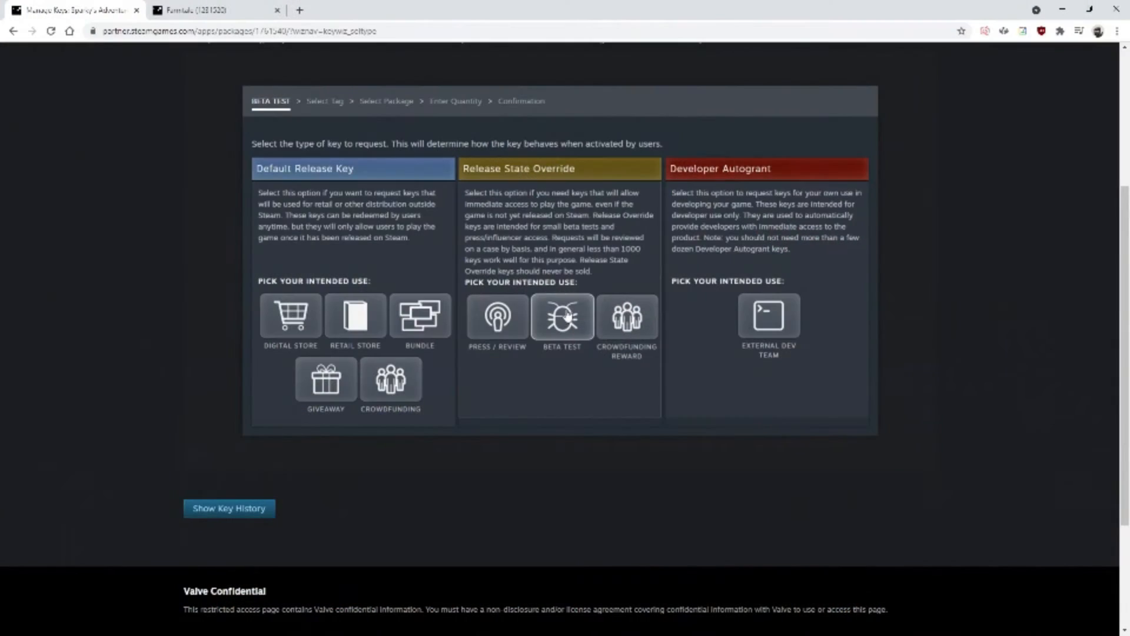
# Choose Beta Test as the intended use of the Steam key request and bring up the available tracking tags
pyautogui.click(567, 318)
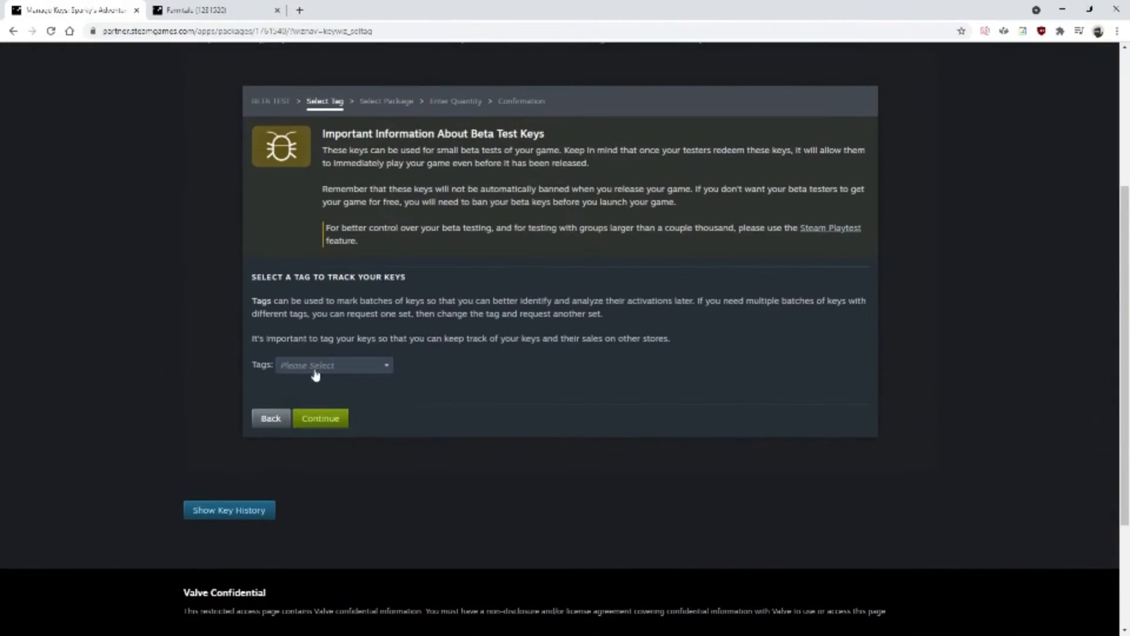
pyautogui.click(316, 367)
pyautogui.click(323, 369)
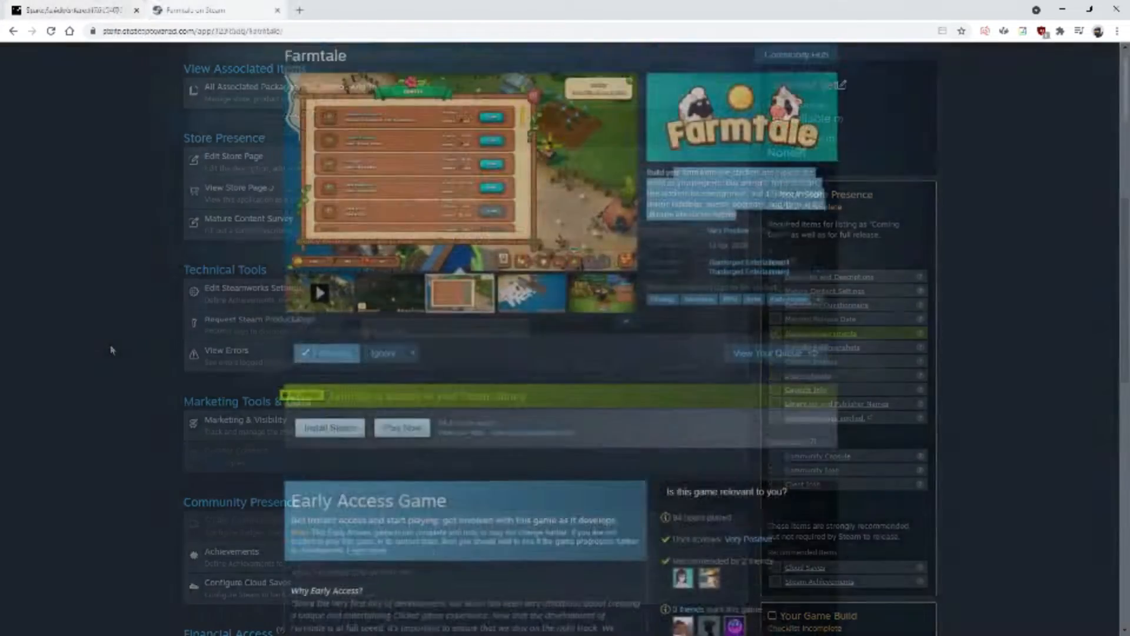
# Look through the Farmtale store page, including the full Early Access explanation and the sections below it
pyautogui.scroll(-6, 301, 128)
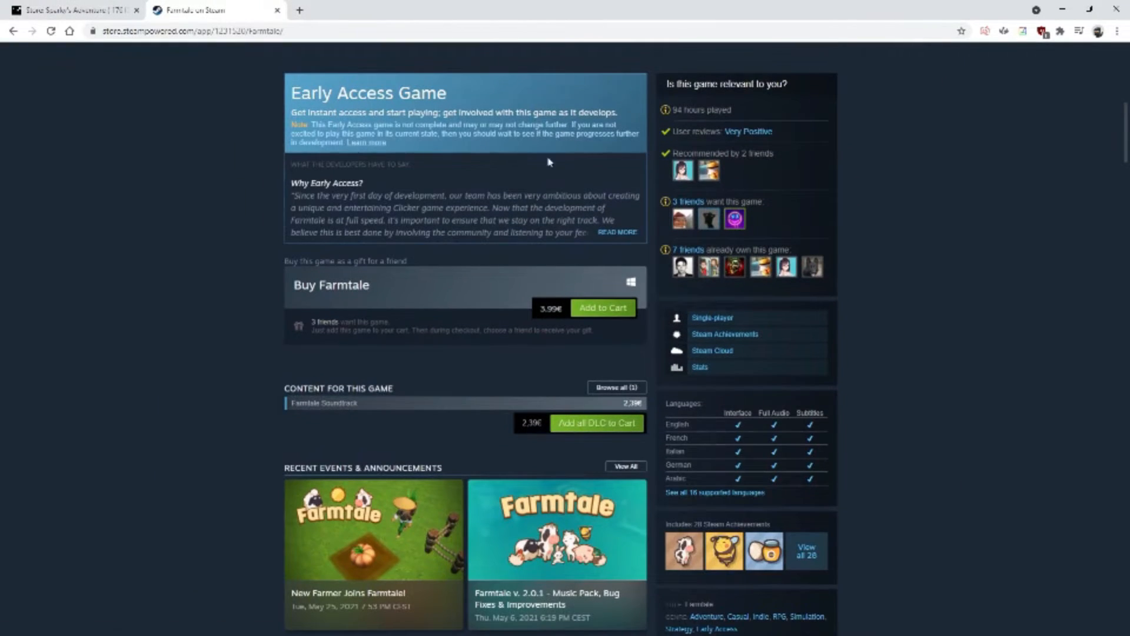
pyautogui.click(617, 231)
pyautogui.scroll(-5, 563, 256)
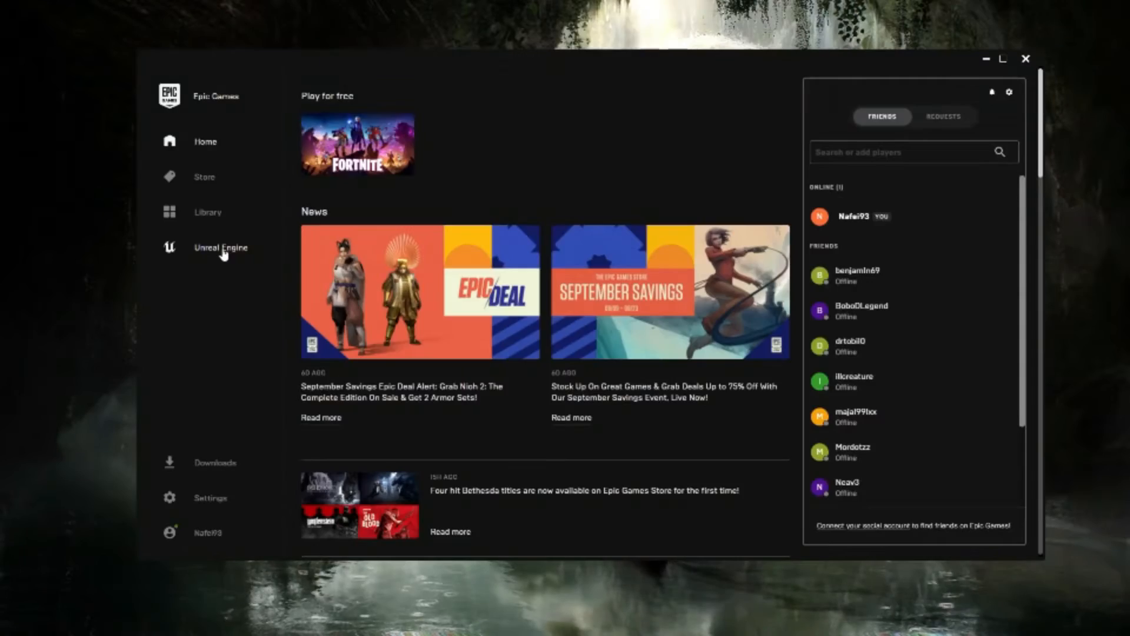
# Open the launcher's Unreal Engine section and examine the splash and icon options in the Windows project settings
pyautogui.click(222, 250)
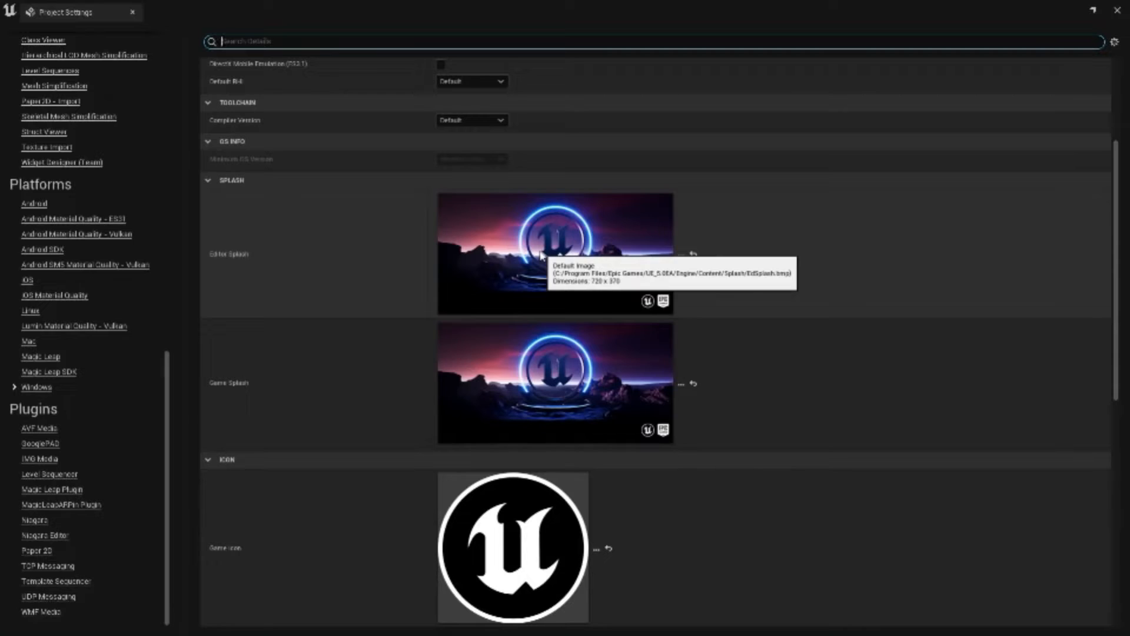
pyautogui.scroll(-5, 456, 351)
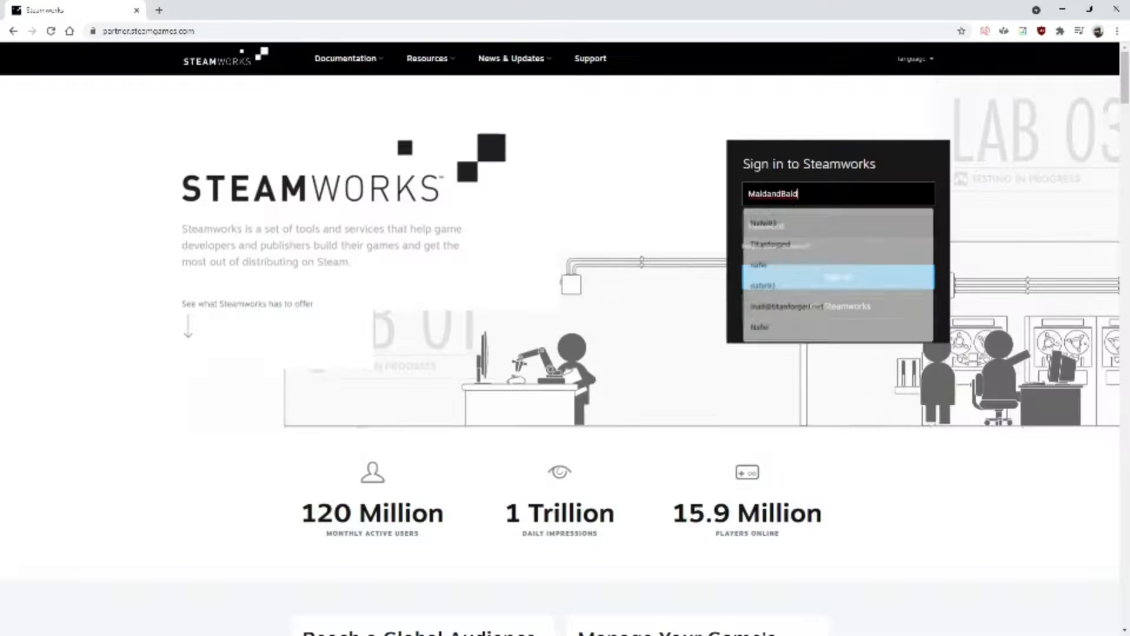
# Enter the account password in the Steamworks sign-in form and look through the Sparky's Adventure landing page
pyautogui.click(787, 227)
pyautogui.hotkey('ctrl', 'v')
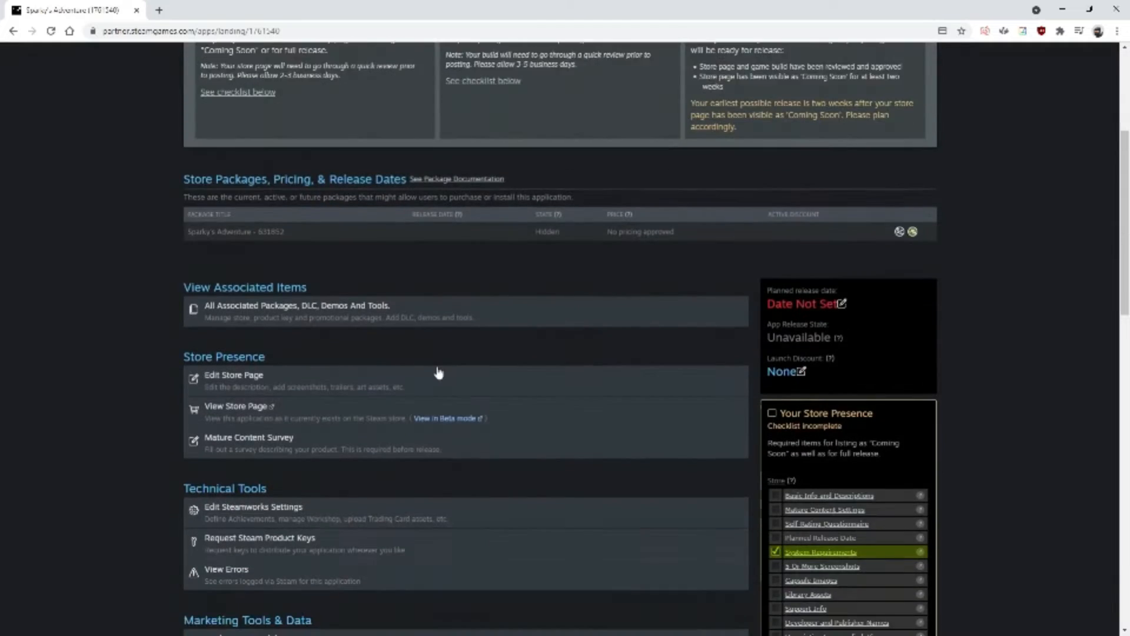
pyautogui.scroll(-4, 436, 376)
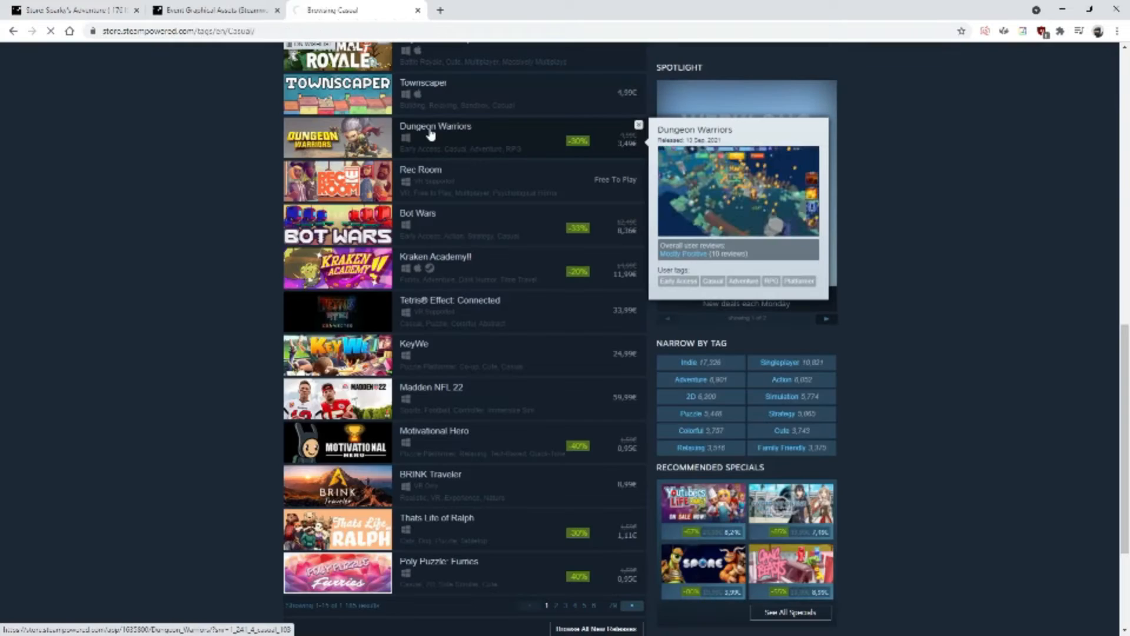
# Open the Dungeon Warriors store page, look it over, and examine the Steam key request types
pyautogui.click(570, 132)
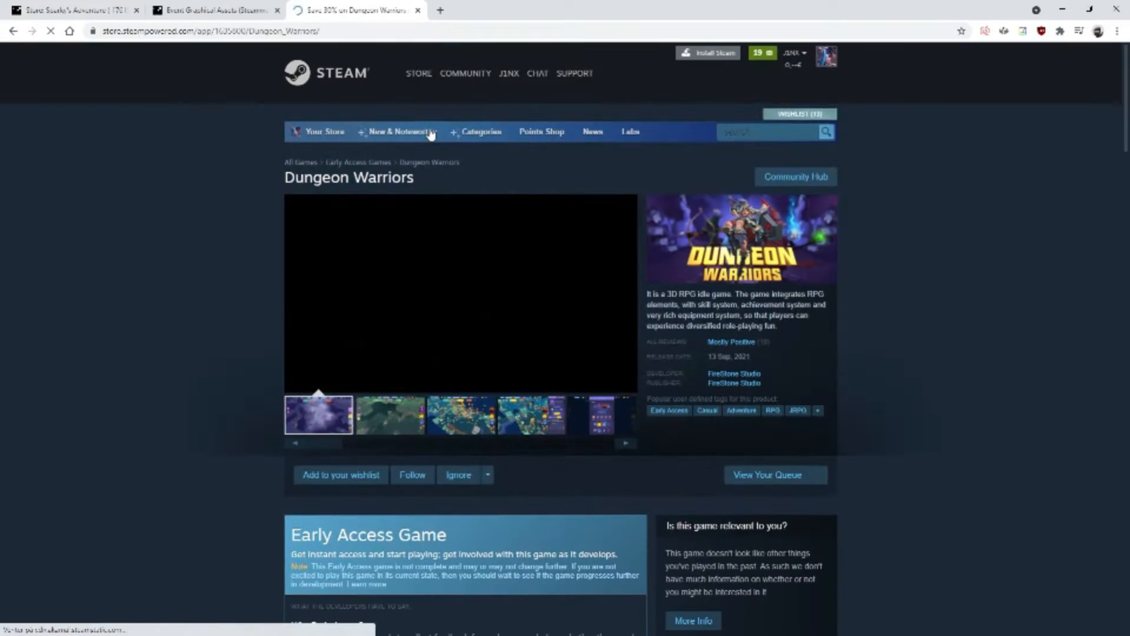
pyautogui.scroll(-2, 431, 131)
pyautogui.moveTo(486, 220)
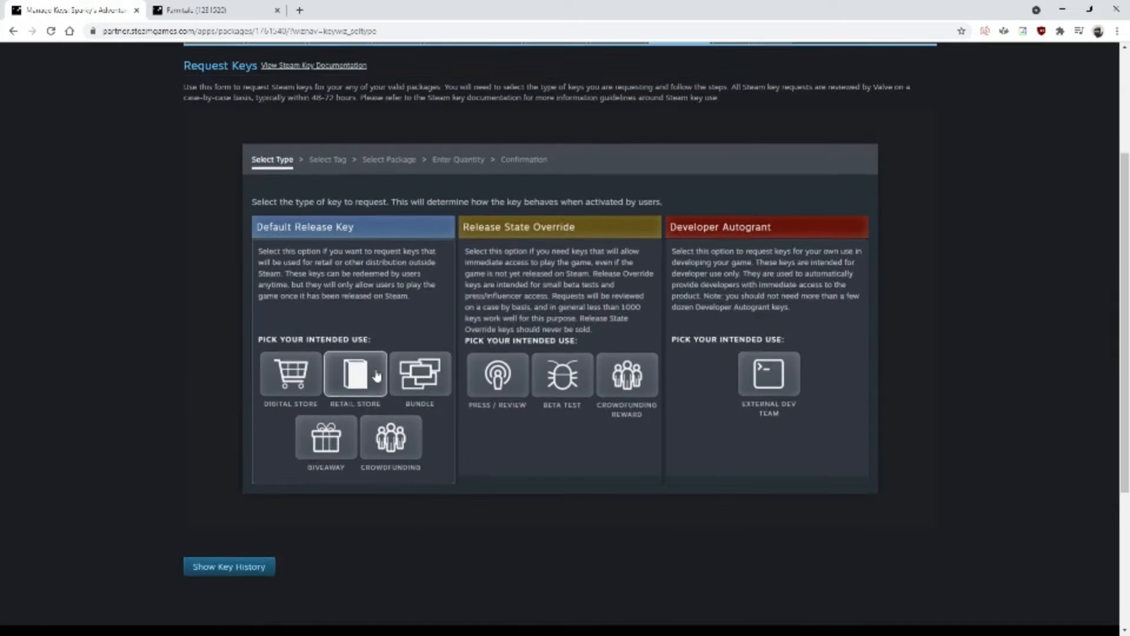
pyautogui.scroll(-1, 357, 361)
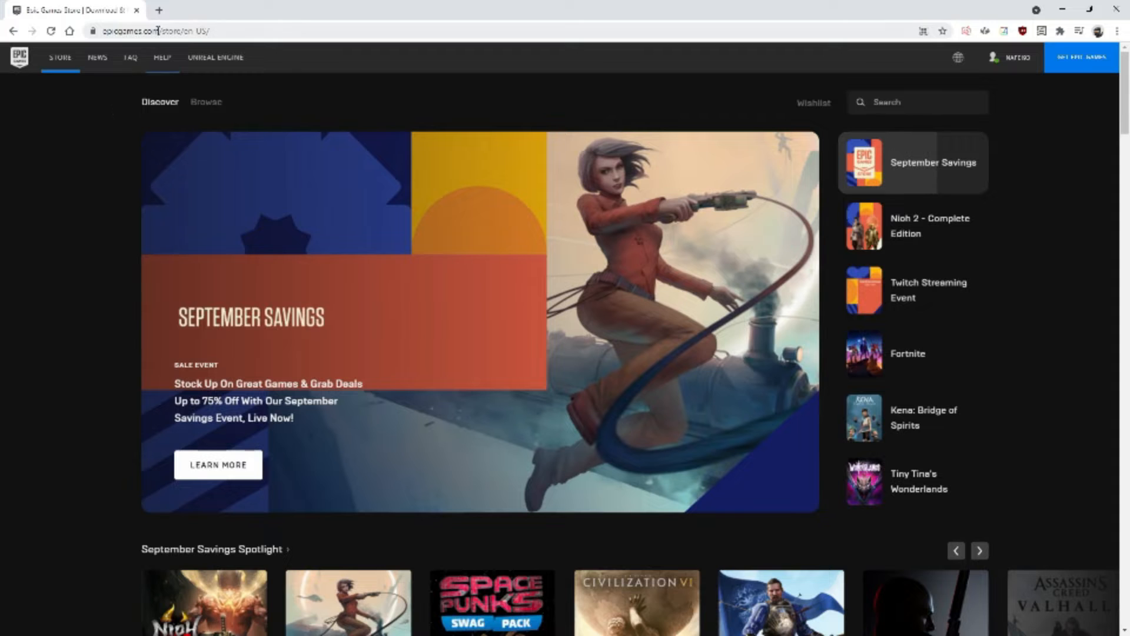
# Start downloading the Epic Games installer from epicgames.com and cancel the download
pyautogui.moveTo(160, 30); pyautogui.dragTo(108, 33)
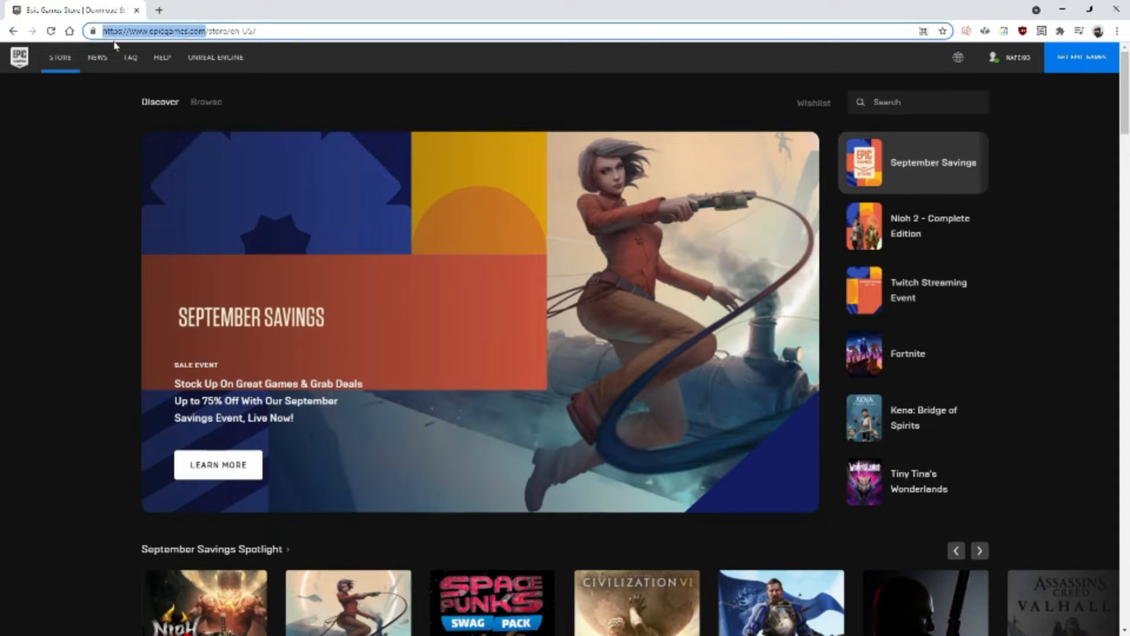
pyautogui.click(93, 138)
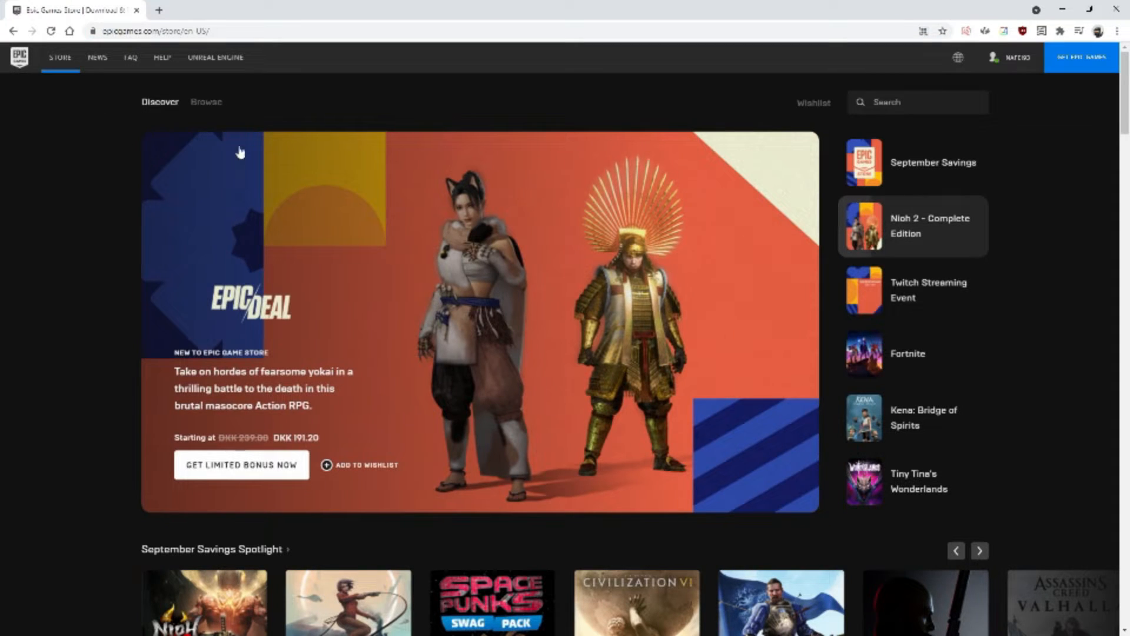
pyautogui.click(1070, 62)
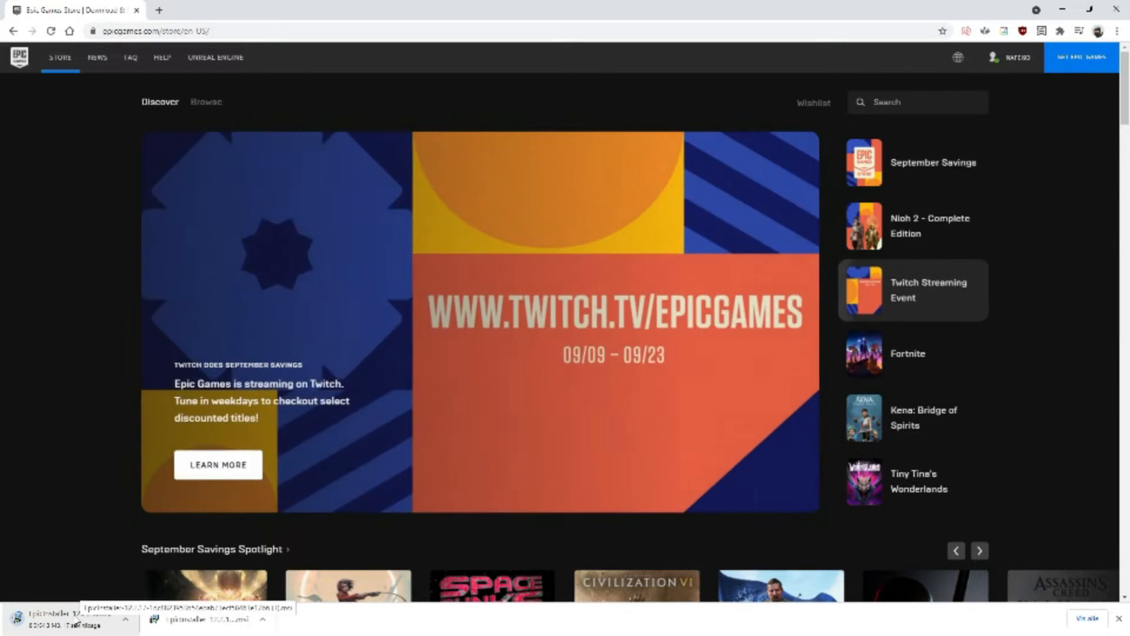
pyautogui.click(128, 621)
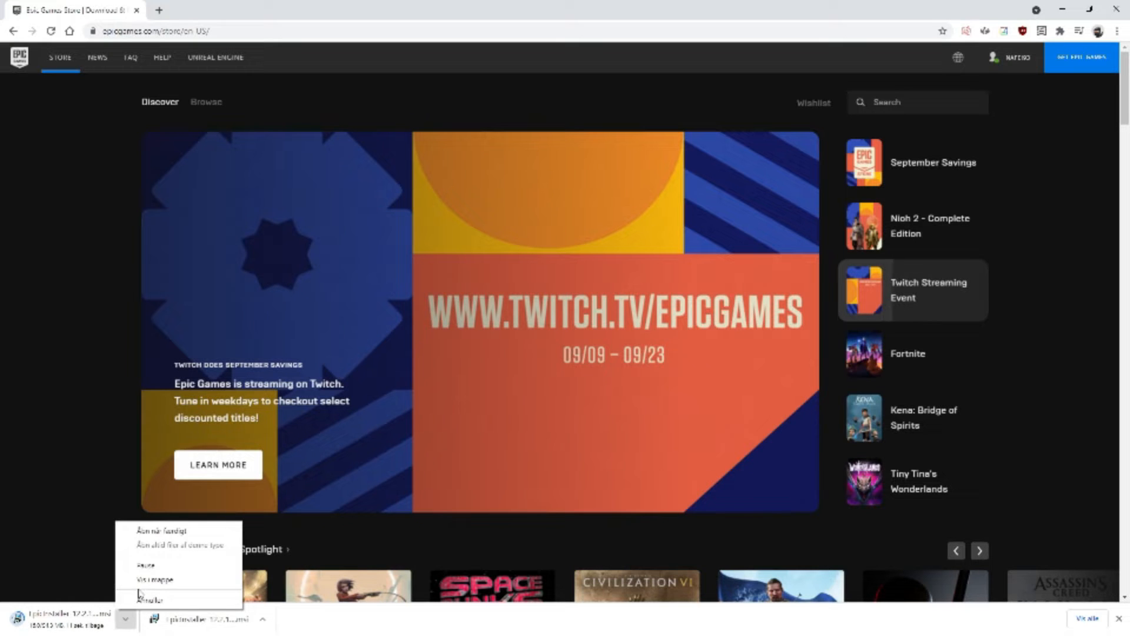
pyautogui.click(136, 599)
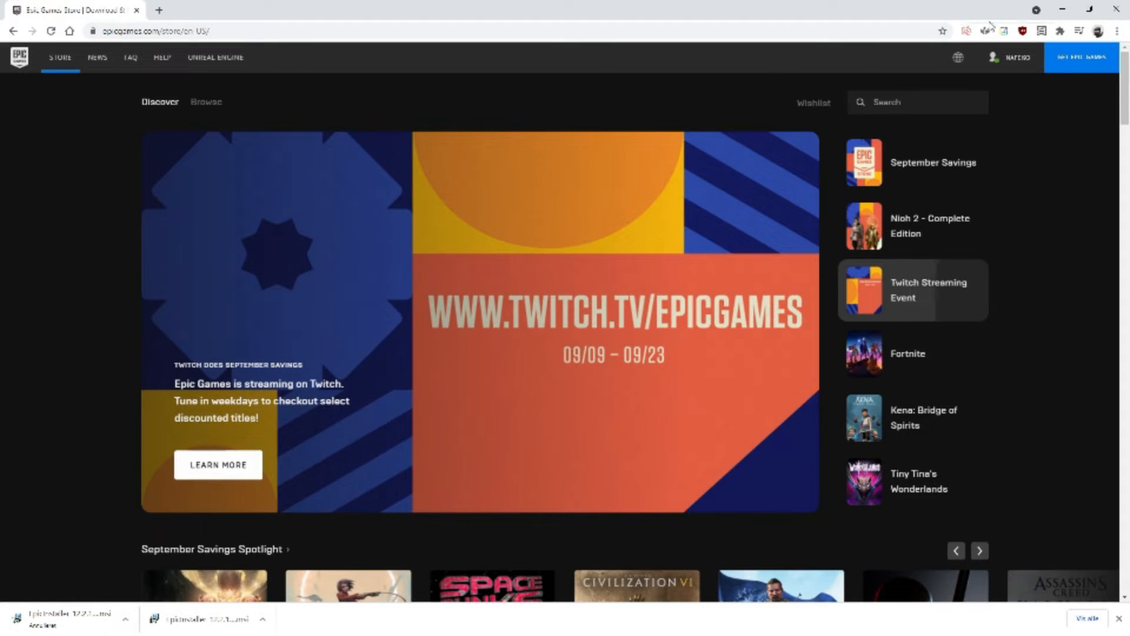
# Switch from the browser to the Epic Games Launcher and show the Unreal Engine library of installed versions and projects
pyautogui.click(1062, 9)
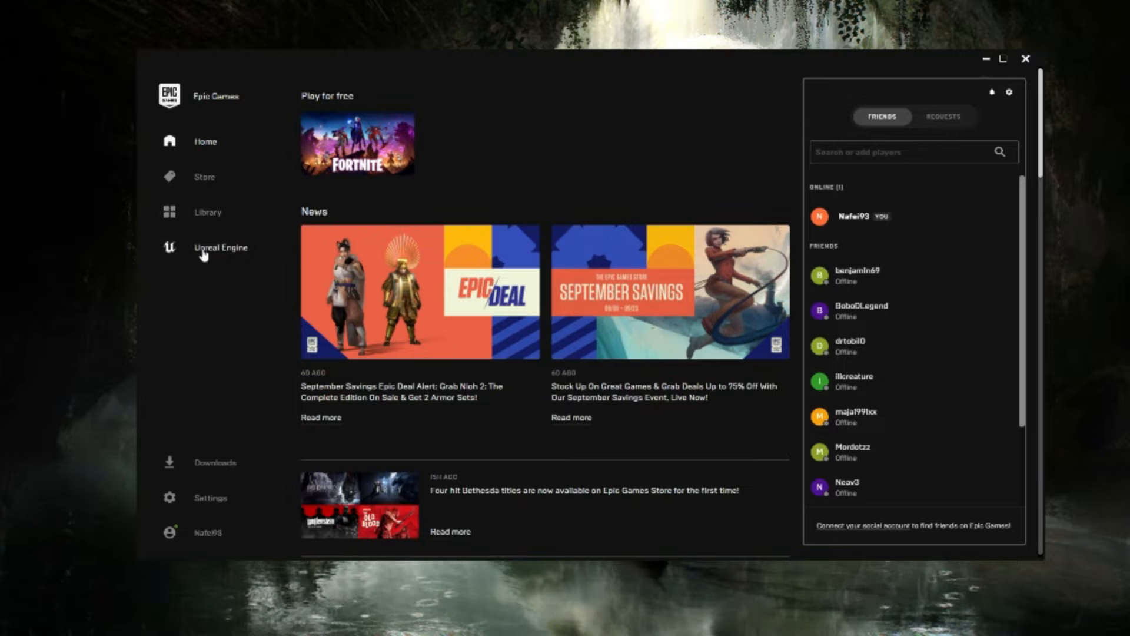
pyautogui.click(222, 249)
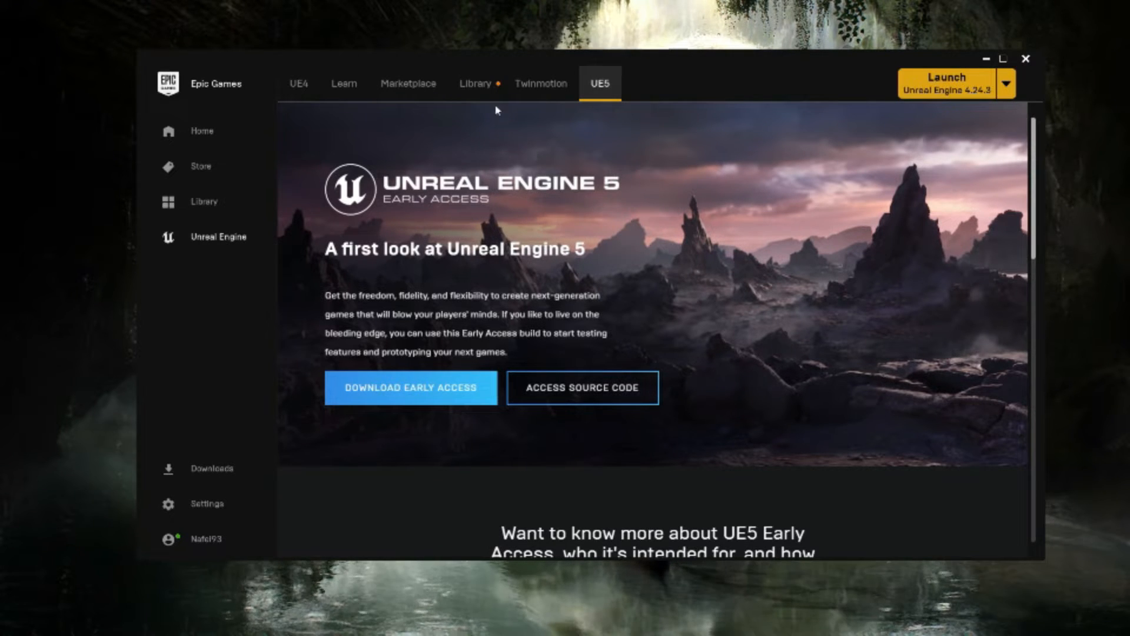
pyautogui.click(471, 89)
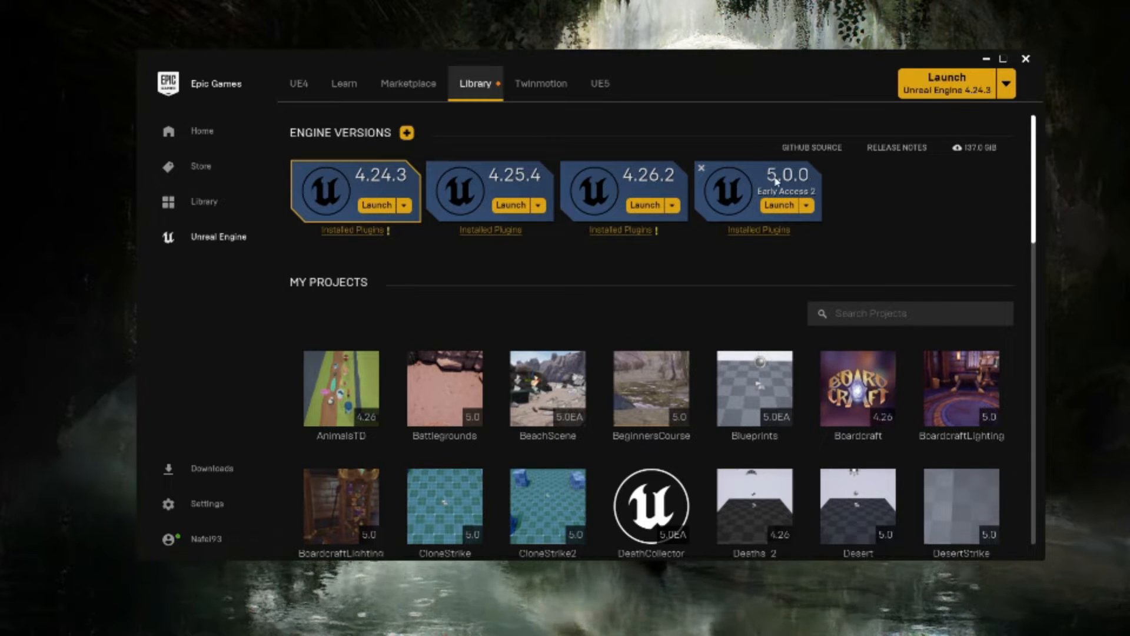
# Add an engine version slot, browse the versions it offers, and remove the slot
pyautogui.click(406, 133)
pyautogui.click(942, 175)
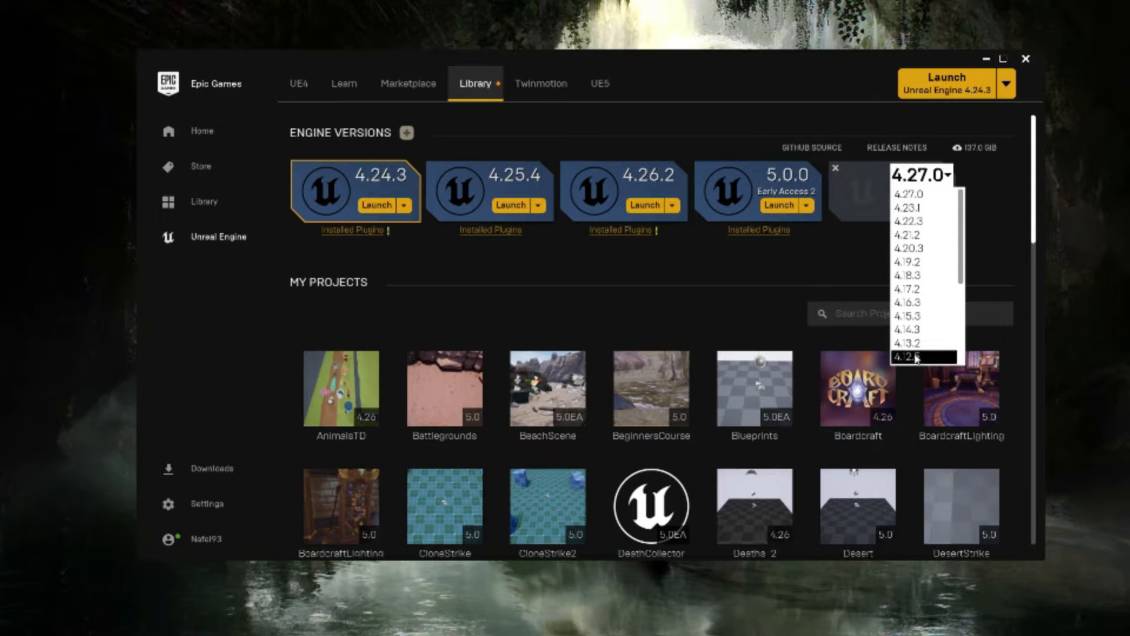
pyautogui.click(932, 176)
pyautogui.click(836, 169)
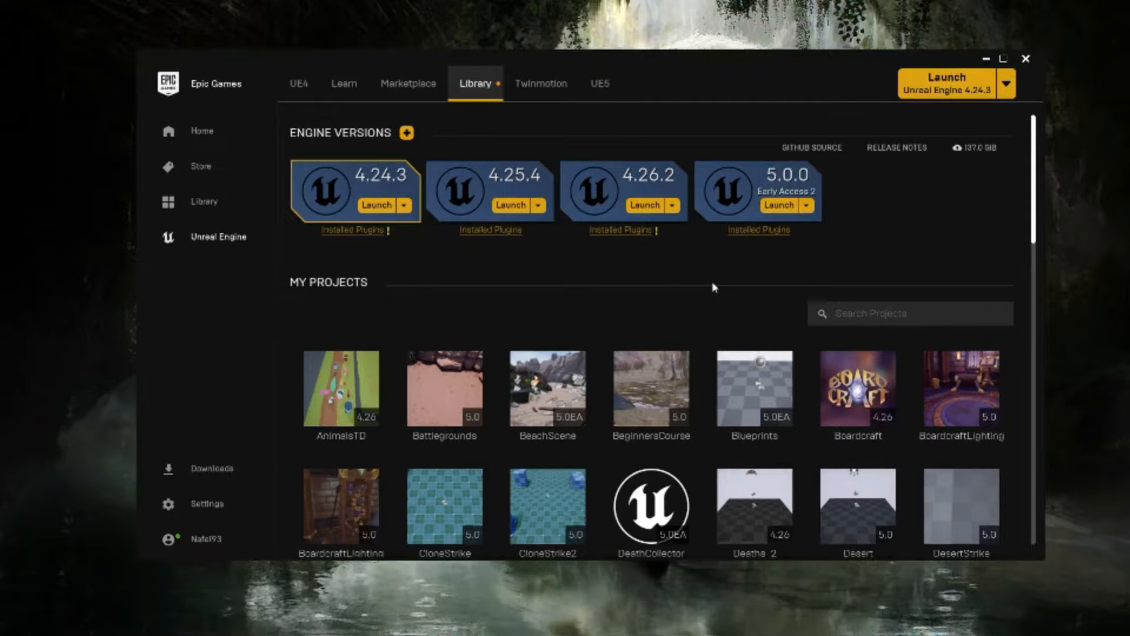
# Launch Unreal Engine 5.0.0 Early Access 2 and show the Games templates in the project browser
pyautogui.click(777, 206)
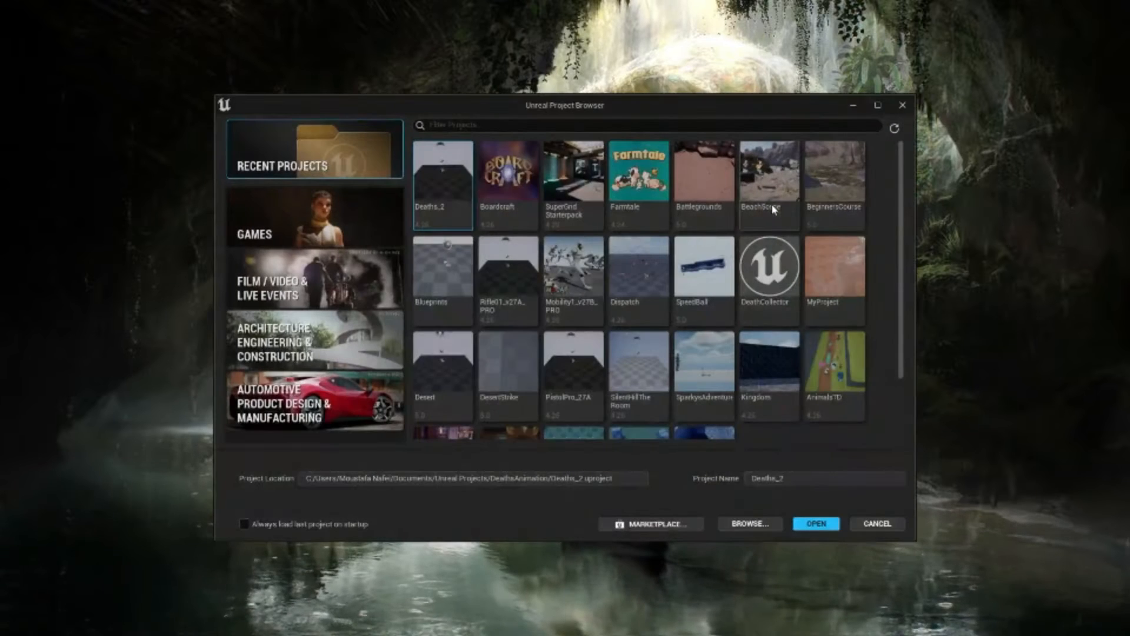
pyautogui.moveTo(544, 83); pyautogui.dragTo(550, 95)
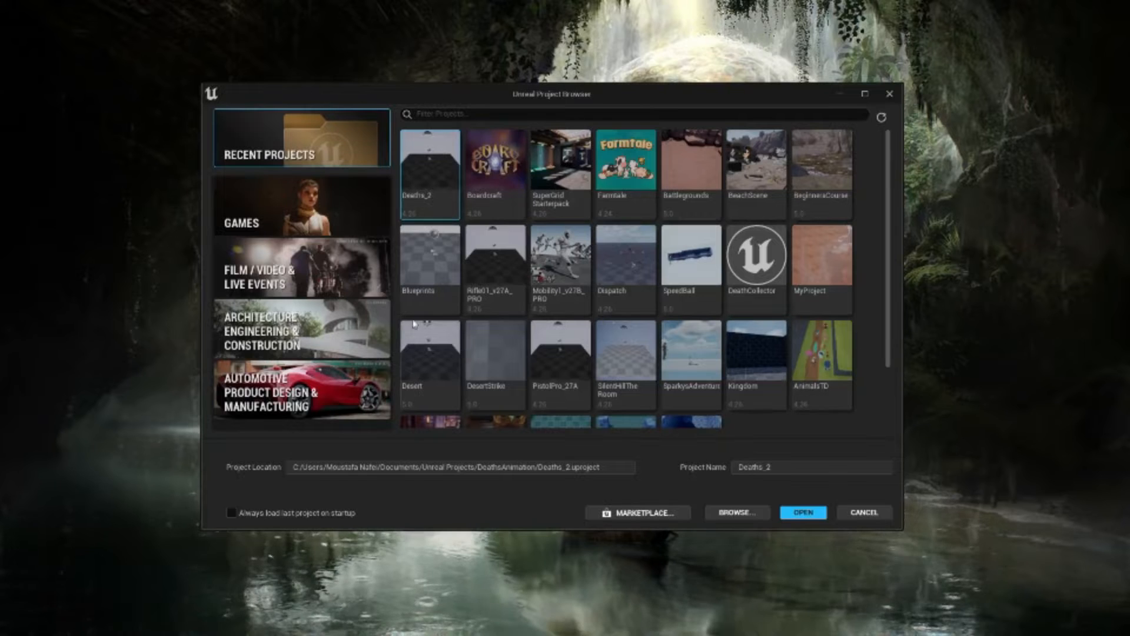
pyautogui.click(328, 211)
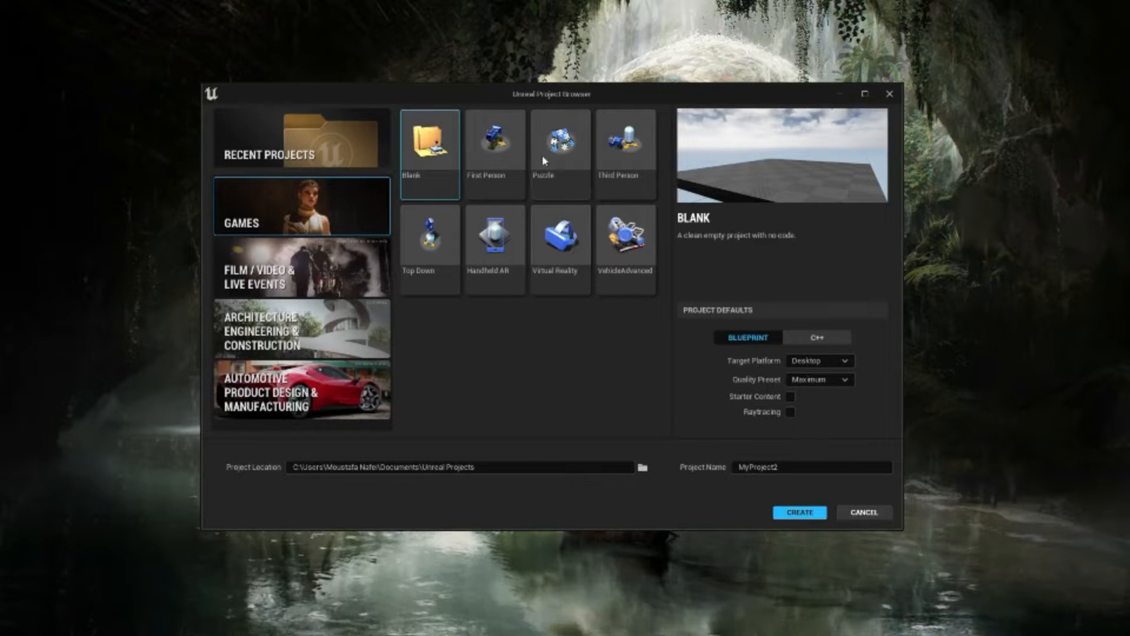
# Preview several game templates, including First Person, Third Person, VehicleAdvanced, Virtual Reality and Top Down
pyautogui.click(505, 154)
pyautogui.click(629, 152)
pyautogui.click(636, 236)
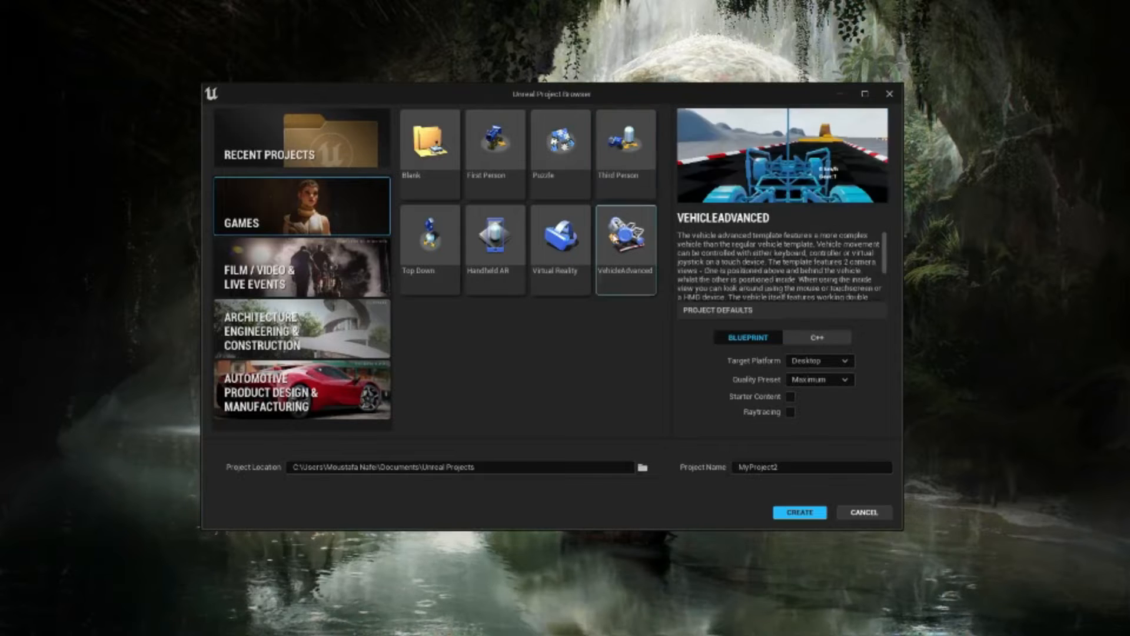
pyautogui.click(560, 235)
pyautogui.click(429, 242)
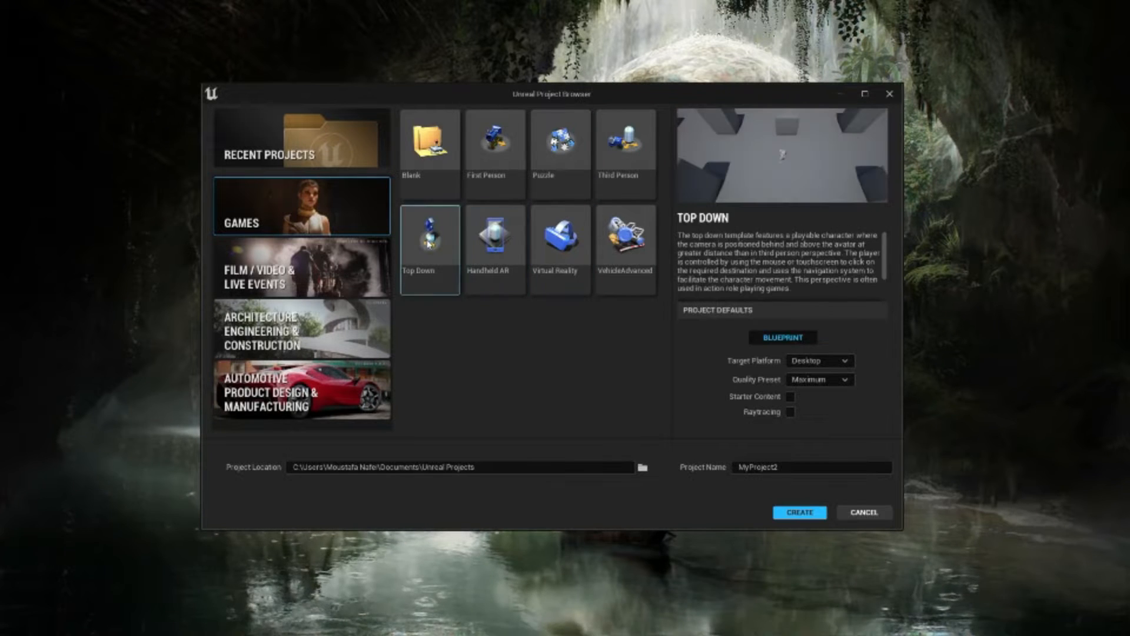
# Create a project named UE5Steam from the First Person template
pyautogui.click(488, 145)
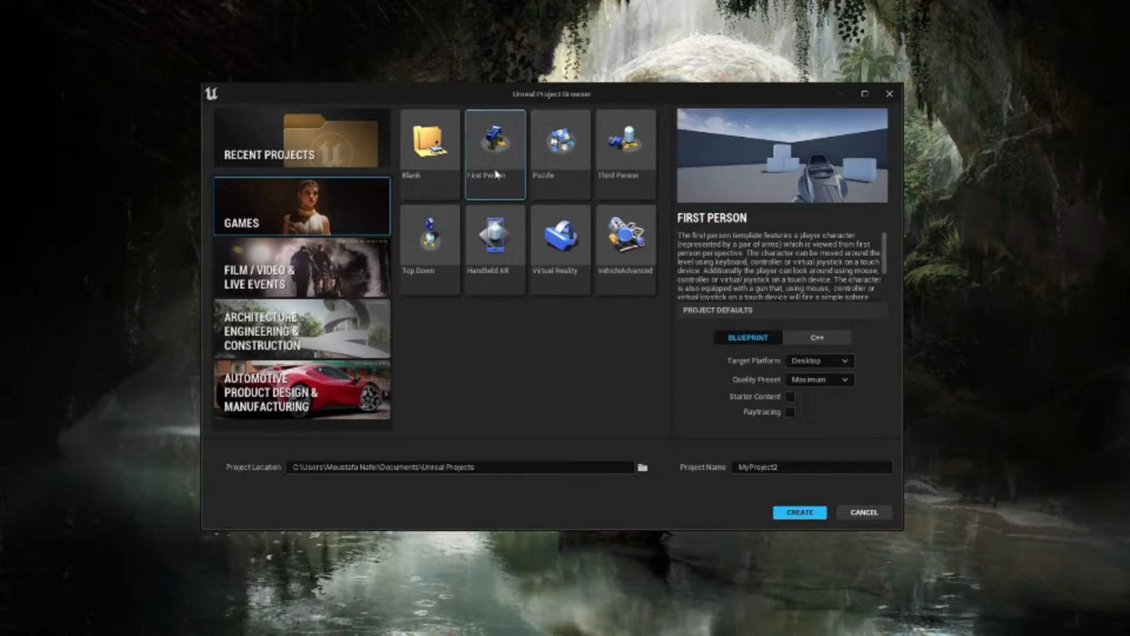
pyautogui.click(765, 469)
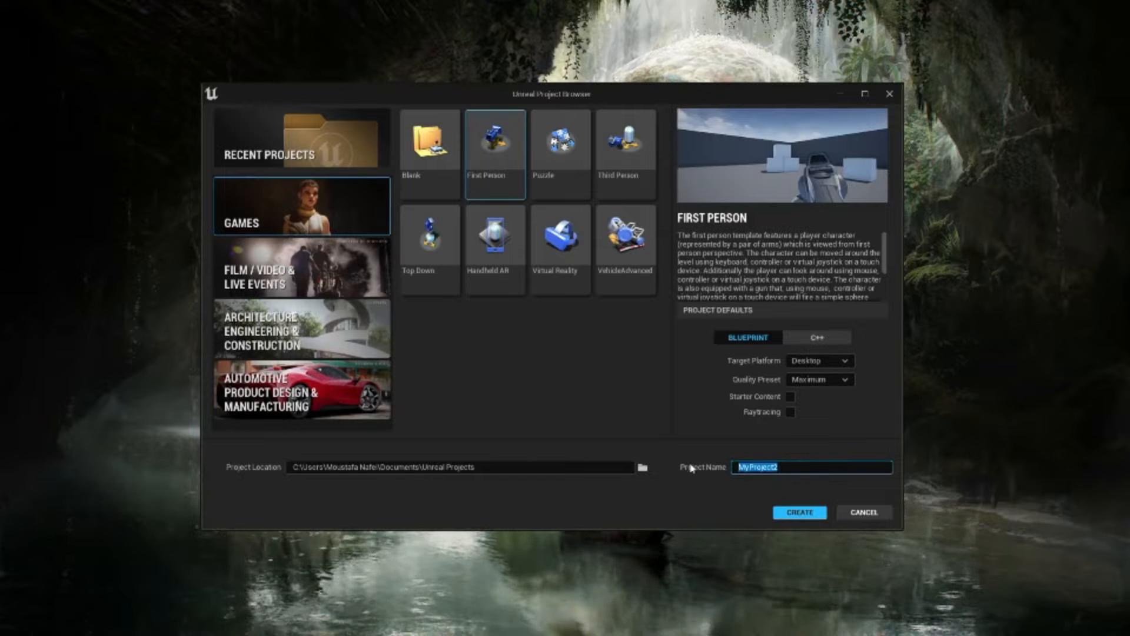
pyautogui.write('UE')
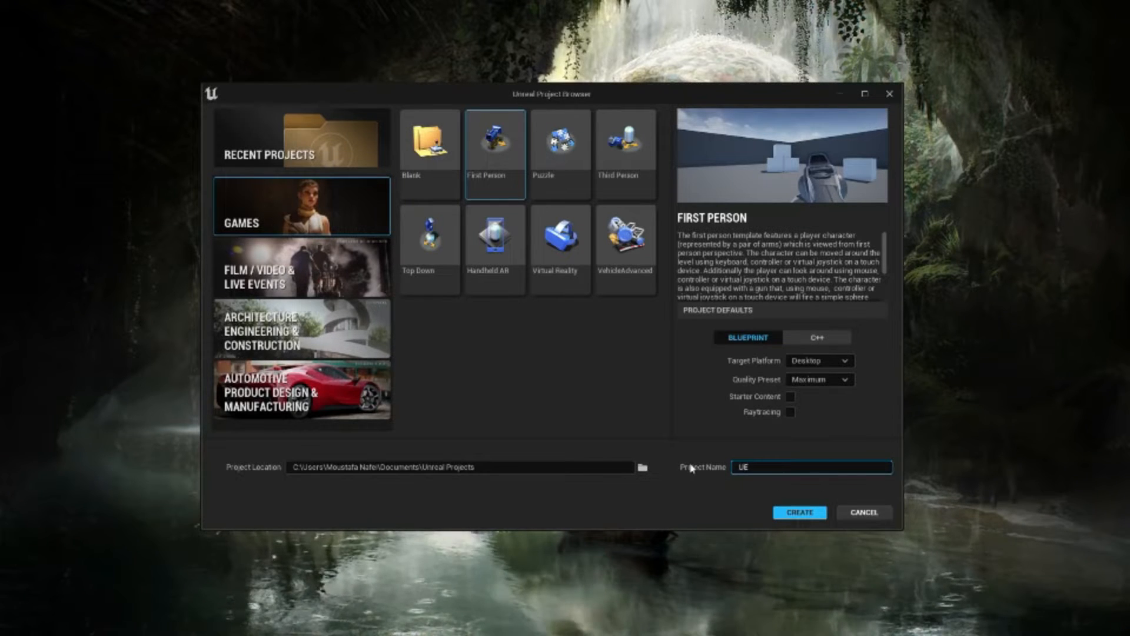
pyautogui.write('5Steam')
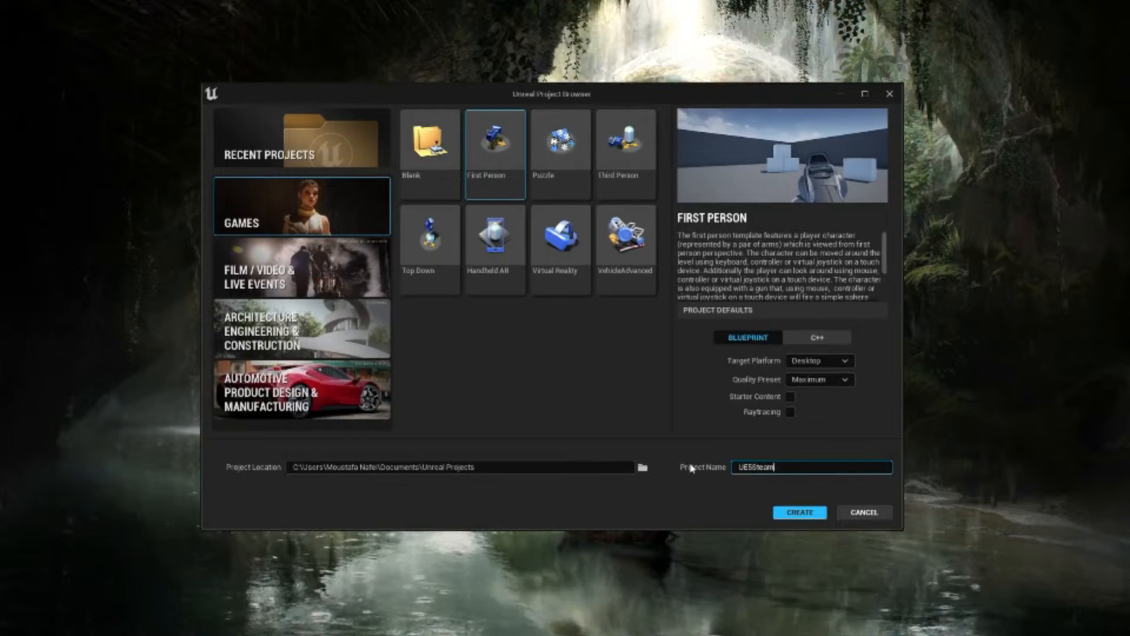
pyautogui.click(642, 453)
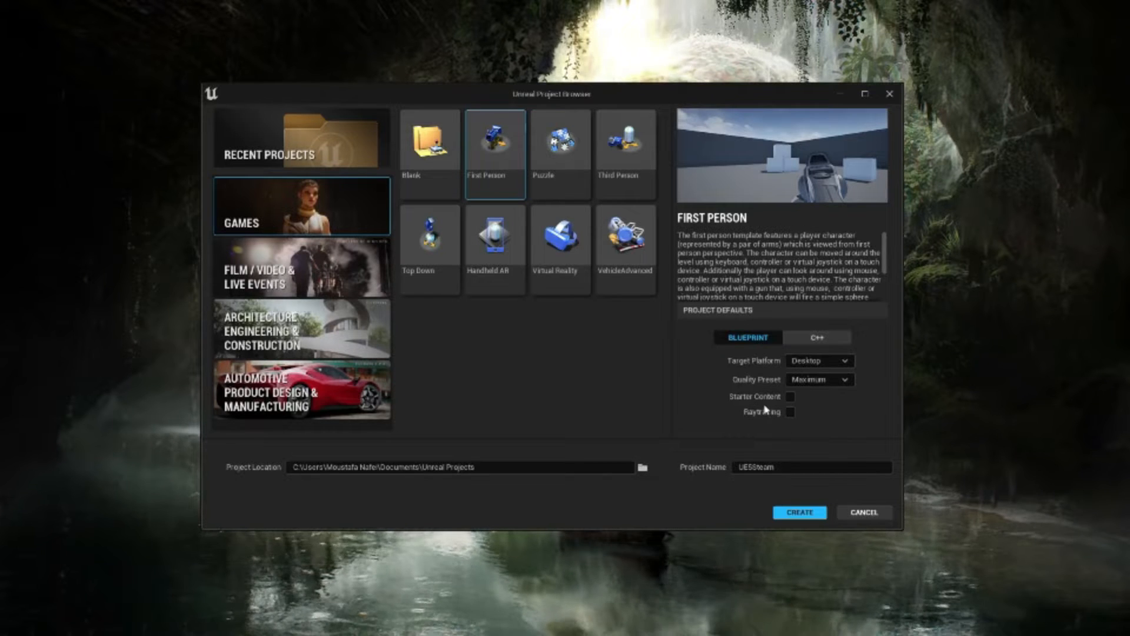
pyautogui.click(799, 512)
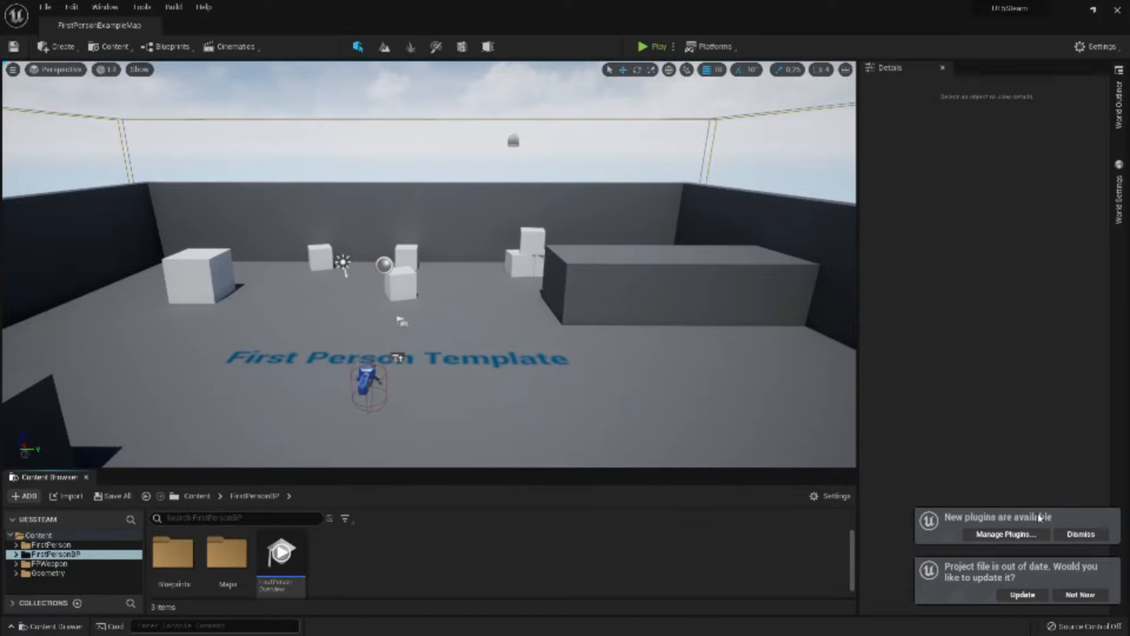
# Update the out-of-date project file and dismiss the new plugins notification
pyautogui.click(1021, 595)
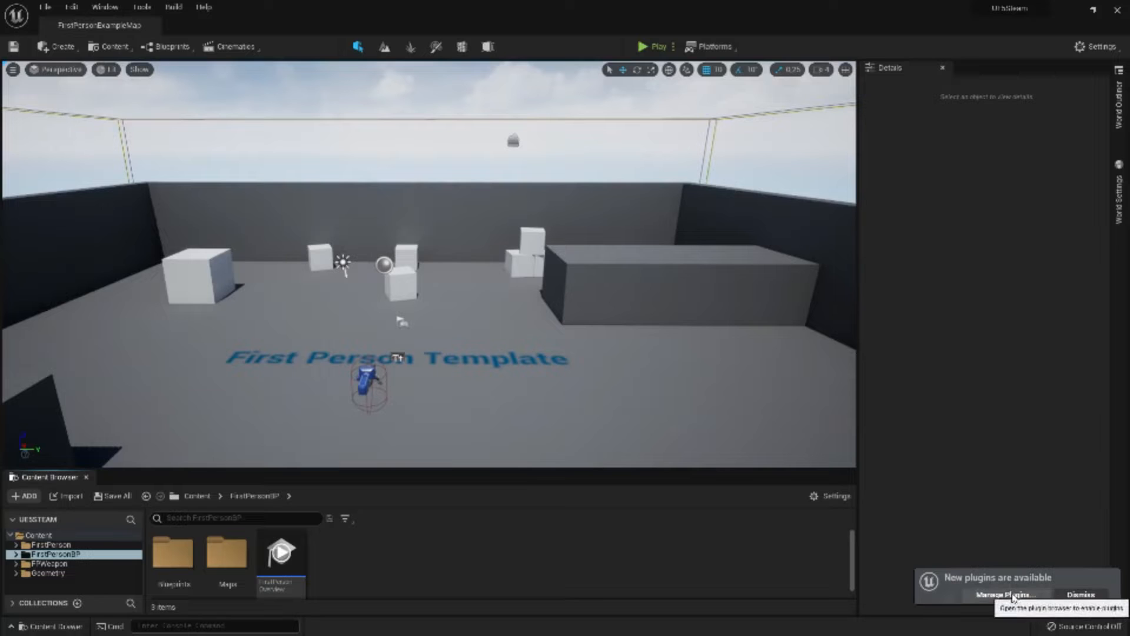
pyautogui.click(1080, 594)
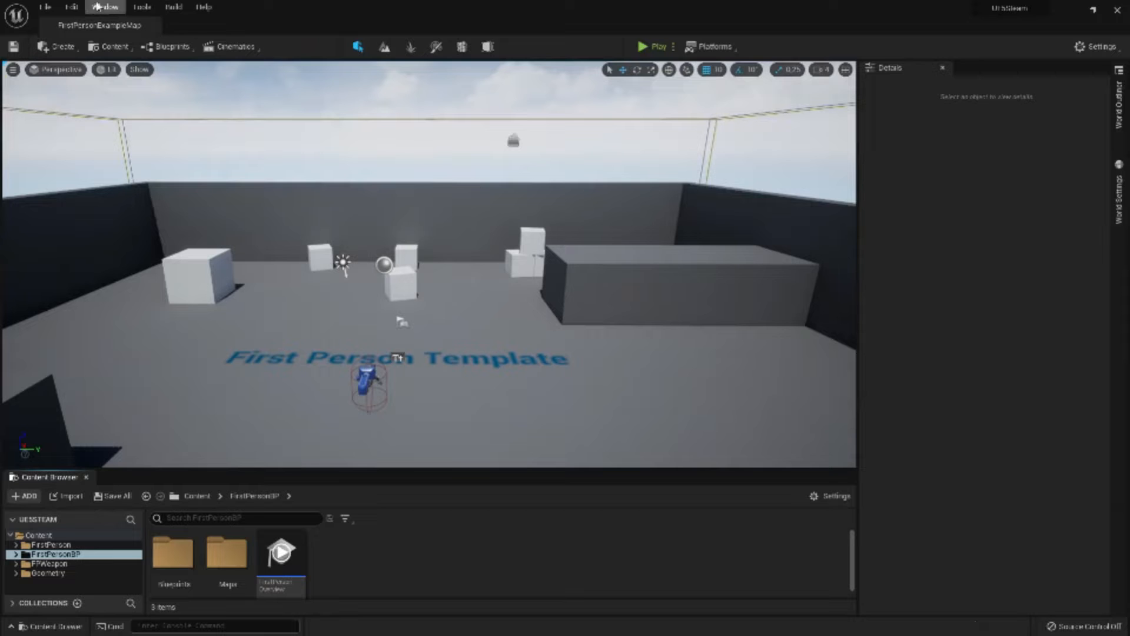
# Disable the Oculus VR and SteamVR plugins in the built-in Virtual Reality category
pyautogui.click(71, 7)
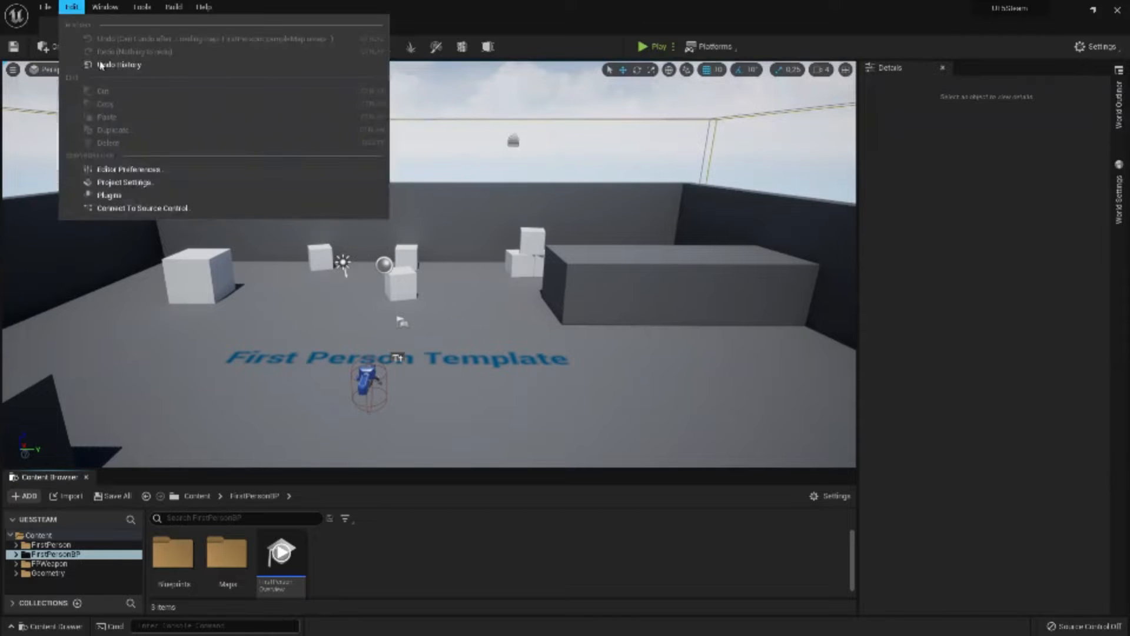
pyautogui.click(124, 196)
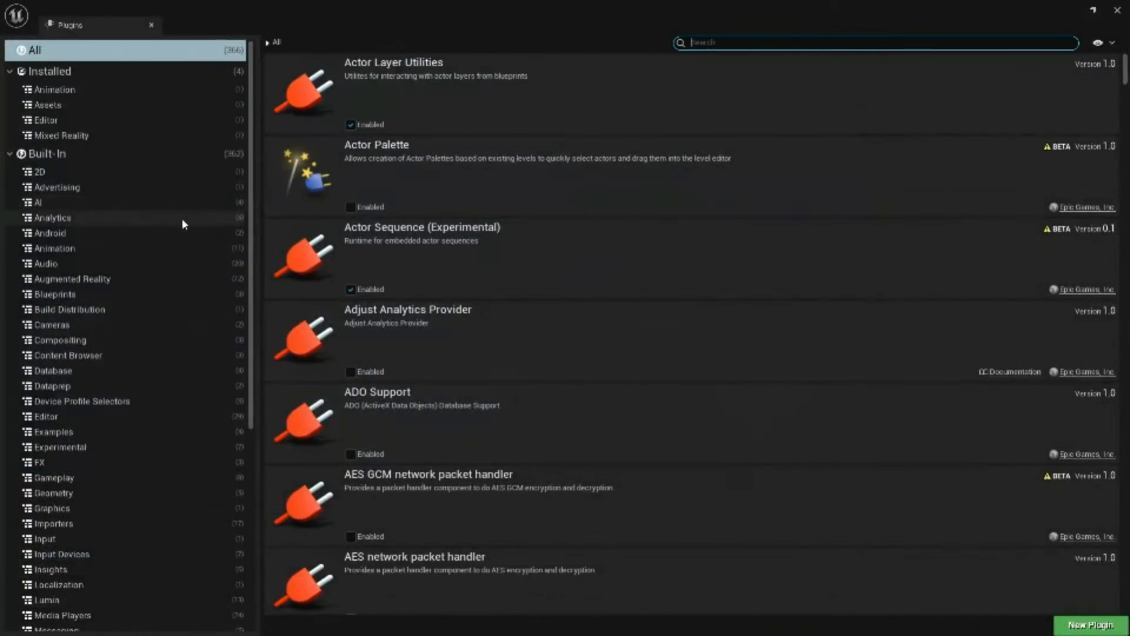
pyautogui.scroll(-8, 187, 252)
pyautogui.scroll(-2, 134, 558)
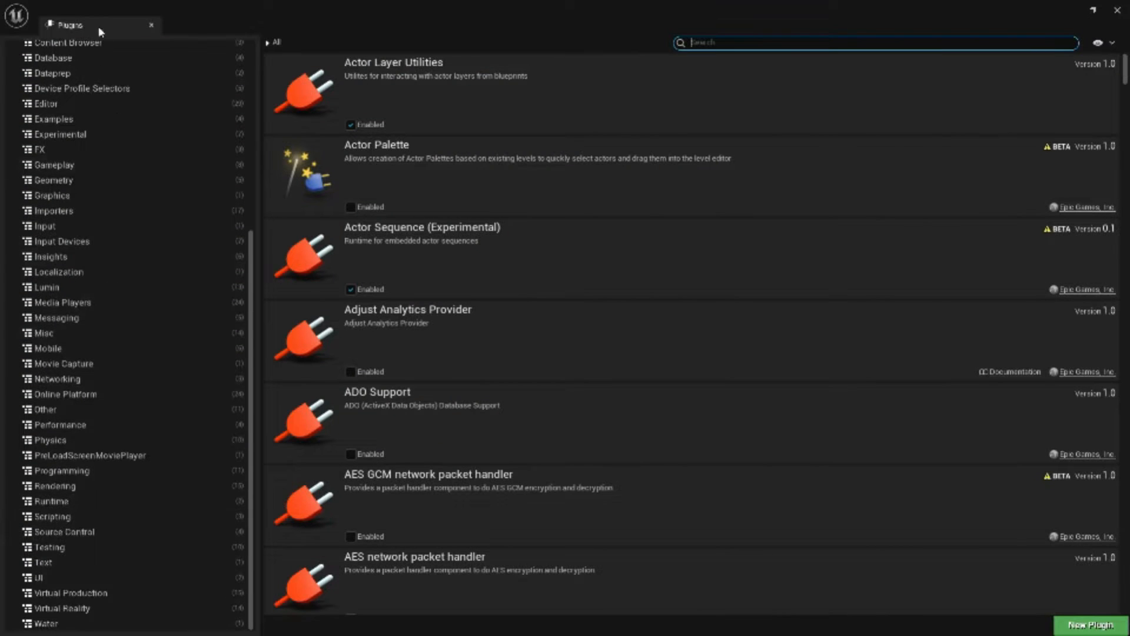
pyautogui.click(66, 612)
pyautogui.scroll(-6, 530, 477)
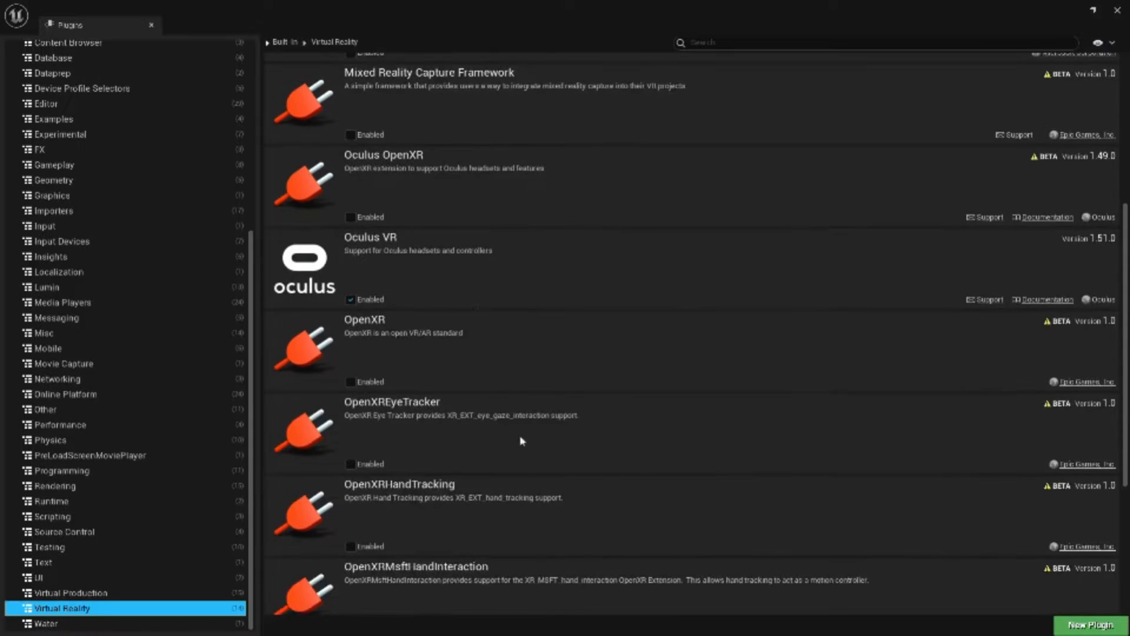
pyautogui.click(351, 299)
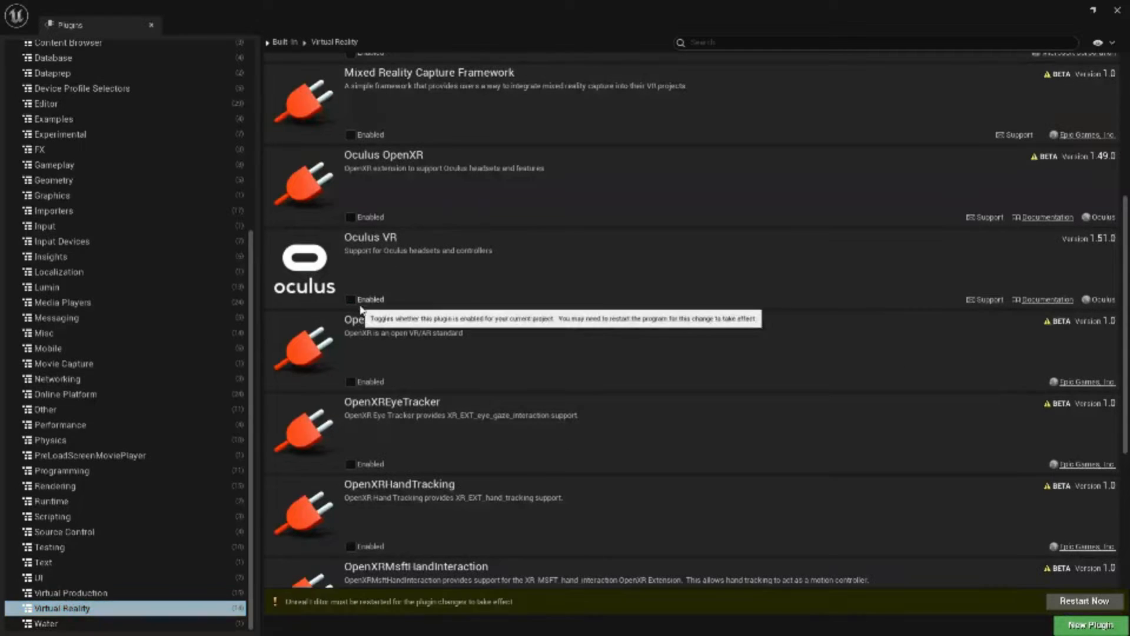
pyautogui.scroll(-5, 382, 329)
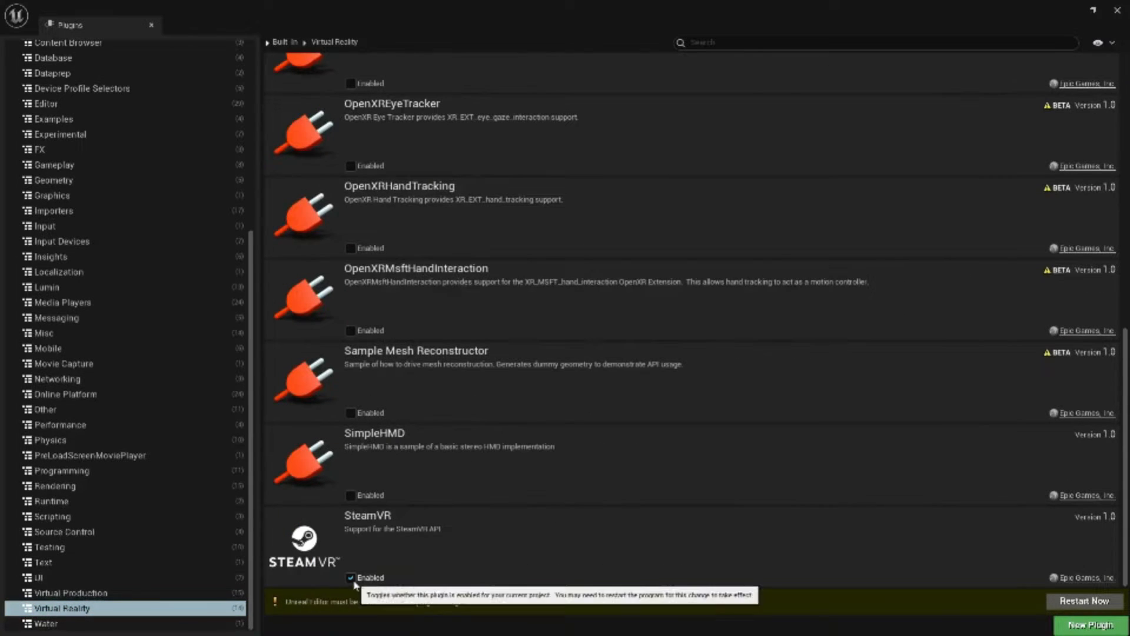
pyautogui.click(351, 578)
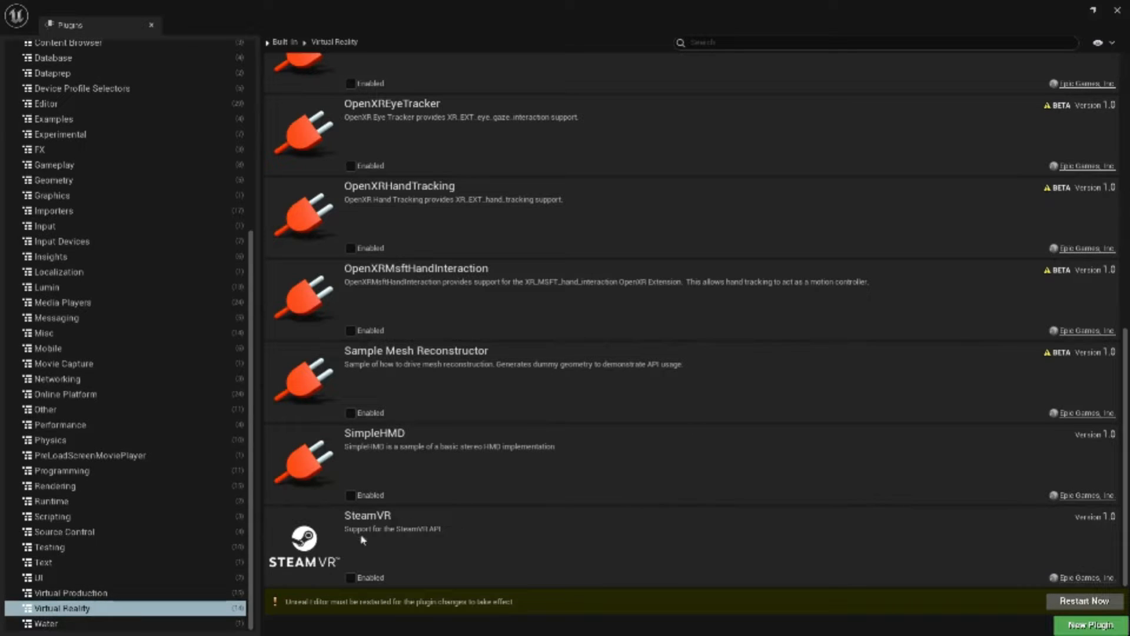
# Restart the editor to apply the plugin changes and close the Plugins window
pyautogui.click(1061, 599)
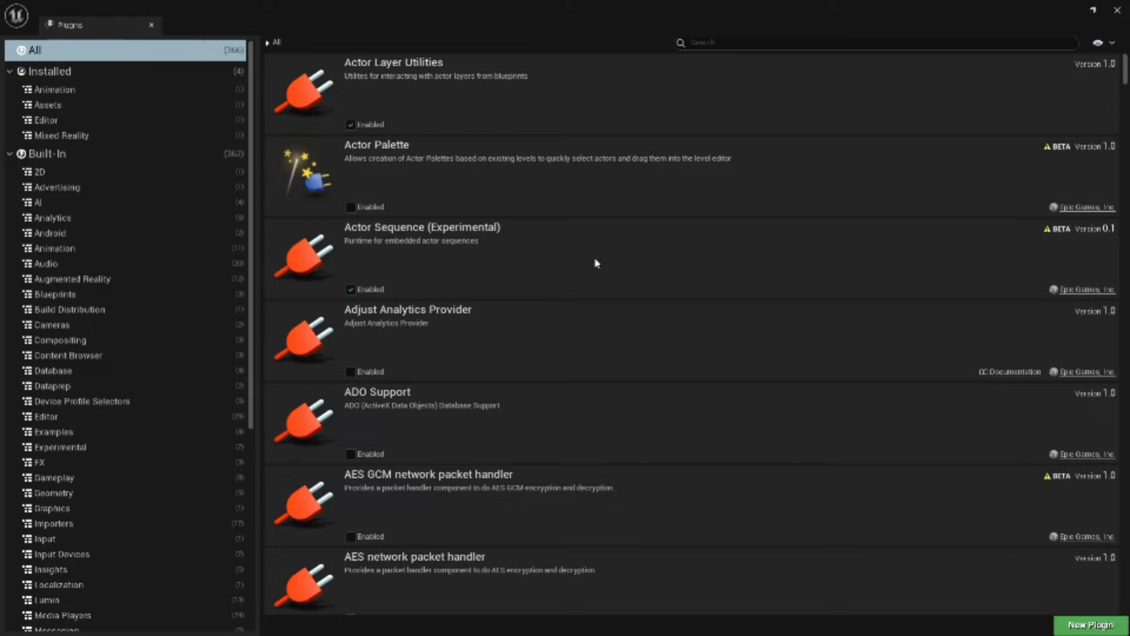
pyautogui.scroll(-14, 107, 529)
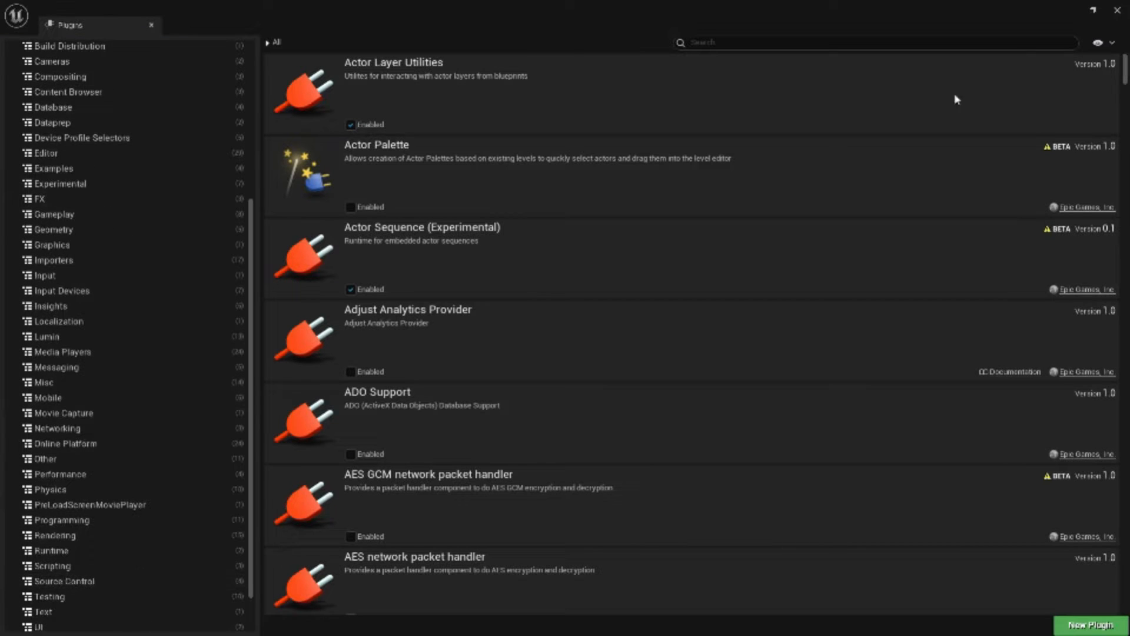
pyautogui.click(1117, 11)
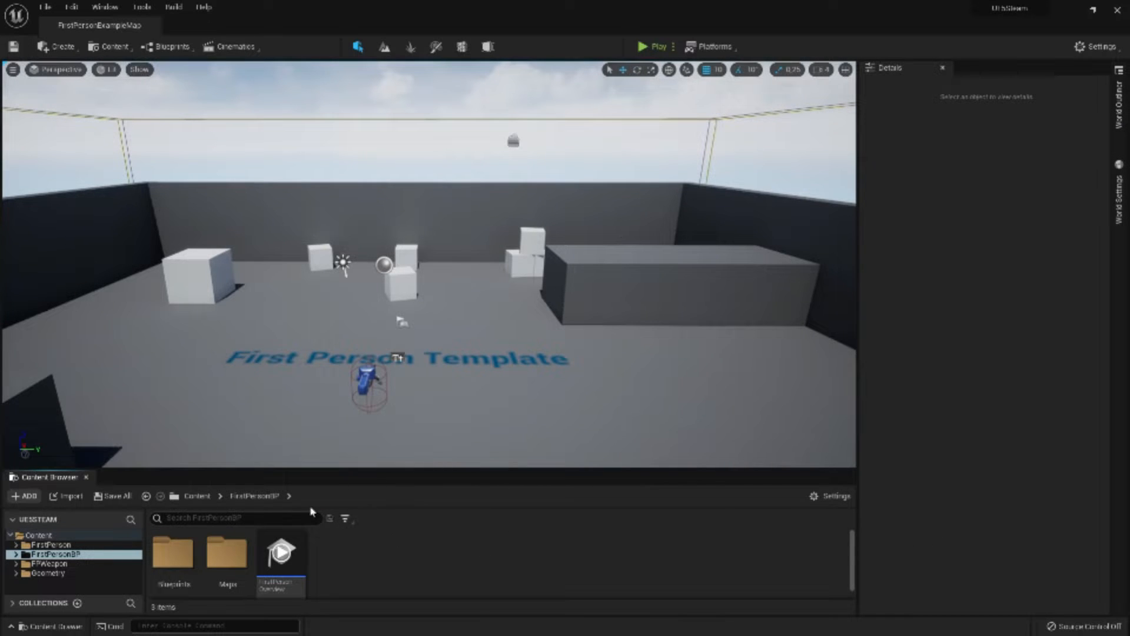
# Close the docked Content Browser and briefly bring up the Content Drawer in its place
pyautogui.click(830, 496)
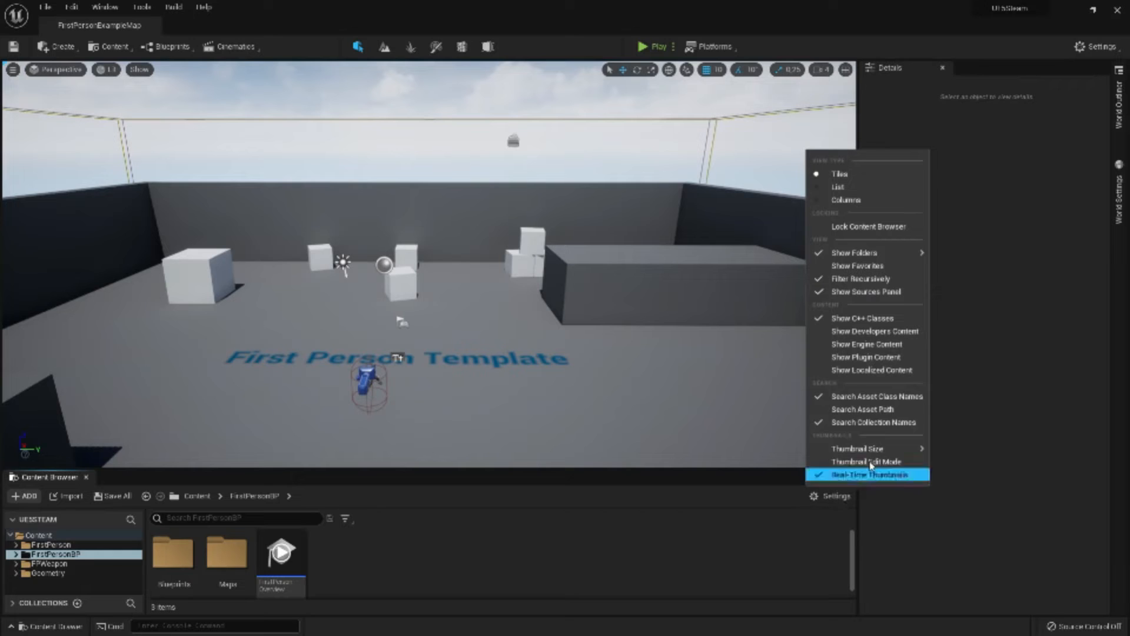
pyautogui.click(525, 555)
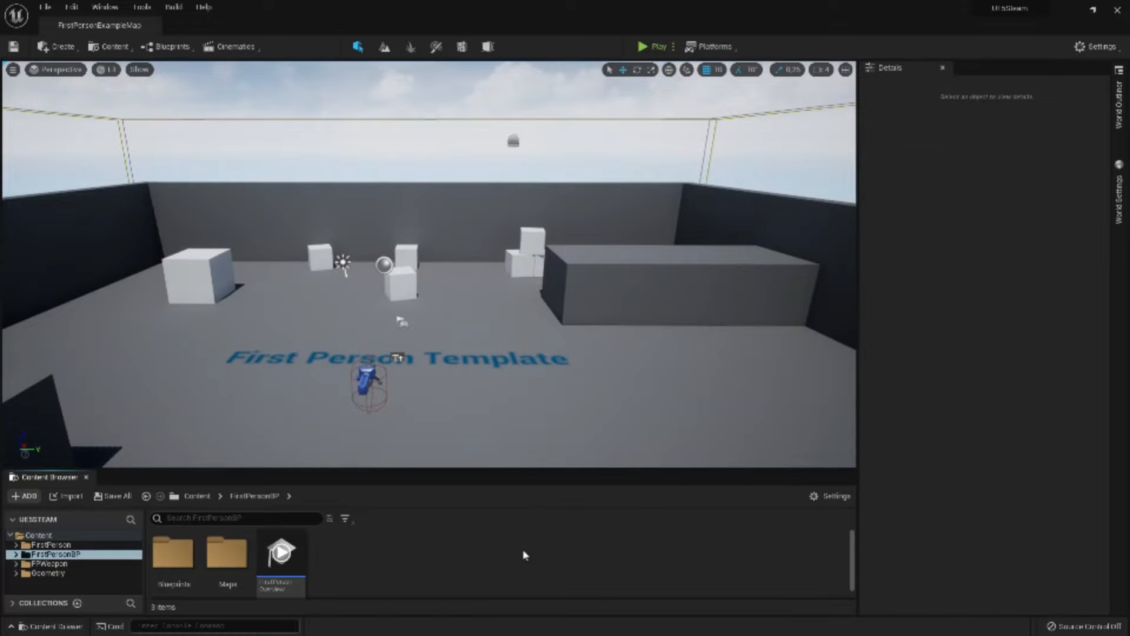
pyautogui.rightClick(39, 481)
pyautogui.click(83, 532)
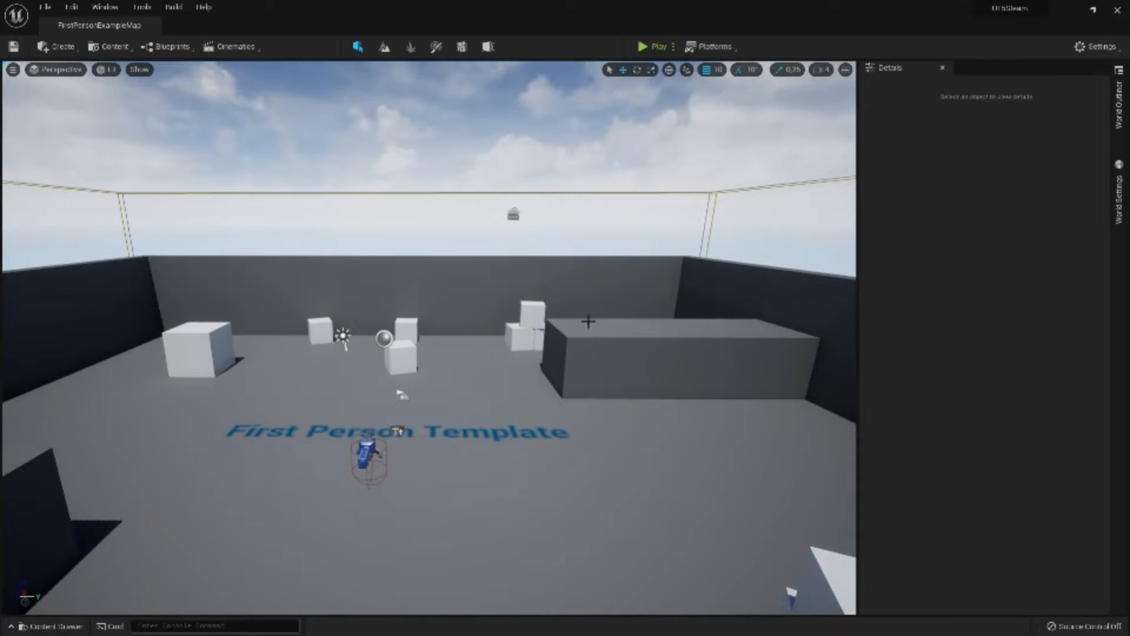
pyautogui.hotkey('ctrl', 'space')
pyautogui.hotkey('ctrl', 'space')
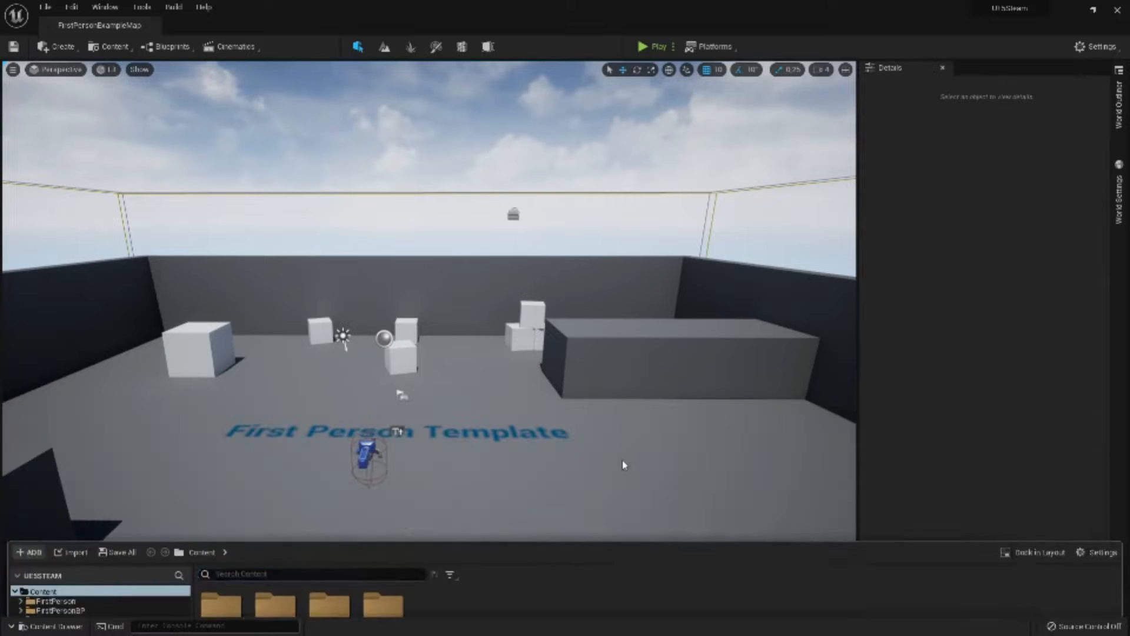
pyautogui.moveTo(623, 465); pyautogui.dragTo(662, 492)
# Playtest the first-person level in the editor viewport, look around, and stop the session
pyautogui.click(643, 46)
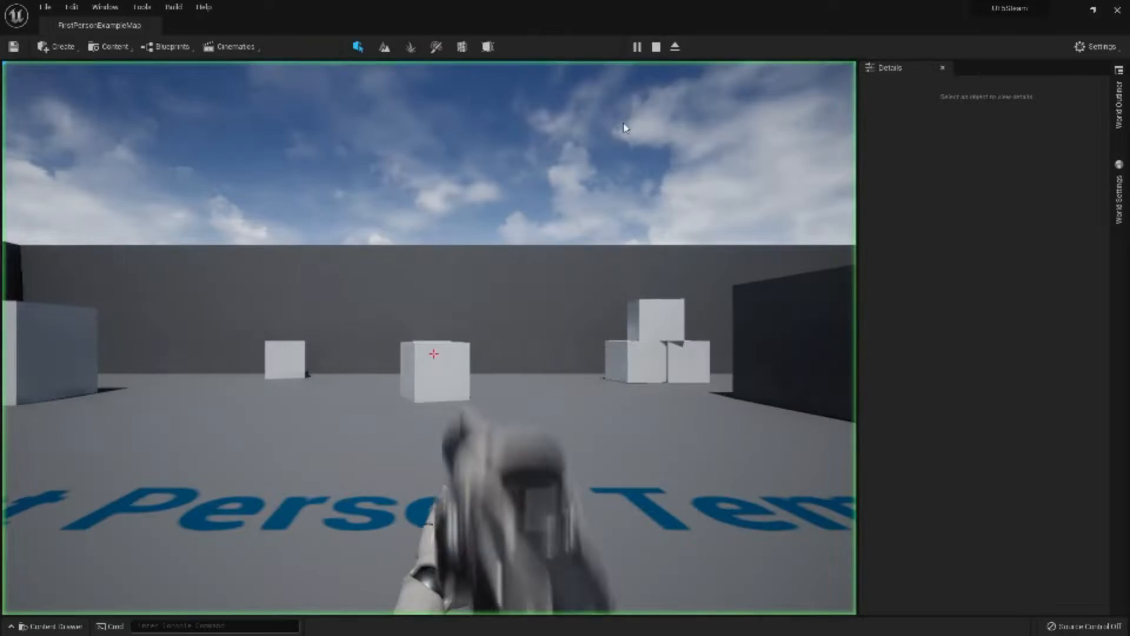
pyautogui.click(512, 365)
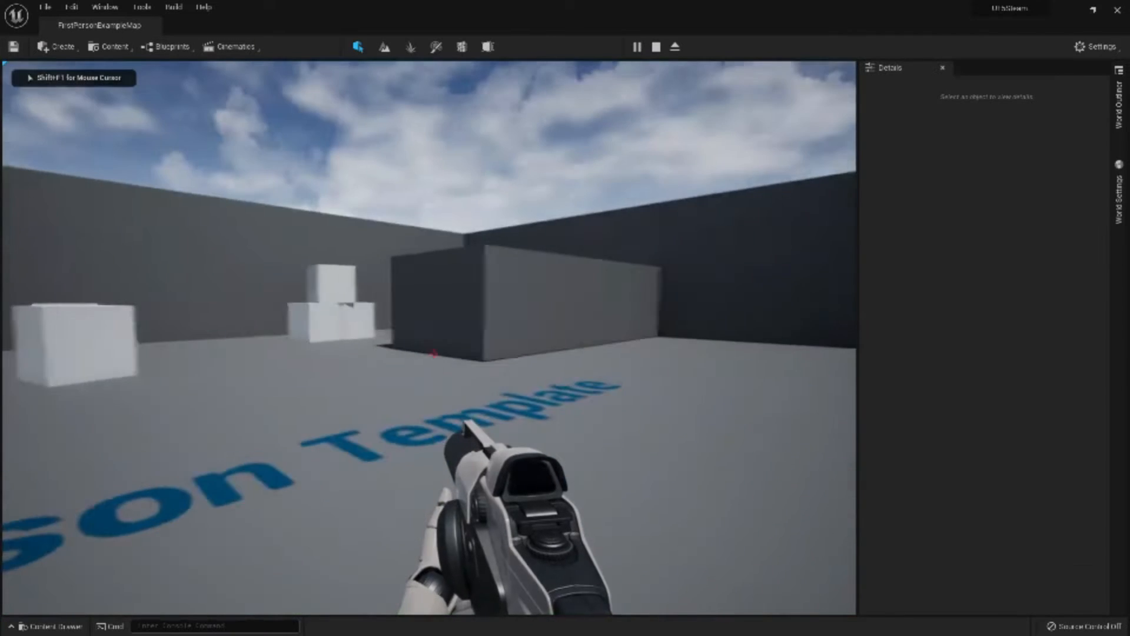
pyautogui.press('Escape')
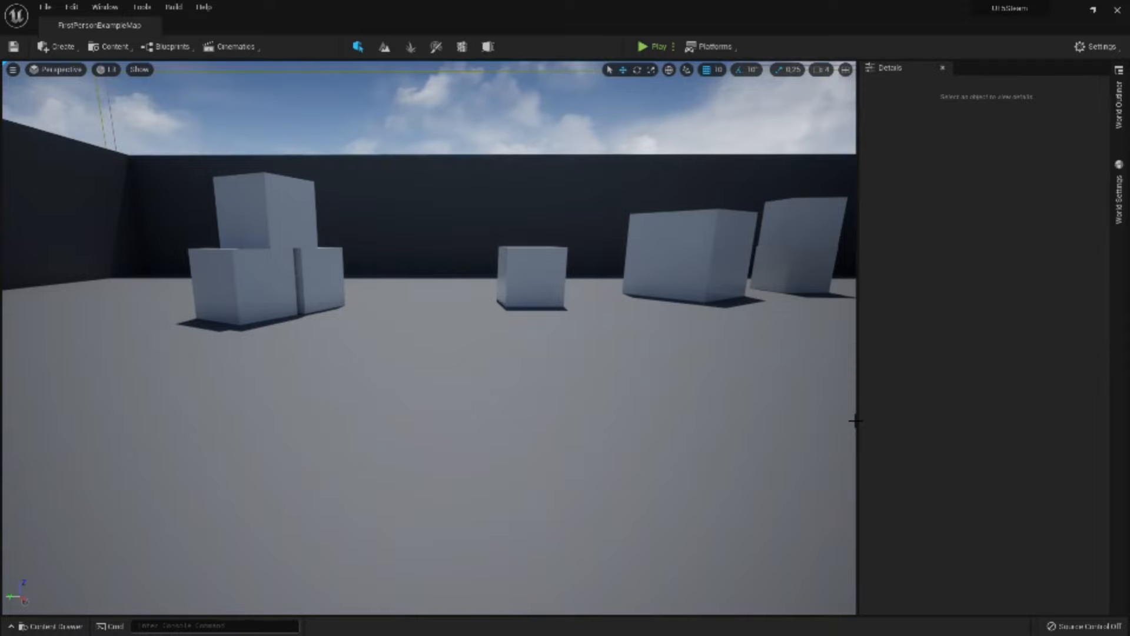
# Fly the camera around the FirstPersonExampleMap arena to examine the level from several angles
pyautogui.rightClick(639, 306)
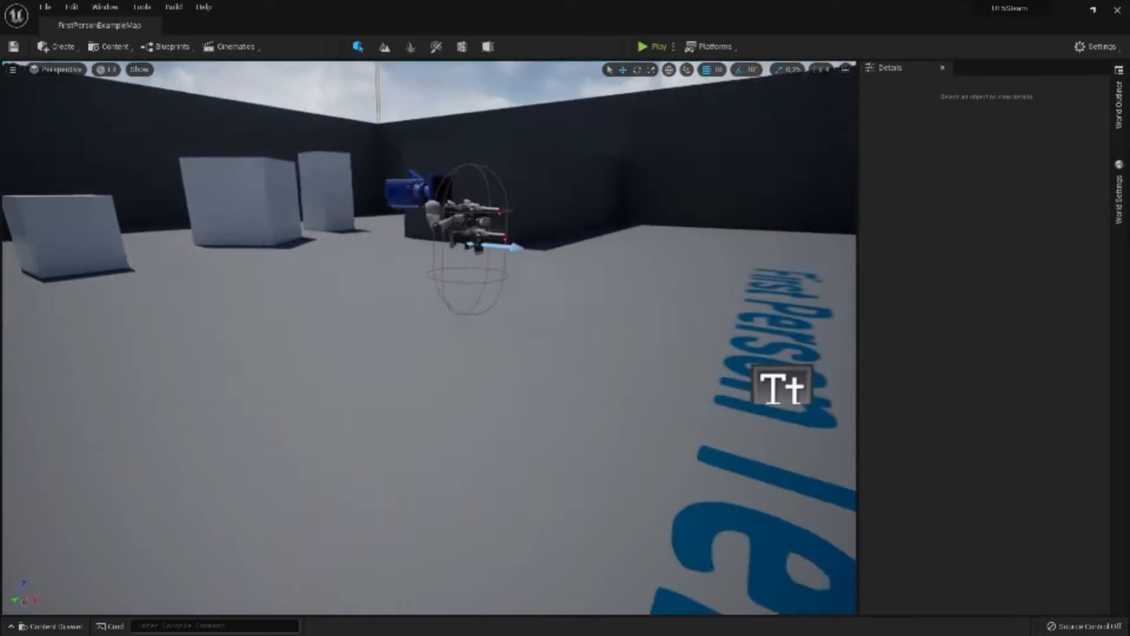
pyautogui.press('s')
pyautogui.press('a')
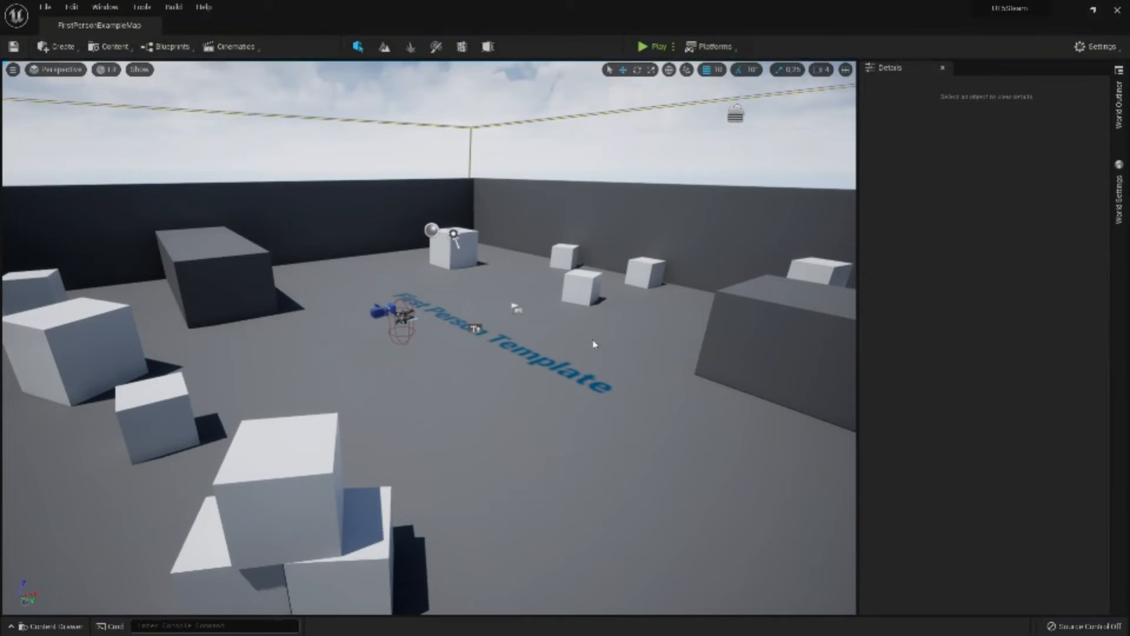
pyautogui.rightClick(516, 96)
pyautogui.press('a')
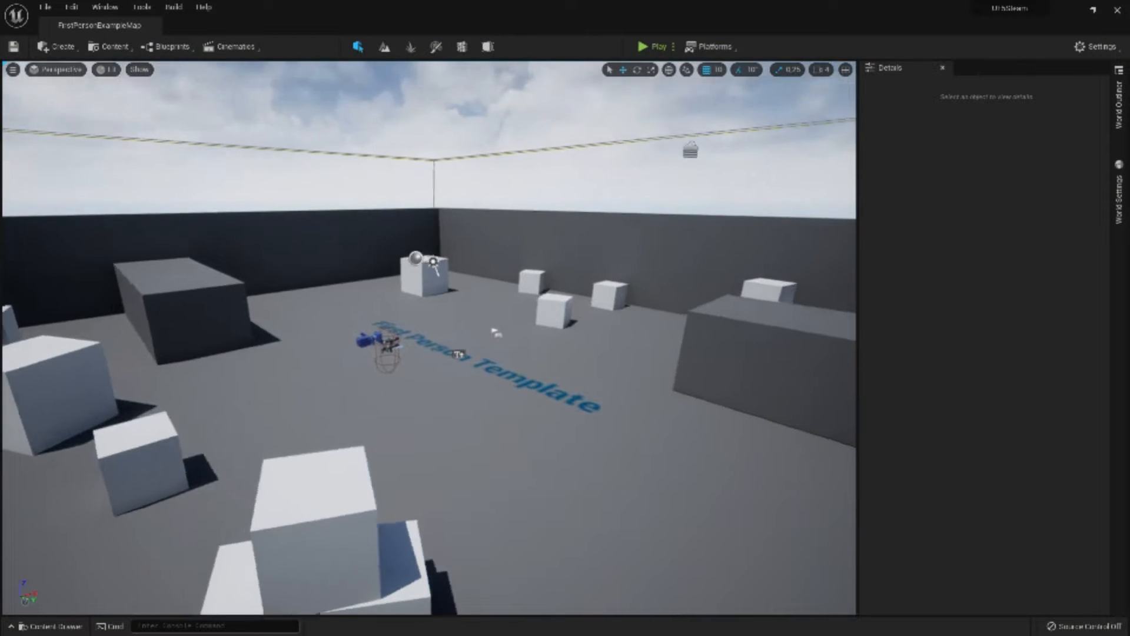
pyautogui.press('w')
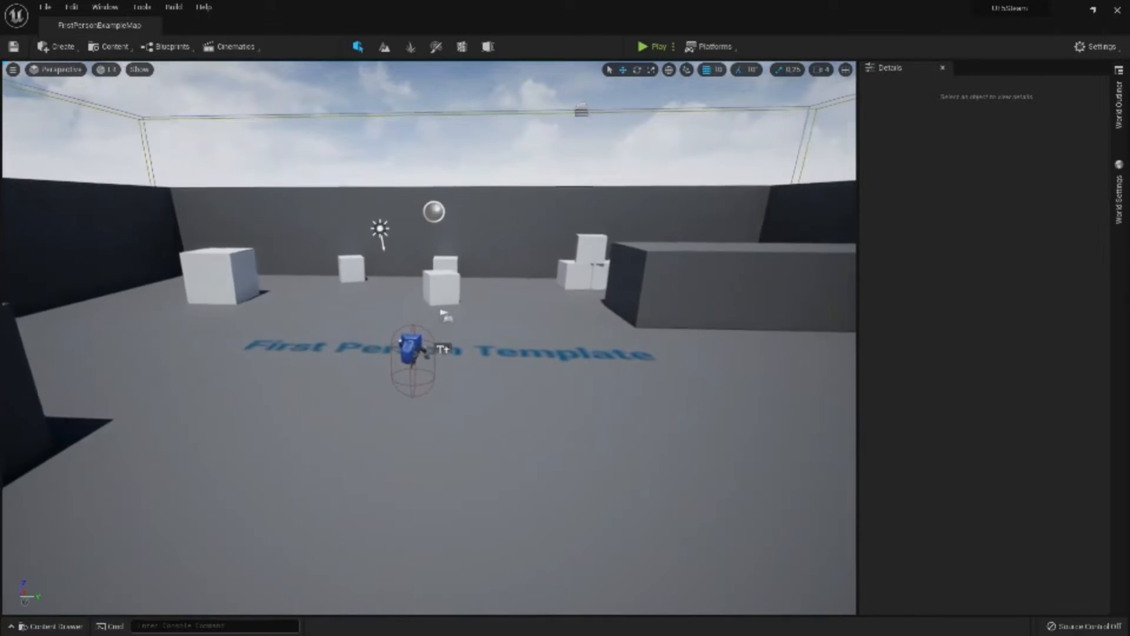
pyautogui.press('a')
pyautogui.press('s')
pyautogui.press('w')
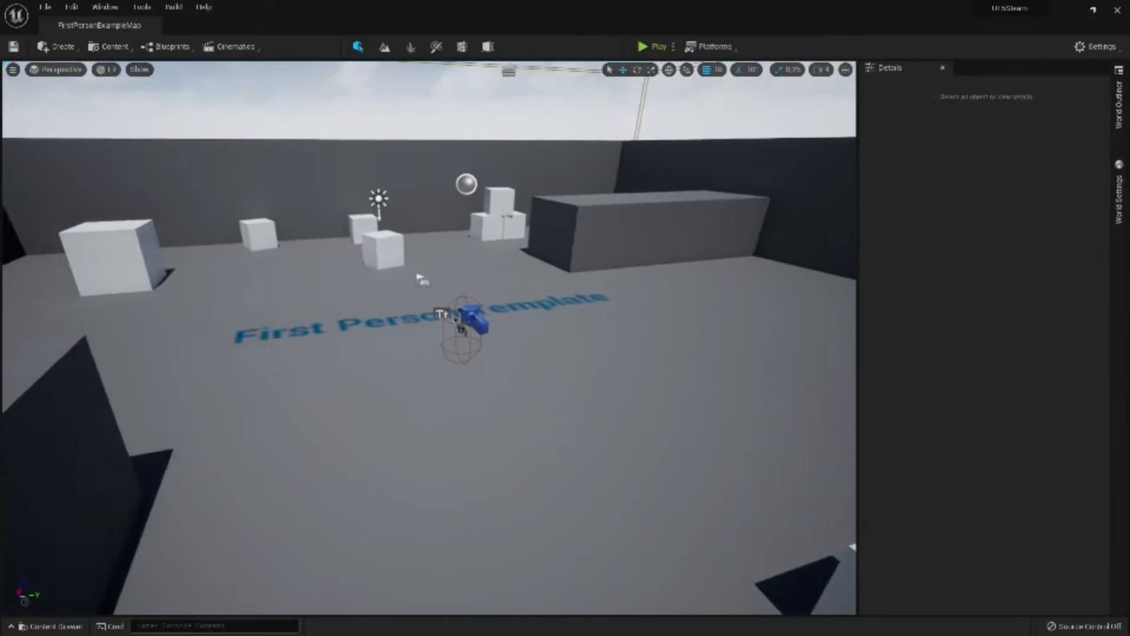
pyautogui.press('d')
pyautogui.press('s')
pyautogui.press('w')
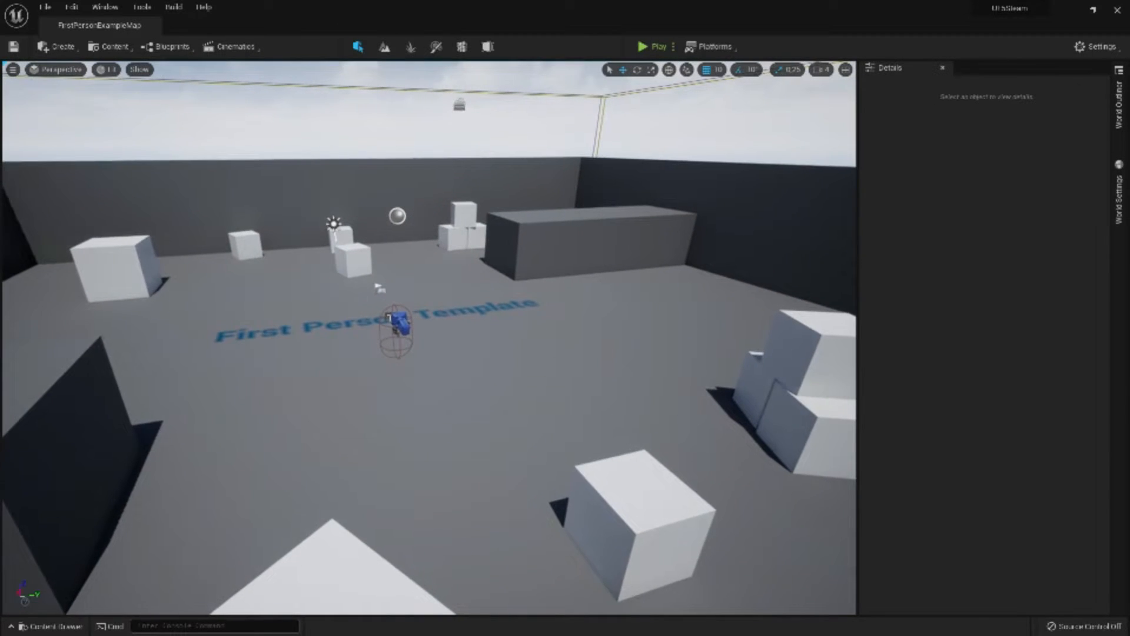
pyautogui.press('d')
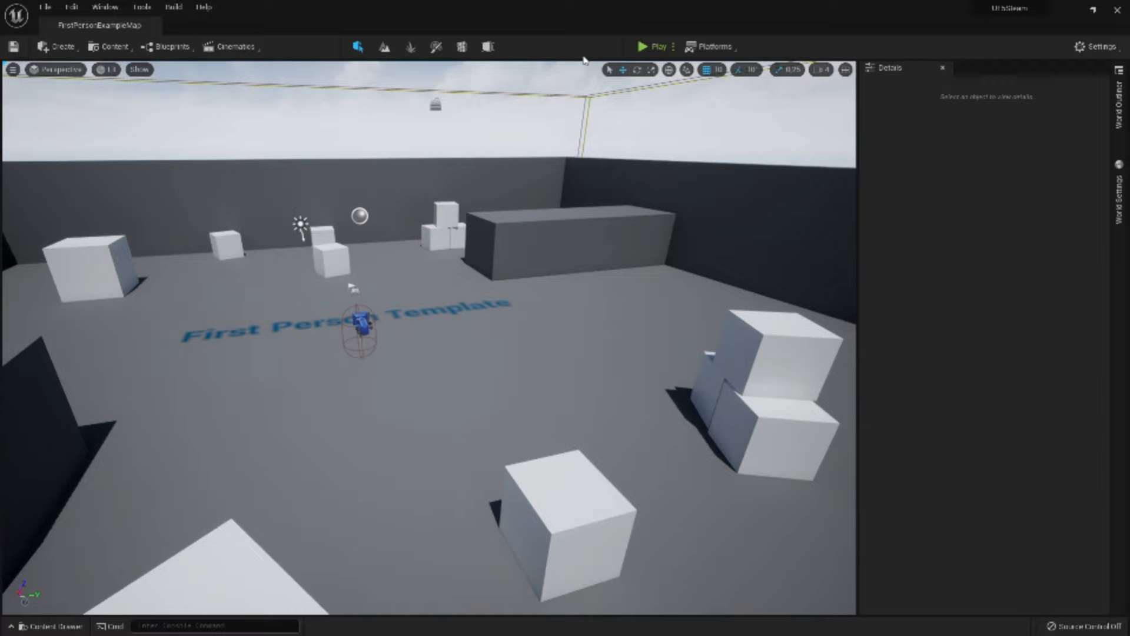
pyautogui.press('a')
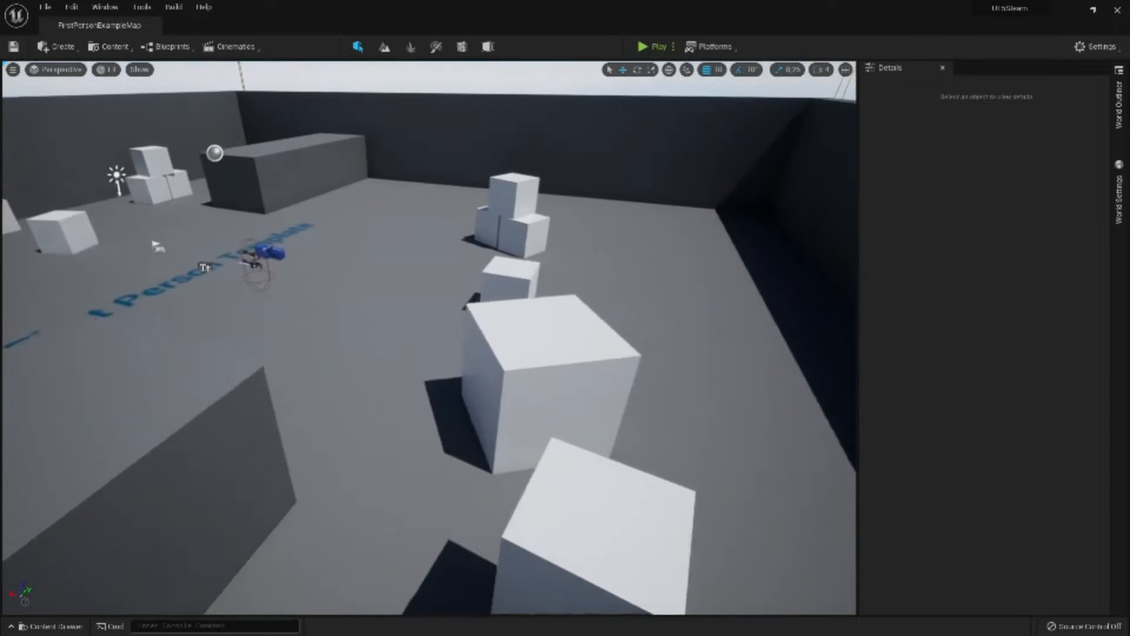
pyautogui.press('d')
pyautogui.press('d')
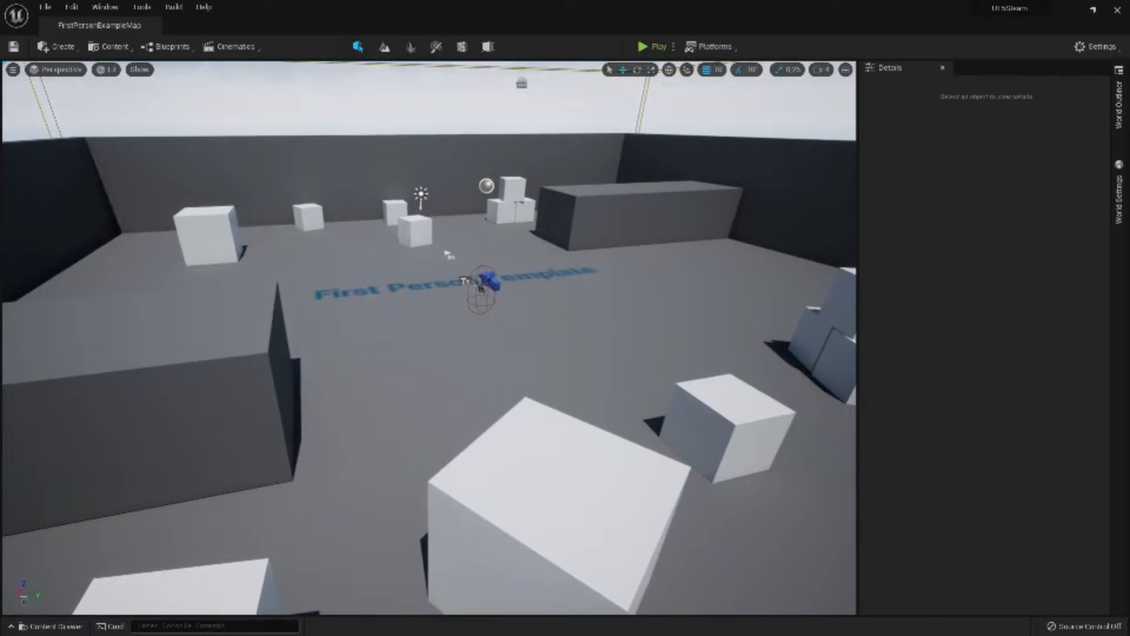
pyautogui.press('d')
pyautogui.press('a')
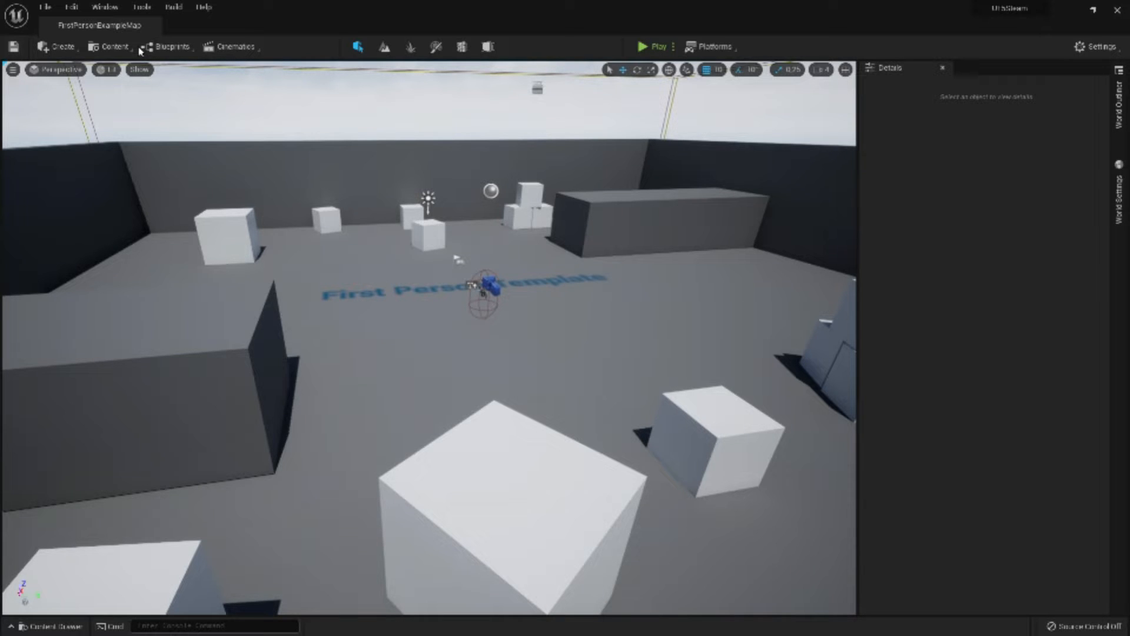
# Open the Project Settings and look through the Project, Engine, Editor, Platforms and Plugins categories
pyautogui.click(72, 7)
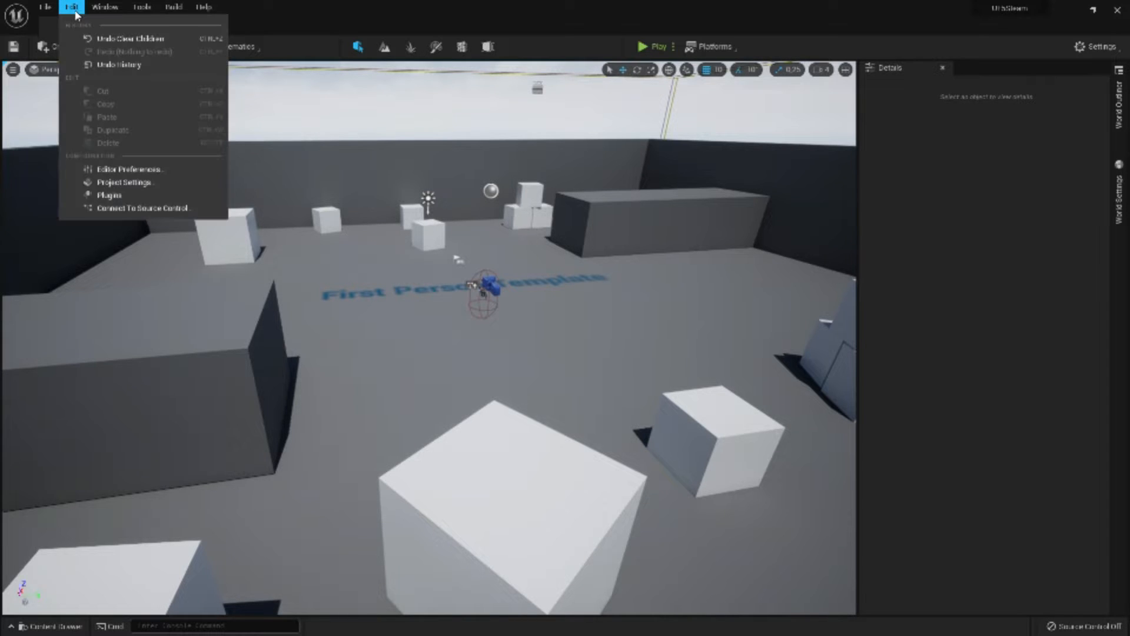
pyautogui.click(124, 182)
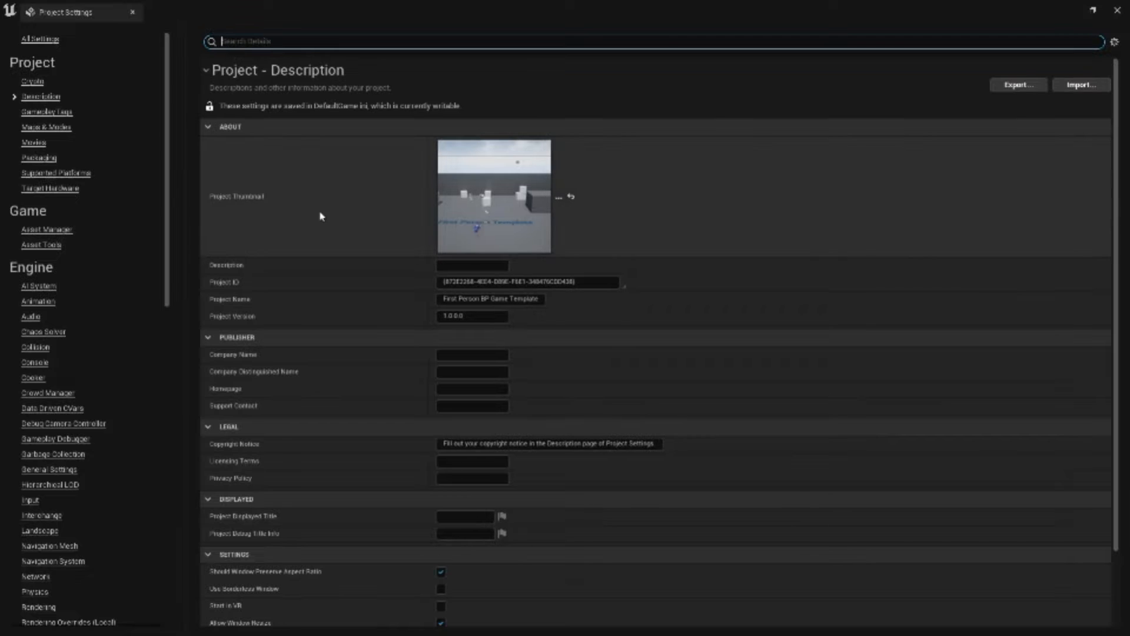
pyautogui.scroll(-3, 155, 163)
pyautogui.scroll(-10, 156, 159)
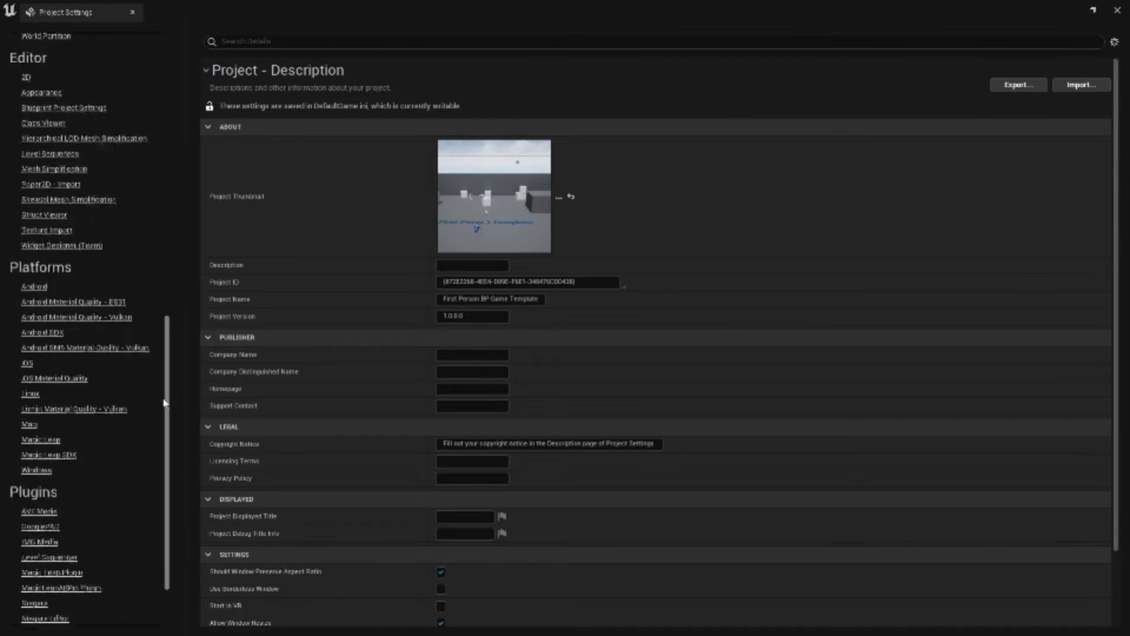
pyautogui.scroll(11, 153, 126)
pyautogui.scroll(2, 152, 121)
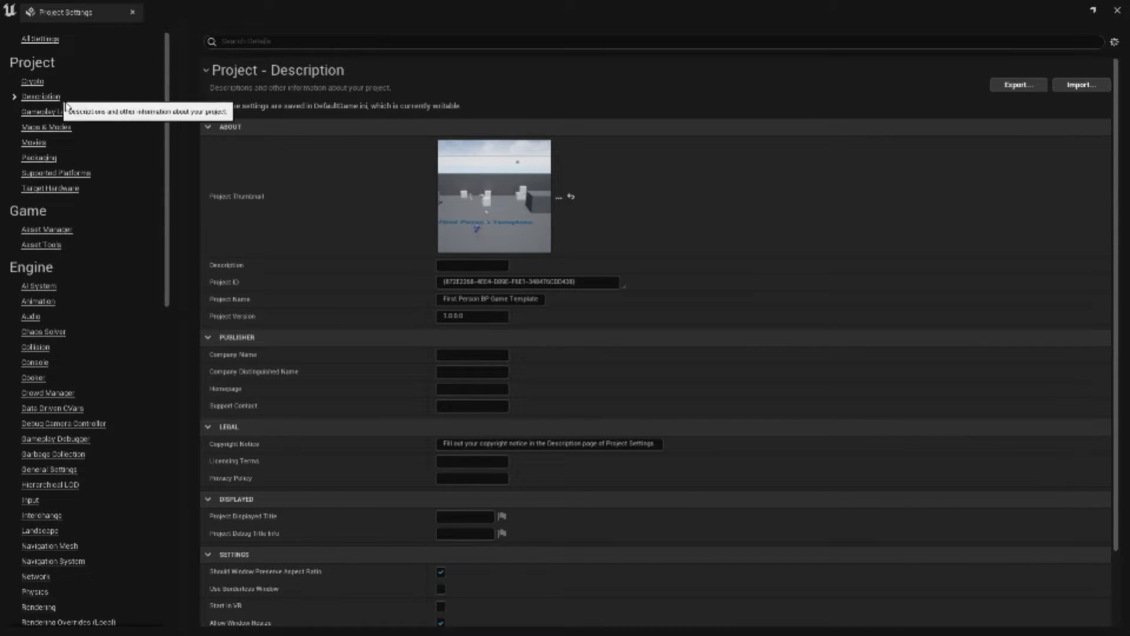
# Review the project's Description field and the publisher fields from Company Name through Support Contact
pyautogui.scroll(-2, 324, 203)
pyautogui.click(470, 210)
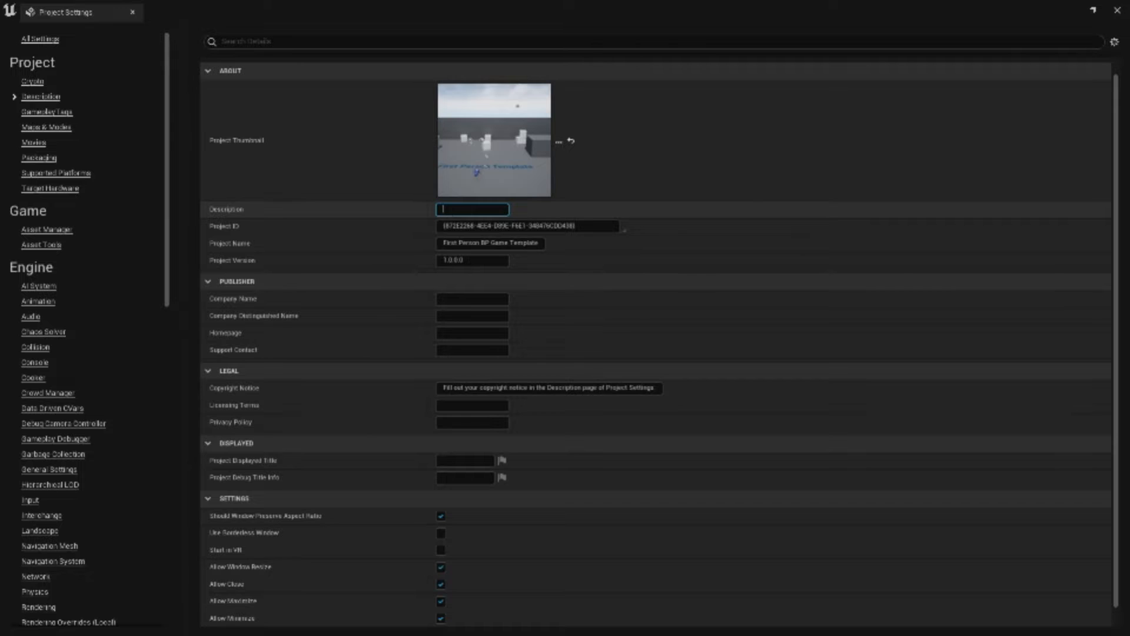
pyautogui.scroll(-1, 429, 293)
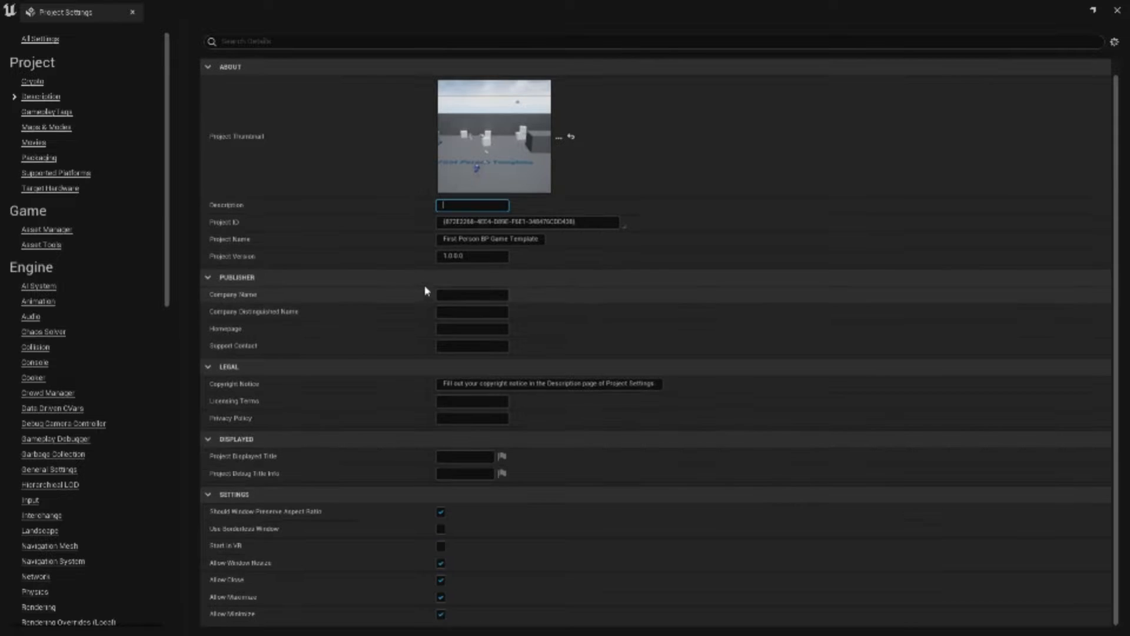
pyautogui.click(468, 295)
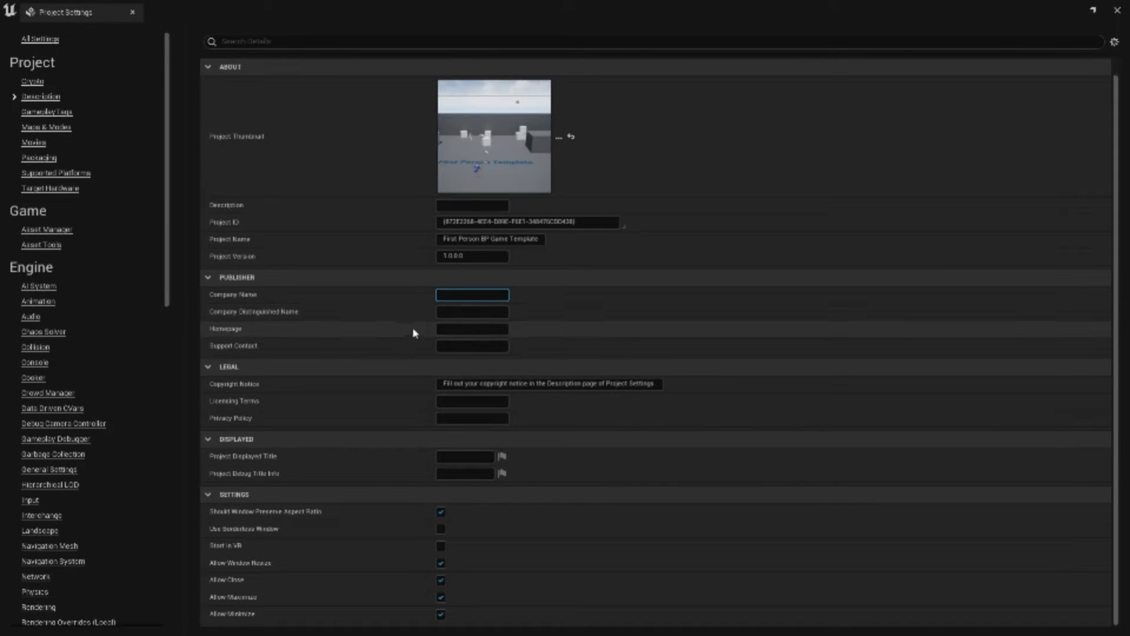
pyautogui.press('Tab')
pyautogui.press('Tab')
pyautogui.press('Tab')
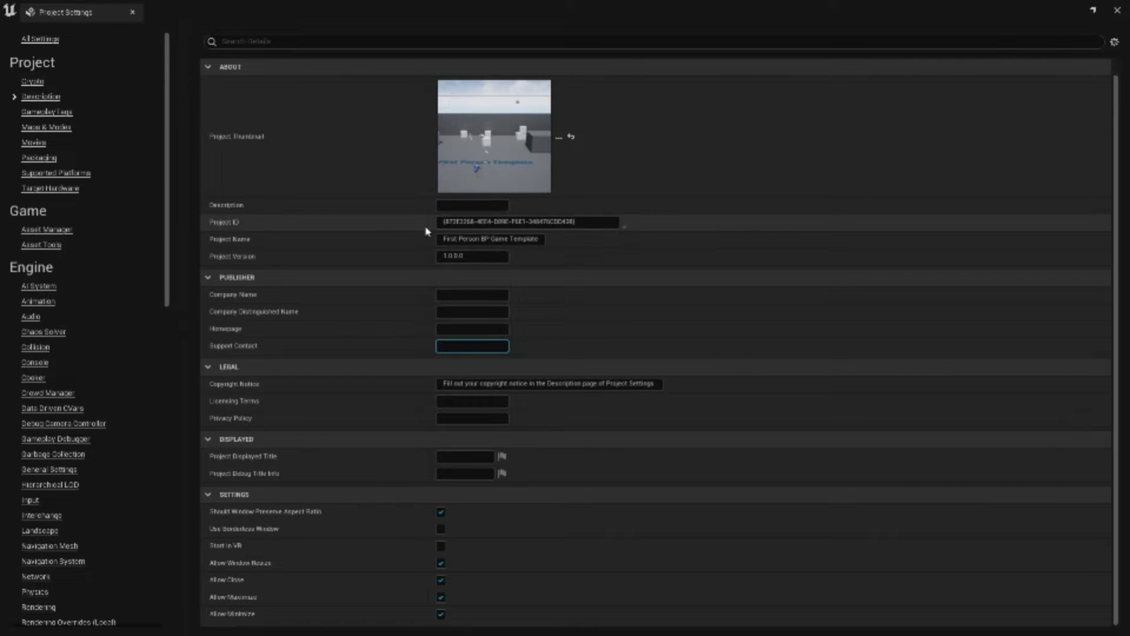
# Review the project's Movies settings, including Wait for Movies to Complete and Startup Movies
pyautogui.click(34, 145)
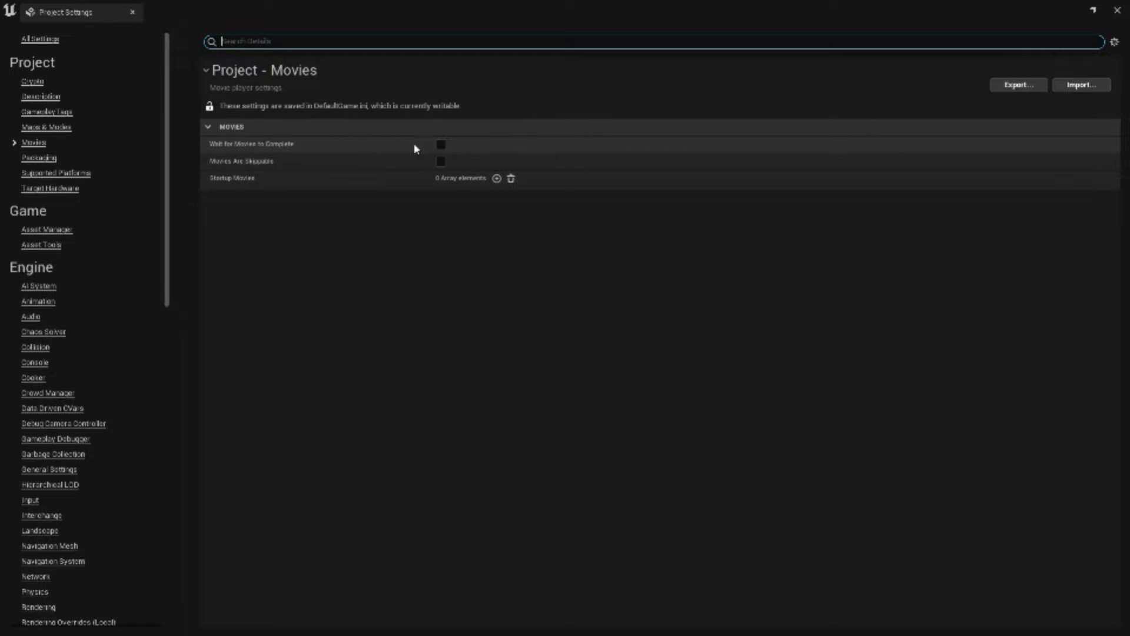
pyautogui.click(439, 147)
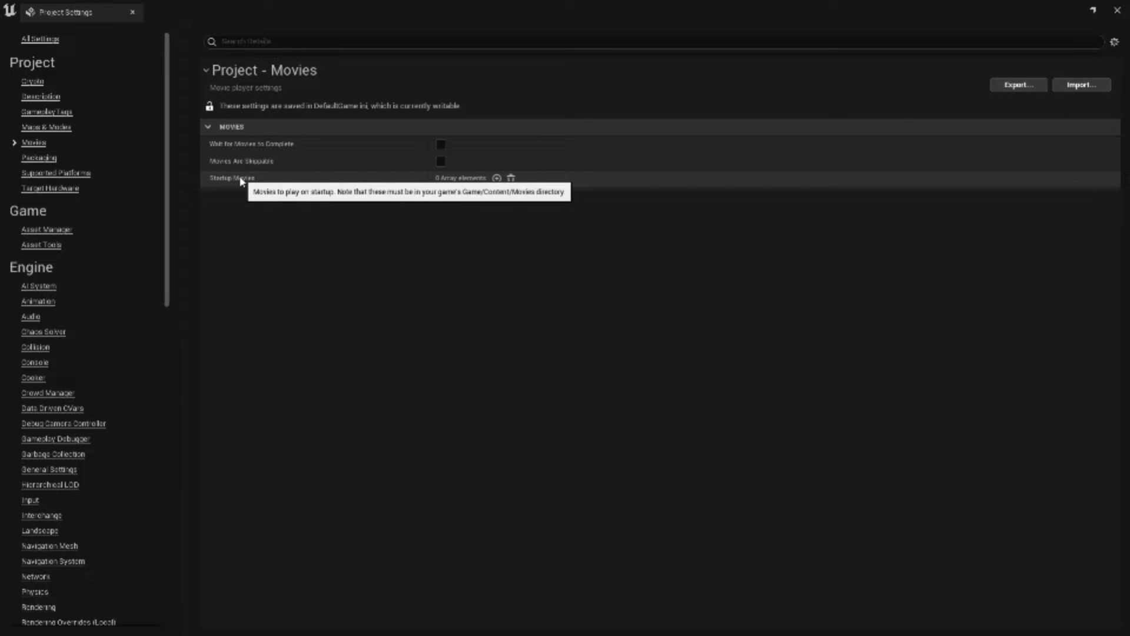
# Set the Build Configuration to Shipping in the project's Packaging settings
pyautogui.click(39, 158)
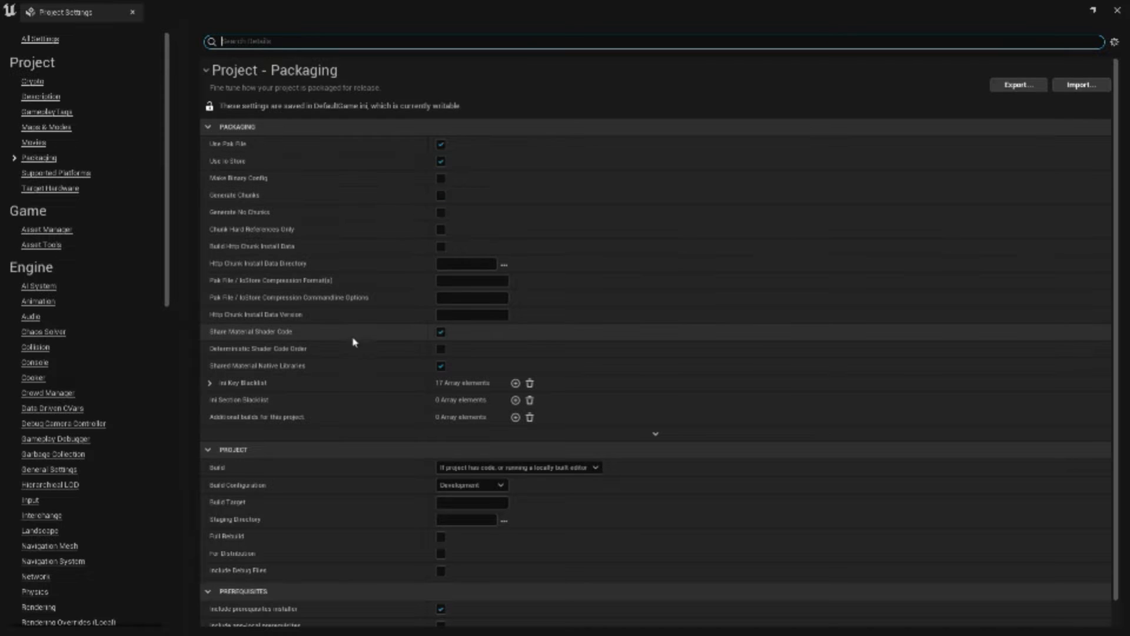
pyautogui.scroll(-1, 346, 344)
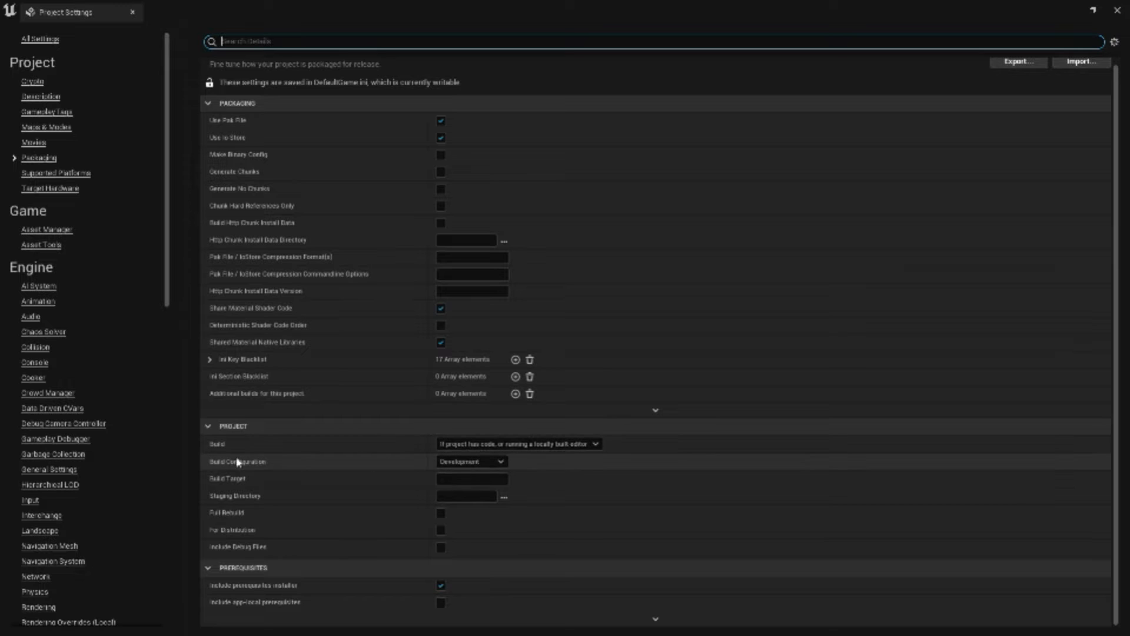
pyautogui.click(465, 462)
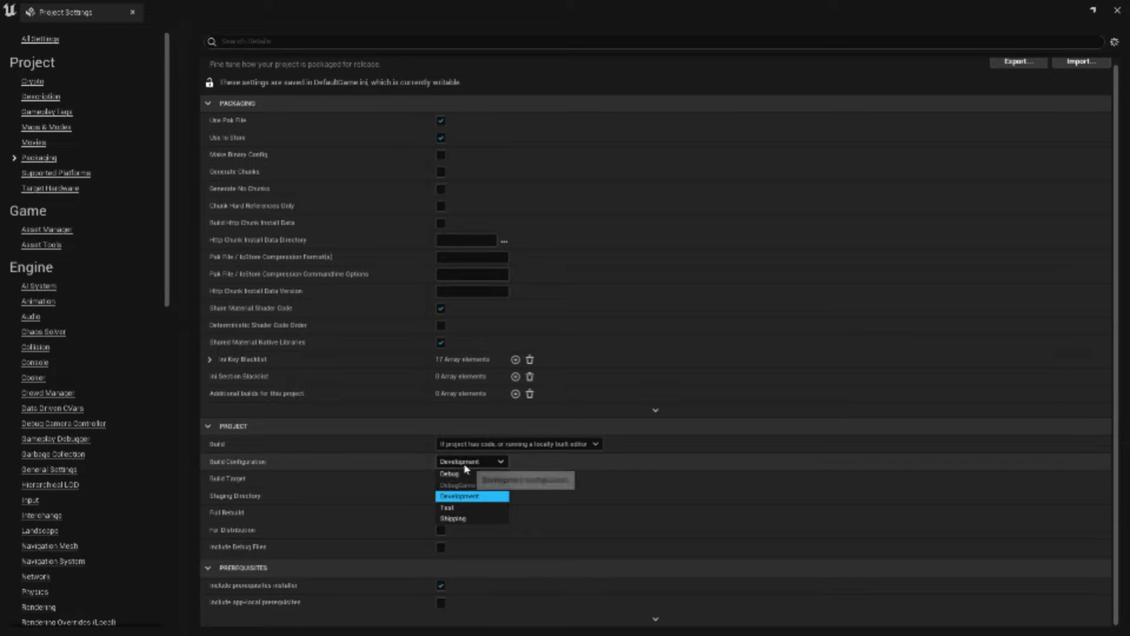
pyautogui.click(468, 519)
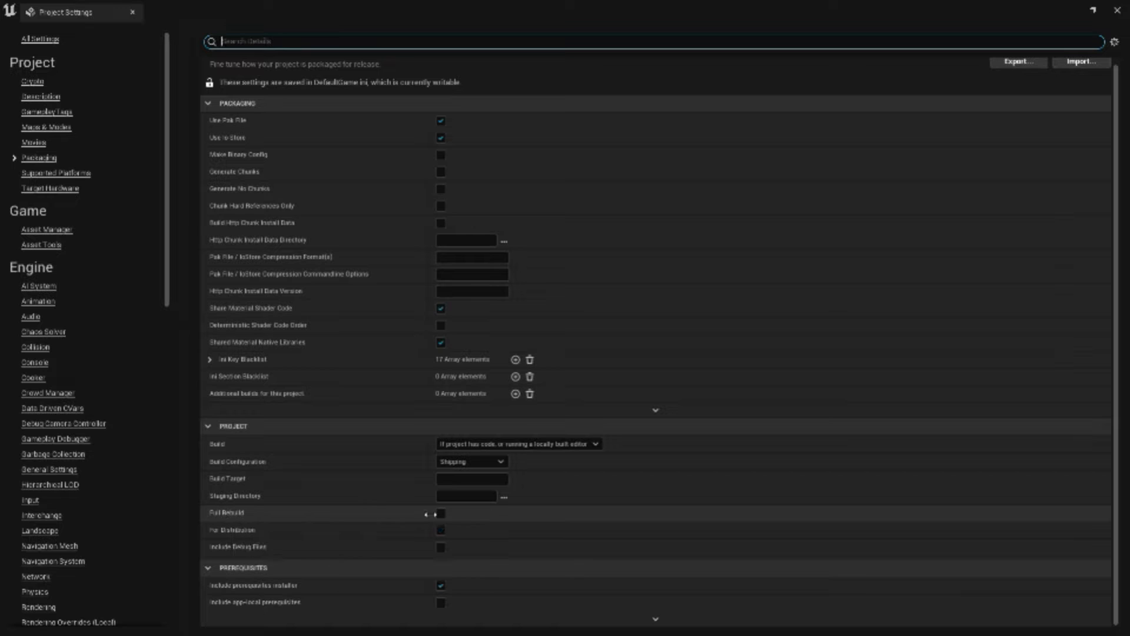
# Check the level editor's Build commands and the Lighting Quality options, and enable Full Rebuild and For Distribution in the Packaging settings
pyautogui.moveTo(880, 6); pyautogui.dragTo(532, 302)
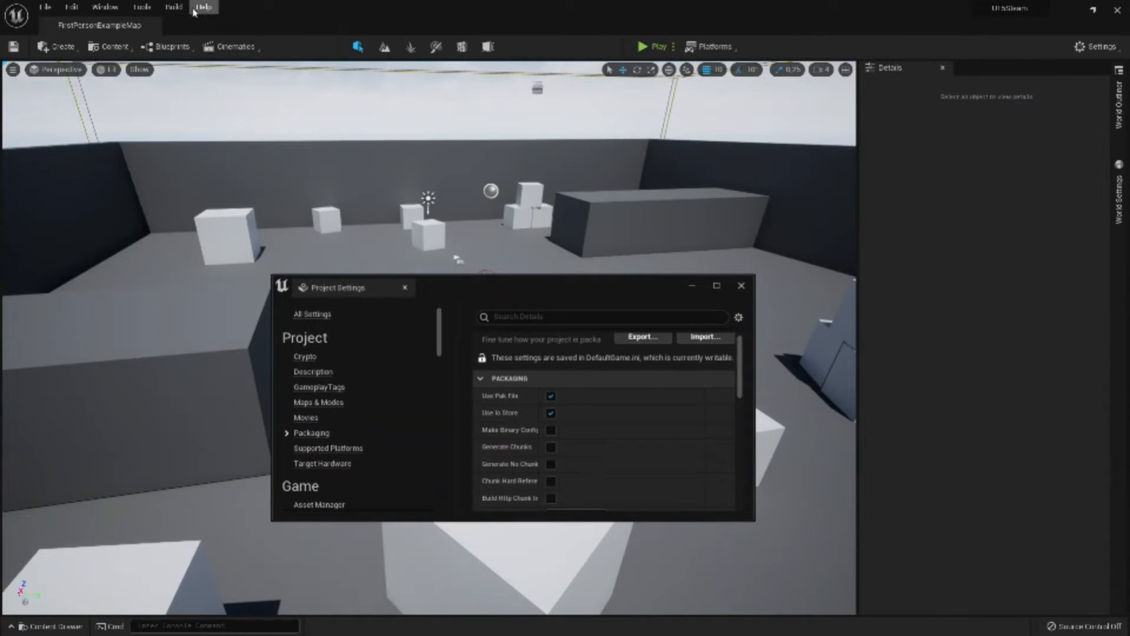
pyautogui.click(174, 7)
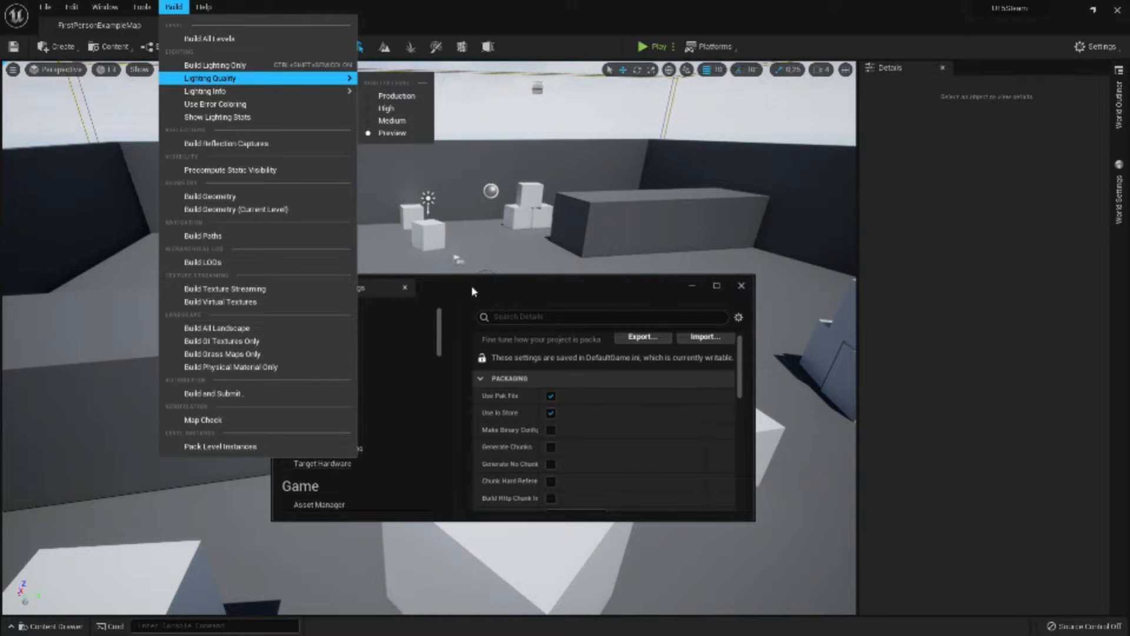
pyautogui.moveTo(471, 291); pyautogui.dragTo(605, 213)
pyautogui.doubleClick(606, 213)
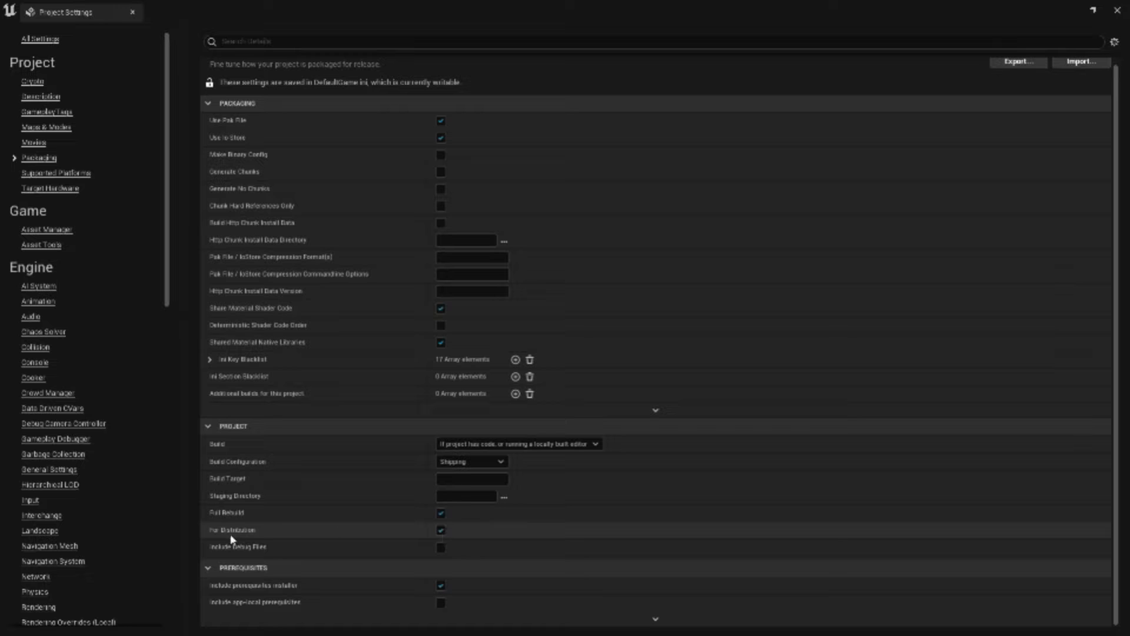
# Open the Level Blueprint of FirstPersonExampleMap in a maximized window
pyautogui.moveTo(309, 11); pyautogui.dragTo(510, 204)
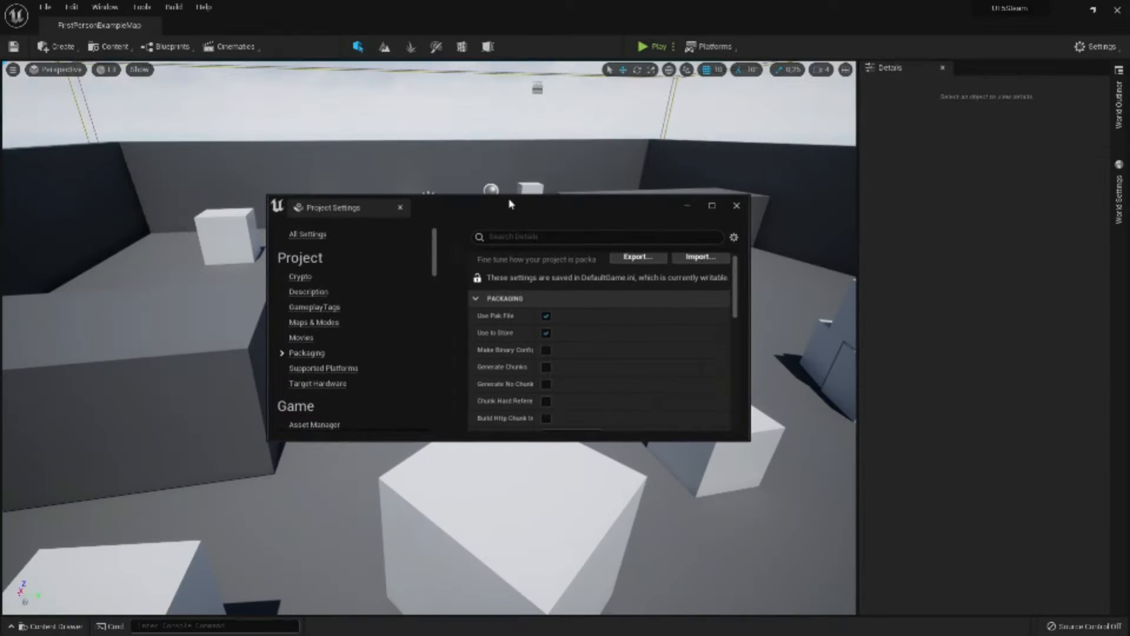
pyautogui.click(171, 46)
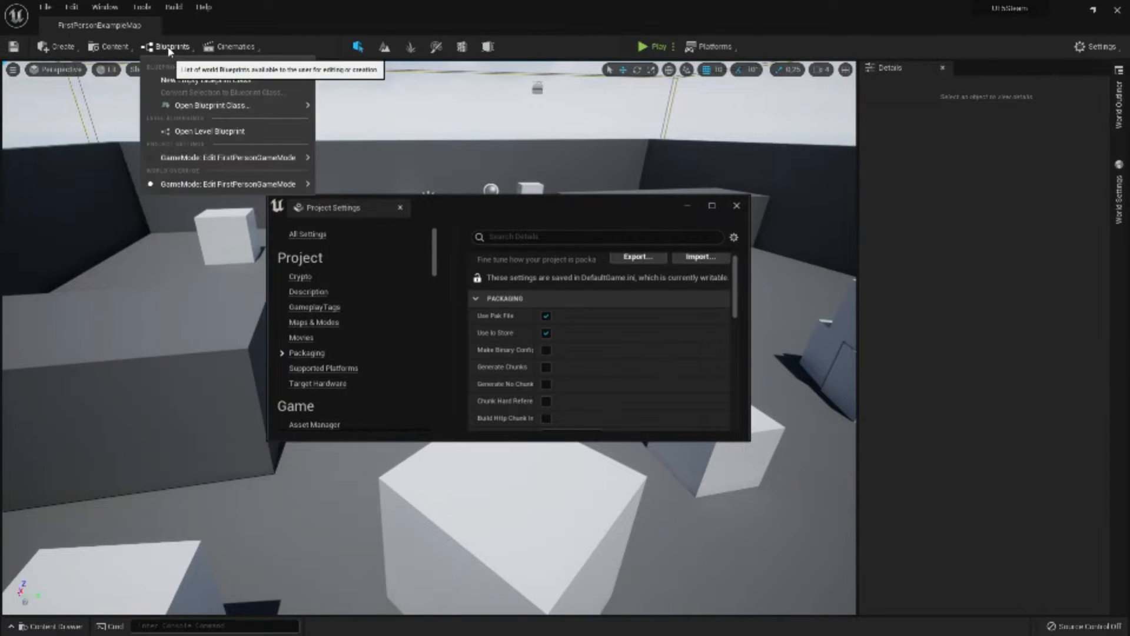
pyautogui.click(208, 131)
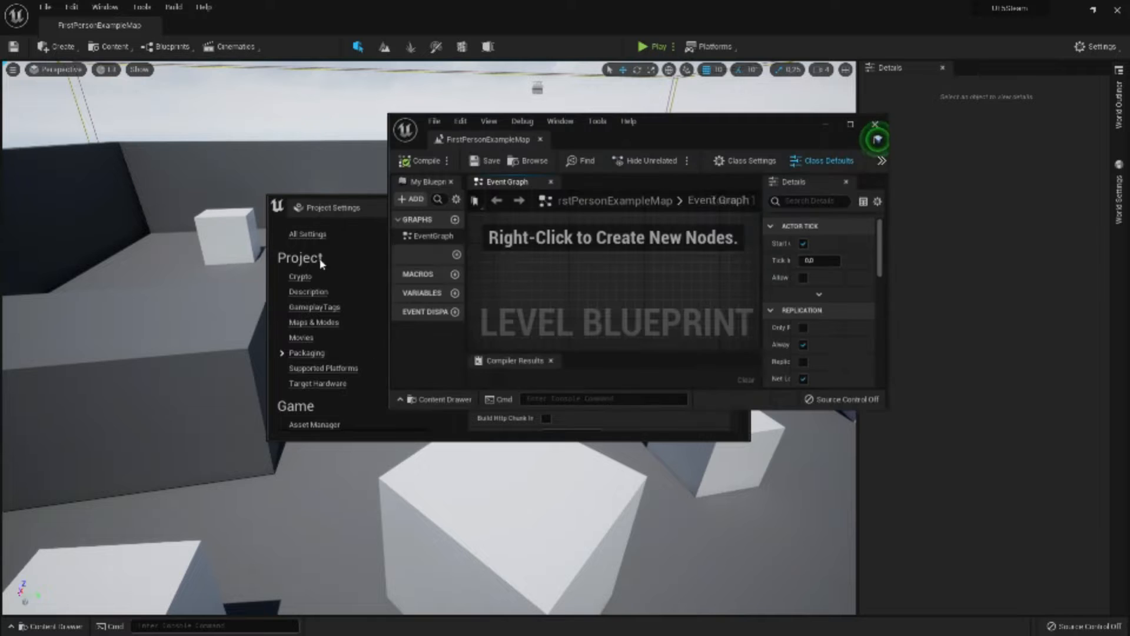
pyautogui.doubleClick(642, 149)
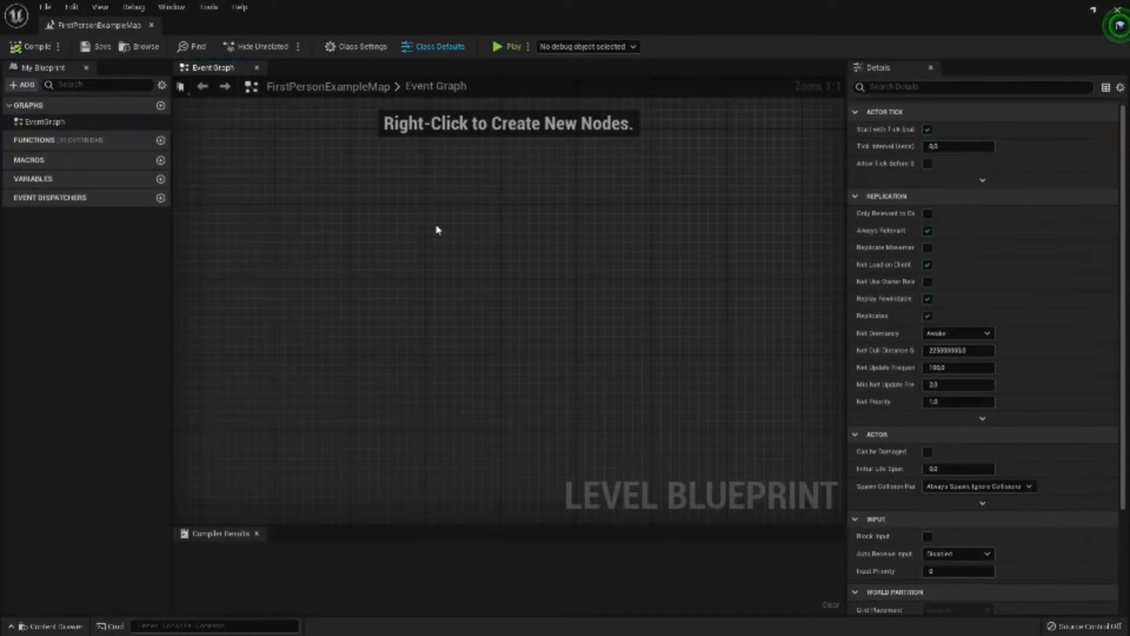
# Add a Print String node to the Level Blueprint's Event Graph, close the Blueprint and return to the maximized Packaging settings
pyautogui.rightClick(437, 229)
pyautogui.write('print string')
pyautogui.press('Return')
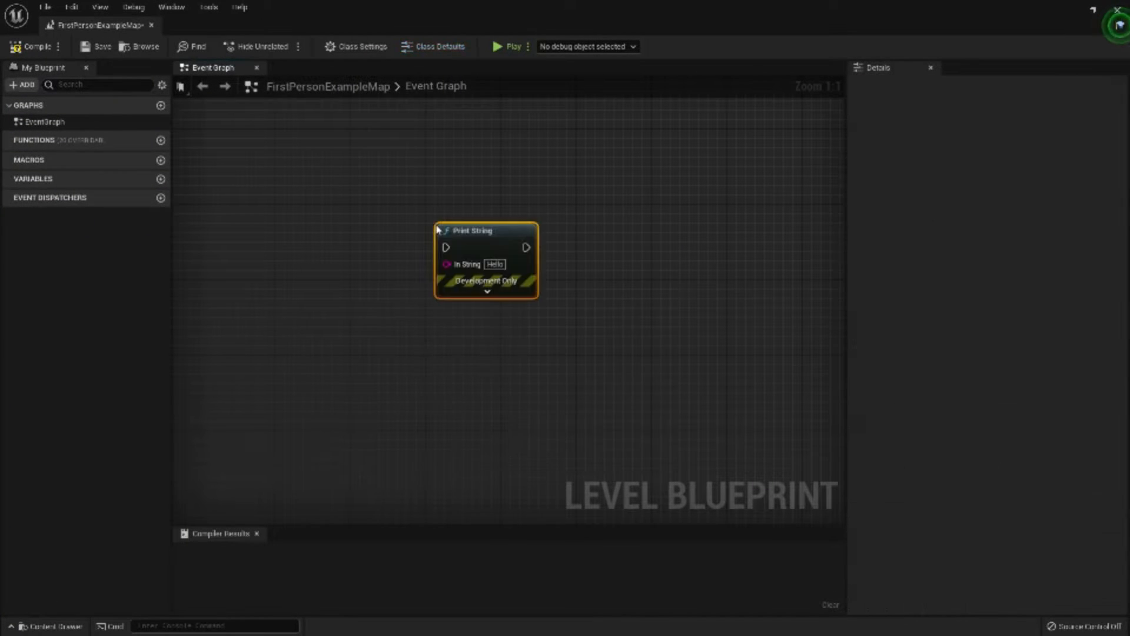
pyautogui.moveTo(437, 230); pyautogui.dragTo(419, 201)
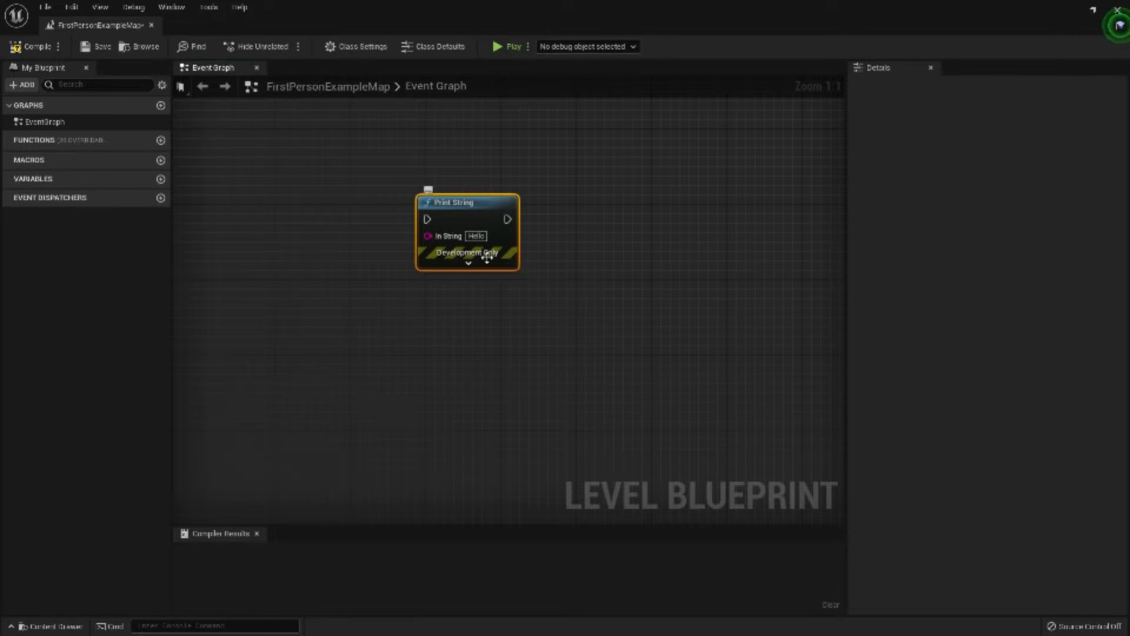
pyautogui.click(1117, 10)
pyautogui.doubleClick(541, 209)
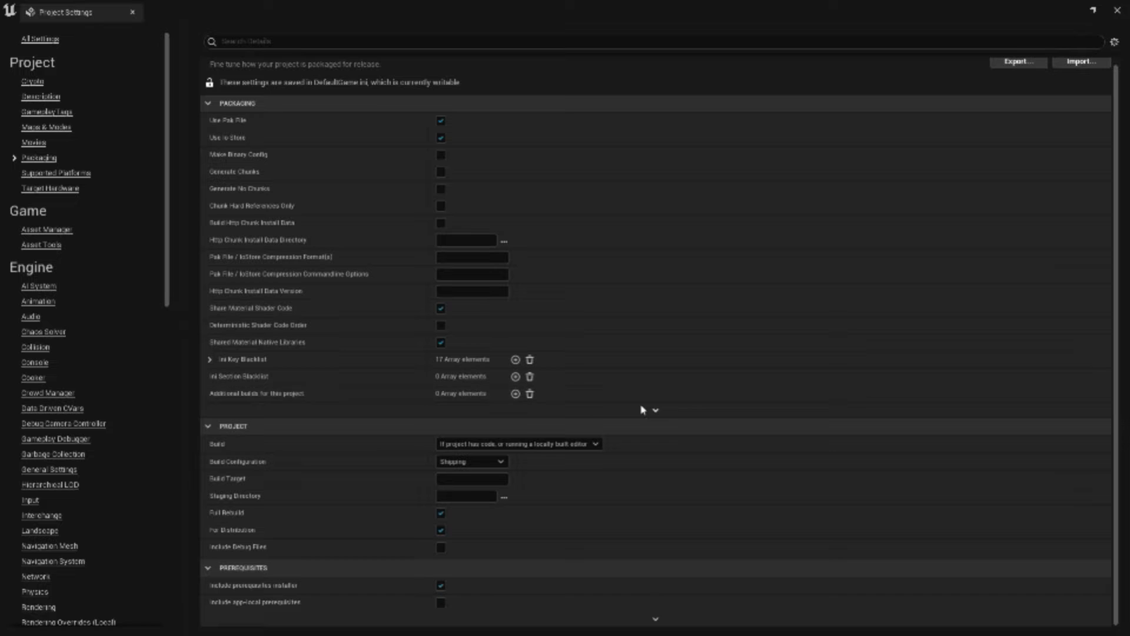
# Expand the advanced Packaging options and examine them from Localizations to Package down to the list of maps for a packaged build
pyautogui.scroll(1, 656, 416)
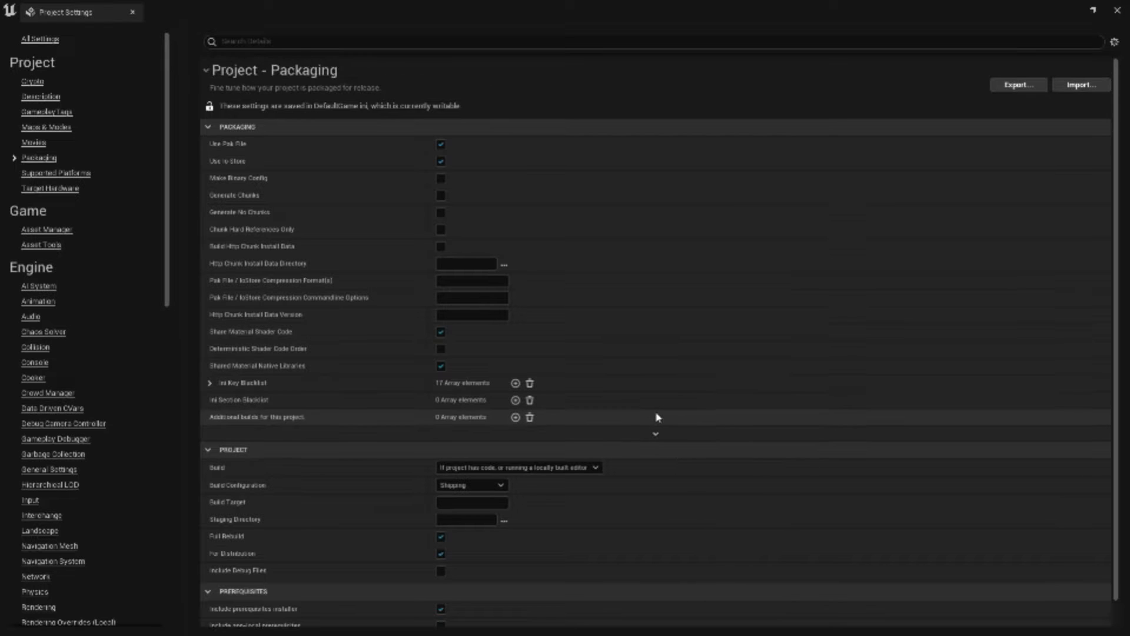
pyautogui.click(653, 435)
pyautogui.scroll(-6, 646, 440)
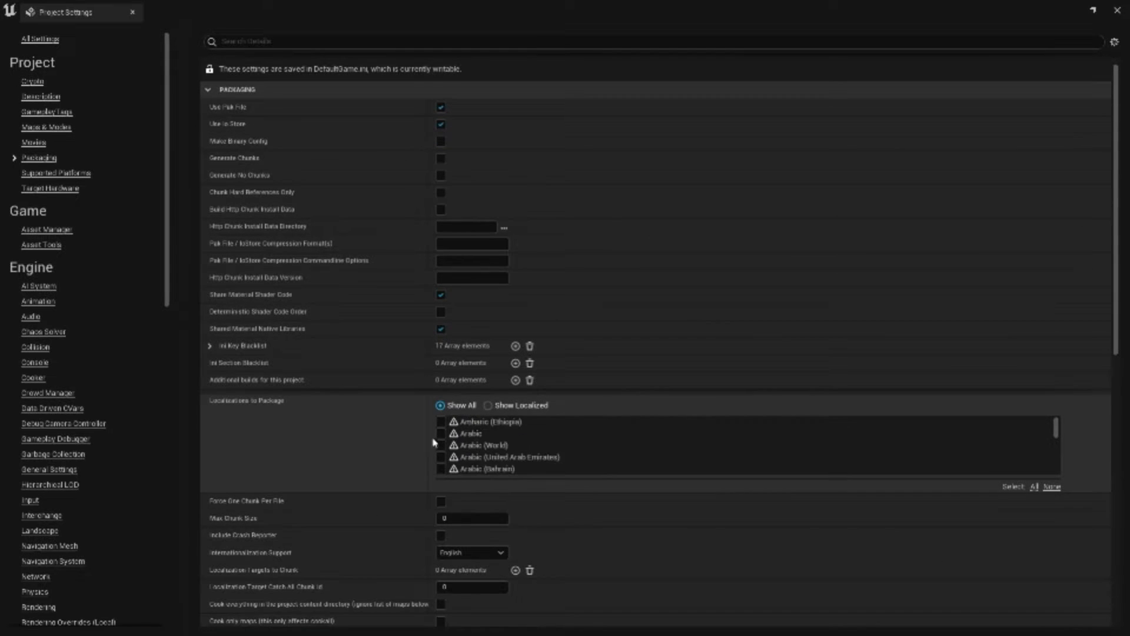
pyautogui.scroll(6, 453, 450)
pyautogui.scroll(-5, 401, 482)
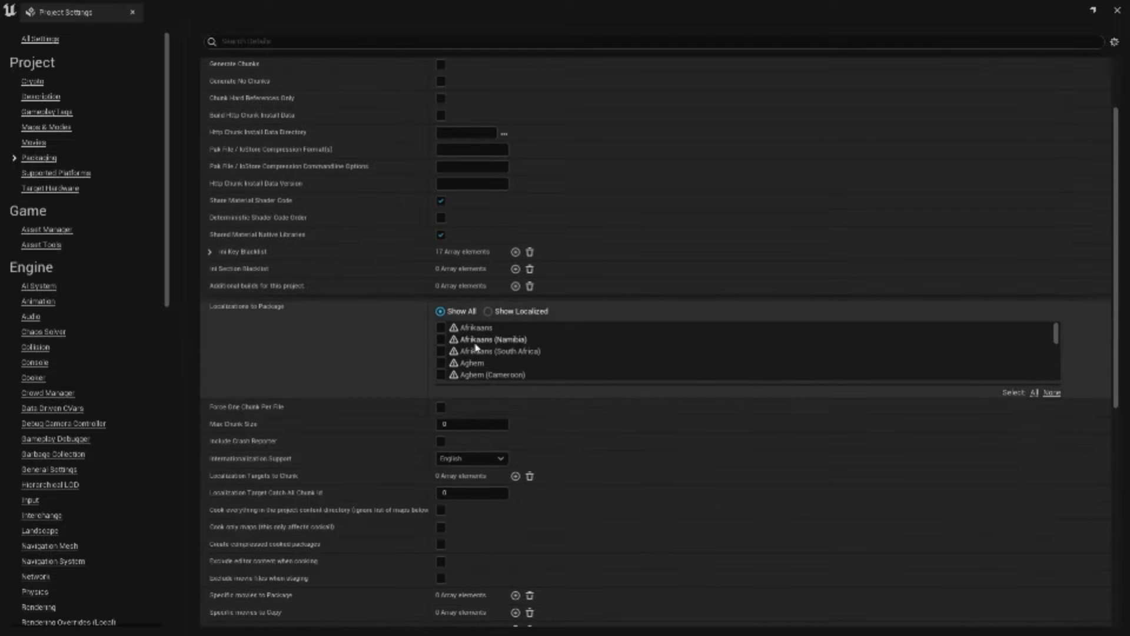
pyautogui.scroll(-5, 492, 354)
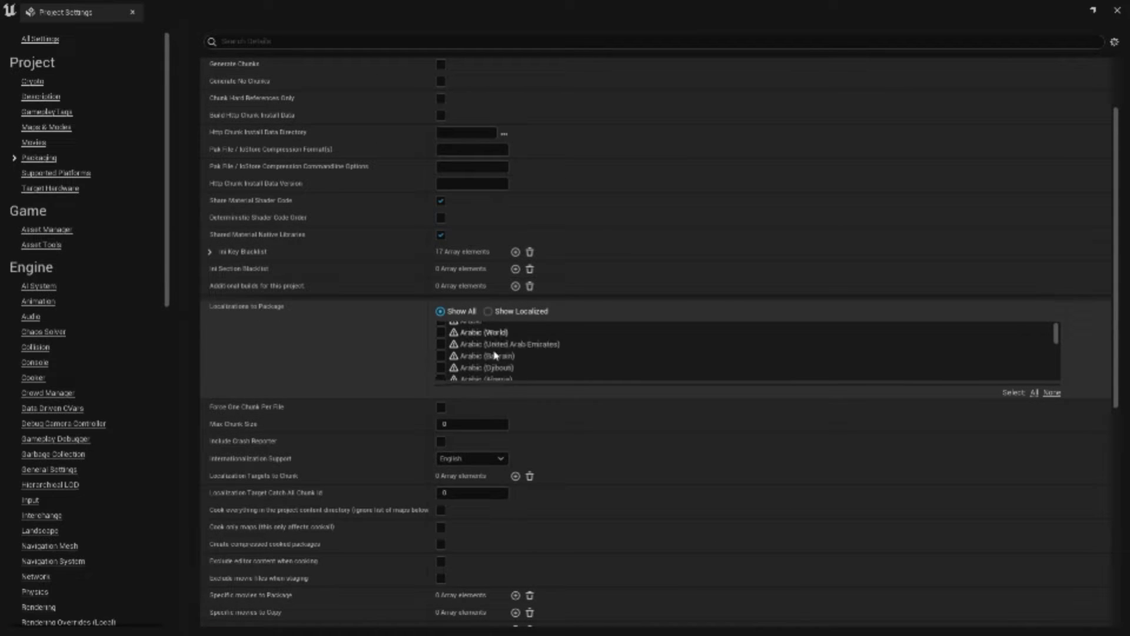
pyautogui.scroll(4, 495, 355)
pyautogui.scroll(1, 494, 355)
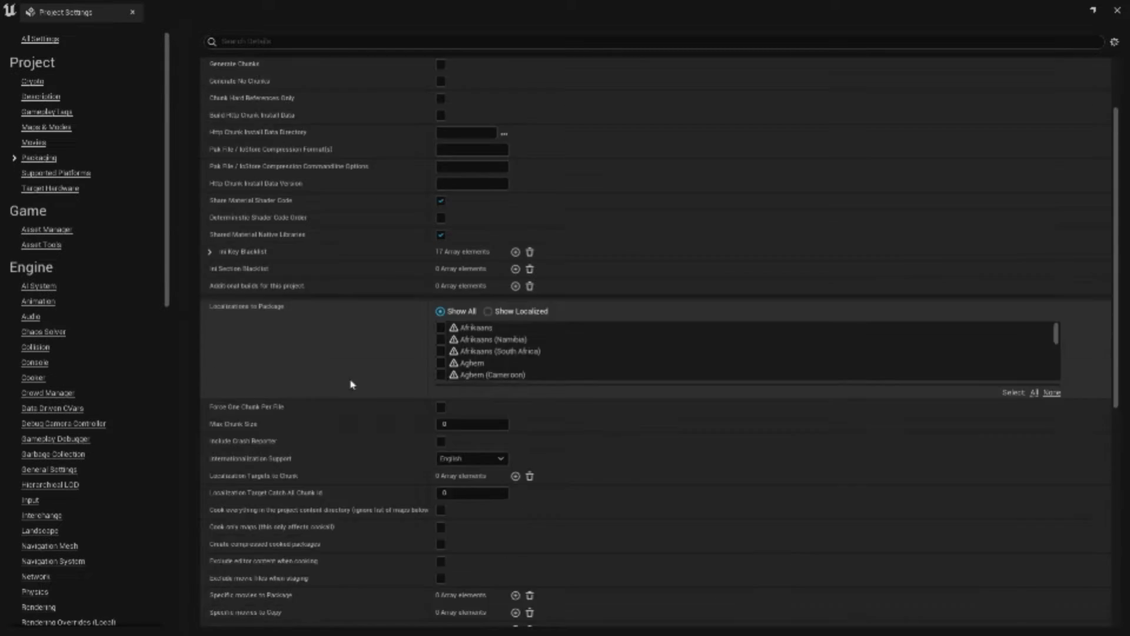
pyautogui.scroll(-8, 351, 383)
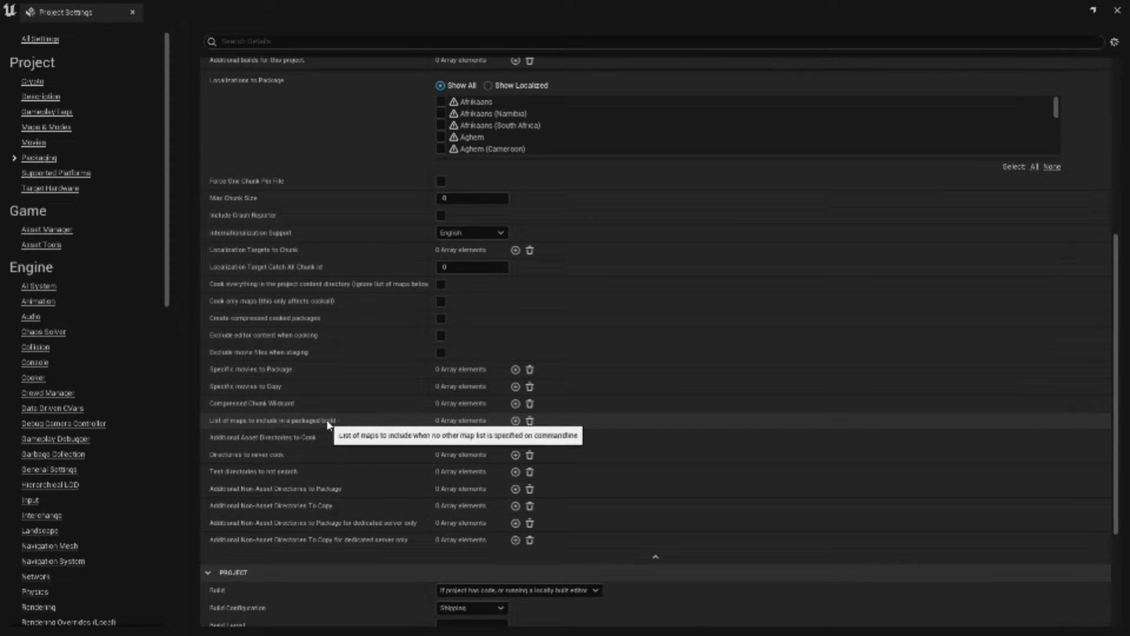
# Move the Project Settings window aside and browse the project content to the Maps folder inside FirstPersonBP
pyautogui.moveTo(464, 28); pyautogui.dragTo(764, 137)
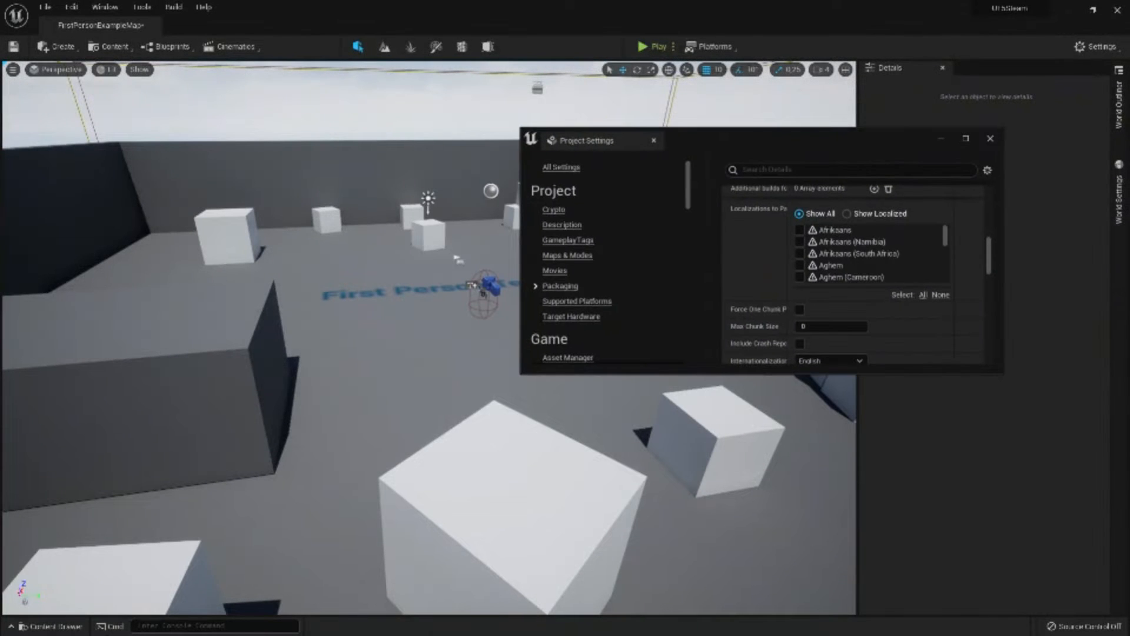
pyautogui.click(51, 626)
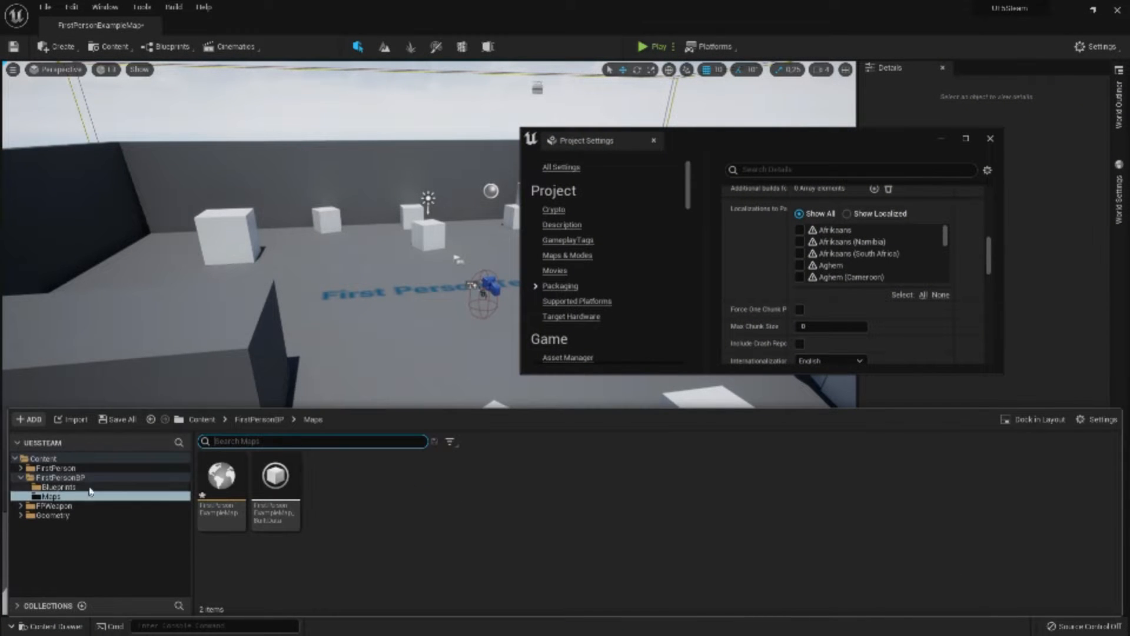
pyautogui.click(59, 476)
pyautogui.click(43, 457)
pyautogui.click(50, 478)
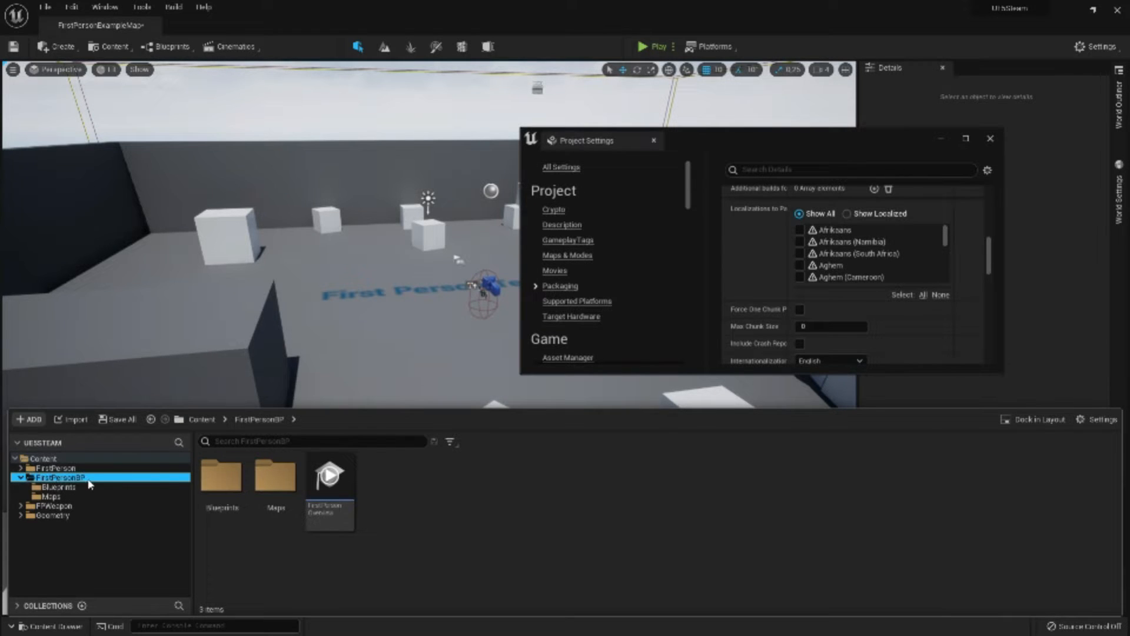
pyautogui.doubleClick(279, 478)
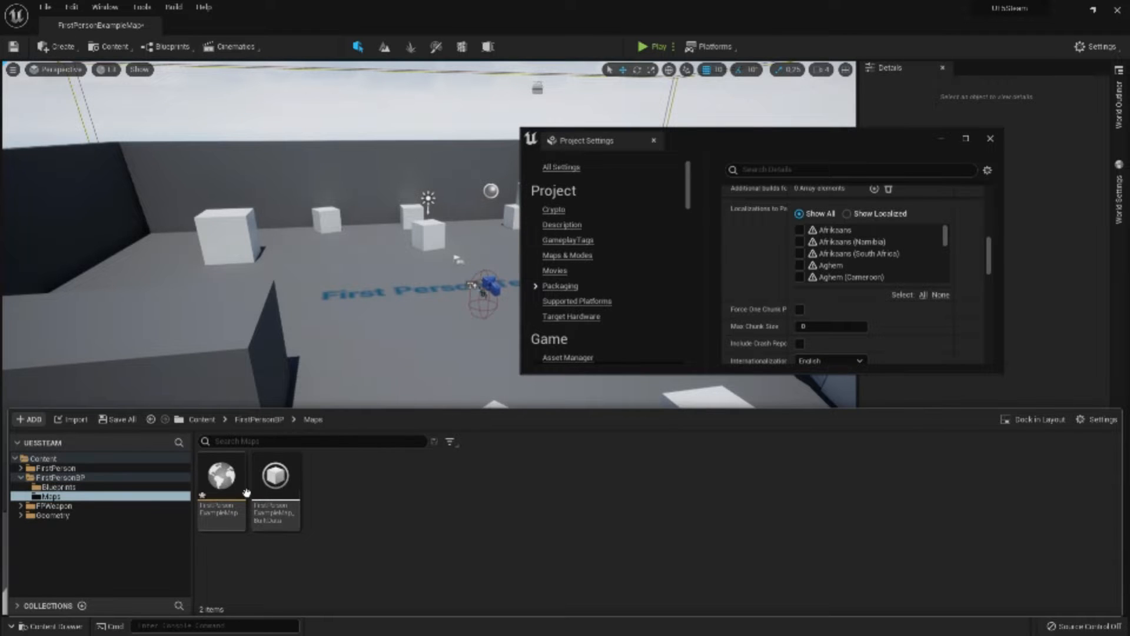
# Dock the Content Browser in the editor layout and show the FirstPersonBP Maps folder in it
pyautogui.click(66, 625)
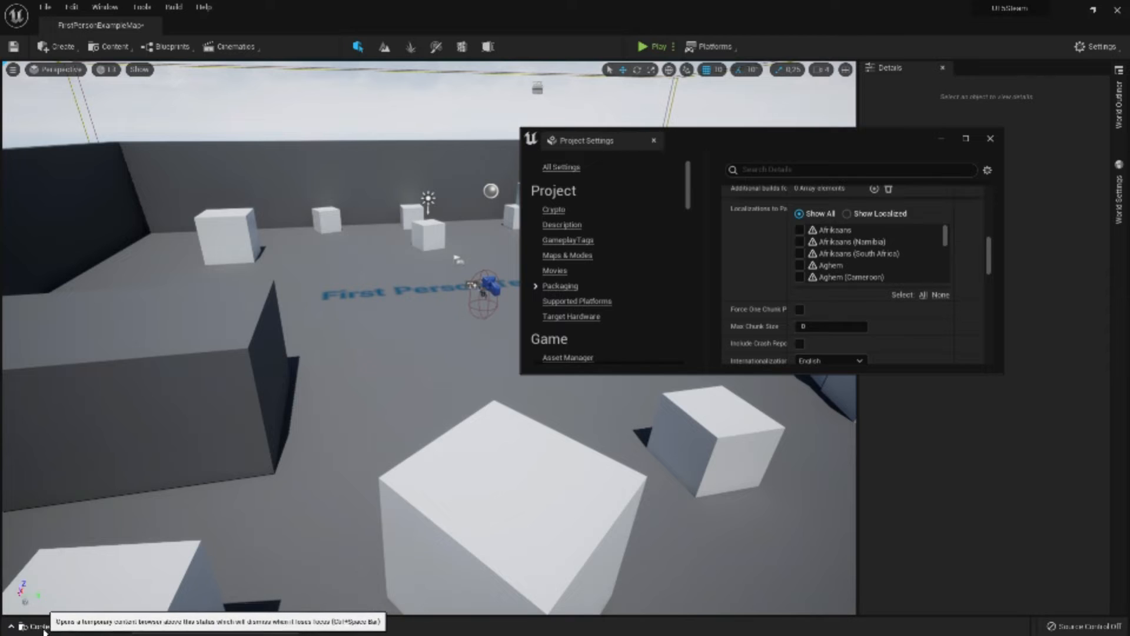
pyautogui.click(67, 627)
pyautogui.click(69, 628)
pyautogui.click(69, 628)
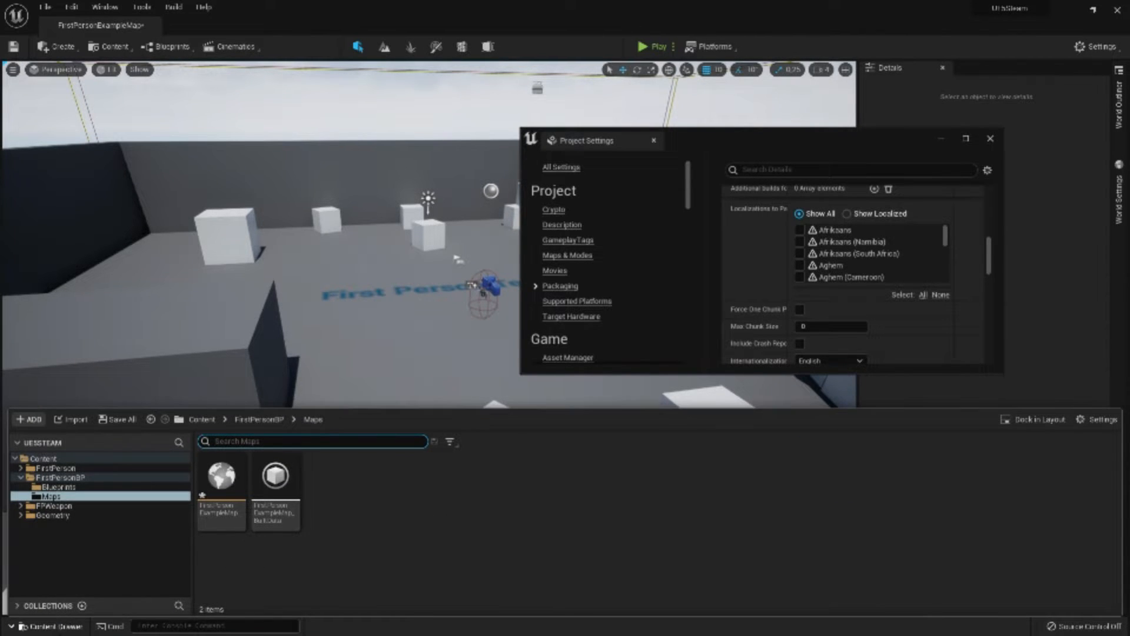
pyautogui.click(63, 626)
pyautogui.click(63, 626)
pyautogui.click(1033, 420)
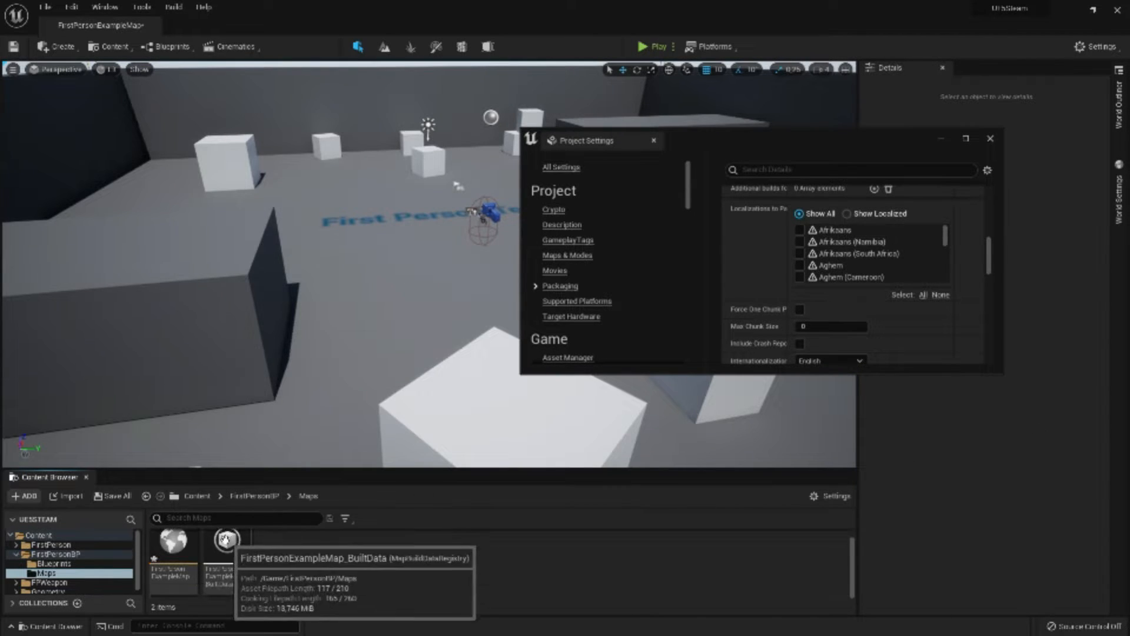
pyautogui.click(62, 553)
pyautogui.click(58, 570)
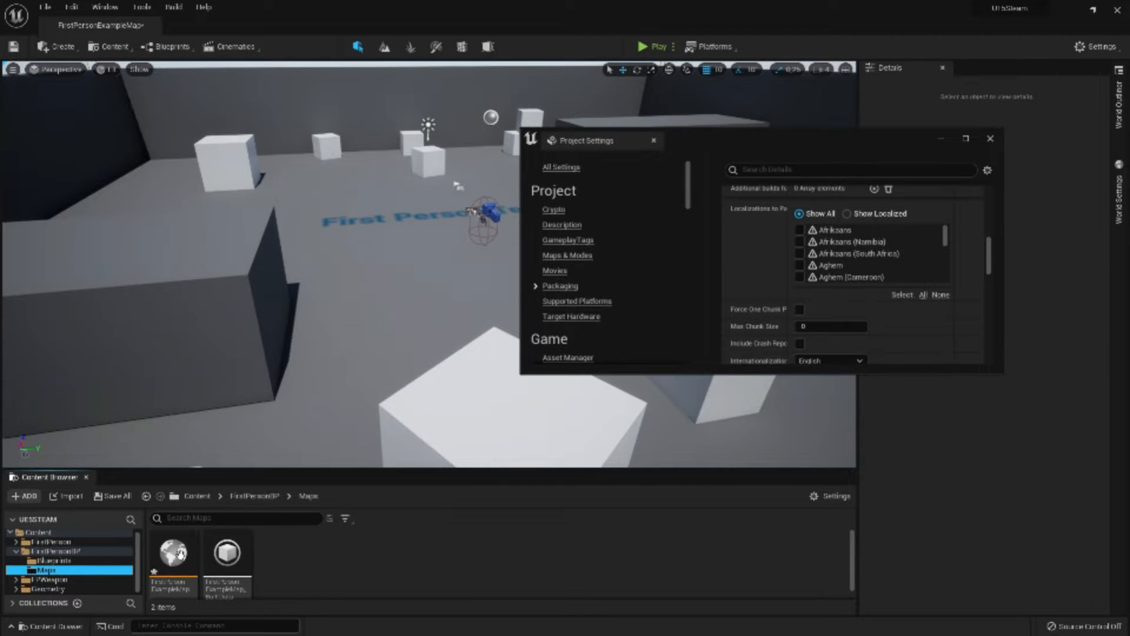
pyautogui.scroll(-1, 180, 554)
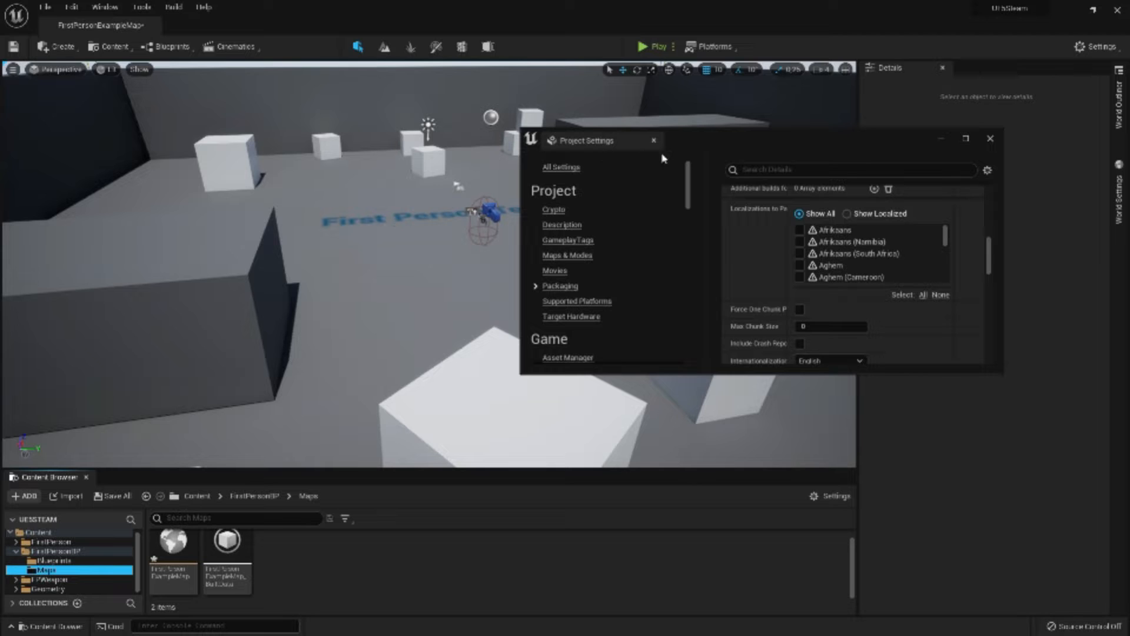
# Add FirstPersonExampleMap.umap from the FirstPersonBP Maps folder to the list of maps to include in a packaged build, and close Project Settings
pyautogui.doubleClick(738, 132)
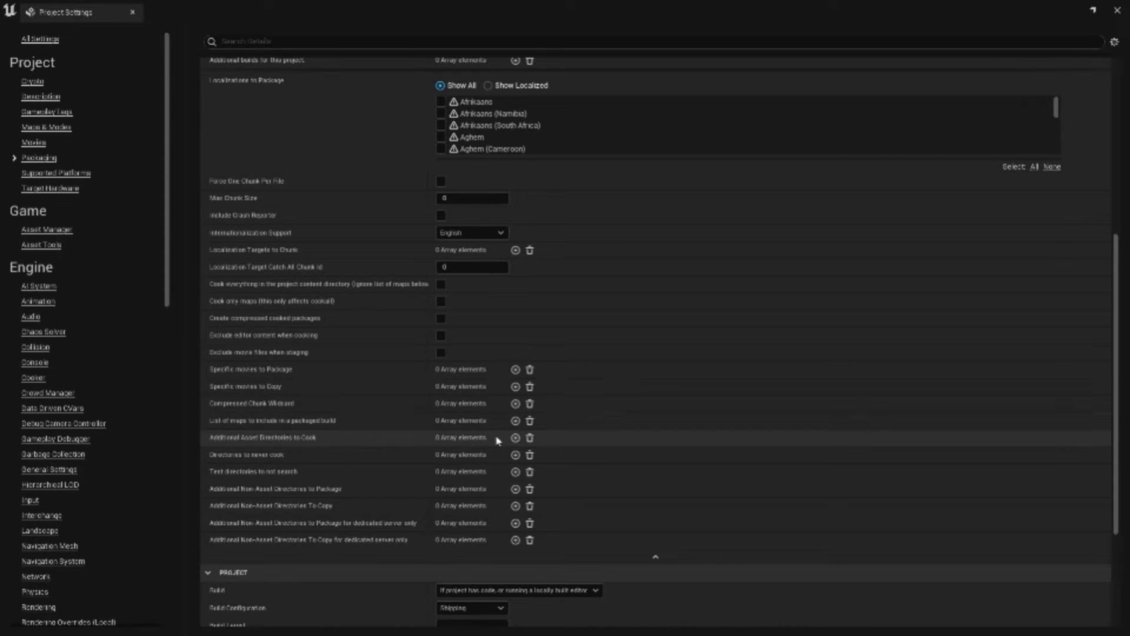
pyautogui.click(516, 421)
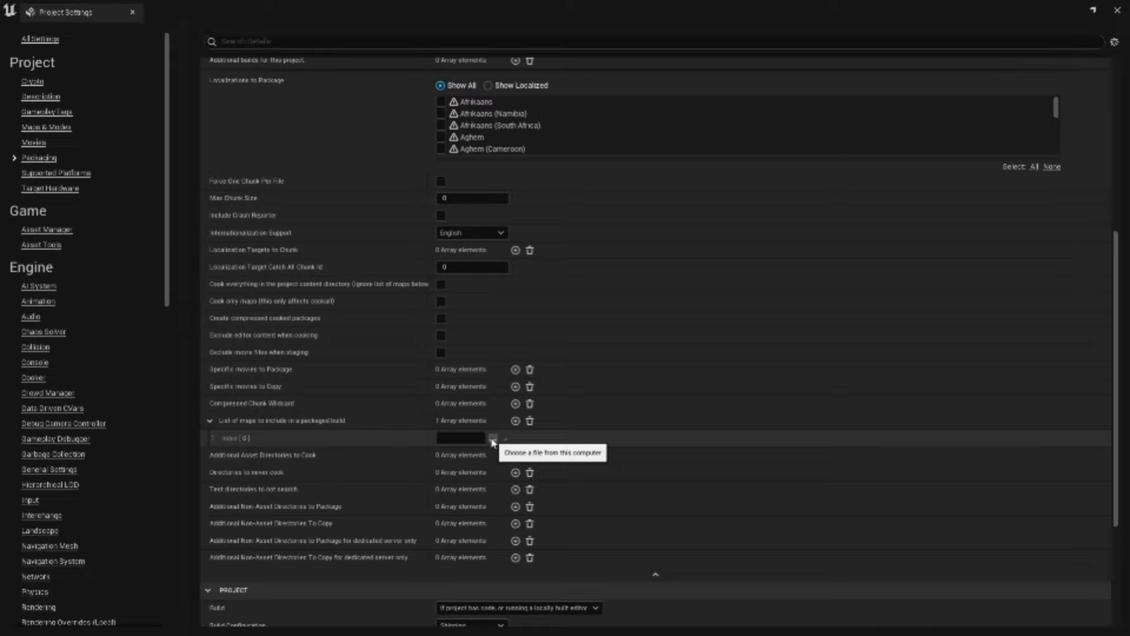
pyautogui.click(492, 439)
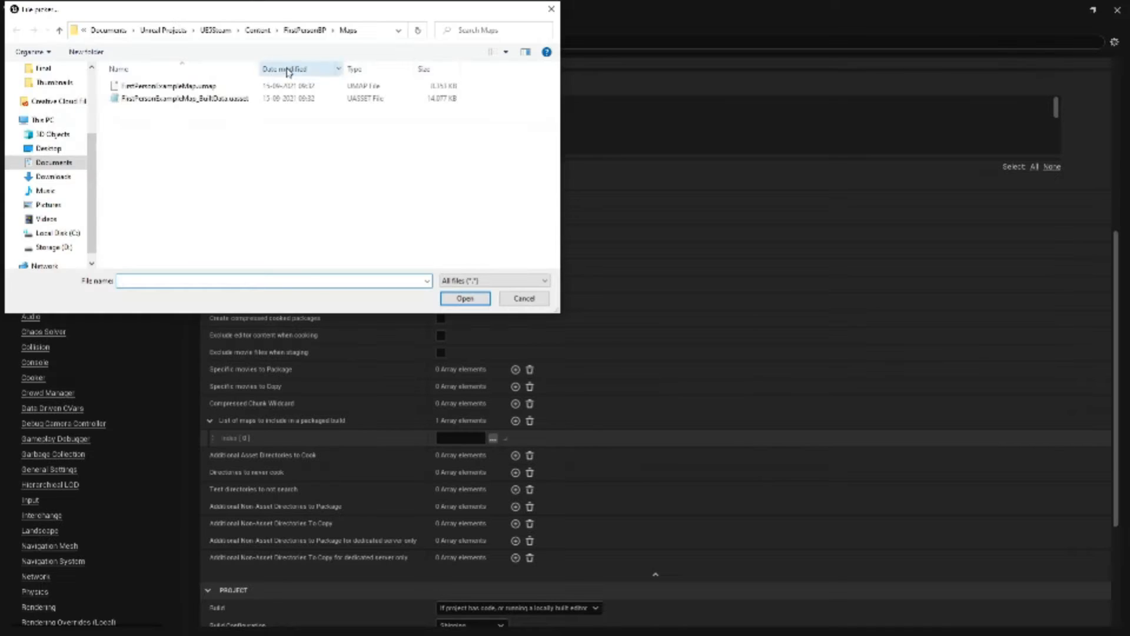
pyautogui.click(265, 34)
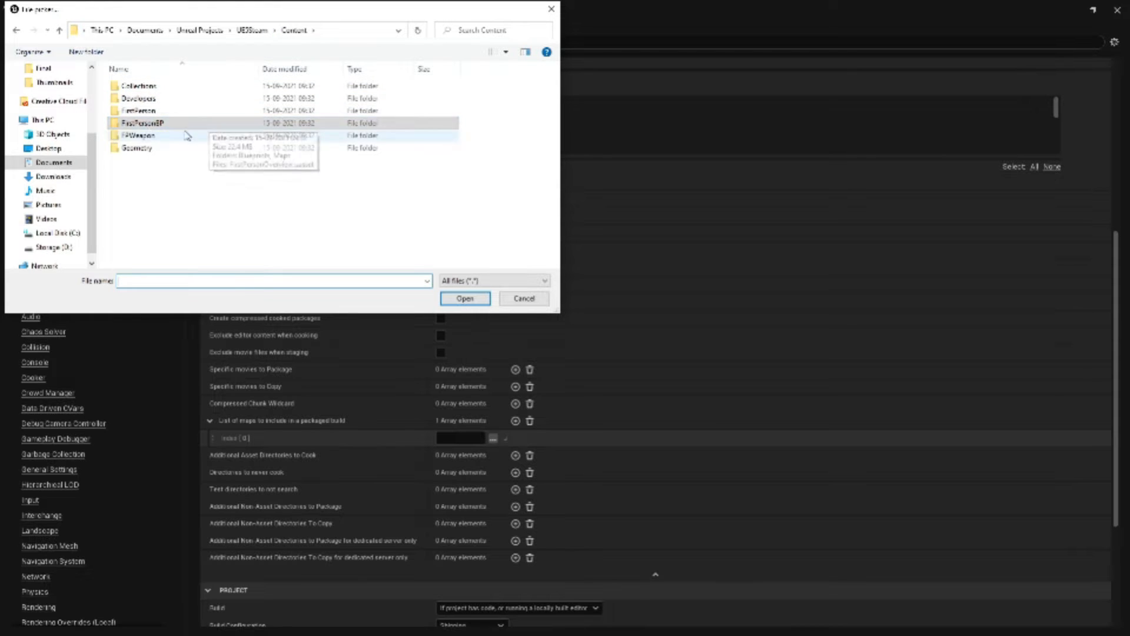
pyautogui.doubleClick(158, 124)
pyautogui.doubleClick(133, 100)
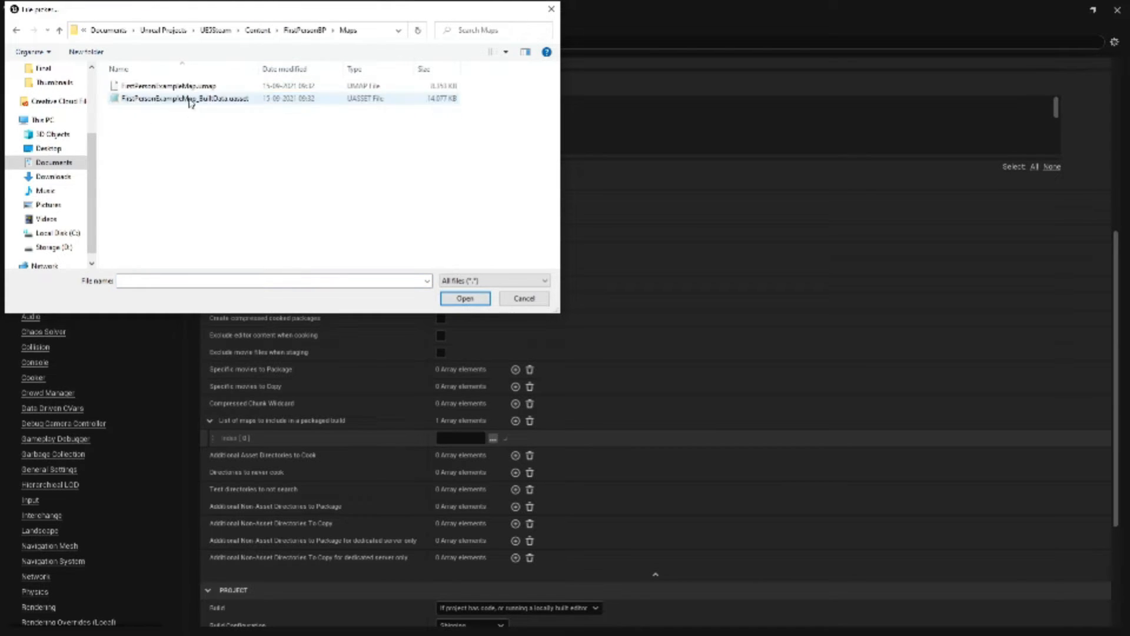
pyautogui.click(158, 88)
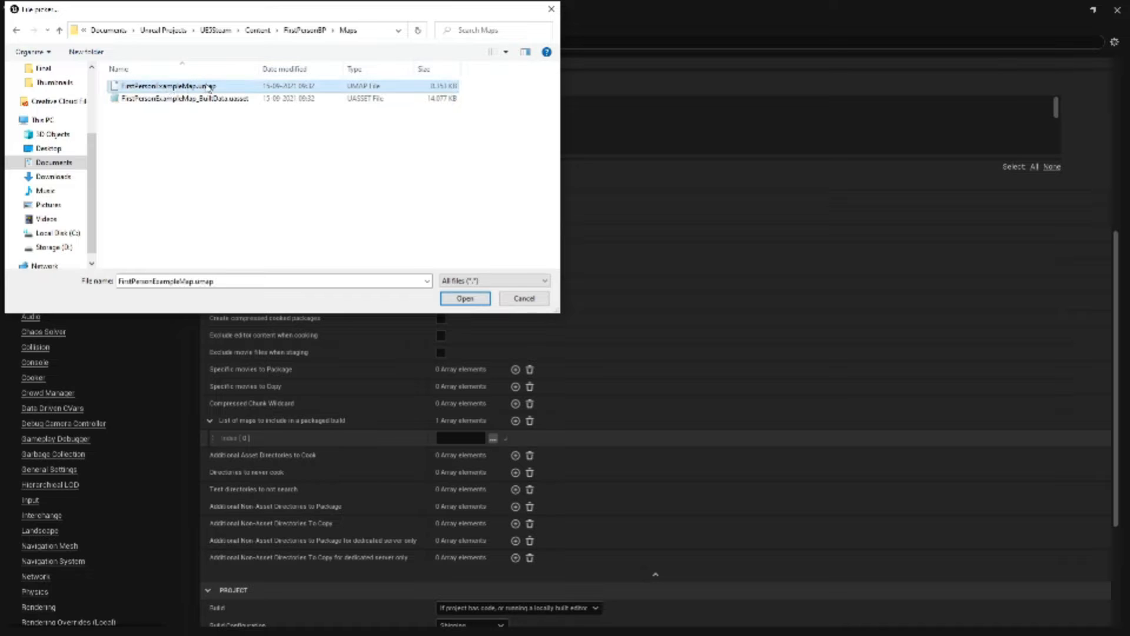
pyautogui.click(457, 298)
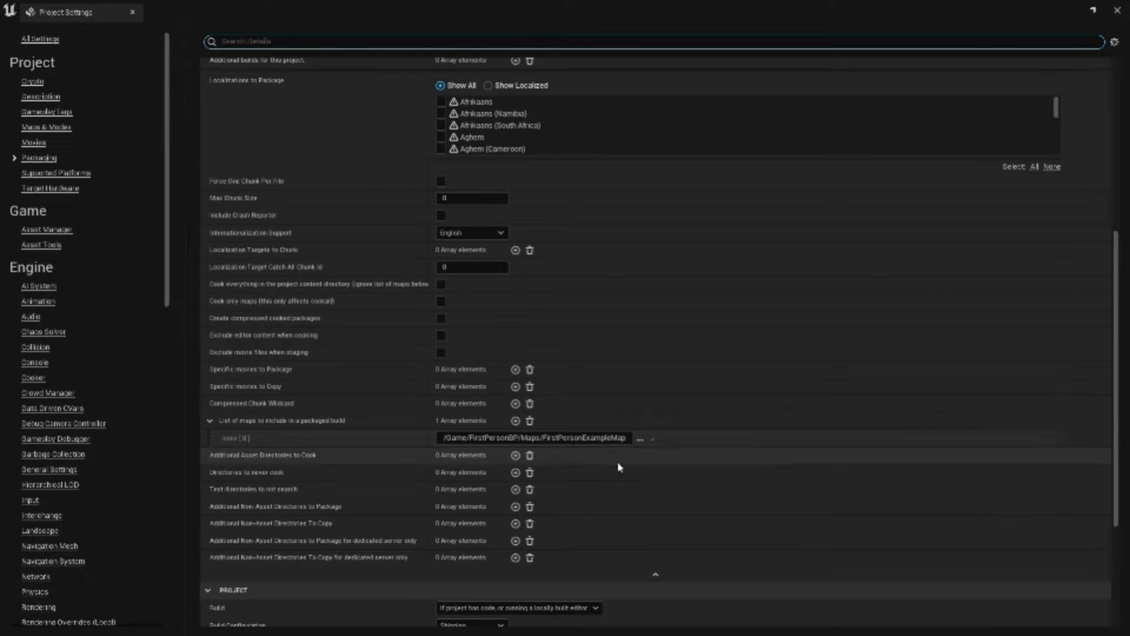
pyautogui.scroll(-5, 618, 466)
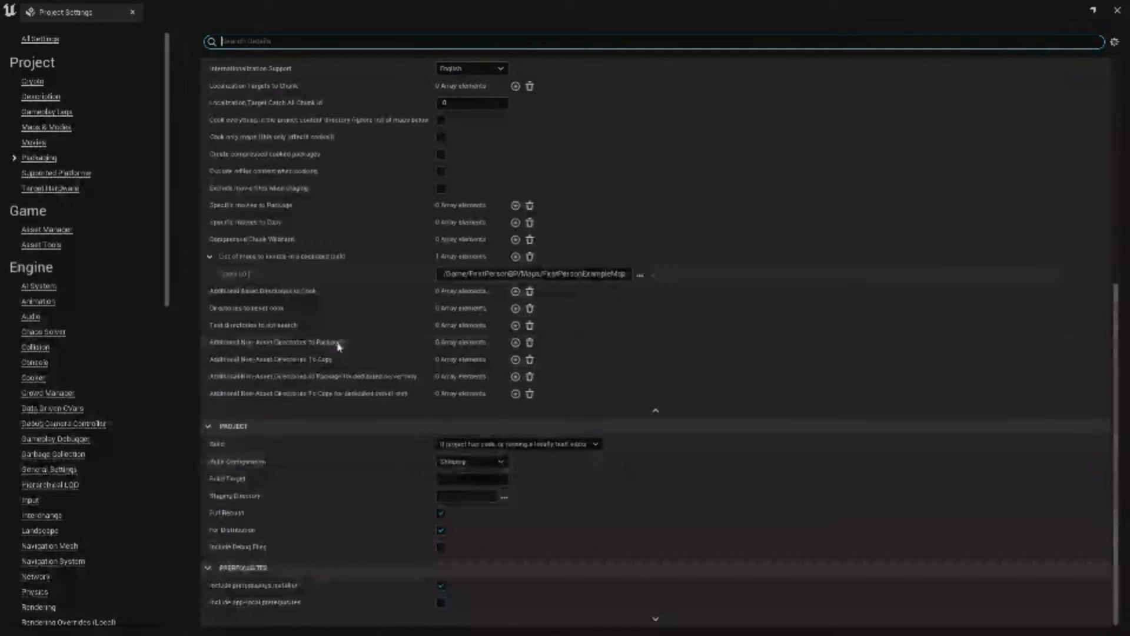
pyautogui.scroll(5, 338, 346)
pyautogui.click(1117, 10)
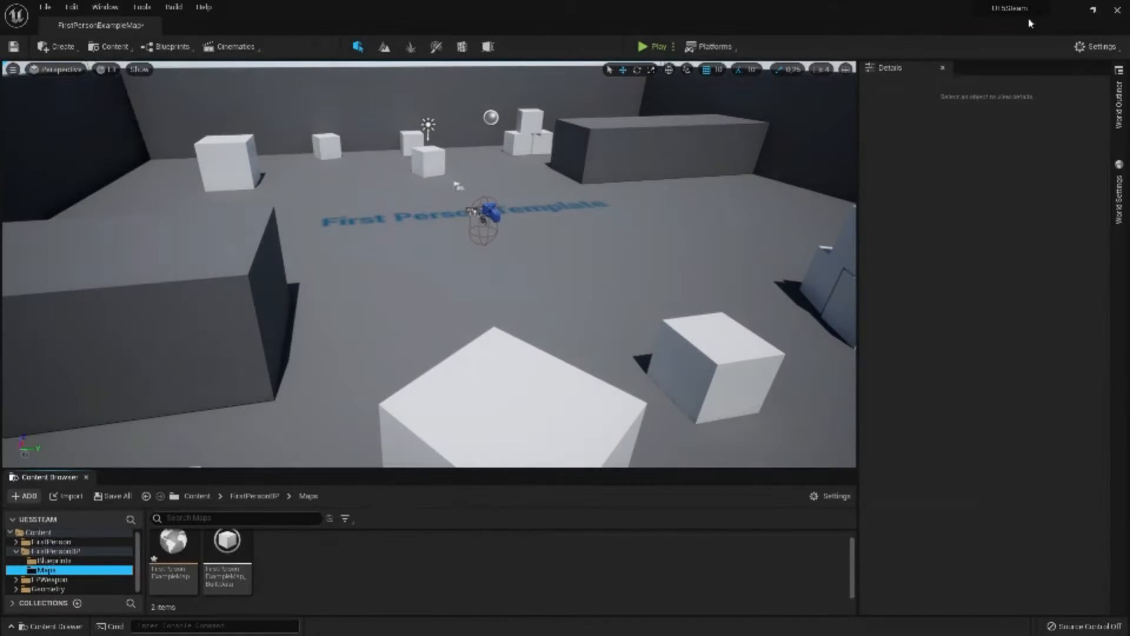
# Set the binary configuration for the Windows platform to Shipping
pyautogui.click(720, 47)
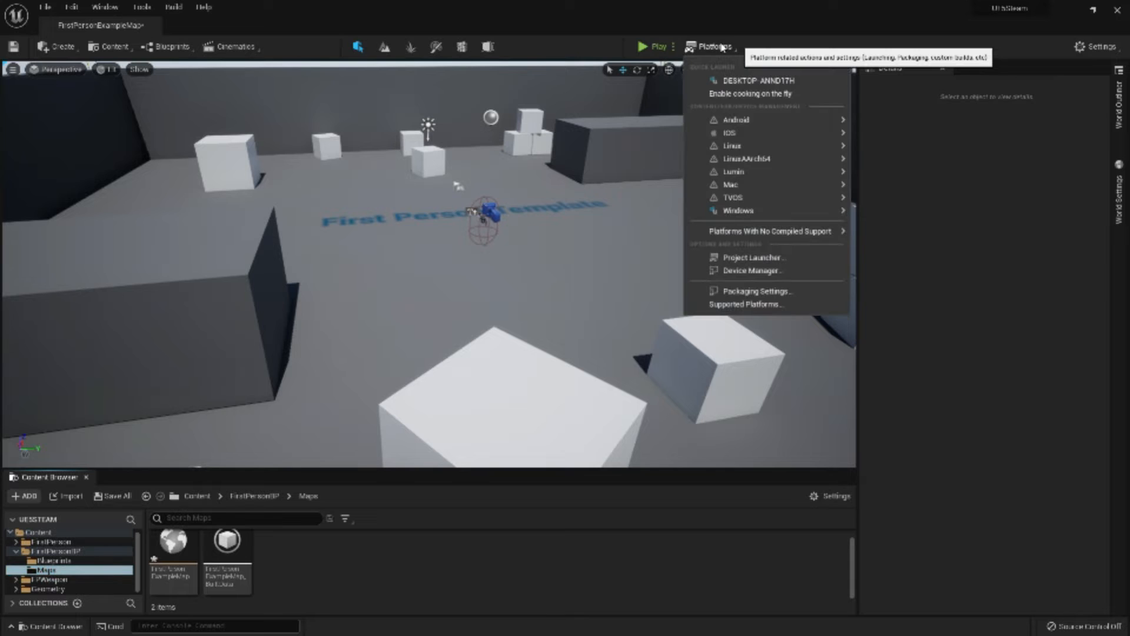
pyautogui.moveTo(765, 211)
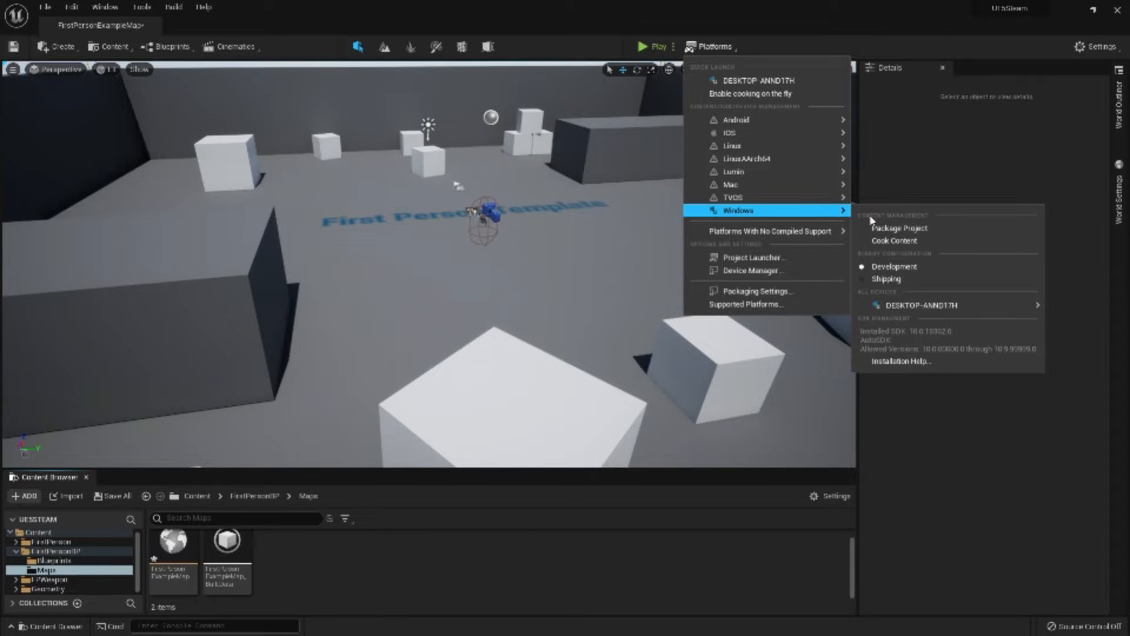
pyautogui.click(888, 280)
pyautogui.click(888, 283)
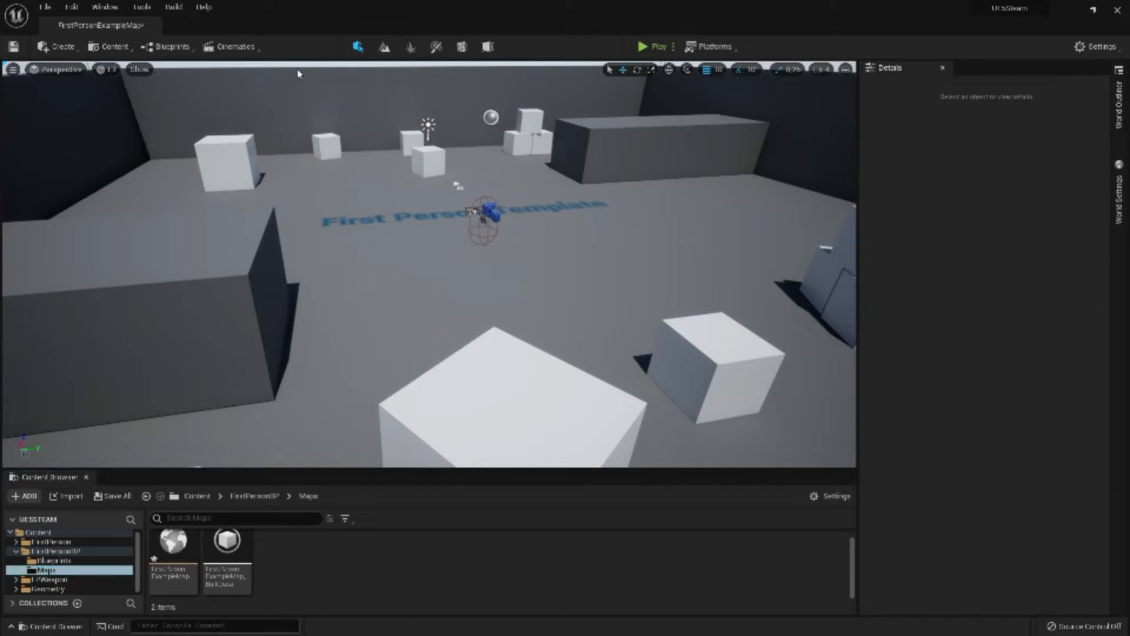
# Open Project Settings at the Windows page of the Platforms section
pyautogui.click(80, 11)
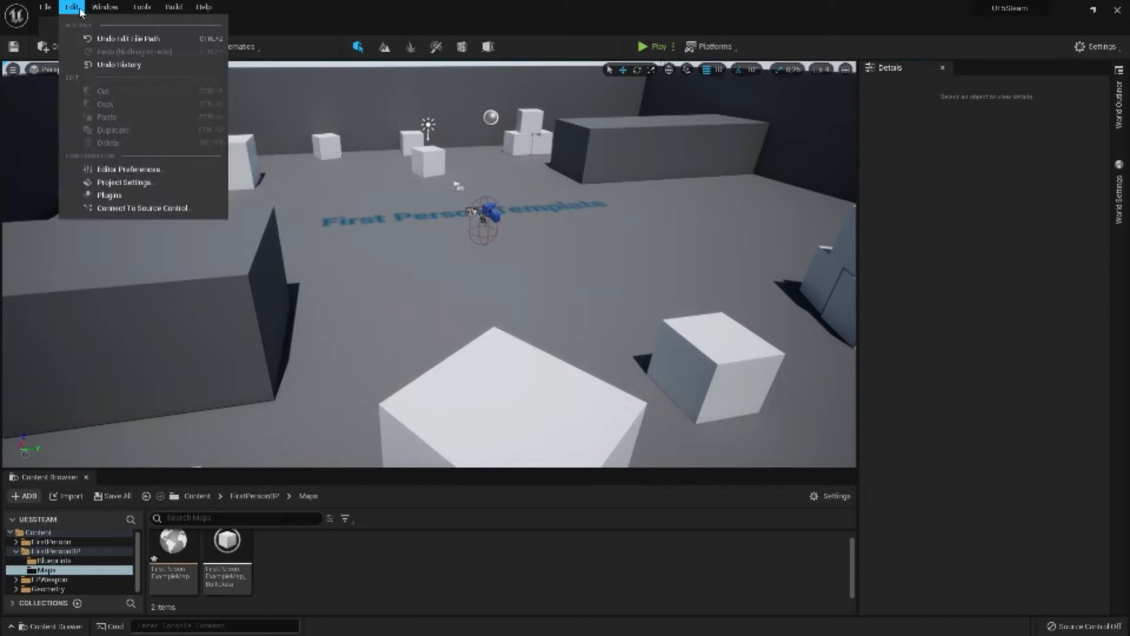
pyautogui.click(108, 186)
pyautogui.scroll(-10, 97, 203)
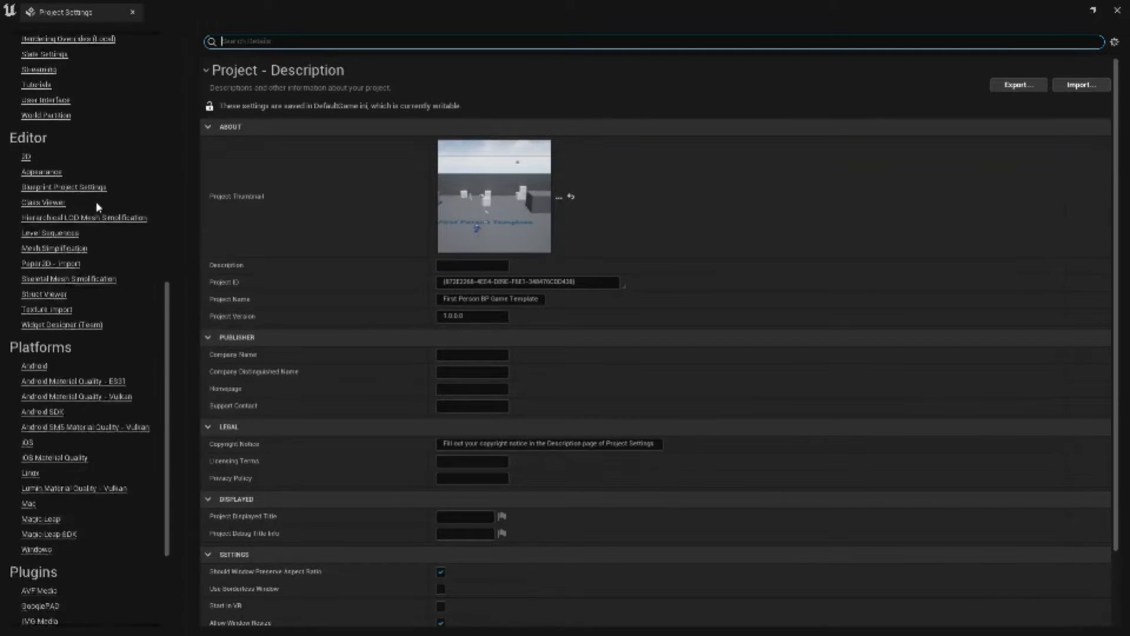
pyautogui.scroll(-5, 97, 201)
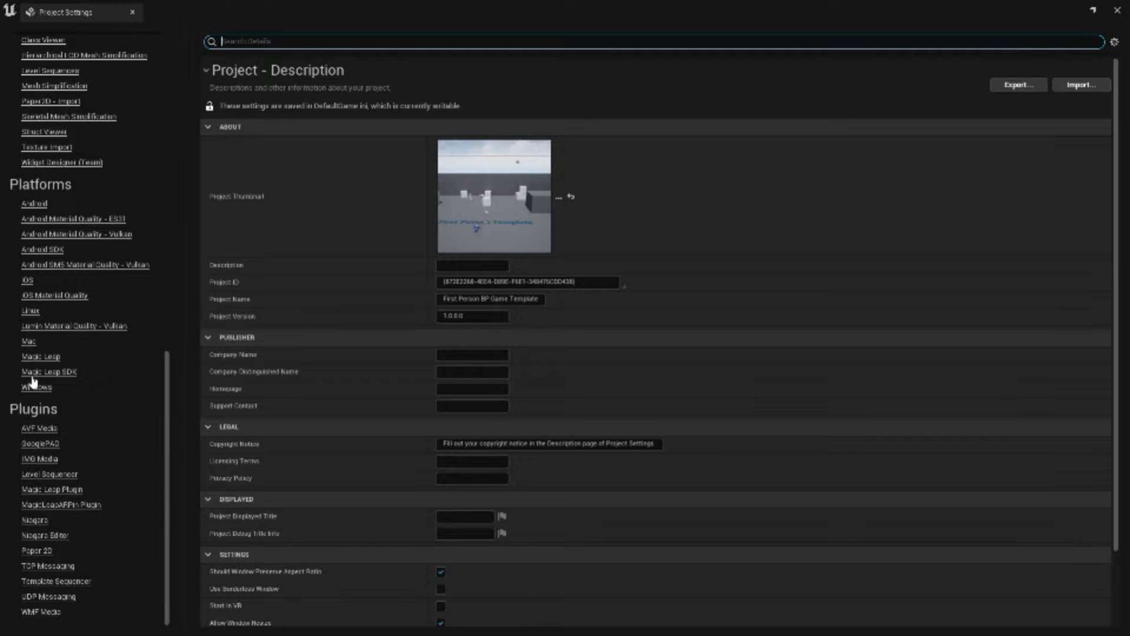
pyautogui.click(33, 384)
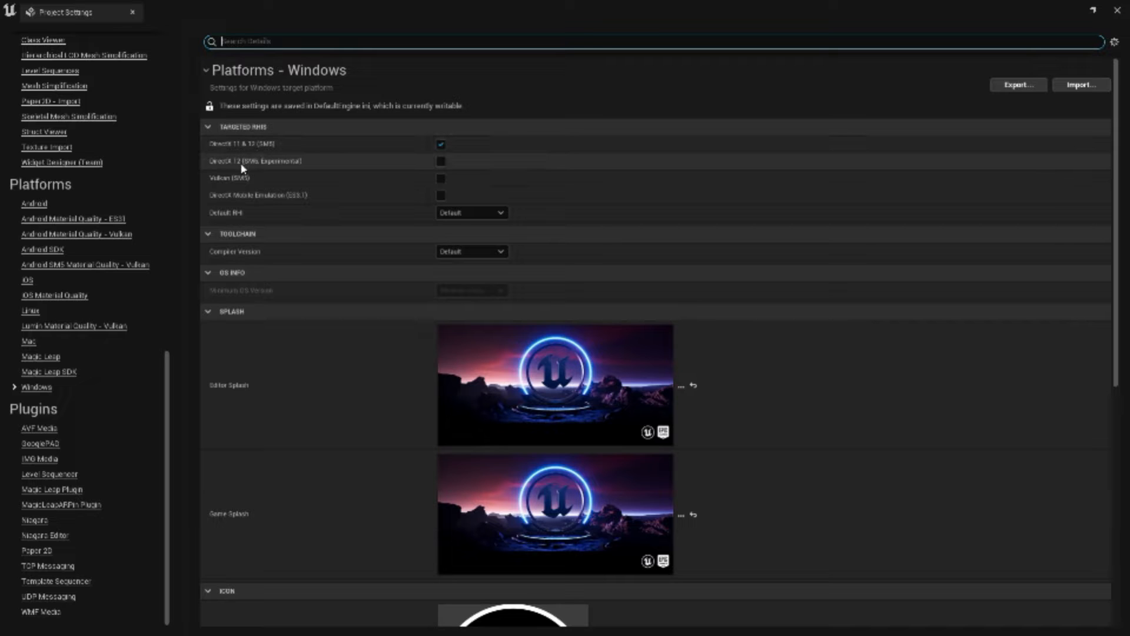
# Examine the Windows platform settings, from the targeted RHIs through the editor and game splash images to the game icon and audio options
pyautogui.scroll(-3, 242, 169)
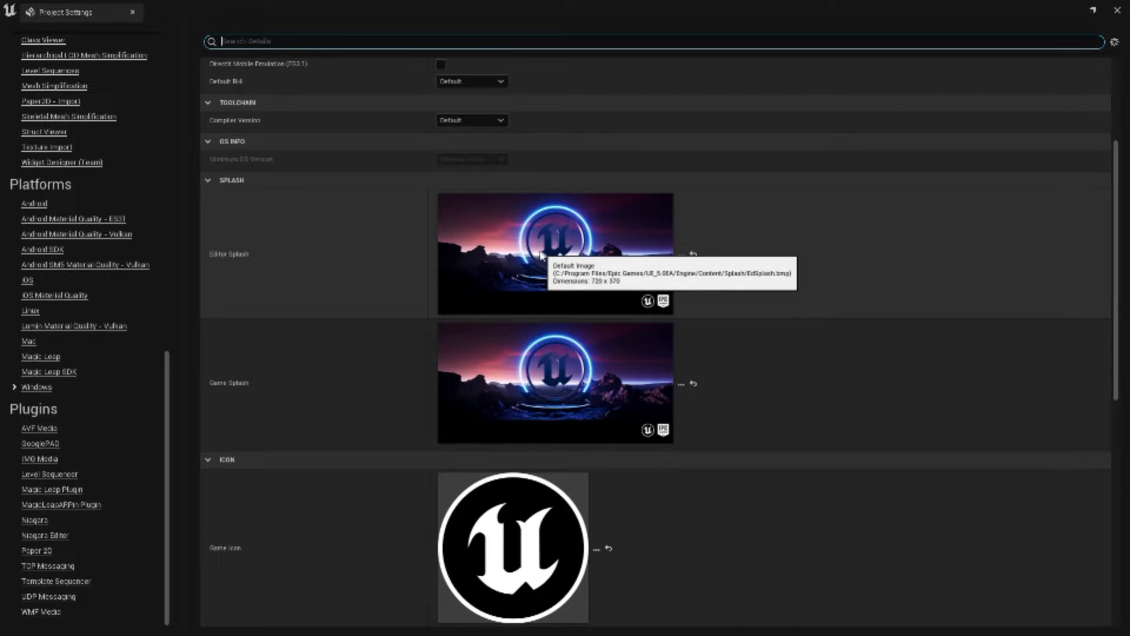
pyautogui.scroll(-5, 512, 353)
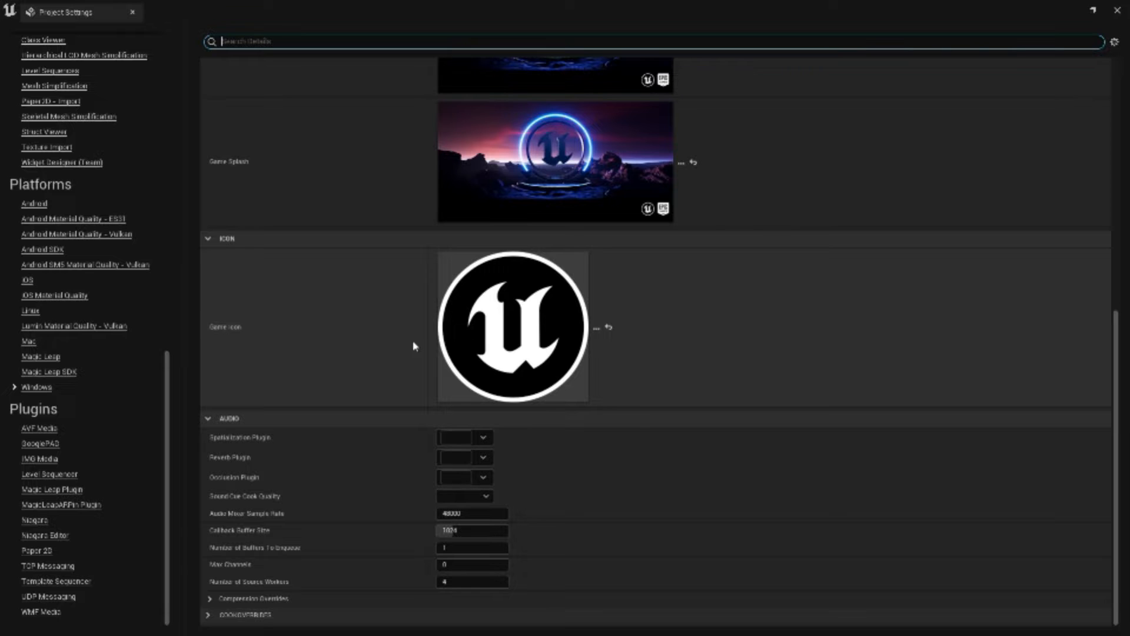
pyautogui.scroll(6, 415, 346)
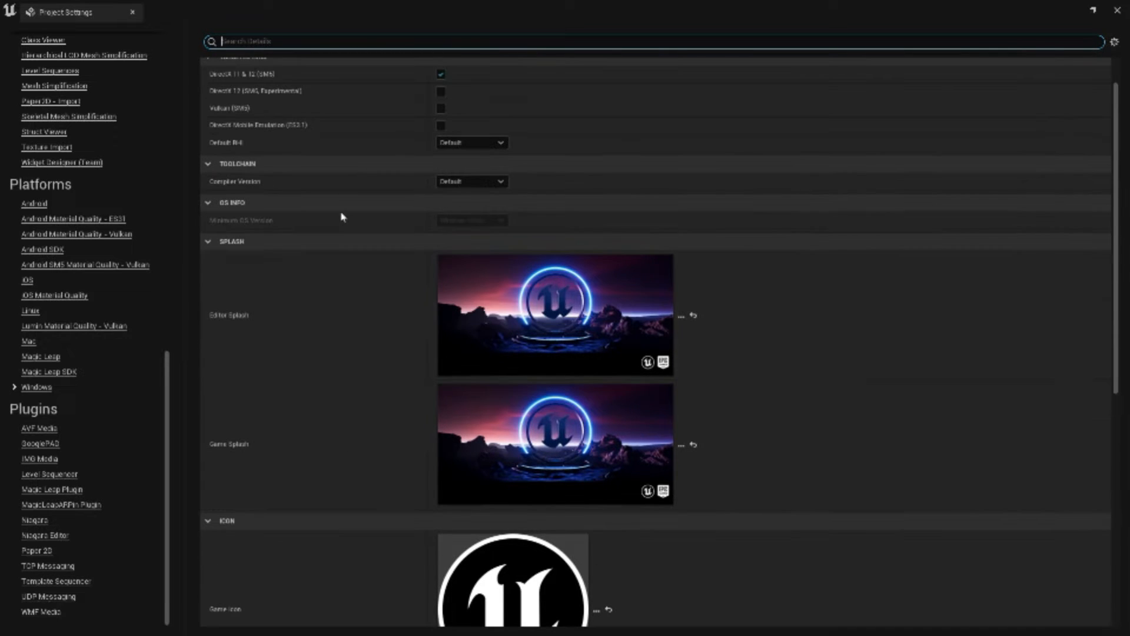
pyautogui.scroll(3, 327, 208)
pyautogui.scroll(-4, 379, 265)
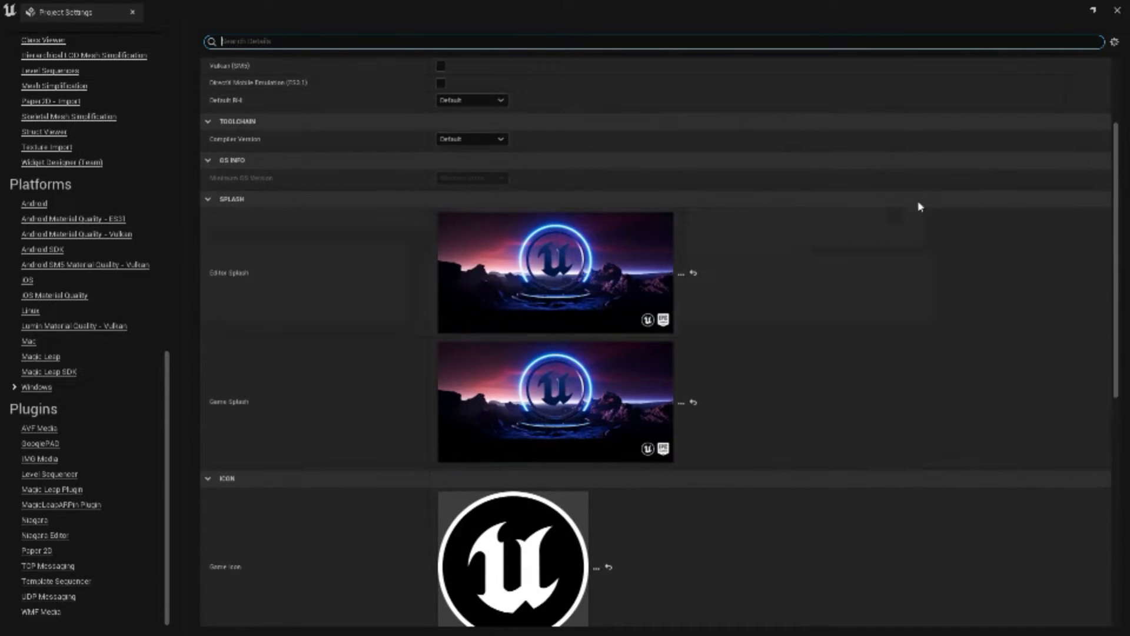
pyautogui.scroll(3, 769, 250)
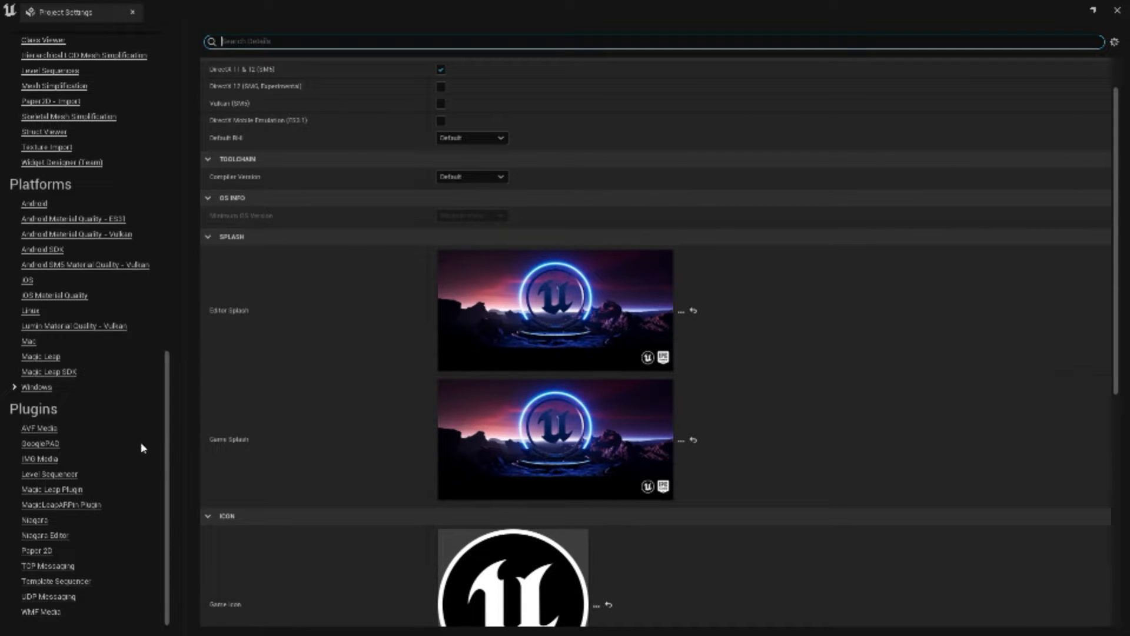
pyautogui.scroll(10, 142, 448)
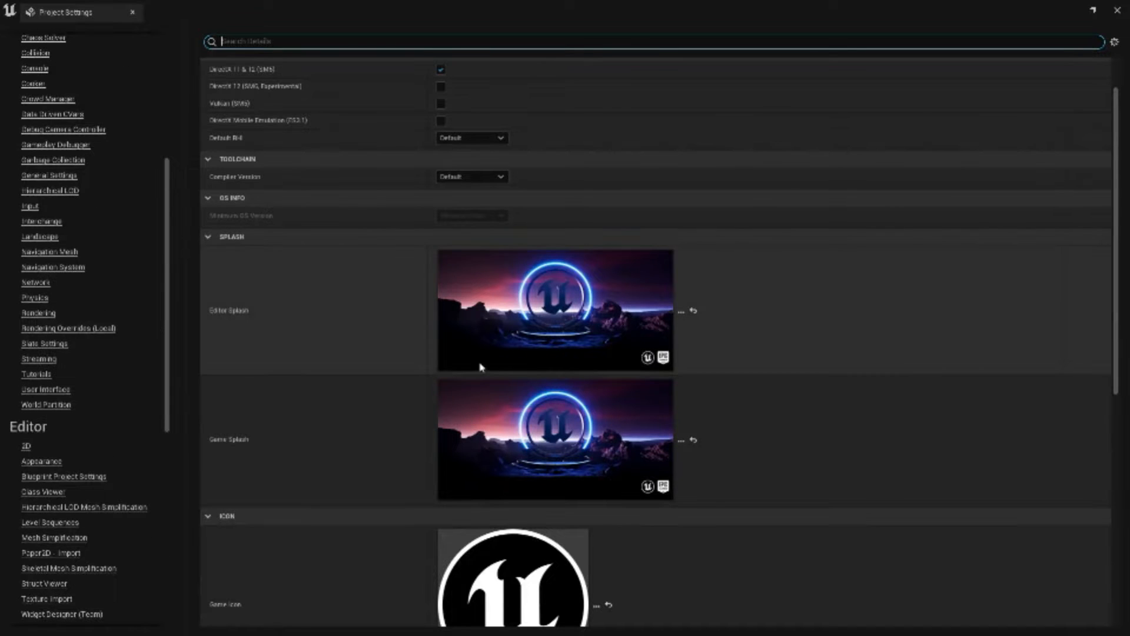
pyautogui.scroll(2, 598, 386)
pyautogui.scroll(-3, 618, 335)
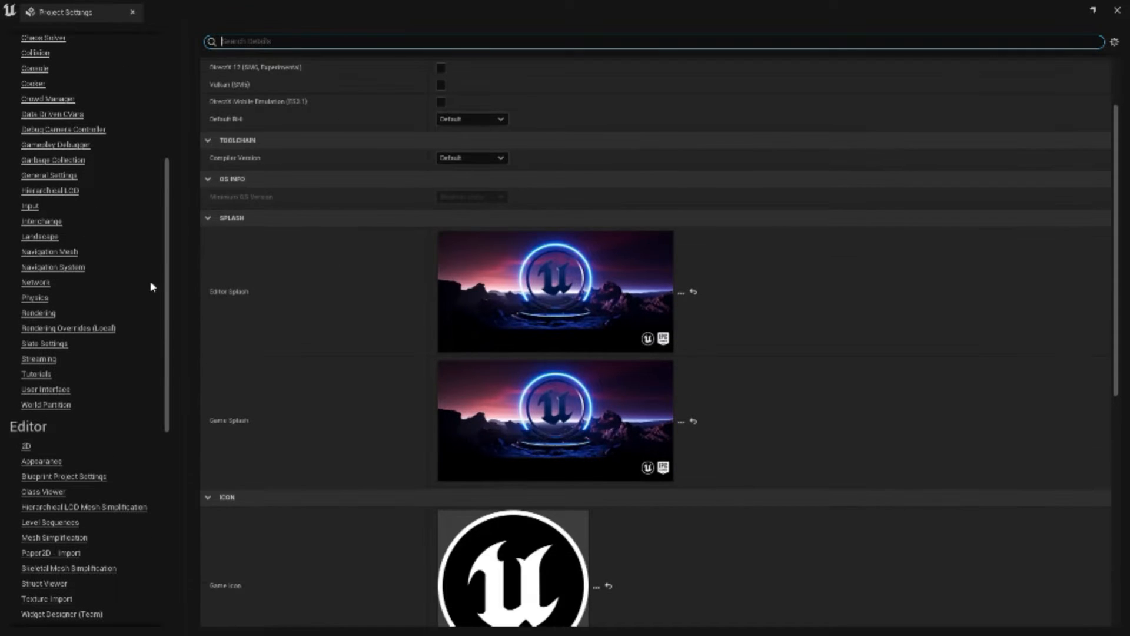
pyautogui.scroll(-10, 117, 412)
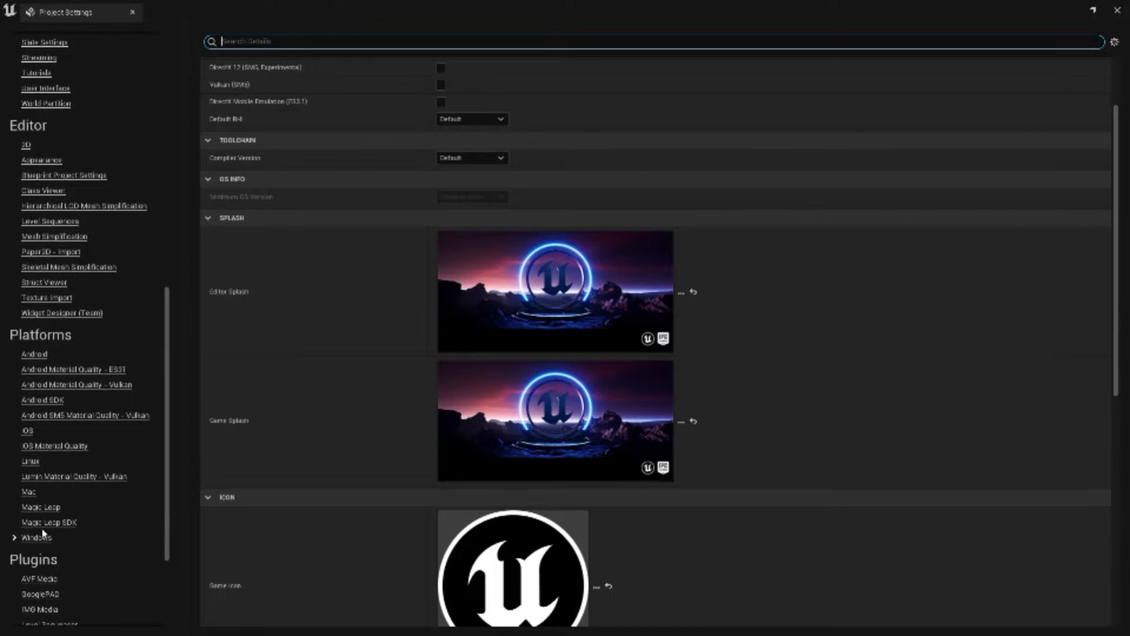
pyautogui.scroll(10, 34, 541)
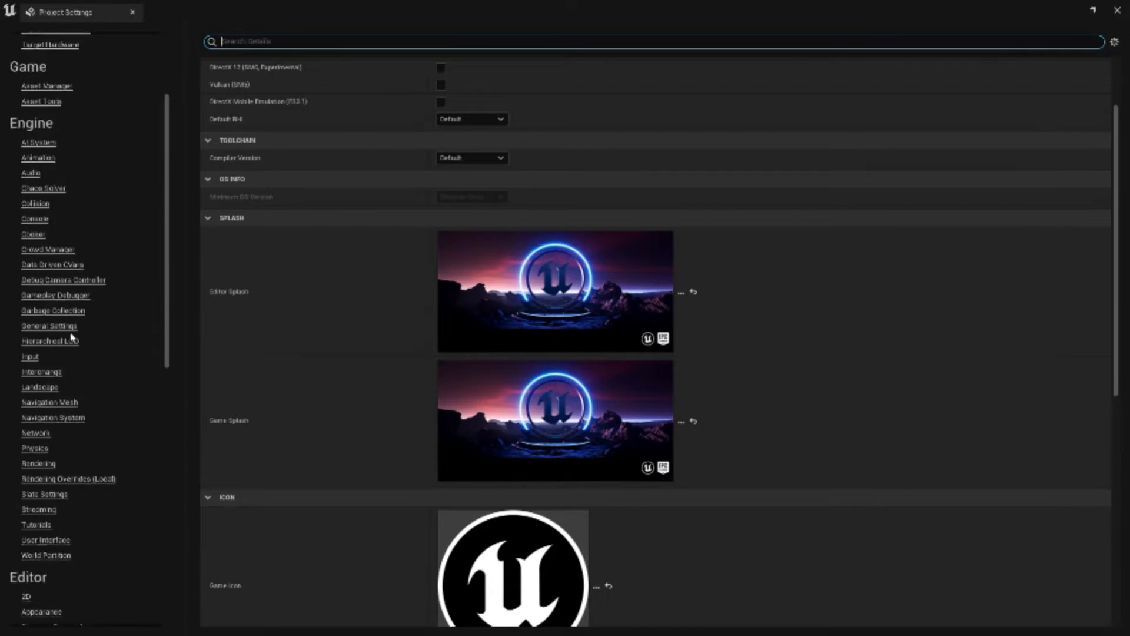
# Revisit the Packaging page, close Project Settings and save all unsaved project content
pyautogui.click(41, 126)
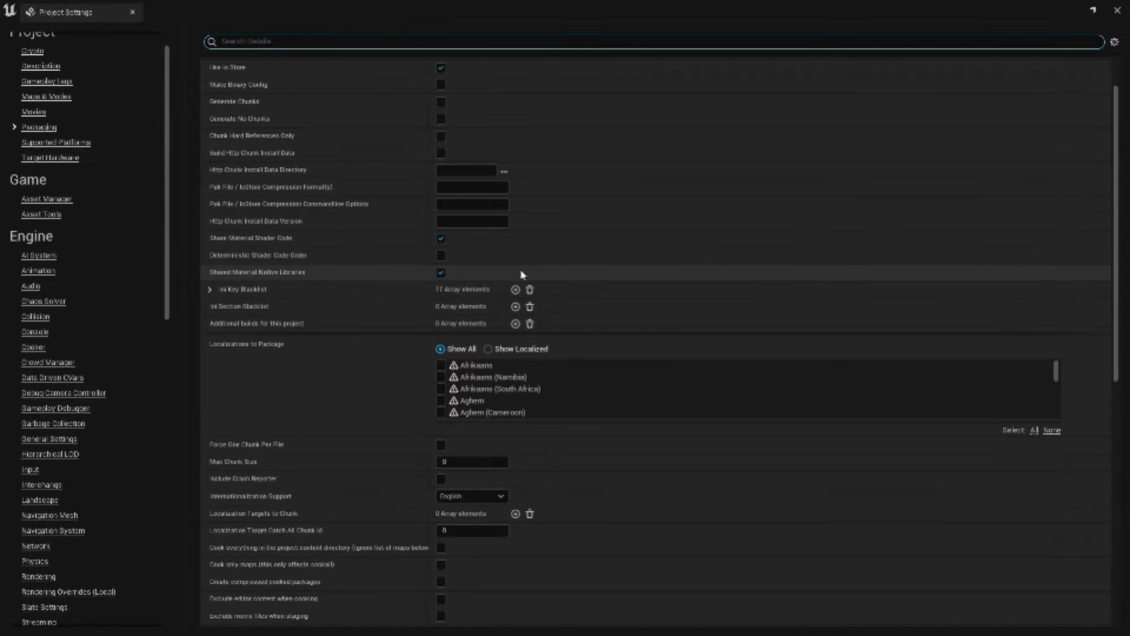
pyautogui.click(1117, 10)
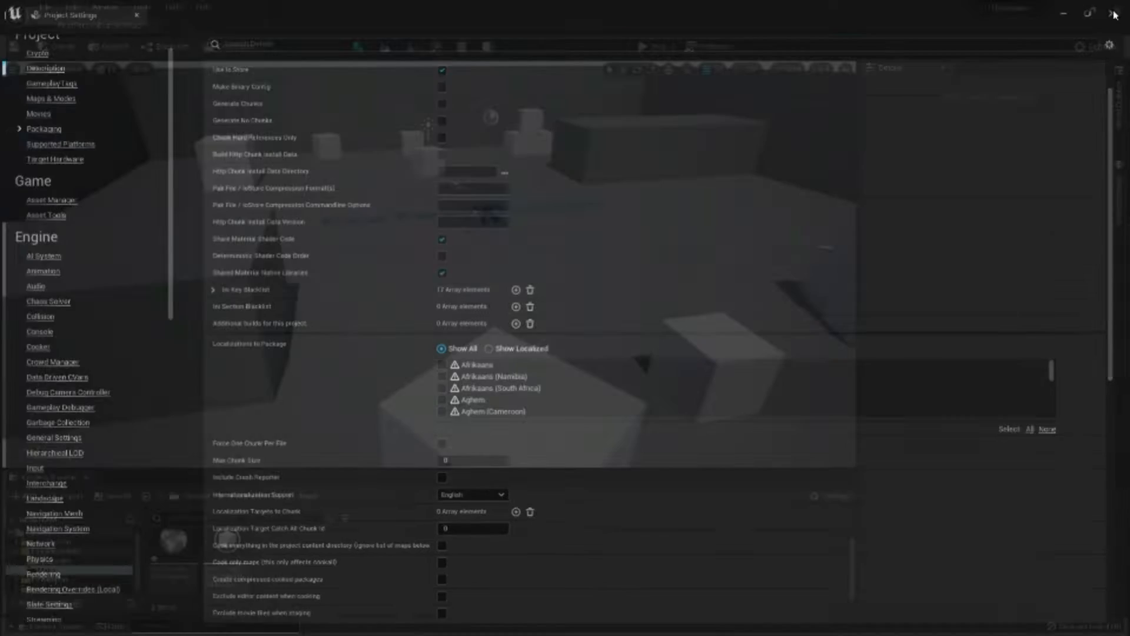
pyautogui.click(44, 7)
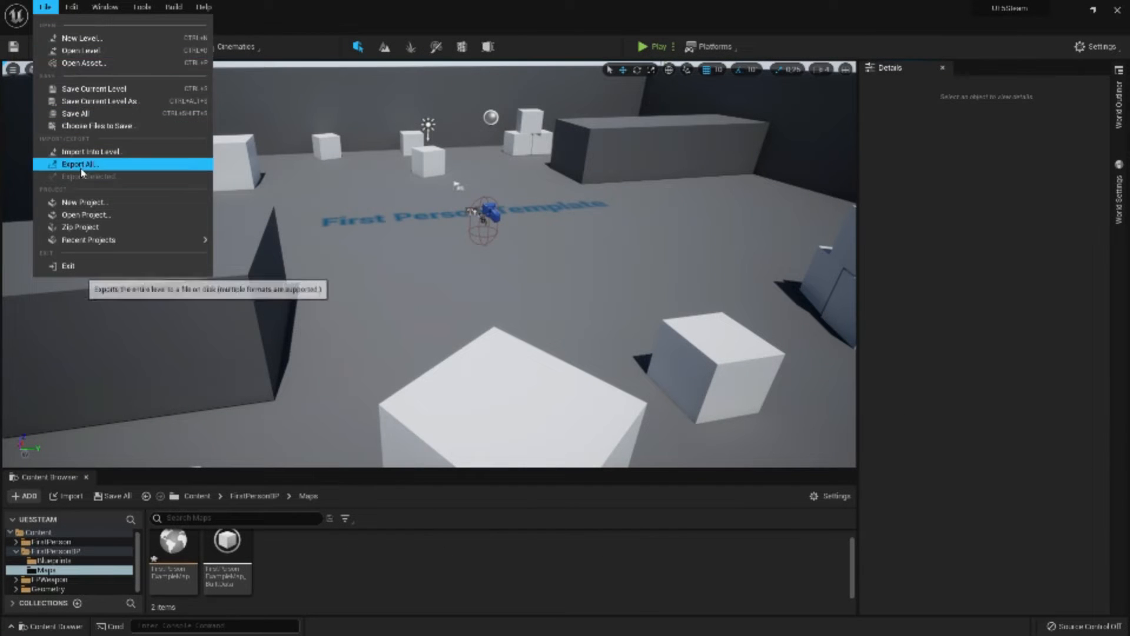
pyautogui.click(63, 113)
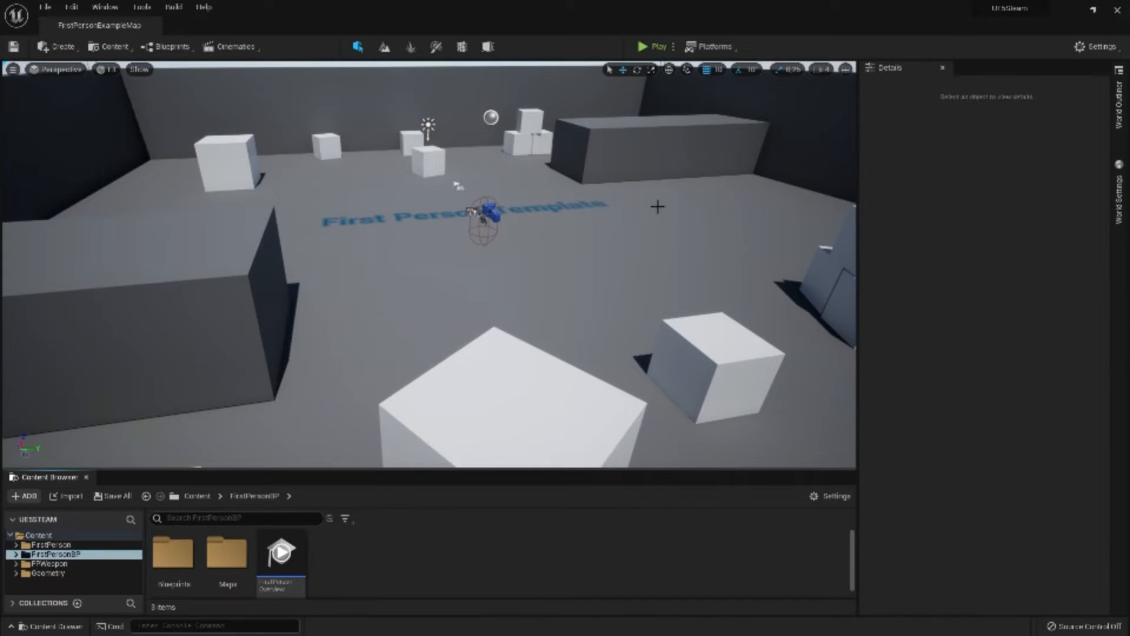
# Package the project for Windows into the UE5Steam folder on the desktop
pyautogui.click(716, 48)
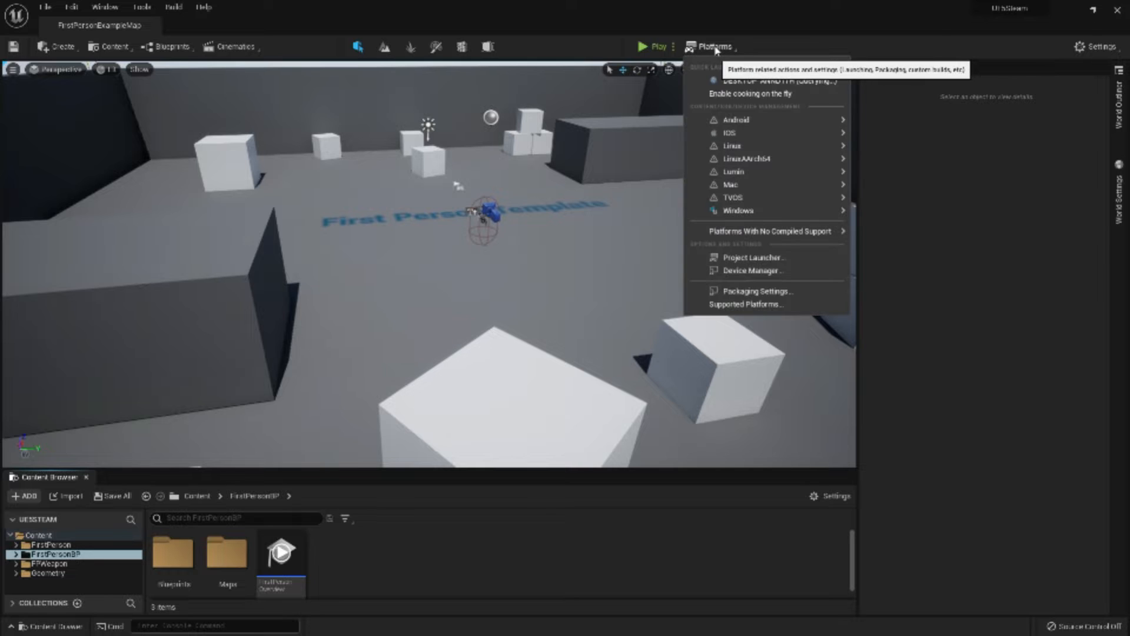
pyautogui.moveTo(747, 213)
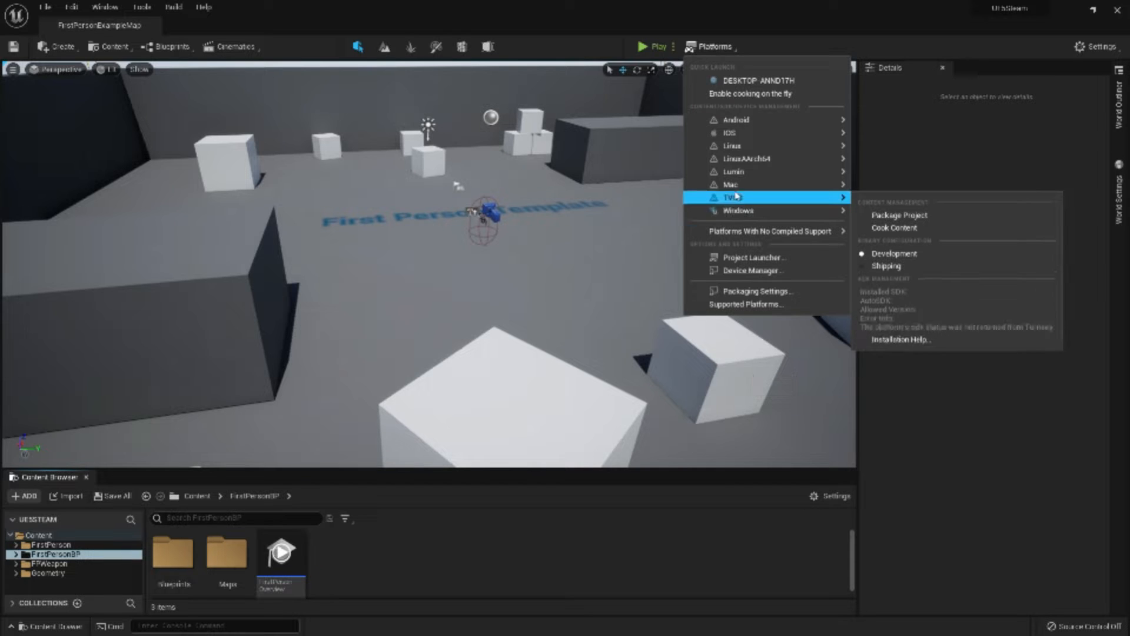
pyautogui.moveTo(732, 188)
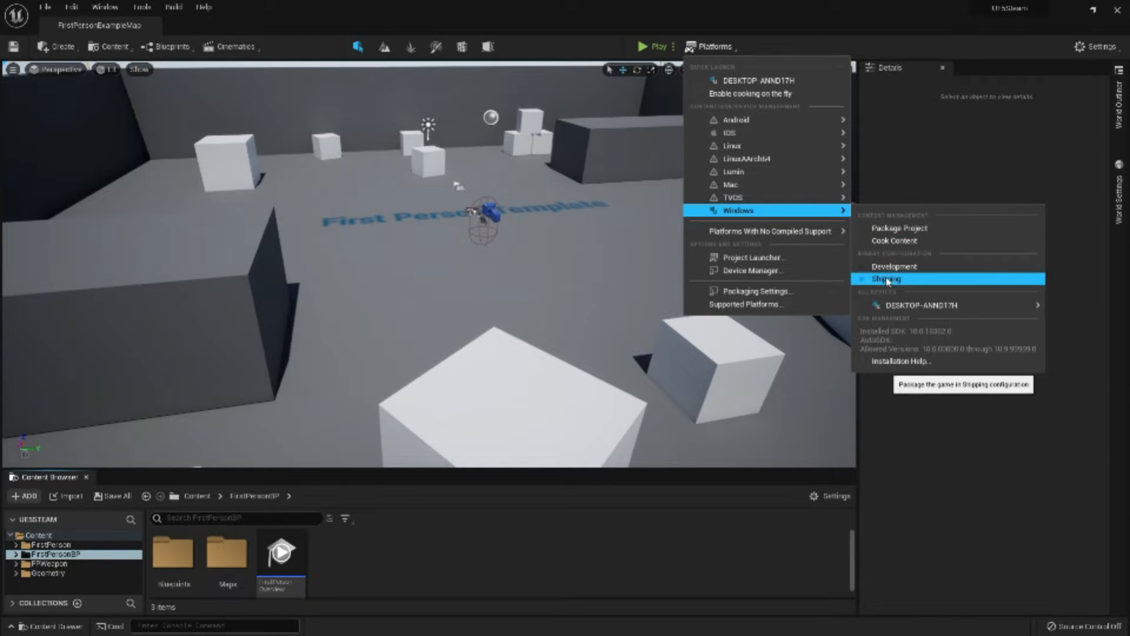
pyautogui.click(904, 230)
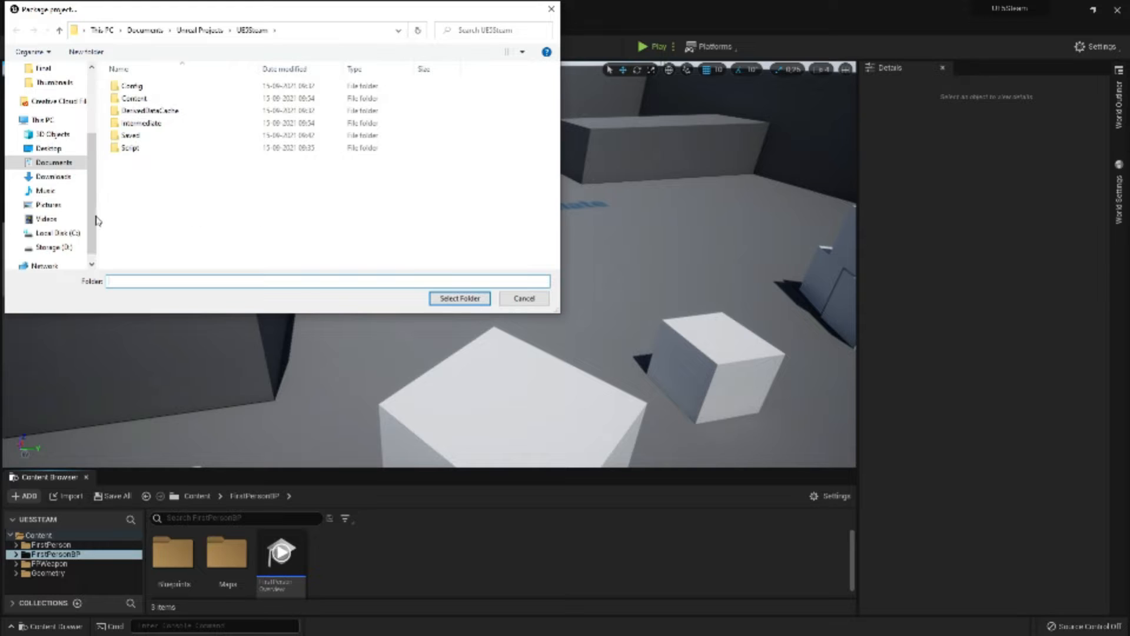
pyautogui.scroll(3, 95, 230)
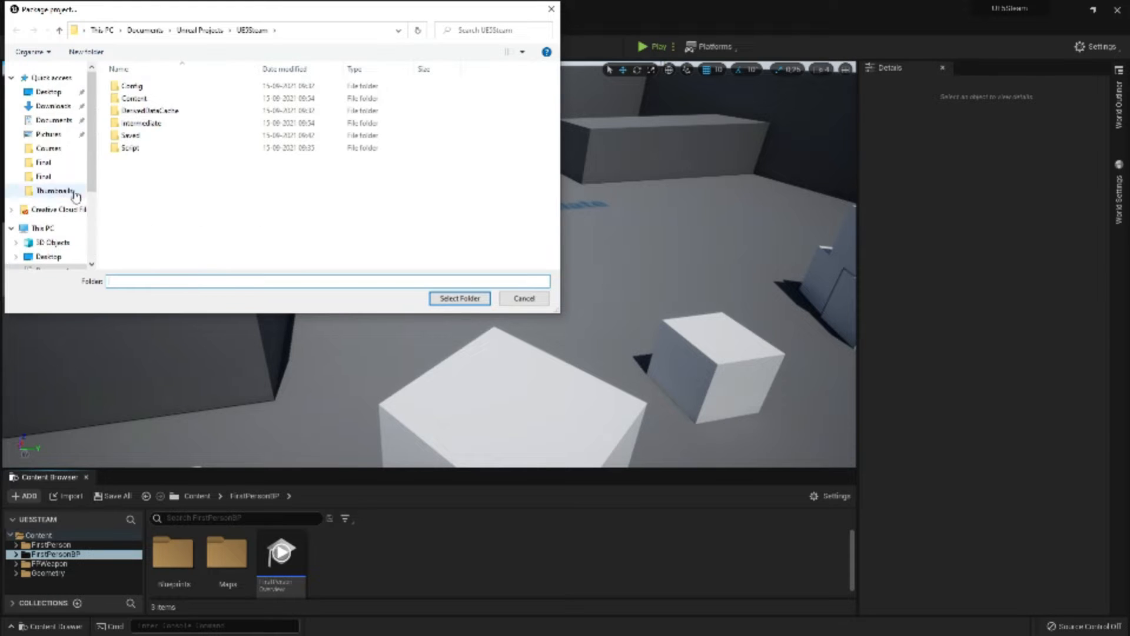
pyautogui.click(43, 93)
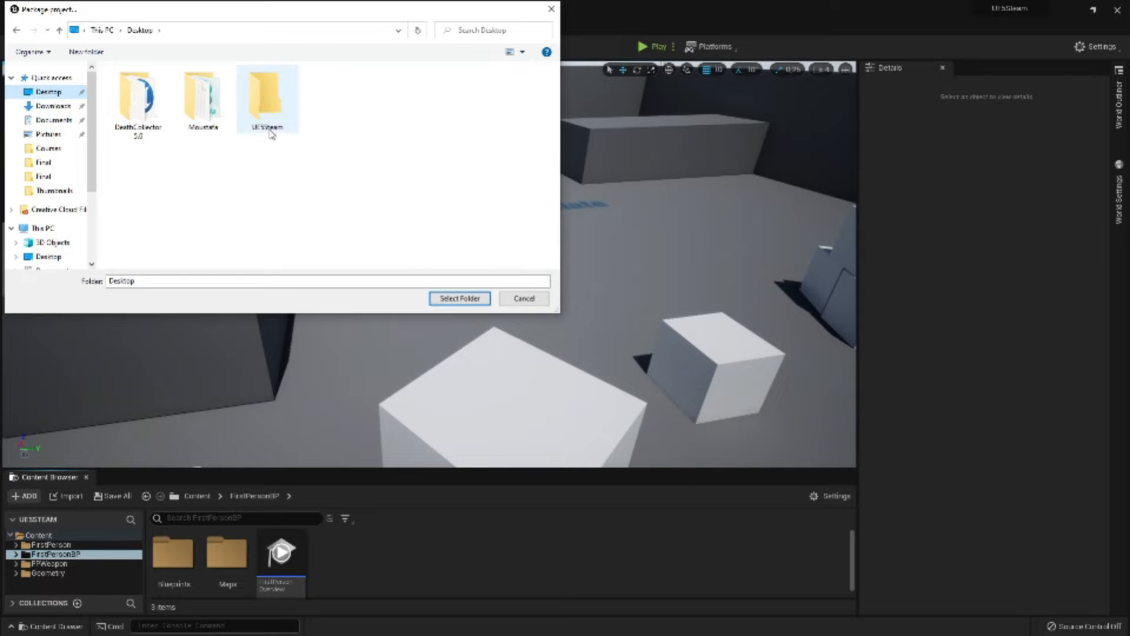
pyautogui.doubleClick(272, 98)
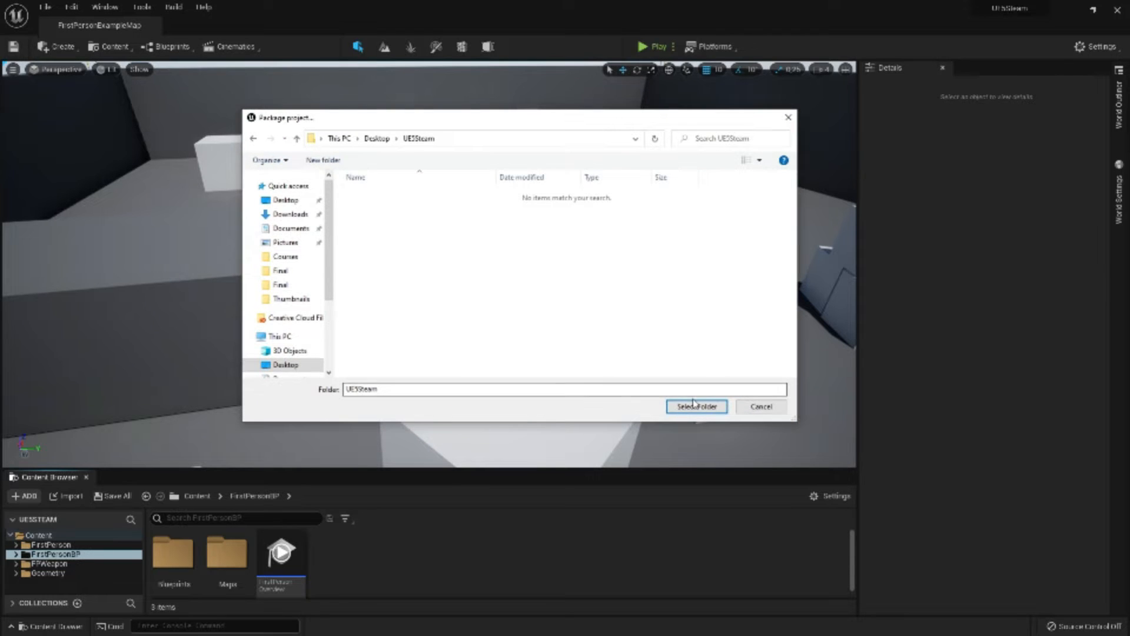
pyautogui.click(695, 412)
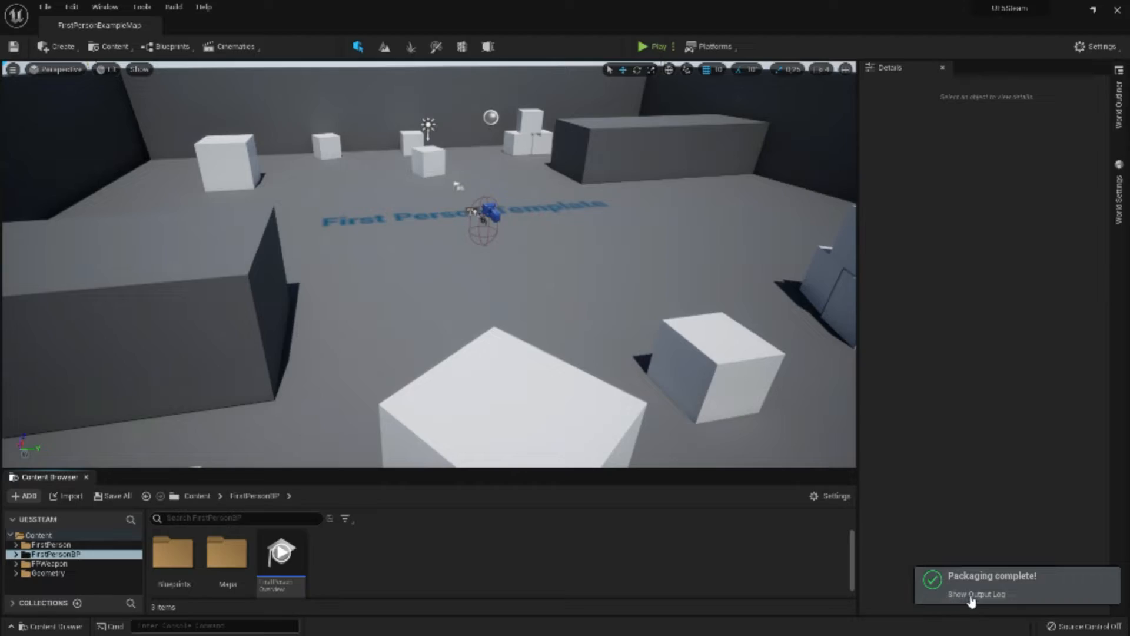
# Open the output log from the packaging notification and filter out ordinary messages, keeping warnings and errors
pyautogui.click(971, 594)
pyautogui.press('super+Up')
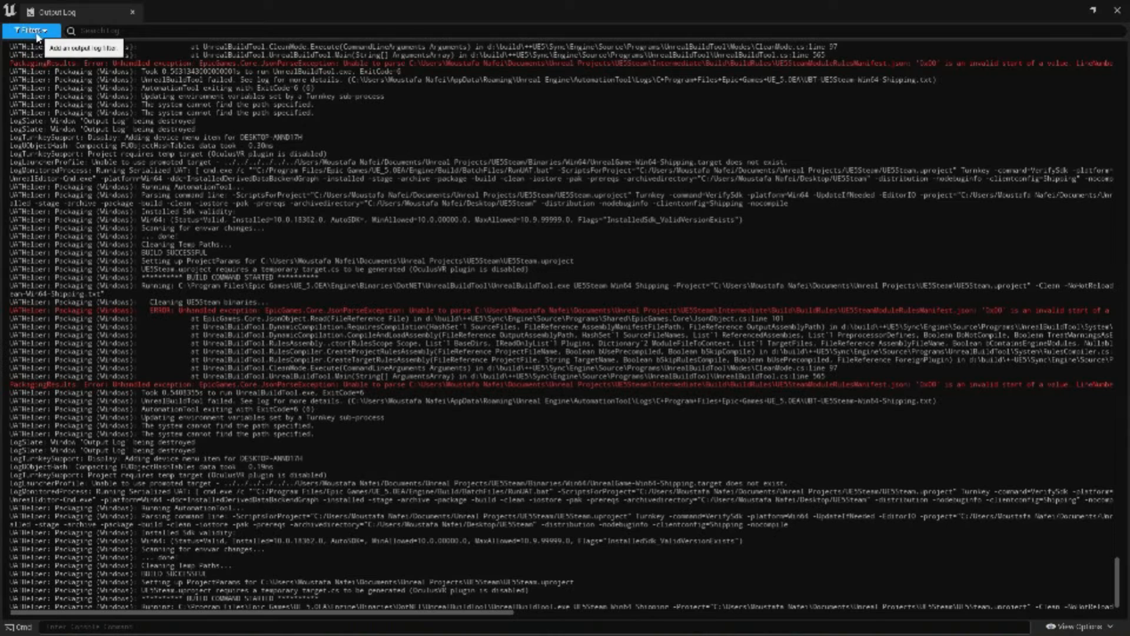
pyautogui.click(33, 30)
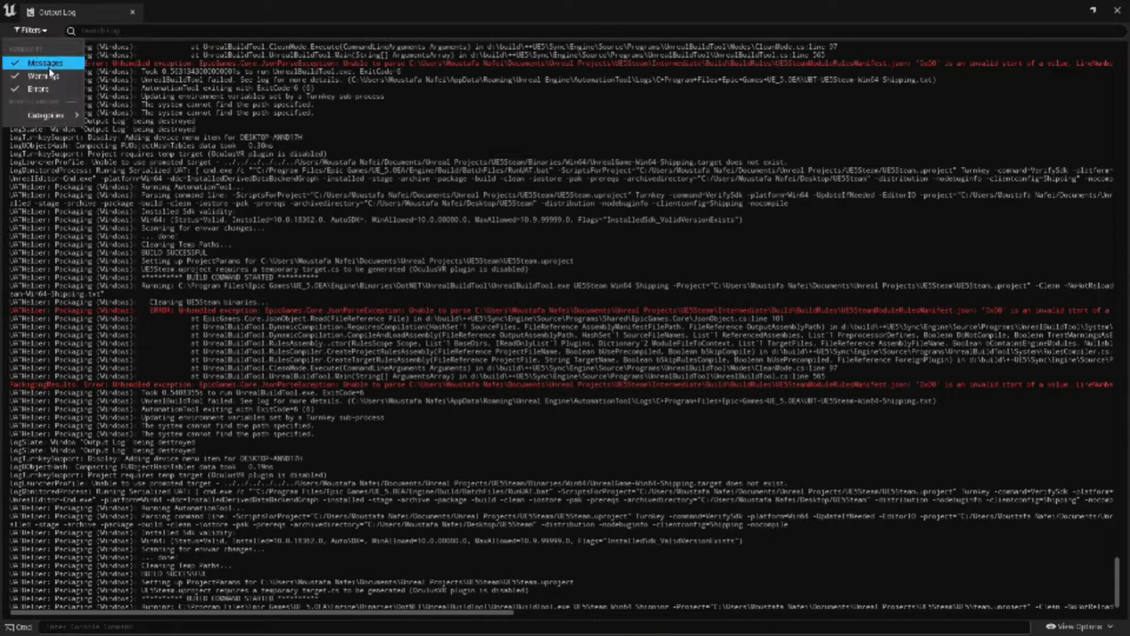
pyautogui.click(44, 56)
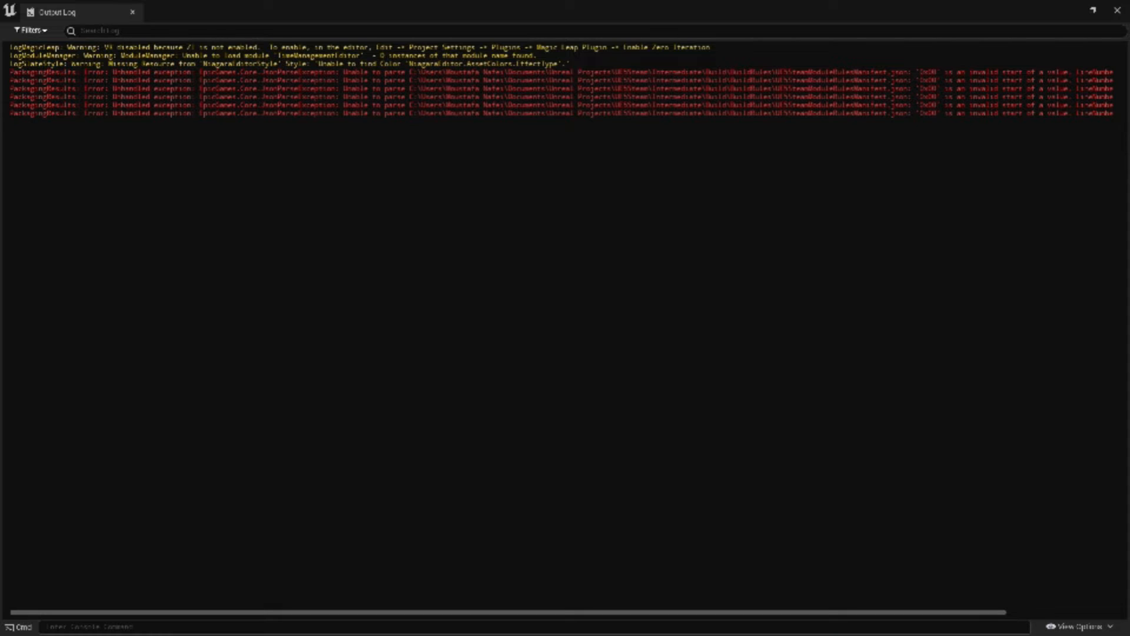
# Examine the full text of the warnings and packaging errors in the output log, and close the log
pyautogui.moveTo(167, 48); pyautogui.dragTo(542, 63)
pyautogui.moveTo(369, 72); pyautogui.dragTo(467, 56)
pyautogui.click(266, 113)
pyautogui.moveTo(266, 113); pyautogui.dragTo(195, 73)
pyautogui.click(194, 73)
pyautogui.moveTo(108, 71); pyautogui.dragTo(167, 88)
pyautogui.click(166, 89)
pyautogui.moveTo(405, 97); pyautogui.dragTo(1059, 88)
pyautogui.click(775, 105)
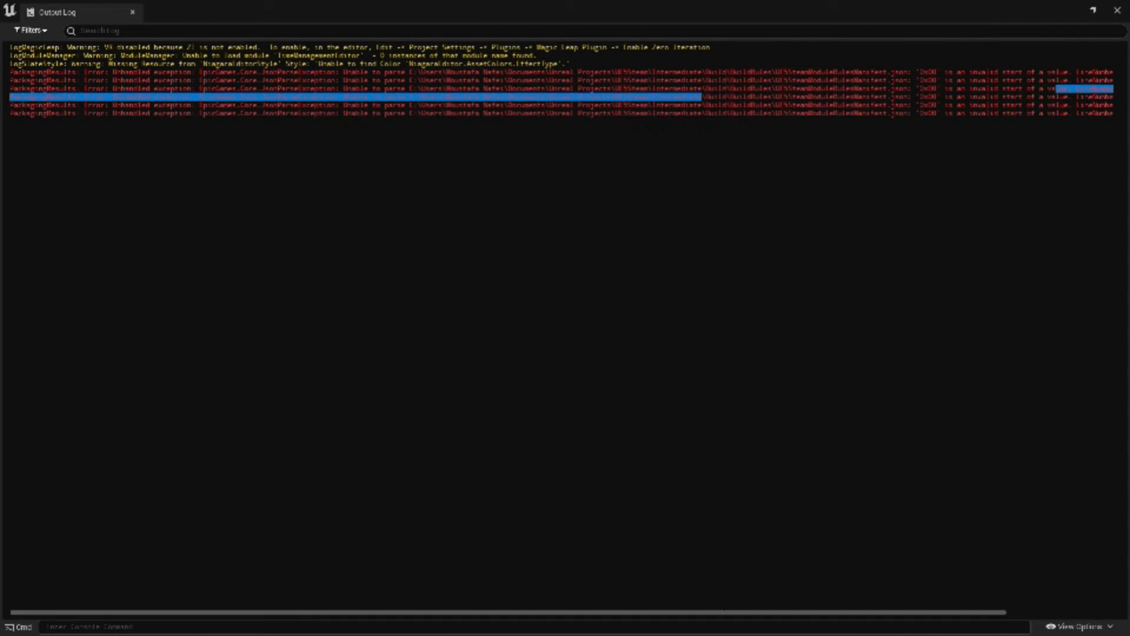
pyautogui.moveTo(619, 612); pyautogui.dragTo(727, 614)
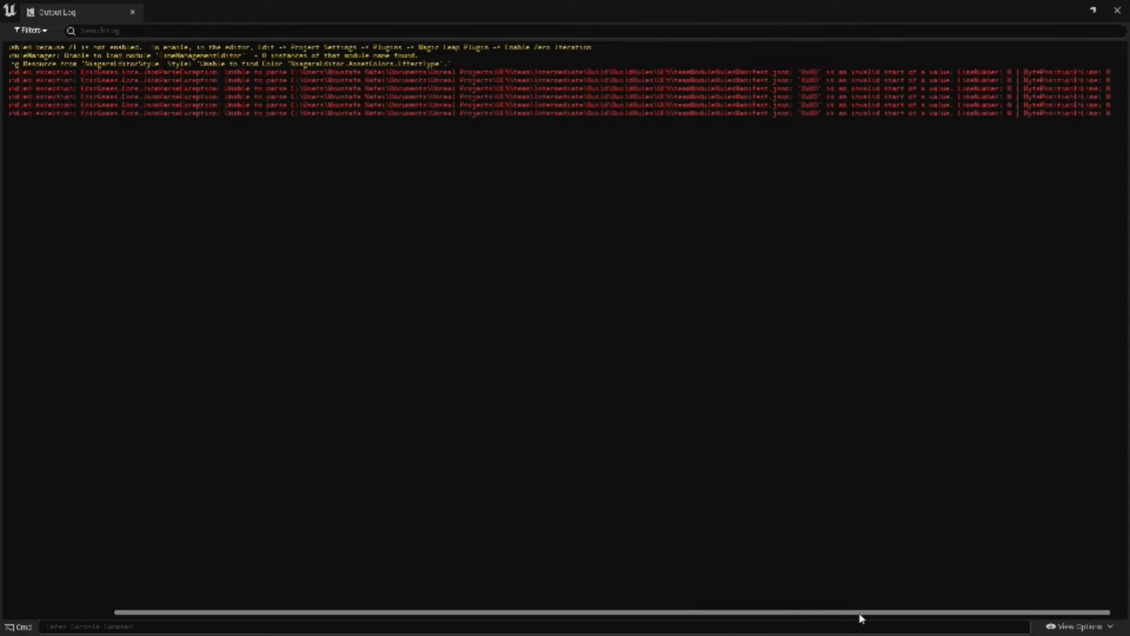
pyautogui.moveTo(860, 614); pyautogui.dragTo(750, 614)
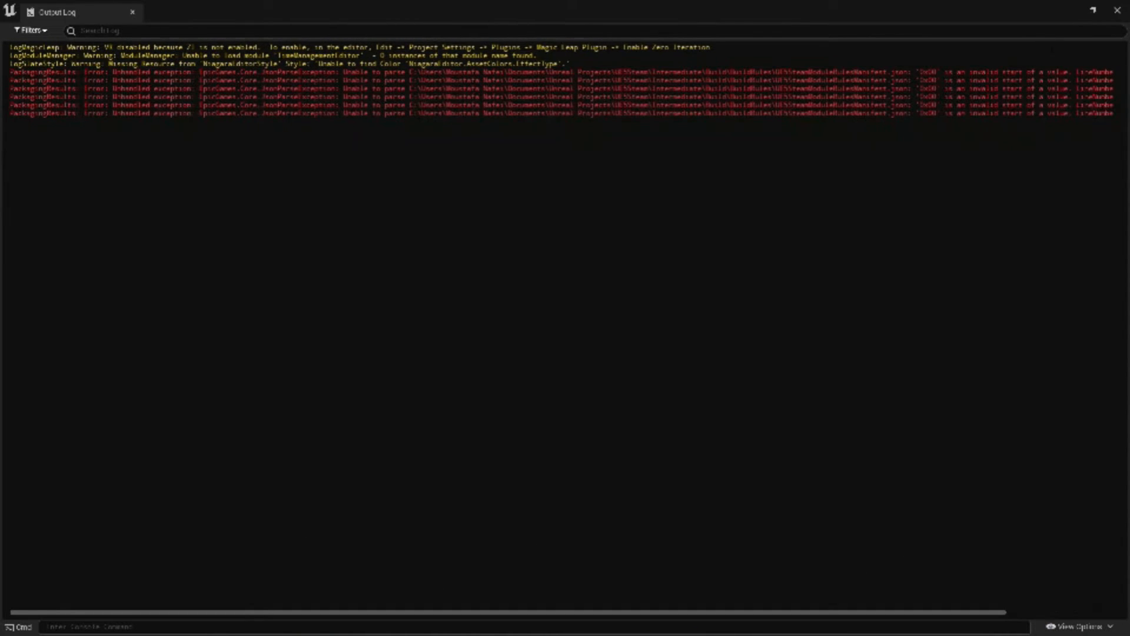
pyautogui.click(1118, 12)
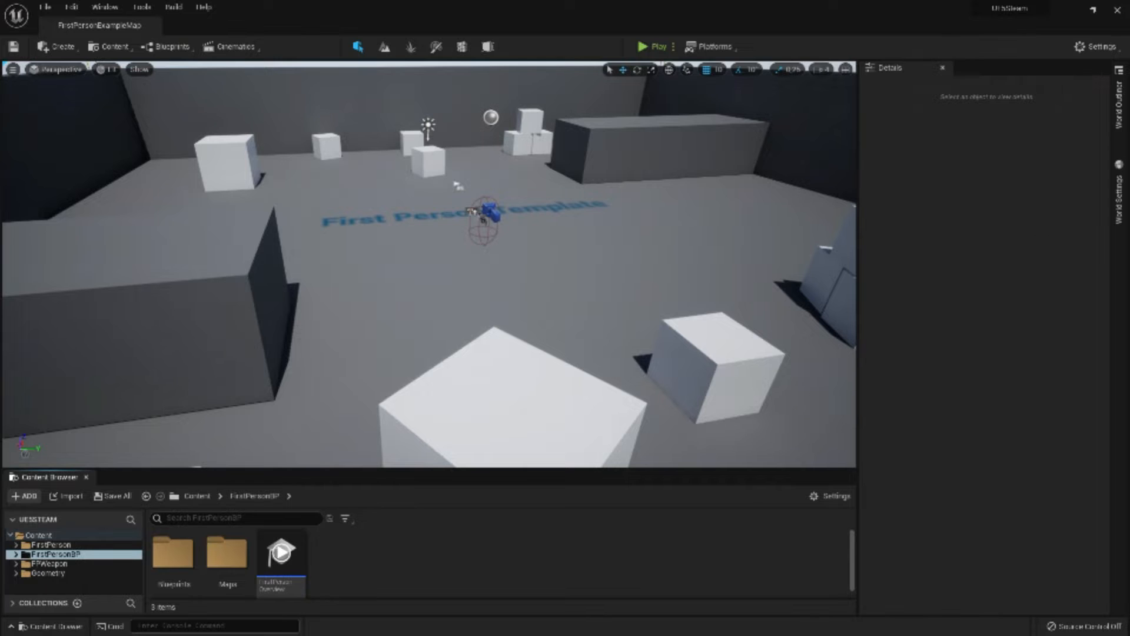
# Switch to File Explorer, open the UE5Steam folder in Unreal Projects and delete its Intermediate folder
pyautogui.moveTo(1129, 122); pyautogui.dragTo(444, 87)
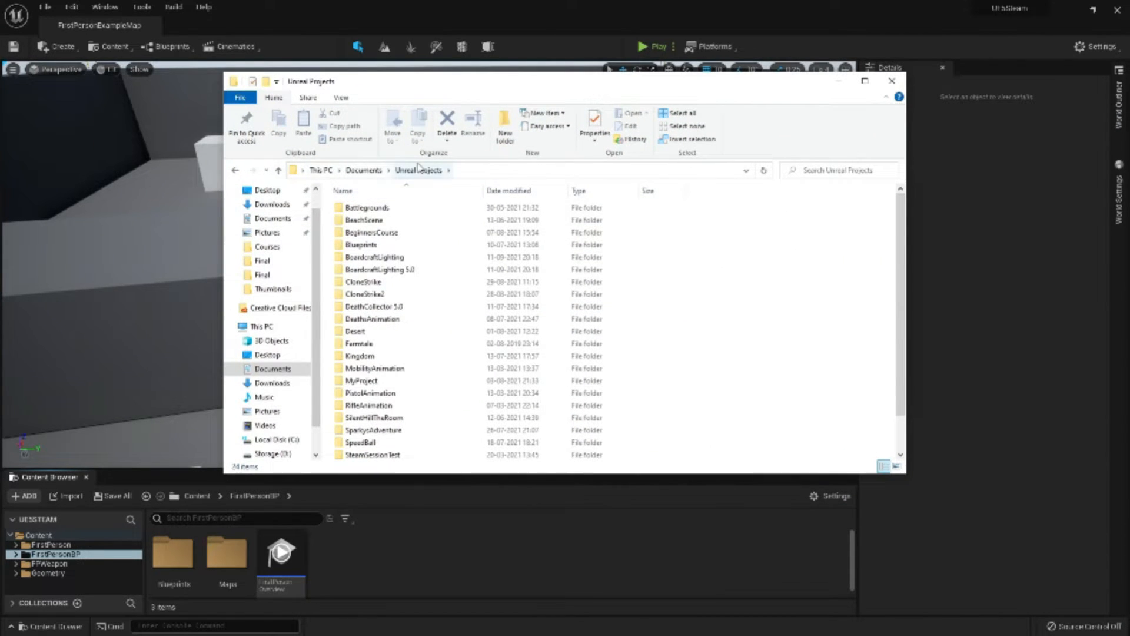
pyautogui.scroll(-1, 471, 265)
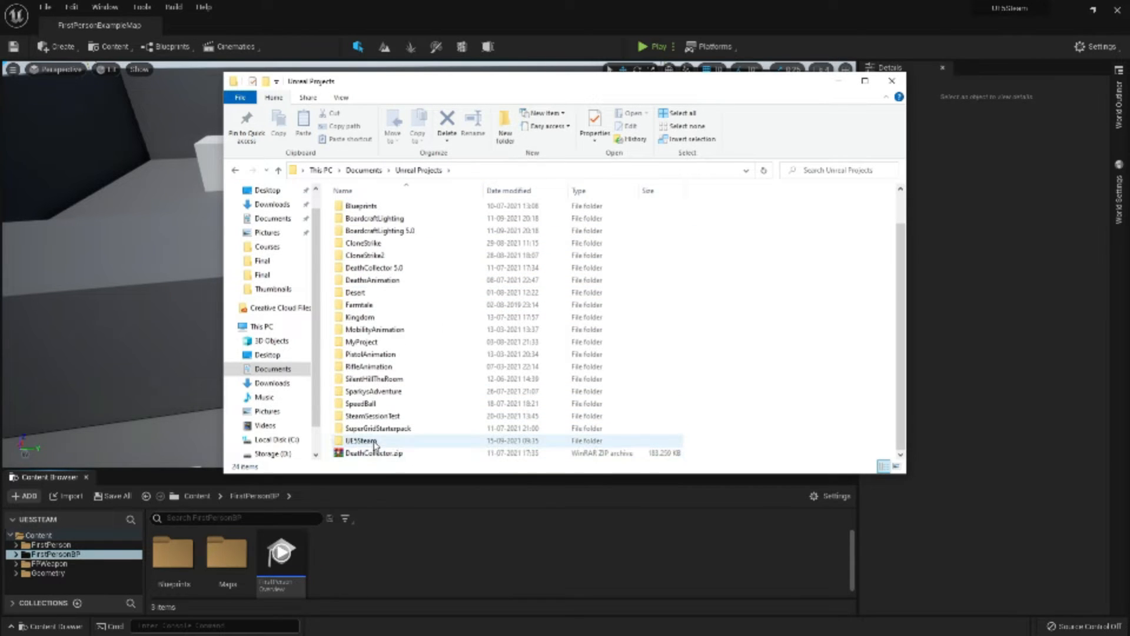
pyautogui.doubleClick(366, 442)
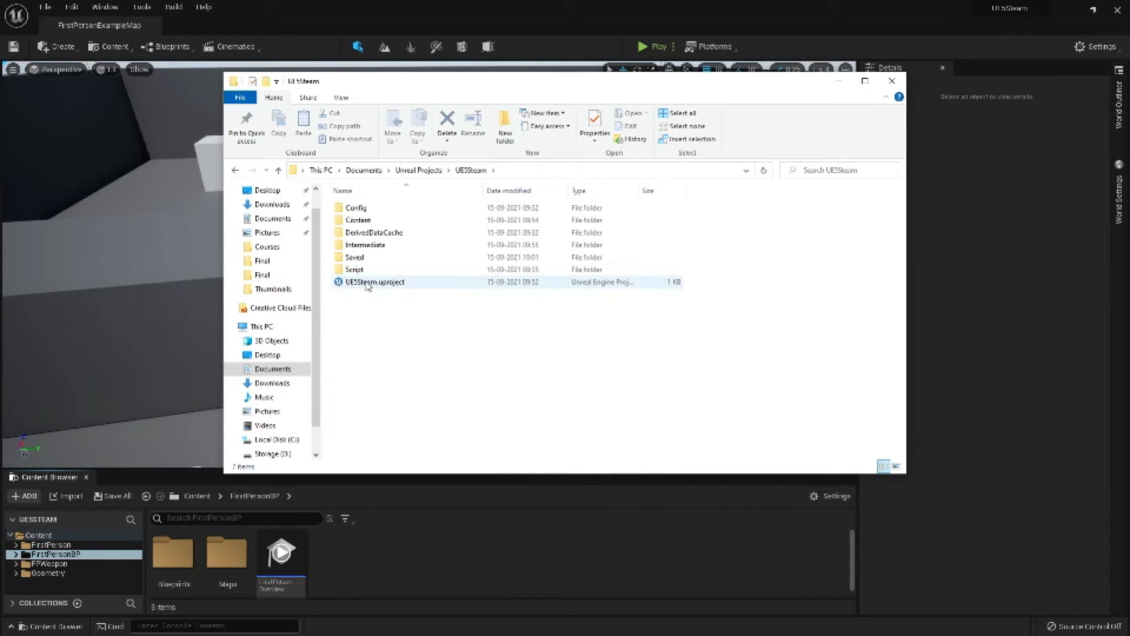
pyautogui.click(371, 246)
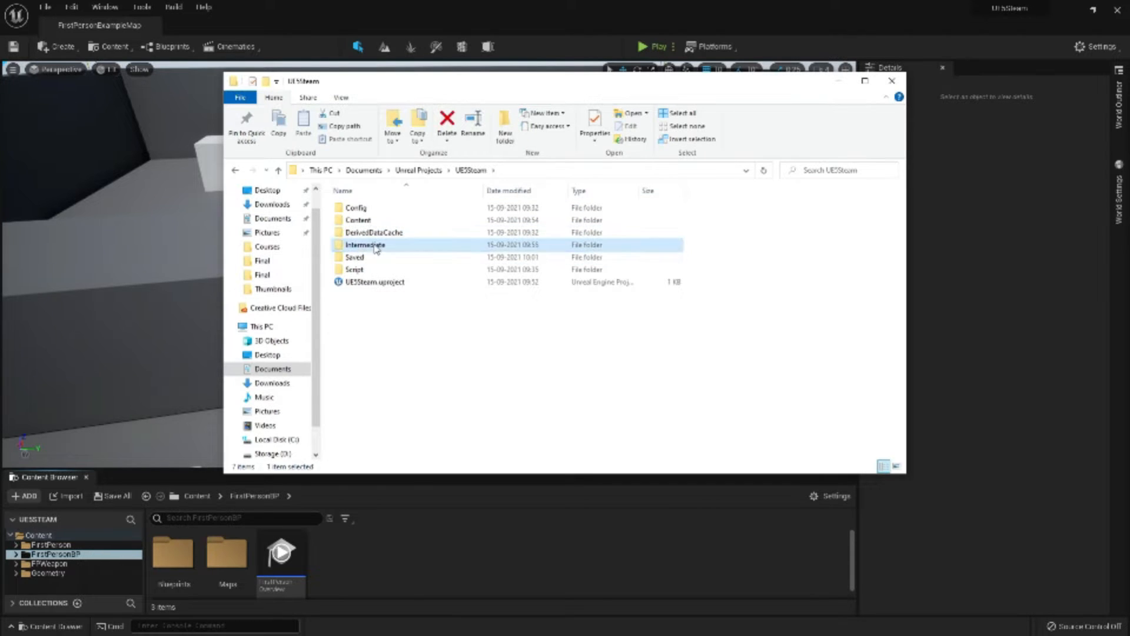
pyautogui.press('Delete')
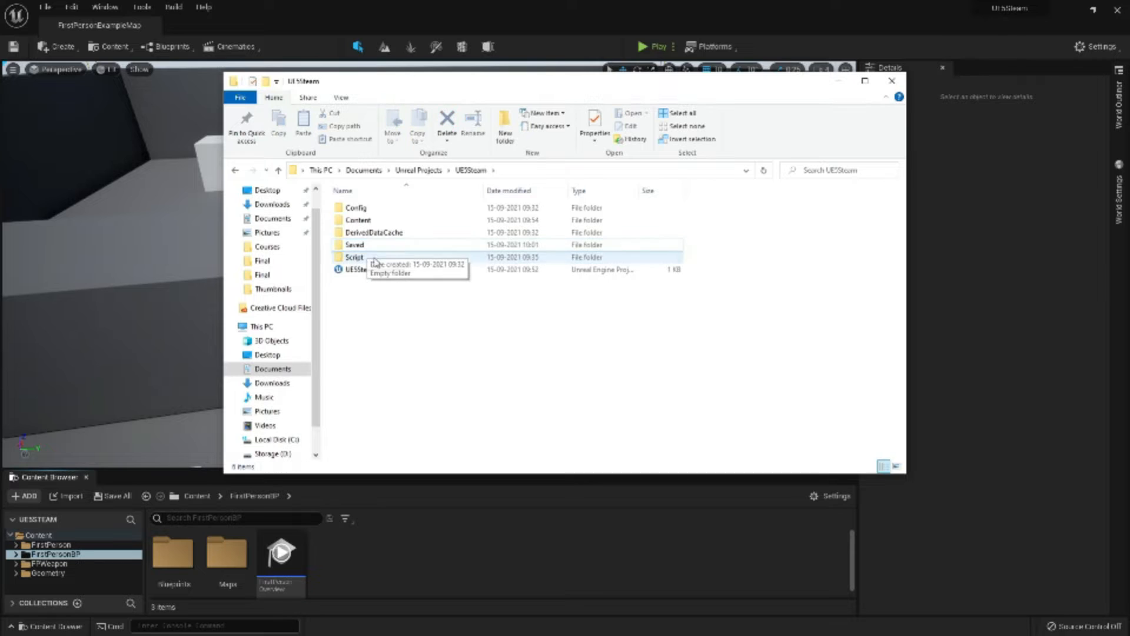
# Try to delete the Saved folder from the project folder, and save all project content in Unreal Editor
pyautogui.press('Delete')
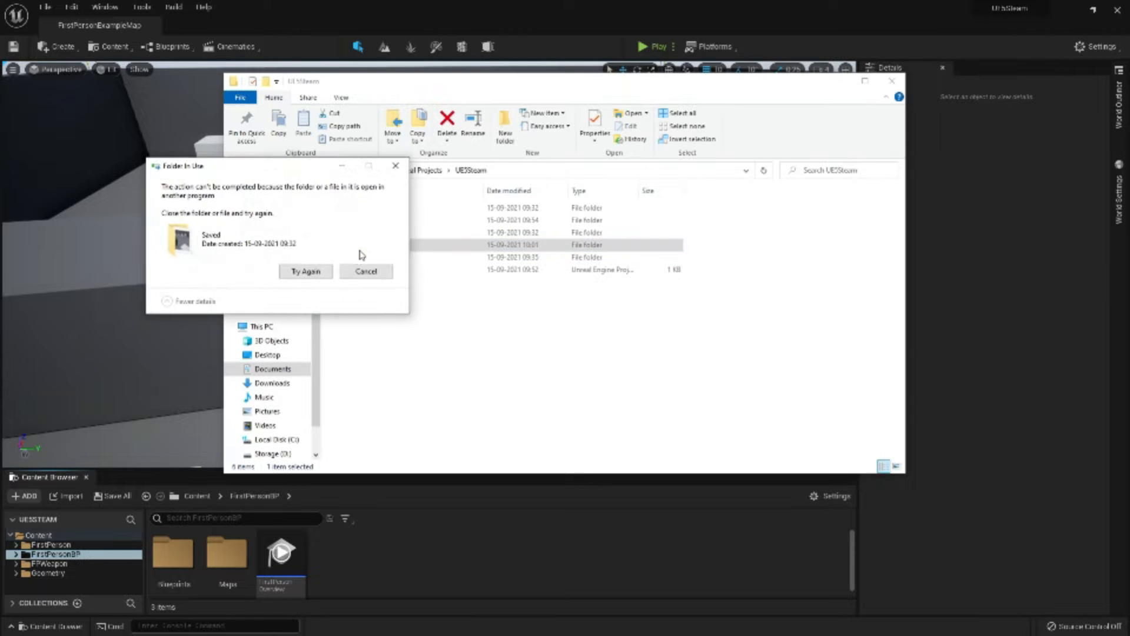
pyautogui.click(426, 540)
pyautogui.click(47, 8)
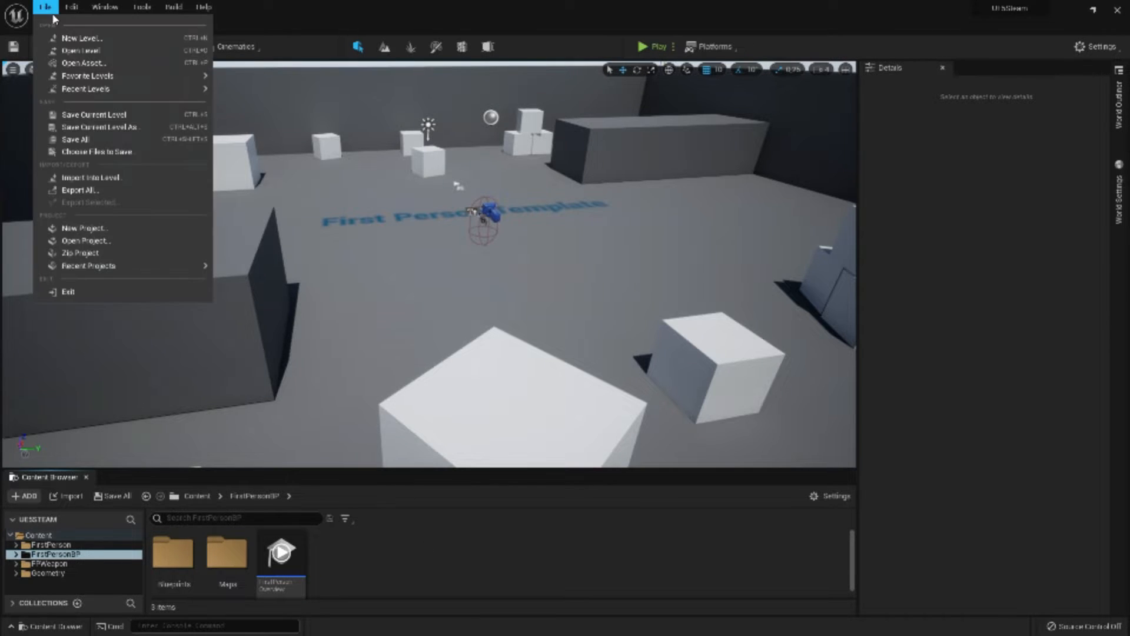
pyautogui.click(77, 139)
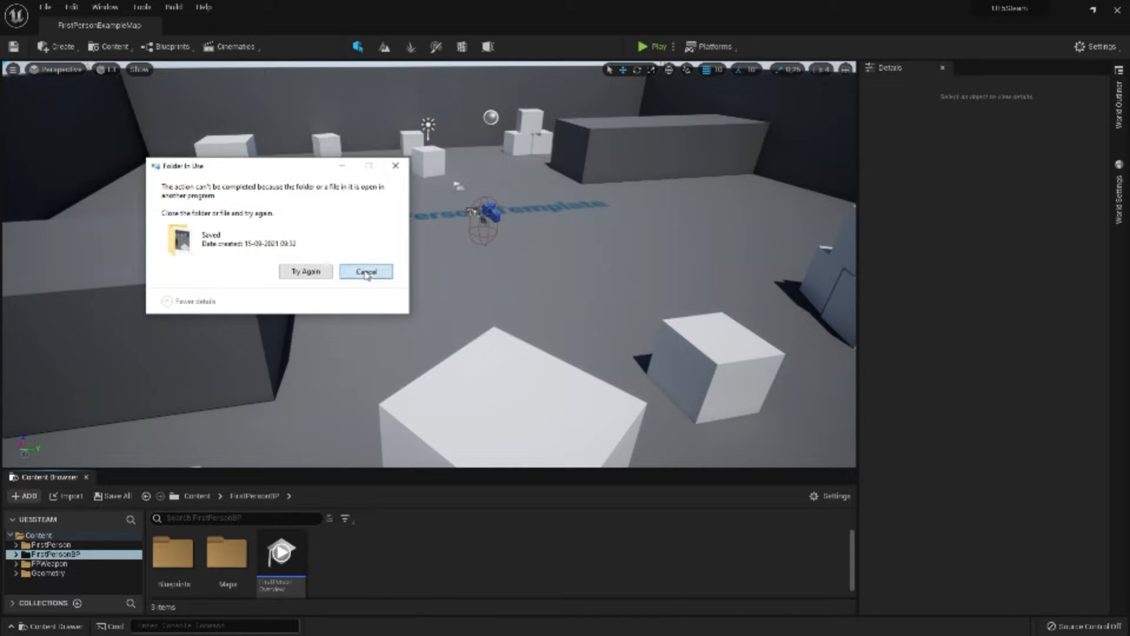
pyautogui.click(366, 270)
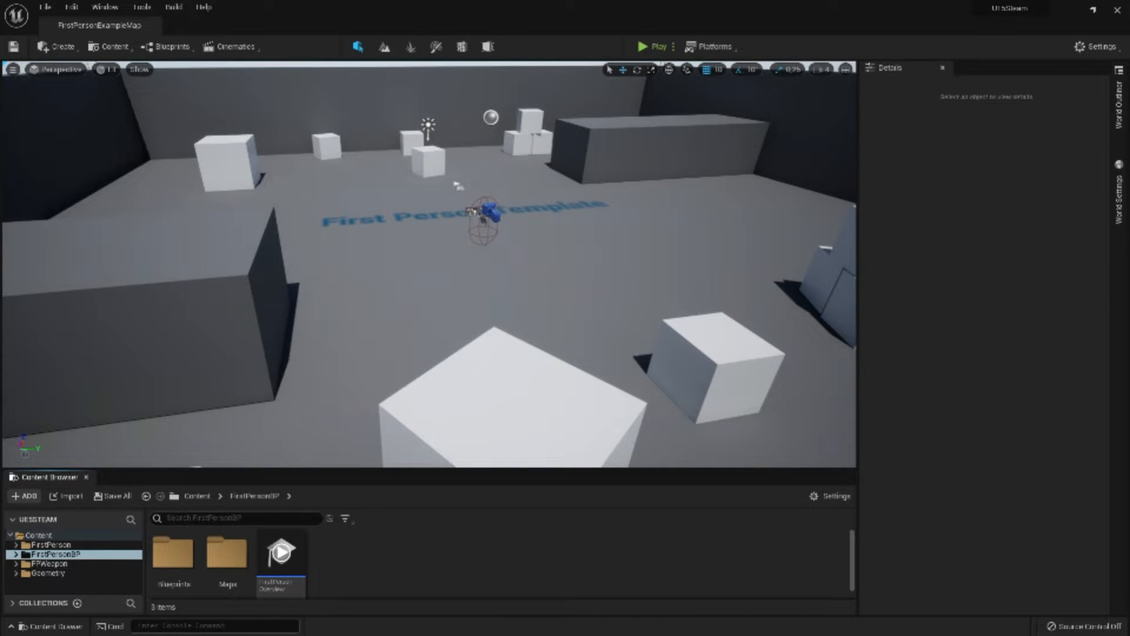
# Close Unreal Editor and delete the Saved folder from the UE5Steam project folder in File Explorer
pyautogui.hotkey('alt', 'Tab')
pyautogui.doubleClick(347, 246)
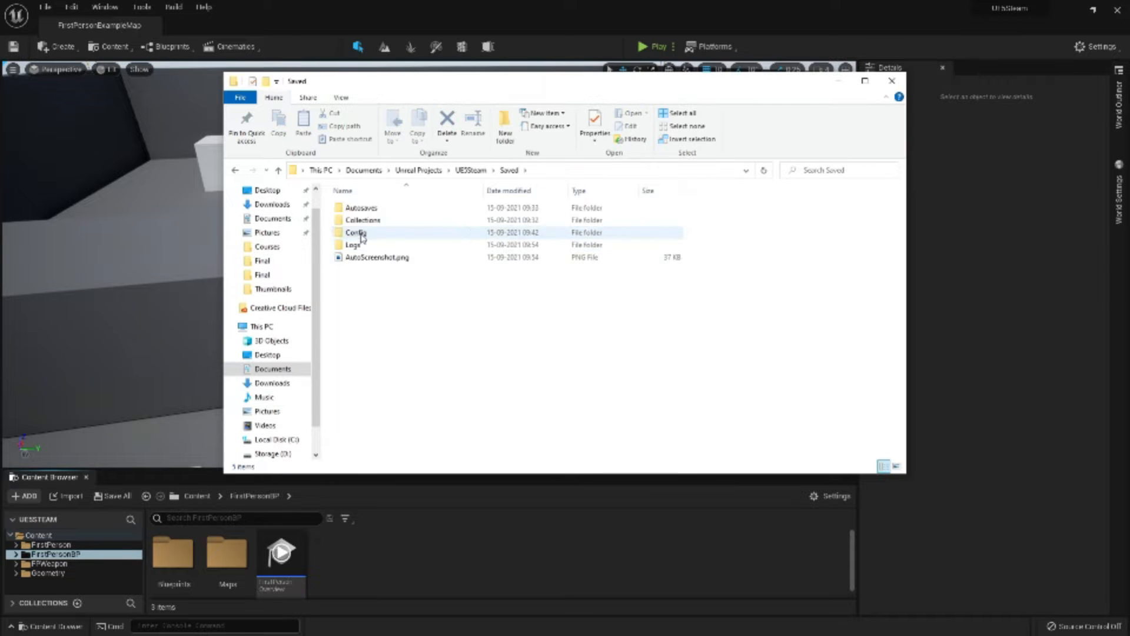
pyautogui.click(1117, 10)
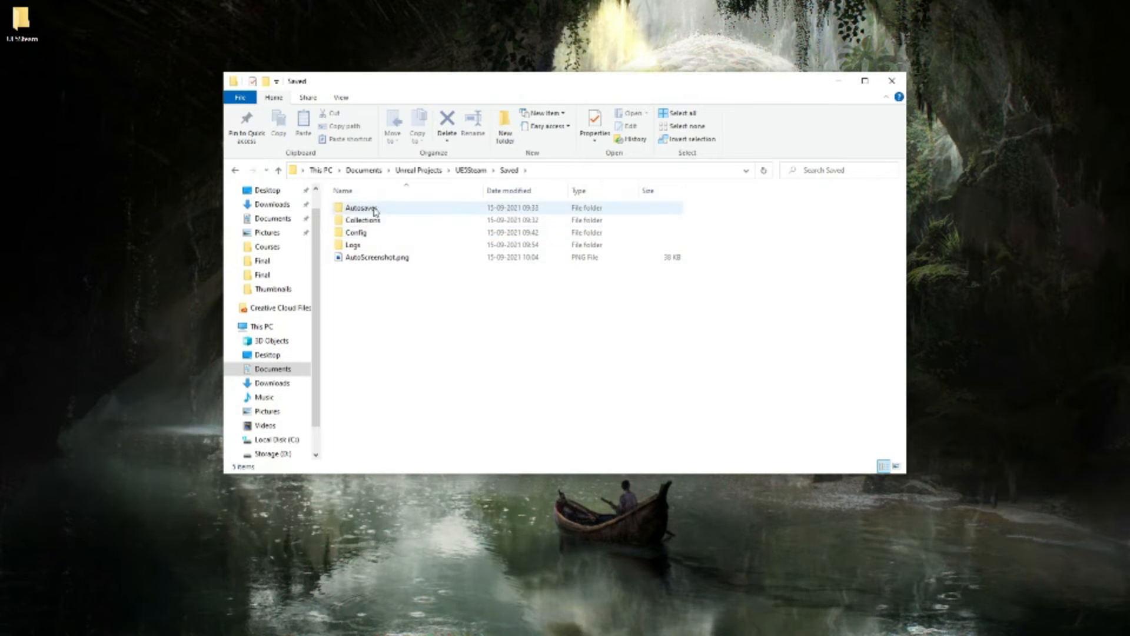
pyautogui.click(375, 211)
pyautogui.click(471, 170)
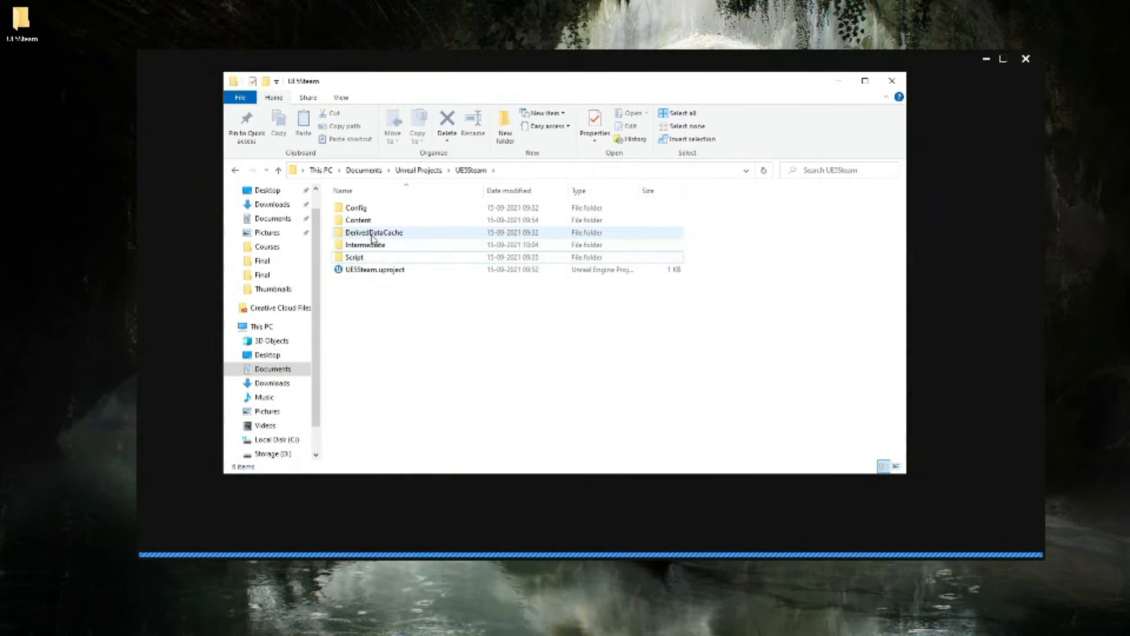
# Check the contents of DerivedDataCache, and delete the Intermediate and DerivedDataCache folders from the UE5Steam project folder
pyautogui.doubleClick(373, 233)
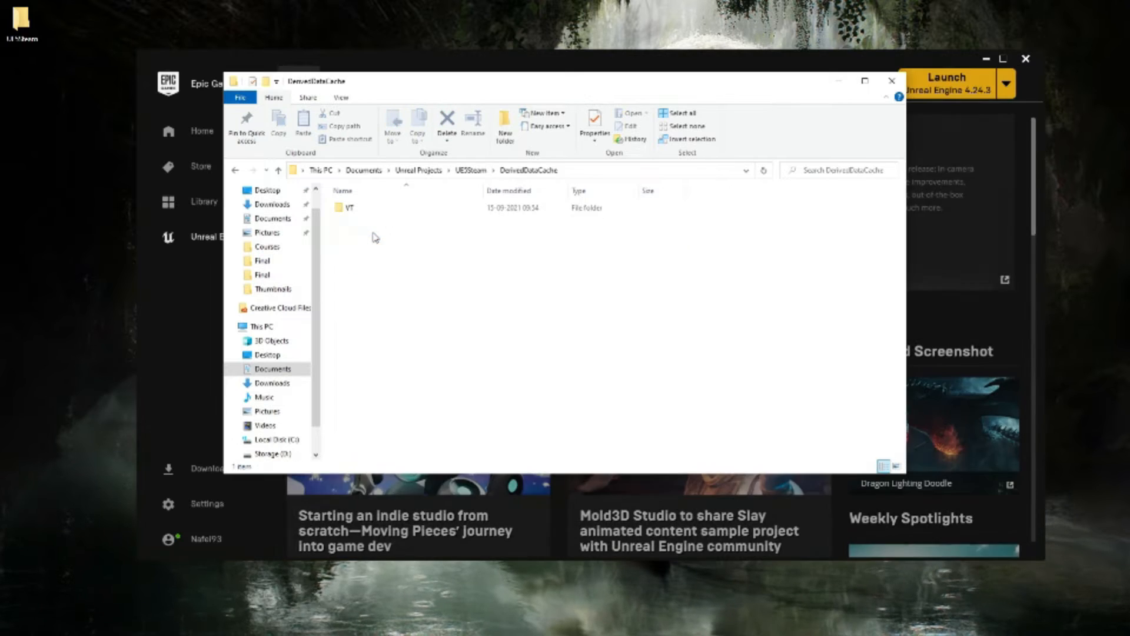
pyautogui.doubleClick(351, 208)
pyautogui.click(418, 170)
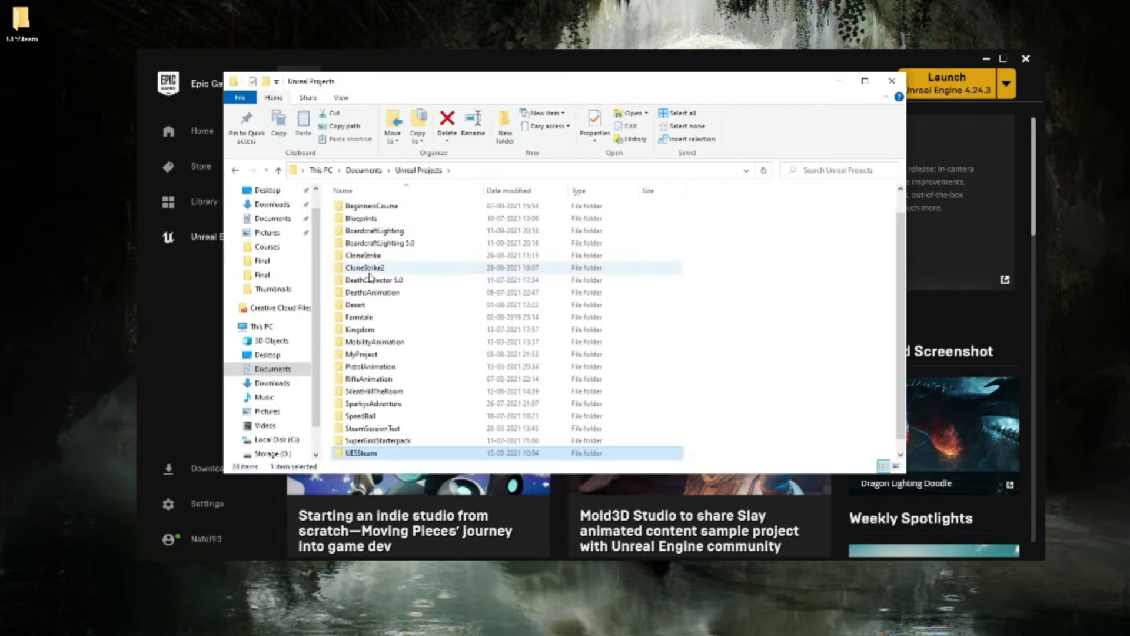
pyautogui.doubleClick(362, 454)
pyautogui.click(368, 235)
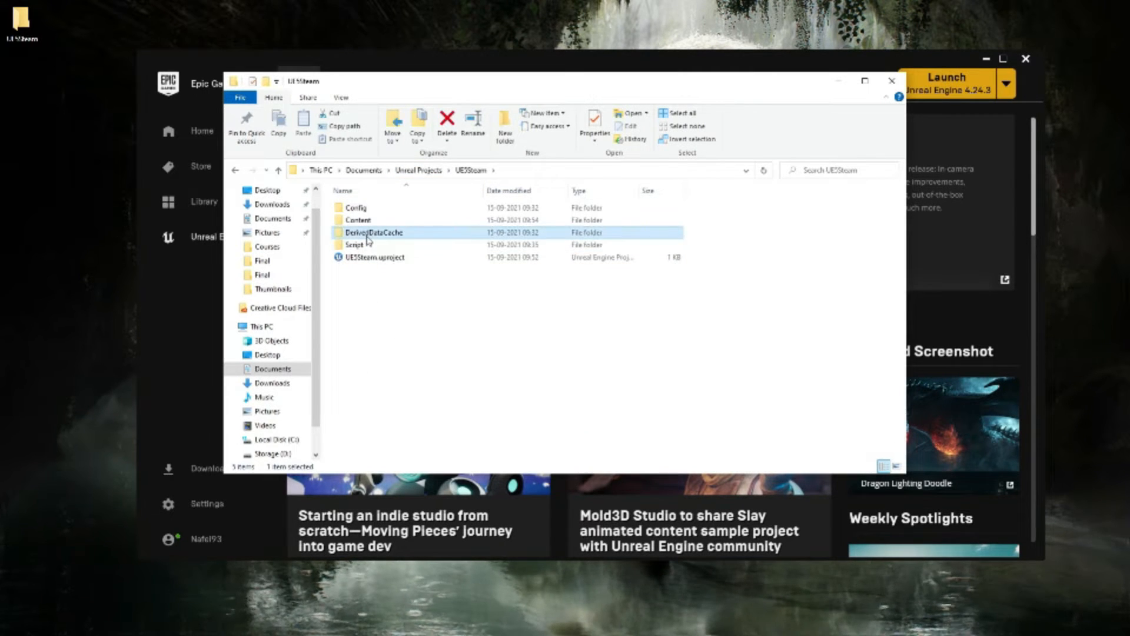
pyautogui.press('Delete')
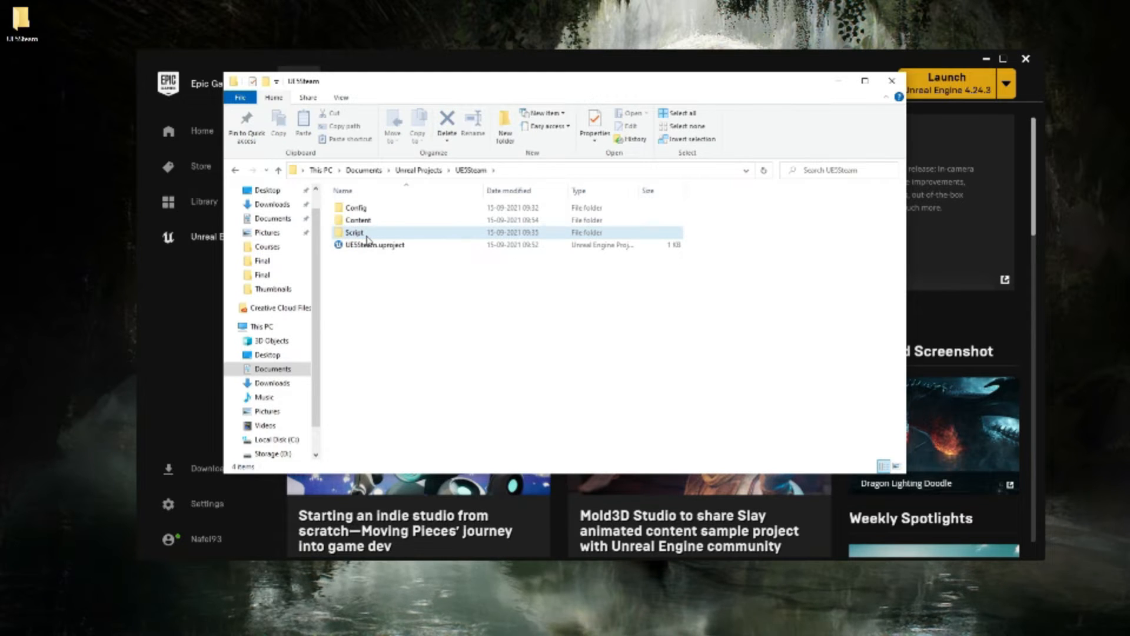
# Switch to the Epic Games Launcher and reopen the UE5Steam project from the library's projects
pyautogui.click(316, 58)
pyautogui.scroll(-6, 713, 273)
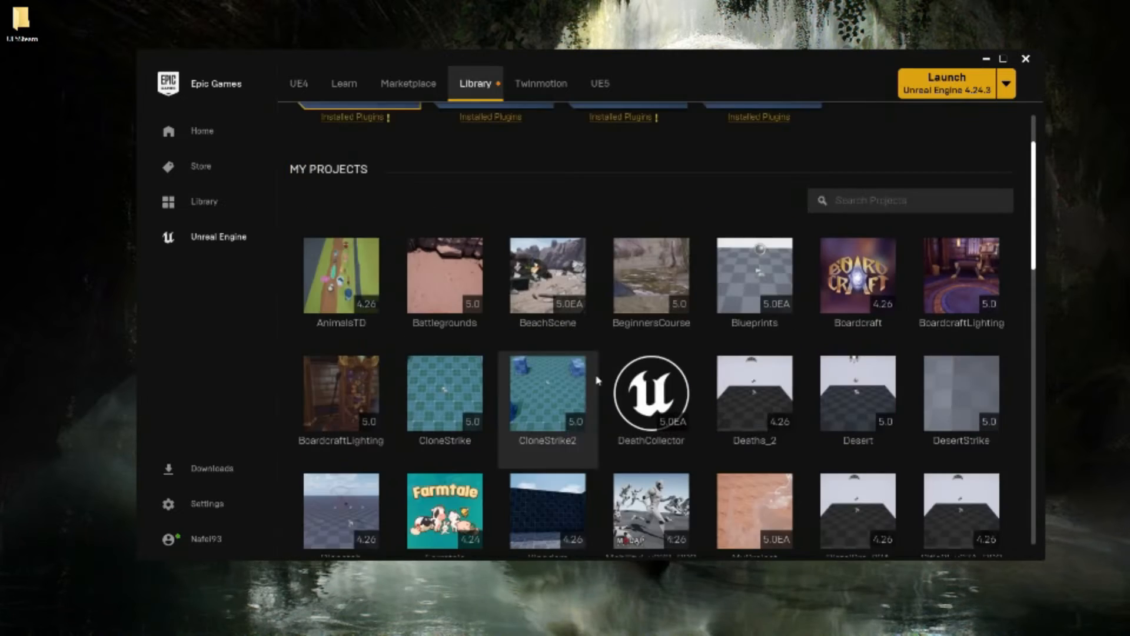
pyautogui.doubleClick(865, 412)
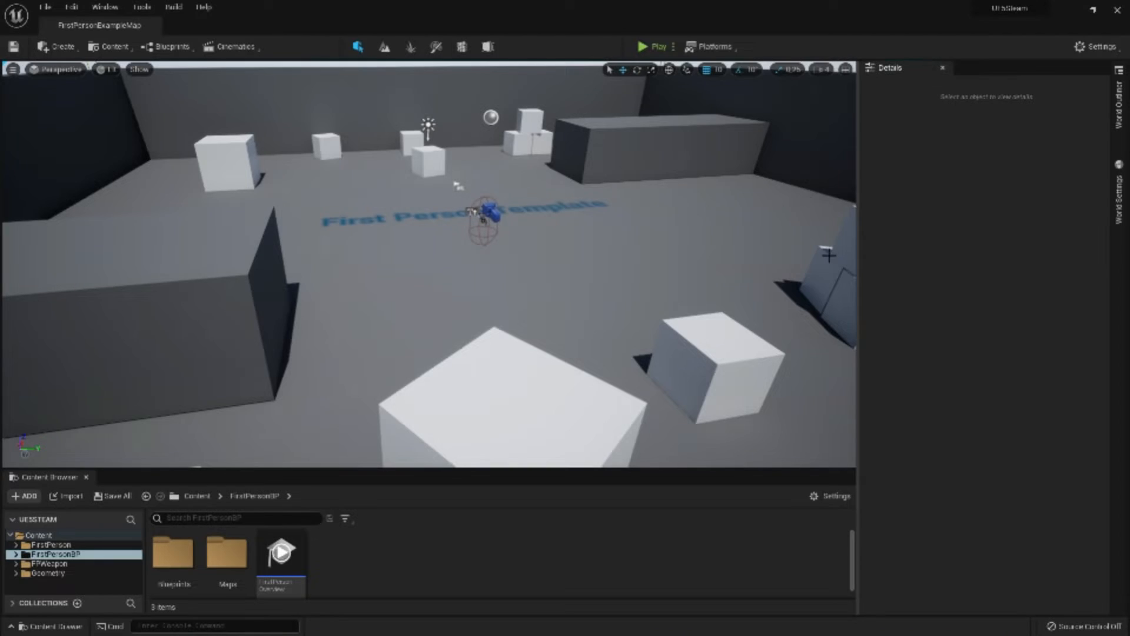
# Package the project for Windows into the UE5Steam folder on the Desktop
pyautogui.click(711, 47)
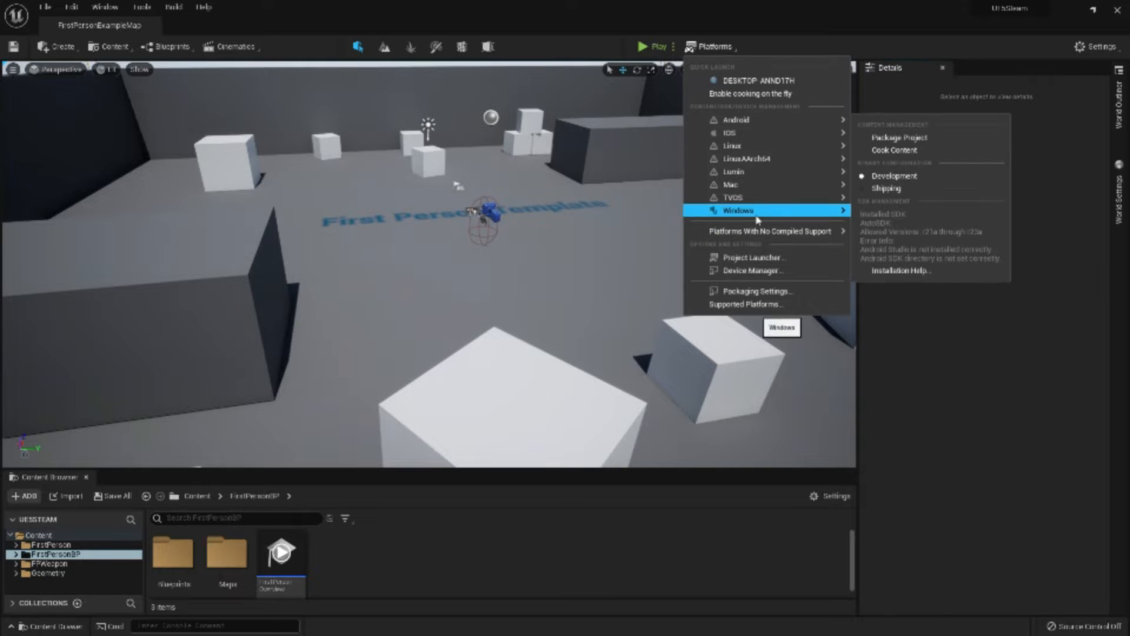
pyautogui.moveTo(765, 210)
pyautogui.click(901, 226)
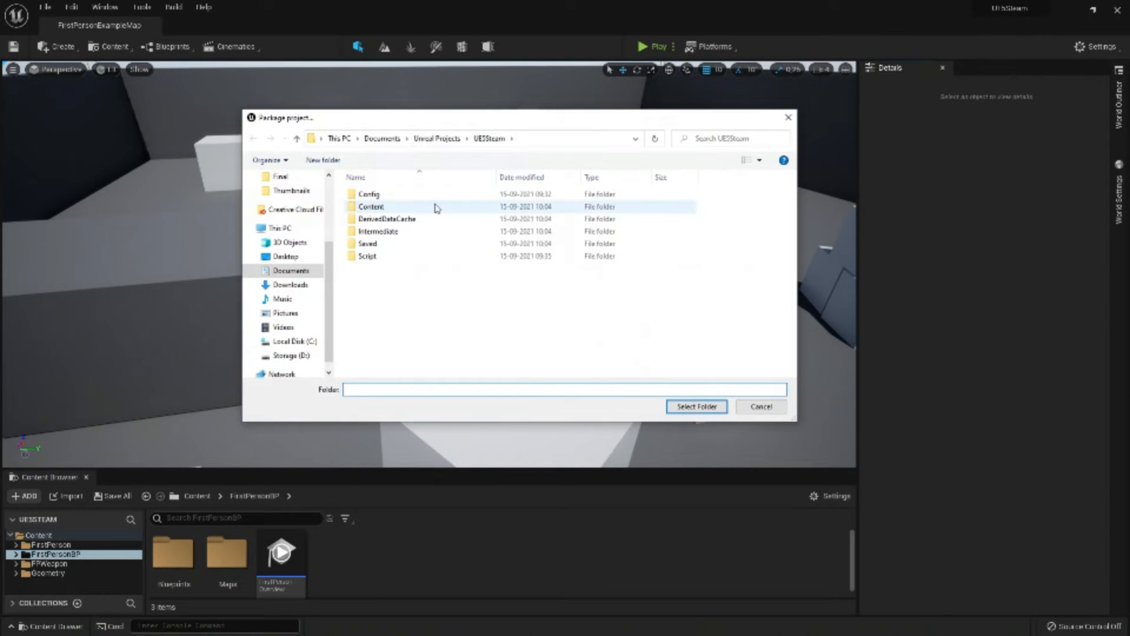
pyautogui.scroll(5, 315, 200)
pyautogui.click(285, 200)
pyautogui.click(504, 207)
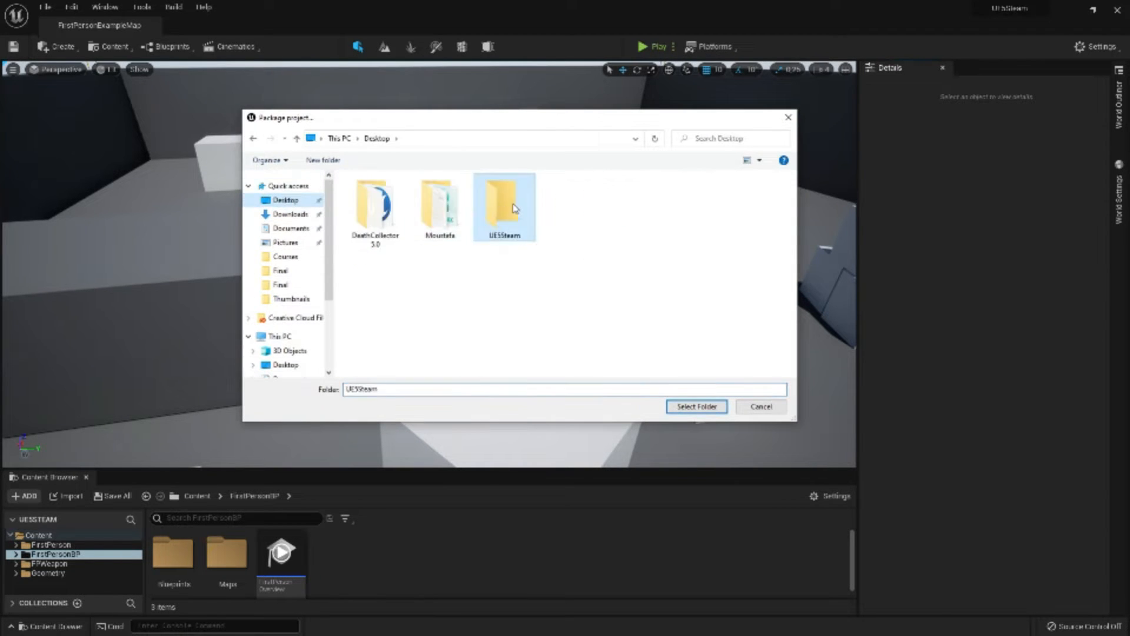
pyautogui.doubleClick(504, 207)
pyautogui.click(694, 406)
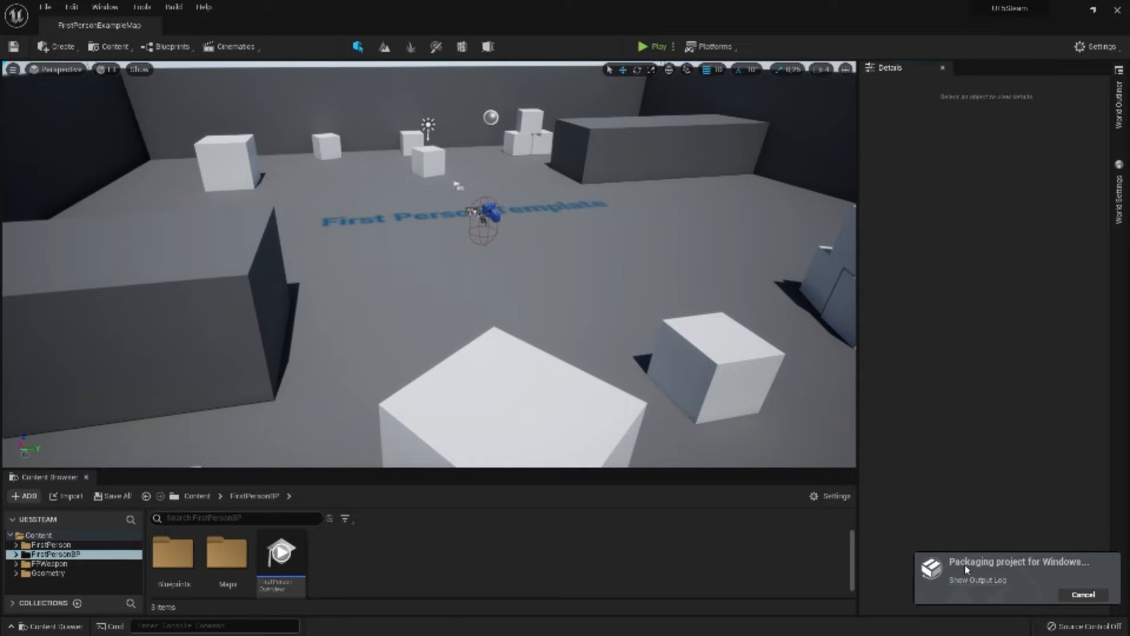
# Open the output log of the running packaging job and examine its entries
pyautogui.click(977, 580)
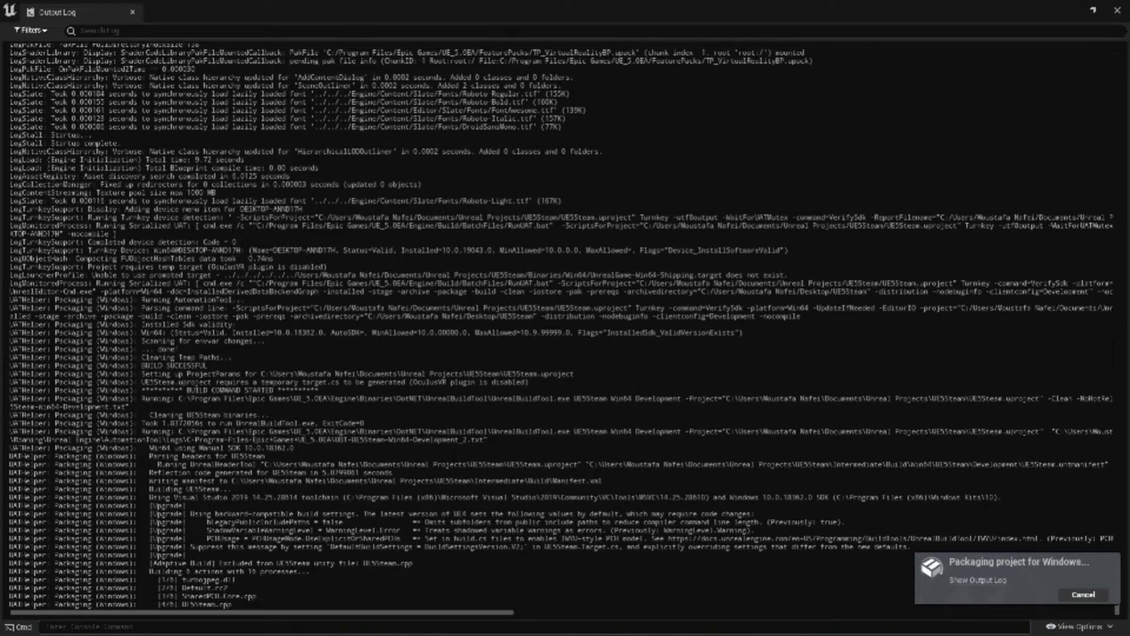
pyautogui.scroll(20, 560, 326)
pyautogui.scroll(-17, 560, 326)
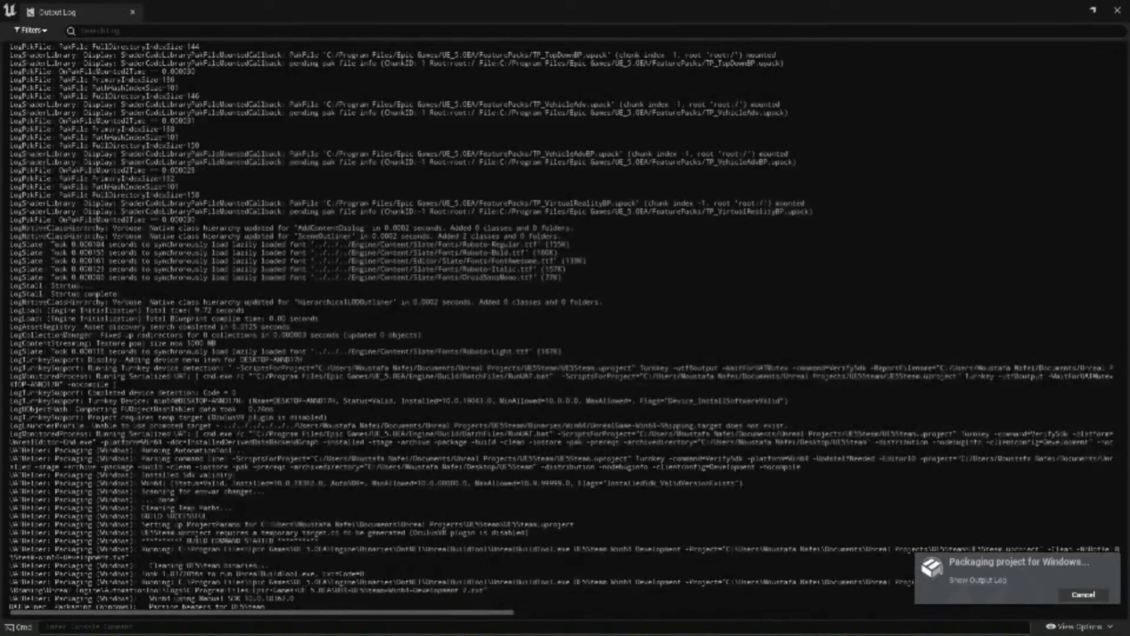
pyautogui.scroll(-6, 560, 327)
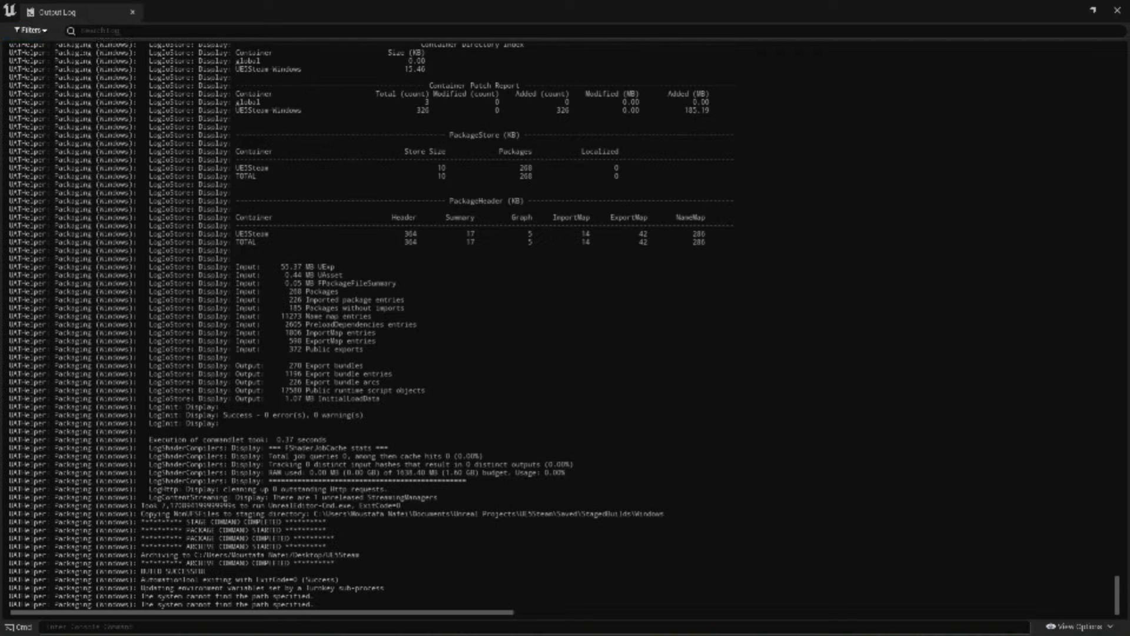
# Filter ordinary messages out of the output log, examine the remaining warnings, and close the log
pyautogui.click(32, 30)
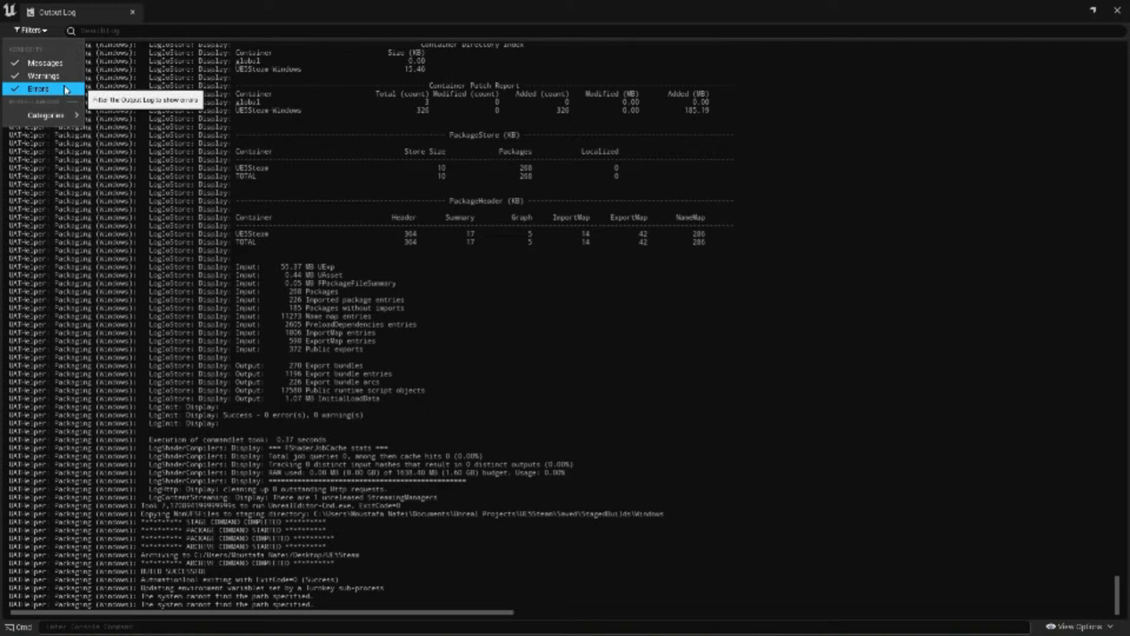
pyautogui.click(31, 67)
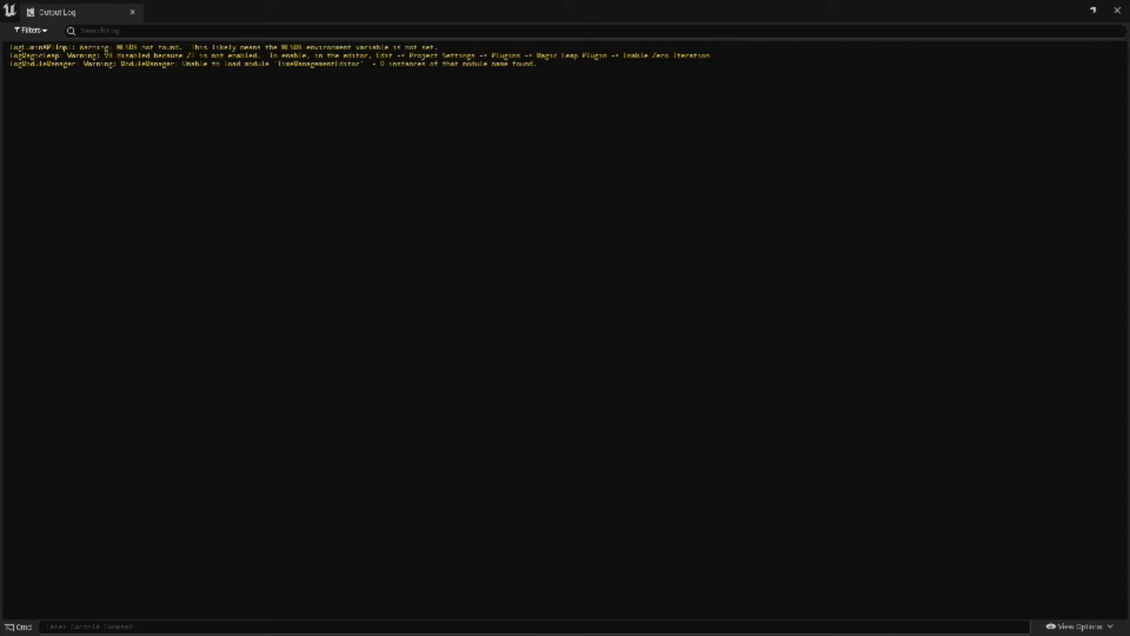
pyautogui.moveTo(537, 64); pyautogui.dragTo(13, 47)
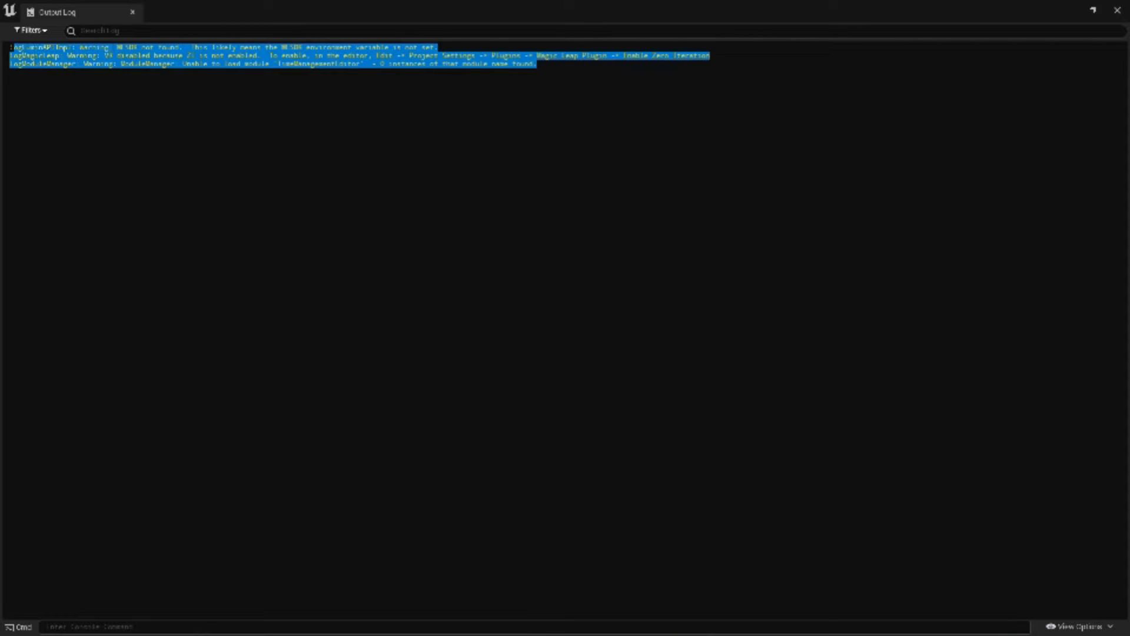
pyautogui.click(101, 50)
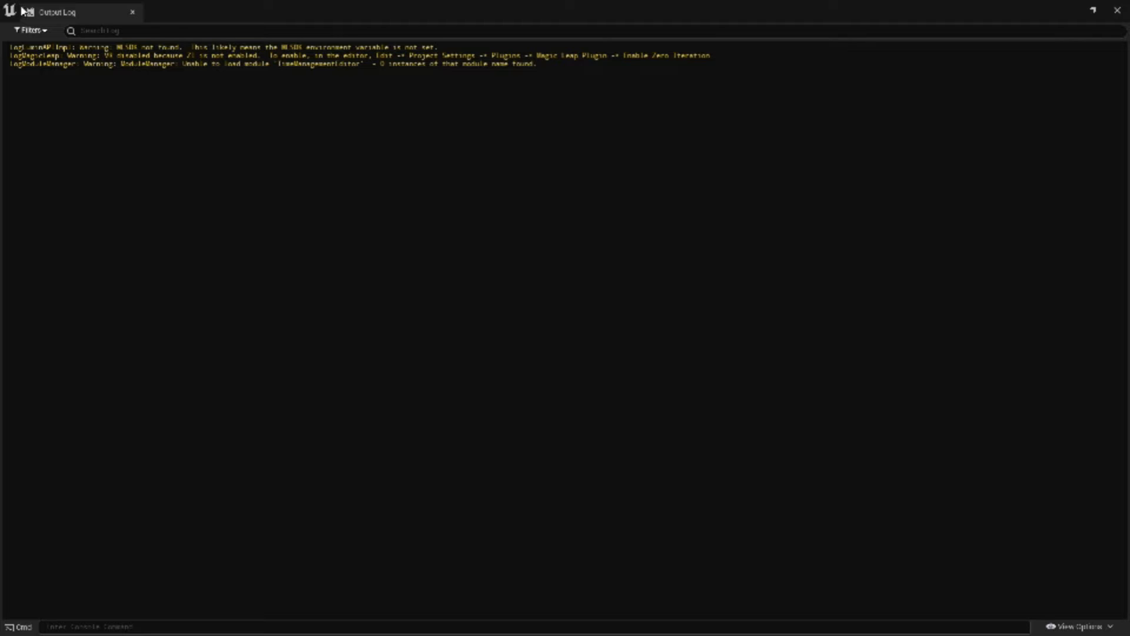
pyautogui.moveTo(42, 63); pyautogui.dragTo(373, 64)
pyautogui.click(372, 65)
pyautogui.click(1117, 11)
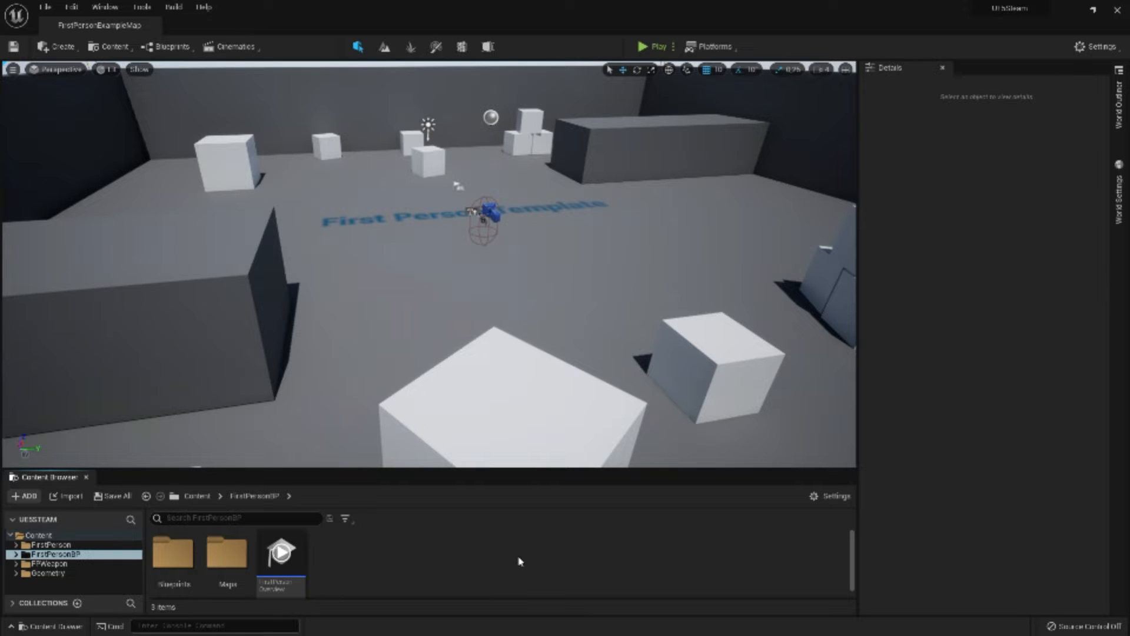
pyautogui.click(714, 47)
pyautogui.click(716, 48)
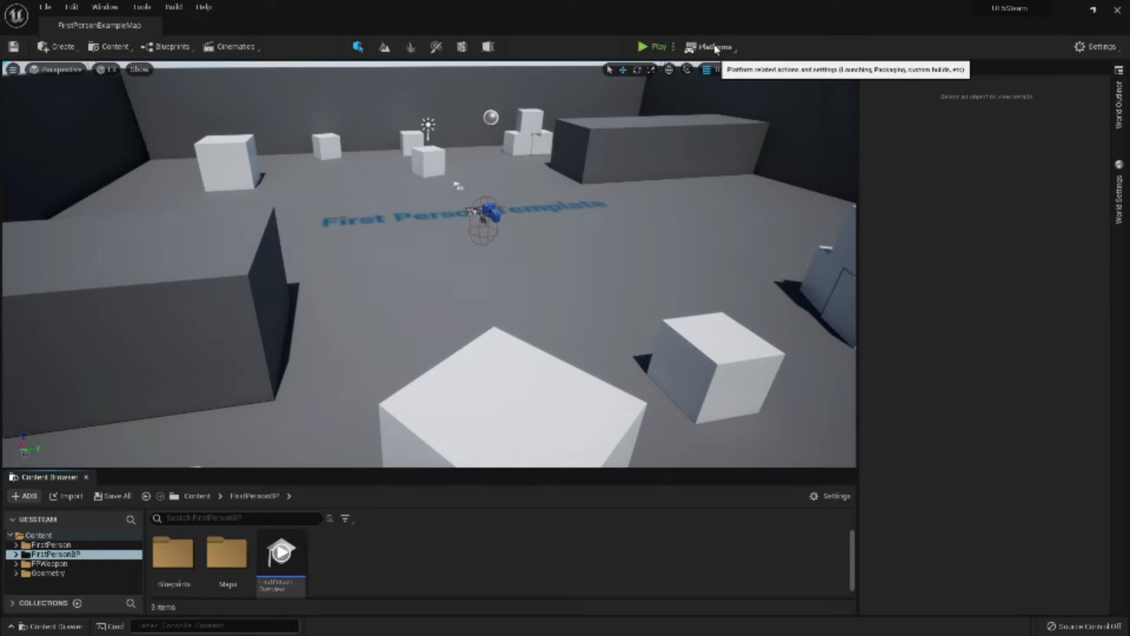
pyautogui.click(716, 49)
pyautogui.click(716, 48)
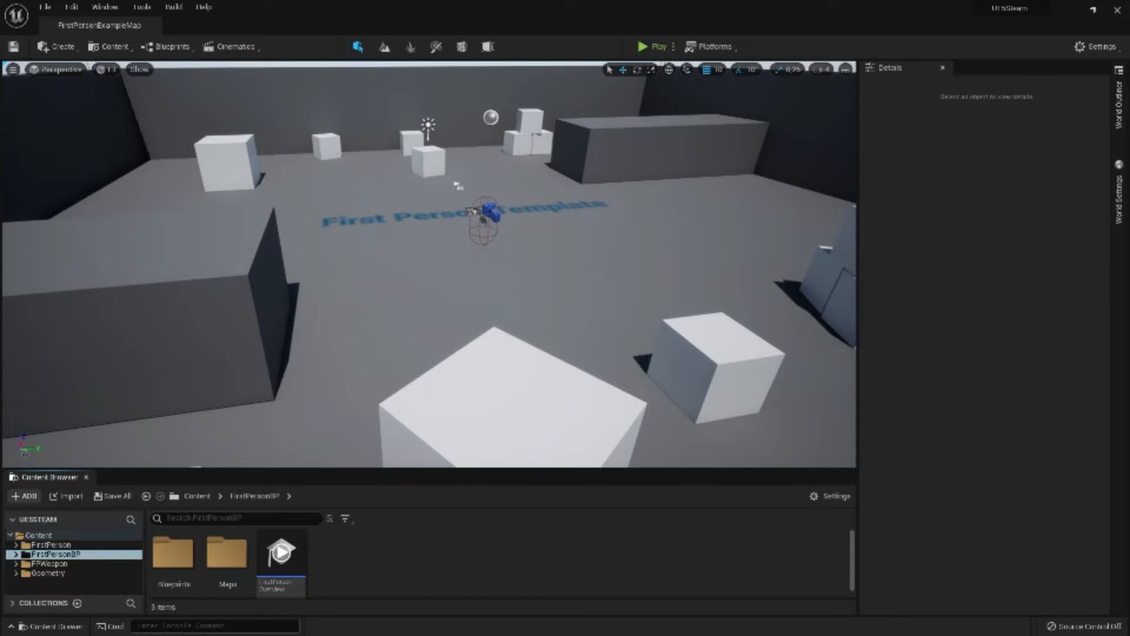
# Switch to File Explorer and open the packaged Windows folder inside the Desktop's UE5Steam folder
pyautogui.moveTo(1127, 111); pyautogui.dragTo(458, 104)
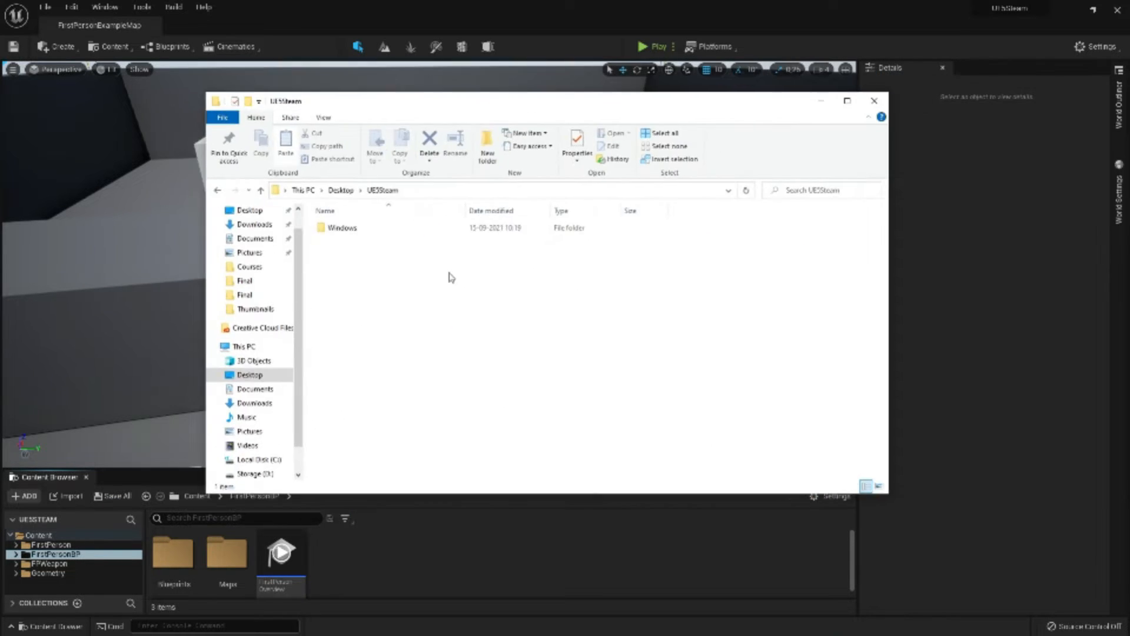
pyautogui.doubleClick(335, 230)
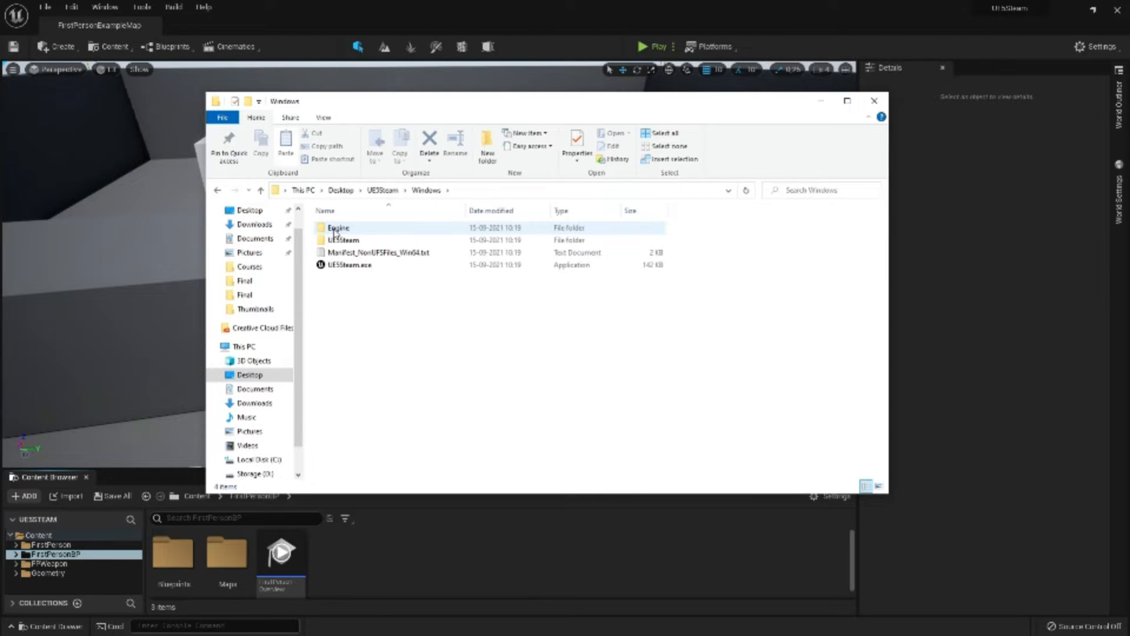
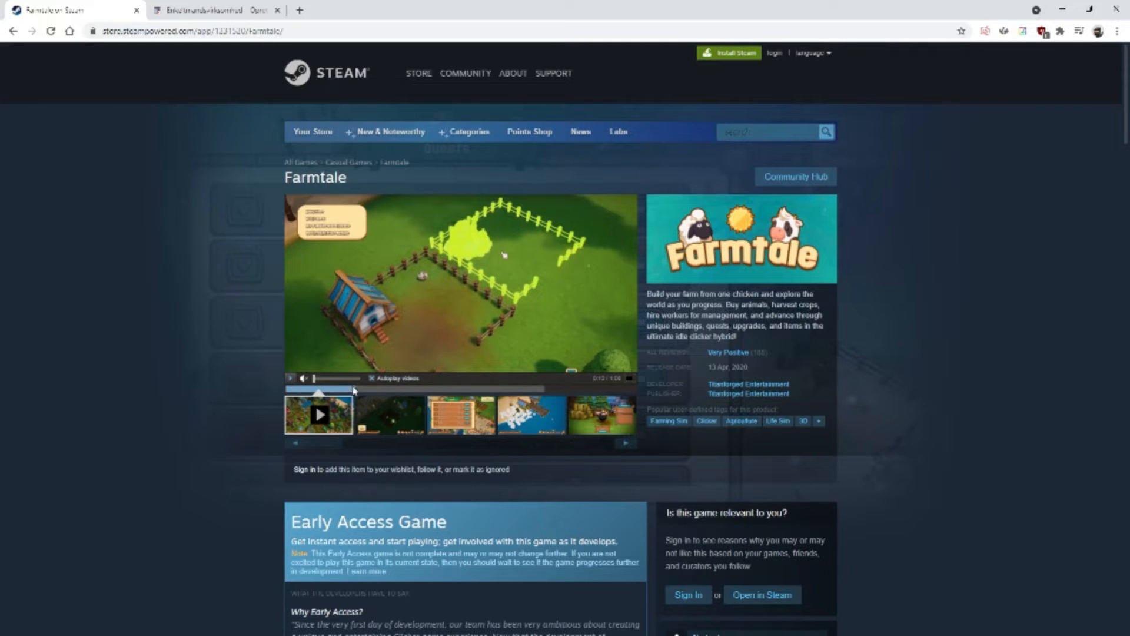
# Replay early parts of the Farmtale trailer on its Steam store page
pyautogui.click(325, 389)
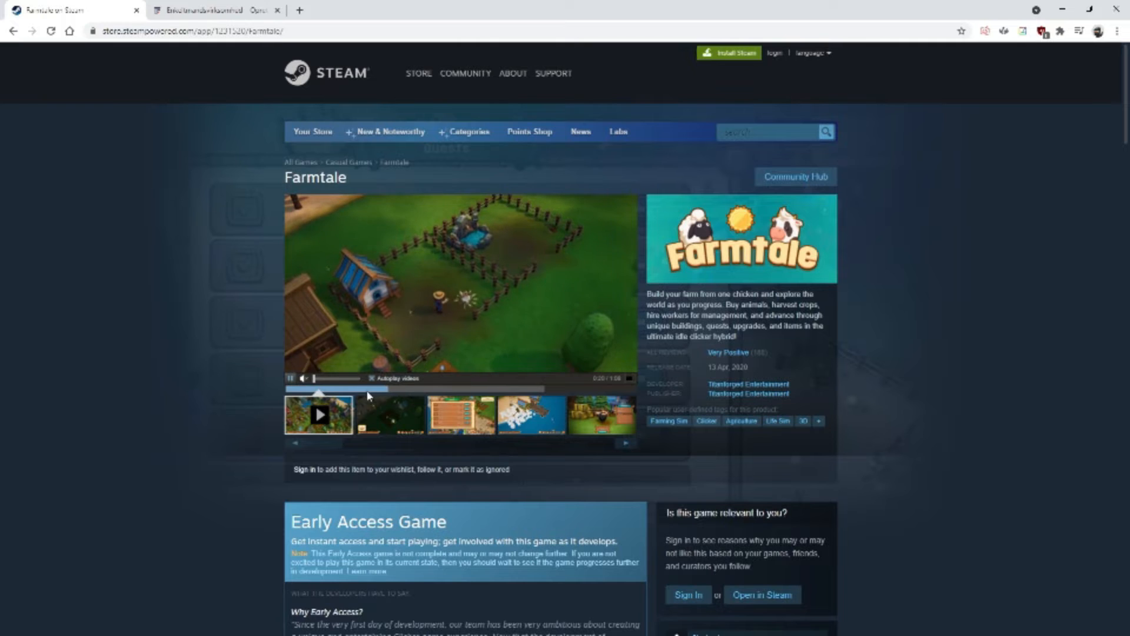
pyautogui.click(307, 389)
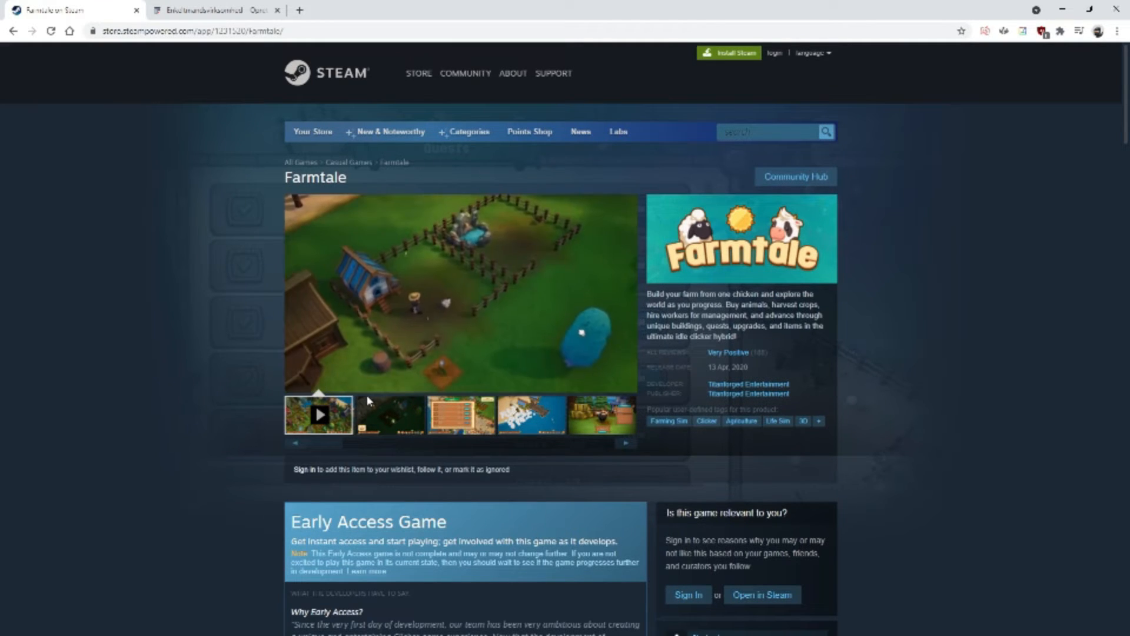
pyautogui.moveTo(289, 389)
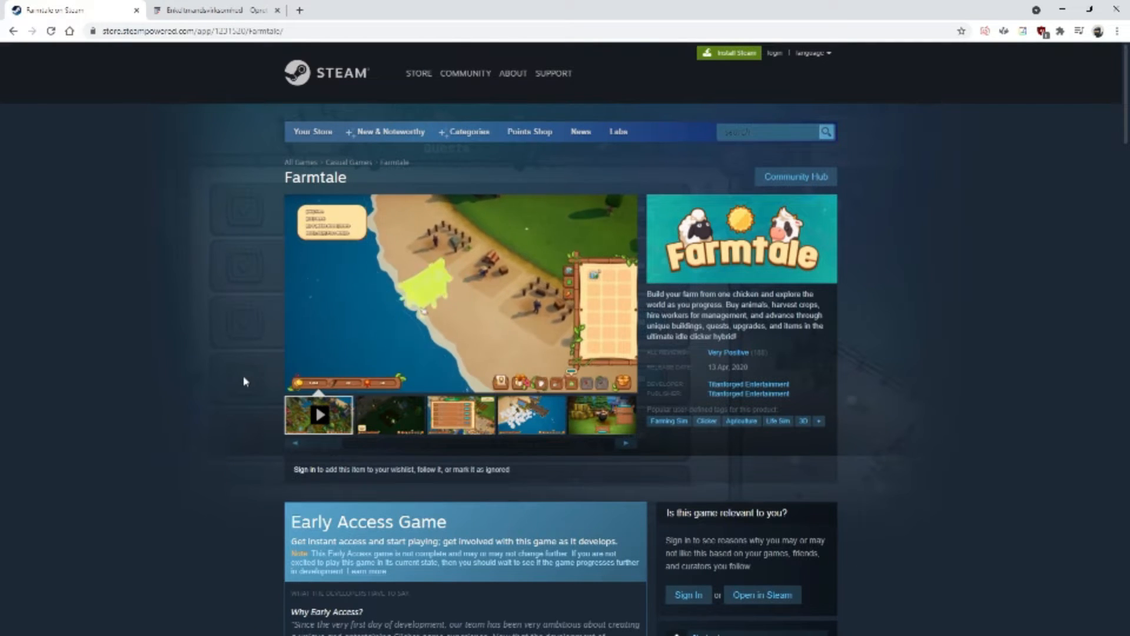
pyautogui.moveTo(451, 227)
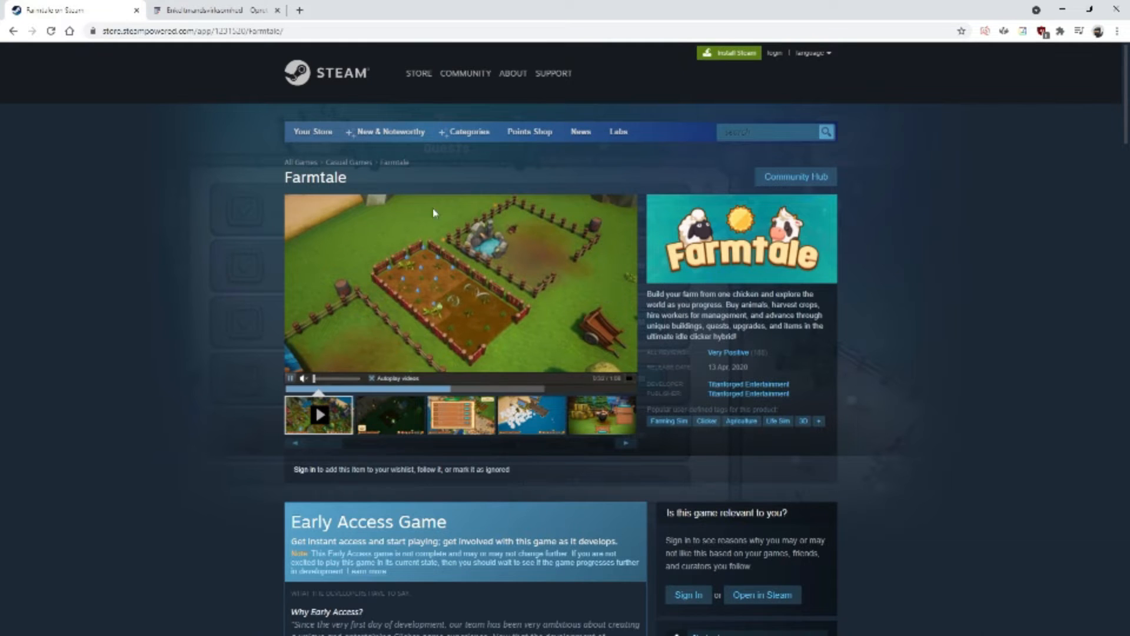
# Switch to the Legal Desk page on creating a sole proprietorship and check the price and time required
pyautogui.click(189, 17)
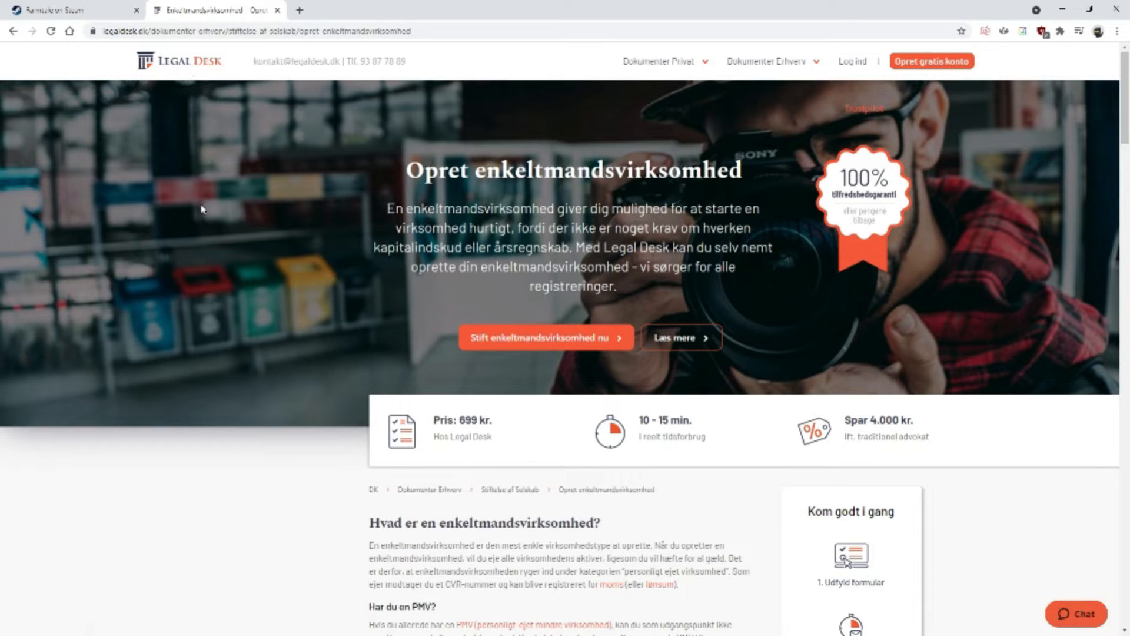
pyautogui.scroll(-4, 436, 315)
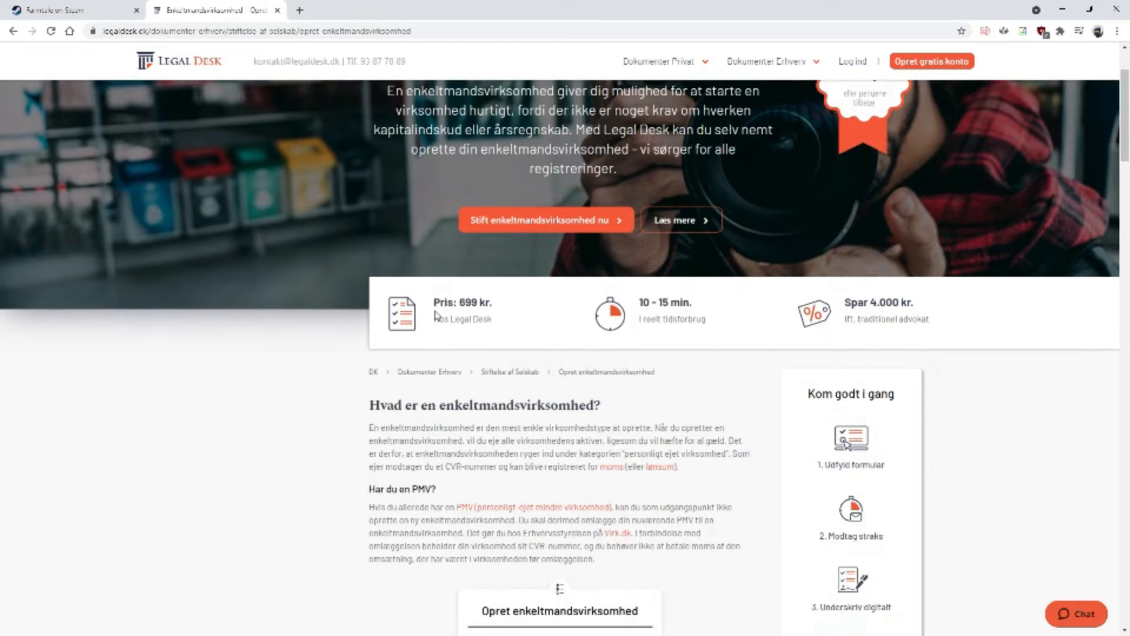
pyautogui.scroll(4, 435, 316)
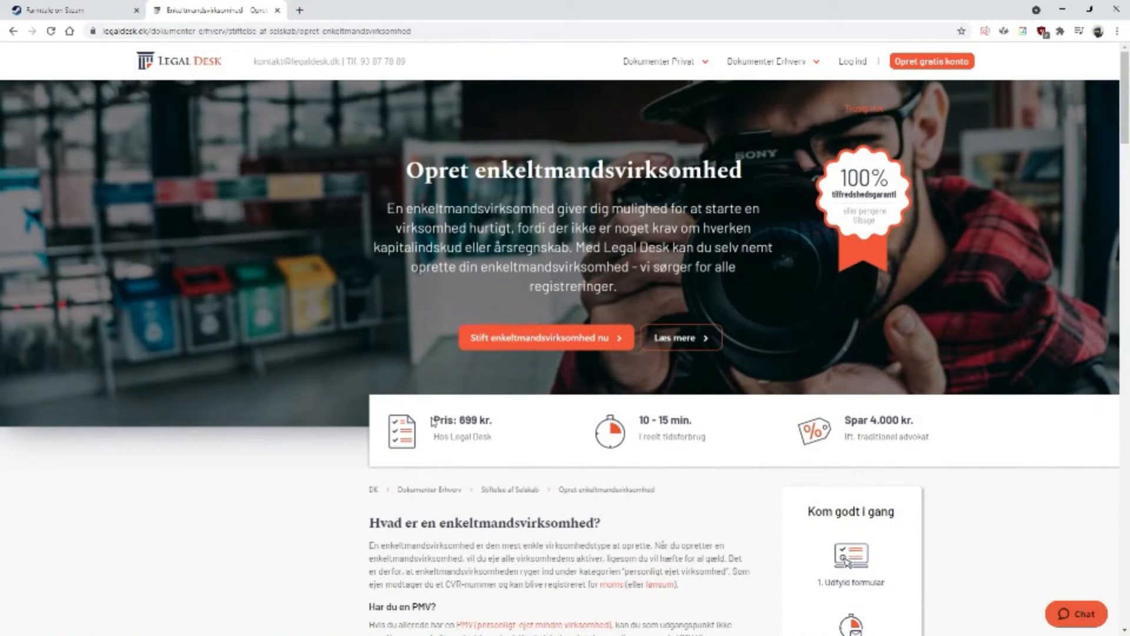
pyautogui.moveTo(433, 421); pyautogui.dragTo(496, 420)
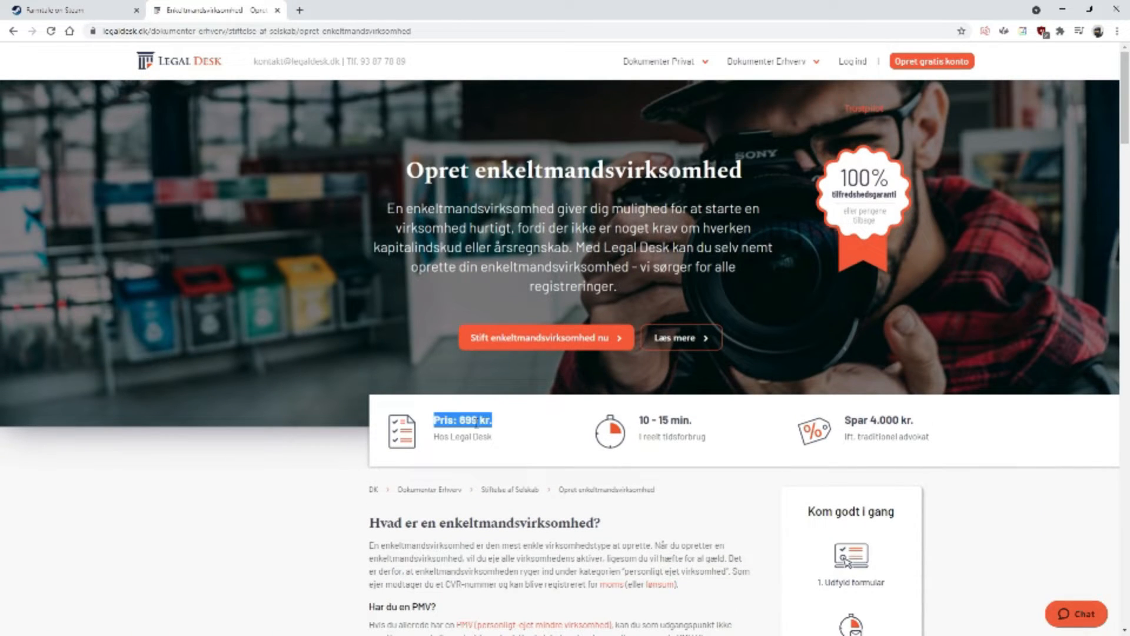
pyautogui.click(436, 421)
pyautogui.moveTo(435, 421); pyautogui.dragTo(499, 424)
pyautogui.moveTo(637, 421); pyautogui.dragTo(701, 421)
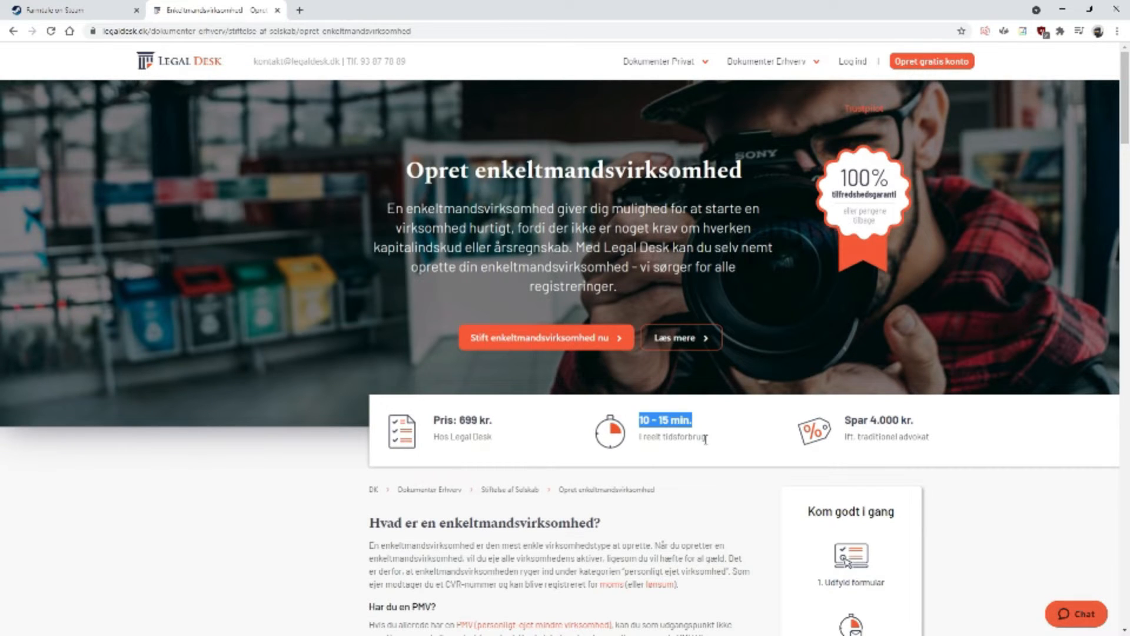
# Examine the Legal Desk registration steps, the CVR number confirmation and the comparison table of company types
pyautogui.scroll(-1, 667, 421)
pyautogui.scroll(-6, 668, 421)
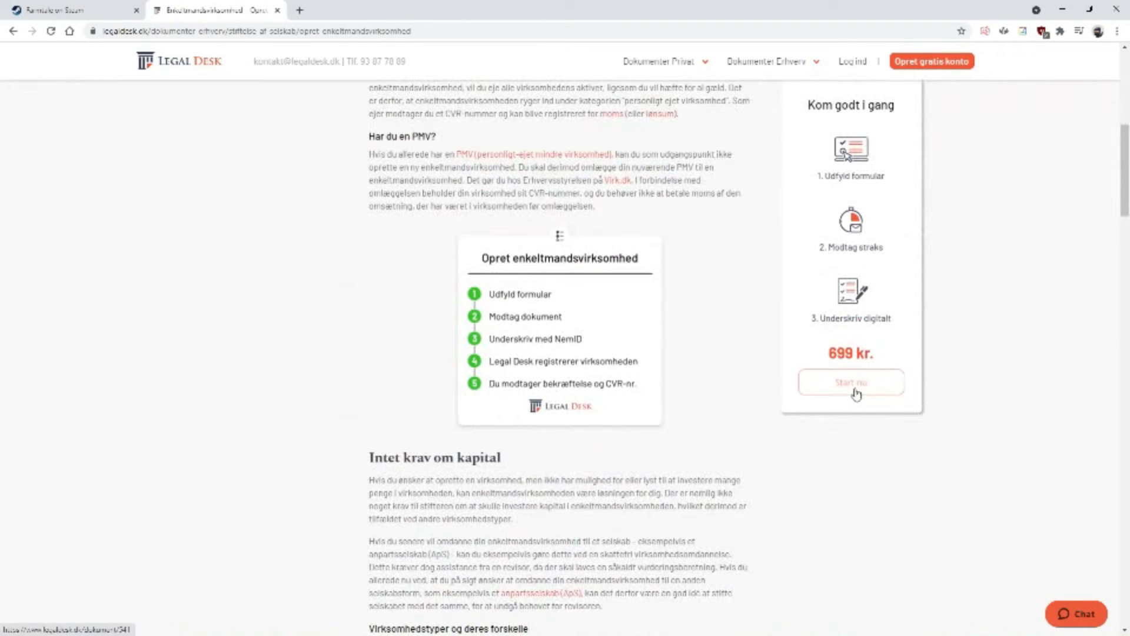
pyautogui.scroll(7, 897, 276)
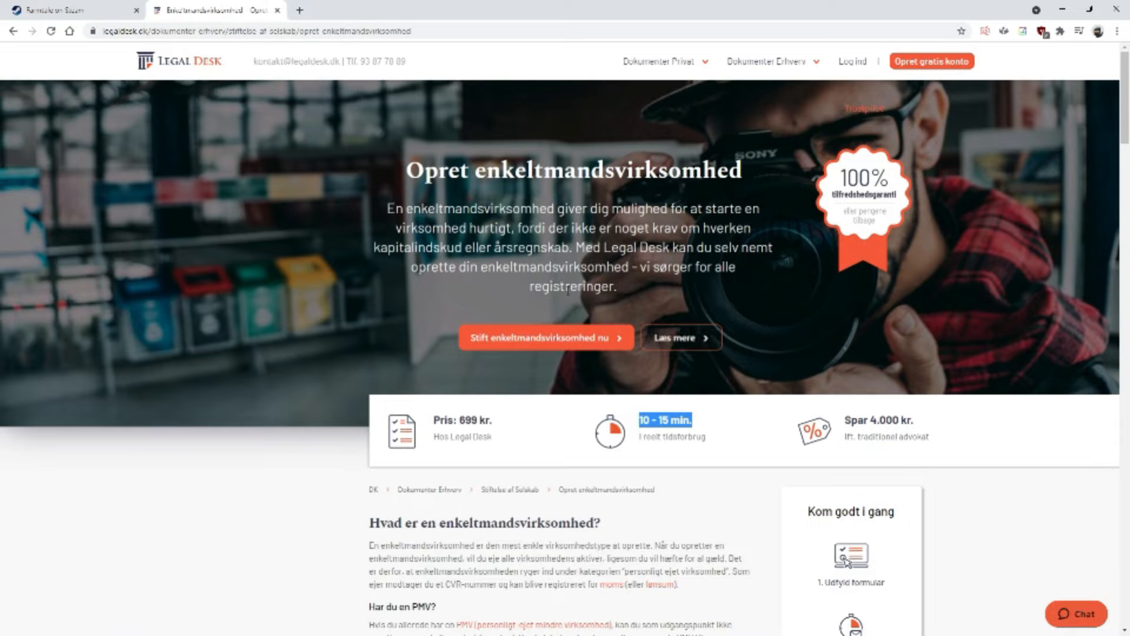
pyautogui.scroll(-7, 333, 349)
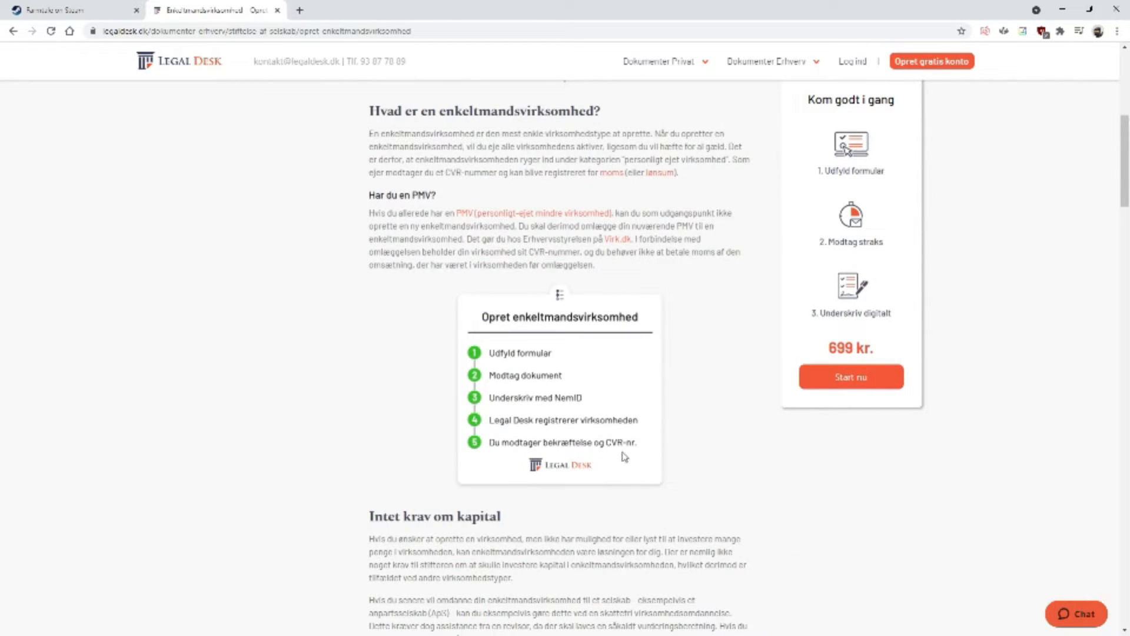
pyautogui.moveTo(605, 447); pyautogui.dragTo(633, 439)
pyautogui.scroll(-7, 630, 438)
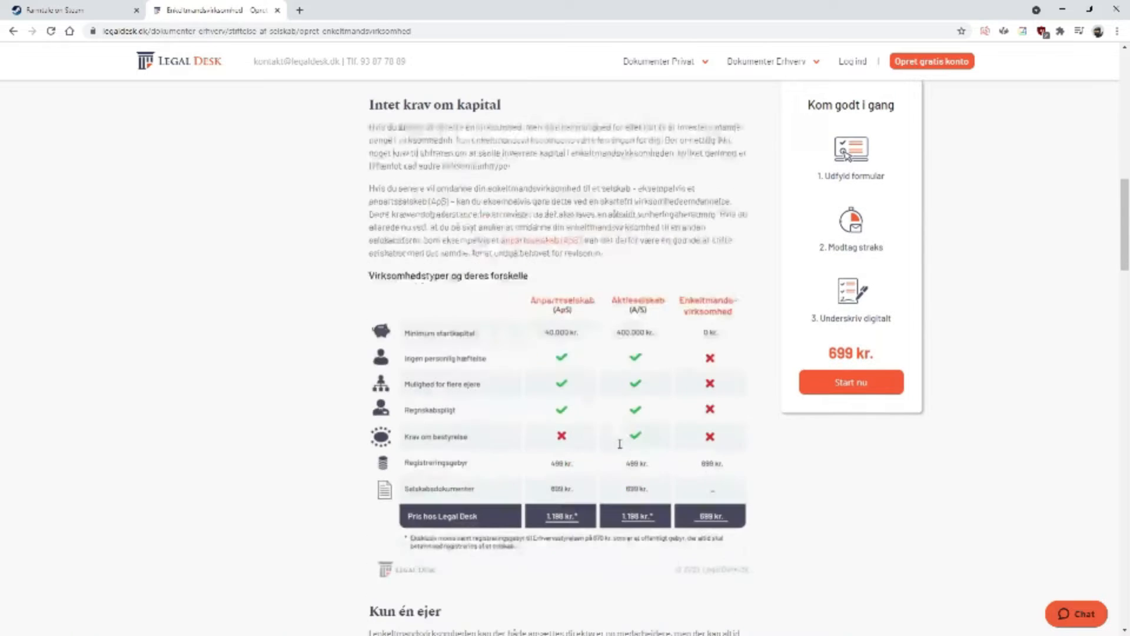
pyautogui.scroll(-4, 589, 207)
pyautogui.scroll(5, 732, 336)
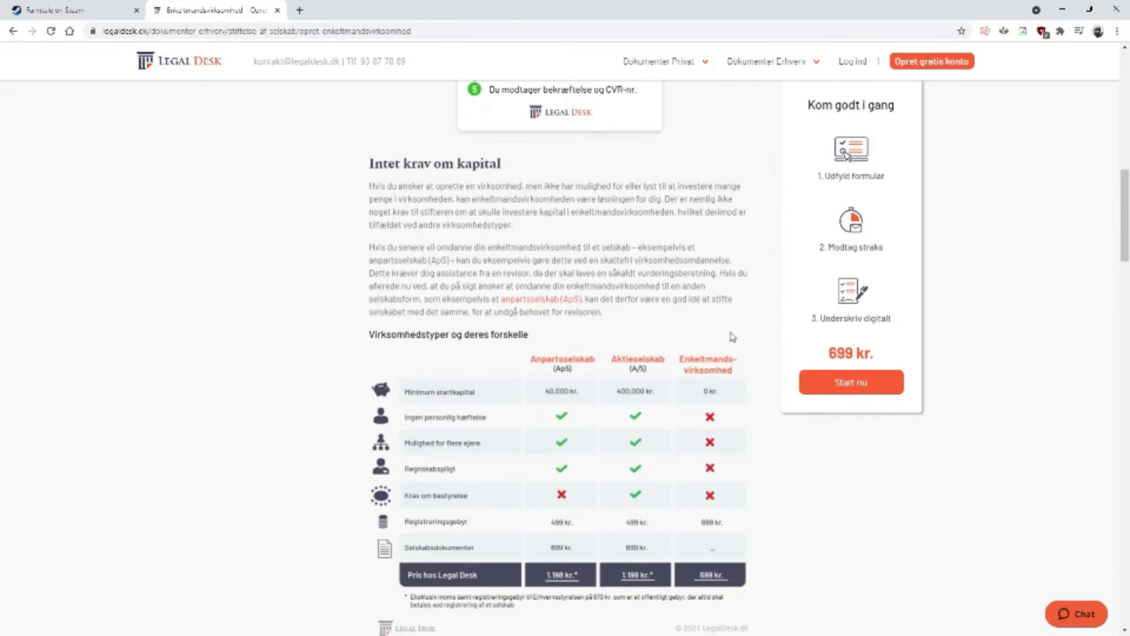
pyautogui.scroll(2, 517, 259)
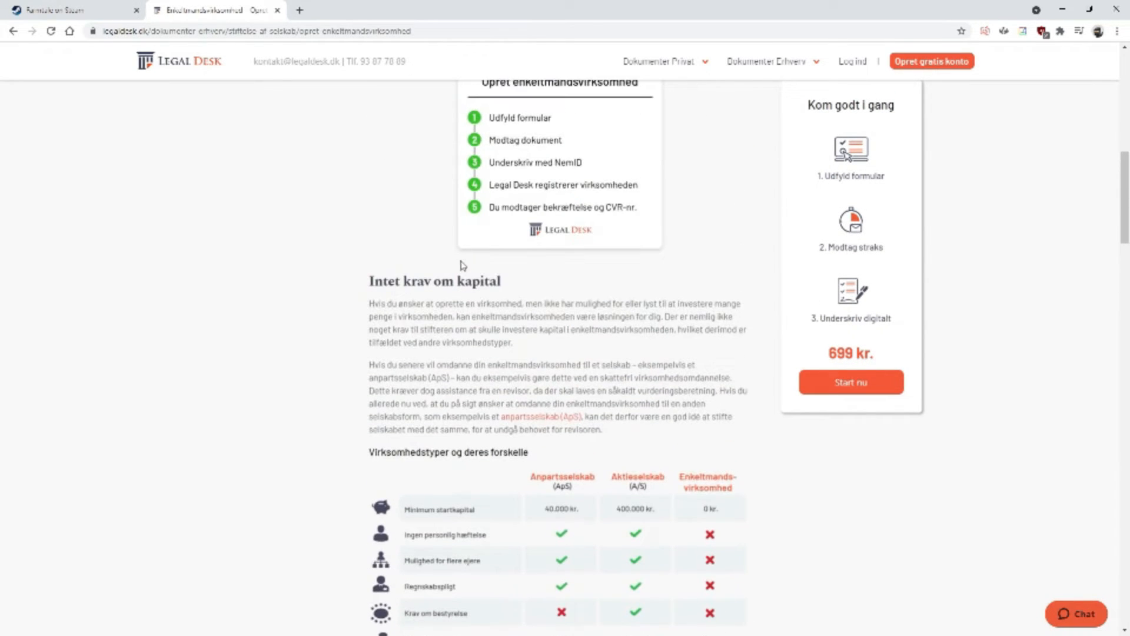
pyautogui.scroll(3, 405, 248)
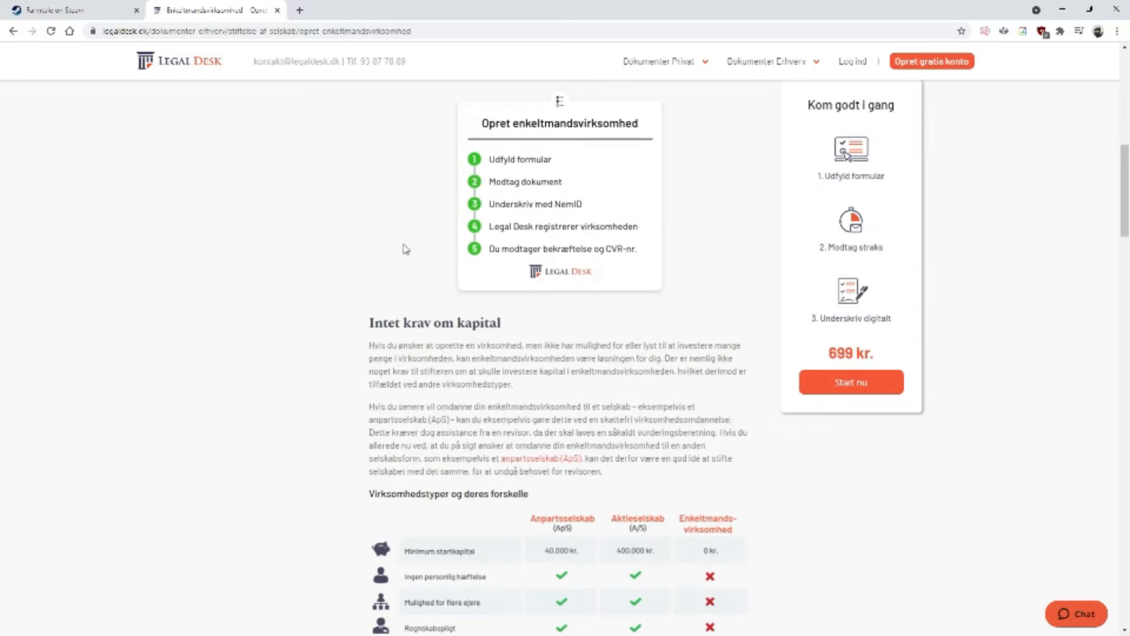
pyautogui.scroll(8, 404, 248)
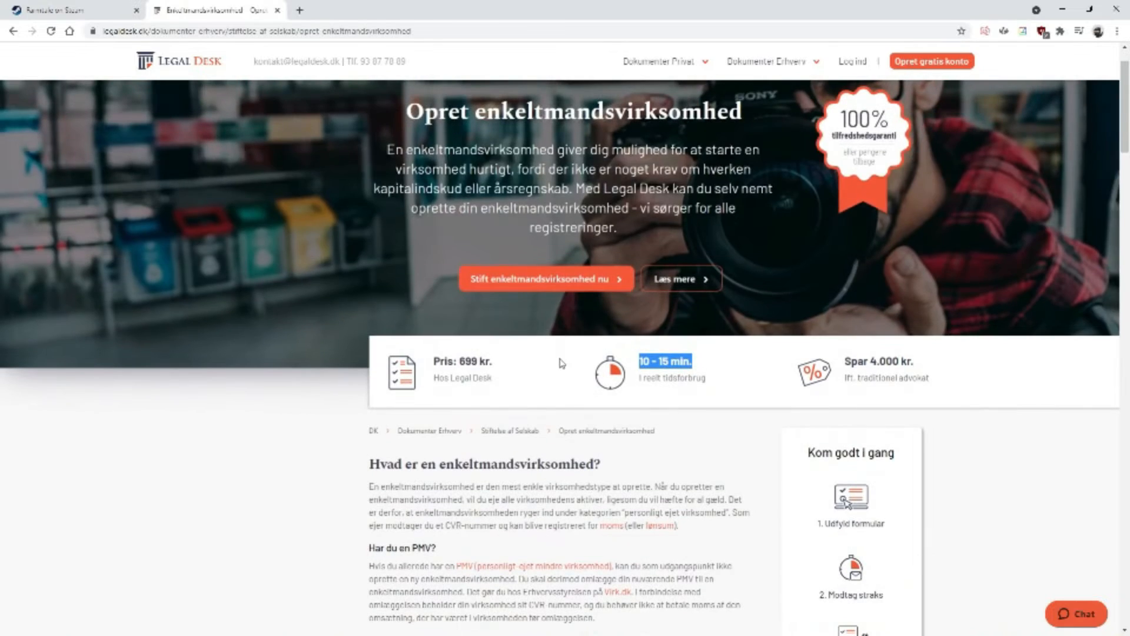
pyautogui.click(562, 370)
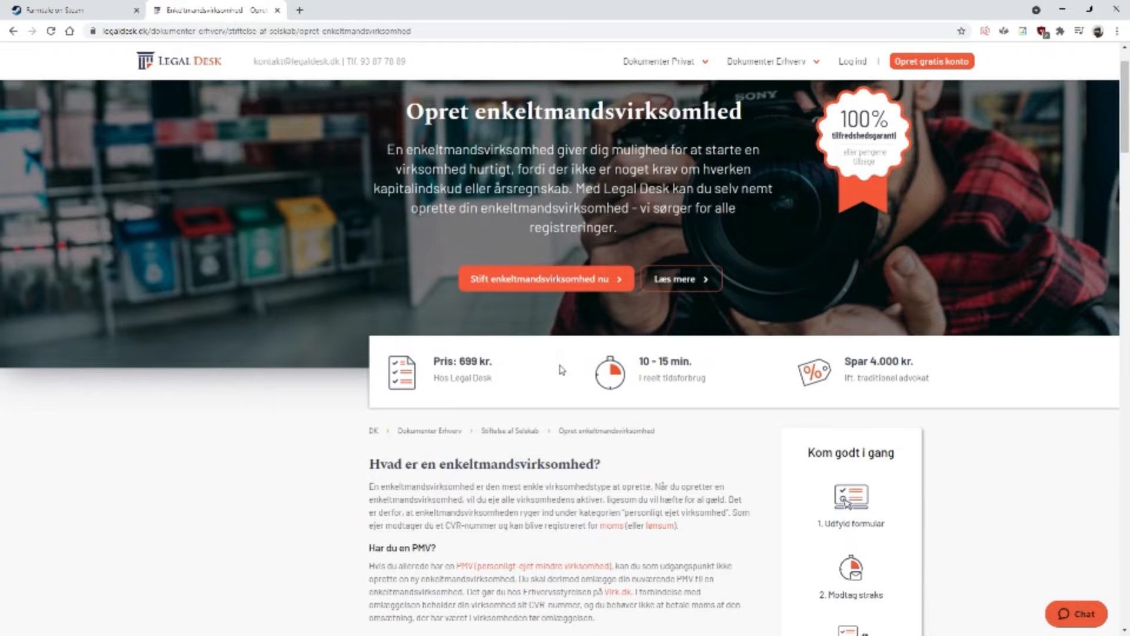
# Review the introduction of the Legal Desk sole proprietorship page and go back to the Farmtale Steam page
pyautogui.scroll(1, 562, 369)
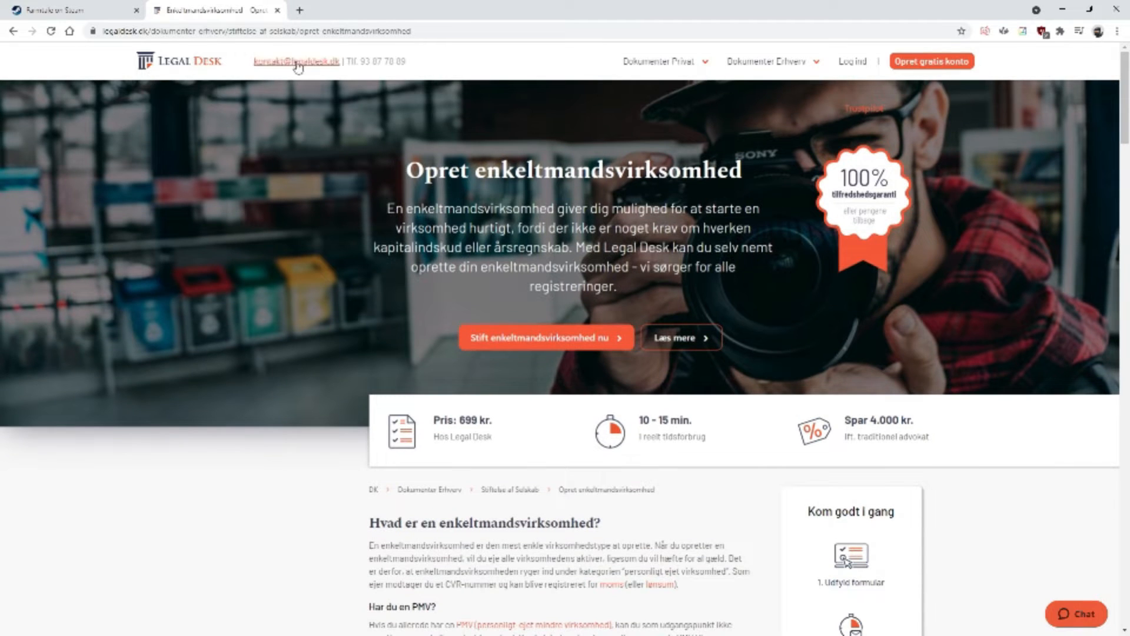
pyautogui.moveTo(375, 169); pyautogui.dragTo(735, 211)
pyautogui.click(764, 322)
pyautogui.click(98, 5)
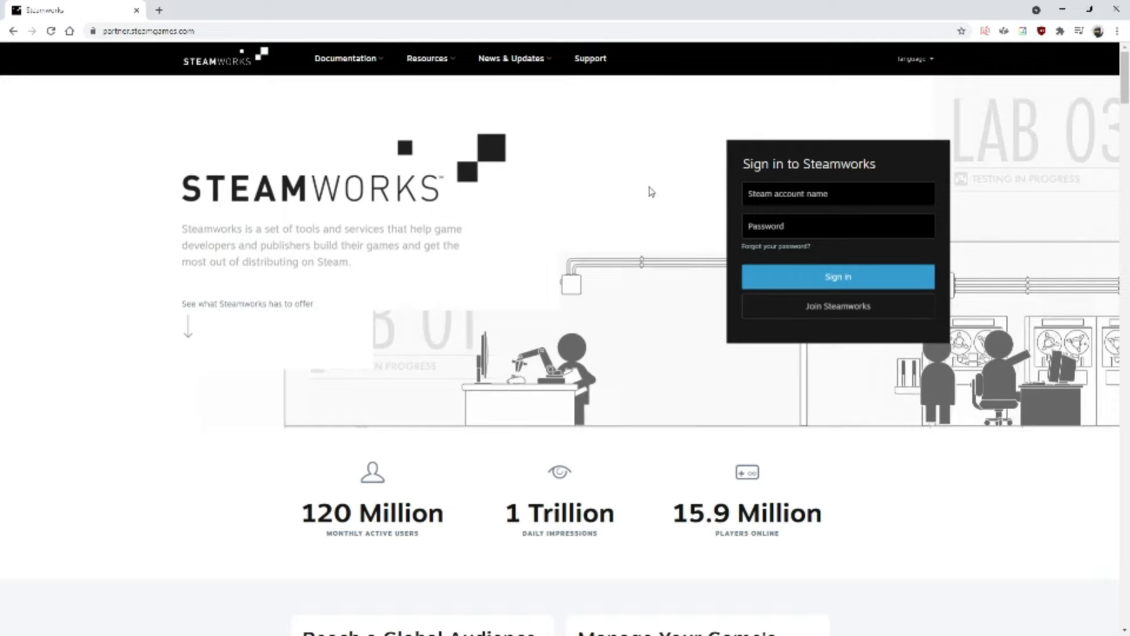
# Sign in to Steamworks with the Steam account name and the account password
pyautogui.click(838, 194)
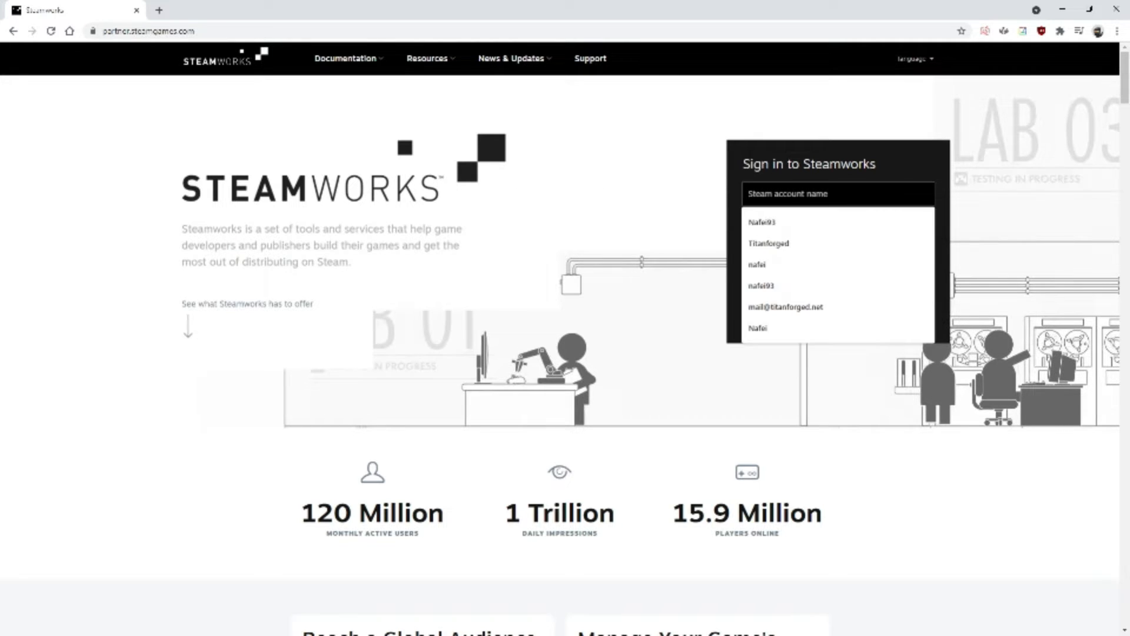
pyautogui.write('MaldandBald')
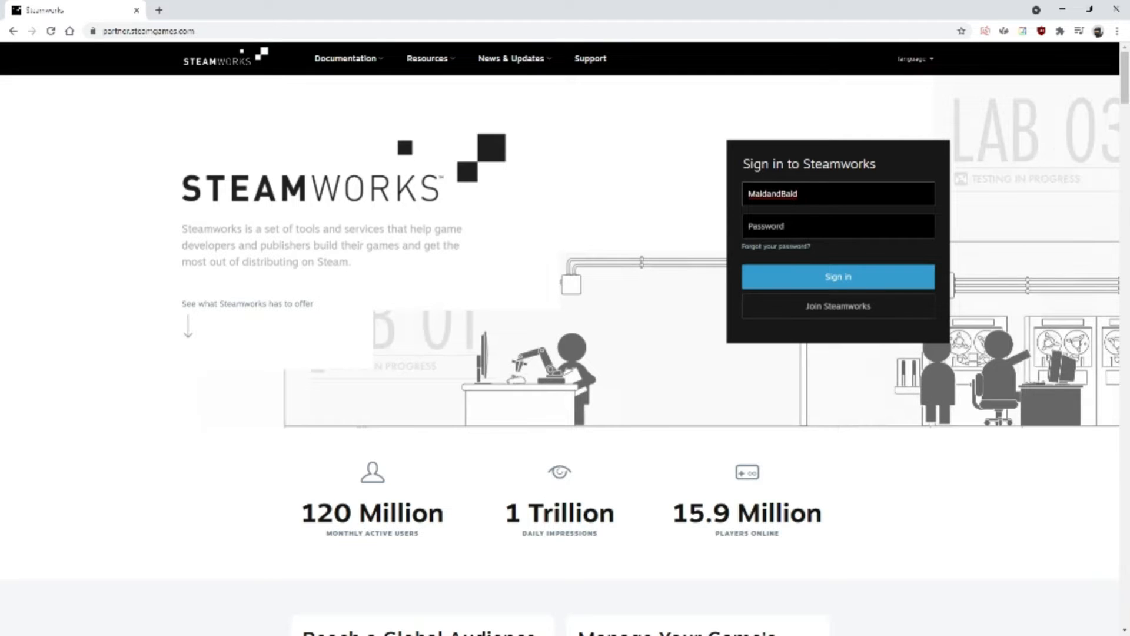
pyautogui.hotkey('alt', 'Tab')
pyautogui.click(798, 229)
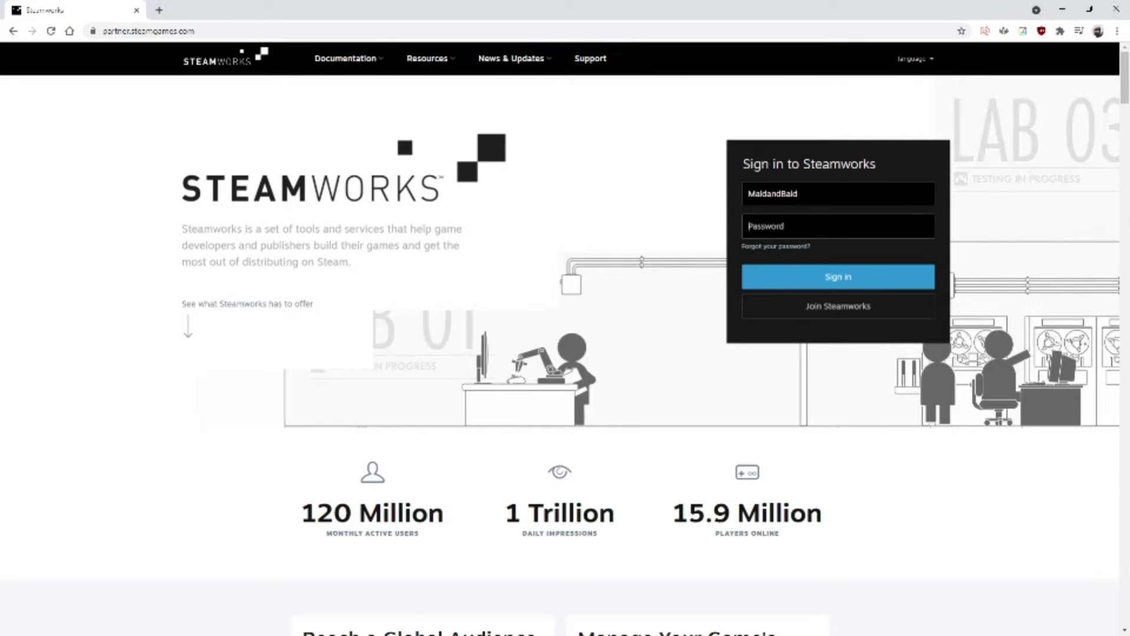
pyautogui.hotkey('ctrl', 'v')
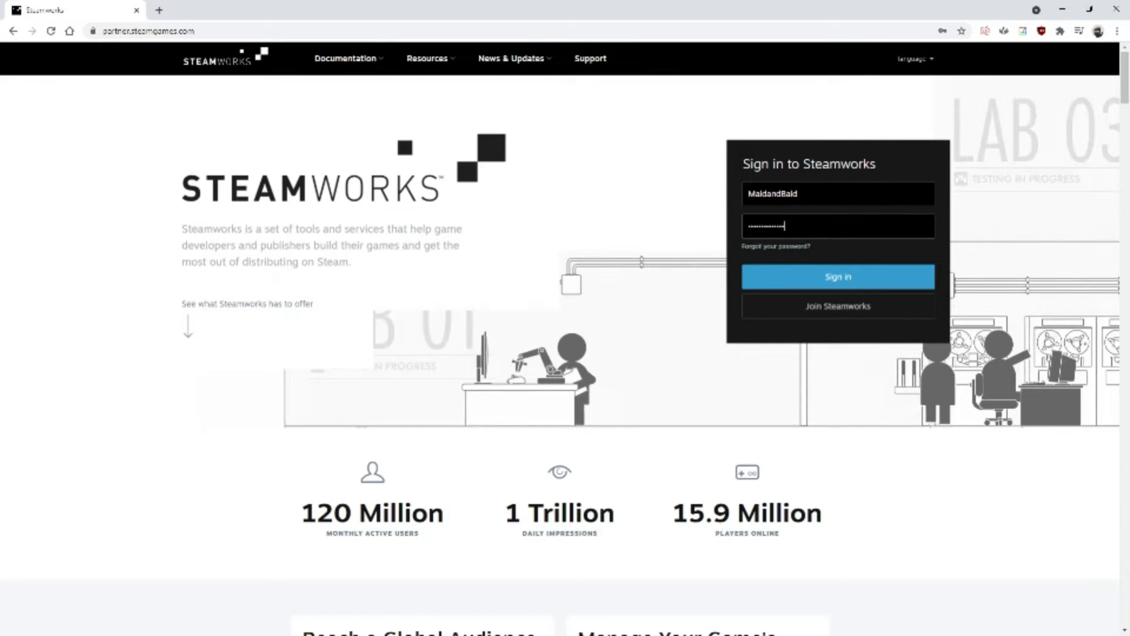
pyautogui.click(800, 286)
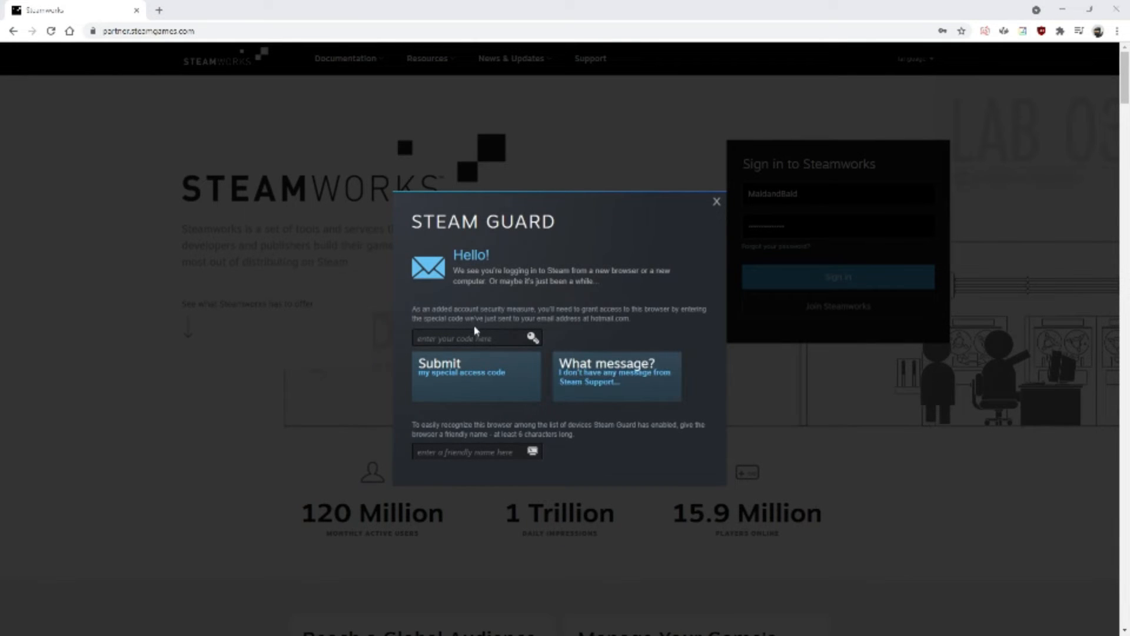
# Enter and submit the Steam Guard access code, proceed to the Steamworks dashboard and dismiss the offer to save the password
pyautogui.click(466, 338)
pyautogui.click(466, 338)
pyautogui.click(452, 362)
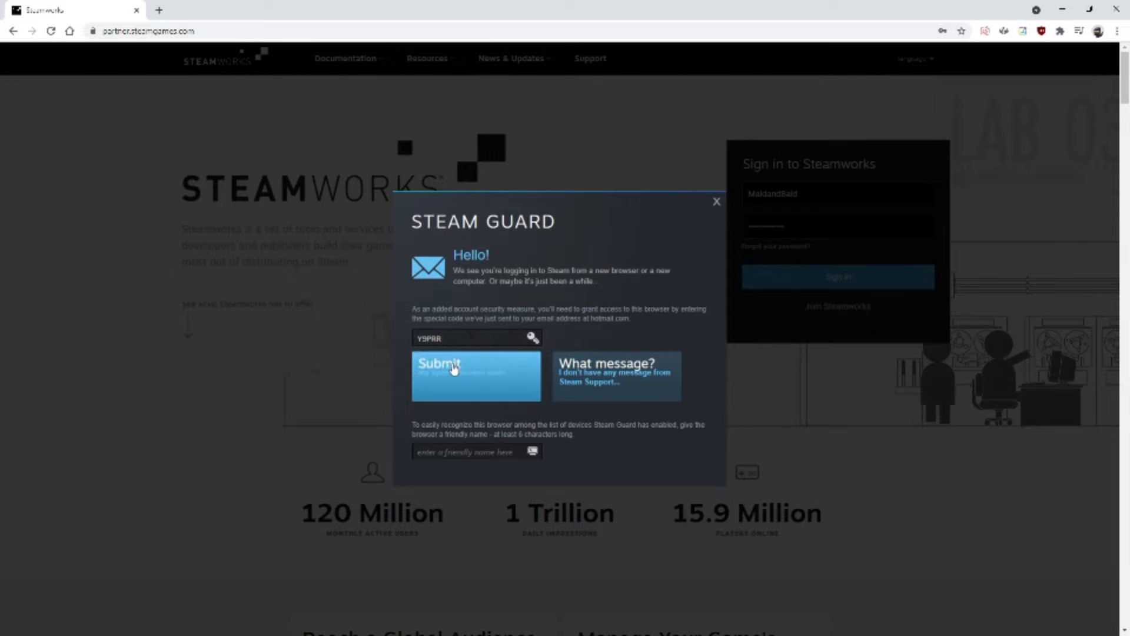
pyautogui.click(450, 370)
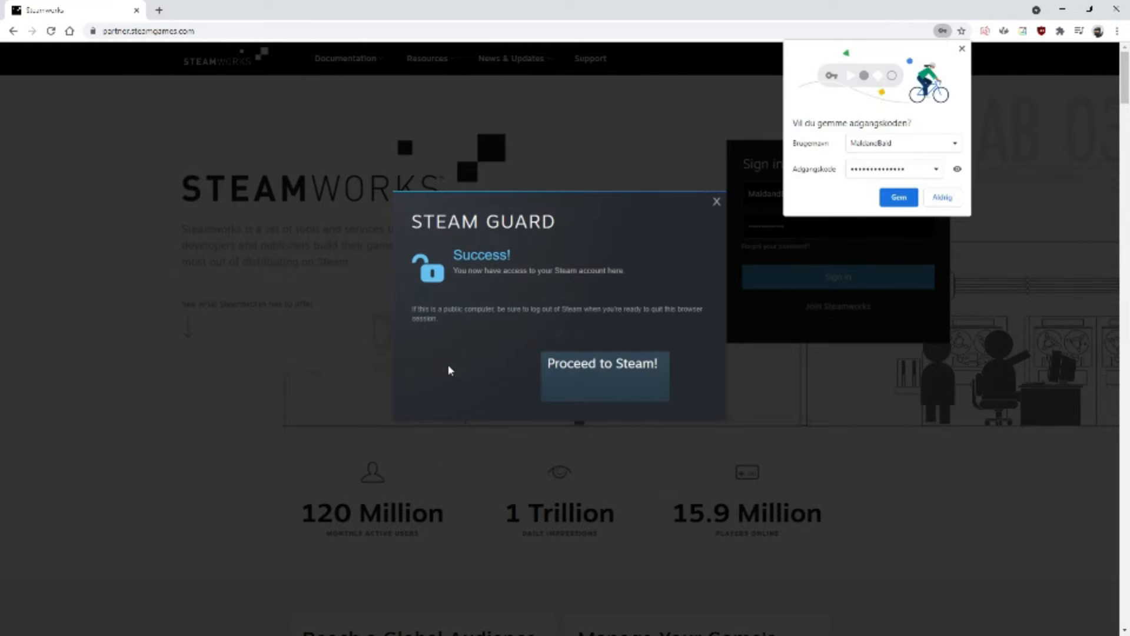
pyautogui.click(591, 371)
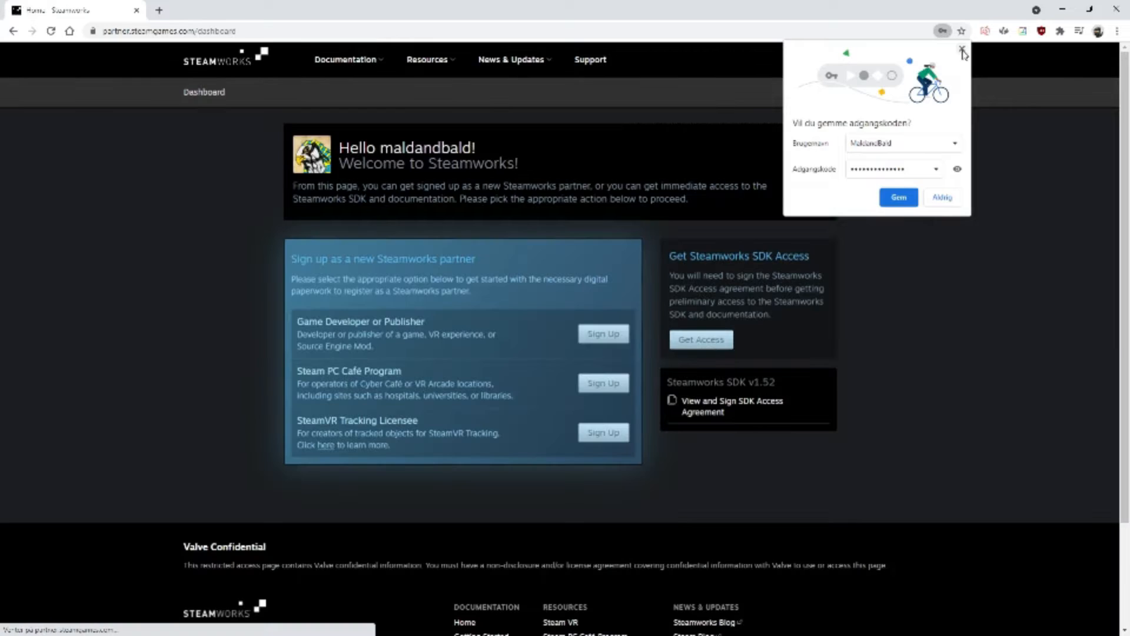
pyautogui.click(961, 49)
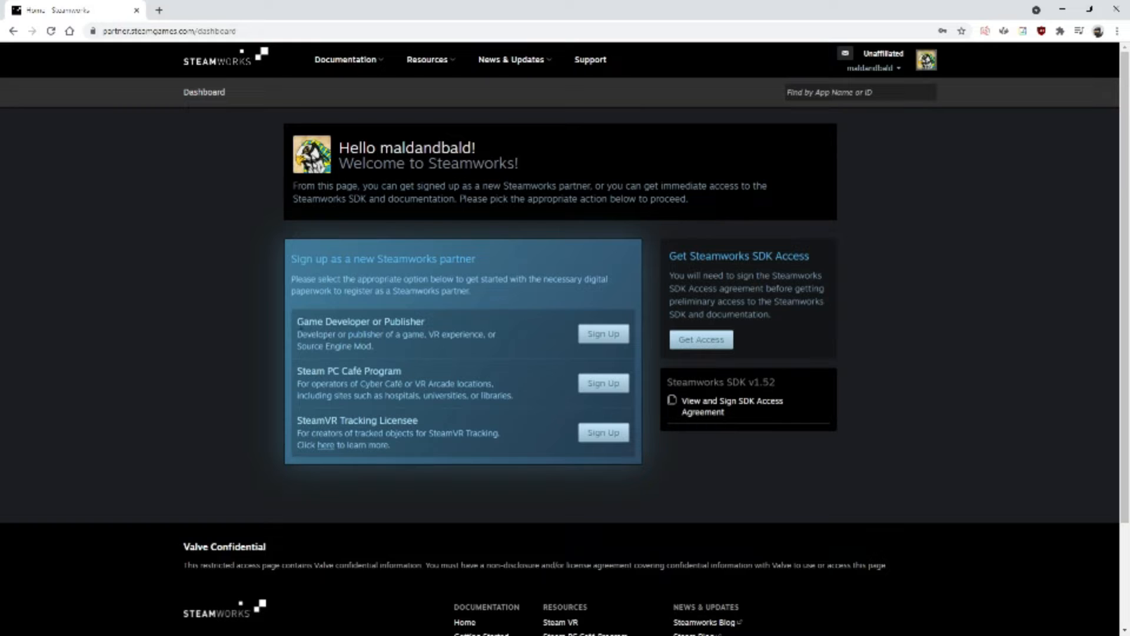
# Start the Steamworks partner sign-up for Game Developer or Publisher
pyautogui.moveTo(299, 321); pyautogui.dragTo(424, 318)
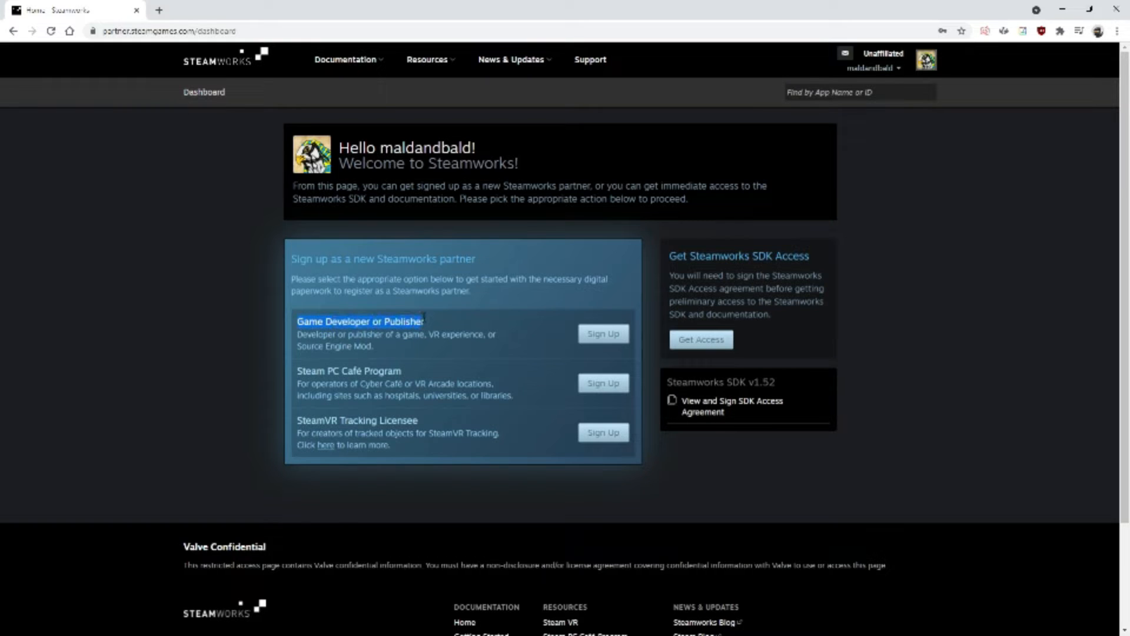
pyautogui.click(443, 345)
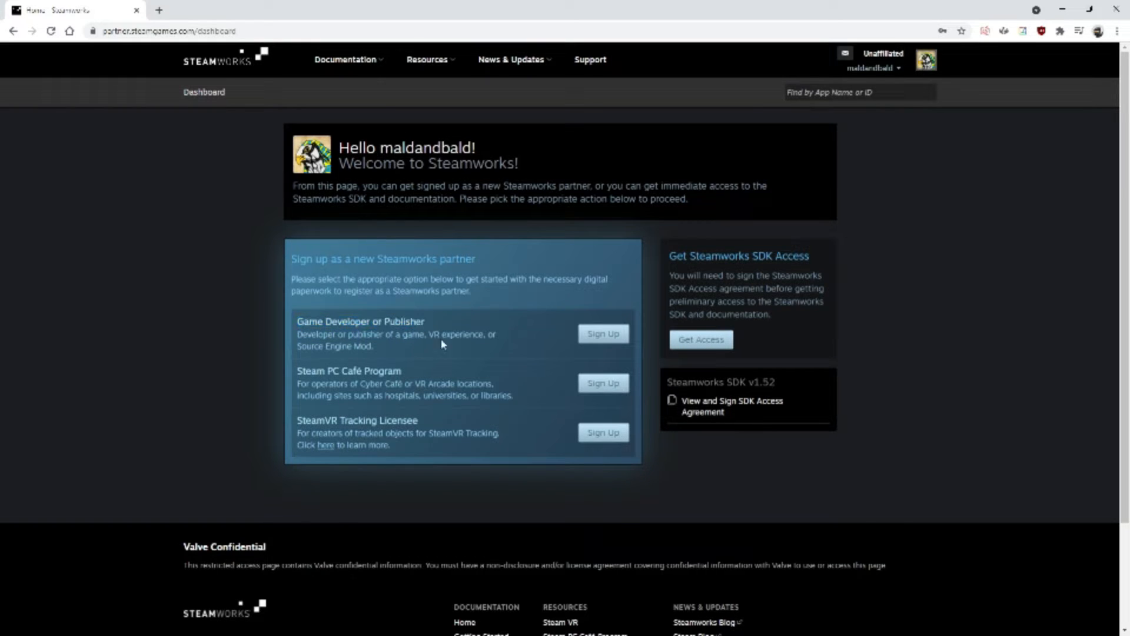
pyautogui.click(602, 341)
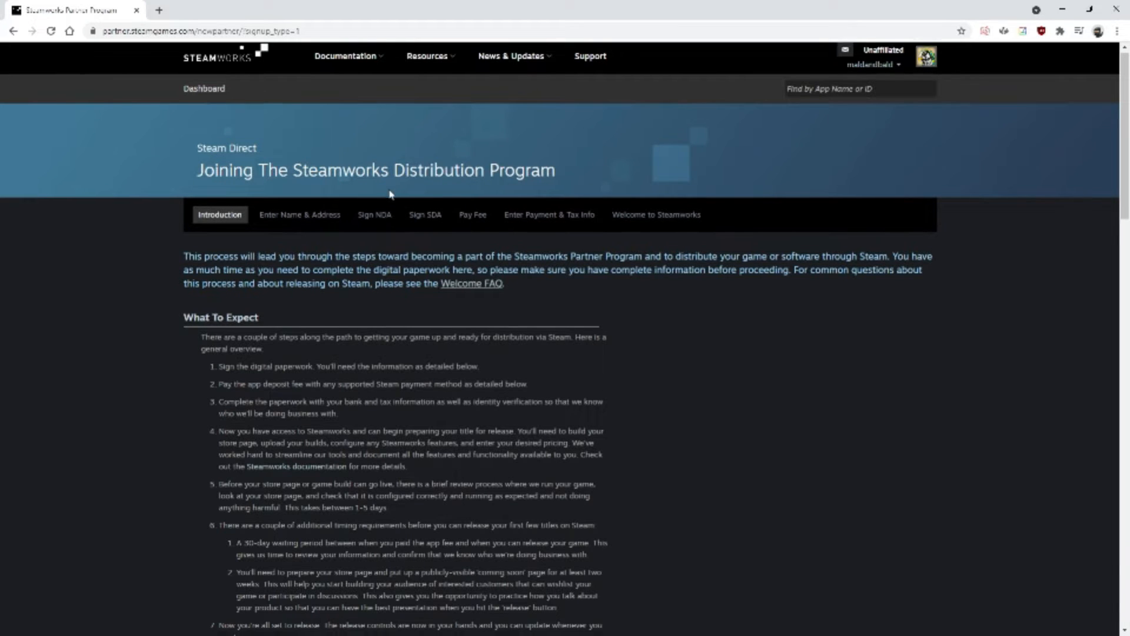
# Skim the whole introduction page of the Steamworks Distribution Program
pyautogui.scroll(-2, 392, 191)
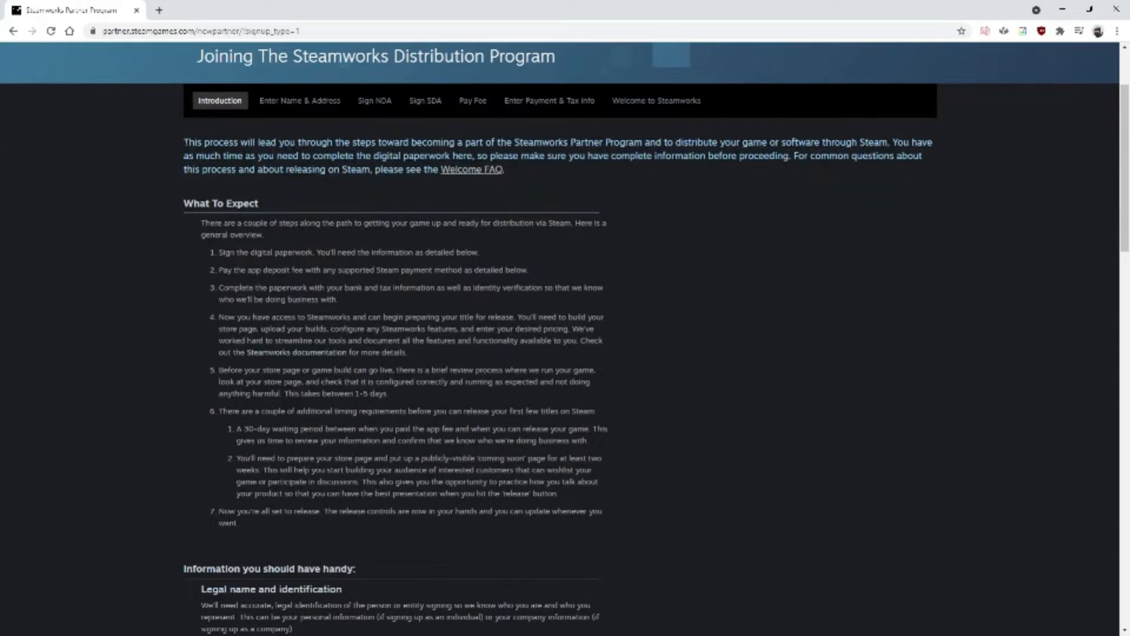
pyautogui.moveTo(184, 145); pyautogui.dragTo(411, 358)
pyautogui.click(411, 358)
pyautogui.scroll(-20, 295, 199)
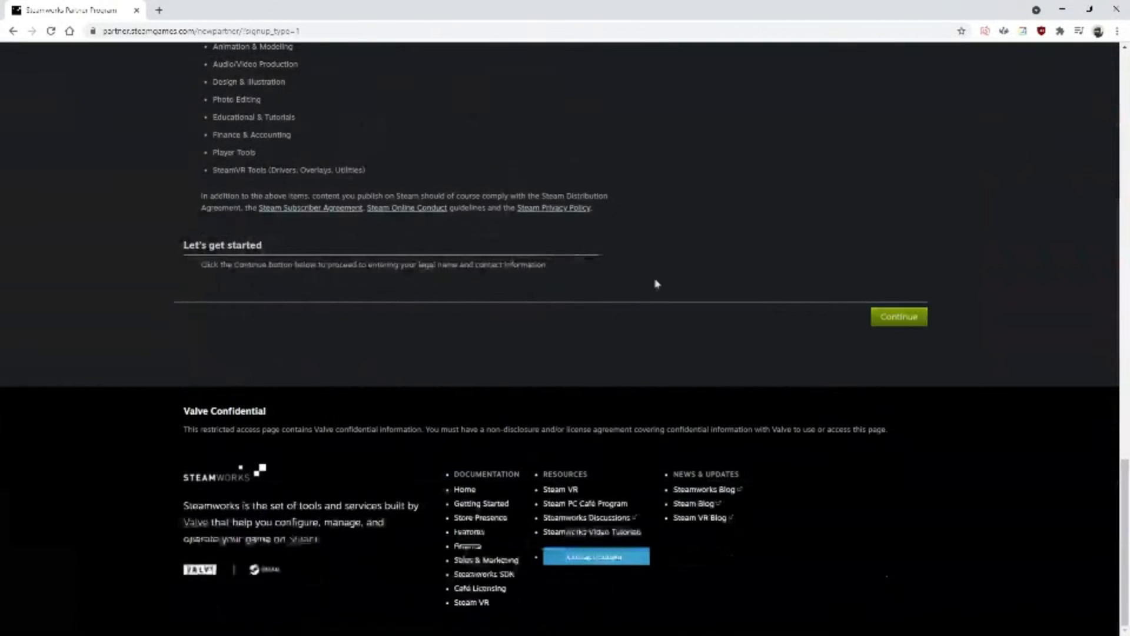
pyautogui.scroll(12, 371, 335)
pyautogui.scroll(4, 361, 263)
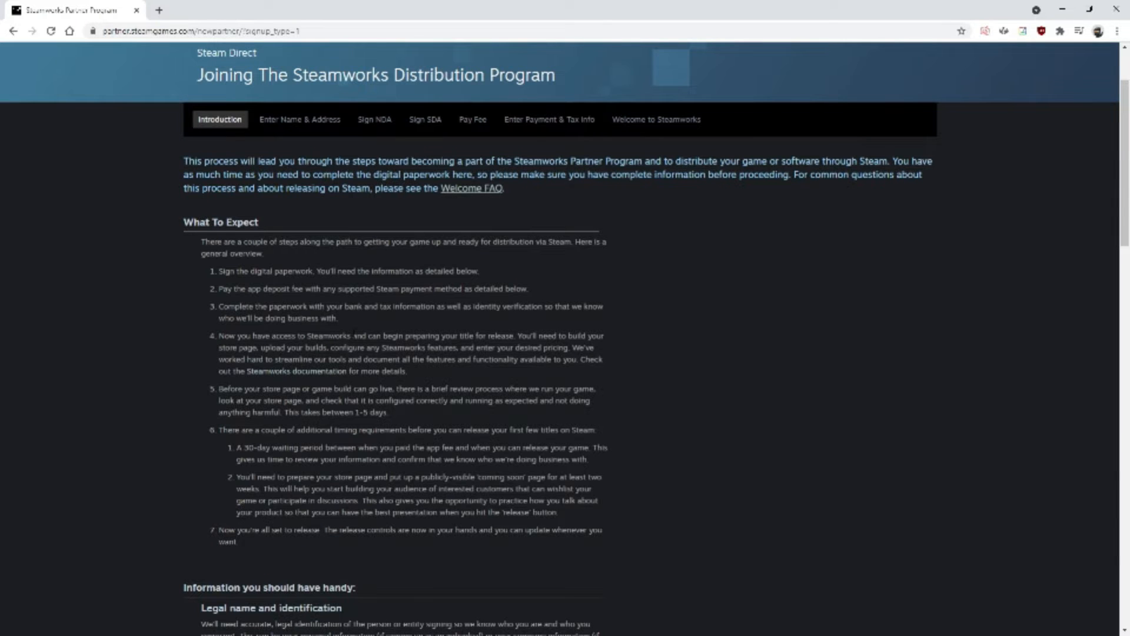
# Examine the What To Expect list of paperwork, fee, review and release timing requirements
pyautogui.moveTo(193, 222); pyautogui.dragTo(456, 272)
pyautogui.scroll(-2, 412, 289)
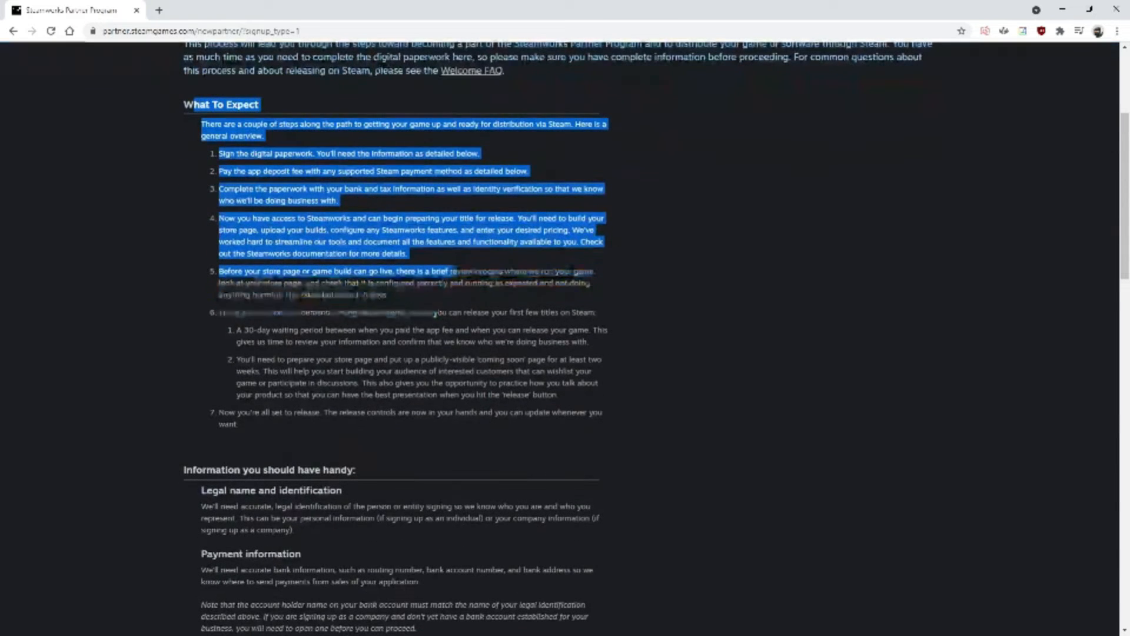
pyautogui.moveTo(435, 315); pyautogui.dragTo(485, 329)
pyautogui.click(486, 329)
pyautogui.scroll(-5, 443, 274)
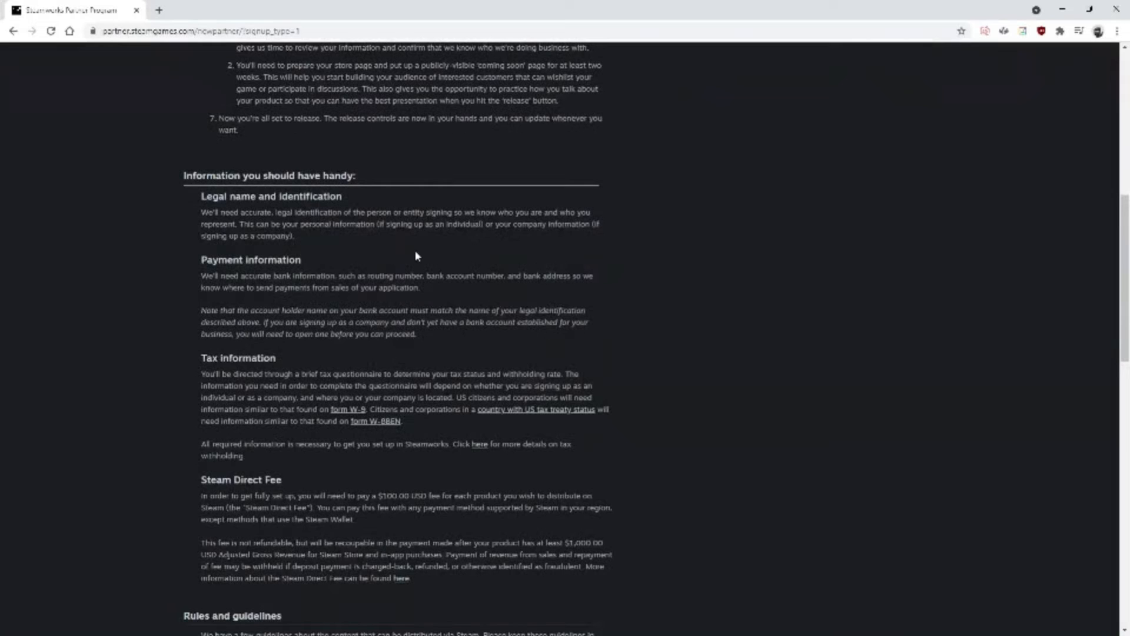
pyautogui.scroll(4, 417, 254)
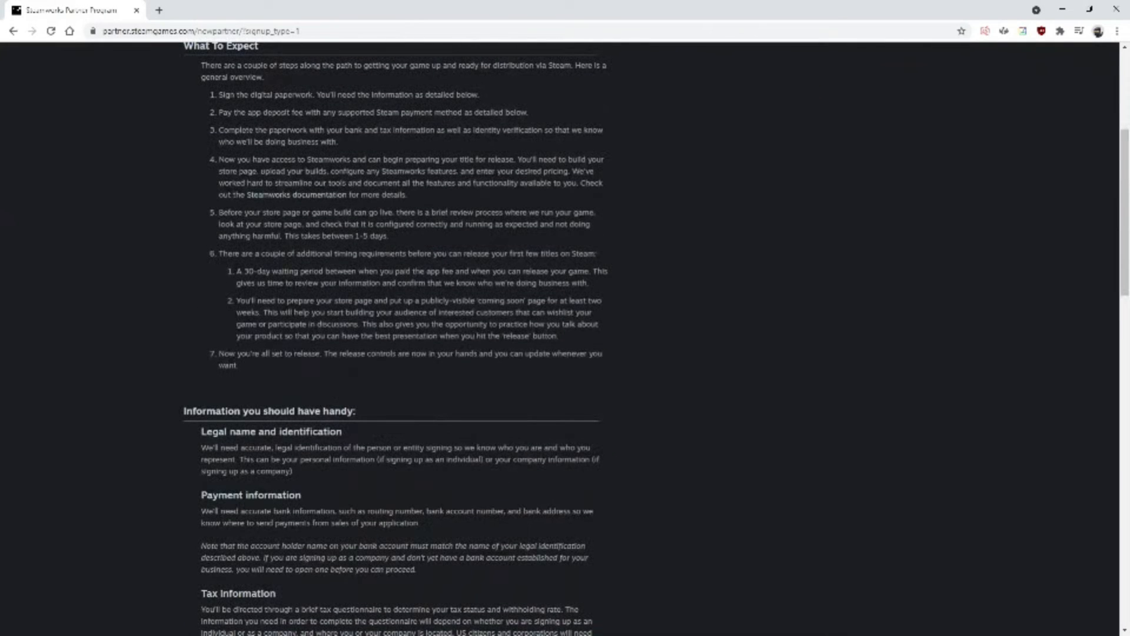
pyautogui.moveTo(207, 160); pyautogui.dragTo(297, 299)
pyautogui.click(298, 299)
# Examine the required legal, payment and tax information, the Steam publishing rules and the accepted types of content
pyautogui.scroll(-5, 296, 297)
pyautogui.moveTo(192, 142); pyautogui.dragTo(373, 316)
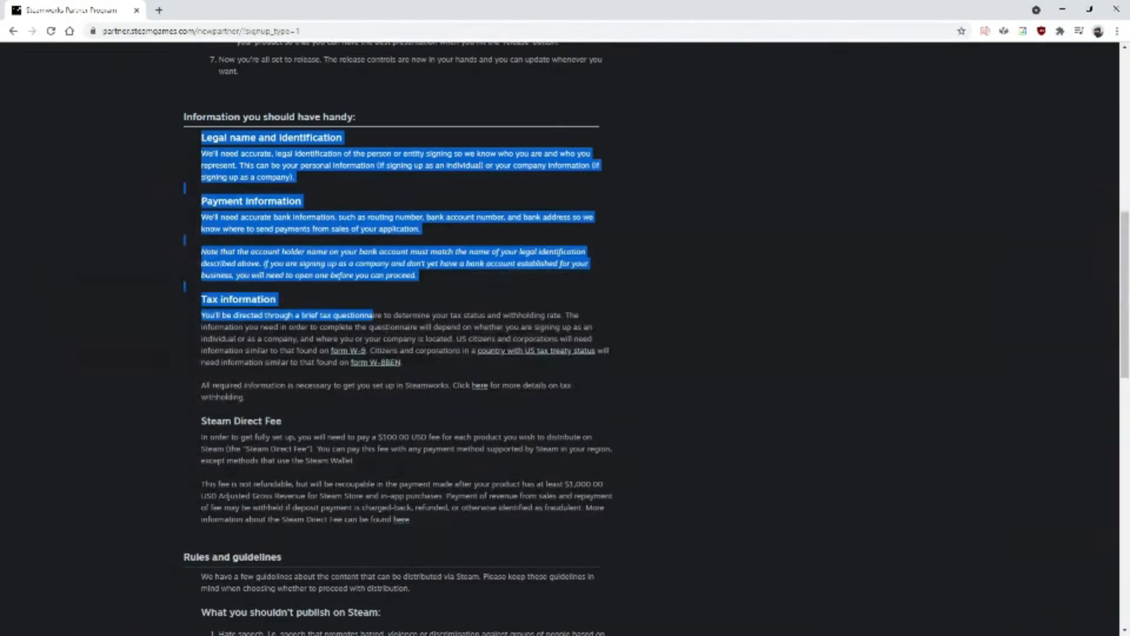
pyautogui.scroll(-4, 480, 394)
pyautogui.click(480, 272)
pyautogui.scroll(-5, 480, 272)
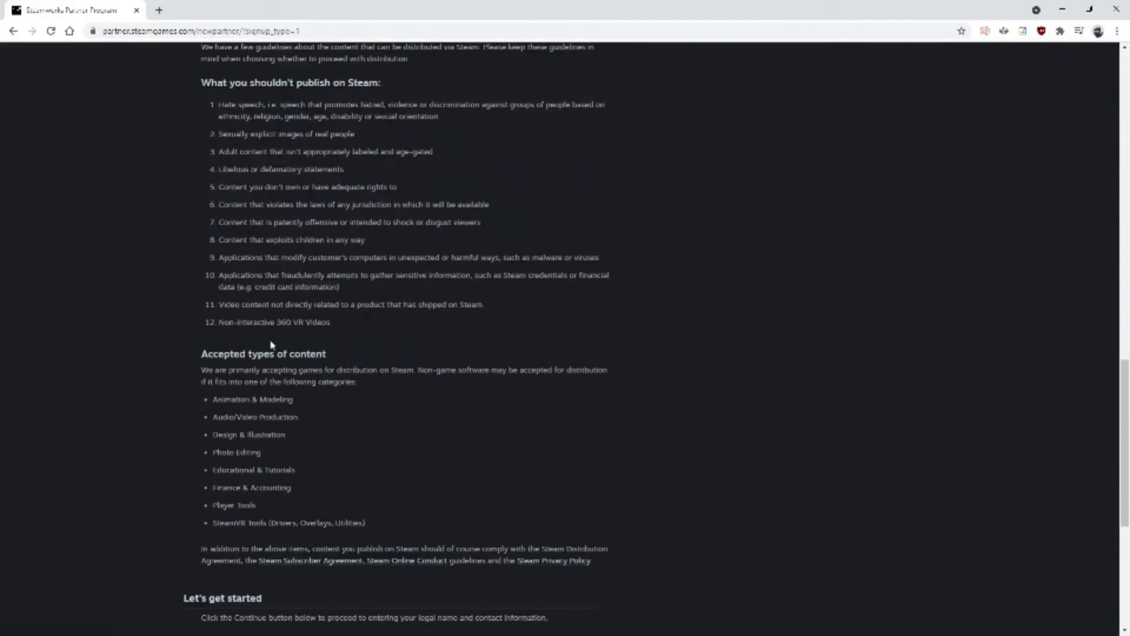
pyautogui.scroll(-4, 416, 273)
pyautogui.scroll(1, 416, 272)
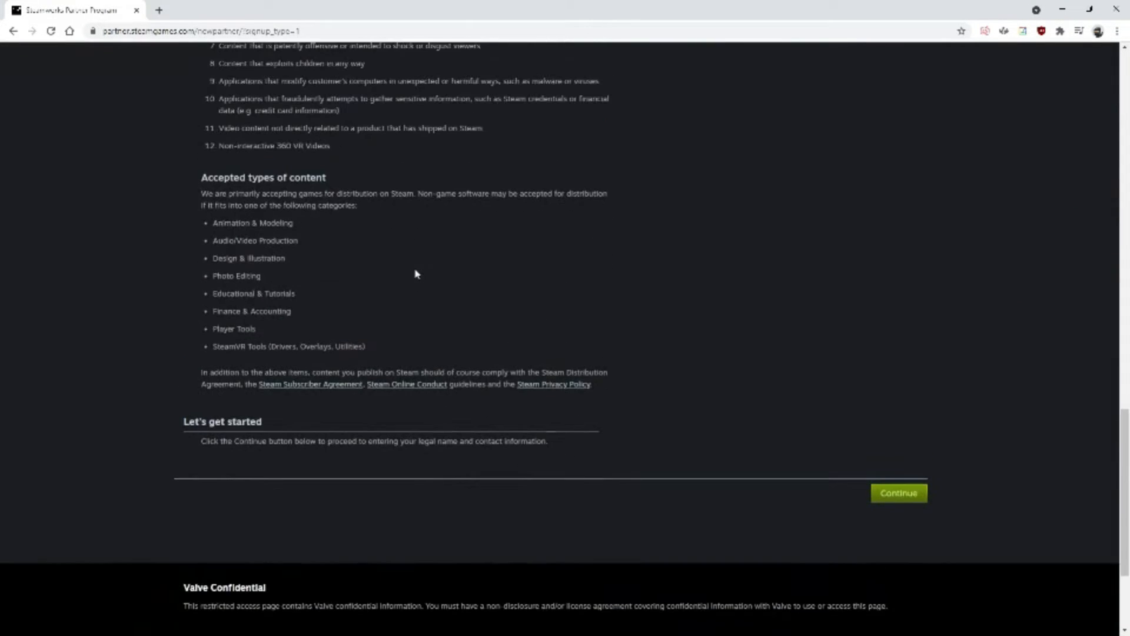
pyautogui.moveTo(200, 176); pyautogui.dragTo(373, 224)
pyautogui.click(394, 207)
pyautogui.moveTo(213, 226); pyautogui.dragTo(313, 327)
pyautogui.click(315, 329)
# Continue from the introduction to the Legal Name & Address form
pyautogui.scroll(15, 306, 247)
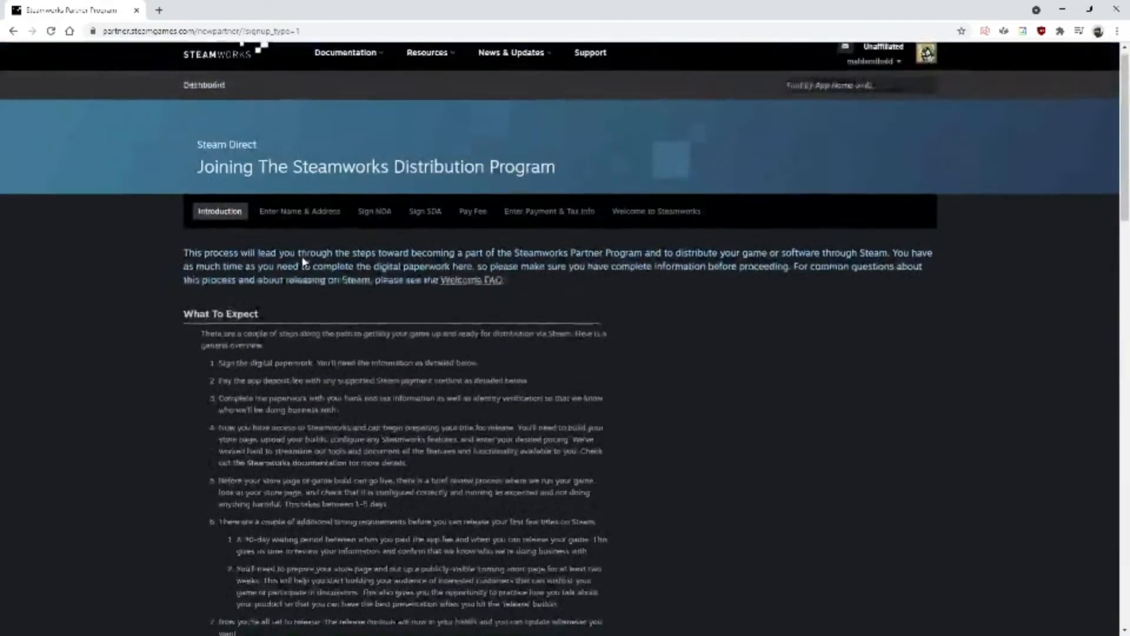
pyautogui.scroll(-18, 304, 262)
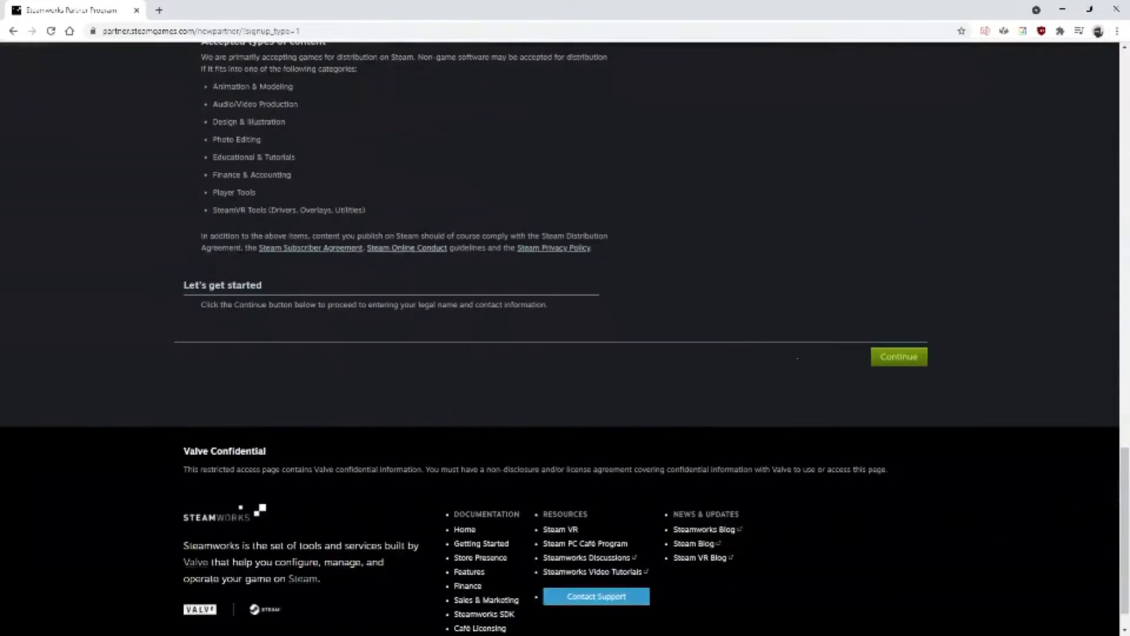
pyautogui.click(895, 361)
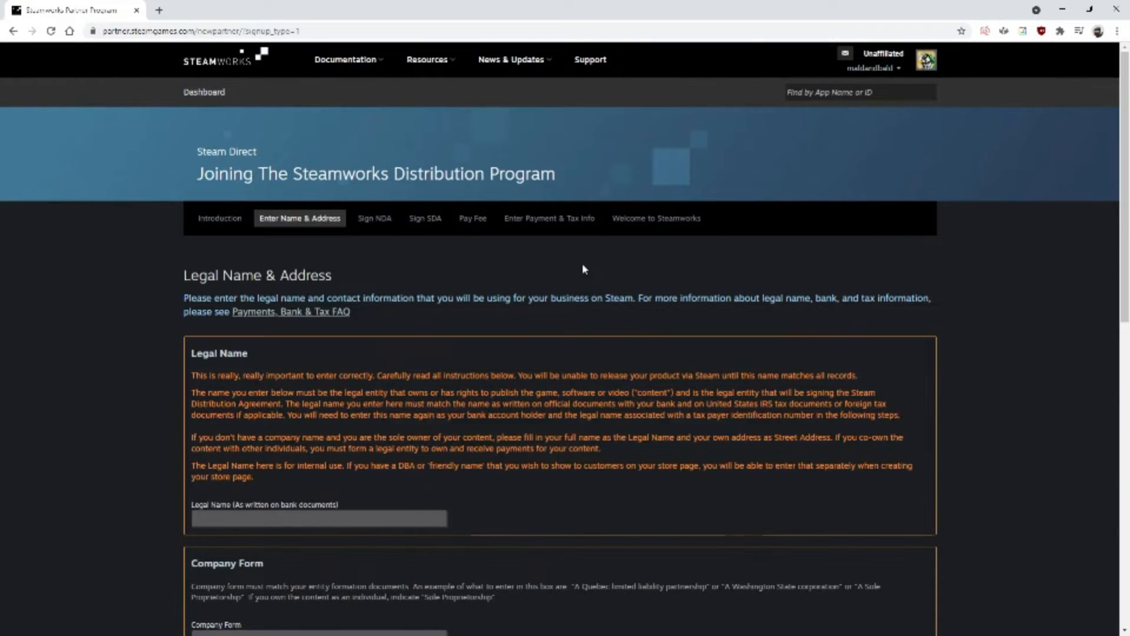
# Look over the Legal Name instructions and the contact fields of the Legal Name & Address form
pyautogui.scroll(-1, 422, 259)
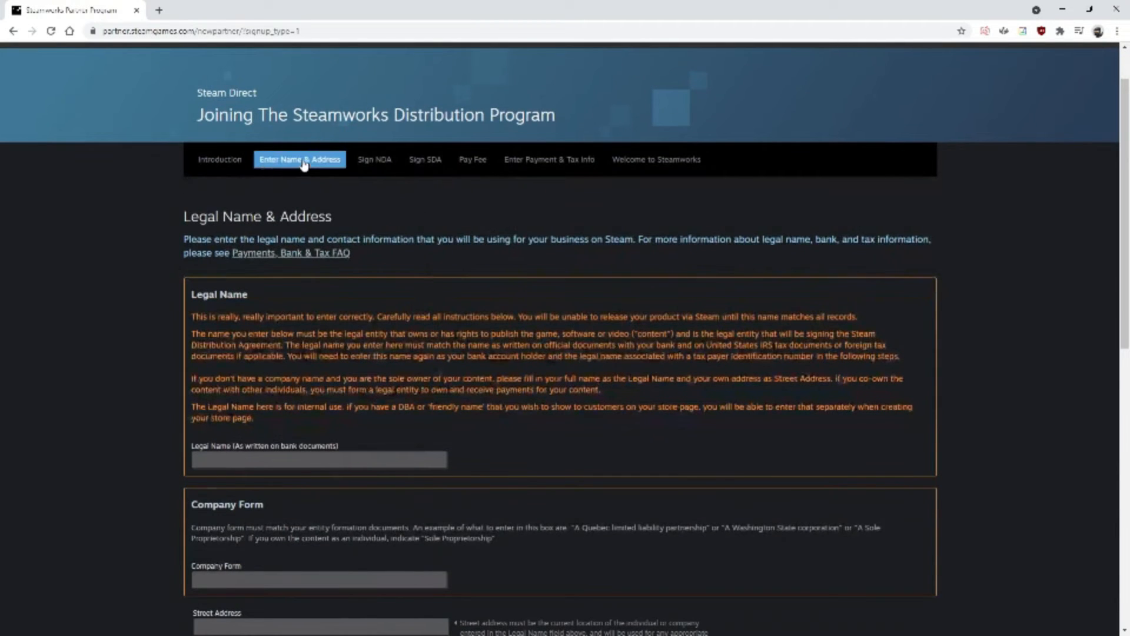
pyautogui.scroll(-5, 176, 208)
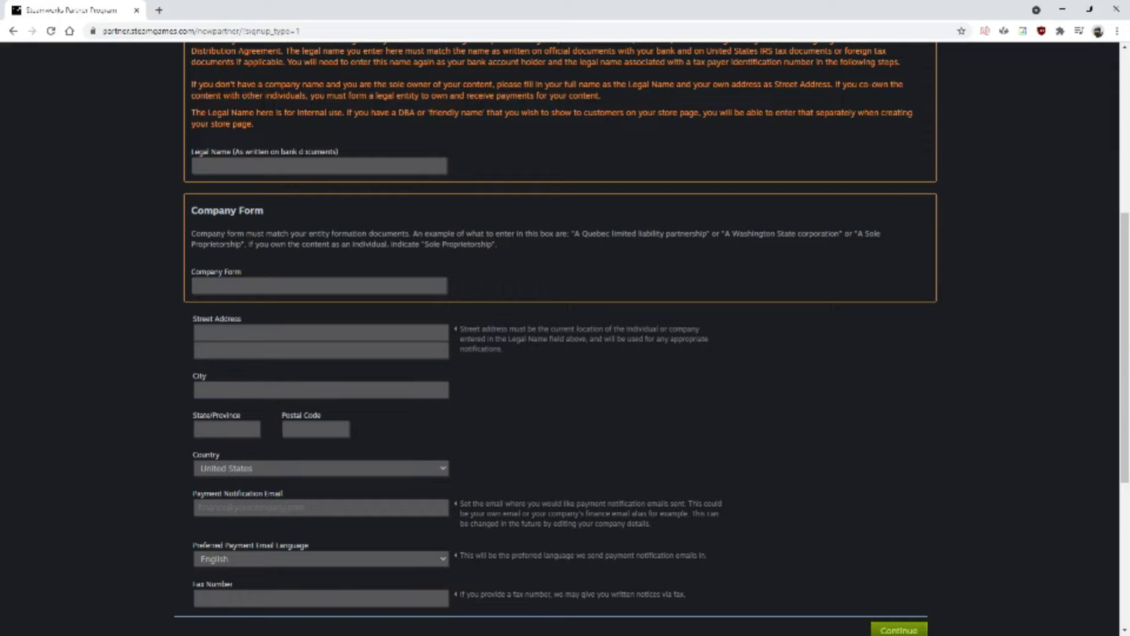
pyautogui.scroll(1, 348, 159)
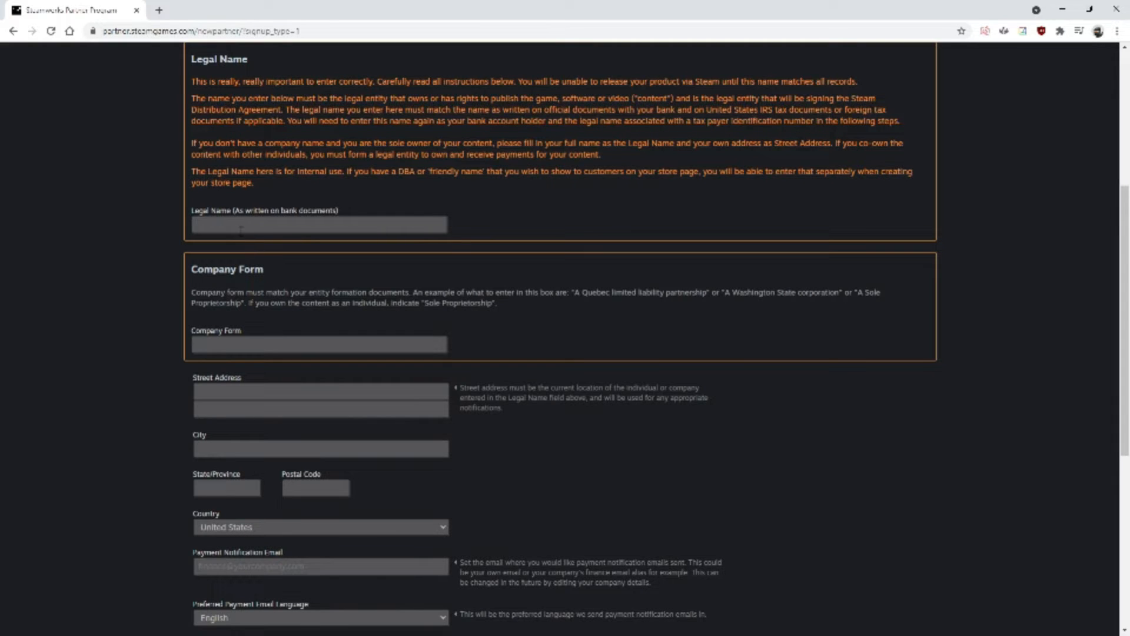
pyautogui.scroll(-2, 241, 229)
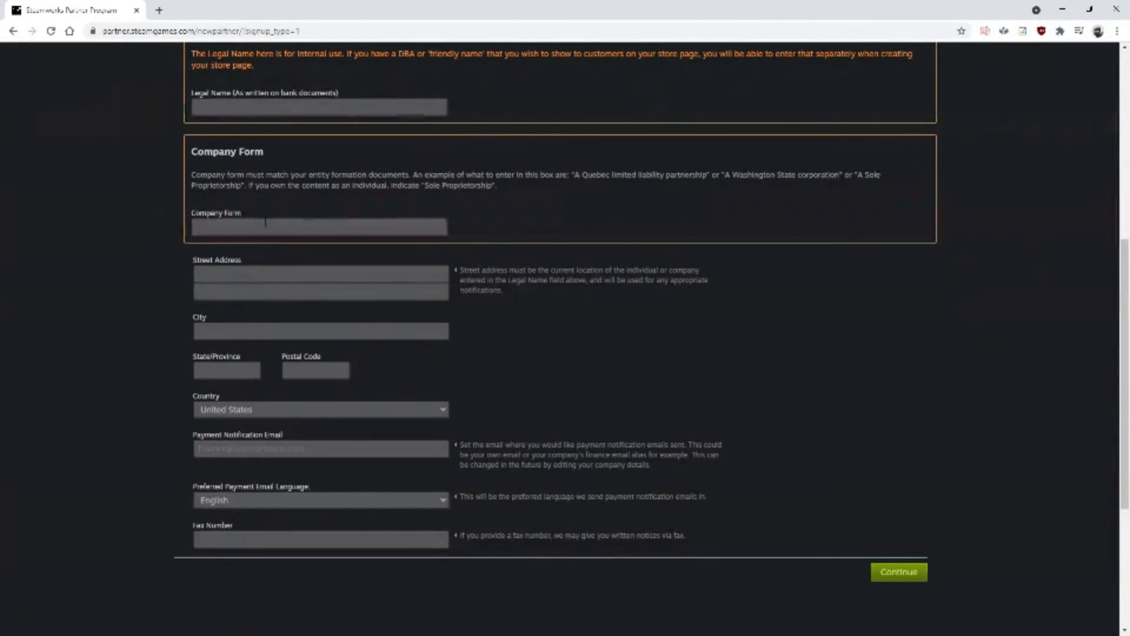
# Examine the Company Form instructions, highlighting the "Sole Proprietorship" wording for individual content owners
pyautogui.moveTo(241, 213); pyautogui.dragTo(188, 216)
pyautogui.moveTo(243, 185); pyautogui.dragTo(495, 189)
pyautogui.click(416, 186)
pyautogui.rightClick(495, 189)
pyautogui.click(498, 193)
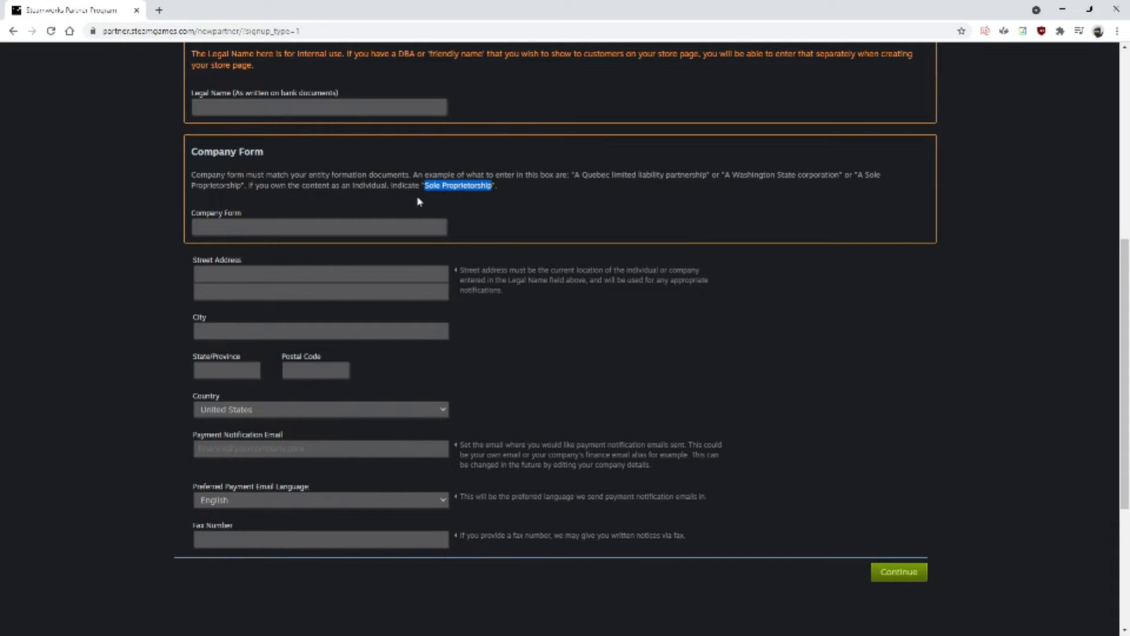
pyautogui.click(292, 201)
pyautogui.scroll(-1, 227, 259)
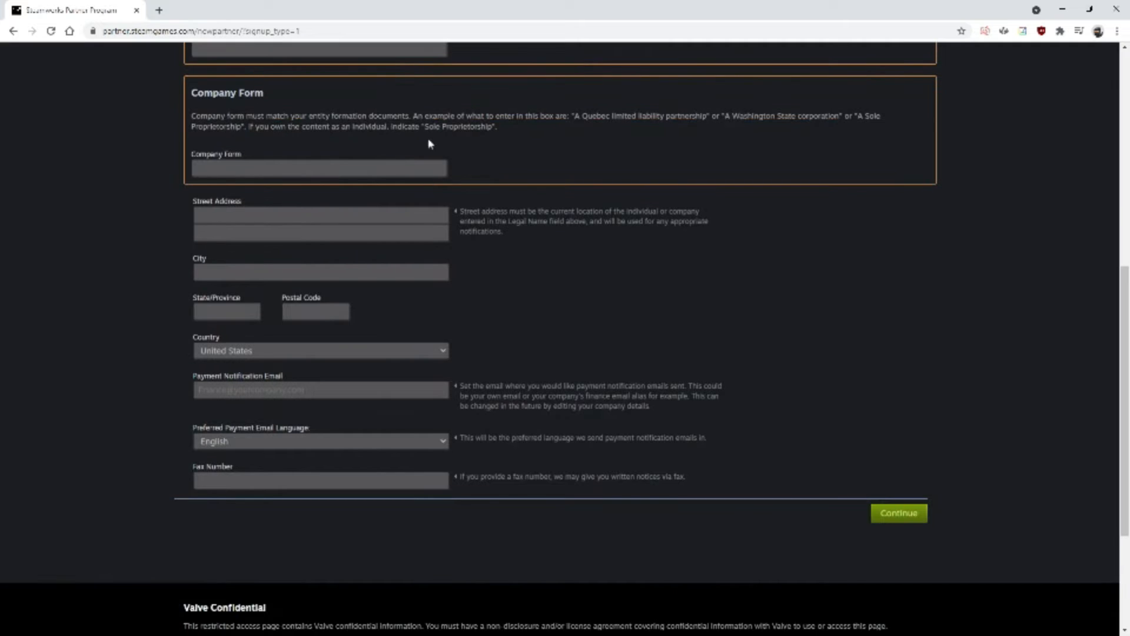
pyautogui.moveTo(425, 127); pyautogui.dragTo(492, 126)
pyautogui.scroll(1, 446, 146)
pyautogui.rightClick(460, 184)
pyautogui.click(477, 192)
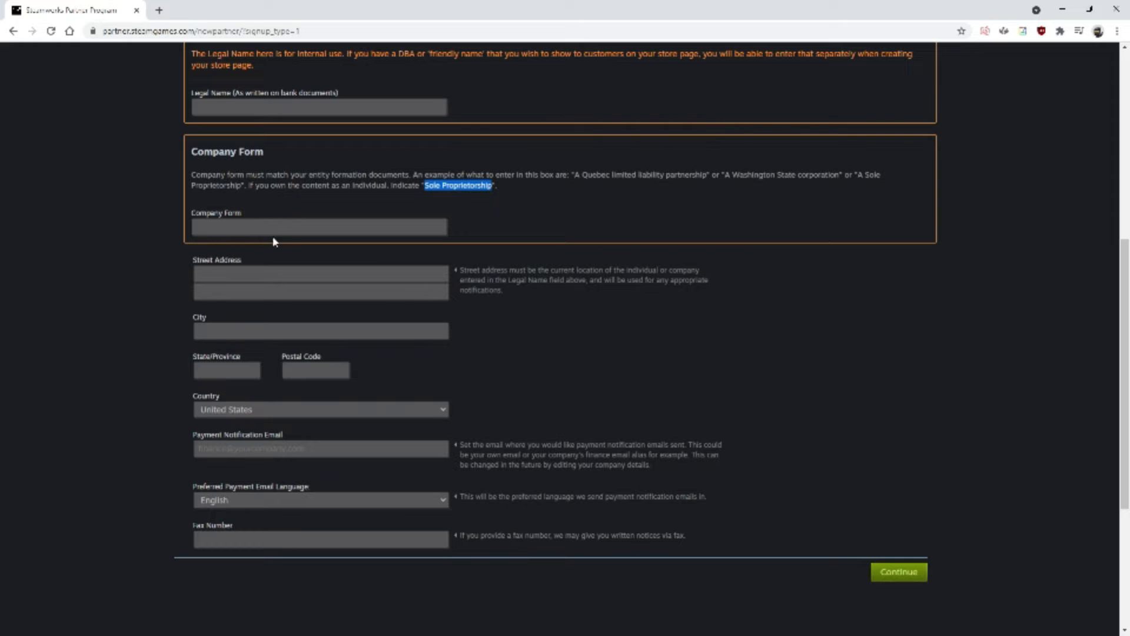
# Check the remaining fields from Street Address to Fax Number and try to continue with the form left blank
pyautogui.scroll(-2, 101, 288)
pyautogui.click(198, 167)
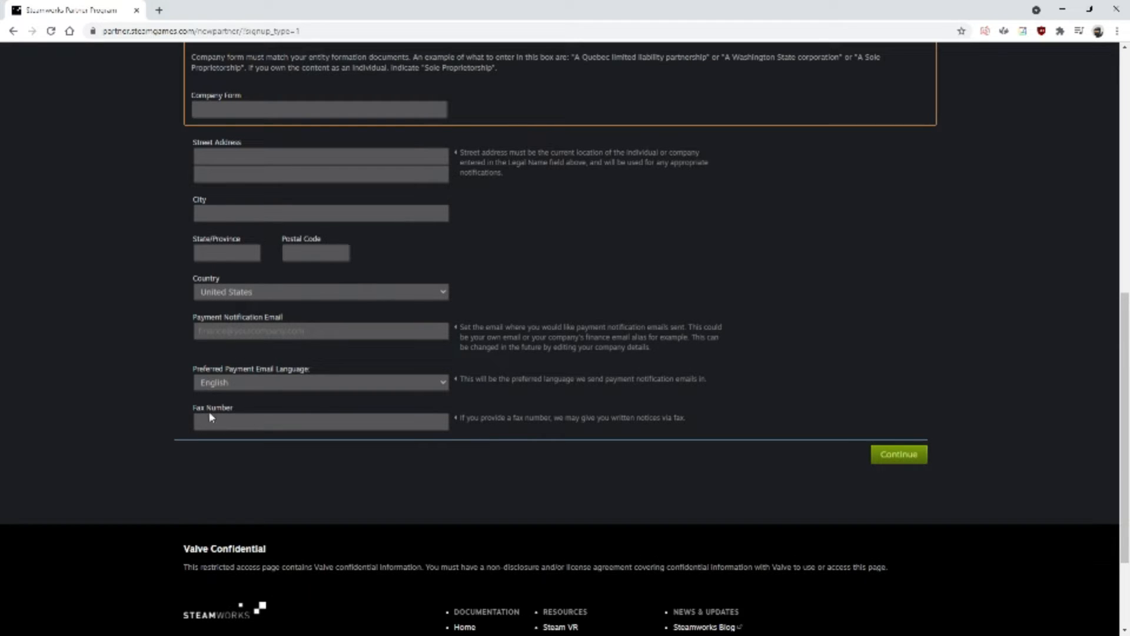
pyautogui.moveTo(188, 410); pyautogui.dragTo(236, 417)
pyautogui.click(237, 410)
pyautogui.click(918, 459)
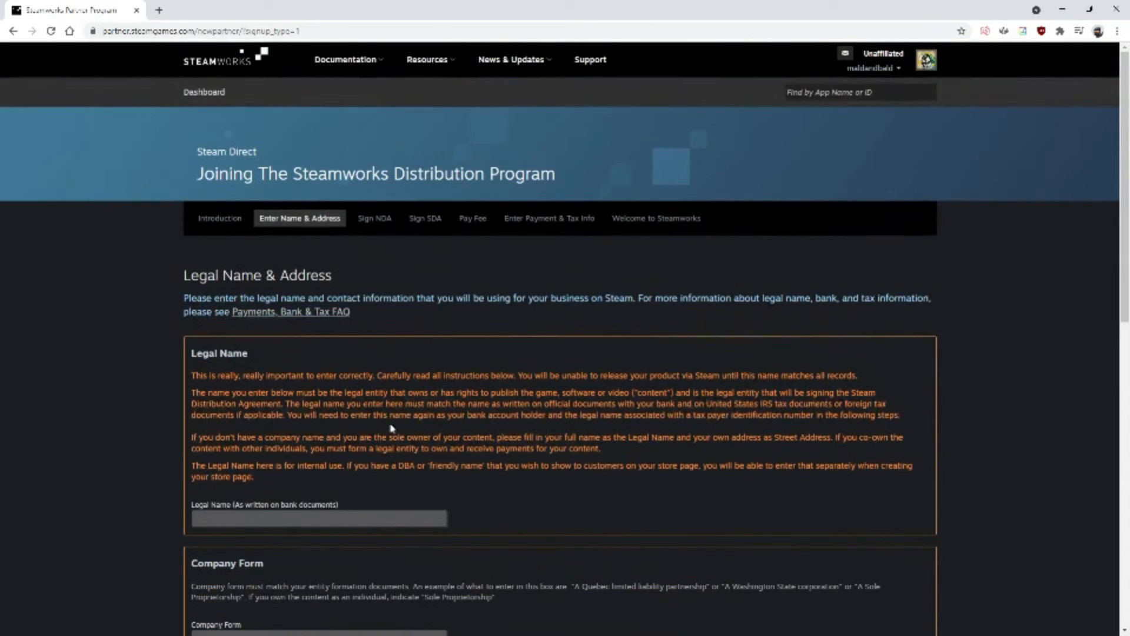
# Open the Valve Non-Disclosure Agreement, accept it as an authorized representative and continue to the Steam Distribution Agreement
pyautogui.click(372, 221)
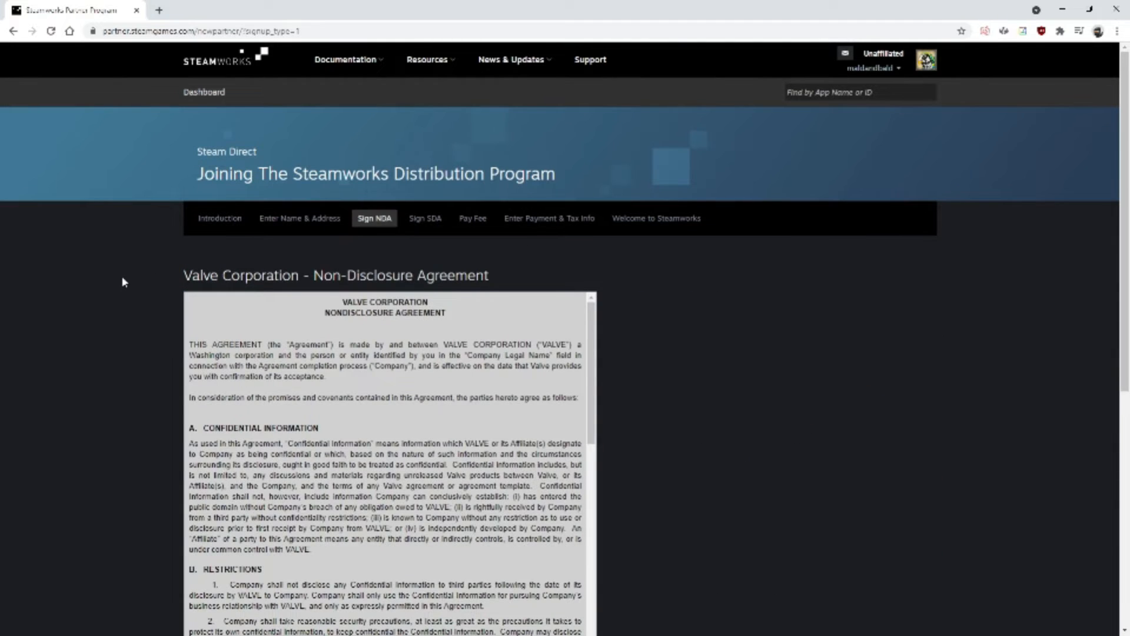
pyautogui.scroll(-3, 124, 280)
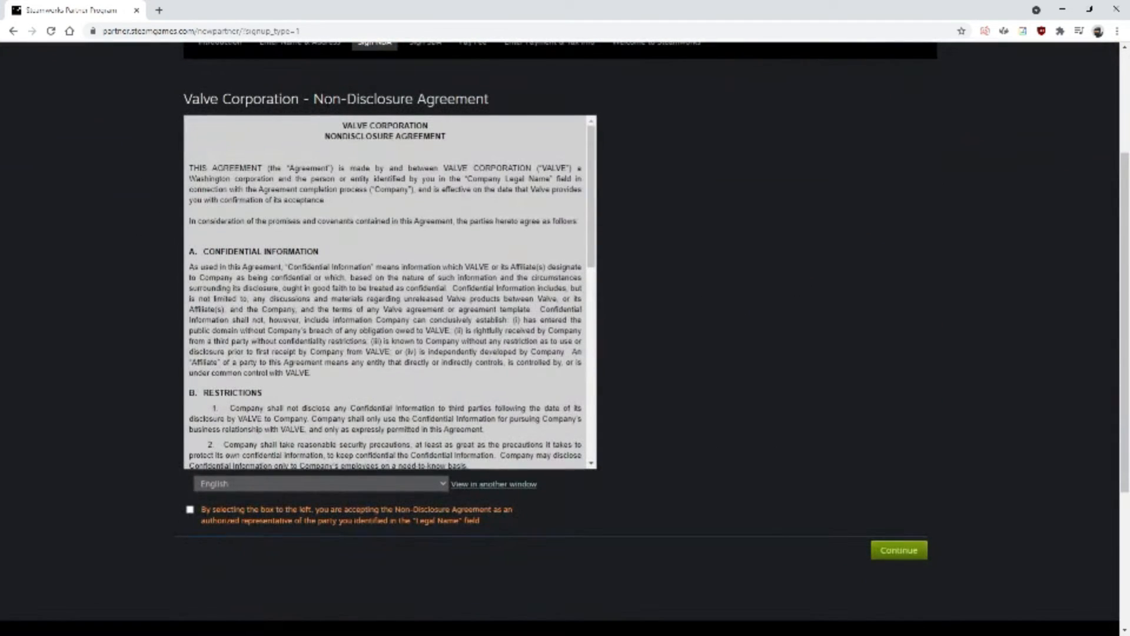
pyautogui.moveTo(593, 159); pyautogui.dragTo(598, 391)
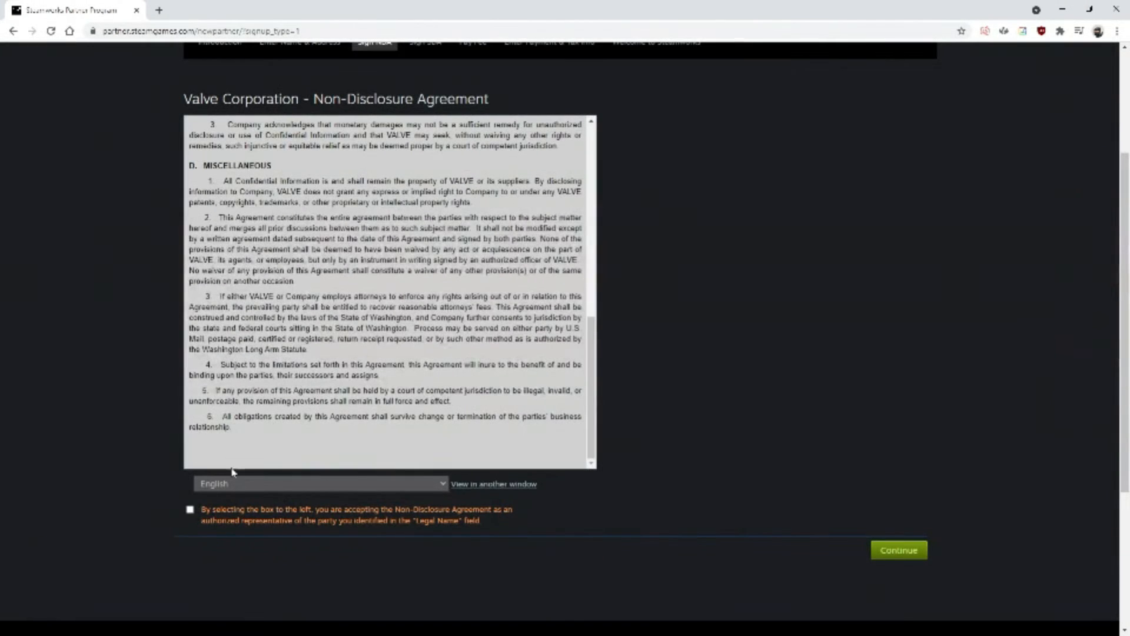
pyautogui.click(190, 510)
pyautogui.click(904, 553)
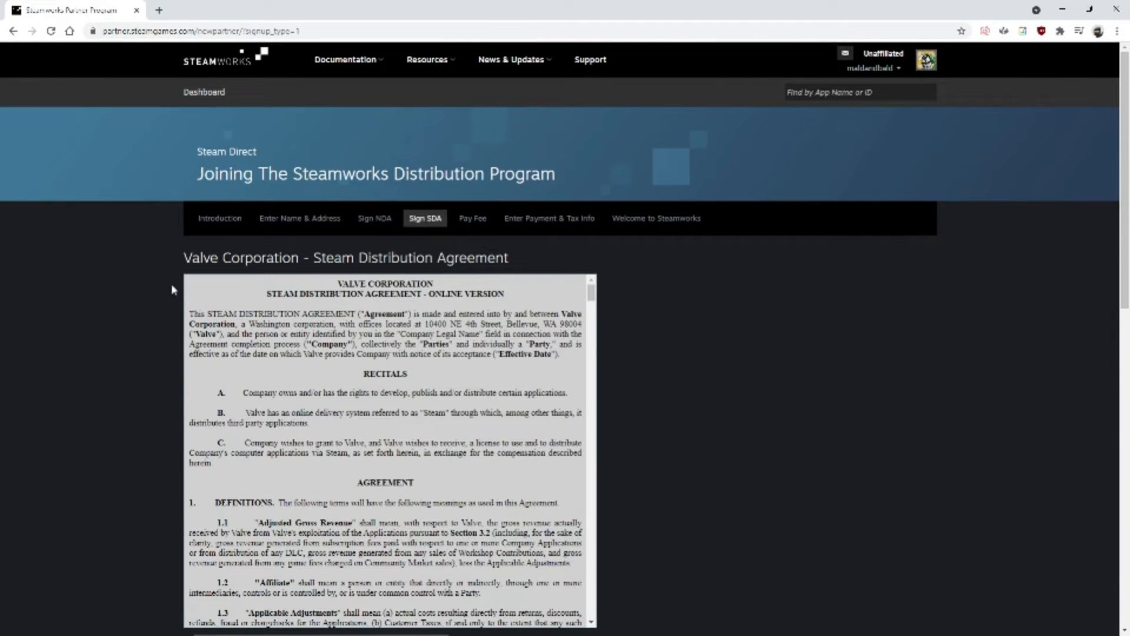
# Look over the signee fields of the Steam Distribution Agreement, highlighting the "Owner" title instruction for sole content owners
pyautogui.scroll(-5, 172, 288)
pyautogui.scroll(3, 146, 297)
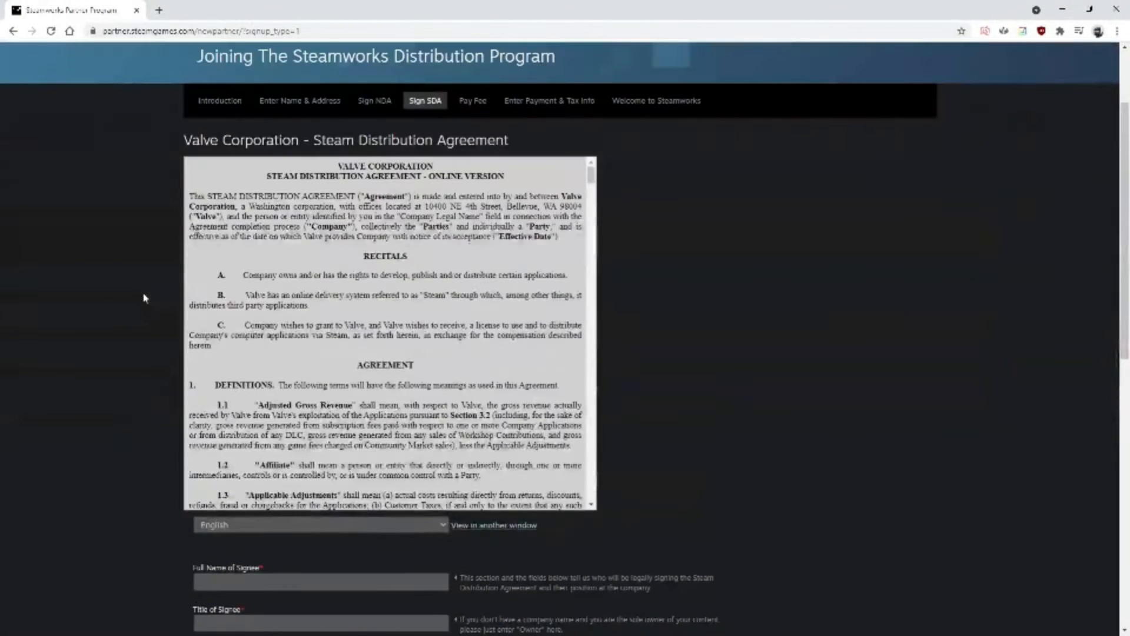
pyautogui.scroll(-1, 144, 298)
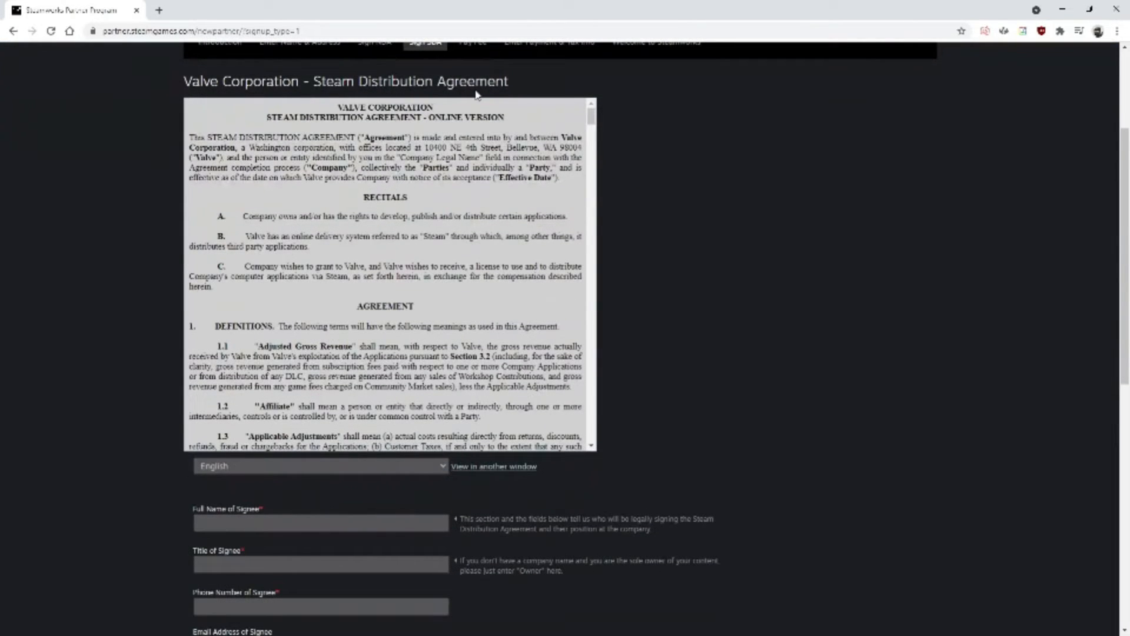
pyautogui.scroll(-5, 139, 250)
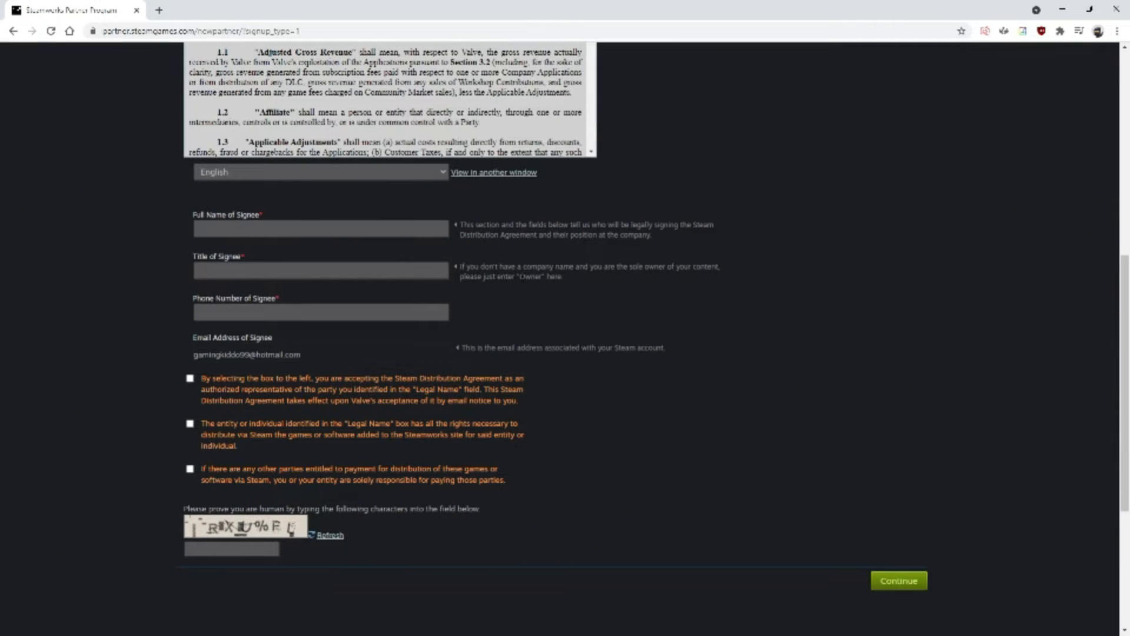
pyautogui.moveTo(461, 268); pyautogui.dragTo(589, 280)
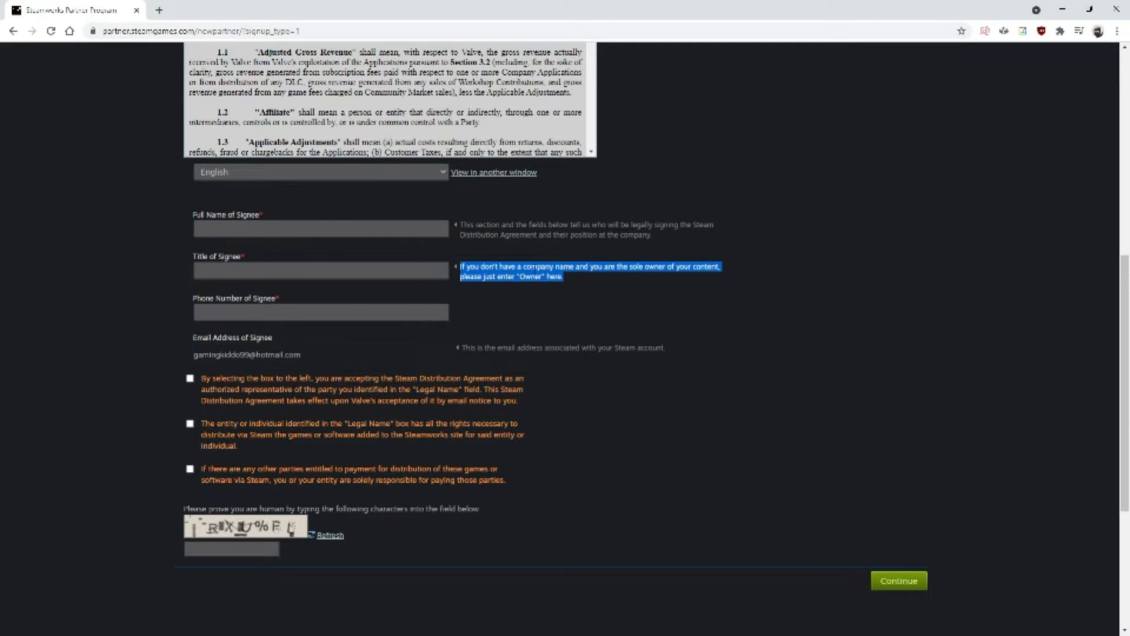
pyautogui.click(535, 268)
pyautogui.moveTo(520, 277); pyautogui.dragTo(541, 277)
pyautogui.rightClick(537, 275)
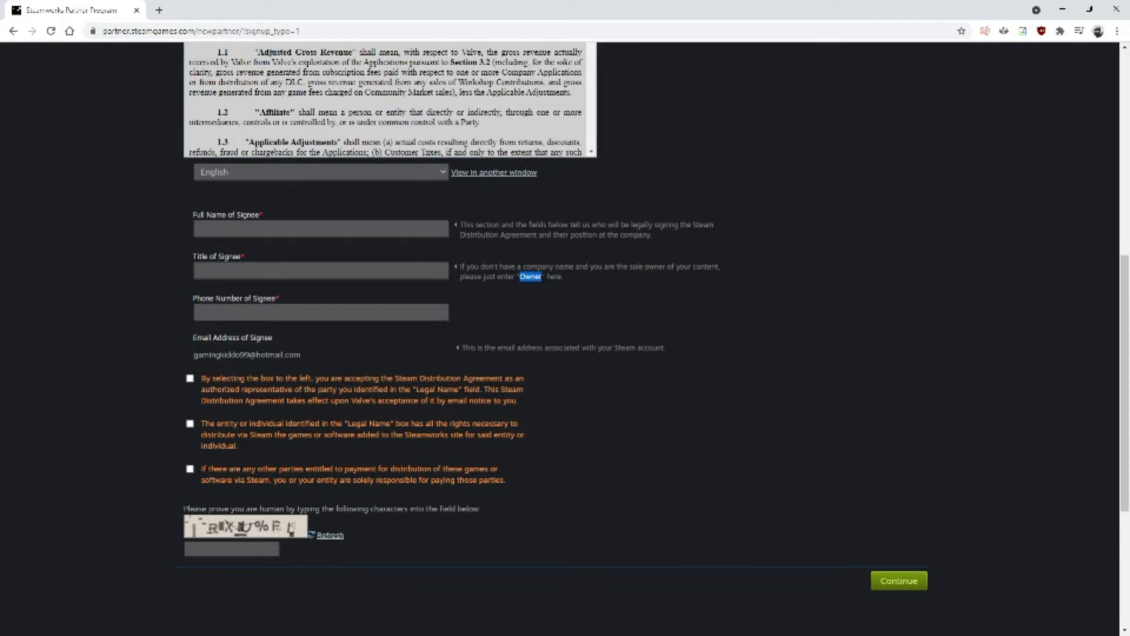
pyautogui.click(559, 286)
# Point out the signee's email address and tick all three acceptance declarations of the Steam Distribution Agreement
pyautogui.moveTo(193, 354); pyautogui.dragTo(326, 360)
pyautogui.click(318, 353)
pyautogui.click(247, 384)
pyautogui.click(244, 422)
pyautogui.click(239, 482)
# Look over the Steam Distribution Agreement page and the Pay Fee stage in the registration sequence
pyautogui.scroll(8, 252, 539)
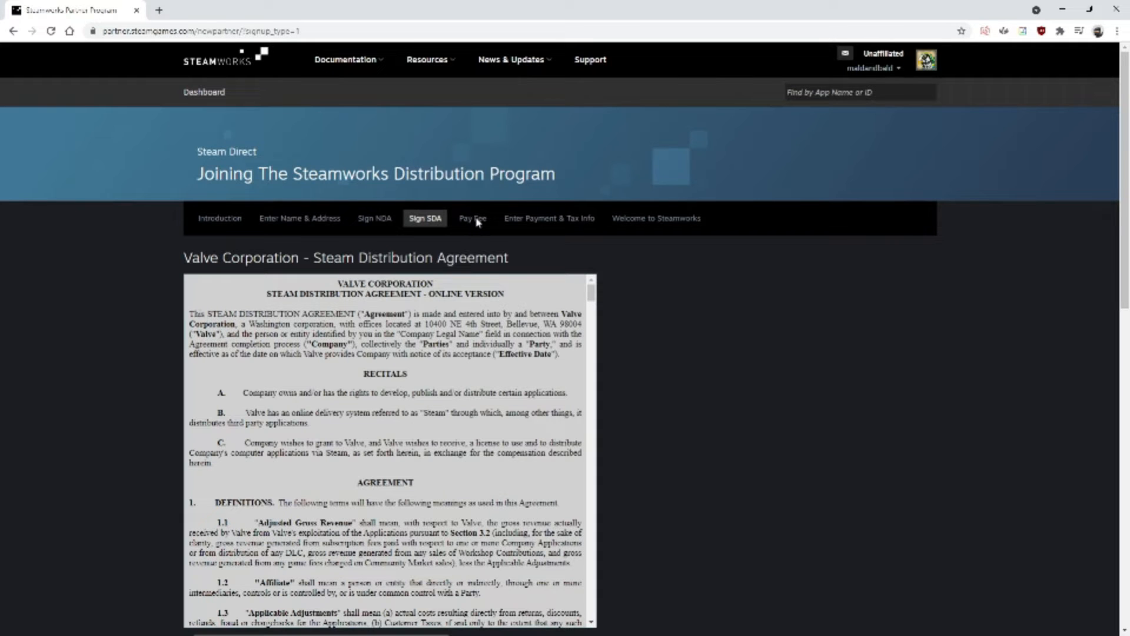
pyautogui.scroll(-3, 477, 222)
pyautogui.scroll(3, 321, 197)
pyautogui.scroll(-6, 708, 345)
pyautogui.scroll(6, 677, 397)
pyautogui.scroll(-10, 706, 369)
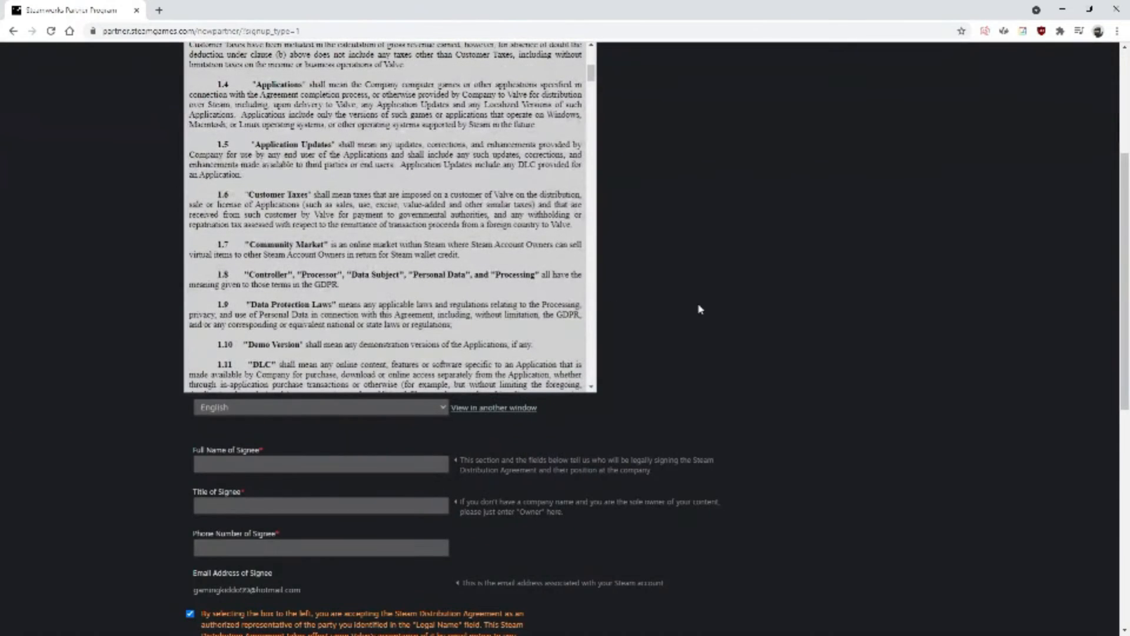
pyautogui.scroll(4, 691, 303)
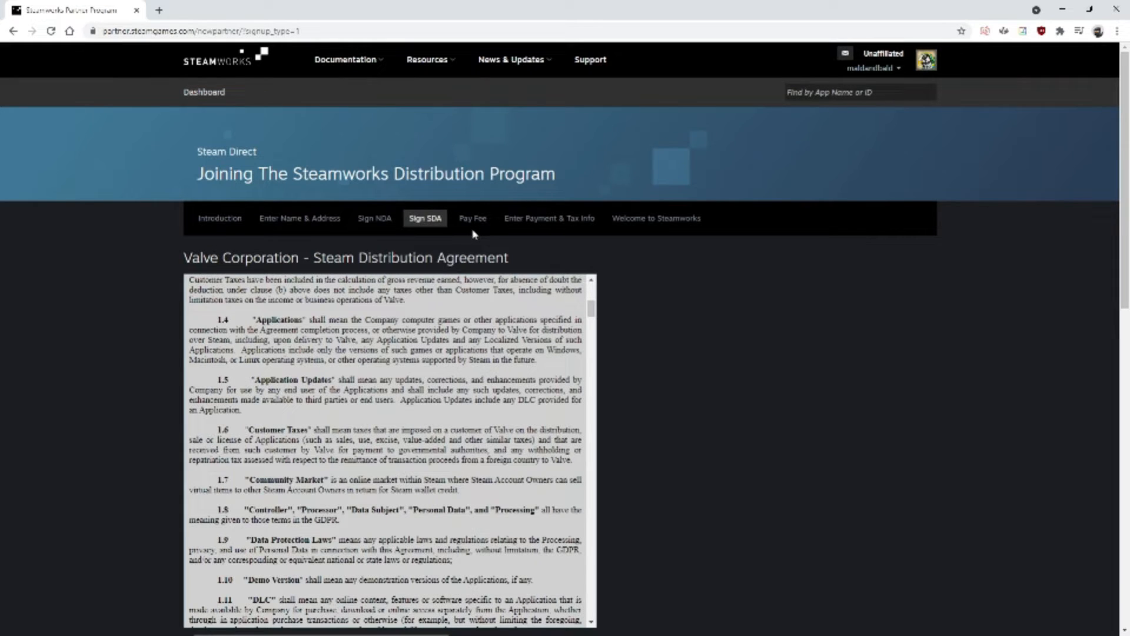
pyautogui.scroll(-1, 473, 233)
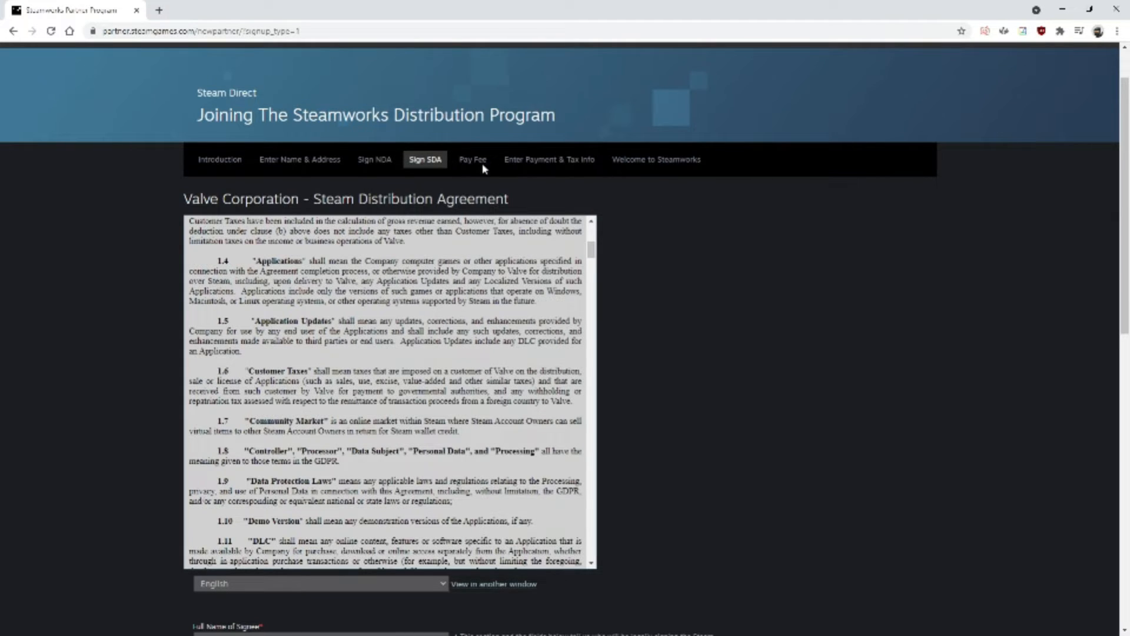
pyautogui.scroll(-3, 194, 183)
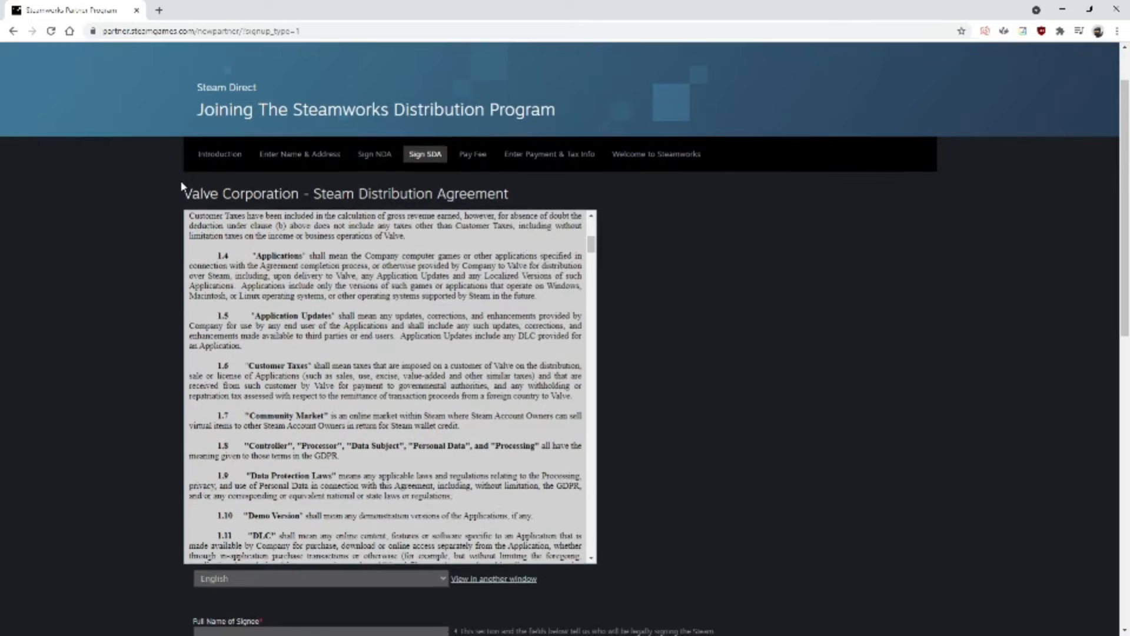
pyautogui.scroll(4, 156, 189)
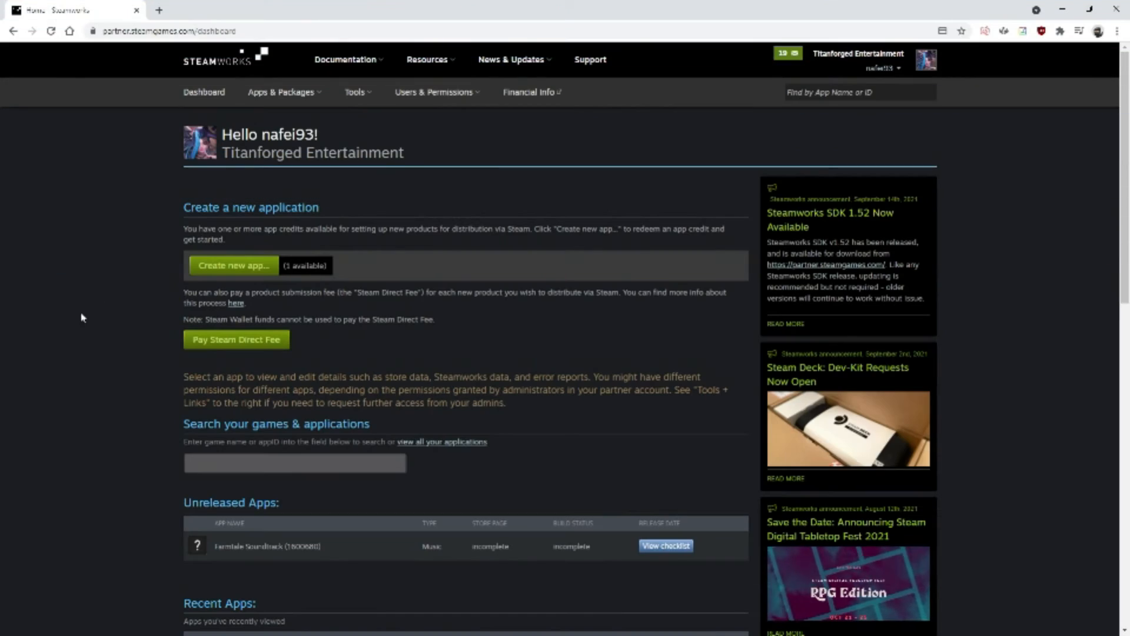
# Examine the partner dashboard's new application and Steam Direct Fee options, along with the unreleased and recent apps
pyautogui.moveTo(239, 90)
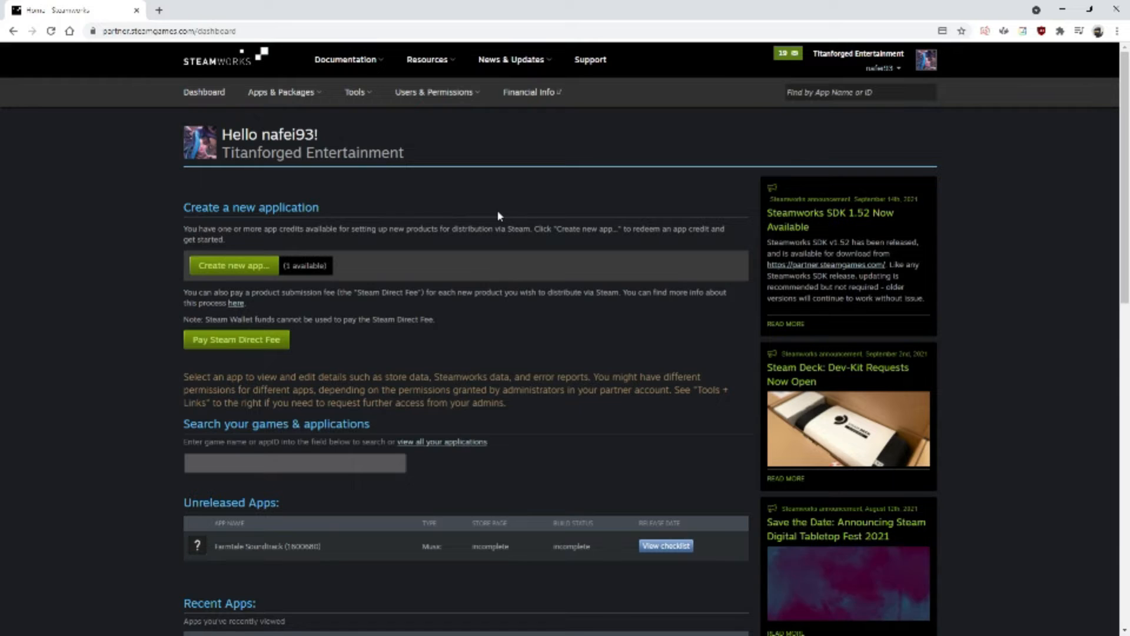
pyautogui.scroll(-2, 474, 203)
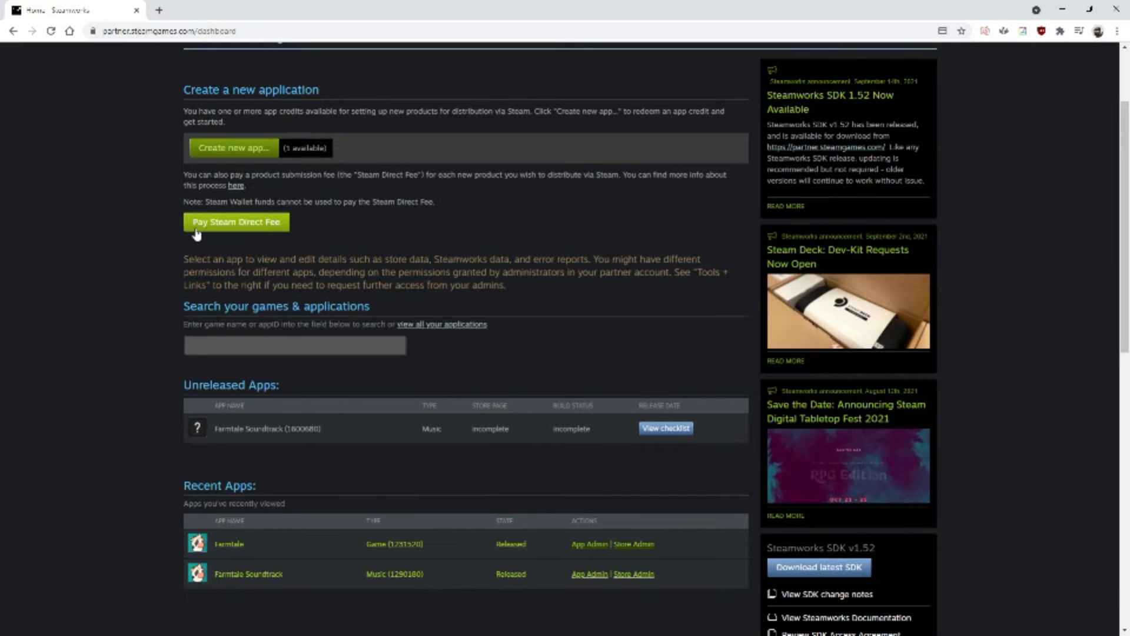
pyautogui.scroll(-1, 298, 243)
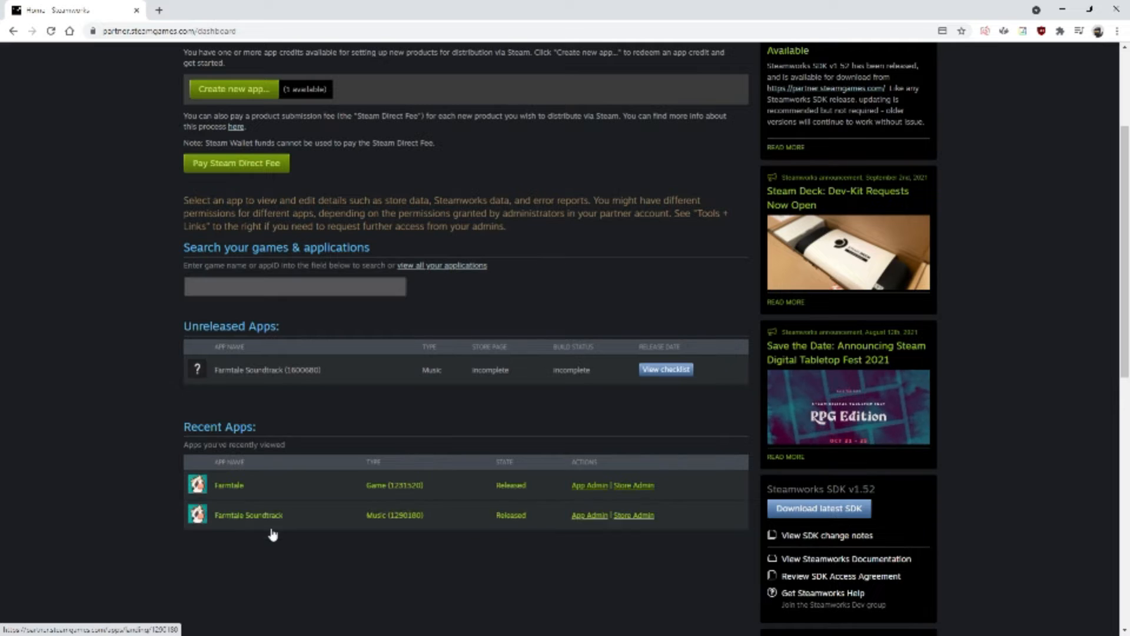
pyautogui.scroll(3, 272, 534)
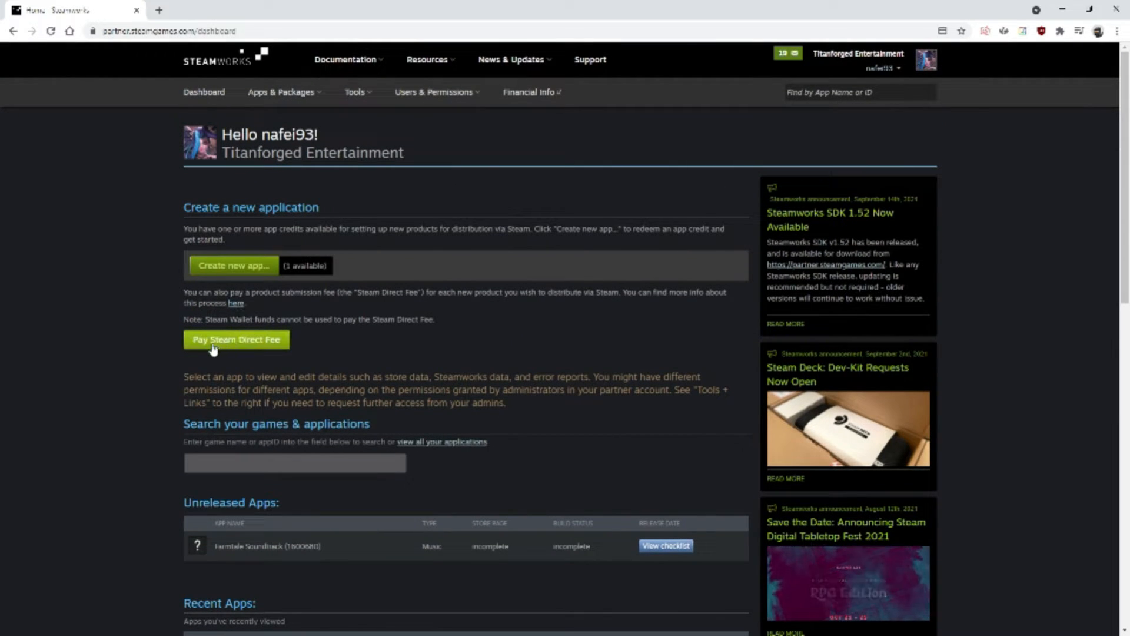
pyautogui.scroll(-1, 418, 277)
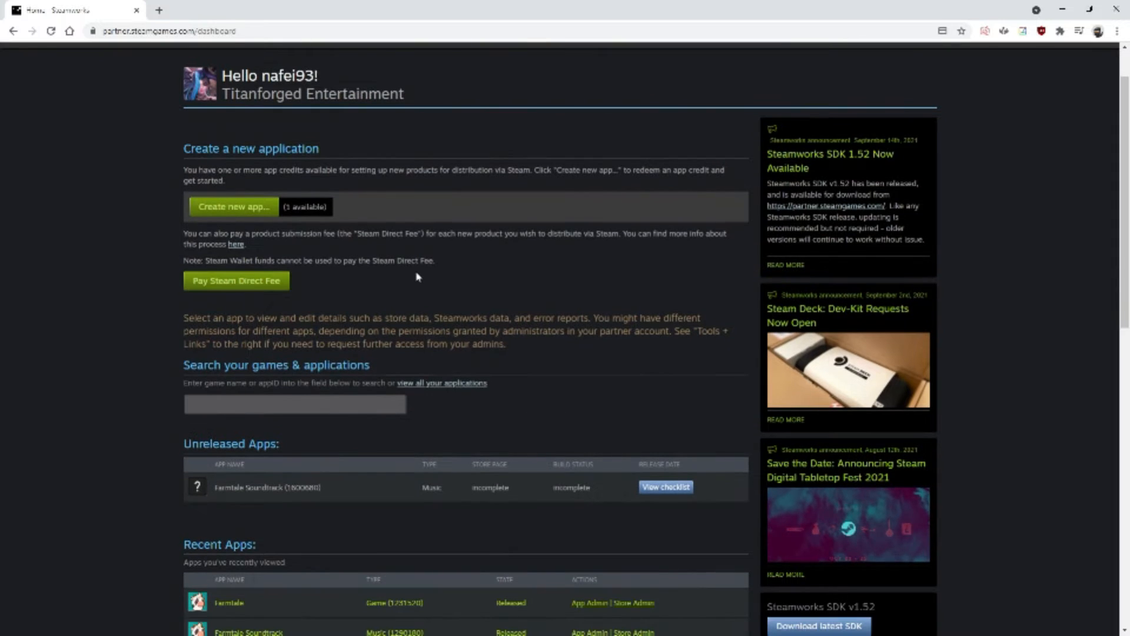
pyautogui.scroll(1, 388, 306)
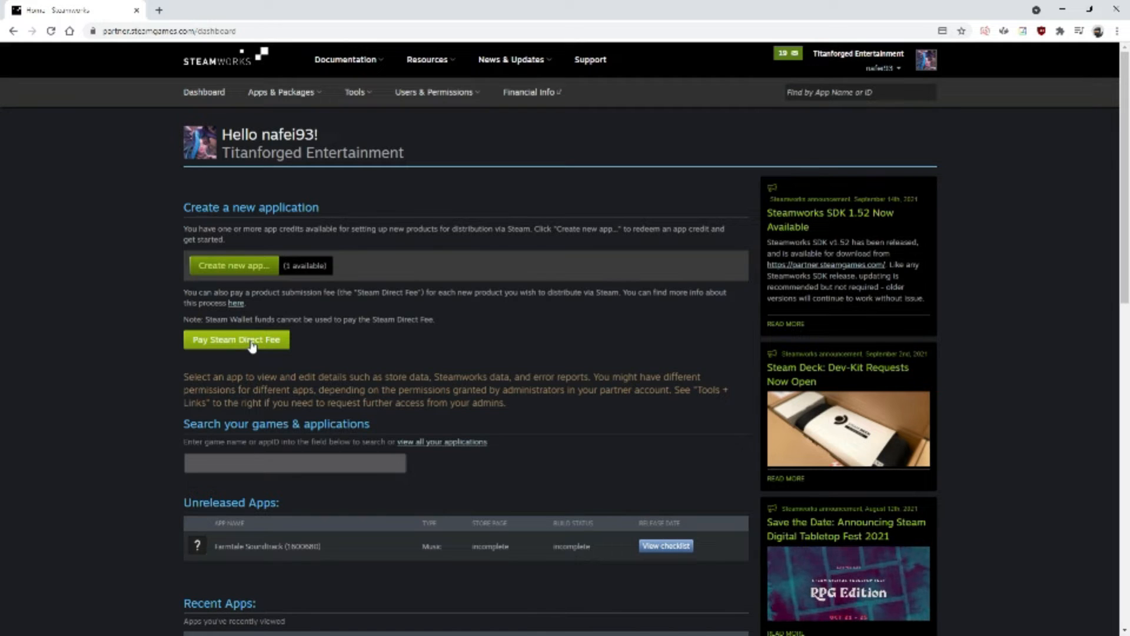
# Create a new product of type Game named "Sparky's Adventure" without marking it as a free product
pyautogui.click(217, 272)
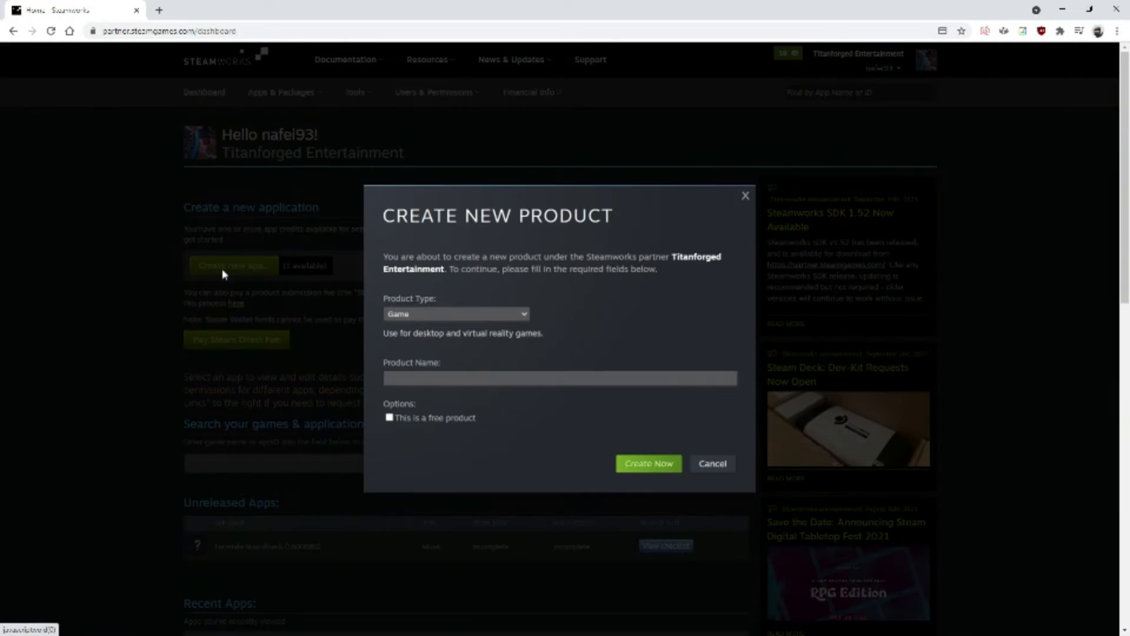
pyautogui.click(442, 315)
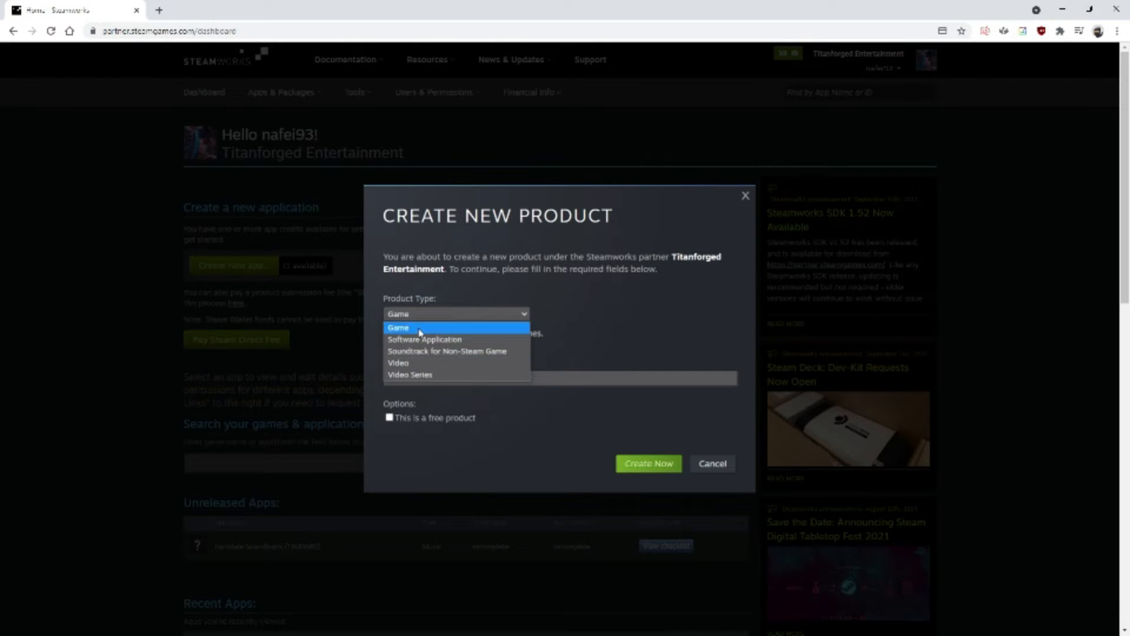
pyautogui.click(420, 327)
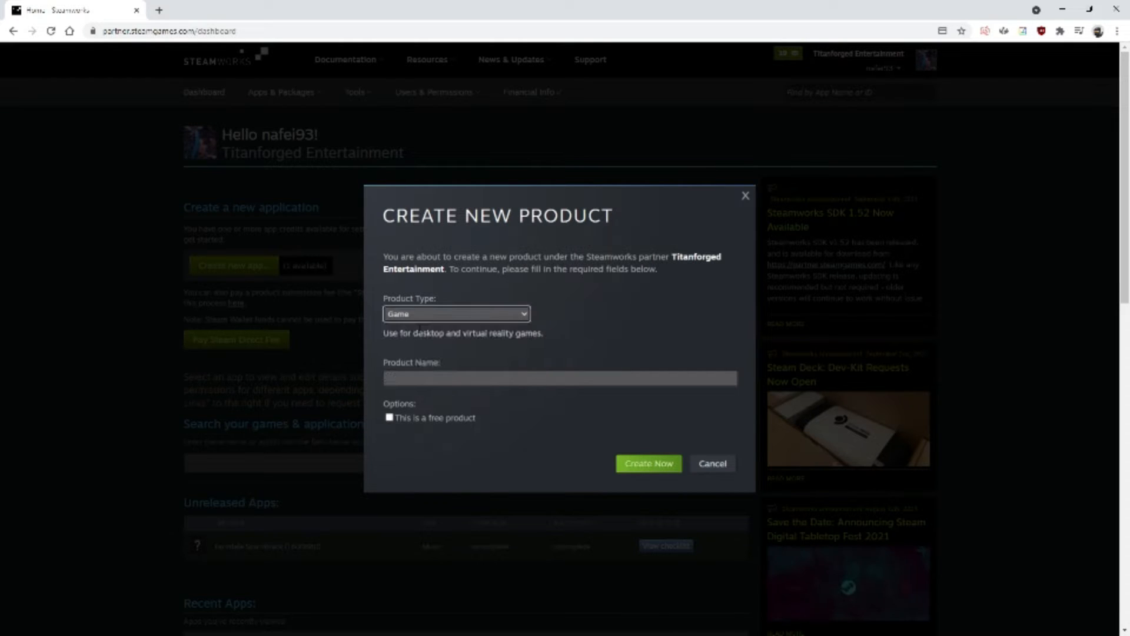
pyautogui.click(419, 380)
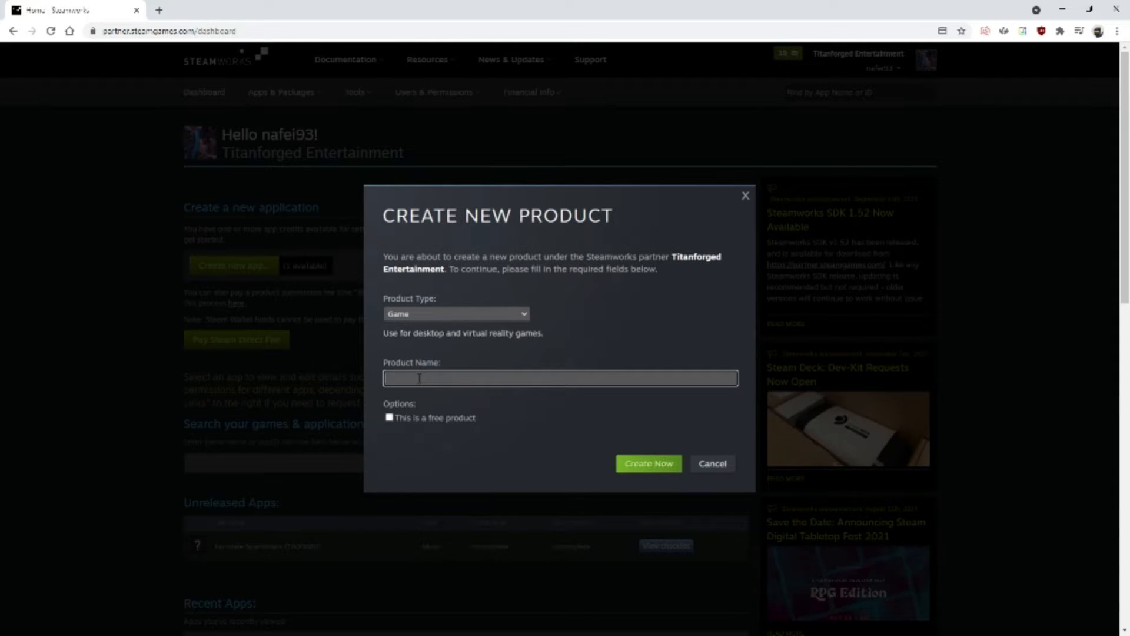
pyautogui.write('Sparky')
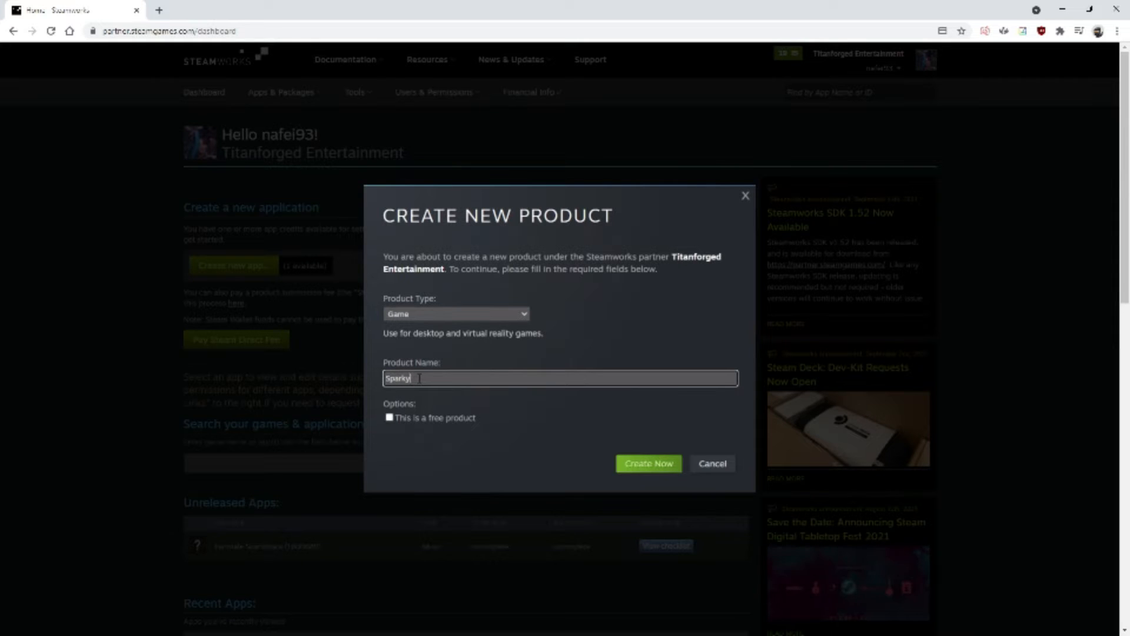
pyautogui.write("'s Adventure")
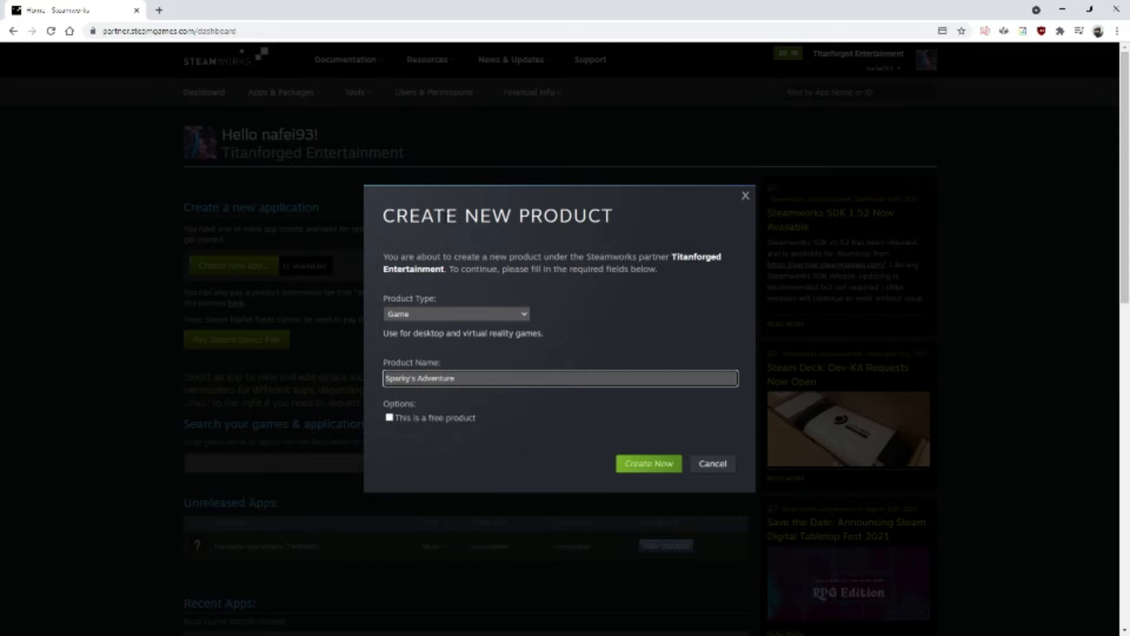
pyautogui.click(638, 469)
pyautogui.click(647, 464)
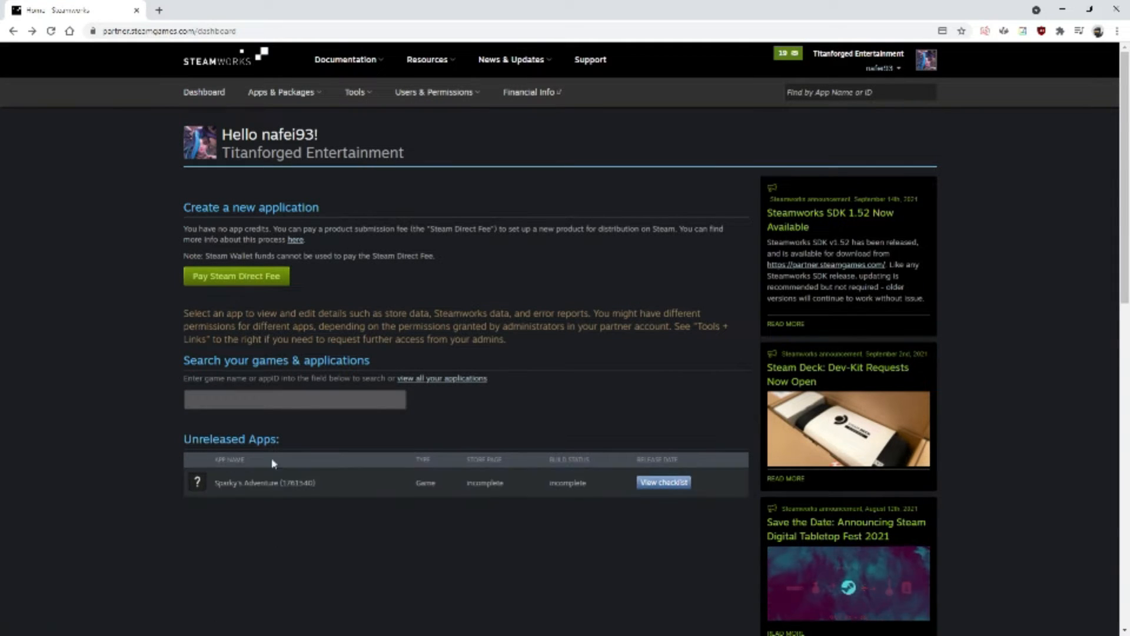
# Open the Sparky's Adventure app page and look over its store, technical, marketing, community and financial sections
pyautogui.click(294, 484)
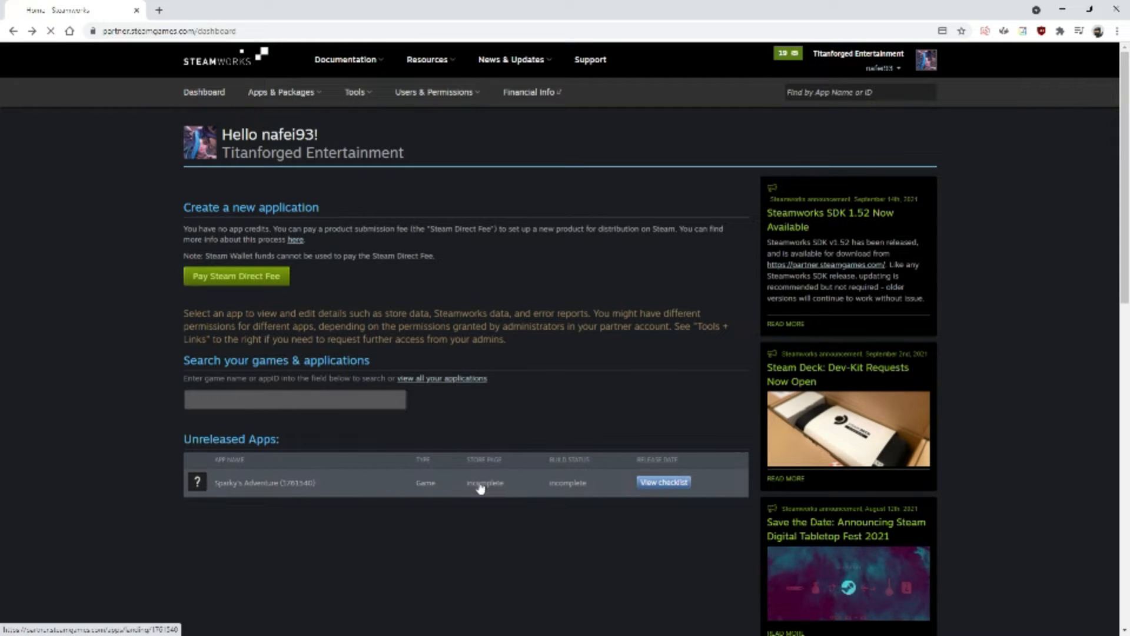
pyautogui.click(666, 488)
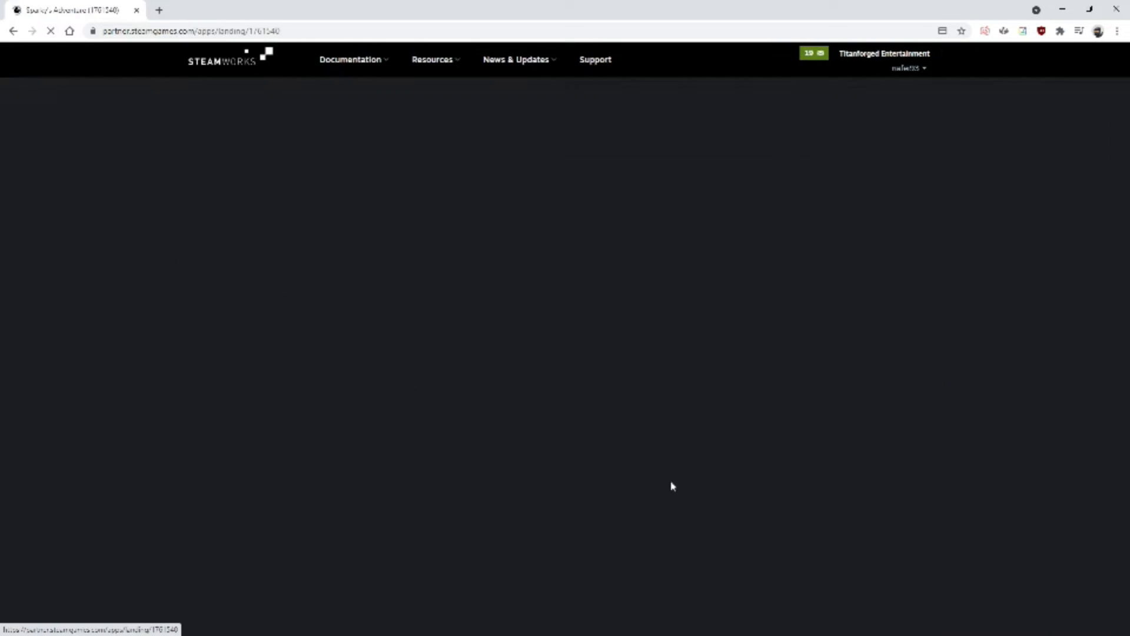
pyautogui.scroll(-5, 464, 350)
pyautogui.scroll(-3, 436, 374)
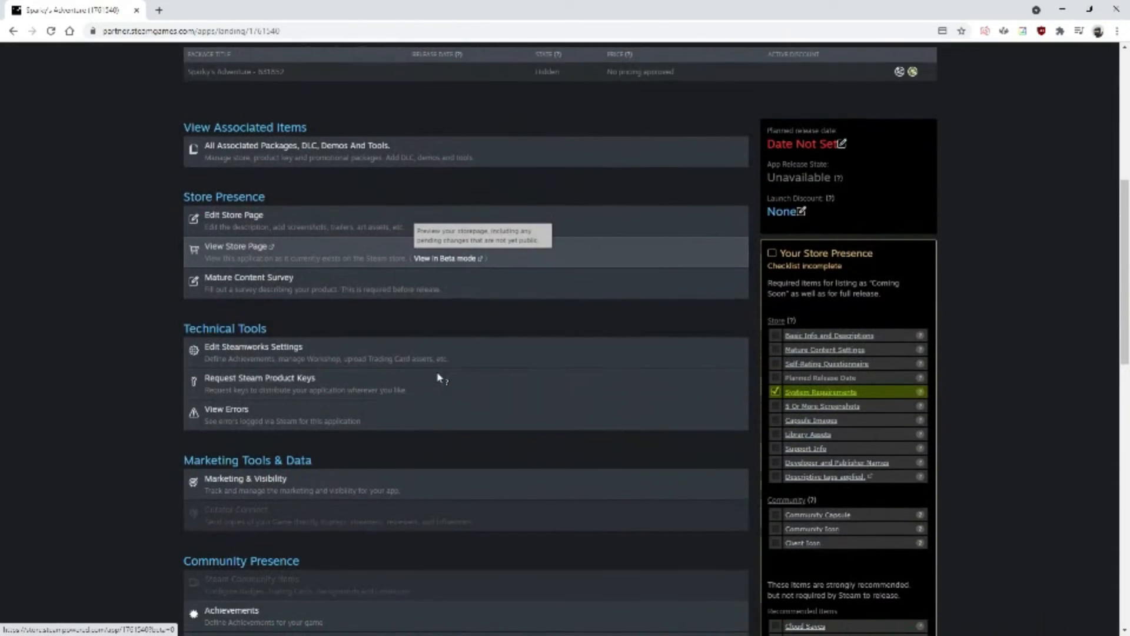
pyautogui.scroll(1, 415, 372)
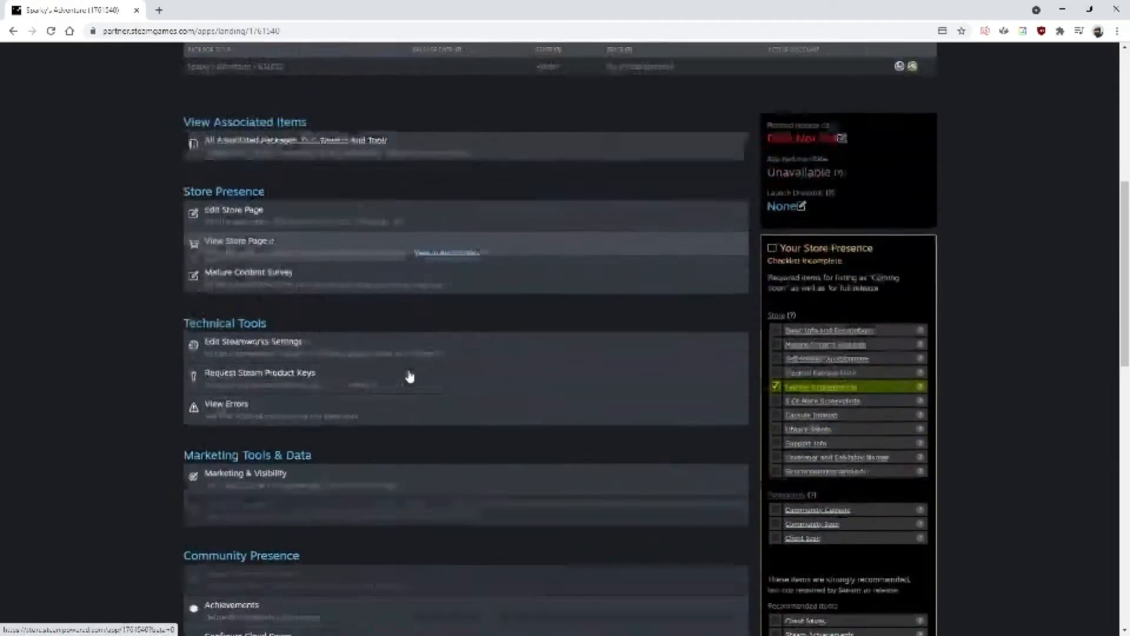
pyautogui.scroll(-1, 294, 265)
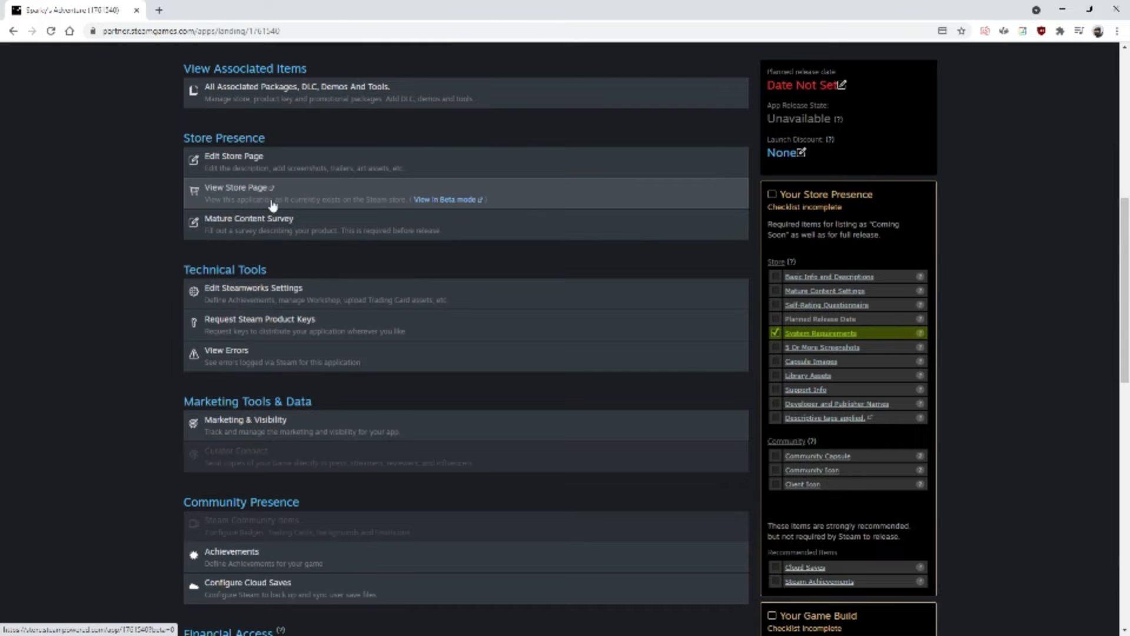
pyautogui.scroll(-4, 290, 310)
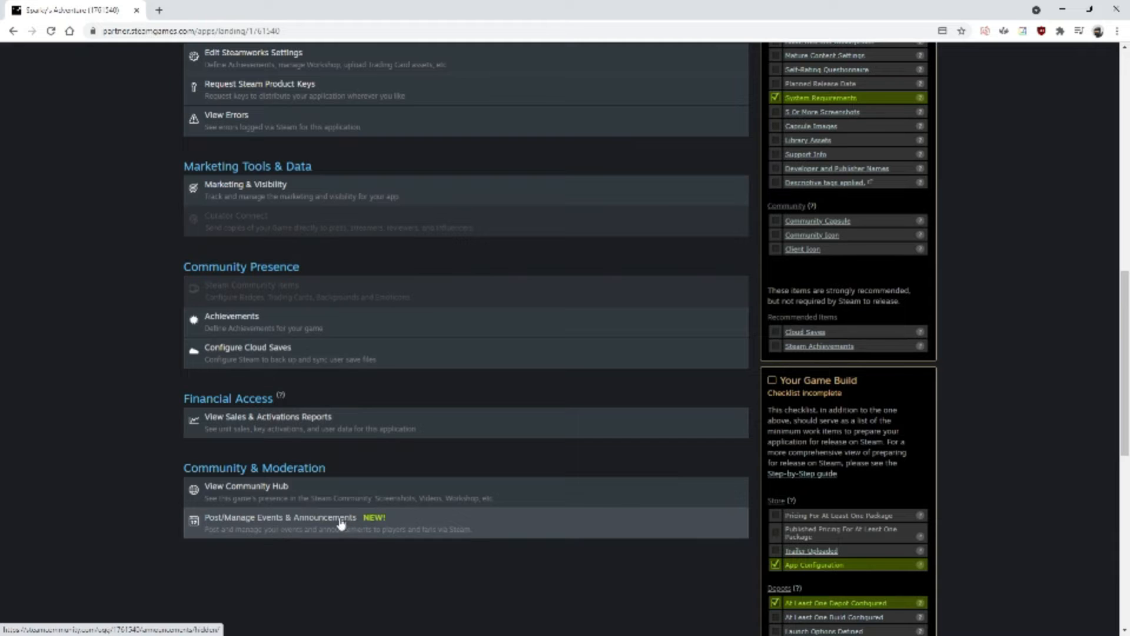
pyautogui.scroll(3, 639, 453)
pyautogui.scroll(3, 607, 466)
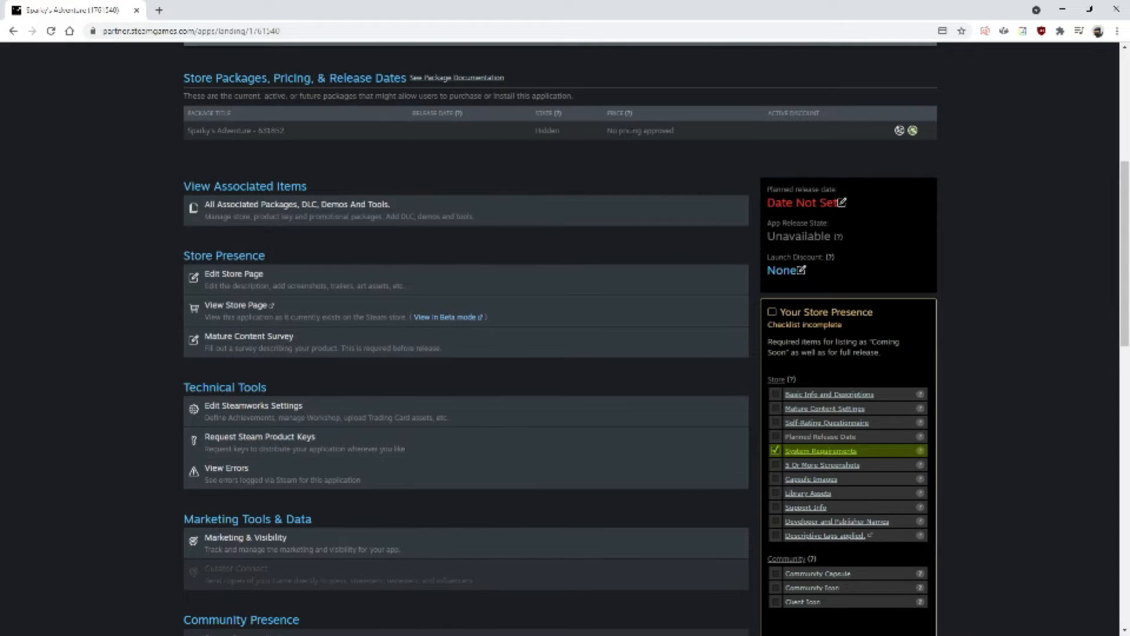
# Check the Your Store Presence and Your Game Build checklists of Sparky's Adventure and return to its release progress overview
pyautogui.scroll(-4, 635, 214)
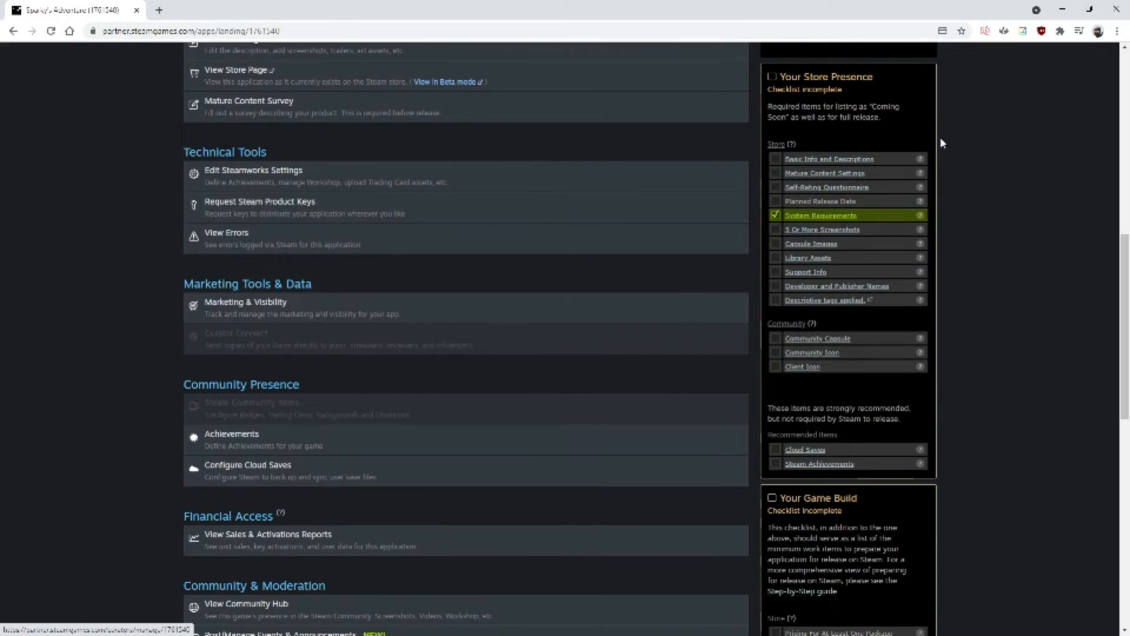
pyautogui.scroll(-4, 765, 447)
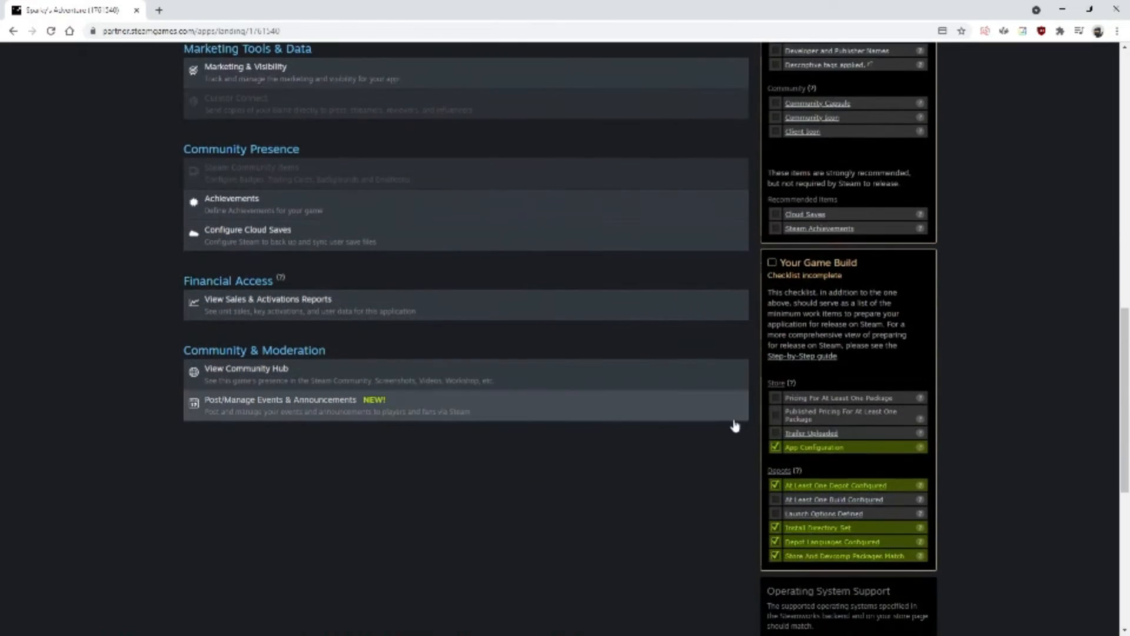
pyautogui.scroll(-6, 735, 425)
pyautogui.scroll(10, 601, 436)
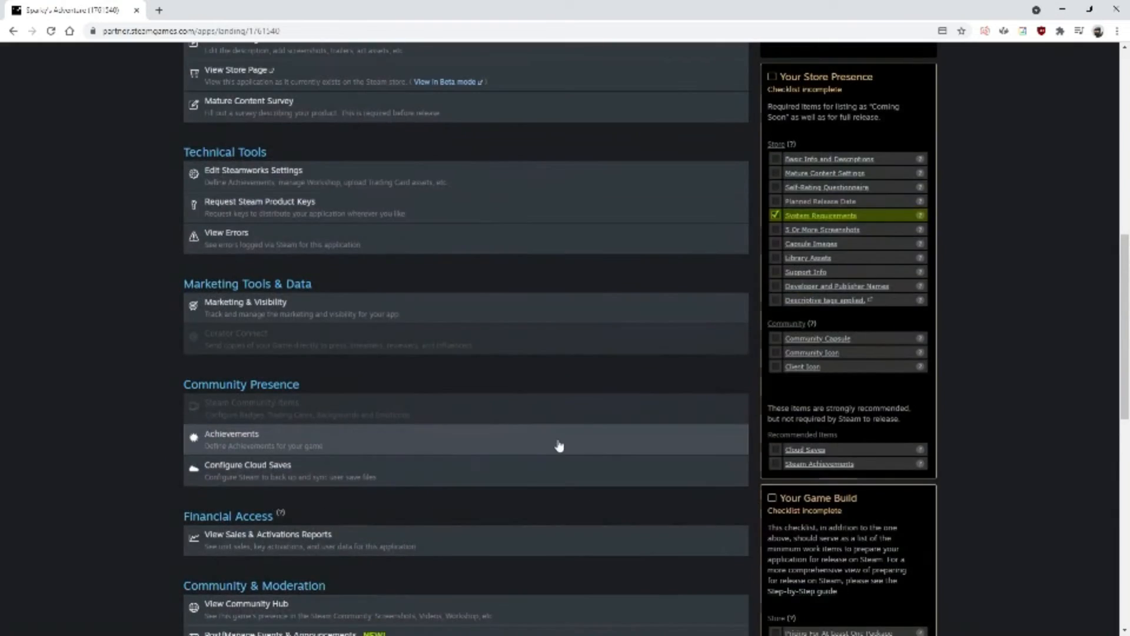
pyautogui.scroll(10, 553, 445)
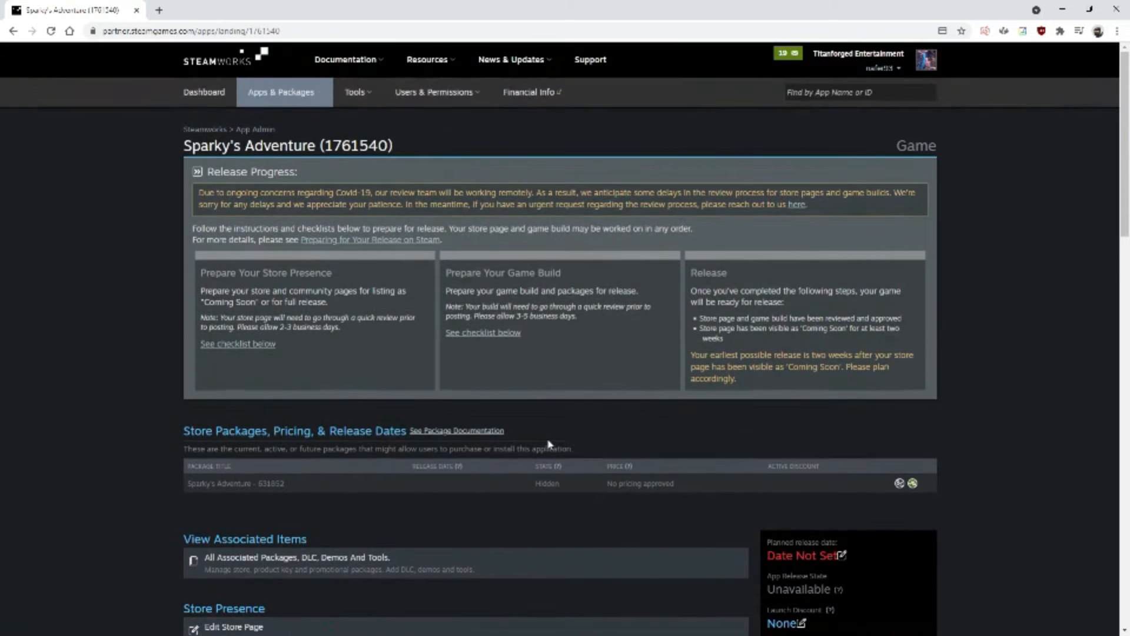
# Review the app's landing page, covering its packages, store presence and technical tools sections and the Your Store Presence checklist
pyautogui.scroll(-7, 549, 443)
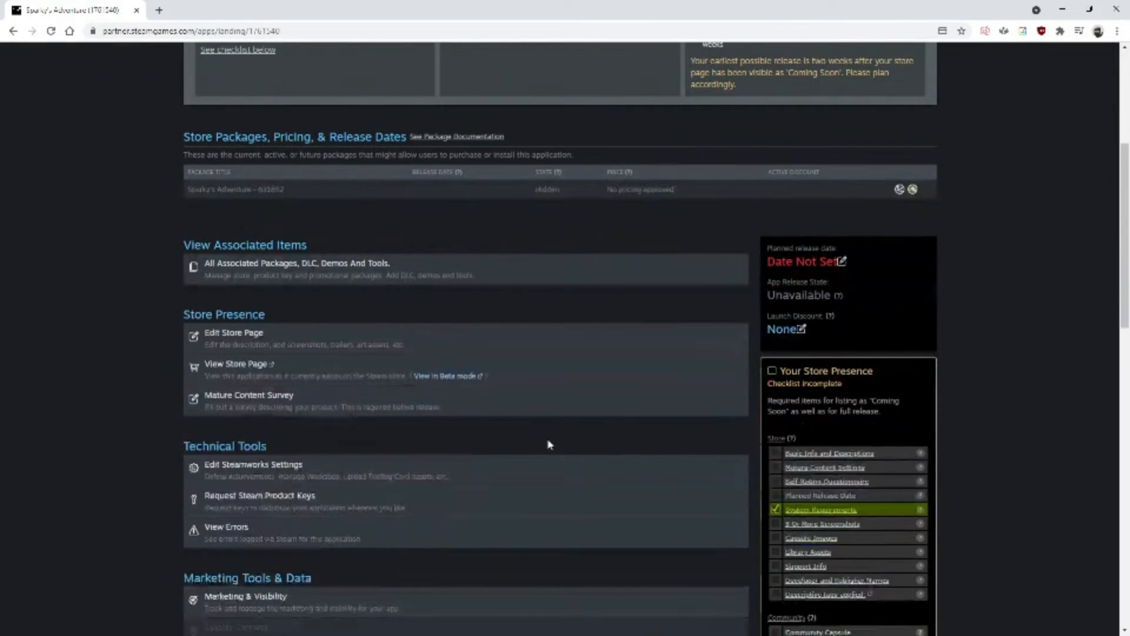
pyautogui.scroll(-1, 110, 317)
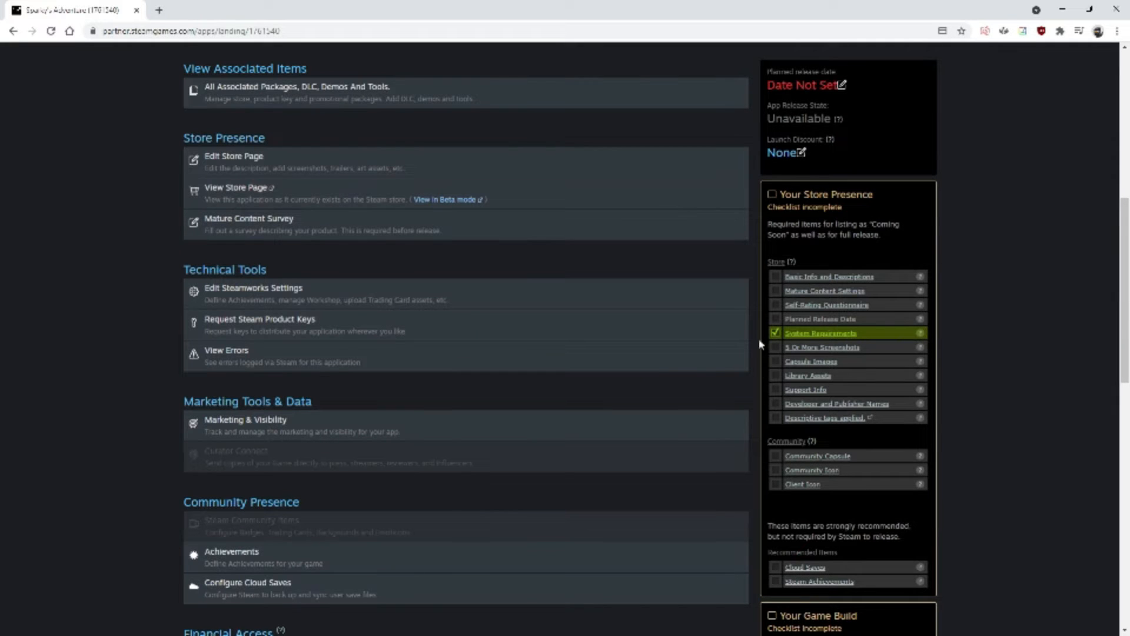
pyautogui.scroll(1, 758, 457)
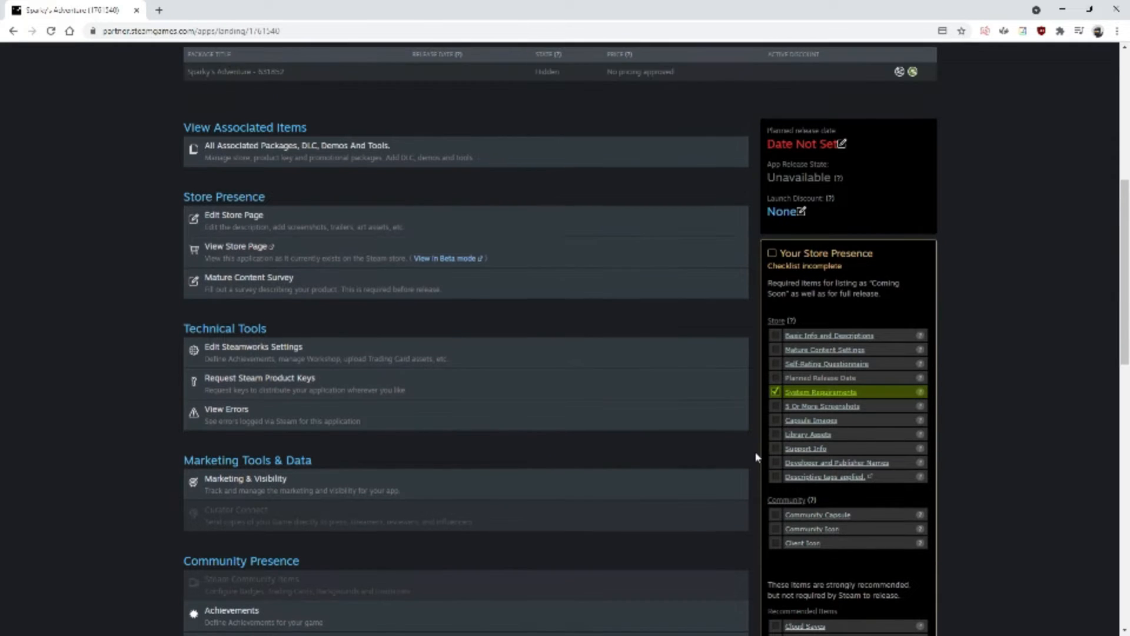
pyautogui.scroll(-1, 758, 457)
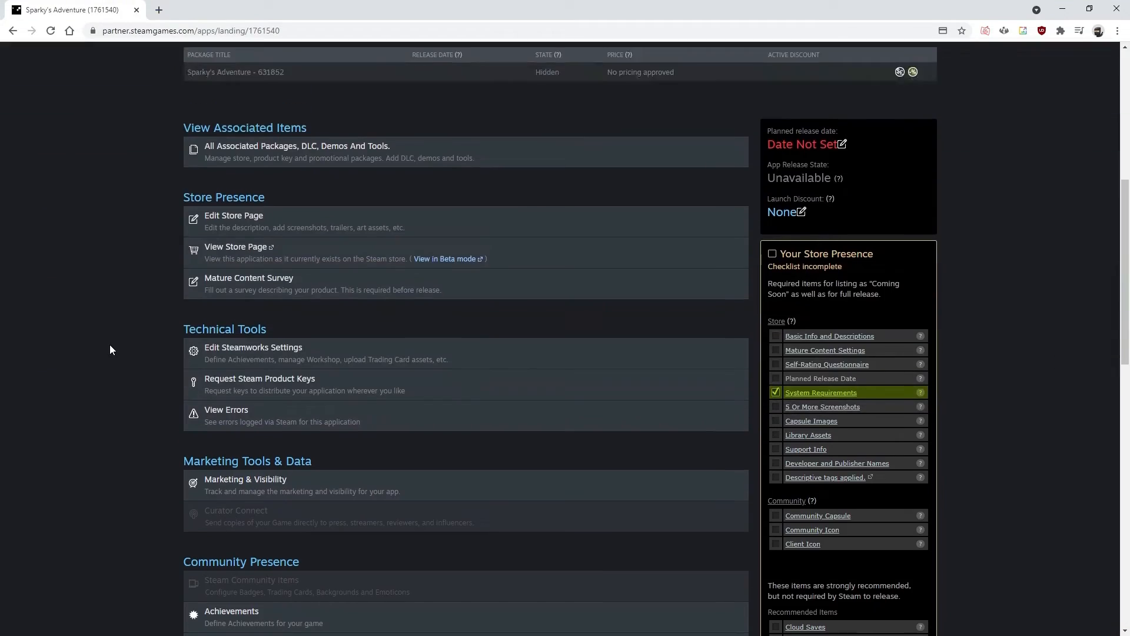
pyautogui.scroll(7, 110, 350)
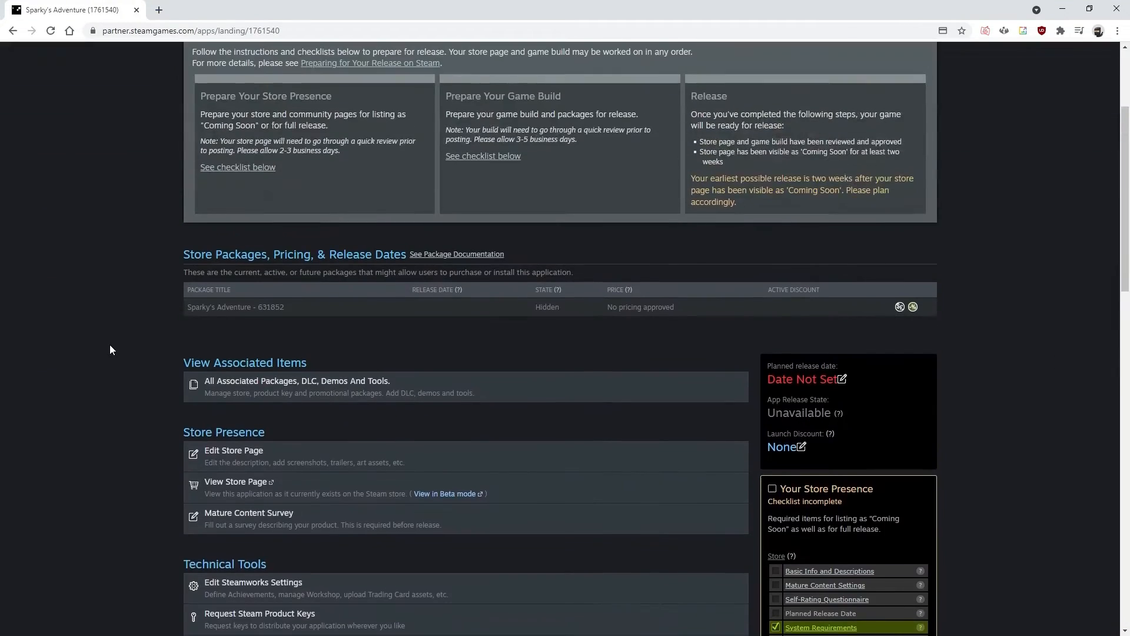
pyautogui.scroll(-7, 471, 335)
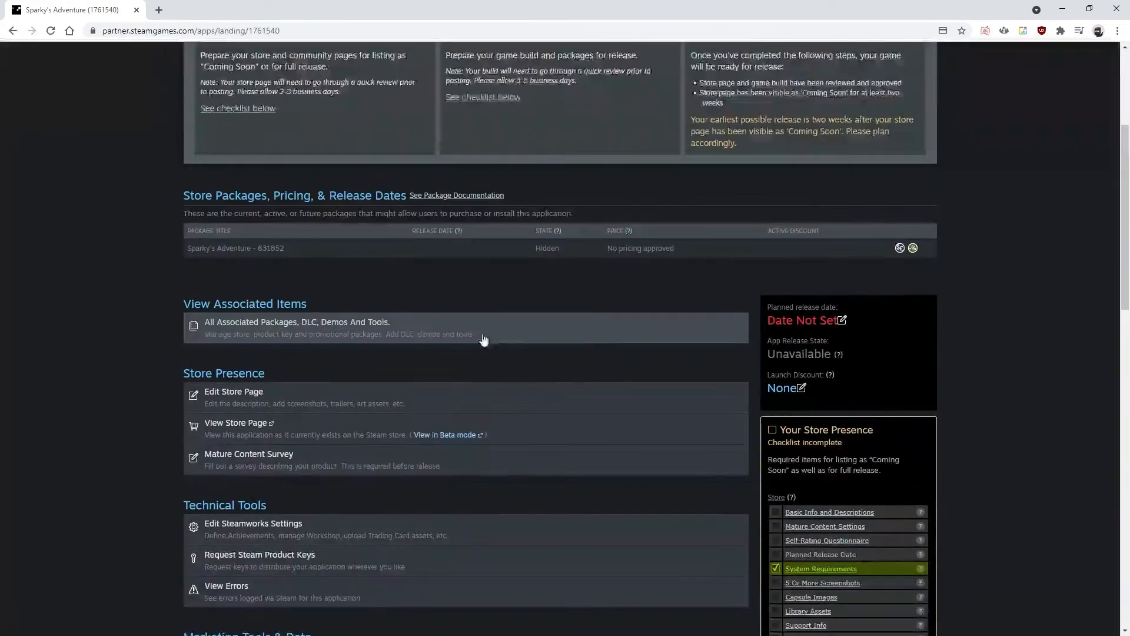
pyautogui.scroll(-2, 439, 337)
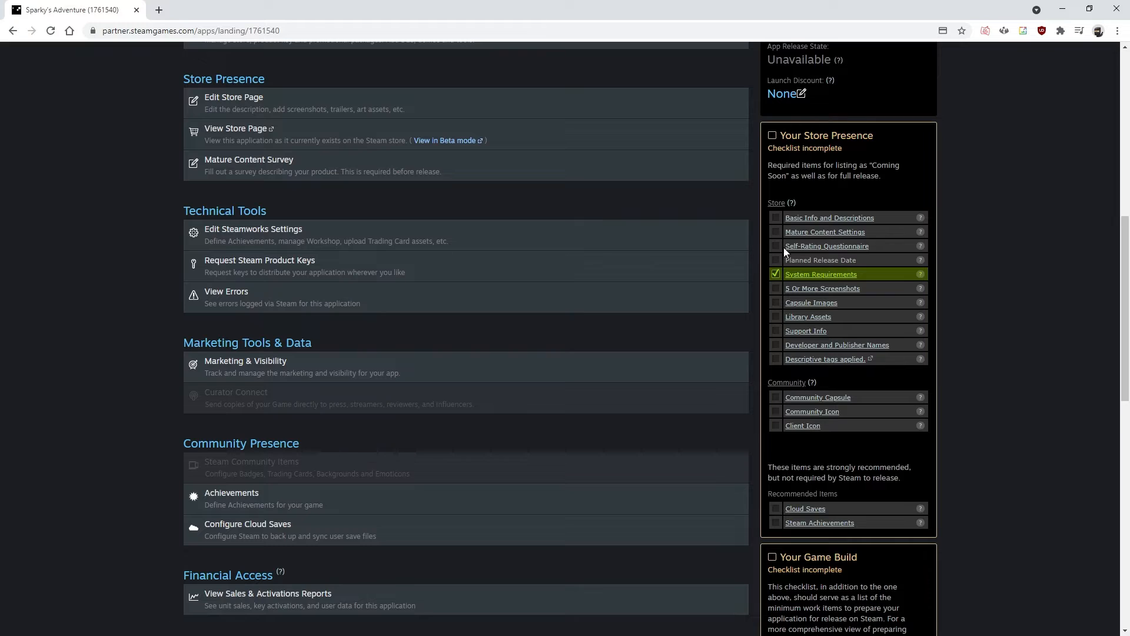
# Open the Self-Rating Questionnaire, review the Brazil self-rating options and other ratings agencies, and return to the app's landing page
pyautogui.click(822, 249)
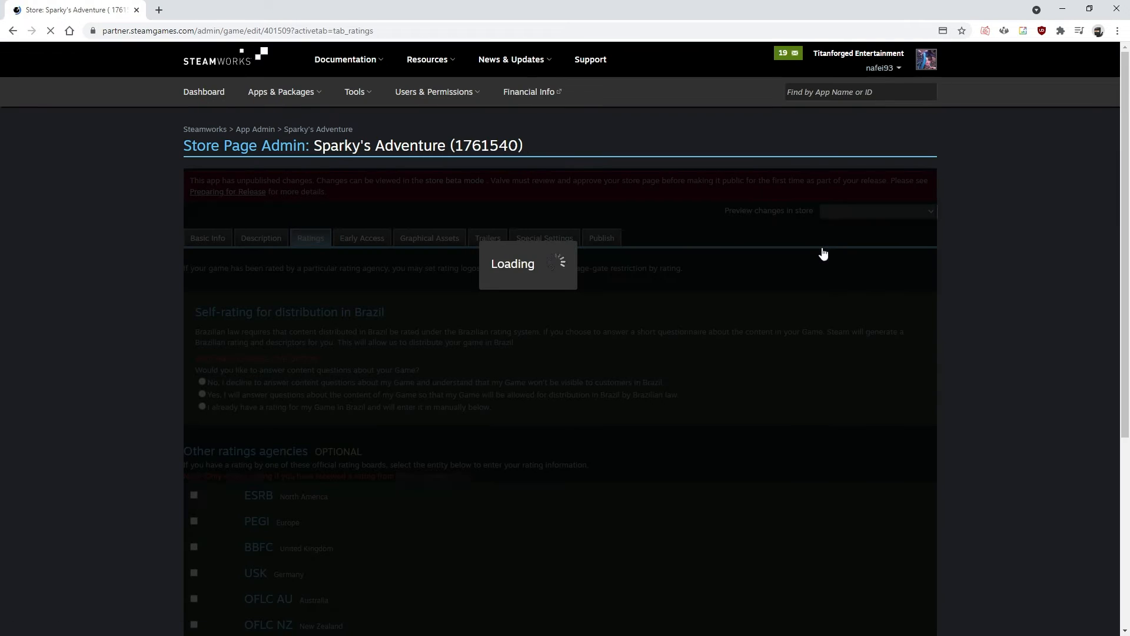
pyautogui.scroll(-7, 743, 244)
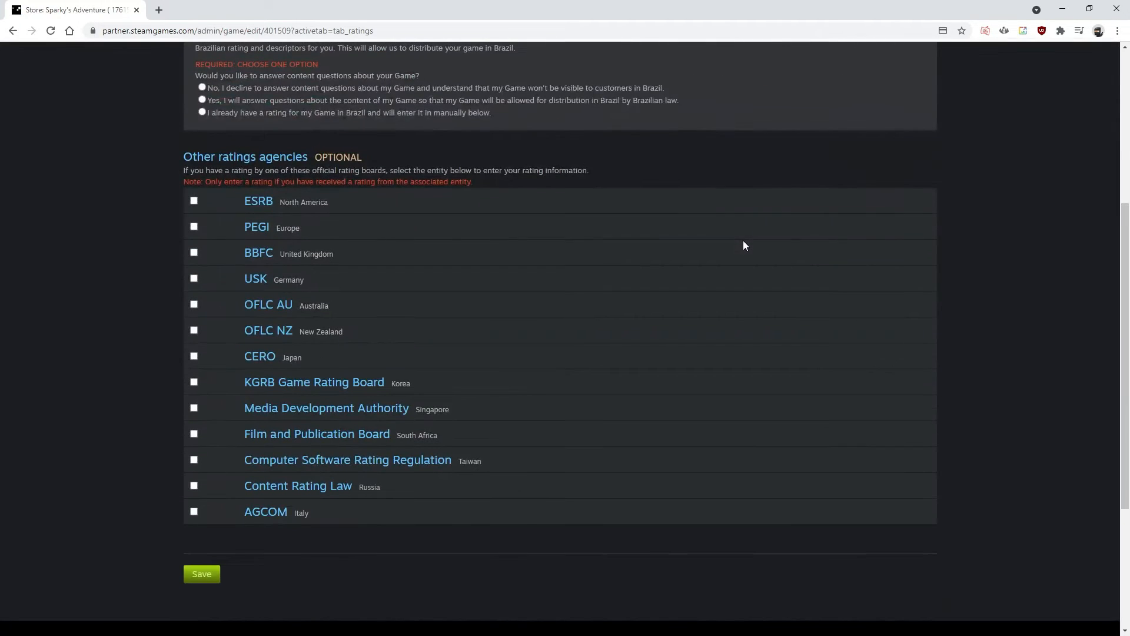
pyautogui.scroll(5, 743, 245)
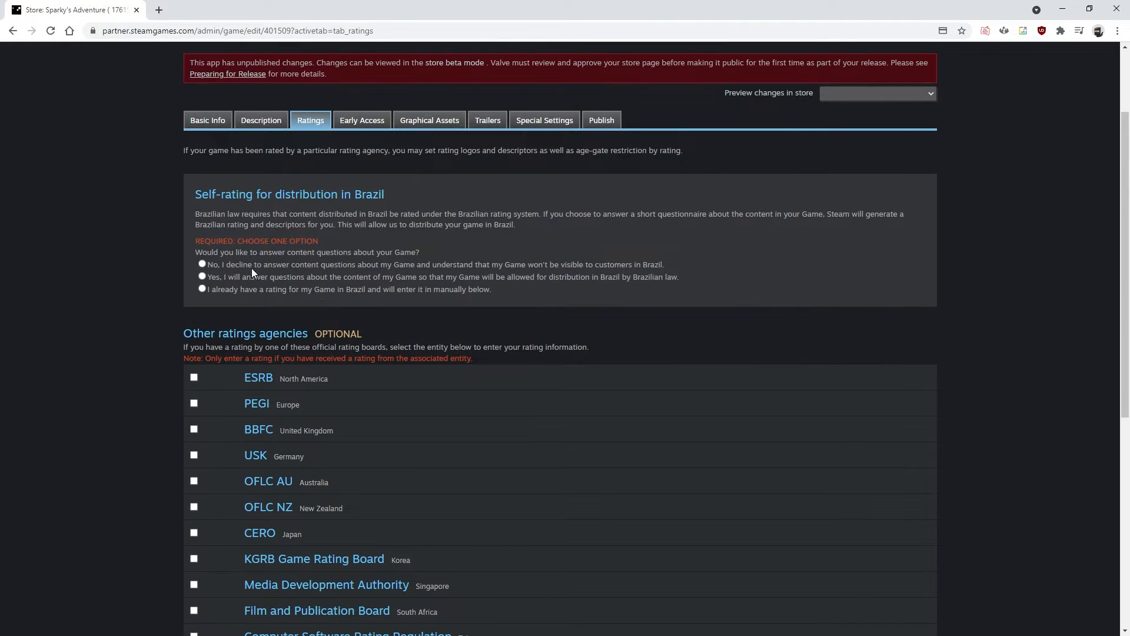
pyautogui.scroll(-6, 235, 274)
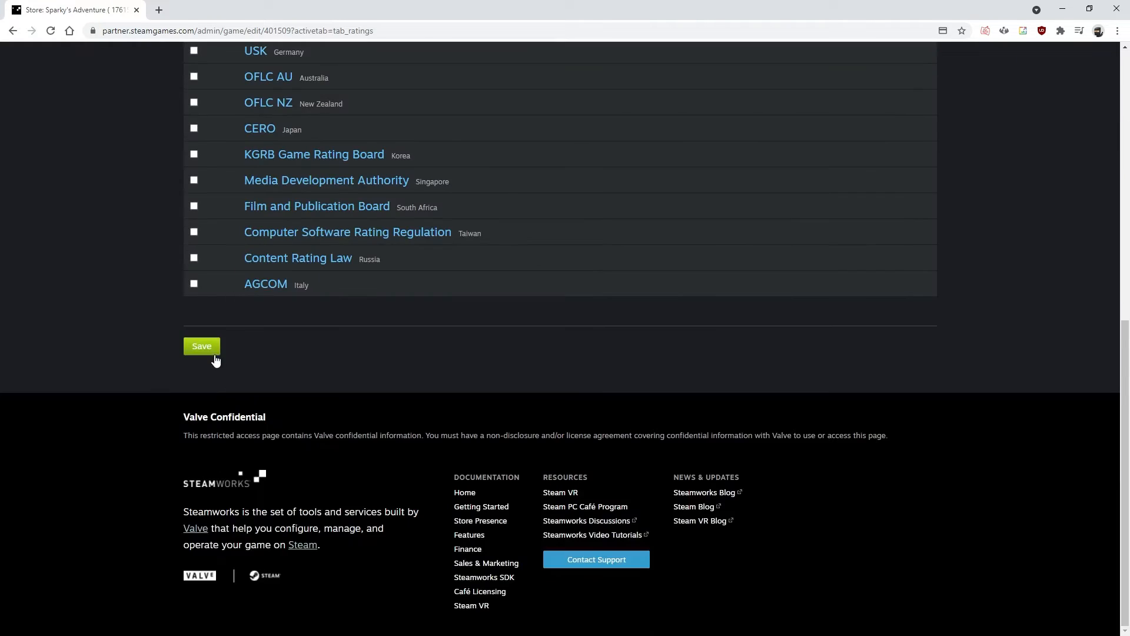
pyautogui.scroll(8, 253, 313)
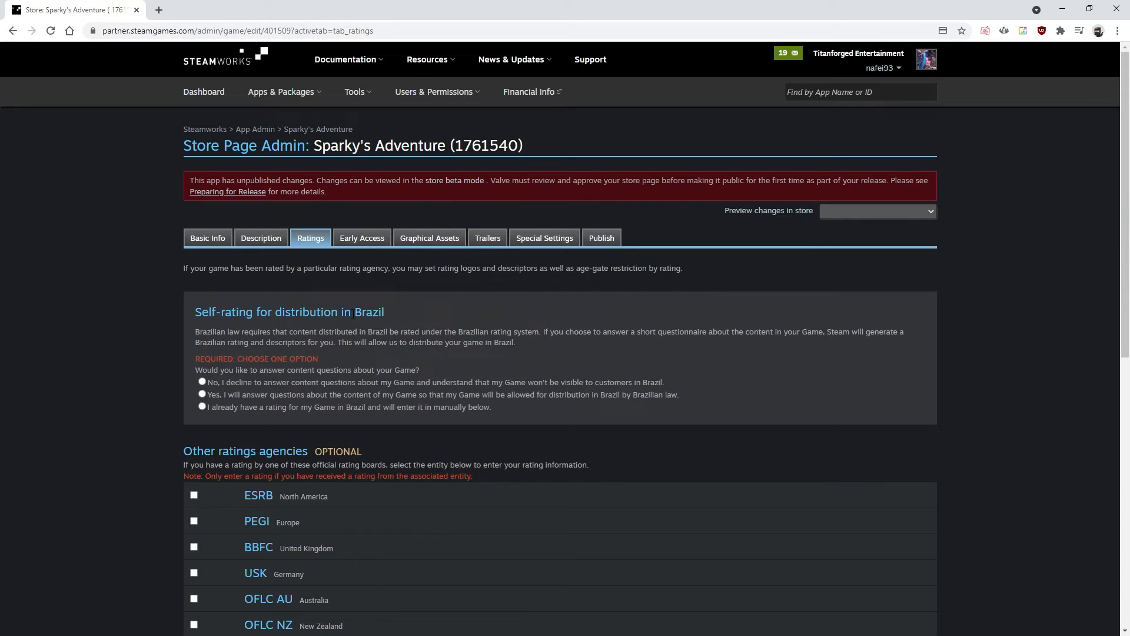
pyautogui.moveTo(352, 312); pyautogui.dragTo(413, 315)
pyautogui.click(378, 318)
pyautogui.moveTo(356, 314); pyautogui.dragTo(386, 315)
pyautogui.click(365, 345)
pyautogui.click(13, 31)
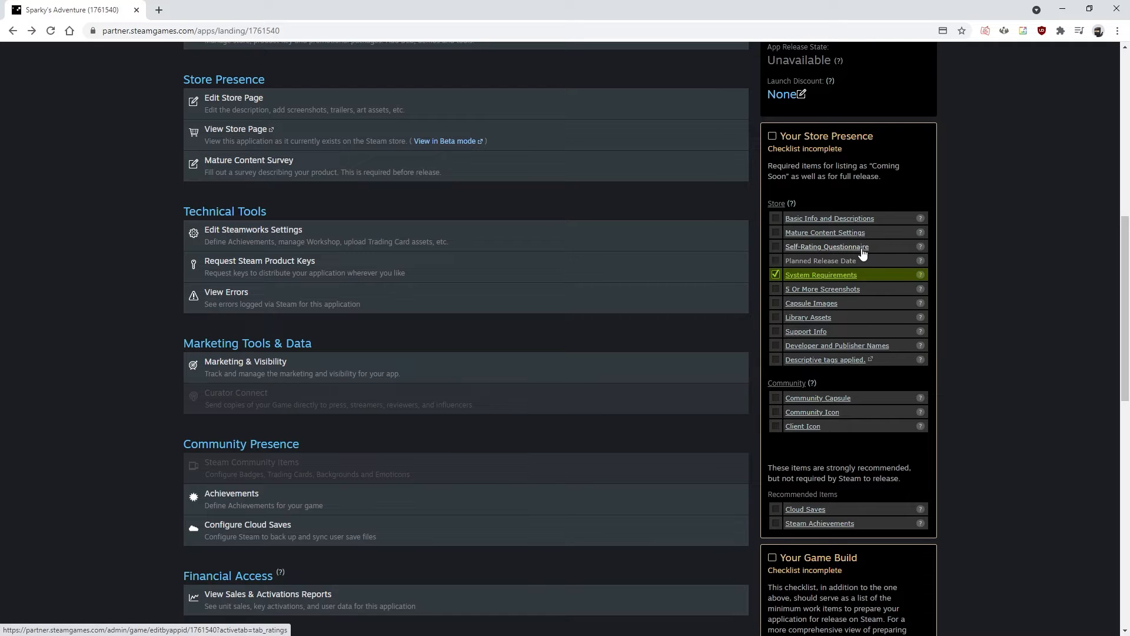
# Pick 09/29/2021 09:00 as the planned release date, and cancel the update
pyautogui.scroll(3, 832, 266)
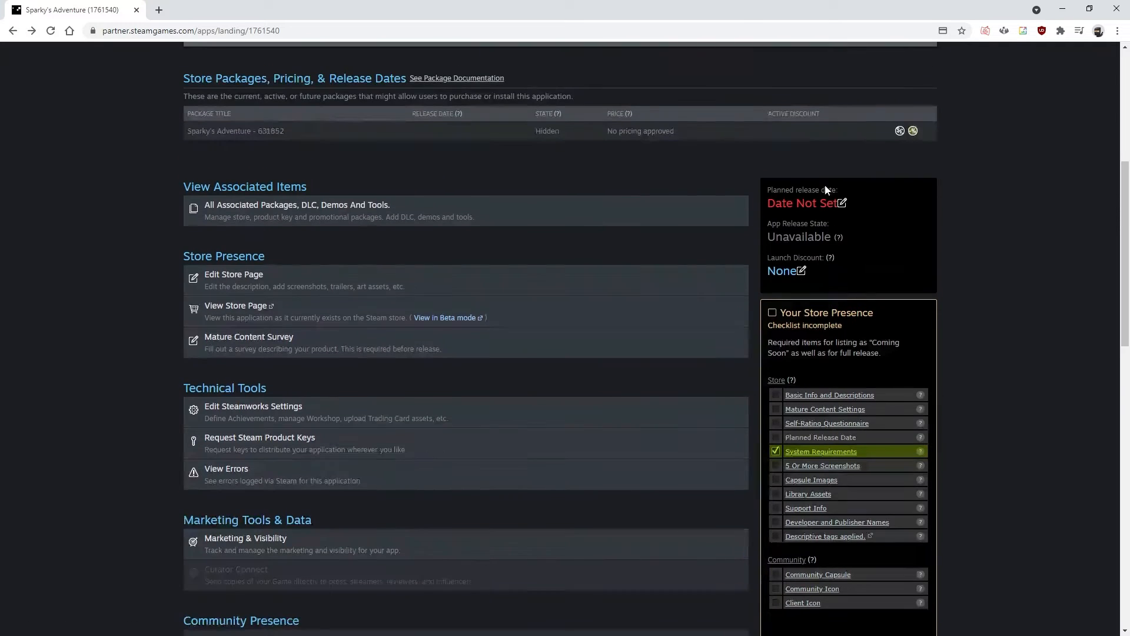
pyautogui.click(842, 203)
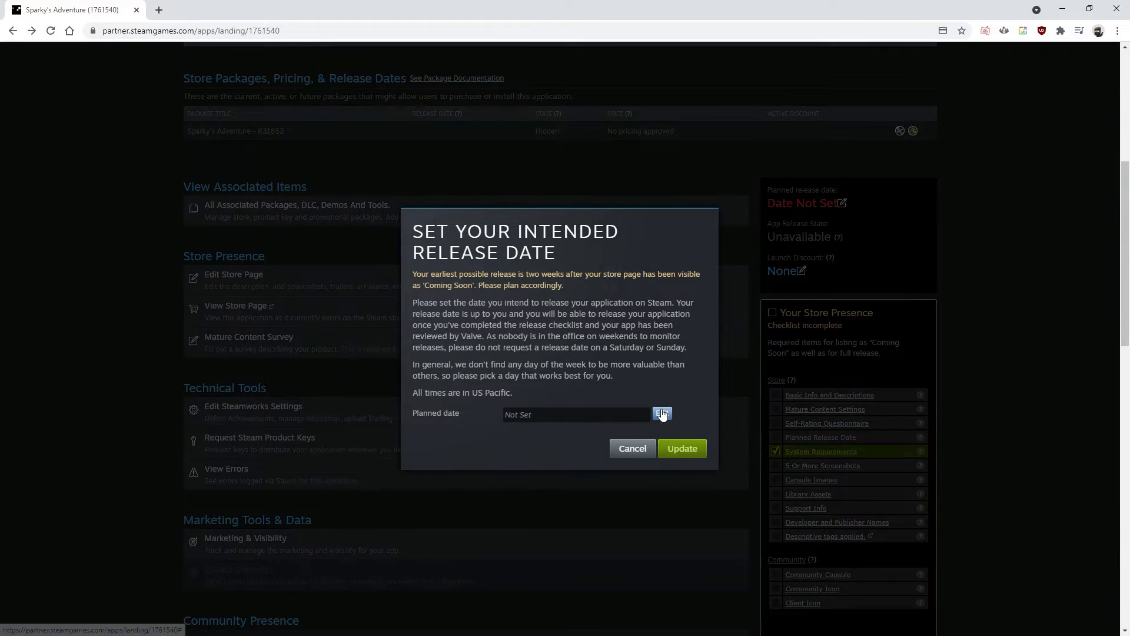
pyautogui.click(662, 415)
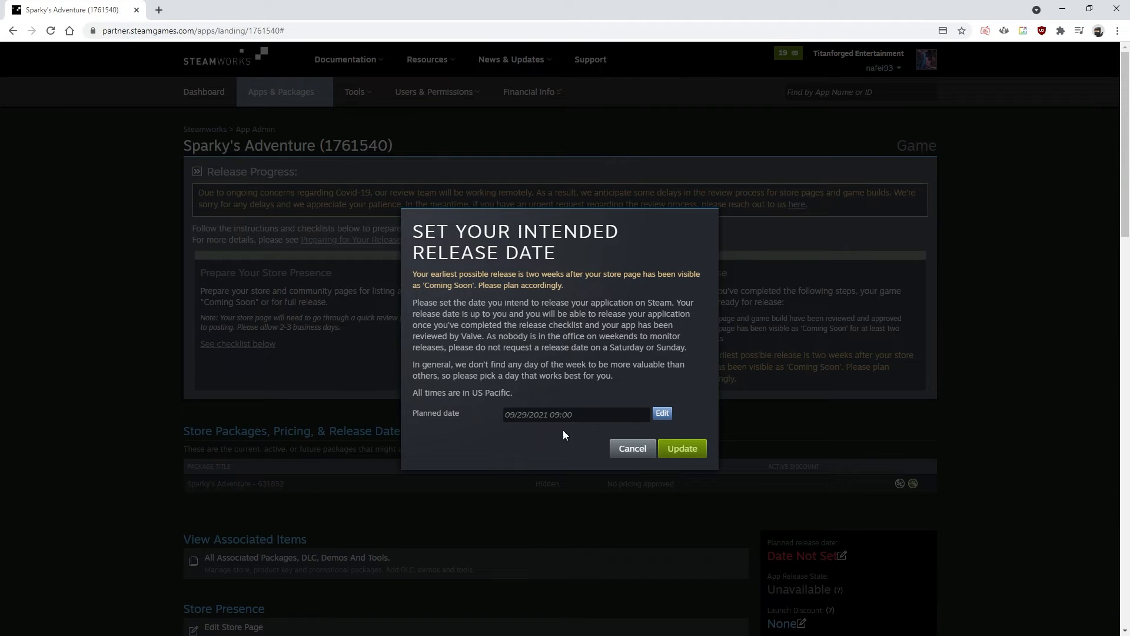
pyautogui.click(618, 449)
# Open the checklist's Support Info page in a new browser tab and switch to it
pyautogui.scroll(-3, 620, 377)
pyautogui.scroll(-1, 619, 334)
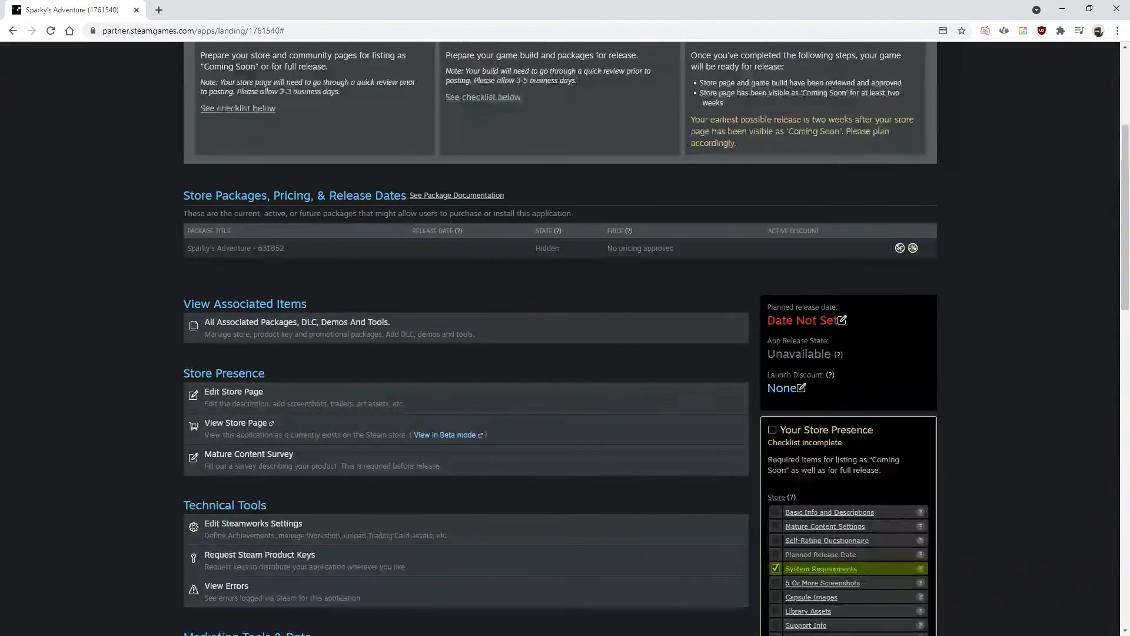
pyautogui.scroll(-2, 714, 425)
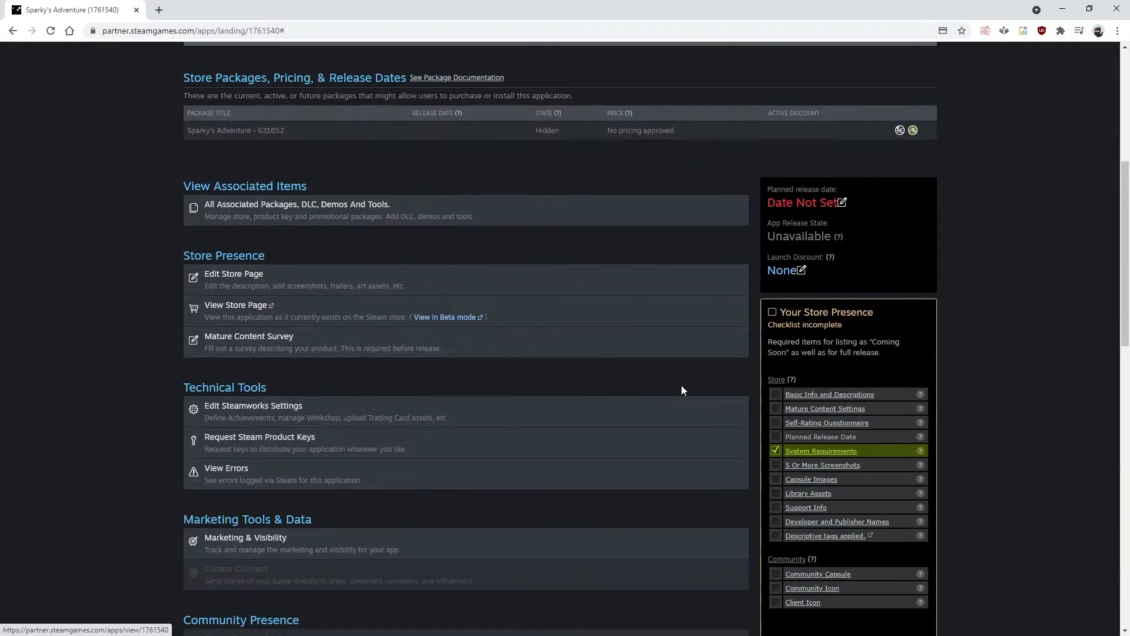
pyautogui.scroll(-1, 681, 385)
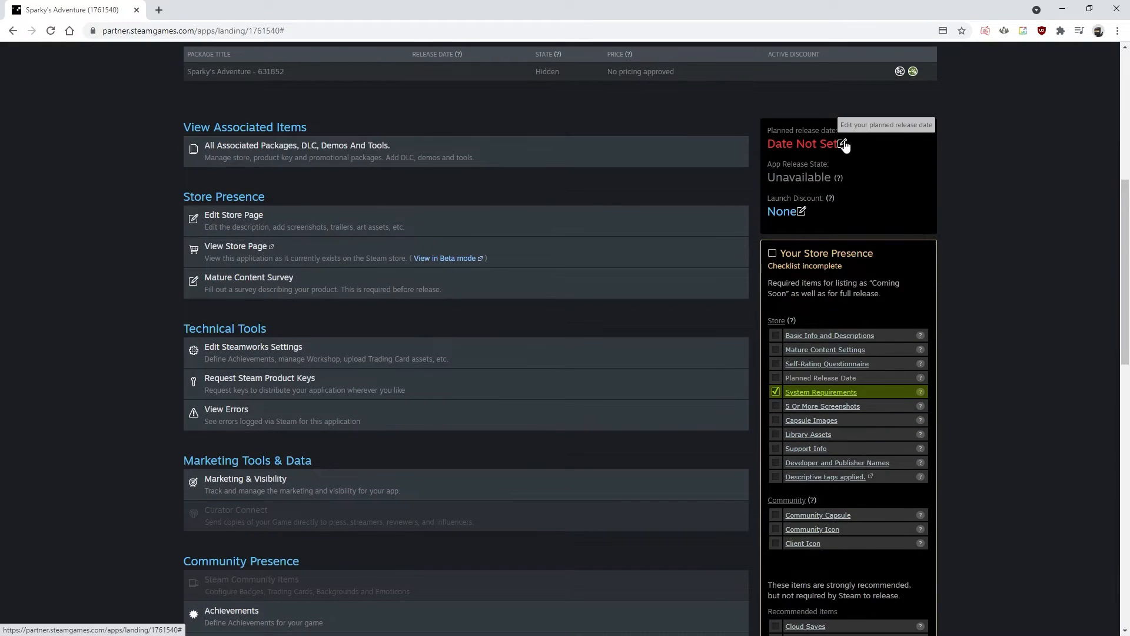
pyautogui.scroll(-2, 723, 312)
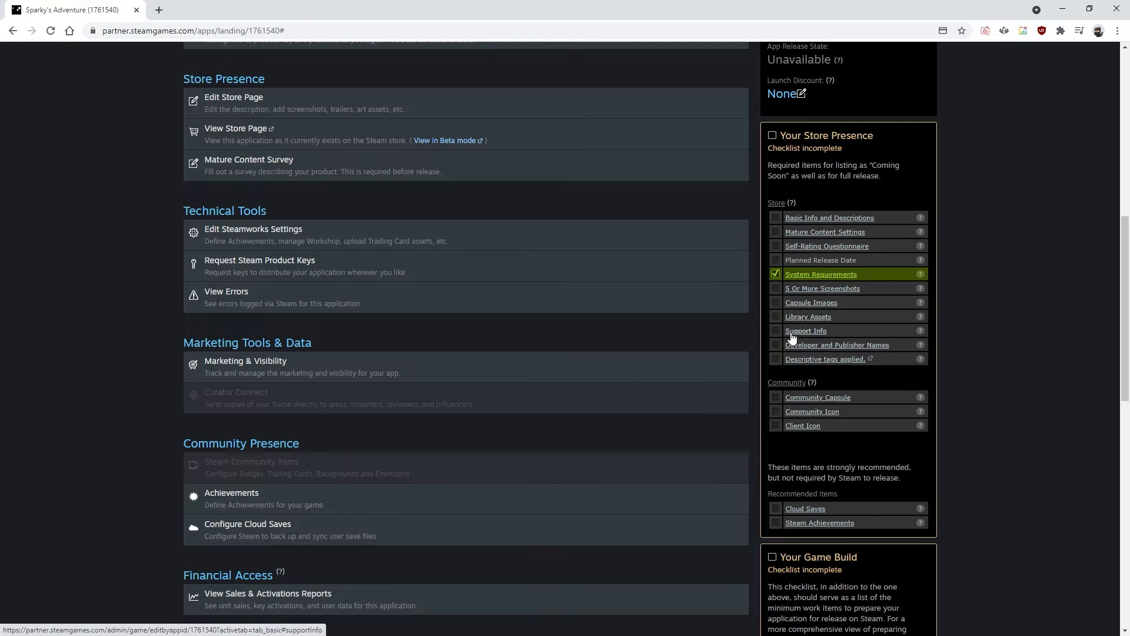
pyautogui.rightClick(810, 334)
pyautogui.click(818, 340)
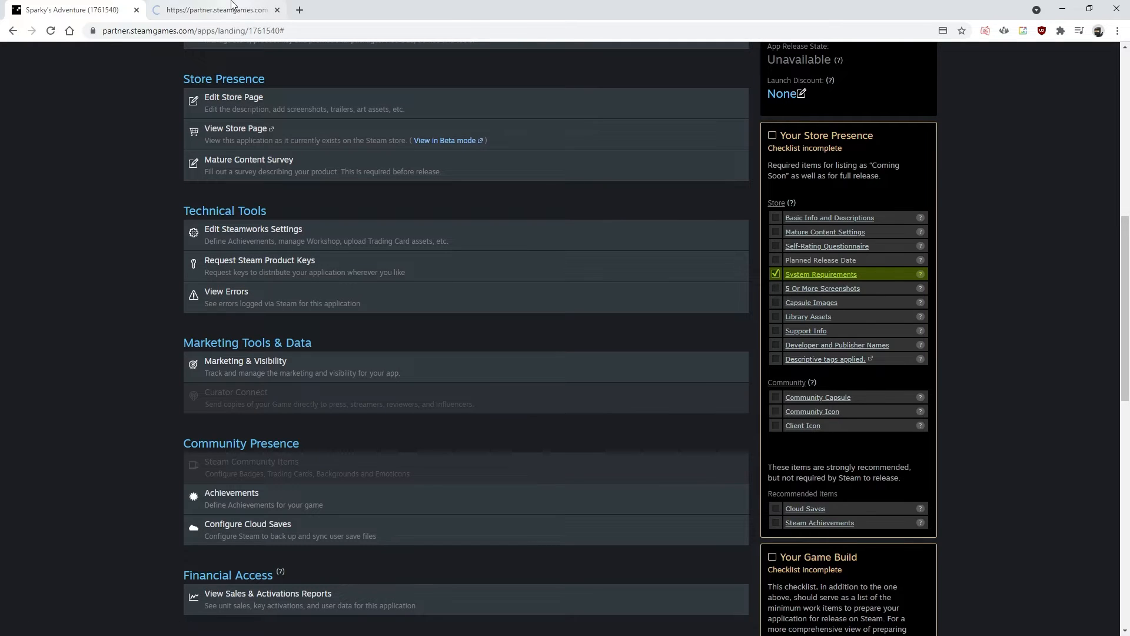
pyautogui.click(251, 10)
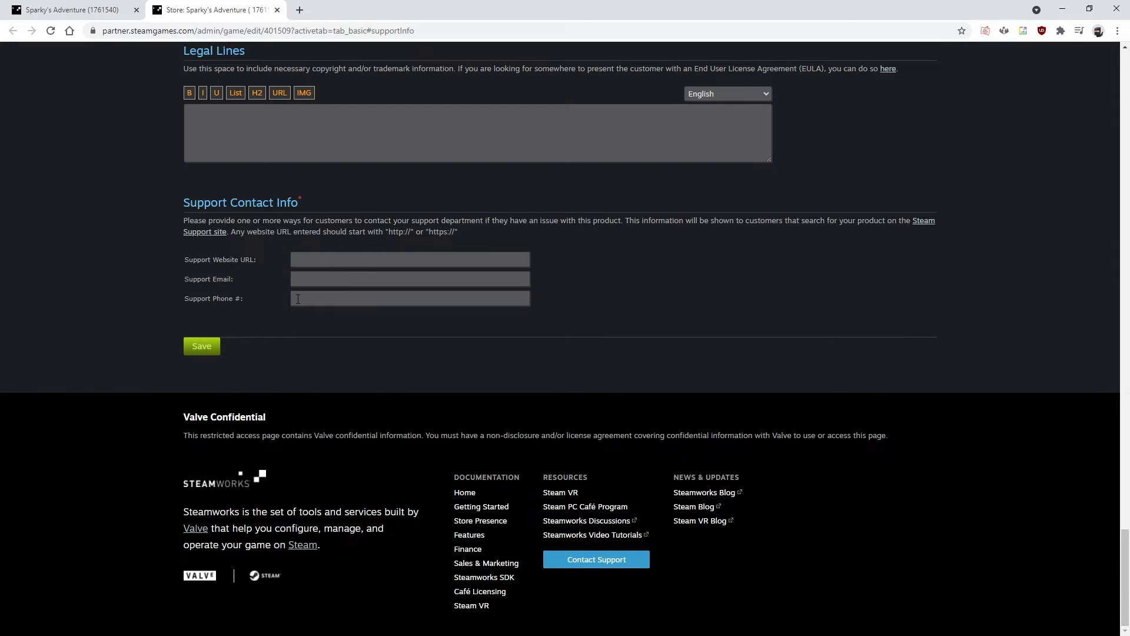
# Examine the support website, email and phone fields under Support Contact Info, and return to the app's landing page
pyautogui.moveTo(247, 302); pyautogui.dragTo(183, 298)
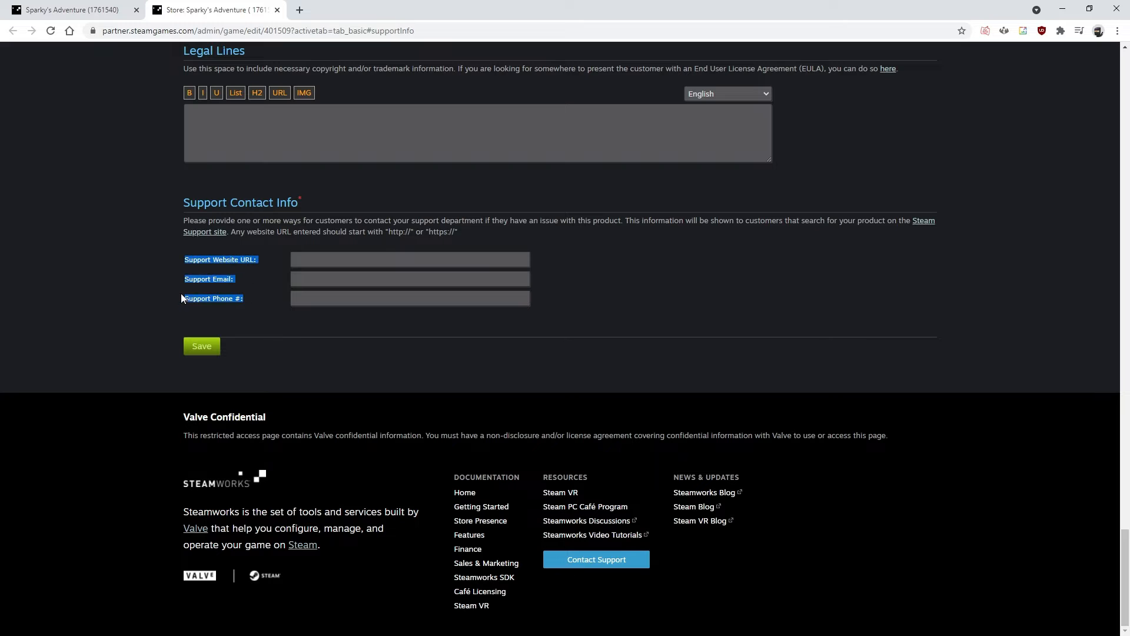
pyautogui.click(186, 277)
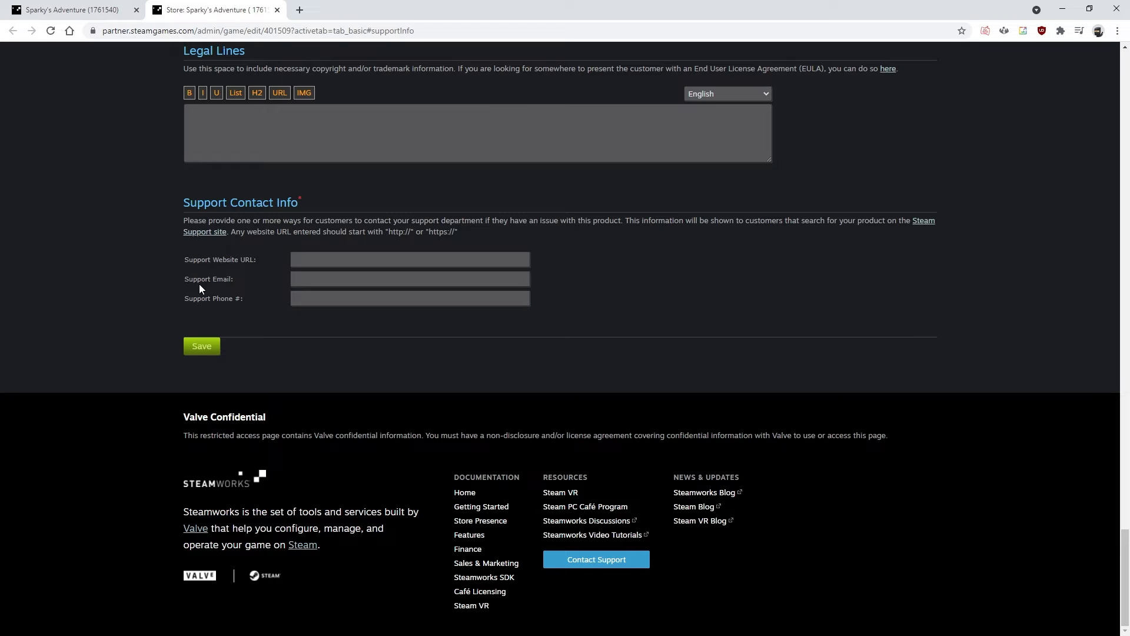
pyautogui.scroll(5, 172, 258)
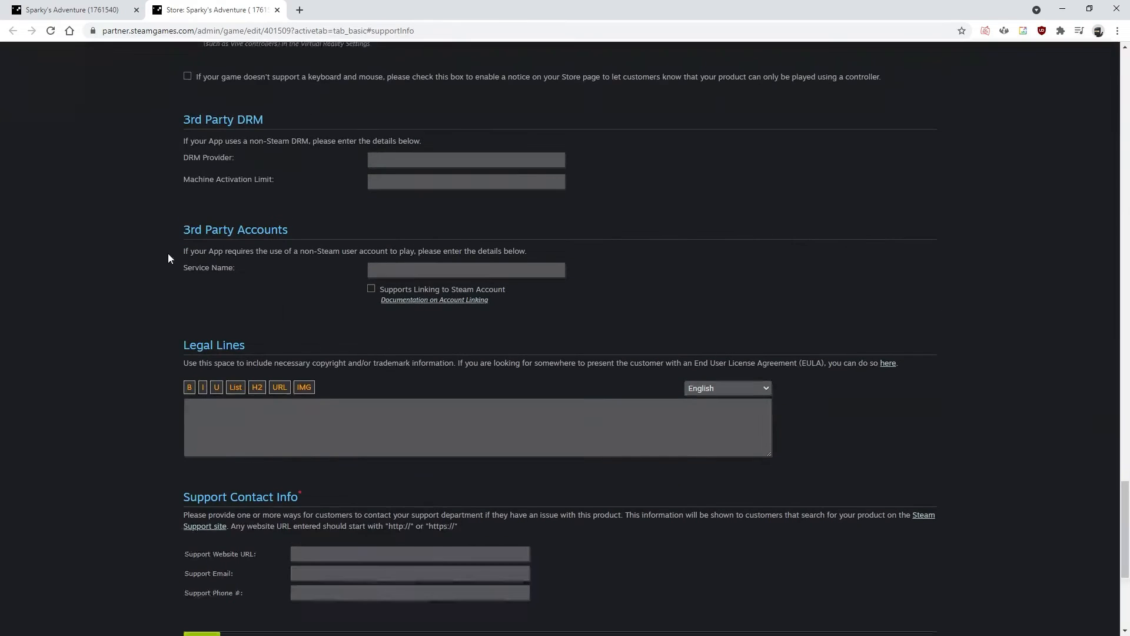
pyautogui.scroll(-3, 155, 230)
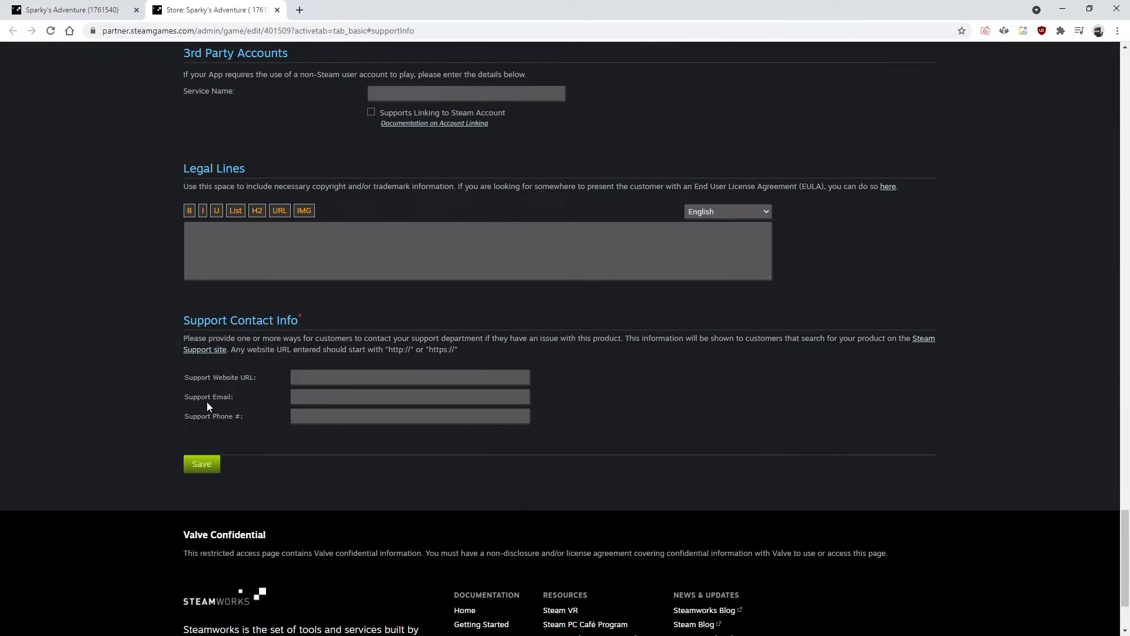
pyautogui.moveTo(186, 398); pyautogui.dragTo(246, 400)
pyautogui.click(70, 10)
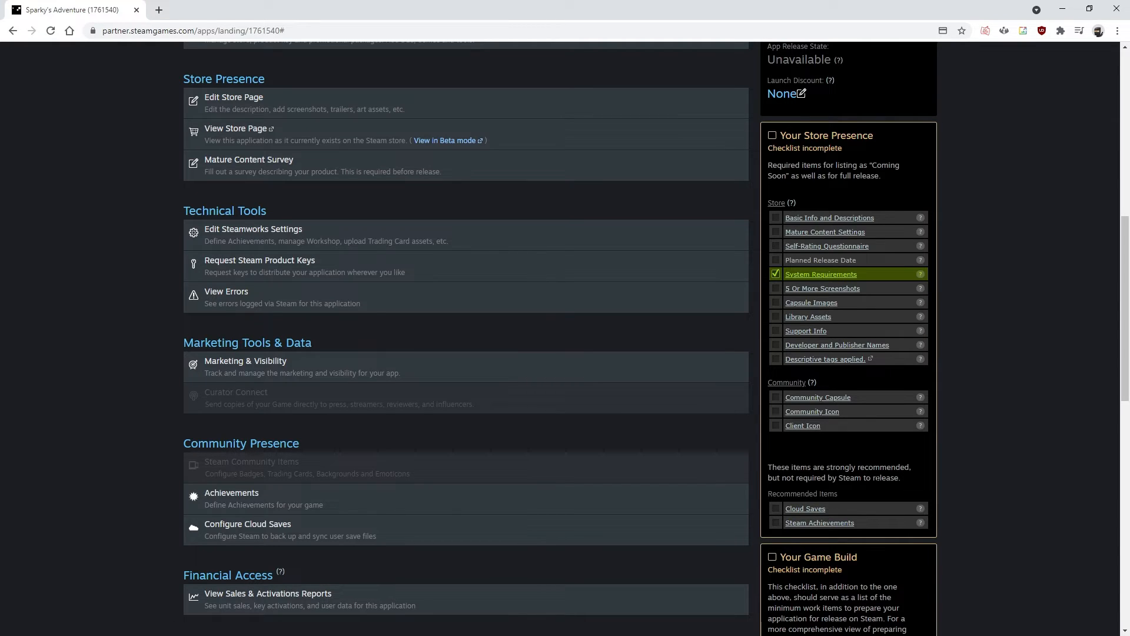
# Review the recommended Cloud Saves and Steam Achievements items and the related Steamworks settings entry
pyautogui.moveTo(903, 478); pyautogui.dragTo(824, 478)
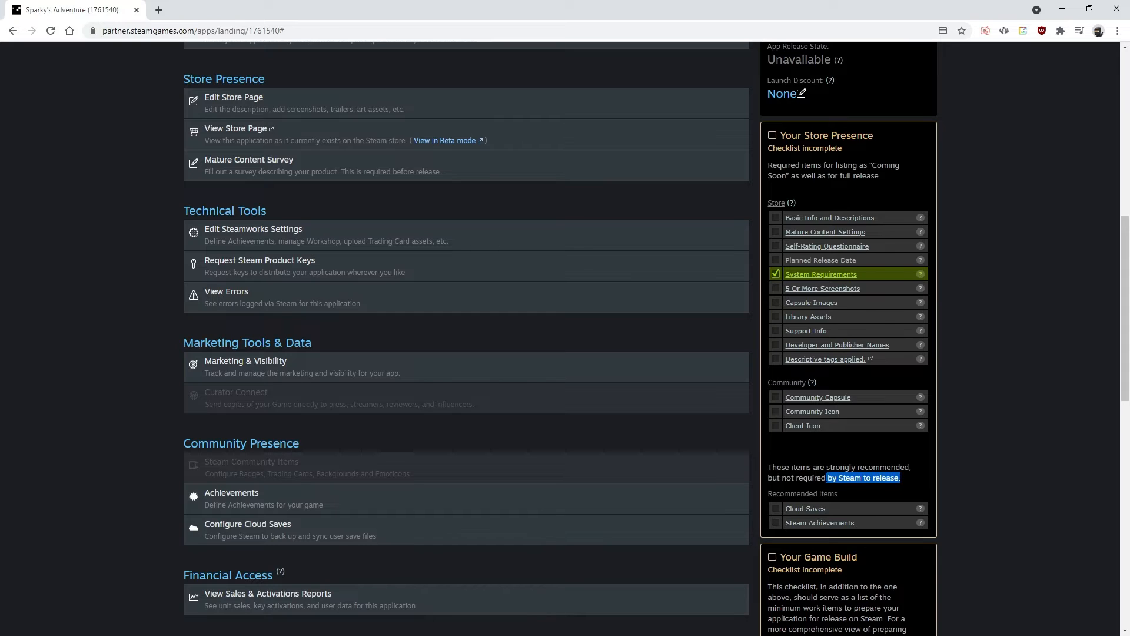
pyautogui.click(813, 477)
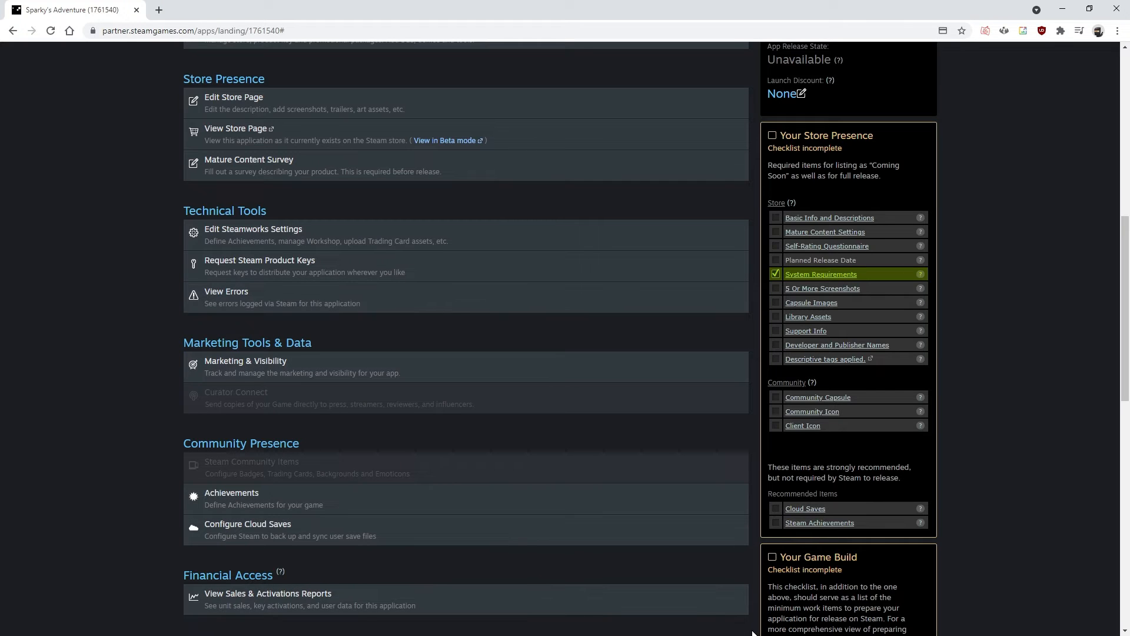
pyautogui.scroll(-4, 859, 503)
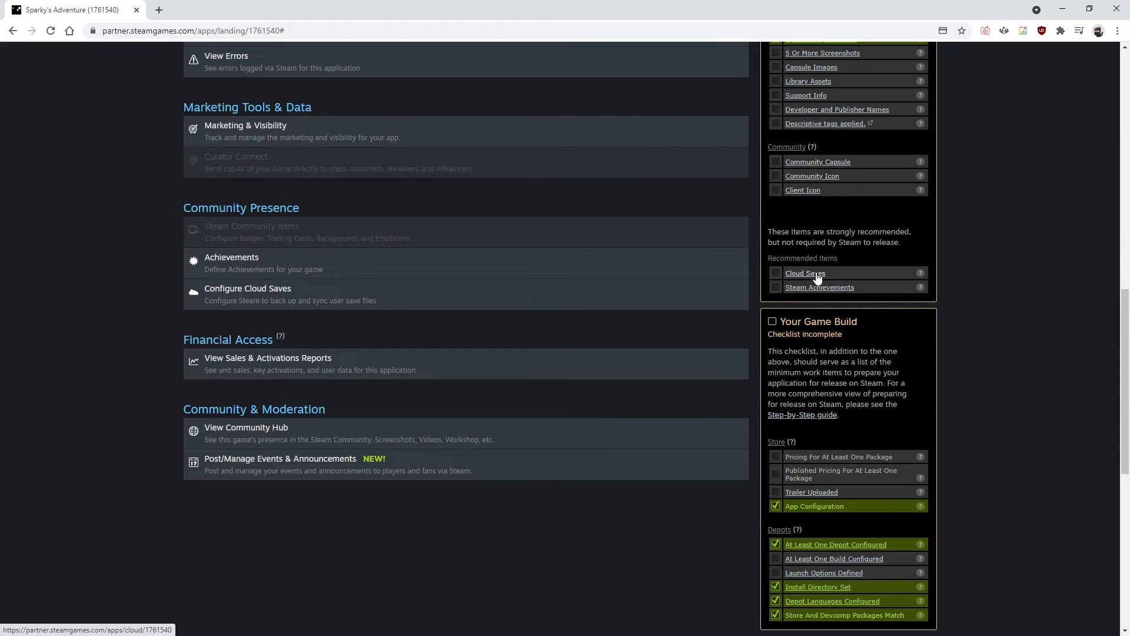
pyautogui.scroll(2, 499, 320)
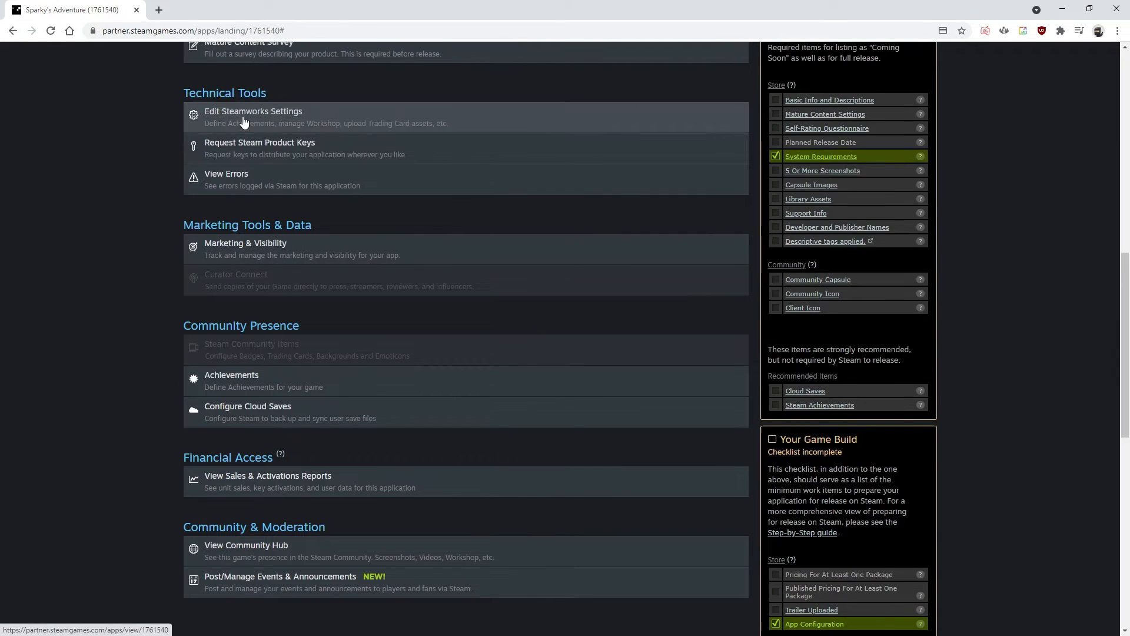
# Review the Your Game Build checklist's pricing, trailer and depot items, and locate the pricing controls of the store package
pyautogui.scroll(-4, 480, 243)
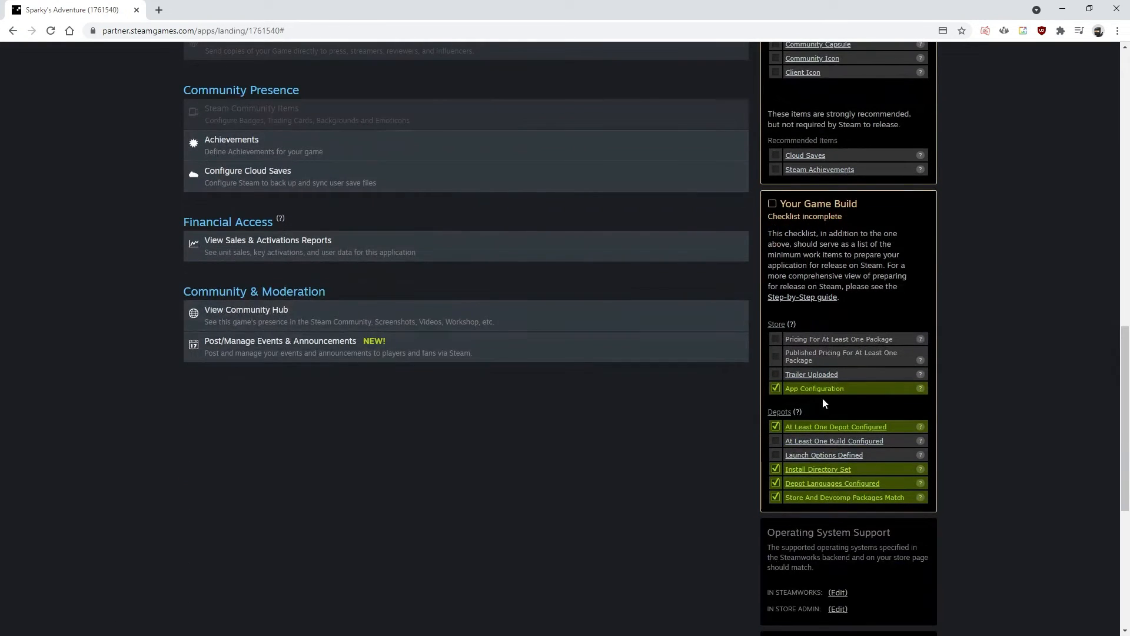
pyautogui.moveTo(789, 339); pyautogui.dragTo(911, 340)
pyautogui.click(898, 341)
pyautogui.scroll(11, 859, 344)
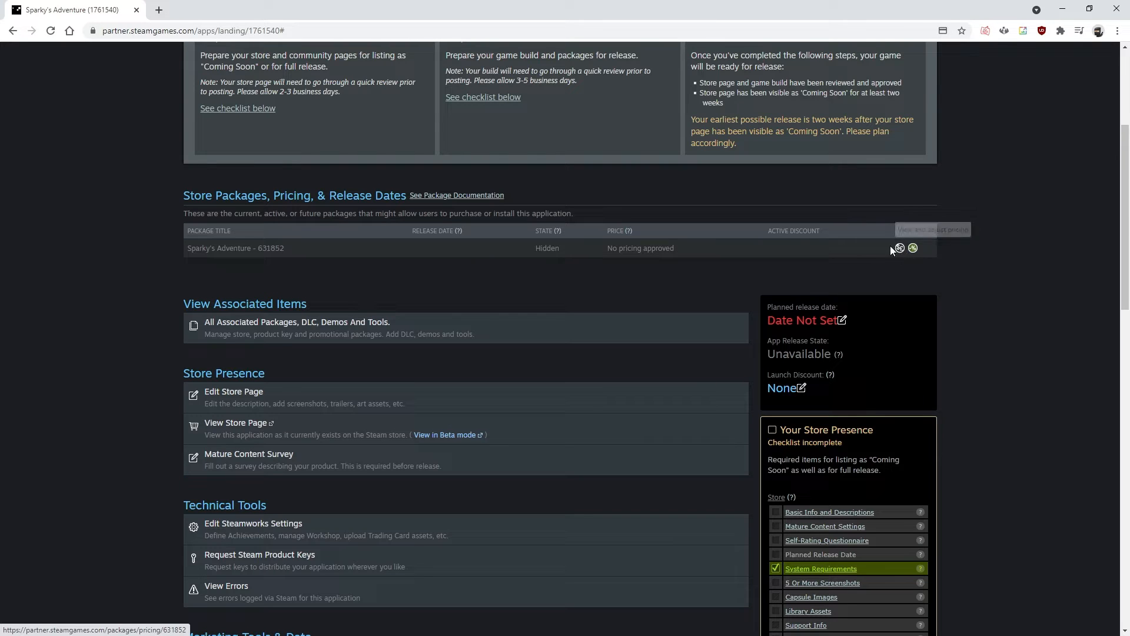
pyautogui.scroll(-8, 419, 353)
pyautogui.scroll(2, 646, 380)
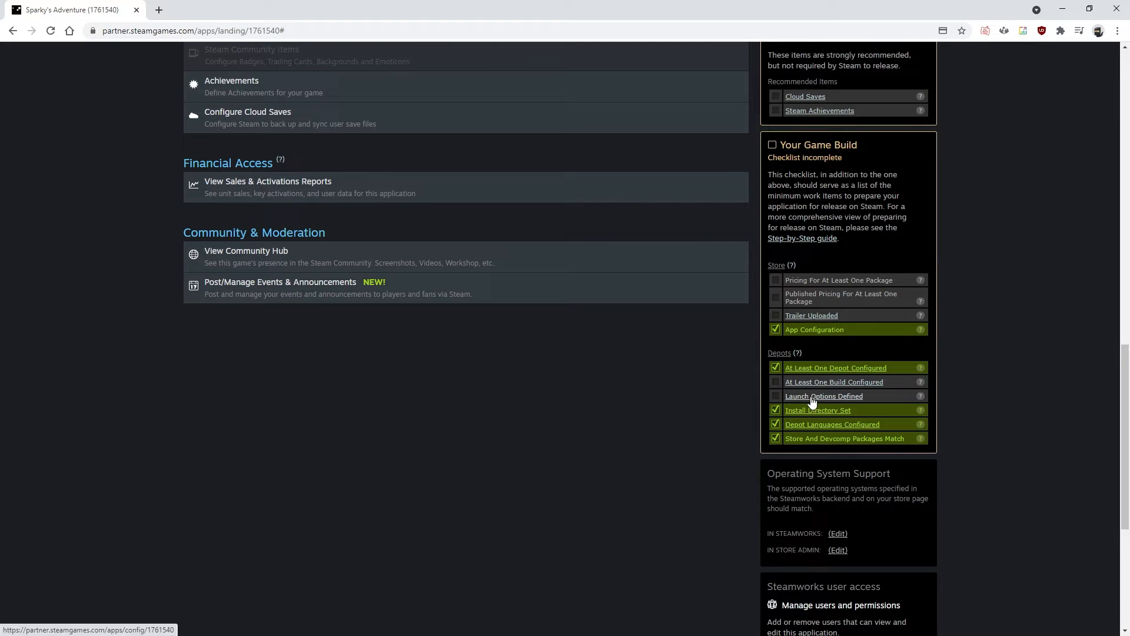
pyautogui.scroll(5, 589, 419)
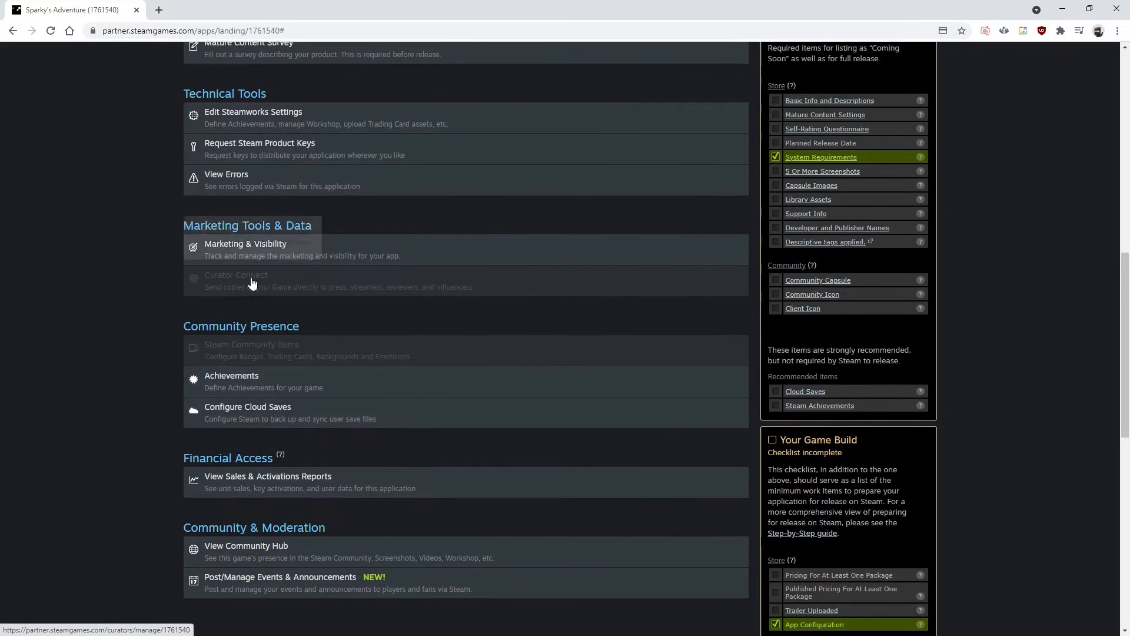
# Review the technical tools entries alongside the Your Store Presence and Your Game Build checklists on the landing page
pyautogui.scroll(2, 252, 285)
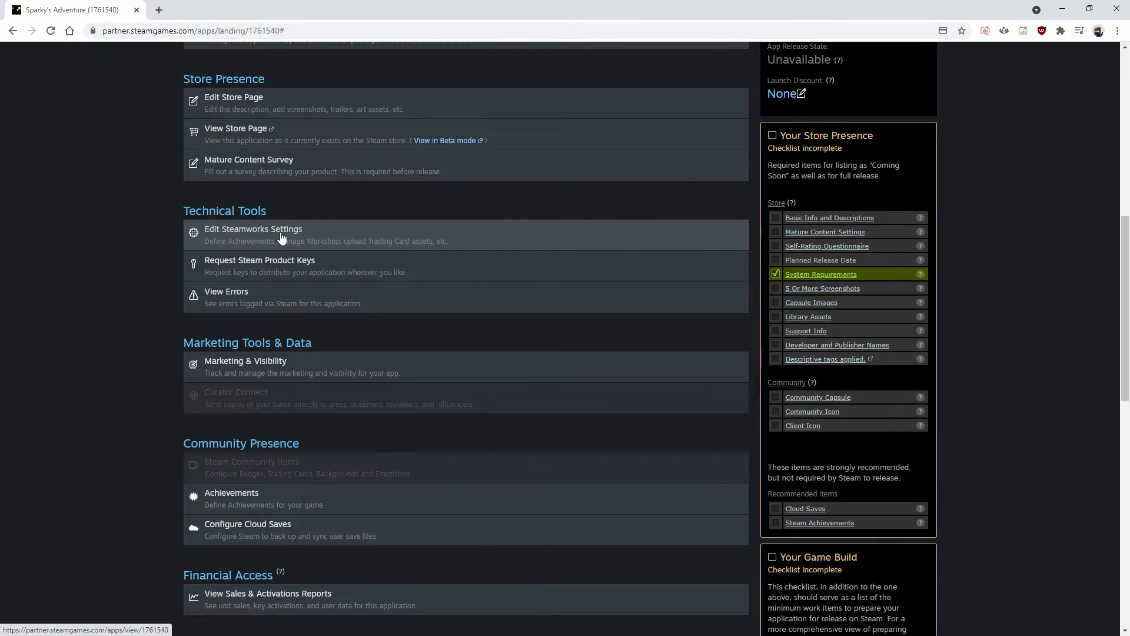
pyautogui.scroll(-5, 132, 235)
pyautogui.scroll(-5, 242, 313)
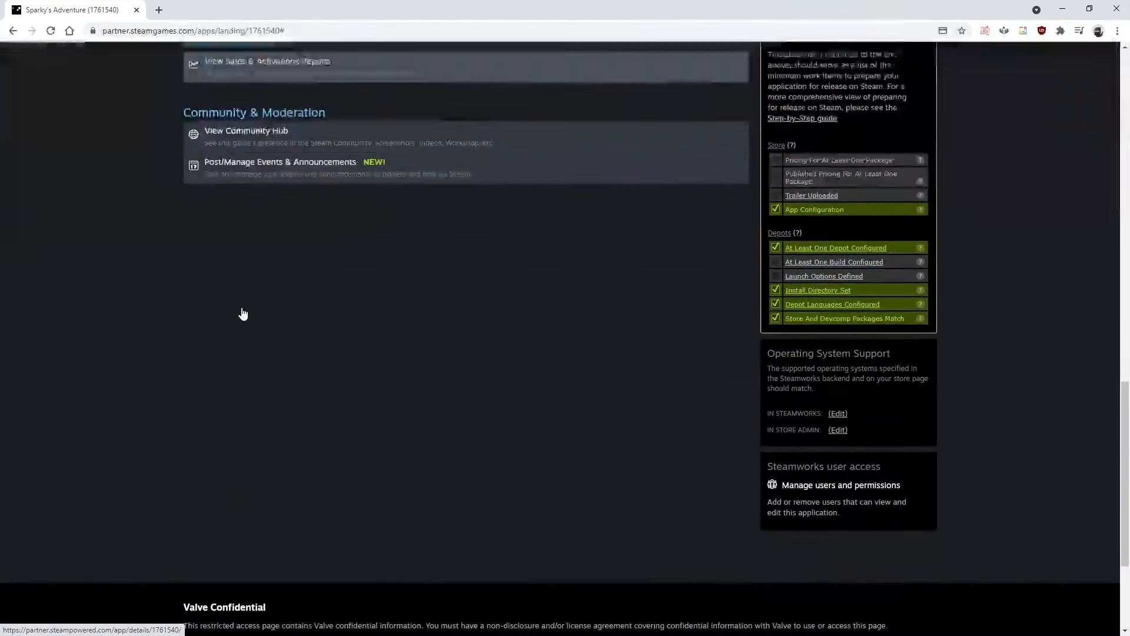
pyautogui.scroll(2, 260, 315)
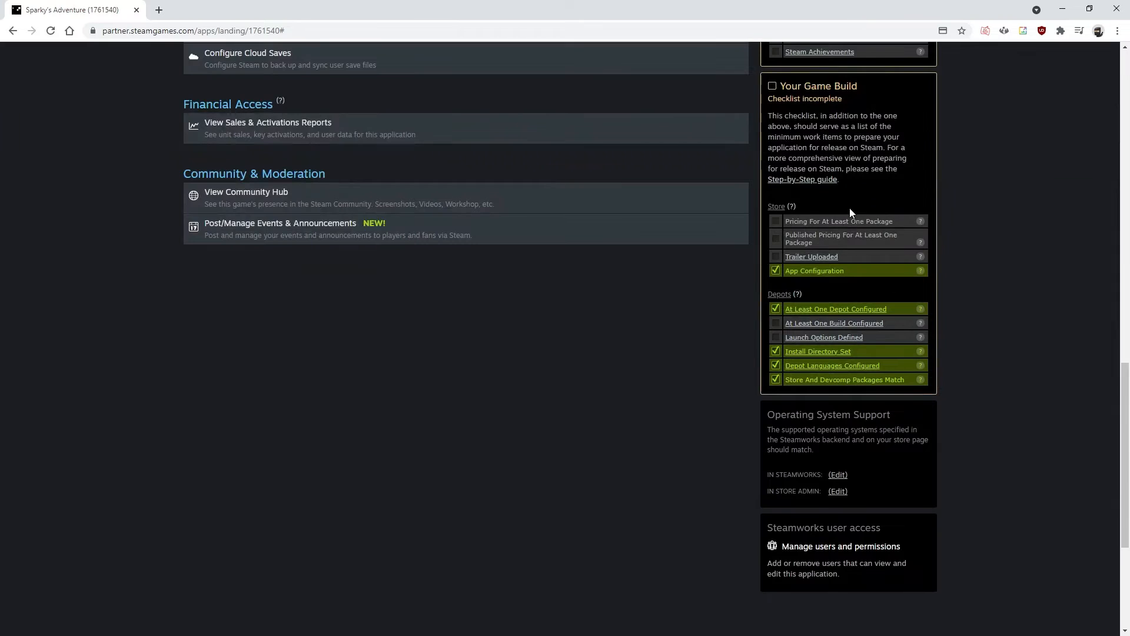
pyautogui.scroll(7, 763, 395)
pyautogui.scroll(2, 732, 318)
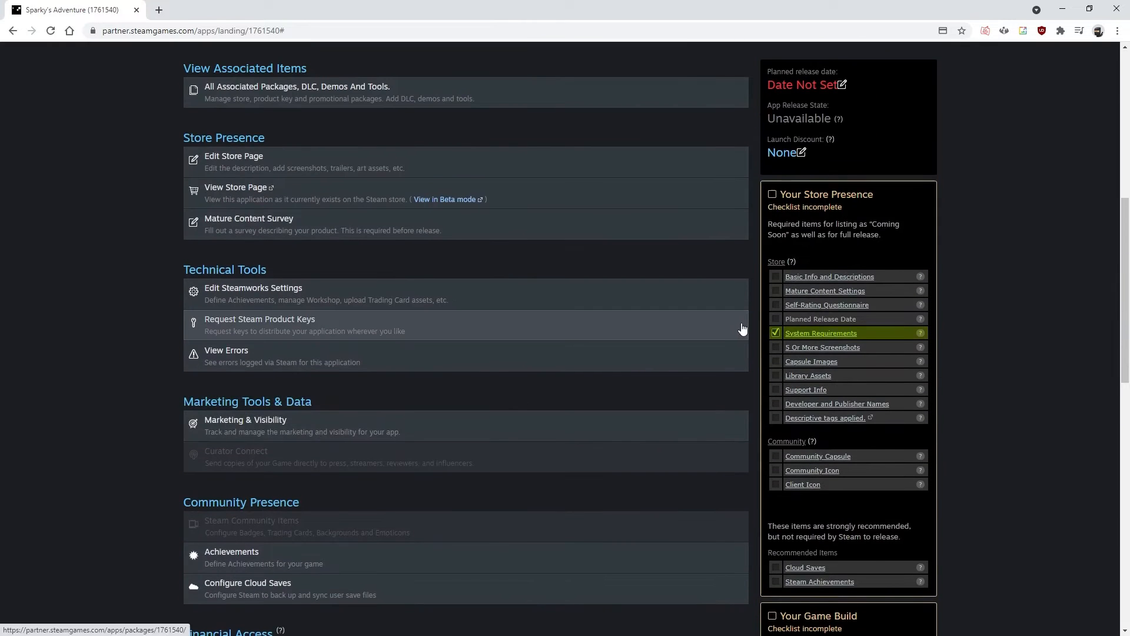
pyautogui.scroll(-2, 736, 327)
pyautogui.scroll(2, 735, 326)
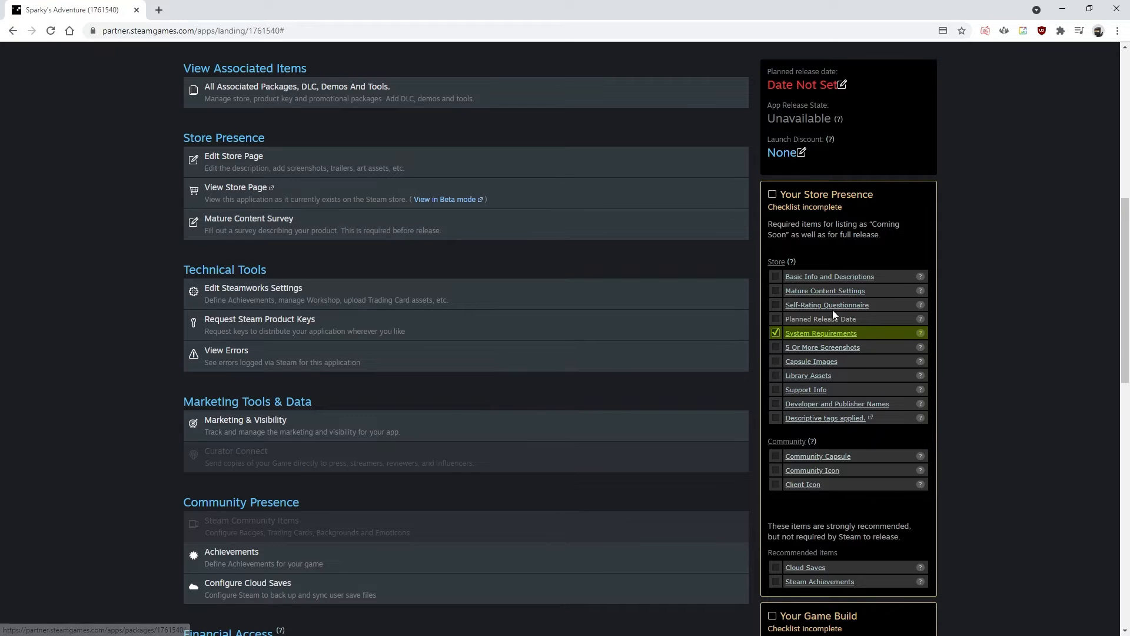
# Examine the game build's depot items and the Operating System Support and Steamworks user access sections
pyautogui.scroll(-7, 662, 355)
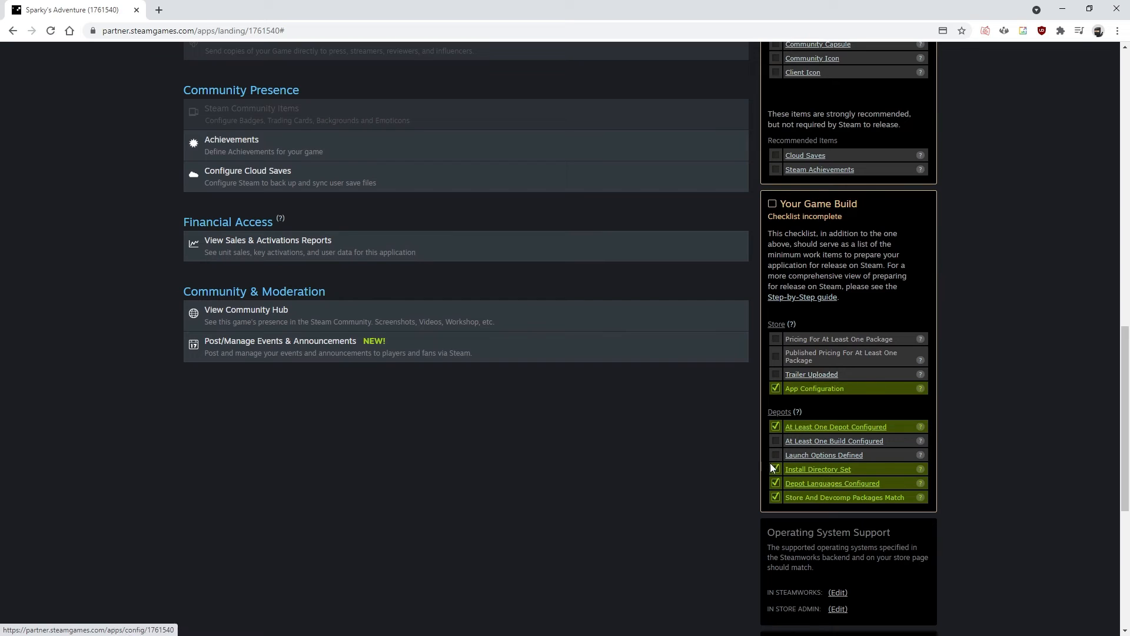
pyautogui.scroll(-4, 535, 377)
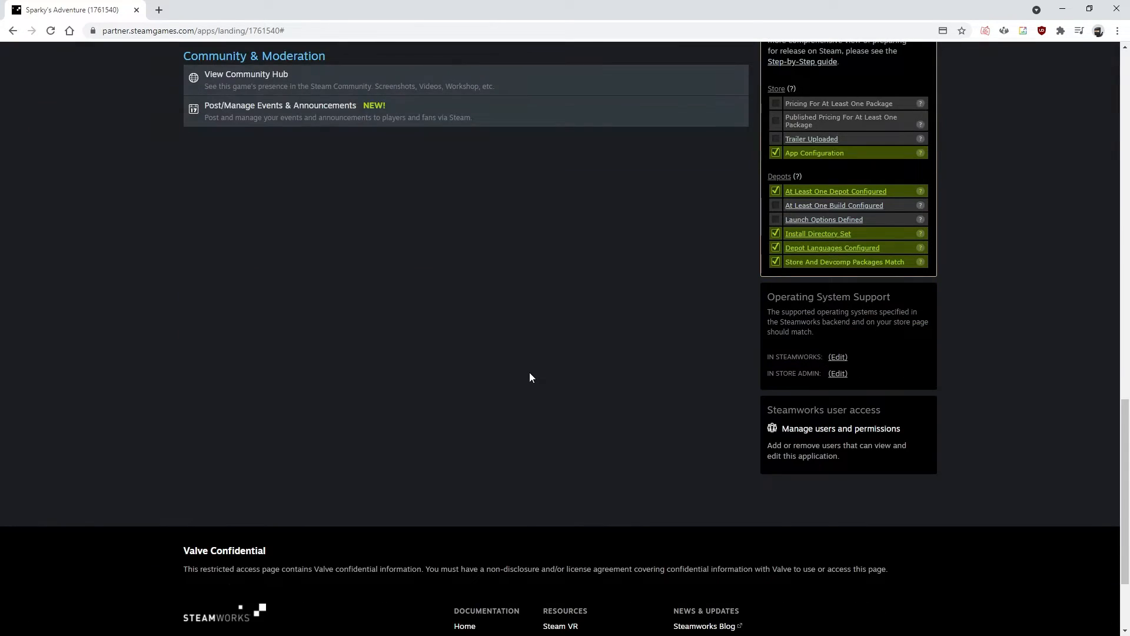
pyautogui.scroll(3, 530, 373)
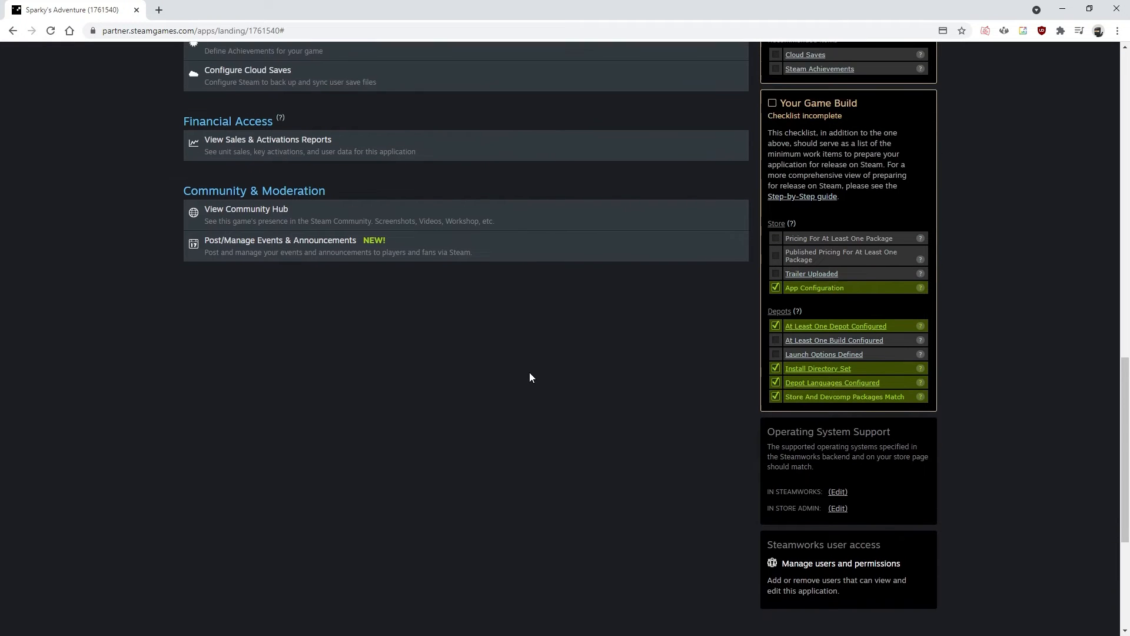
pyautogui.scroll(-4, 530, 373)
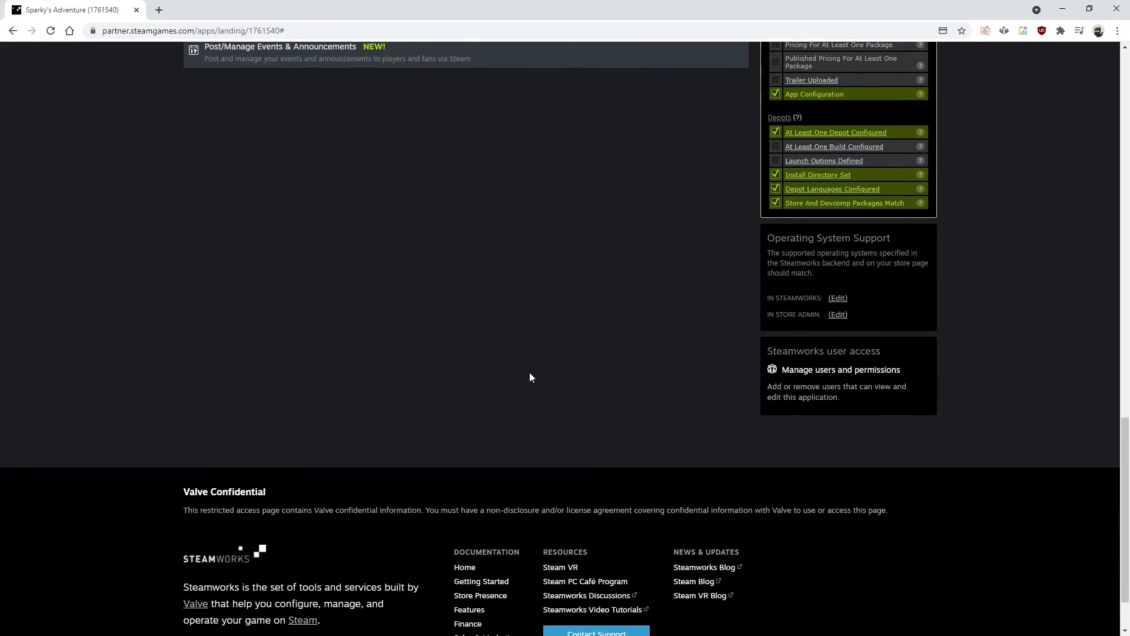
pyautogui.scroll(3, 530, 373)
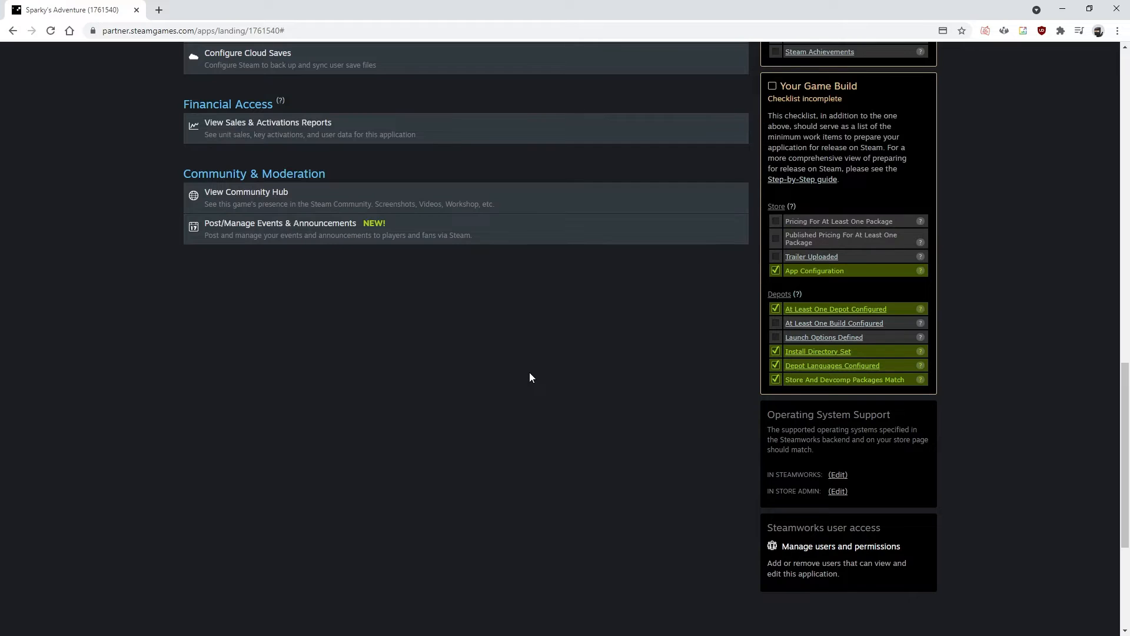
pyautogui.scroll(-2, 529, 371)
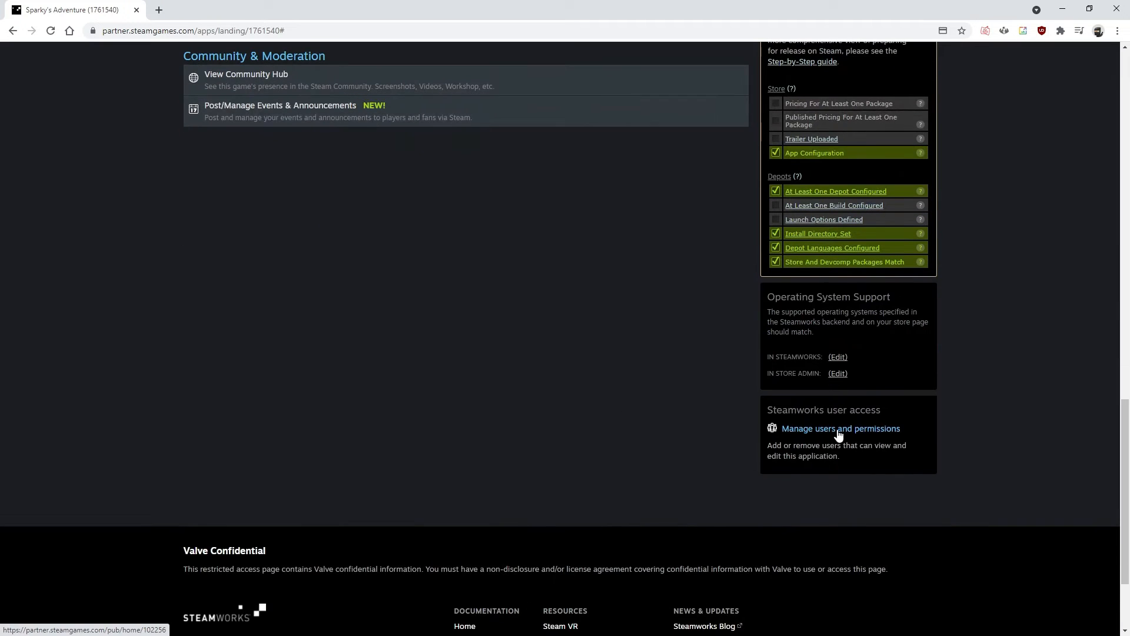
# Look over the landing page's store, technical, marketing and community tool sections, including the Curator Connect requirements
pyautogui.scroll(15, 535, 394)
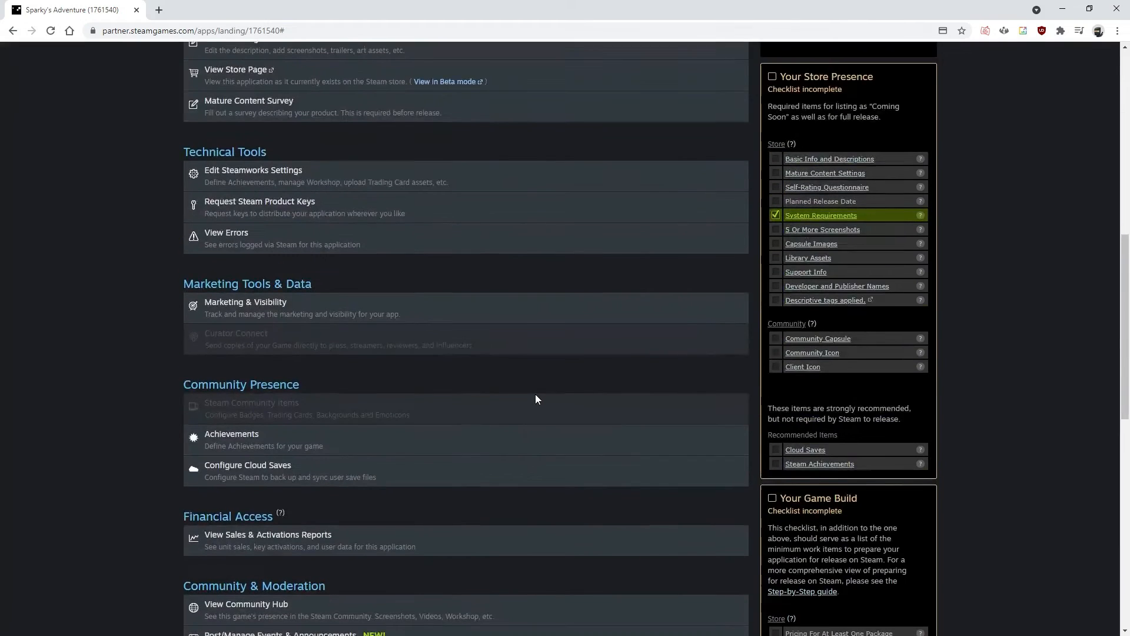
pyautogui.scroll(3, 535, 396)
pyautogui.scroll(-7, 535, 396)
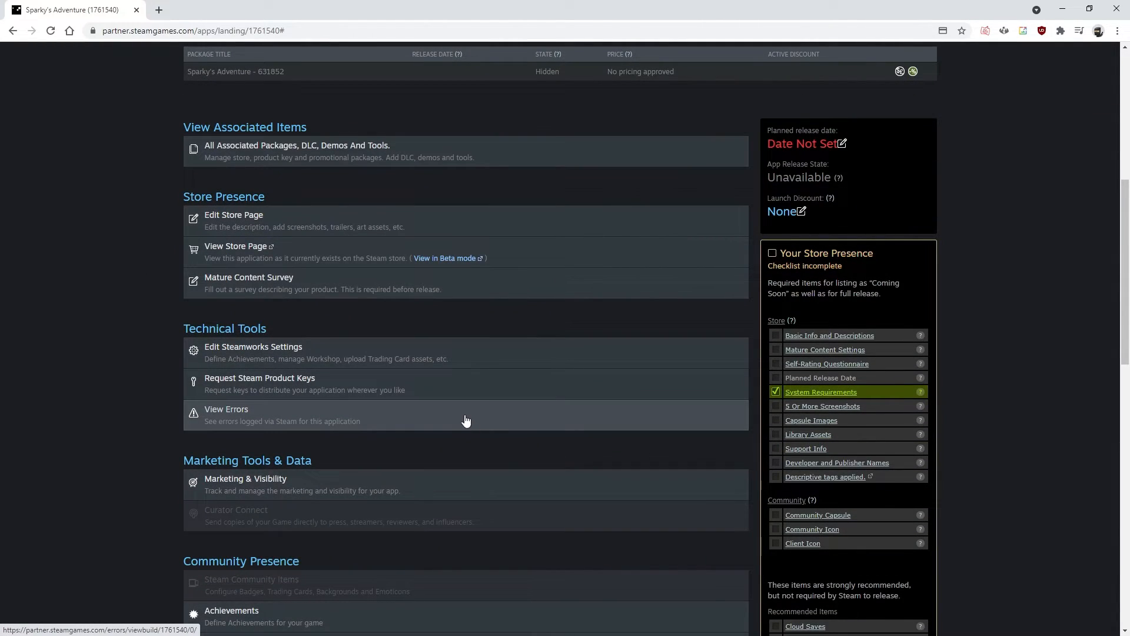
pyautogui.scroll(-3, 452, 409)
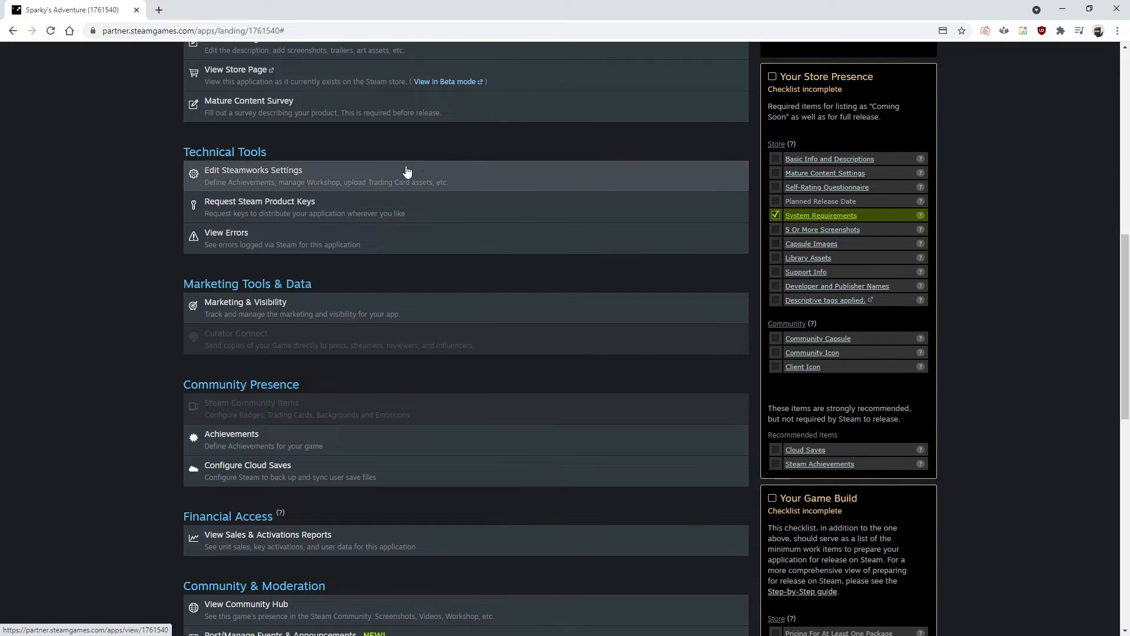
pyautogui.scroll(-1, 358, 220)
pyautogui.scroll(-1, 353, 263)
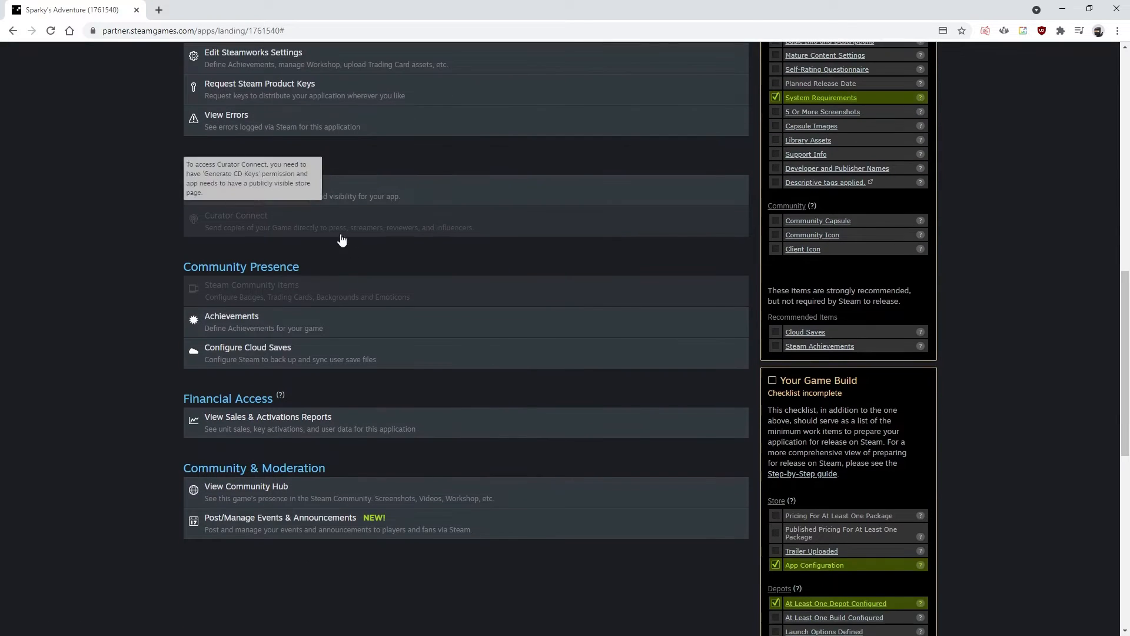
pyautogui.scroll(2, 360, 270)
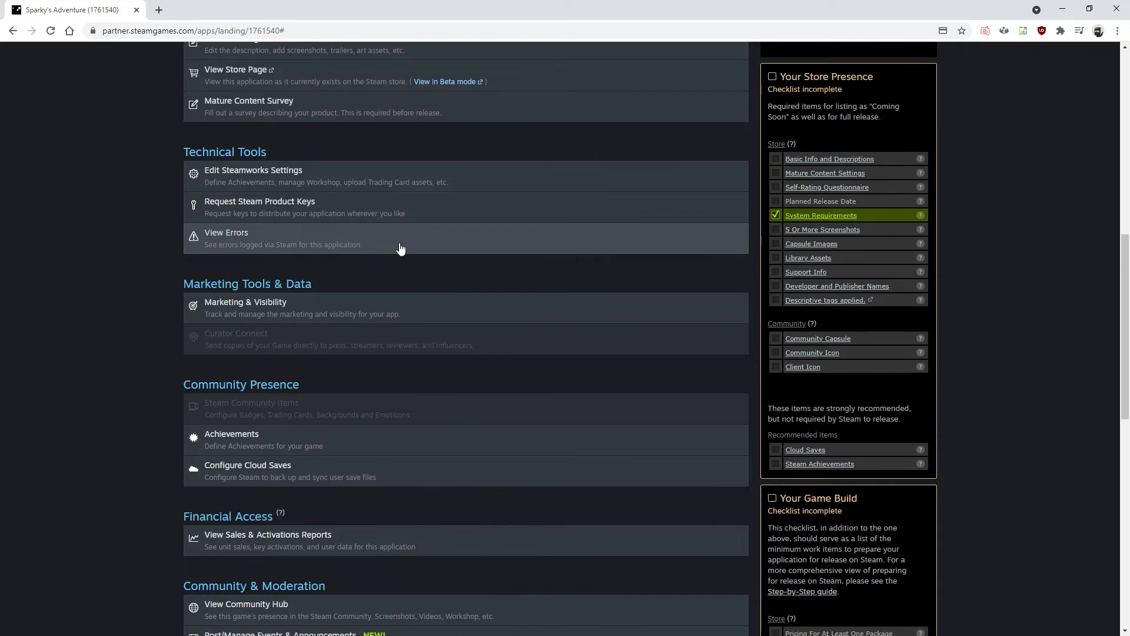
pyautogui.scroll(-3, 864, 567)
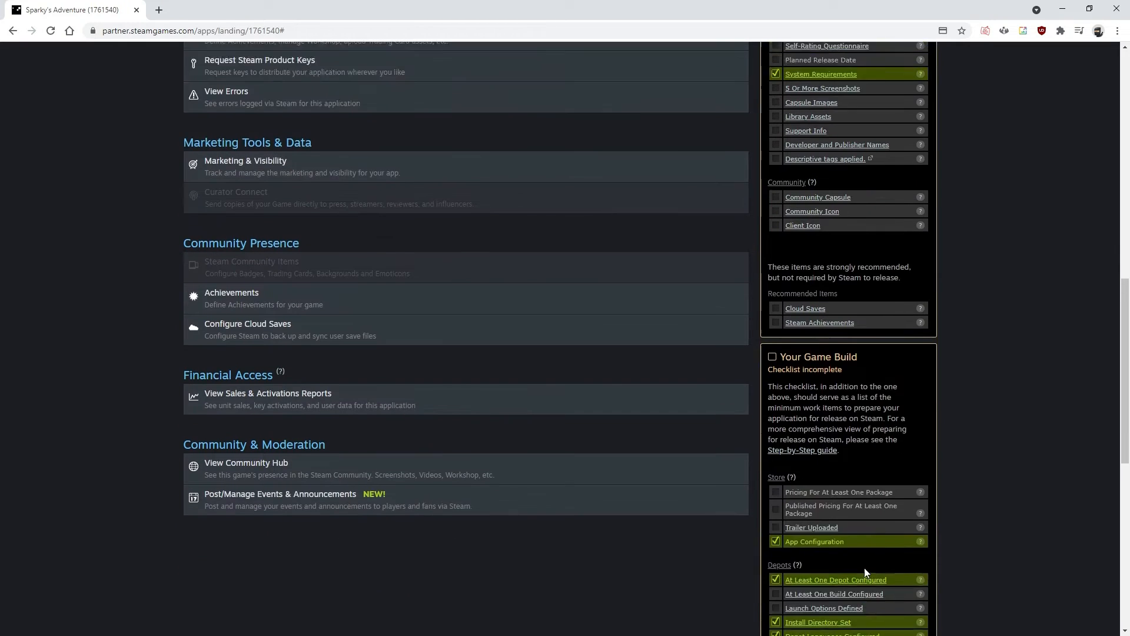
pyautogui.scroll(2, 618, 386)
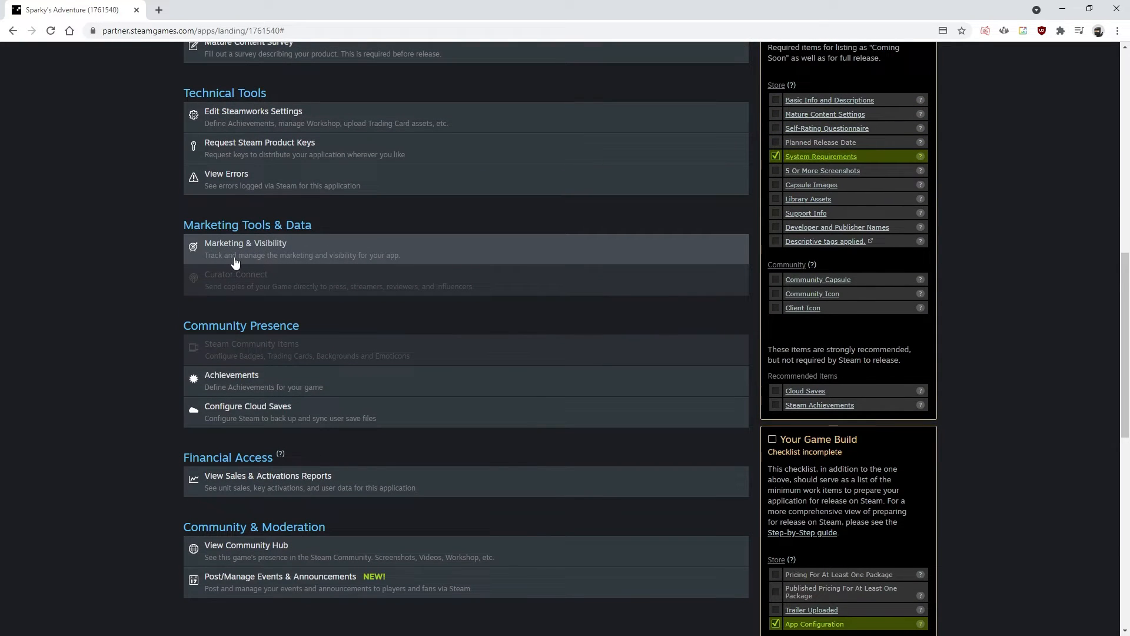
pyautogui.scroll(4, 436, 351)
pyautogui.scroll(-11, 736, 391)
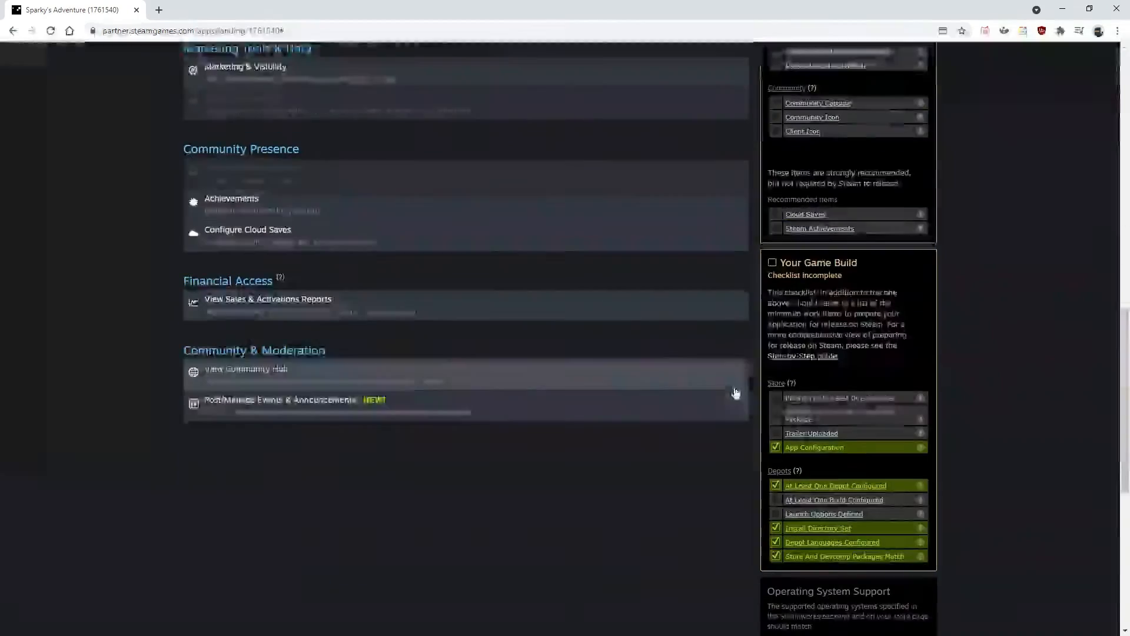
# Read the three Release Progress stages, follow the store presence checklist link, and return to the Release Progress overview
pyautogui.scroll(14, 514, 391)
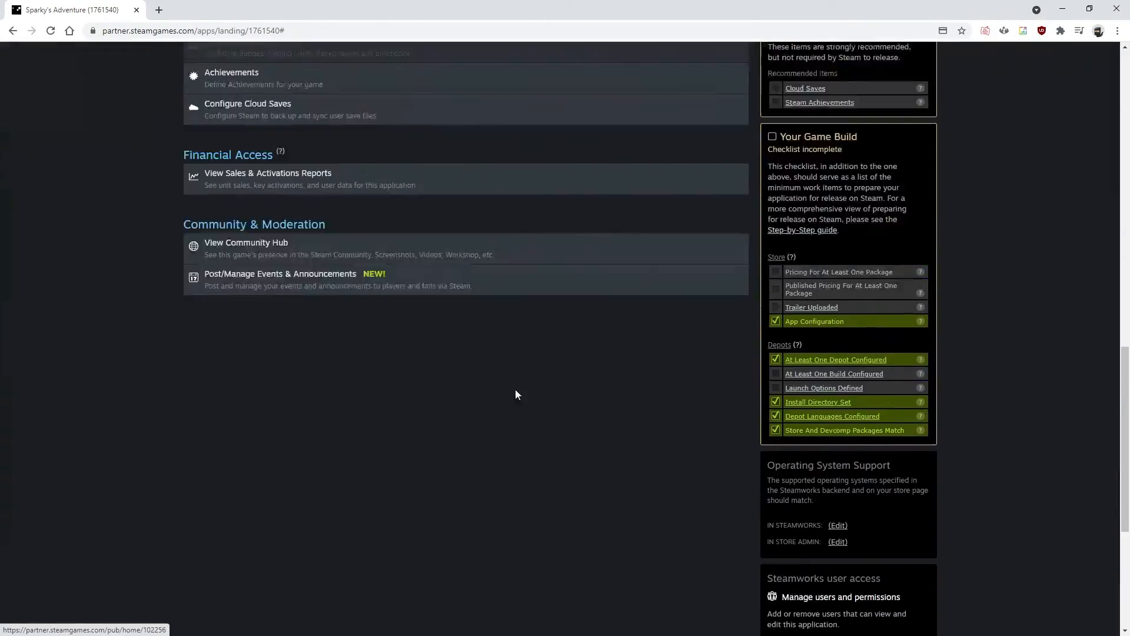
pyautogui.scroll(3, 658, 413)
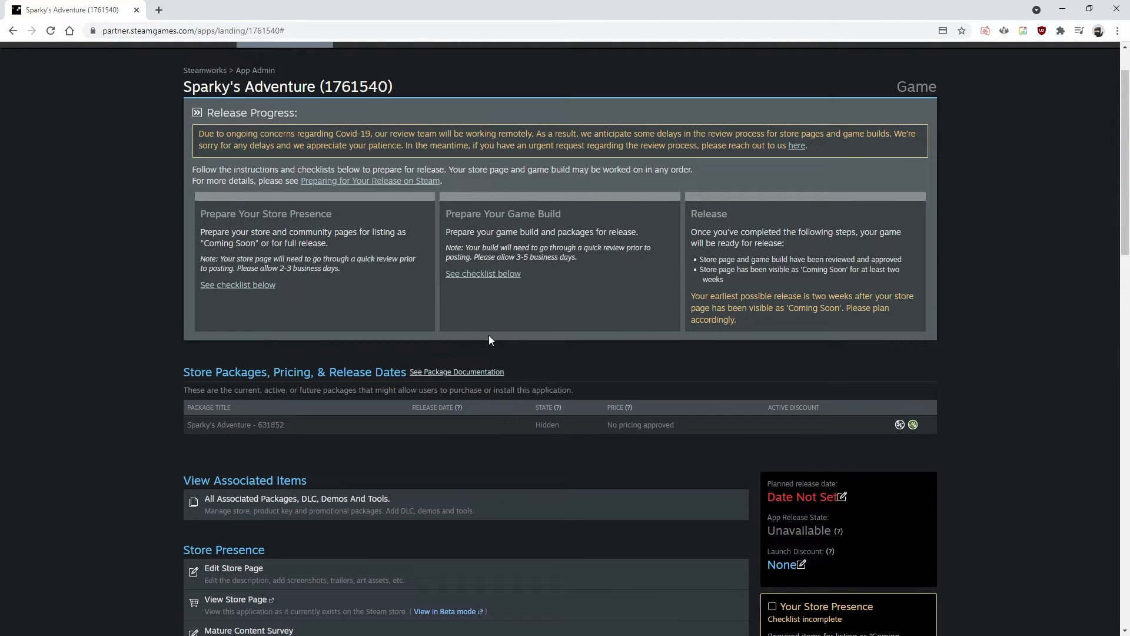
pyautogui.moveTo(208, 210); pyautogui.dragTo(830, 296)
pyautogui.click(534, 295)
pyautogui.click(226, 286)
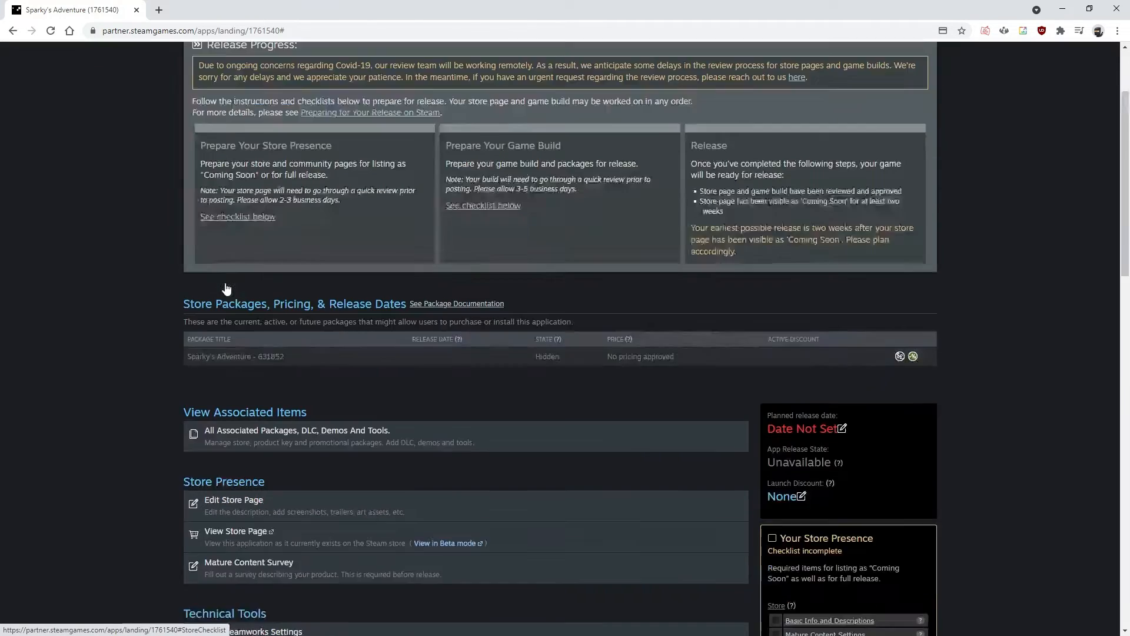
pyautogui.scroll(4, 575, 305)
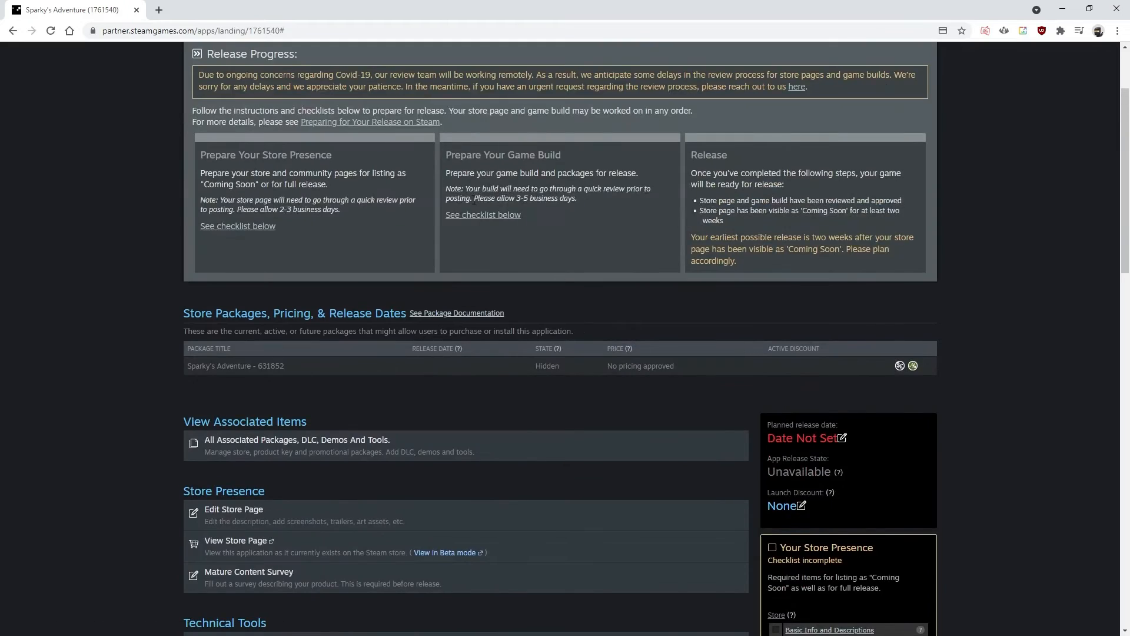
# Highlight the "Coming Soon" wording in the store presence instructions and the planned release date status, and clear the selection
pyautogui.moveTo(258, 184); pyautogui.dragTo(200, 186)
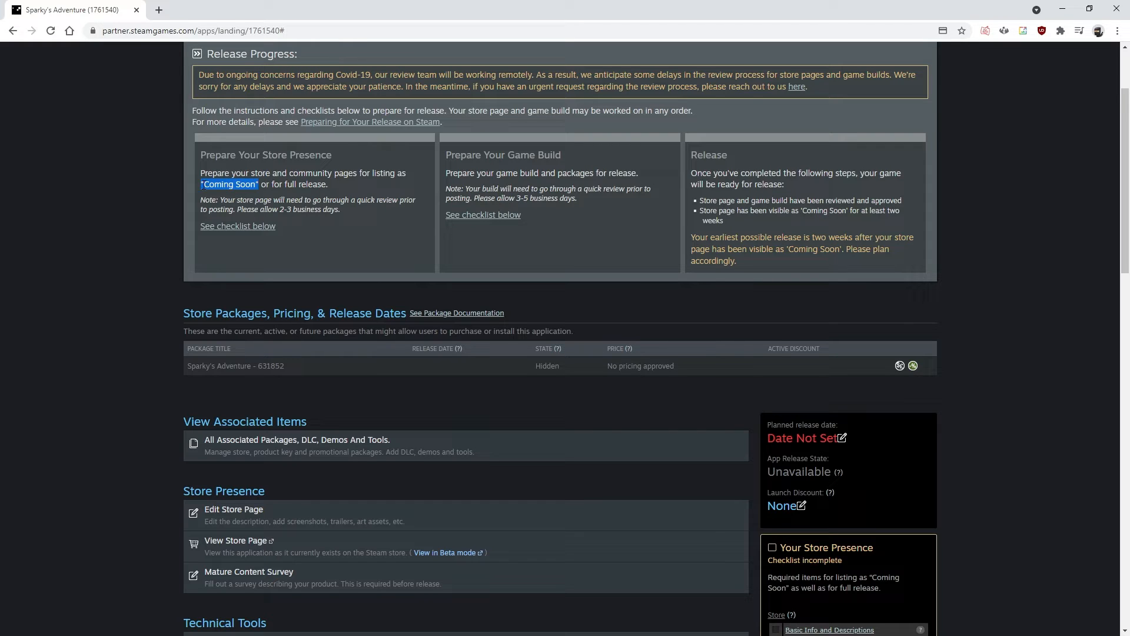
pyautogui.moveTo(202, 186); pyautogui.dragTo(260, 188)
pyautogui.moveTo(767, 439); pyautogui.dragTo(852, 438)
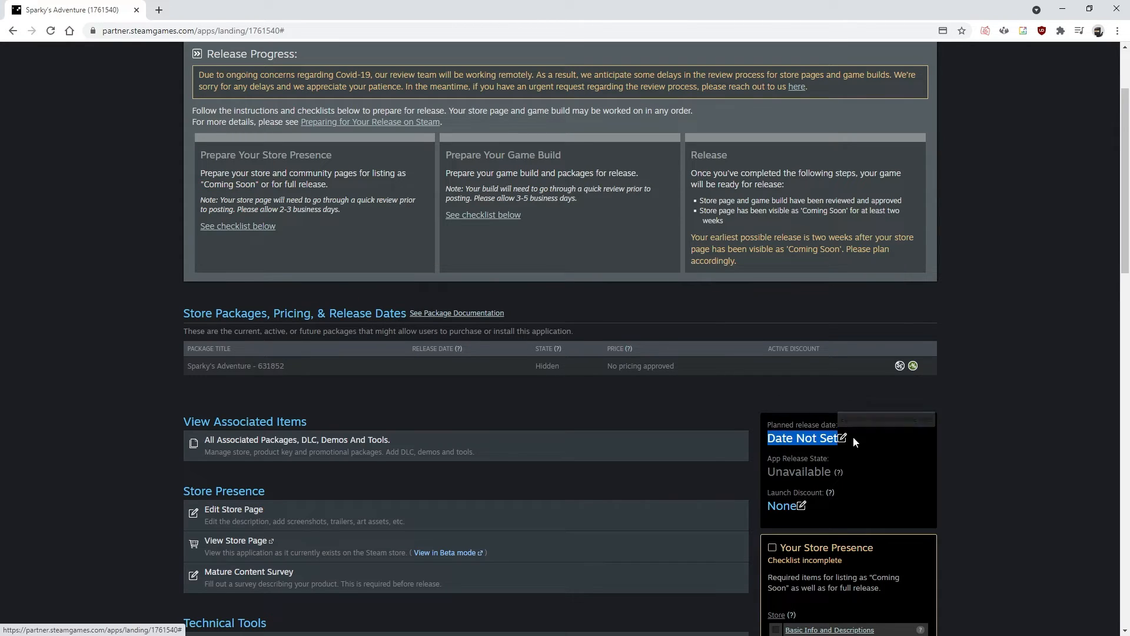
pyautogui.click(516, 295)
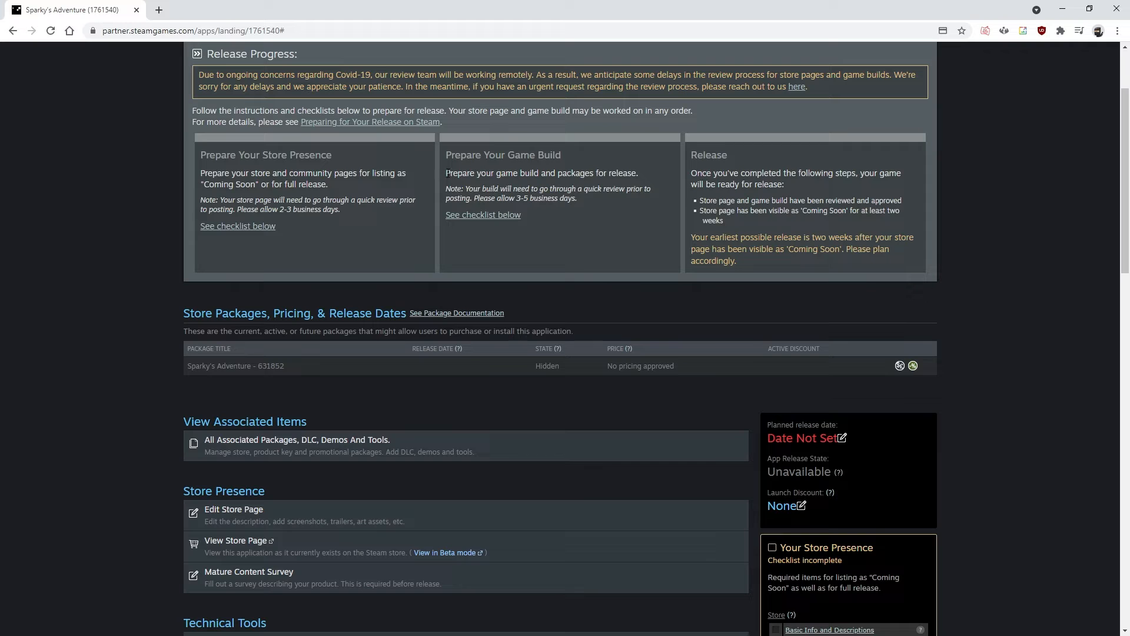
# Highlight the Prepare Your Game Build instructions, view the matching game build checklist, and clear the selection
pyautogui.moveTo(448, 173); pyautogui.dragTo(639, 207)
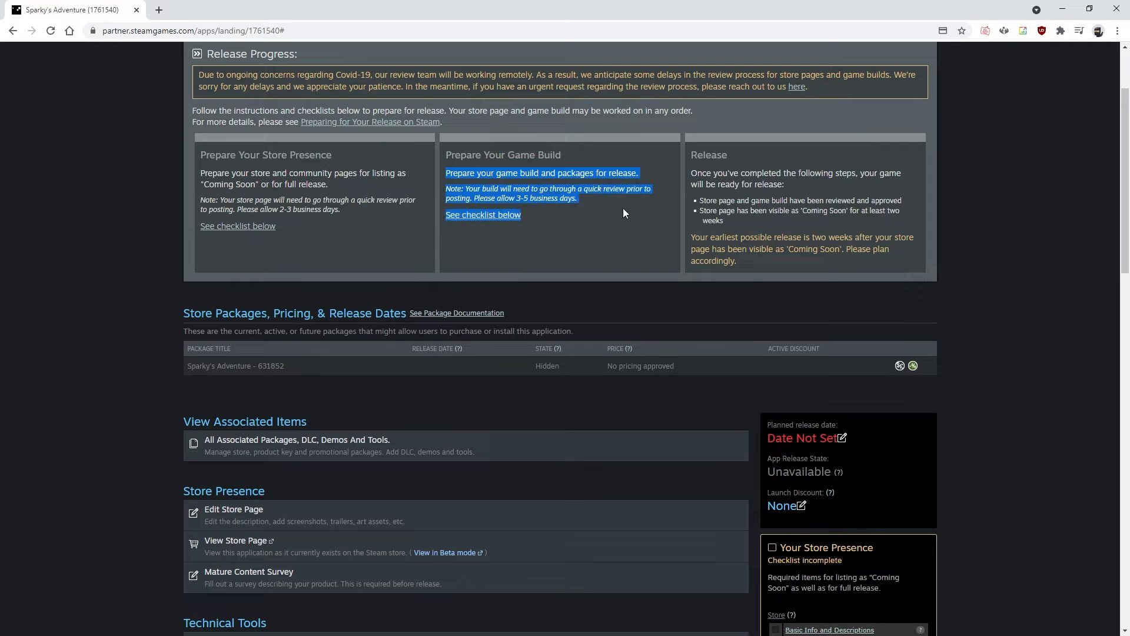
pyautogui.scroll(-15, 525, 175)
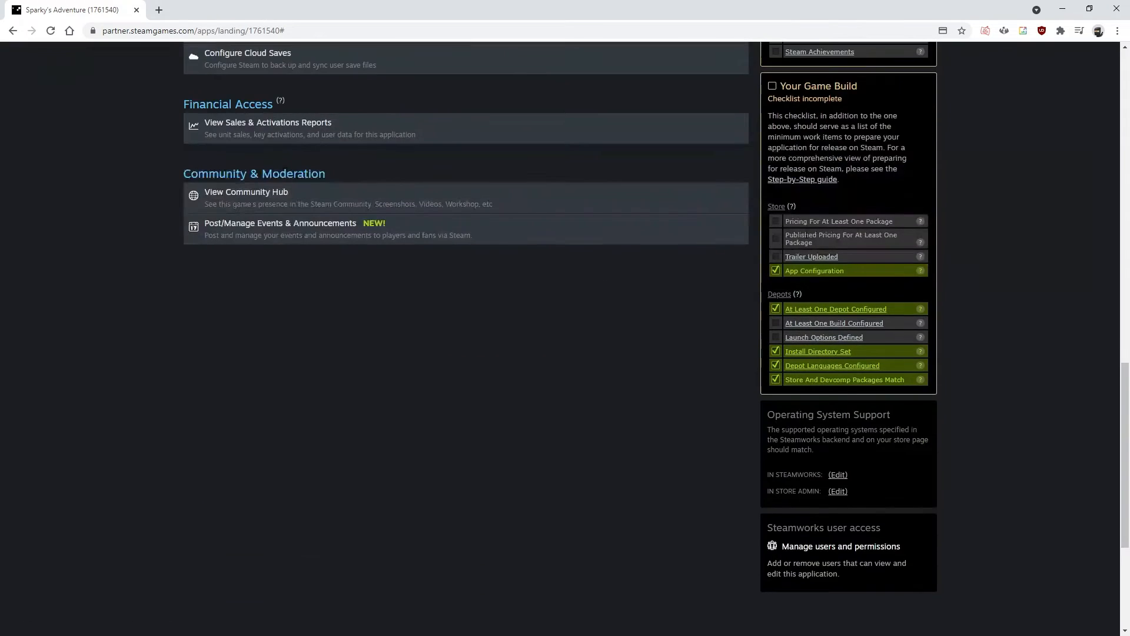
pyautogui.scroll(15, 586, 309)
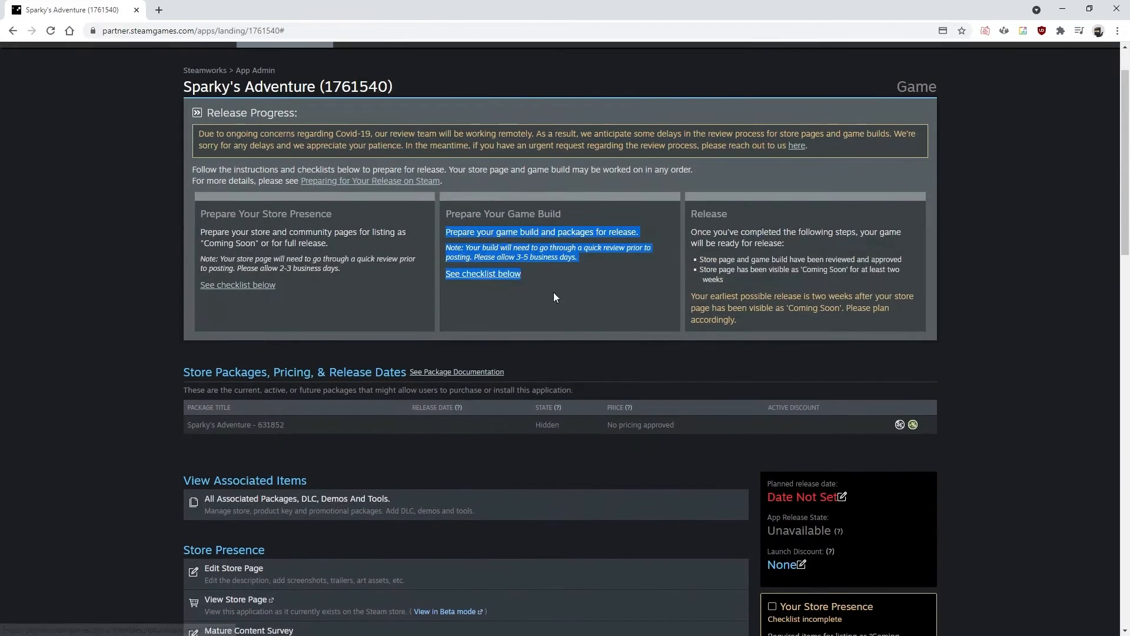
pyautogui.click(545, 280)
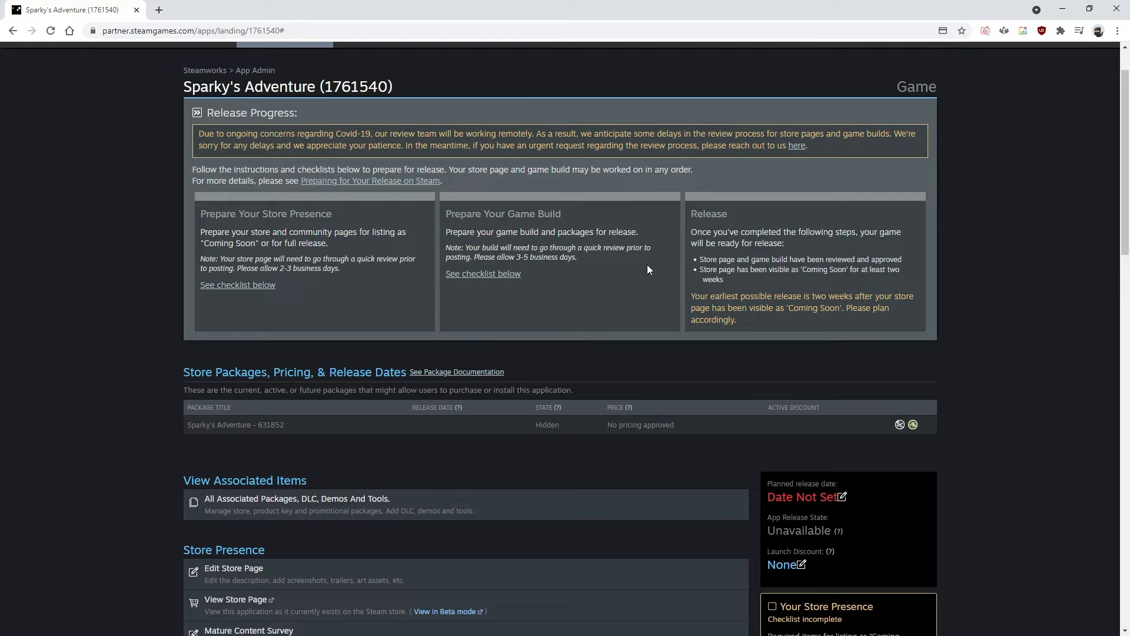
# Compare the Your Store Presence checklist with the Release Progress stages and the store package listing
pyautogui.scroll(-14, 683, 315)
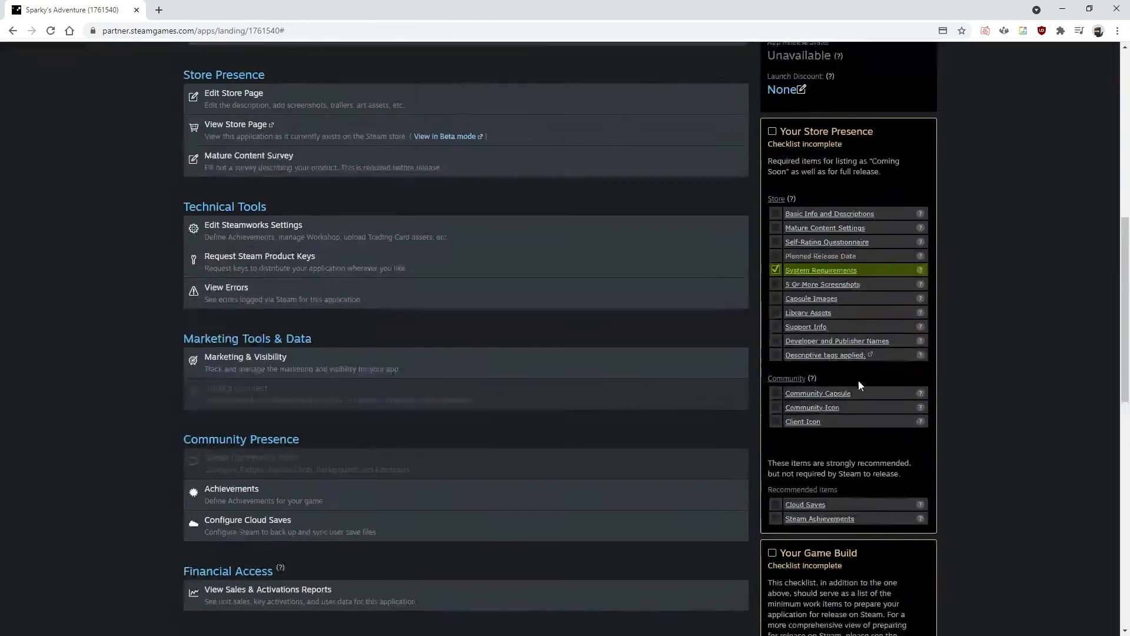
pyautogui.scroll(14, 591, 382)
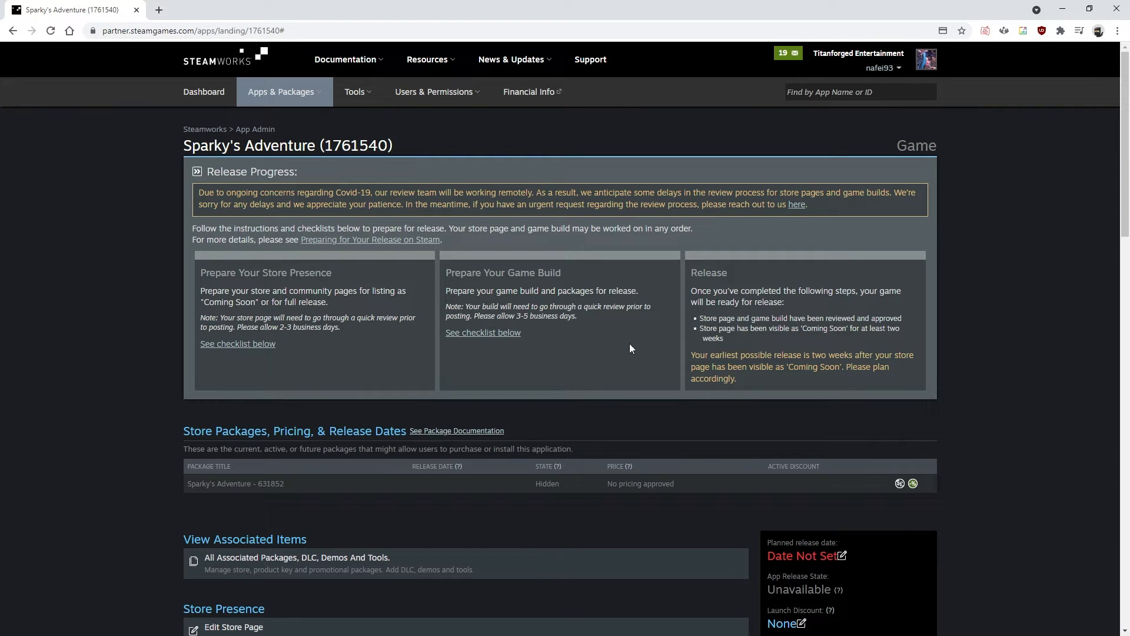
pyautogui.scroll(-2, 605, 348)
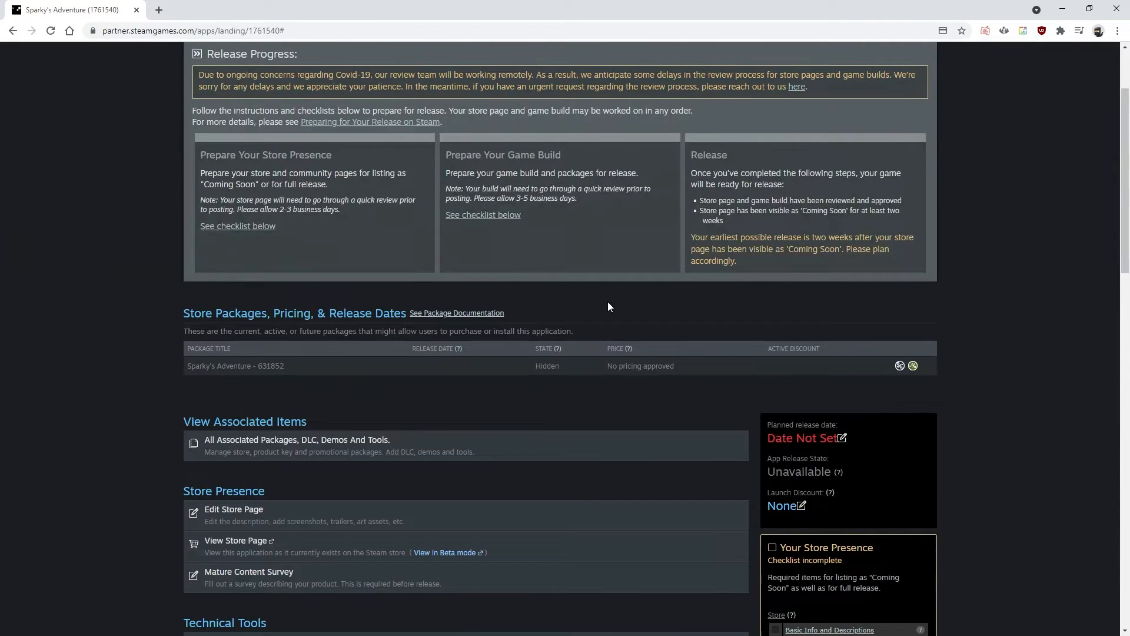
pyautogui.scroll(2, 608, 302)
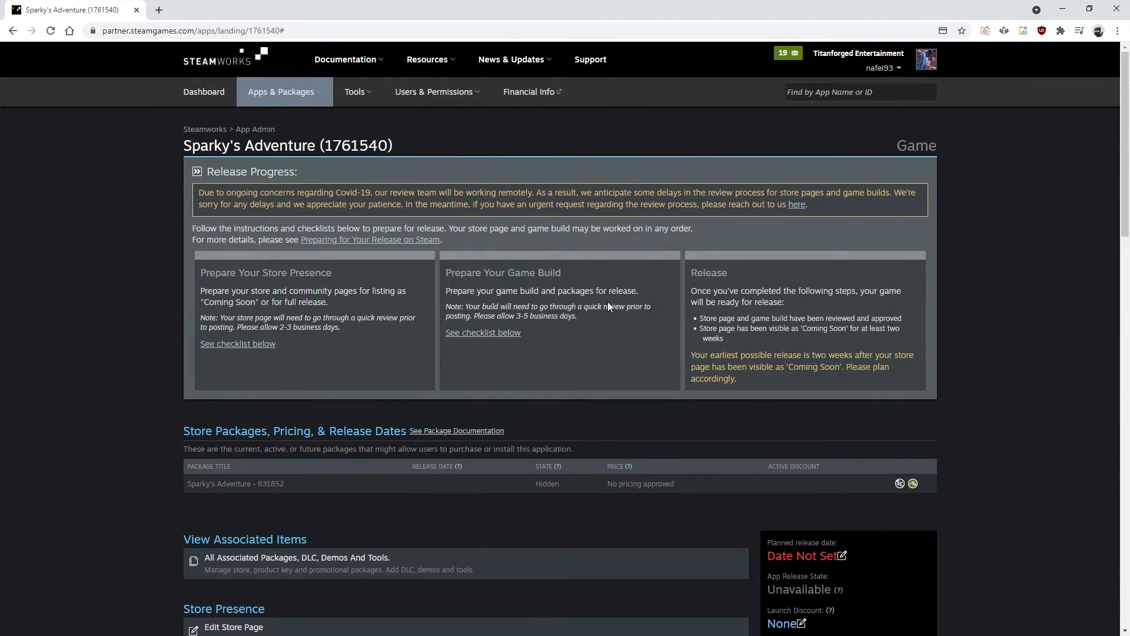
pyautogui.scroll(-15, 607, 301)
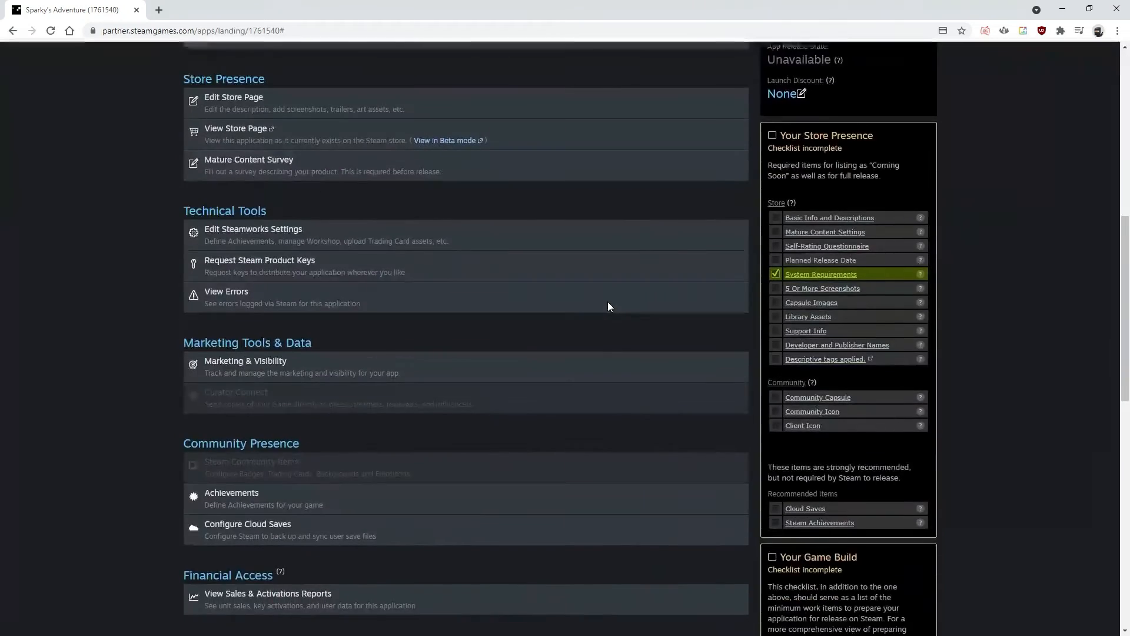
# Look over the rest of the app landing page, including the game build checklist and the Apps & Packages options
pyautogui.scroll(-6, 609, 306)
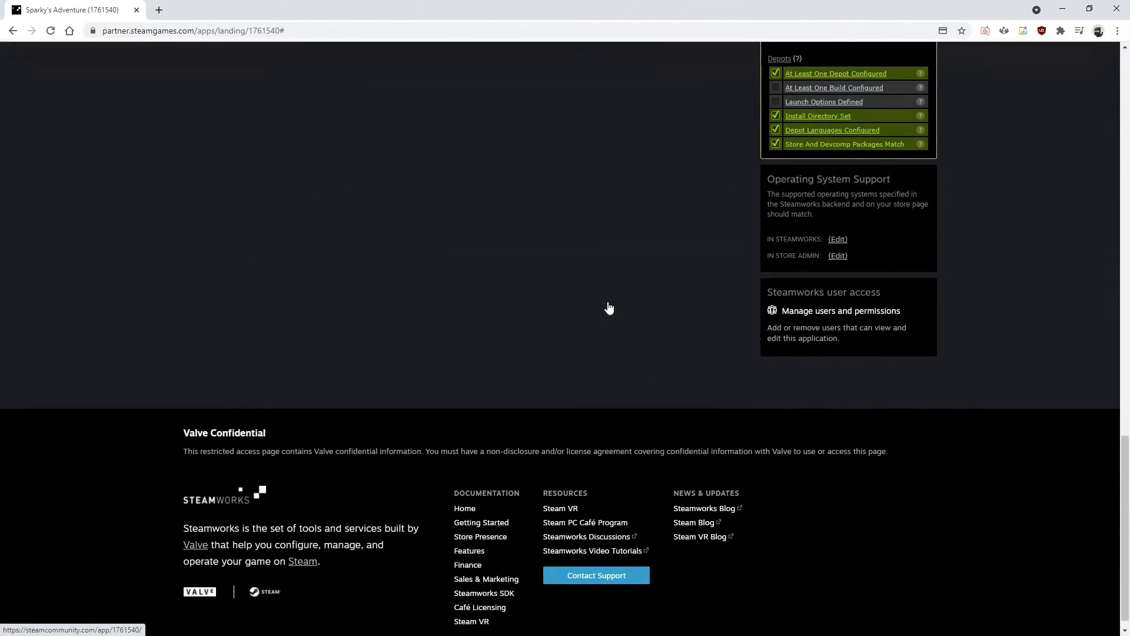
pyautogui.scroll(20, 607, 301)
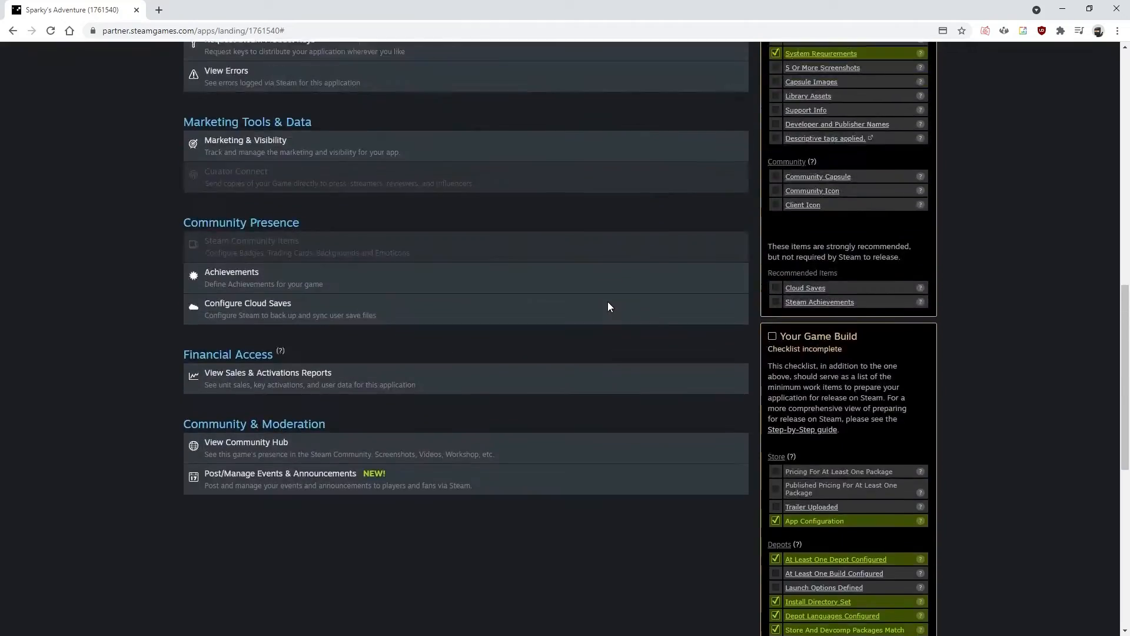
pyautogui.scroll(3, 688, 343)
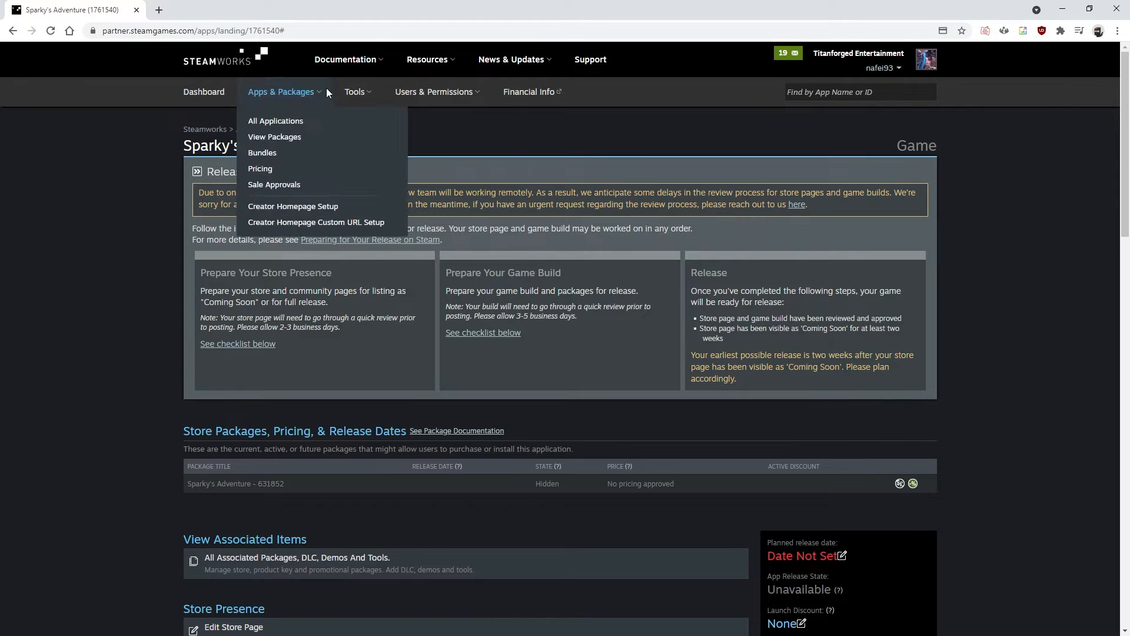
pyautogui.moveTo(348, 93)
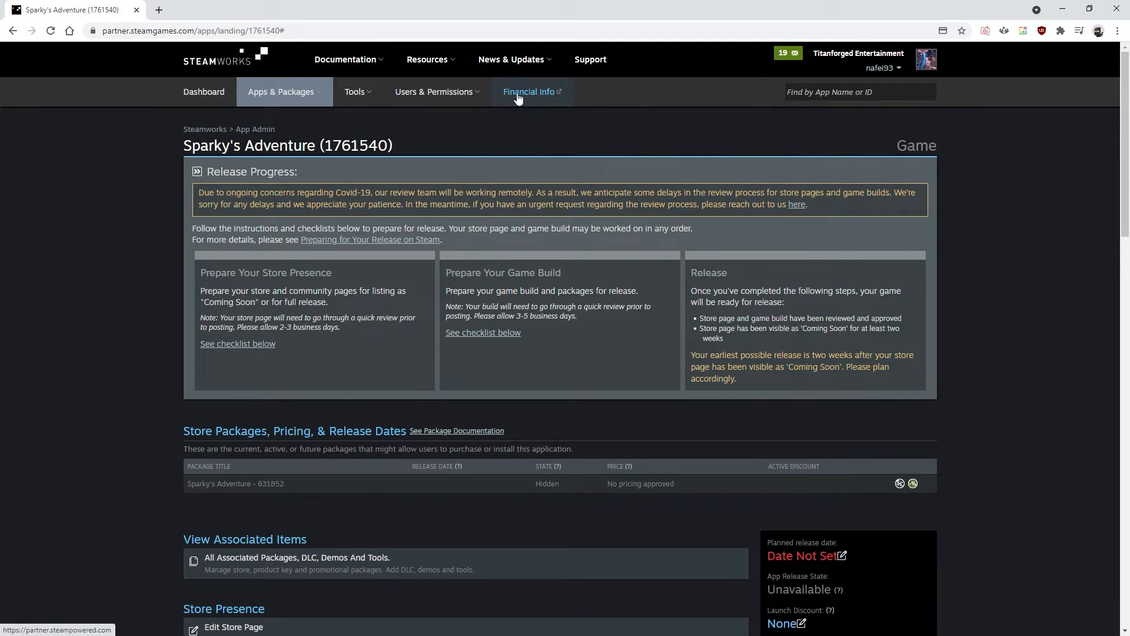
pyautogui.moveTo(289, 92)
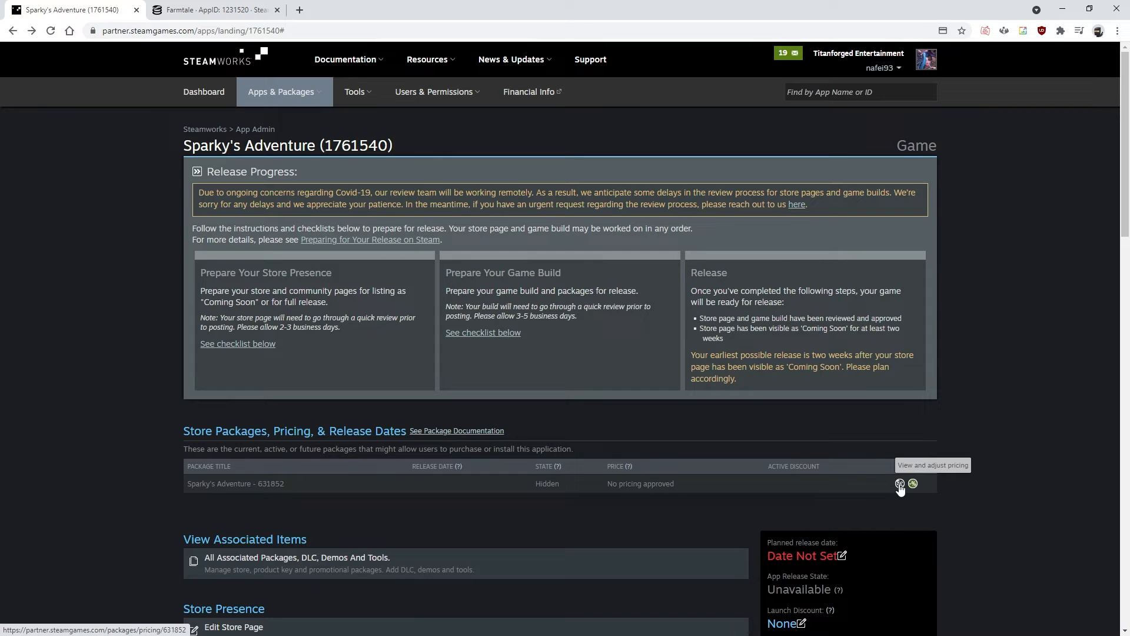
# Open the pricing page for the Sparky's Adventure package and read the pricing instructions and currency list
pyautogui.click(899, 483)
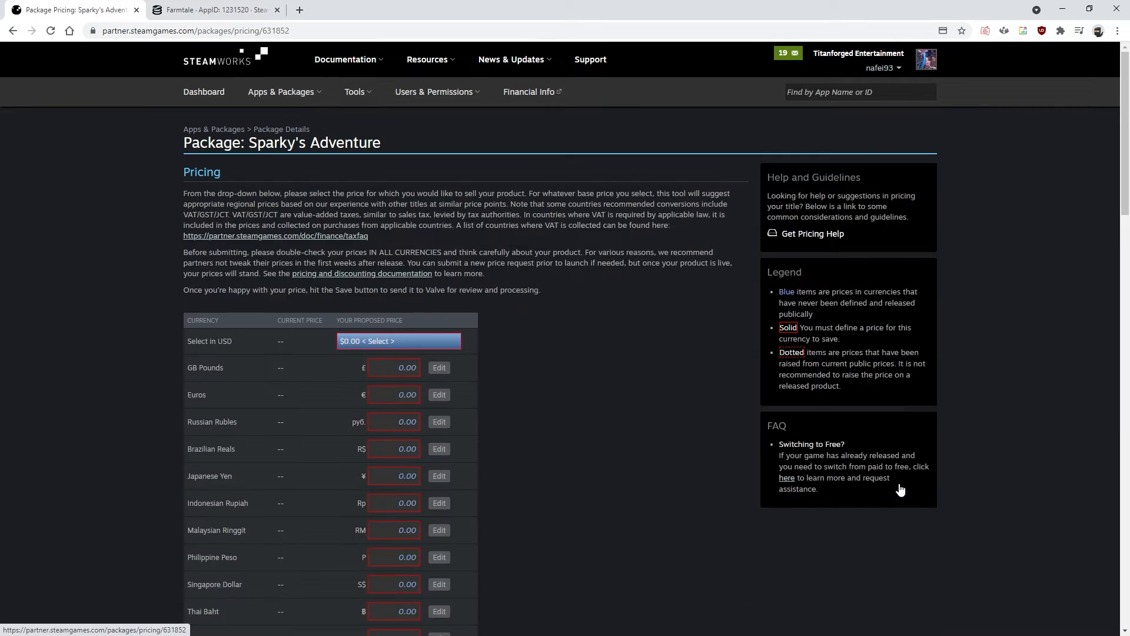
pyautogui.scroll(-1, 614, 339)
pyautogui.scroll(-1, 613, 340)
pyautogui.scroll(1, 613, 340)
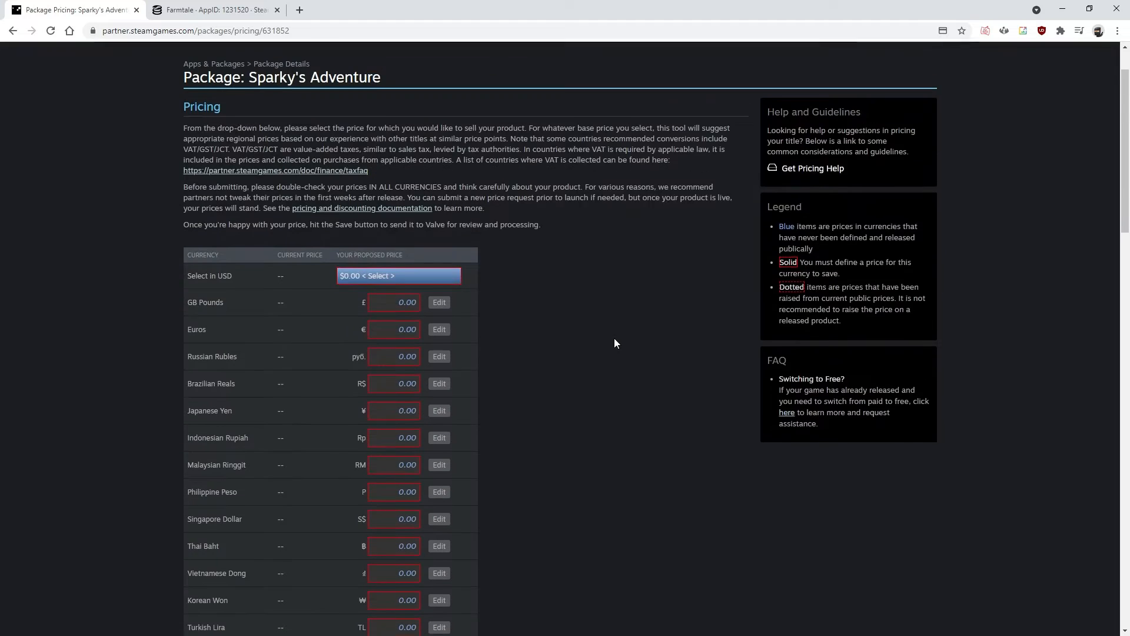
pyautogui.scroll(-1, 613, 340)
pyautogui.scroll(-2, 613, 343)
pyautogui.scroll(1, 547, 188)
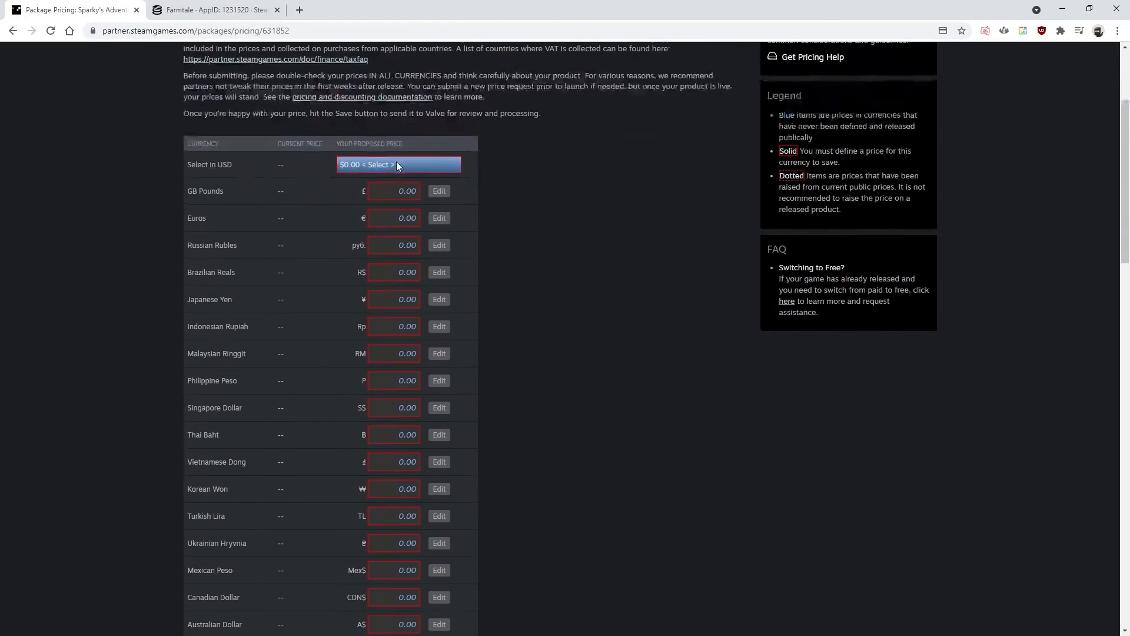
# Try $4.99 and $14.99 as the package's base USD price to fill in the suggested regional prices
pyautogui.click(397, 164)
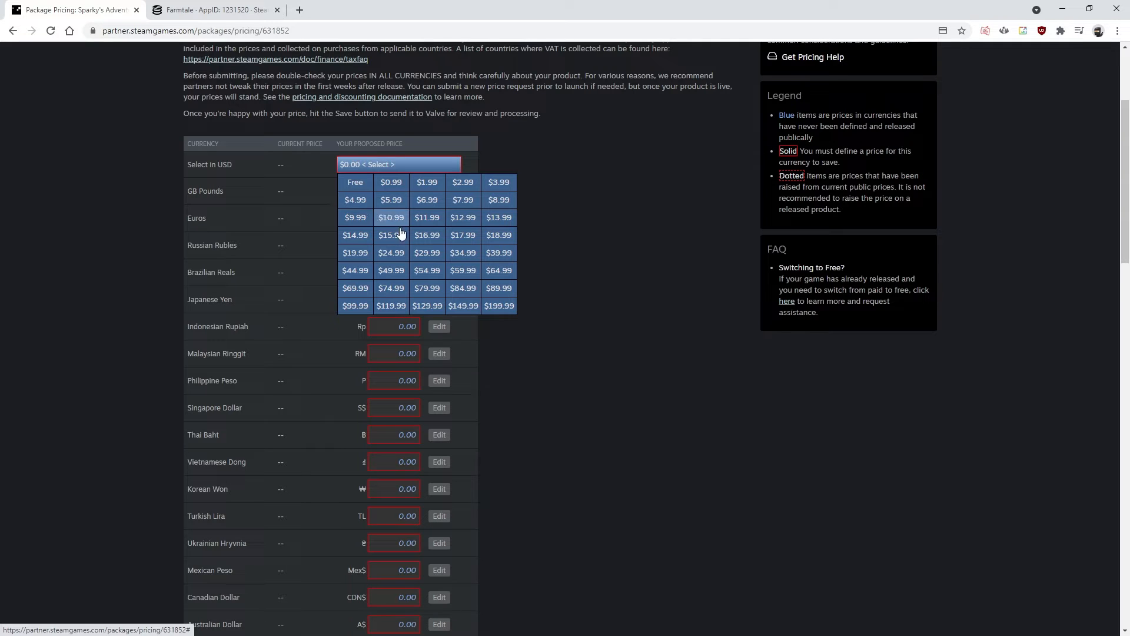
pyautogui.click(442, 169)
pyautogui.click(389, 163)
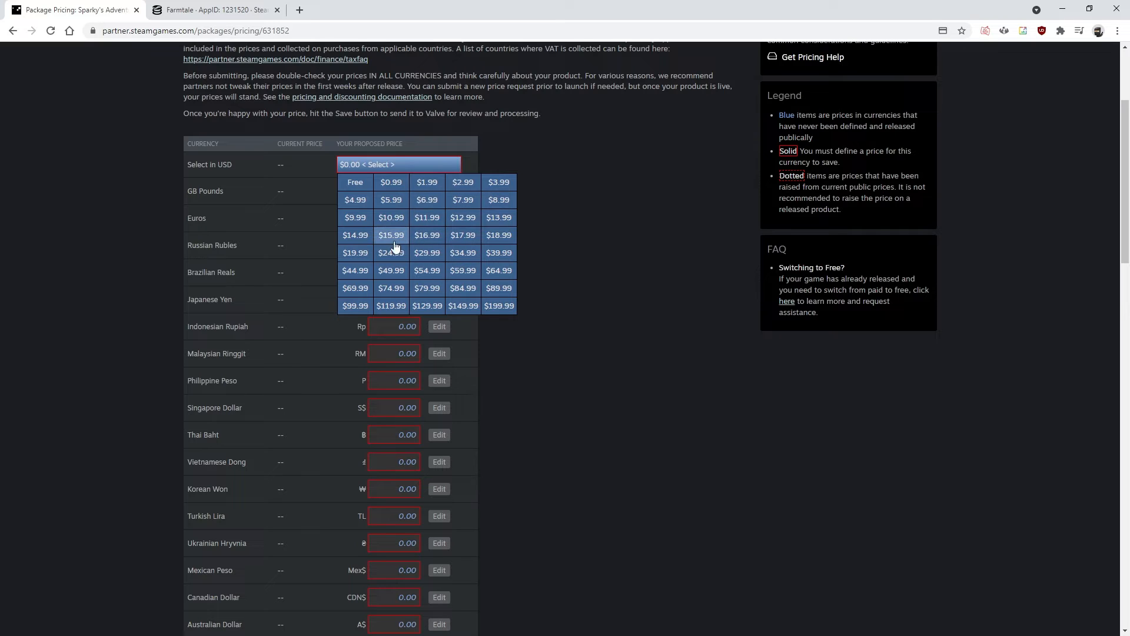
pyautogui.click(357, 201)
pyautogui.click(368, 158)
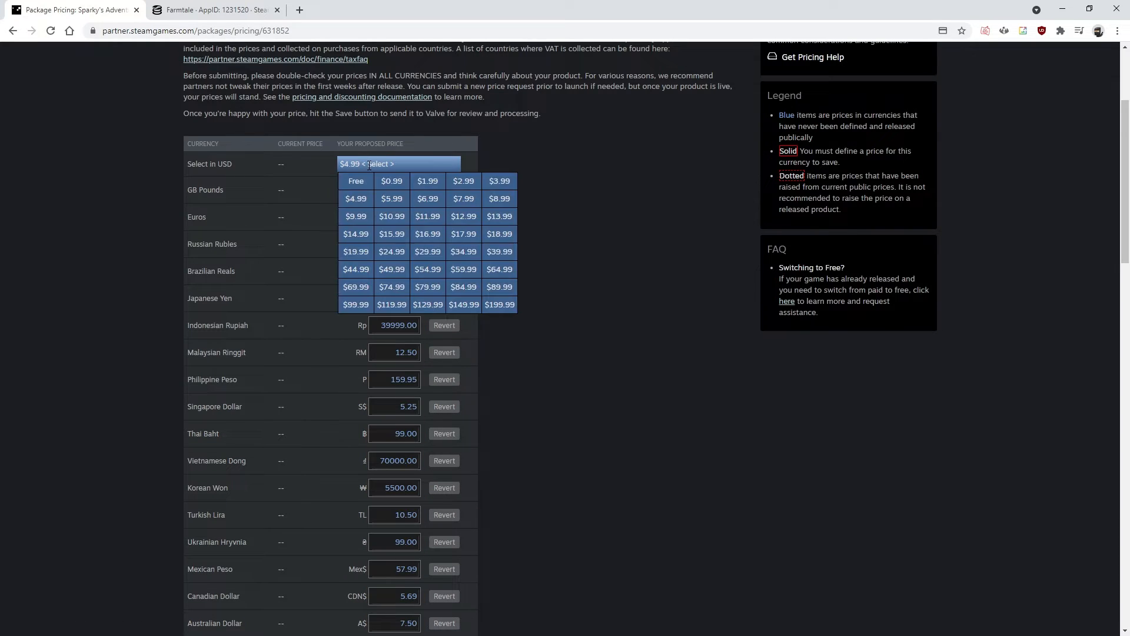
pyautogui.click(355, 237)
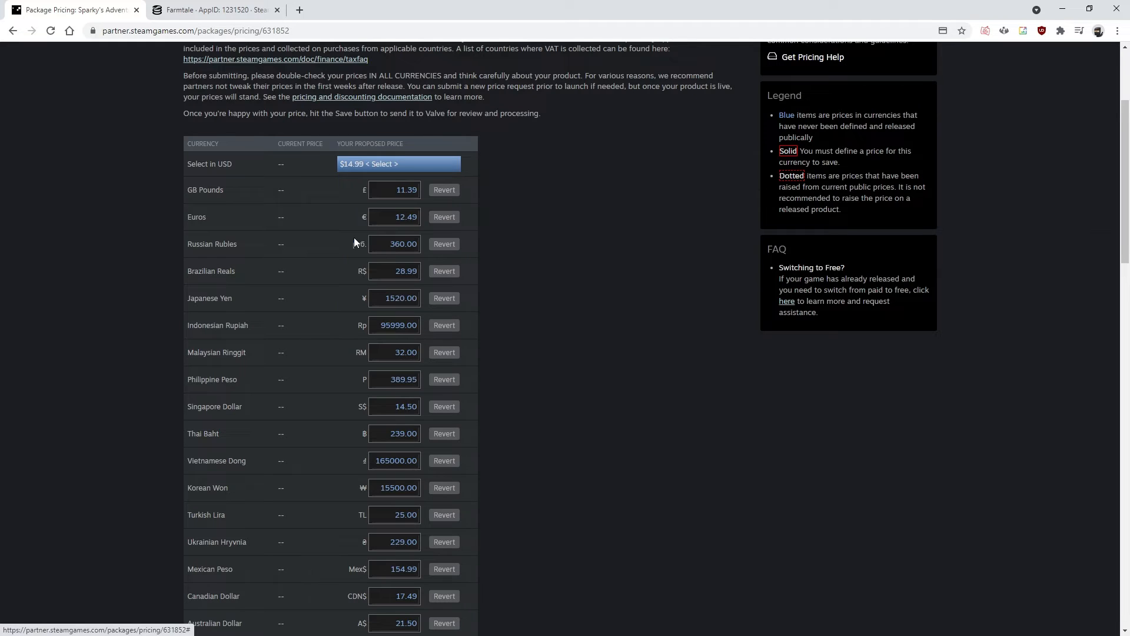
# Set the package's base USD price to $9.99
pyautogui.click(369, 164)
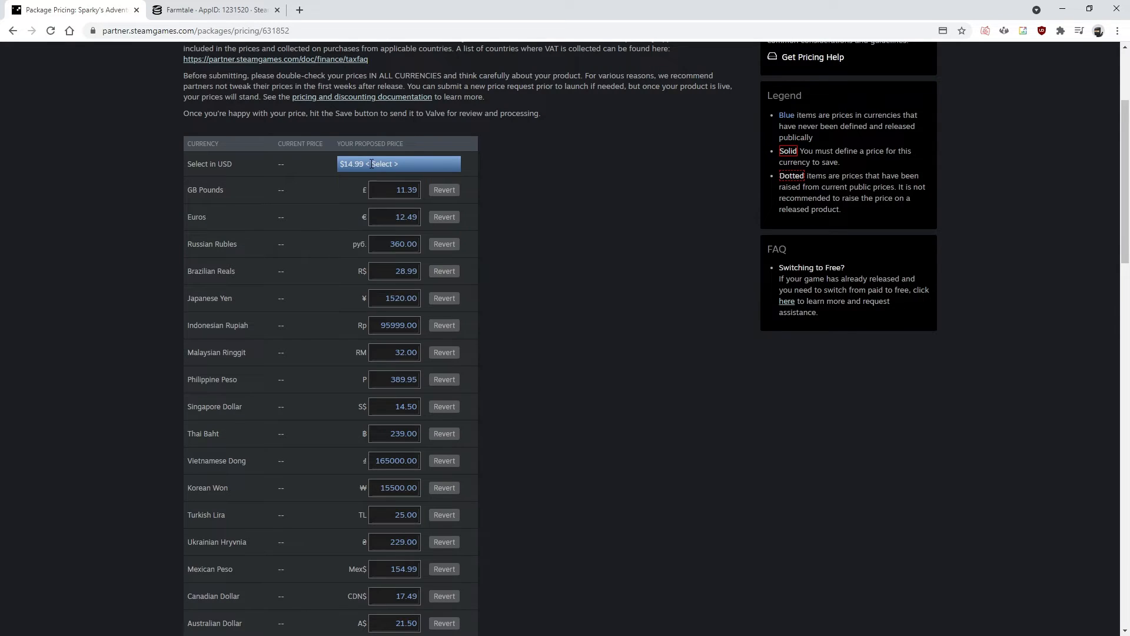
pyautogui.moveTo(360, 165)
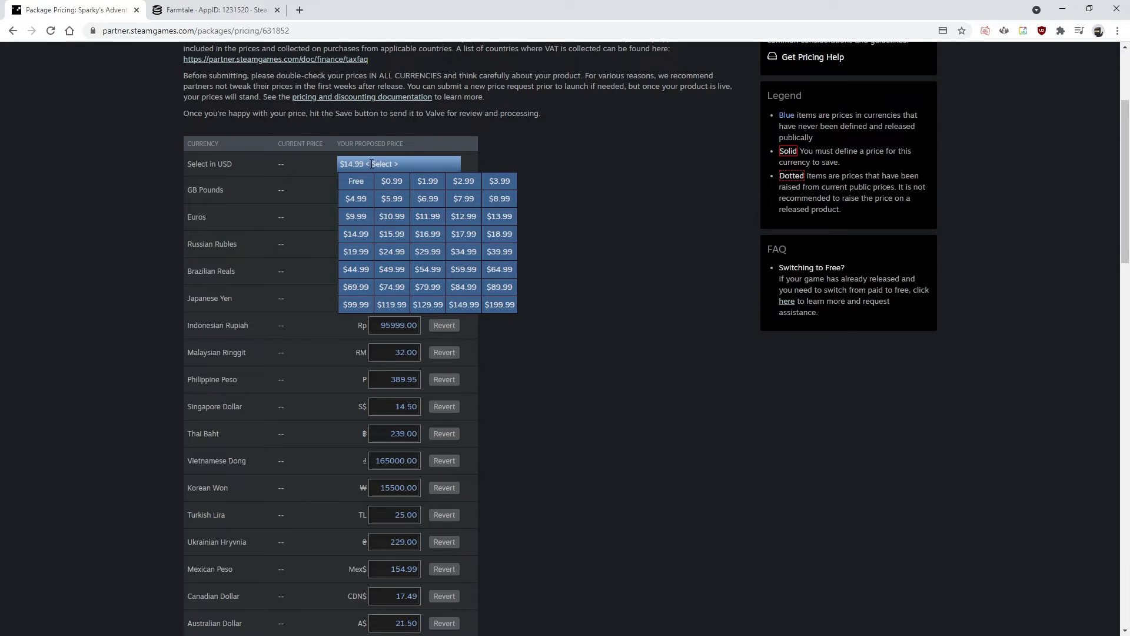
pyautogui.click(356, 218)
# Review the proposed prices for every currency and region against the USD base price
pyautogui.scroll(-1, 315, 182)
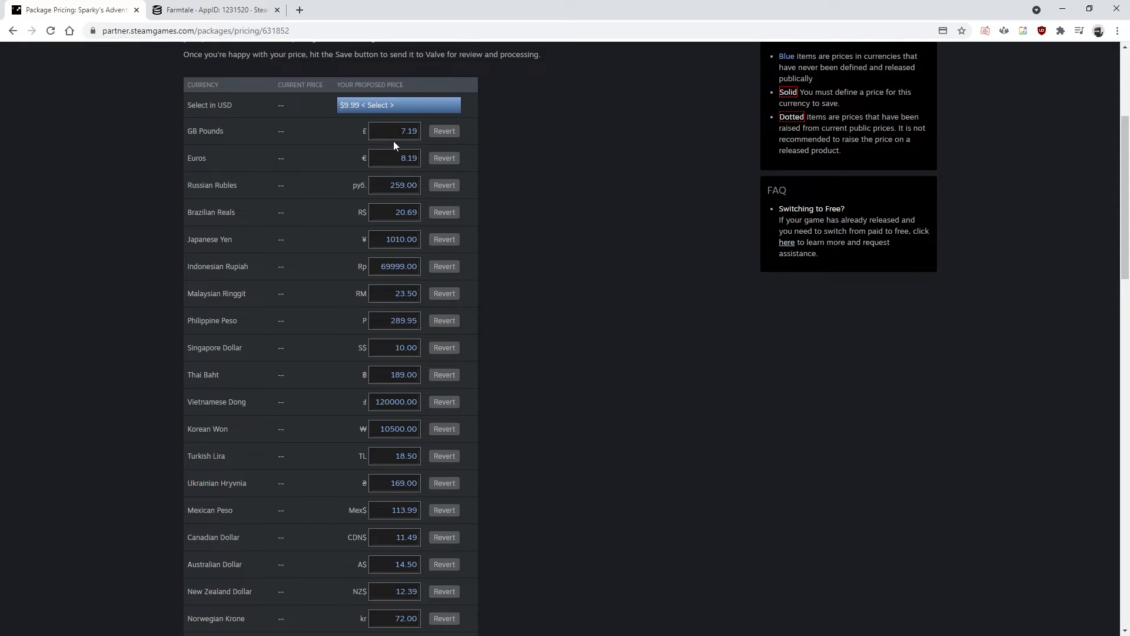
pyautogui.scroll(-9, 403, 252)
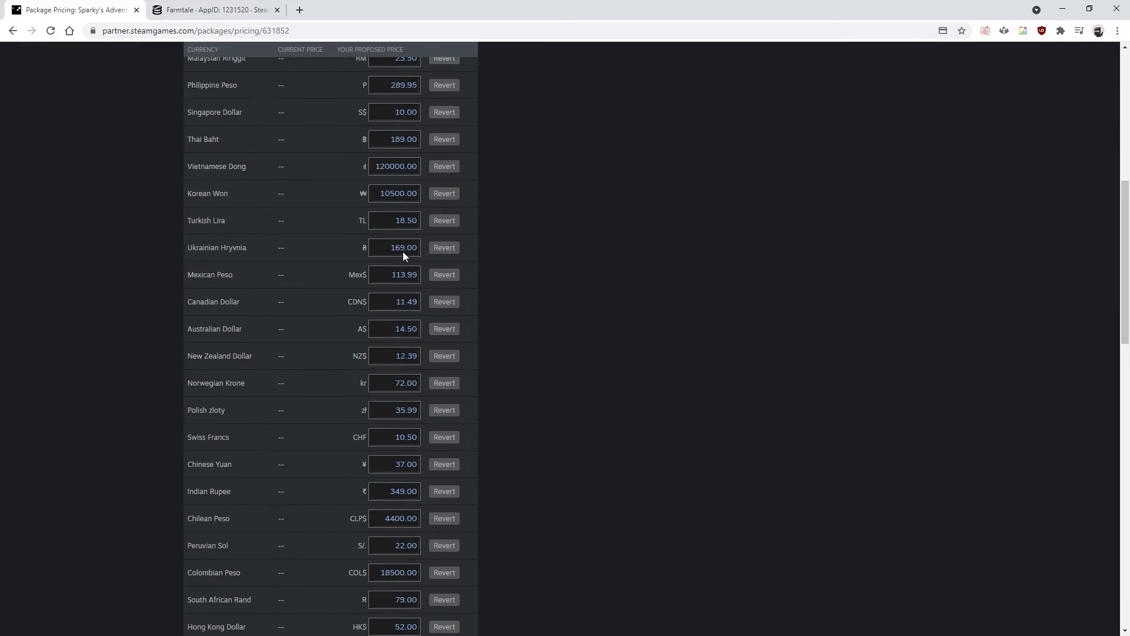
pyautogui.scroll(-4, 404, 254)
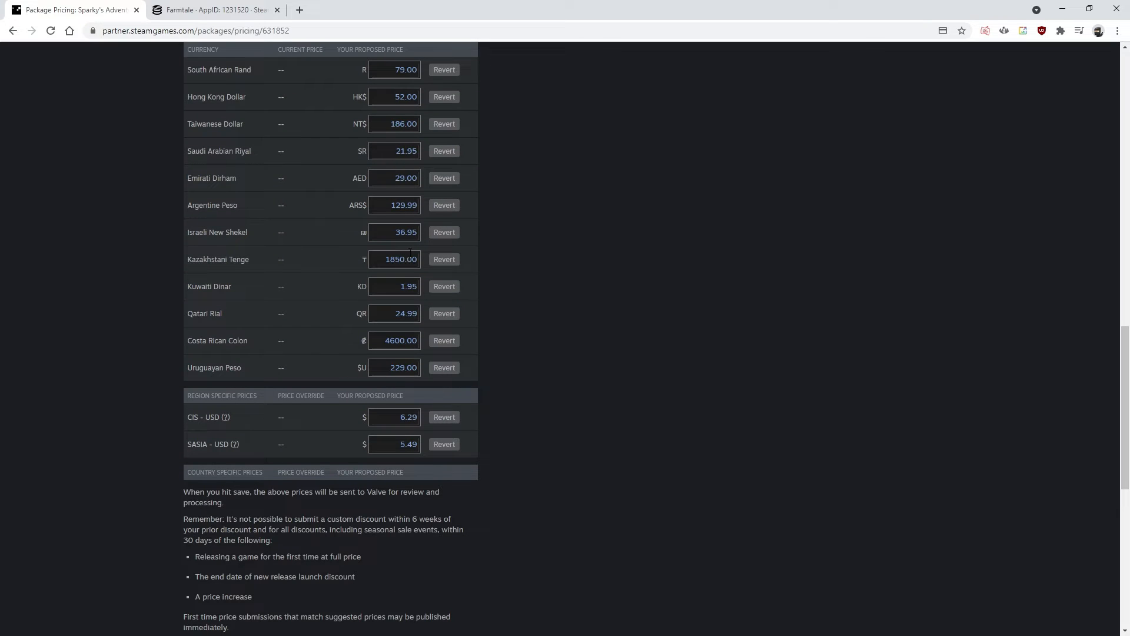
pyautogui.scroll(14, 410, 252)
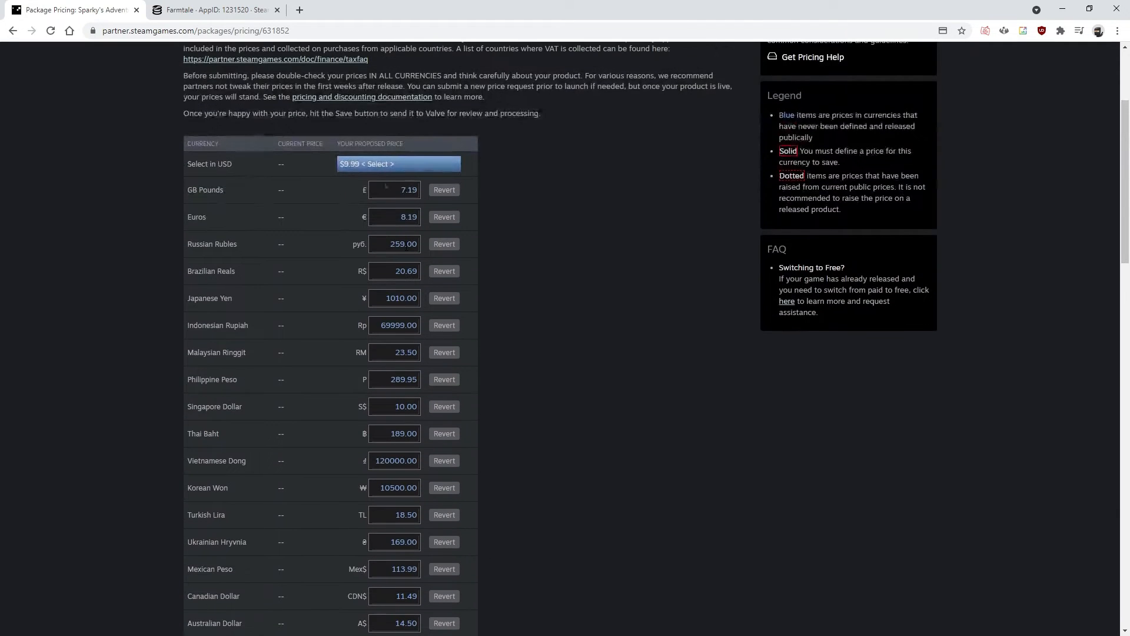
pyautogui.scroll(-6, 388, 183)
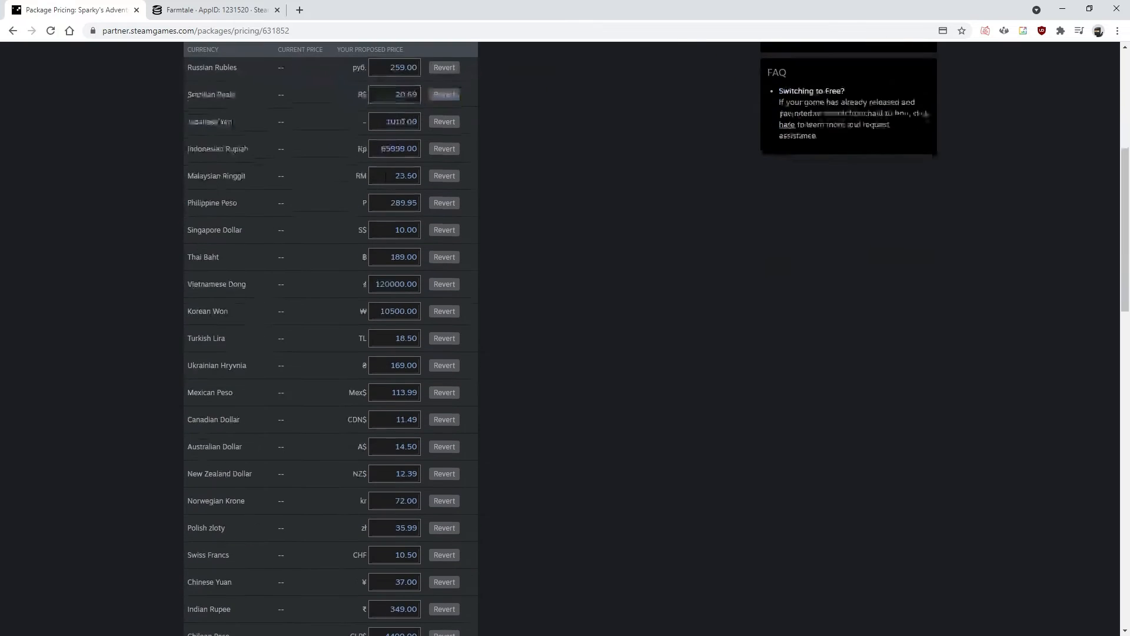
pyautogui.scroll(6, 389, 183)
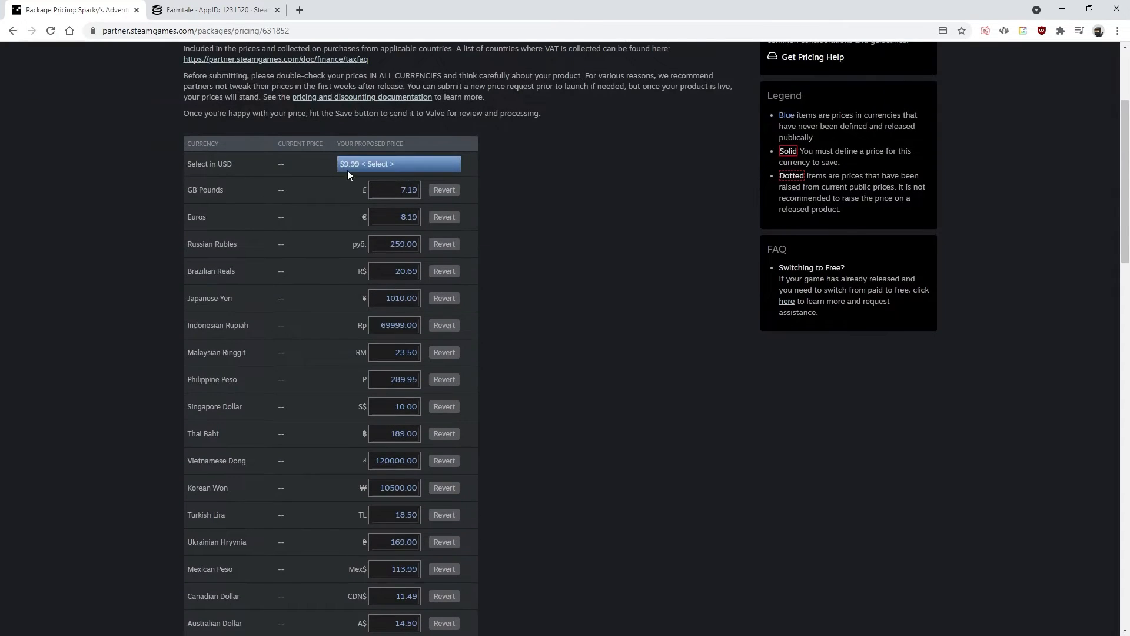
pyautogui.scroll(-5, 362, 152)
pyautogui.scroll(-3, 384, 358)
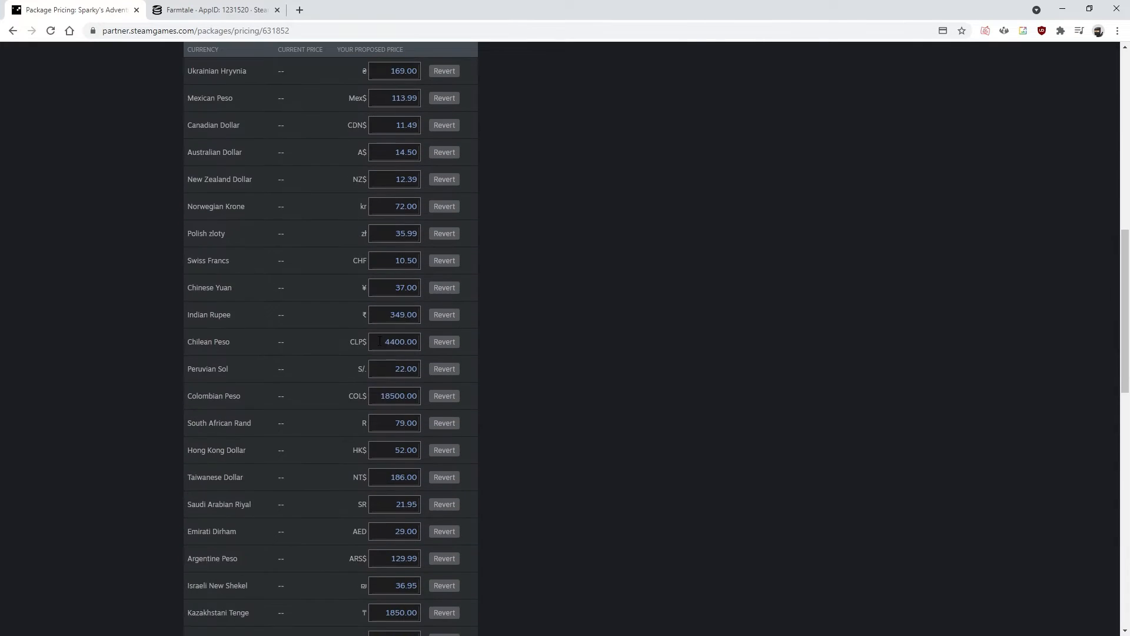
# Switch to Farmtale's SteamDB page and examine its store prices and converted prices by currency
pyautogui.click(207, 10)
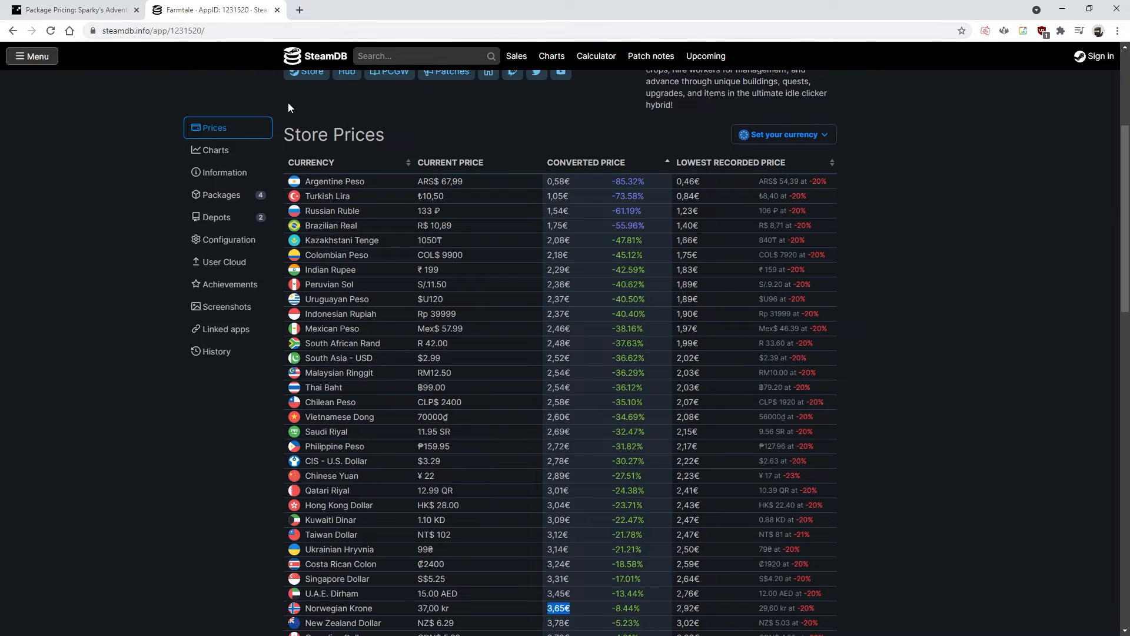
pyautogui.scroll(4, 401, 136)
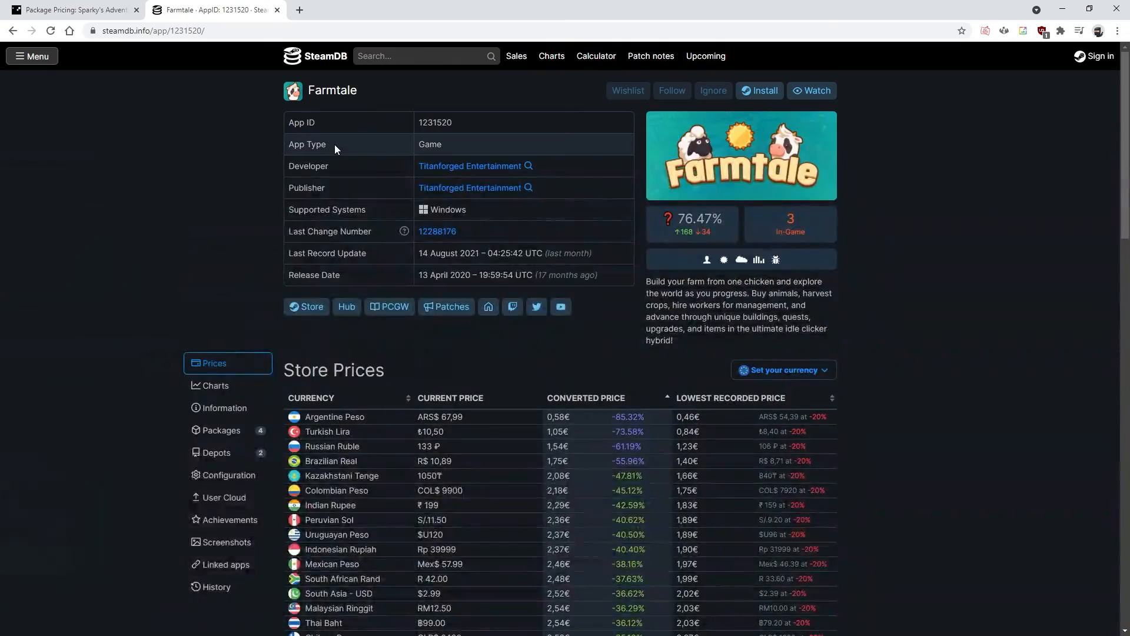
pyautogui.scroll(-2, 335, 144)
pyautogui.scroll(-6, 334, 144)
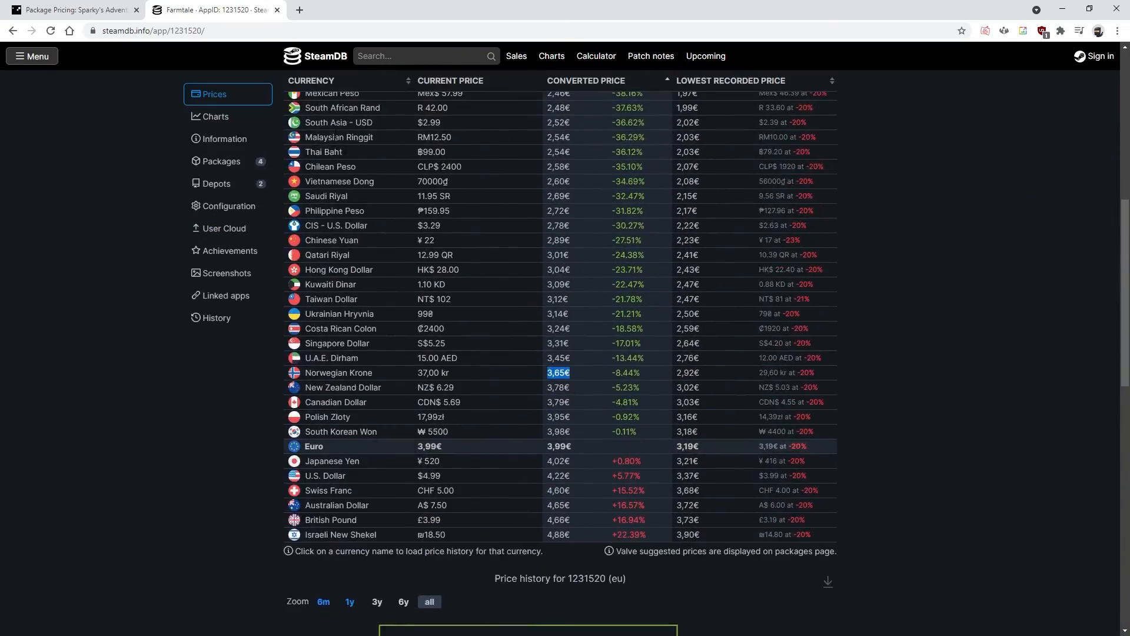
pyautogui.scroll(4, 325, 135)
pyautogui.scroll(-7, 149, 222)
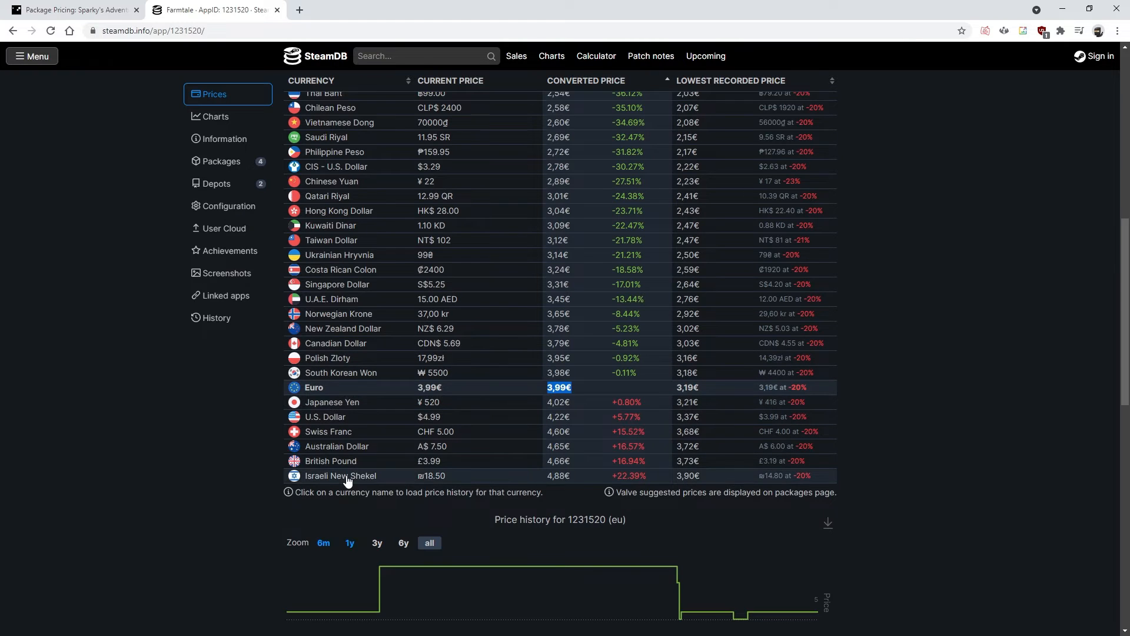
# Highlight the converted prices of the Israeli New Shekel, Russian Ruble and Euro to compare them
pyautogui.moveTo(544, 478)
pyautogui.mouseDown()
pyautogui.moveTo(576, 477)
pyautogui.moveTo(561, 477)
pyautogui.mouseUp()
pyautogui.click(566, 476)
pyautogui.scroll(3, 473, 299)
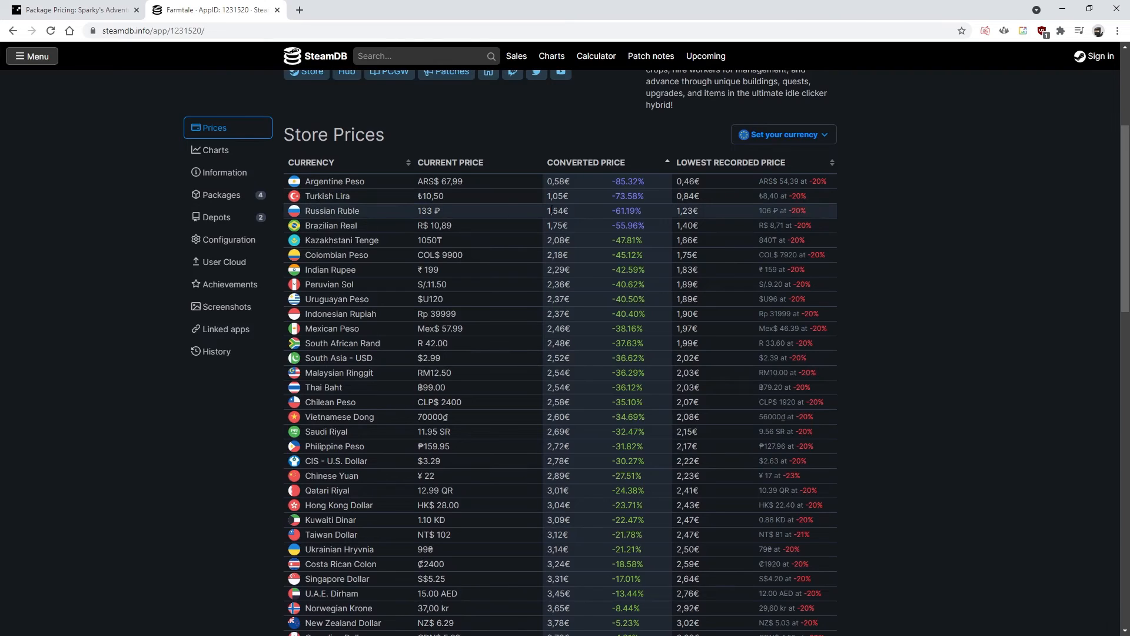
pyautogui.moveTo(547, 196)
pyautogui.mouseDown()
pyautogui.moveTo(568, 196)
pyautogui.moveTo(558, 211)
pyautogui.mouseUp()
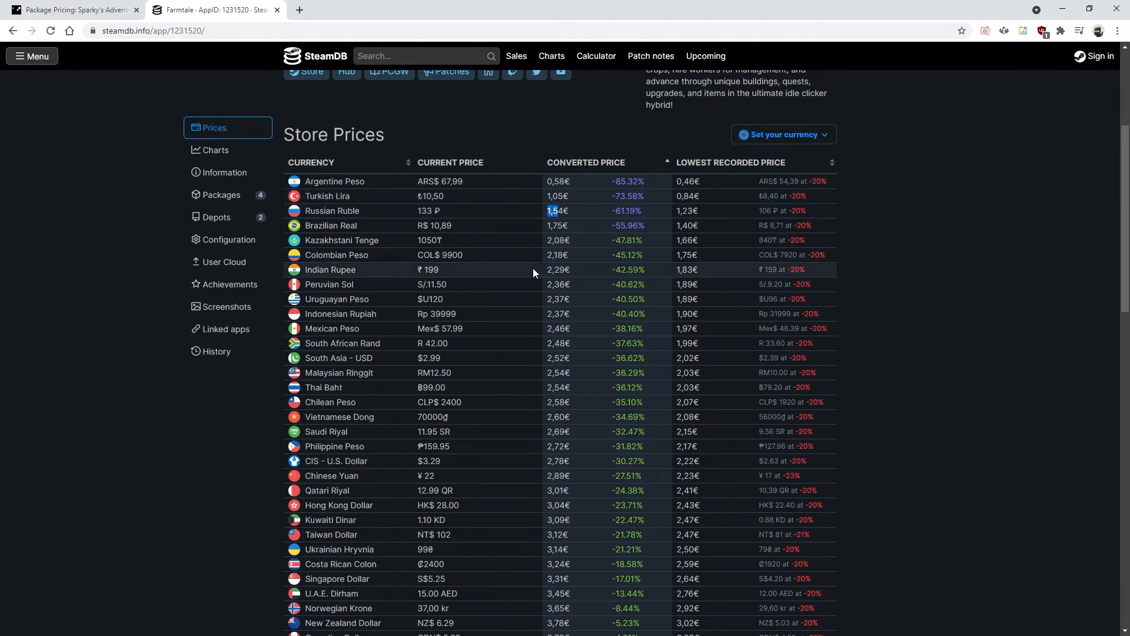
pyautogui.scroll(-3, 496, 172)
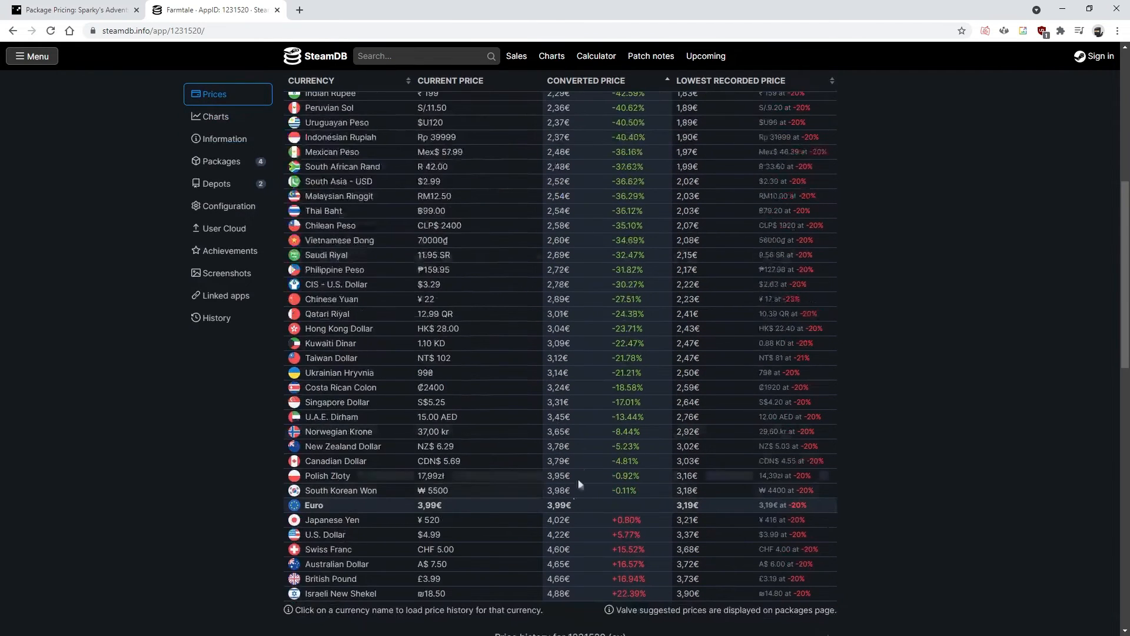
pyautogui.moveTo(580, 510); pyautogui.dragTo(548, 505)
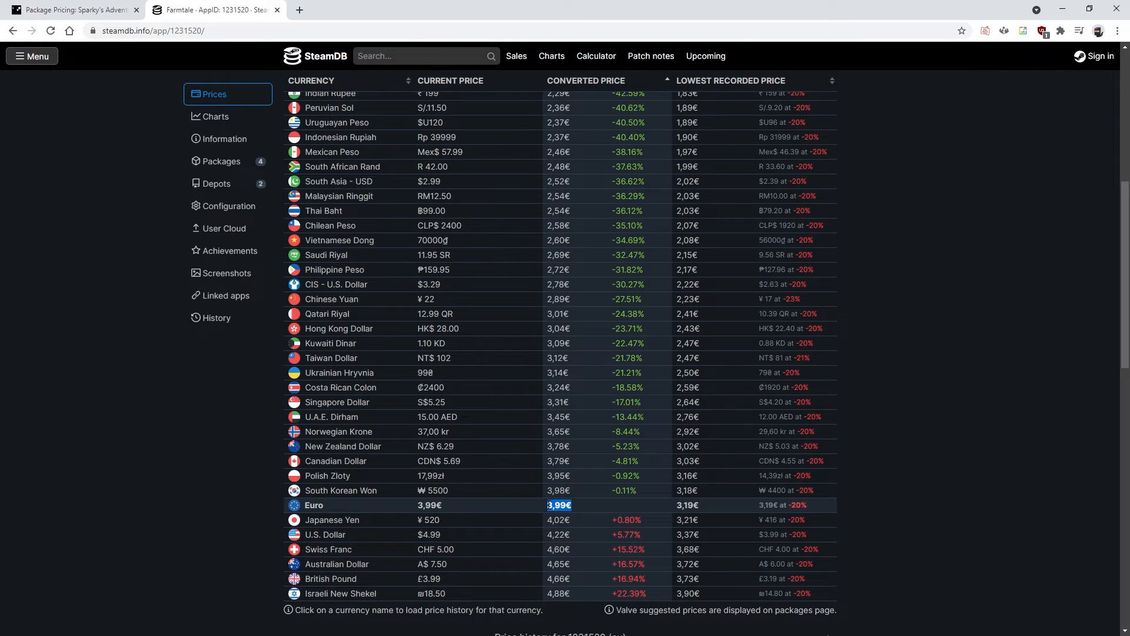
pyautogui.scroll(2, 570, 475)
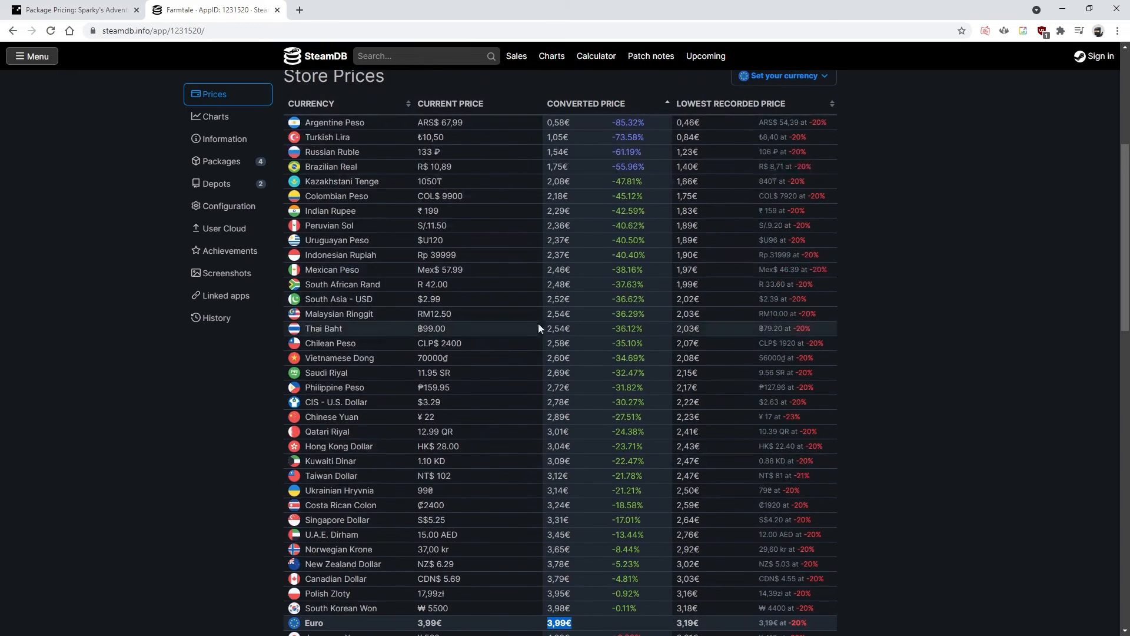
# Return to the Steamworks package pricing page, recheck the proposed currency prices, and switch back to Farmtale's SteamDB prices
pyautogui.click(109, 11)
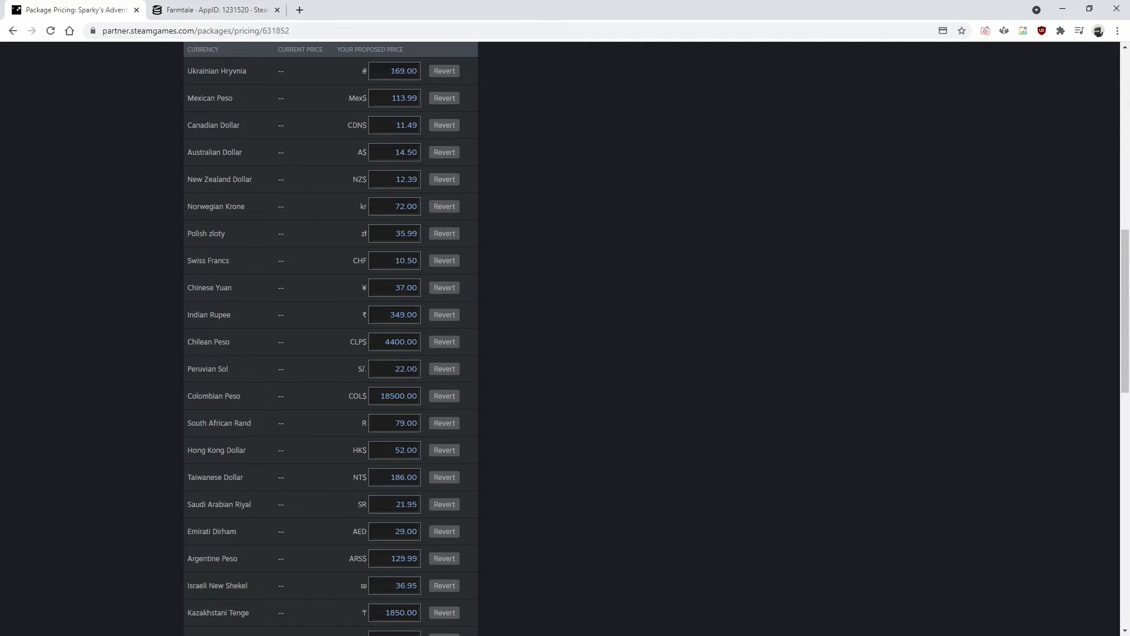
pyautogui.scroll(-3, 396, 436)
pyautogui.scroll(1, 396, 435)
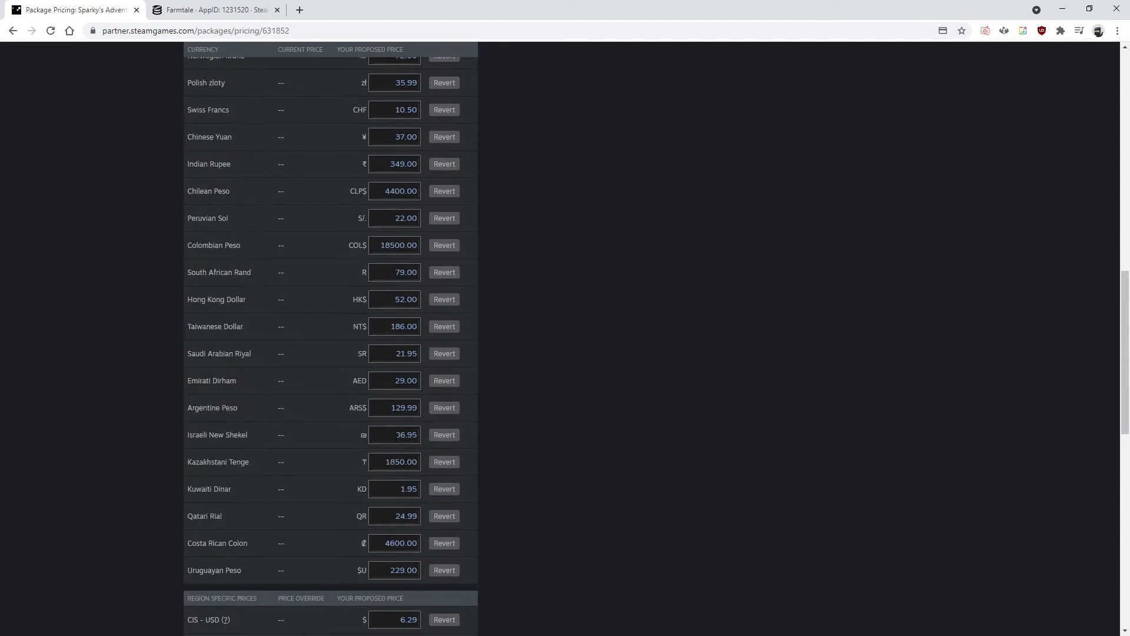
pyautogui.scroll(8, 396, 436)
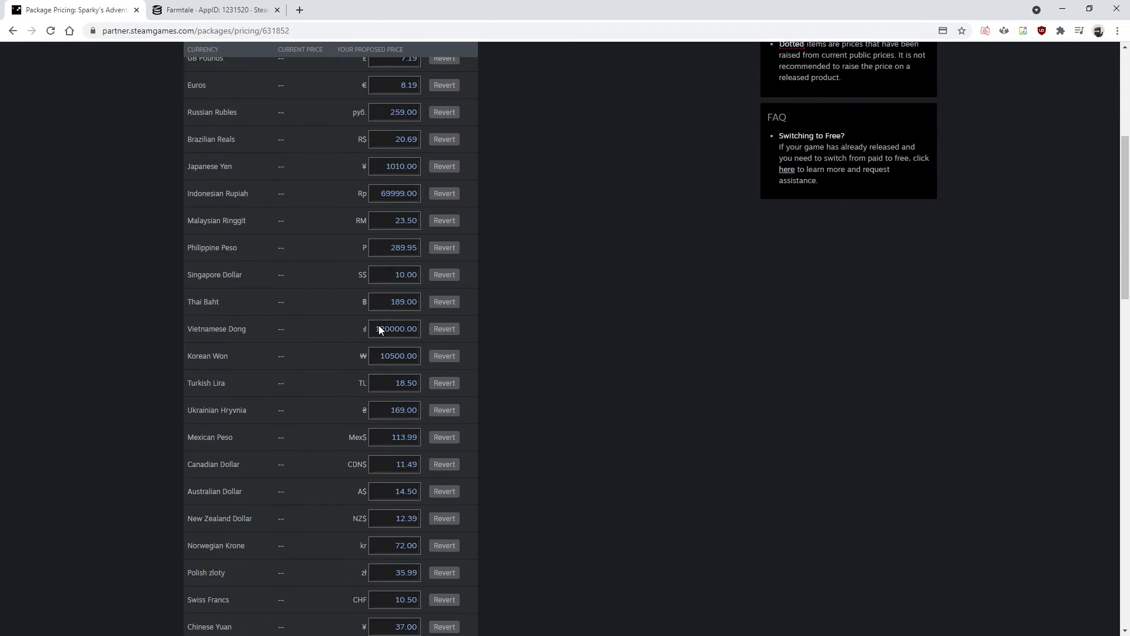
pyautogui.scroll(3, 379, 328)
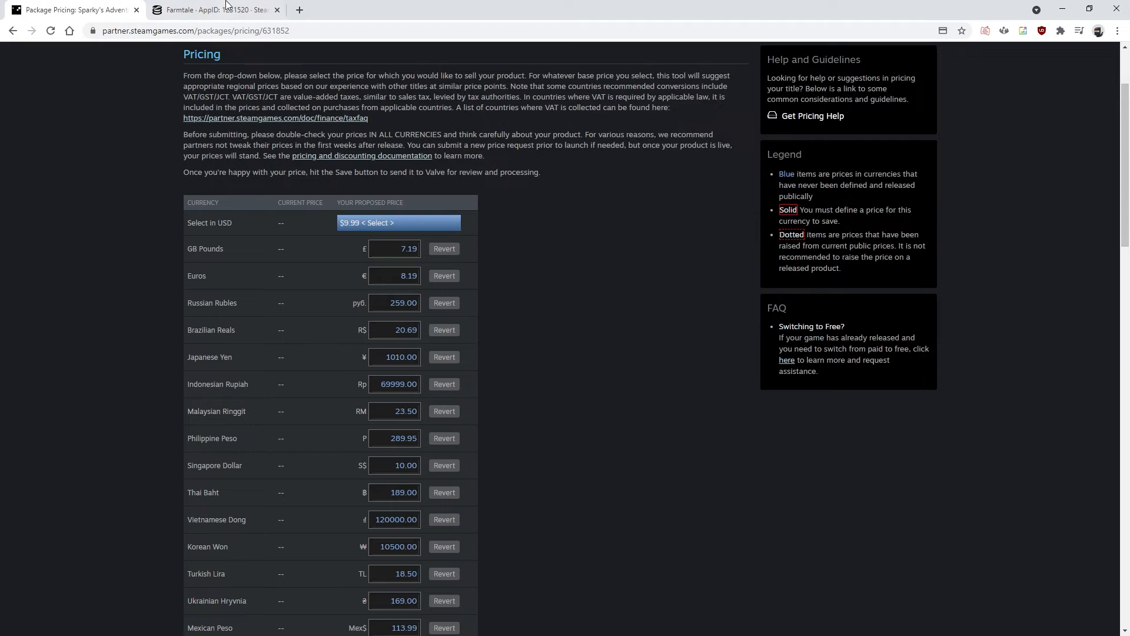
pyautogui.hotkey('ctrl', 'Tab')
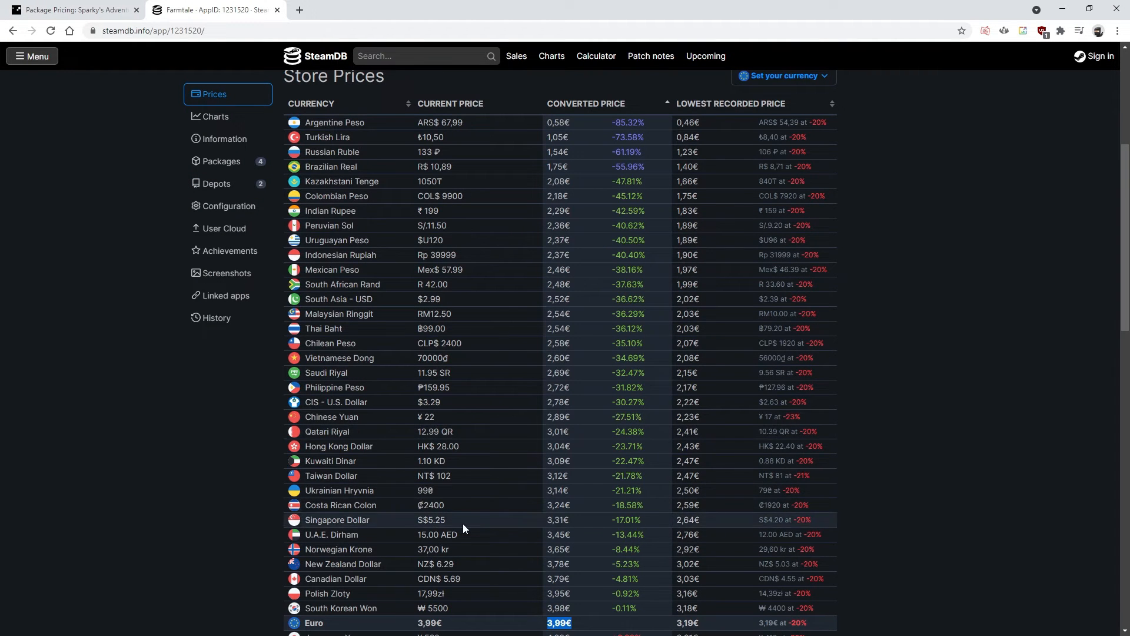
# Compare Farmtale's regional prices by highlighting the converted prices of the Russian Ruble and Norwegian Krone
pyautogui.scroll(-1, 389, 447)
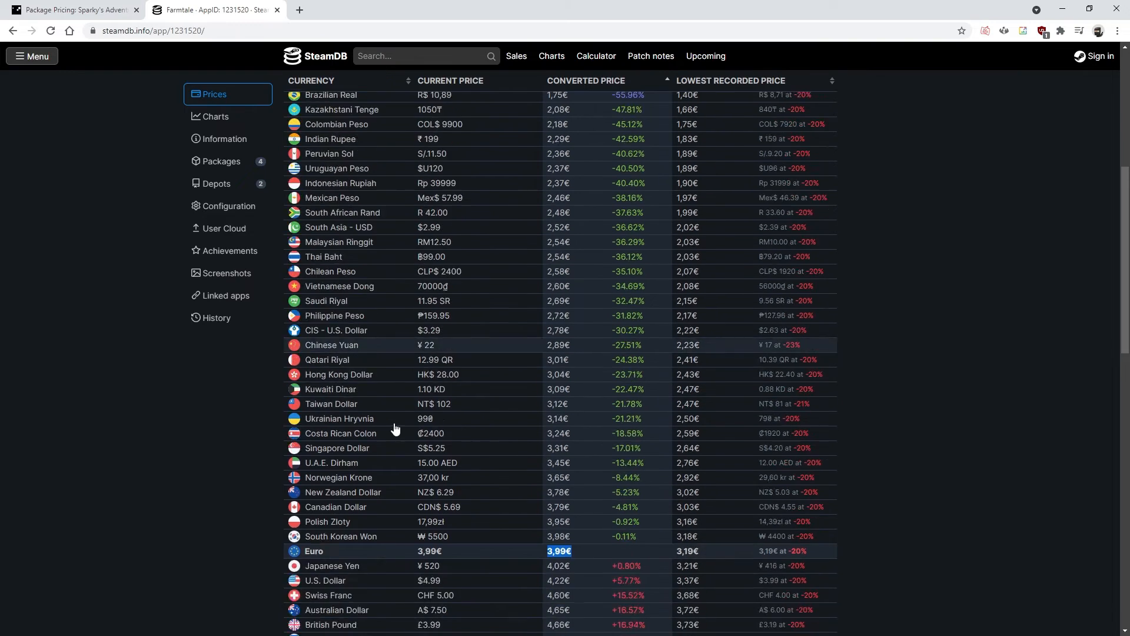
pyautogui.scroll(1, 400, 370)
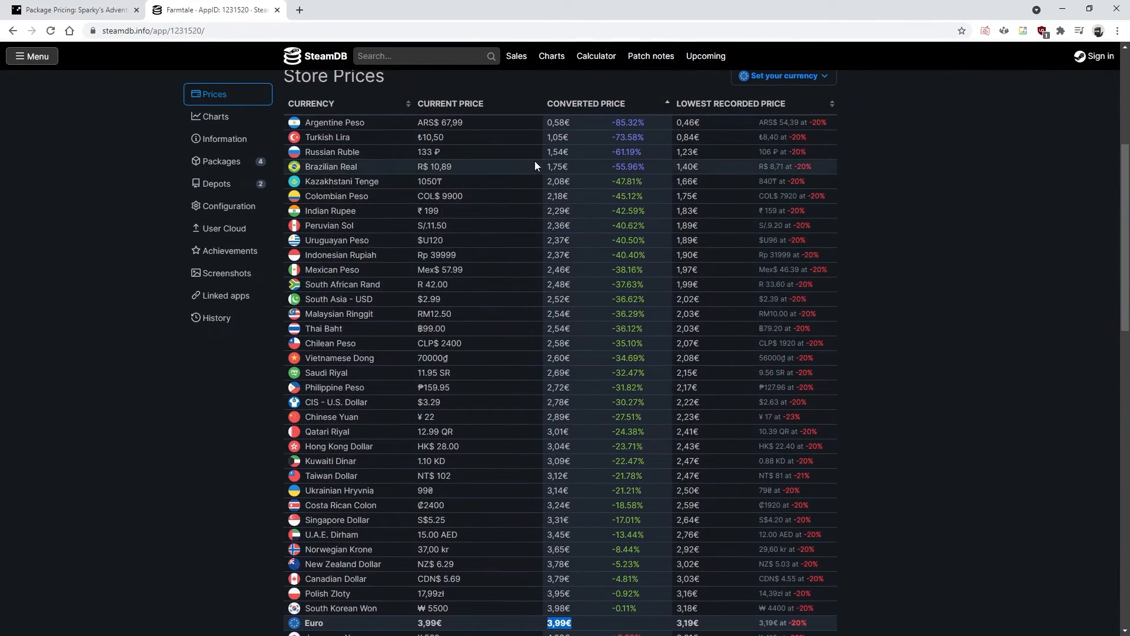
pyautogui.moveTo(546, 153); pyautogui.dragTo(573, 152)
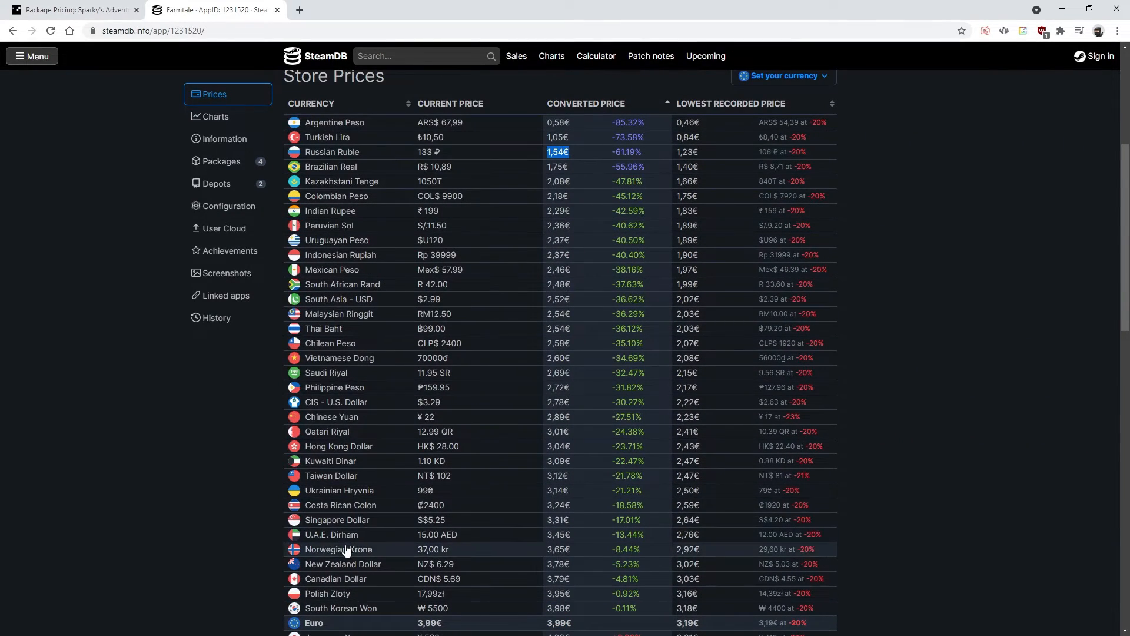
pyautogui.moveTo(547, 550); pyautogui.dragTo(591, 550)
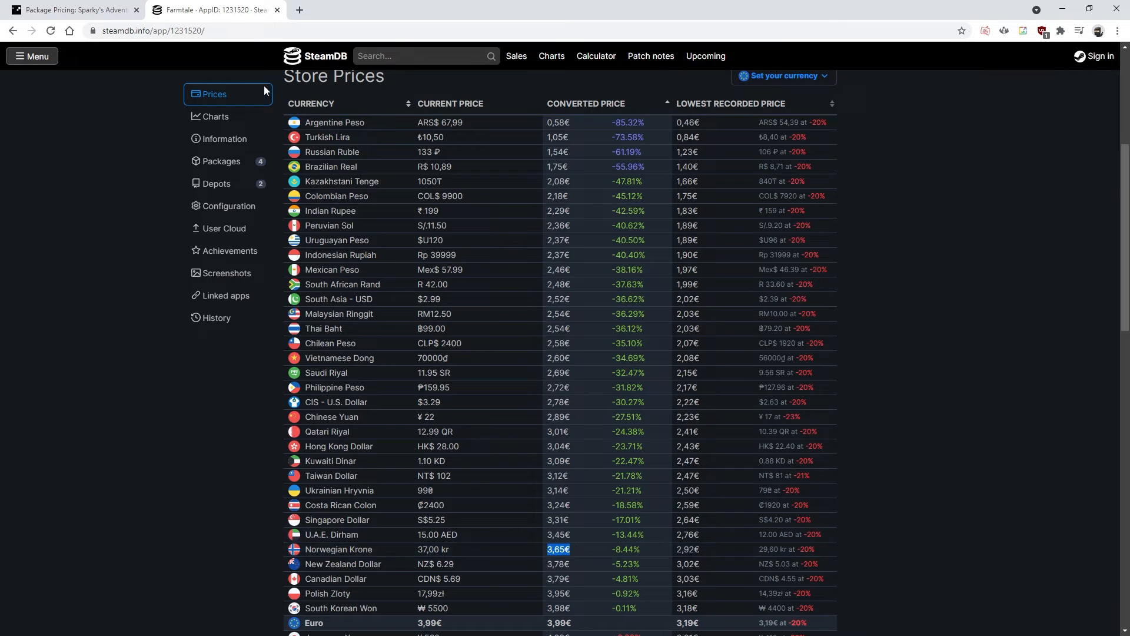
# Return to the Steamworks package pricing page and set the proposed prices to 7.49 GB Pounds and 8.49 Euros
pyautogui.click(73, 10)
pyautogui.scroll(-3, 380, 247)
pyautogui.scroll(5, 387, 260)
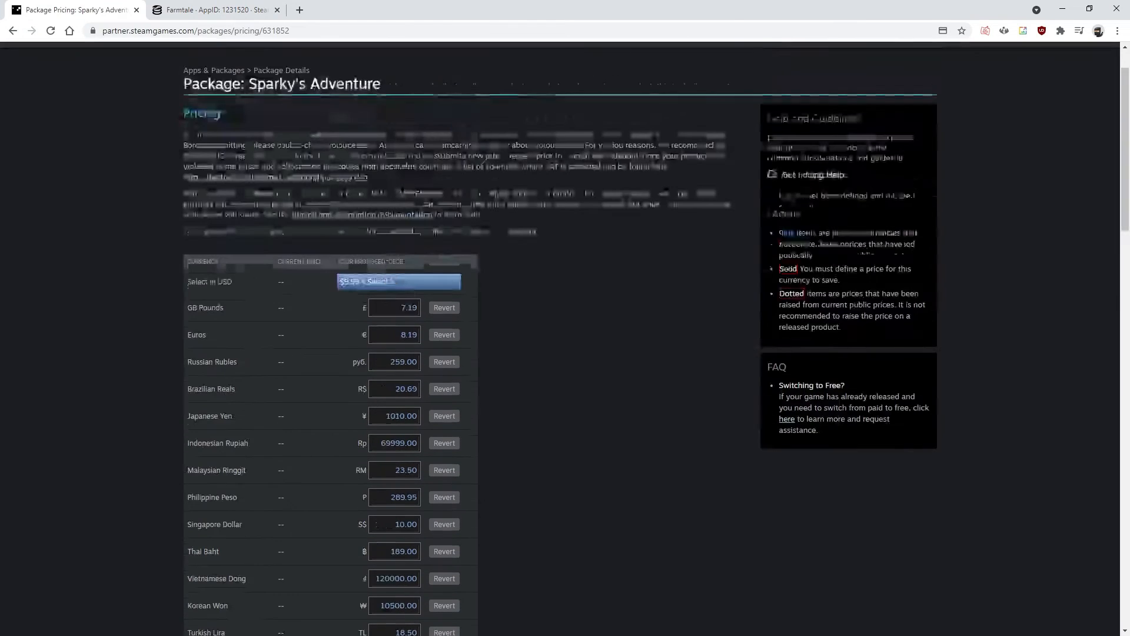
pyautogui.scroll(-1, 318, 282)
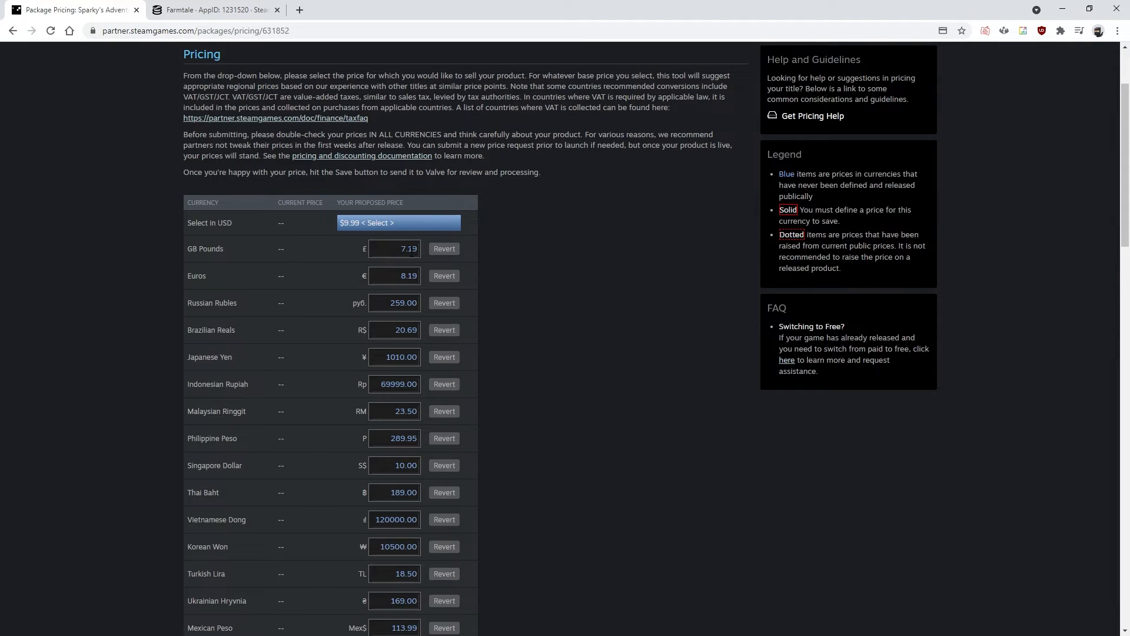
pyautogui.doubleClick(411, 249)
pyautogui.write('49')
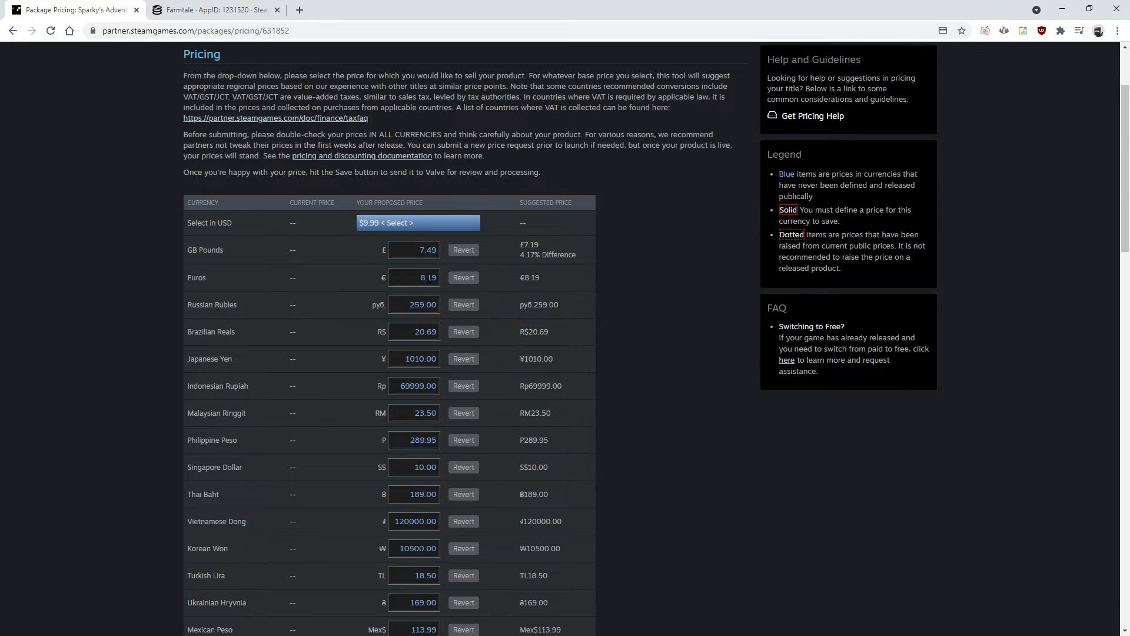
pyautogui.doubleClick(436, 277)
pyautogui.write('49')
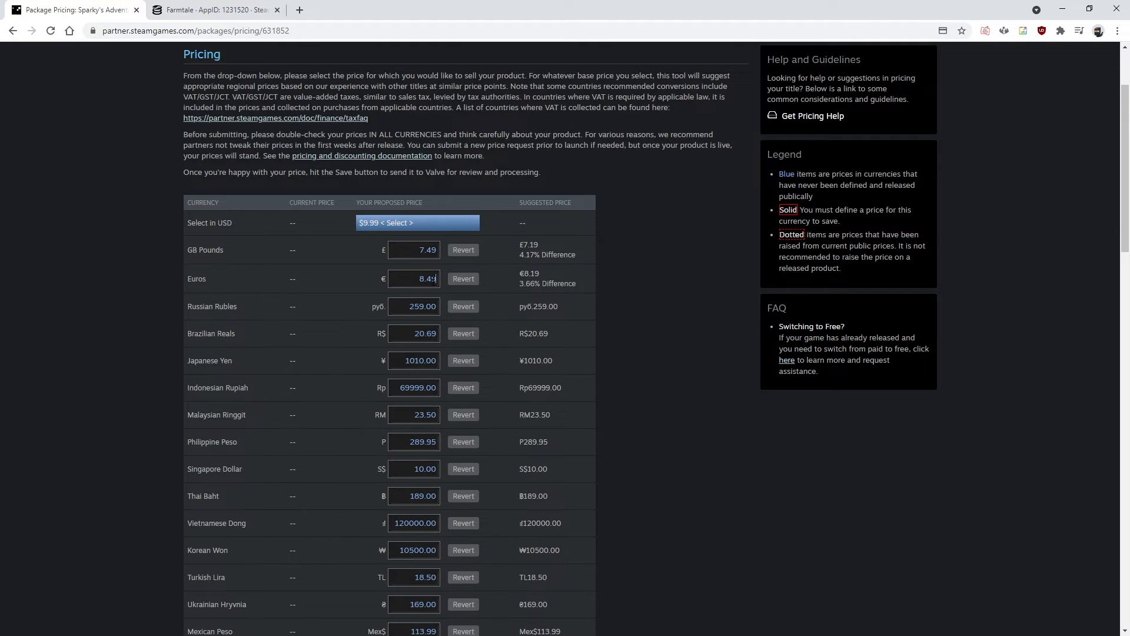
# Raise the proposed Euro price to 15.49 and highlight its difference from the suggested price
pyautogui.scroll(-1, 663, 288)
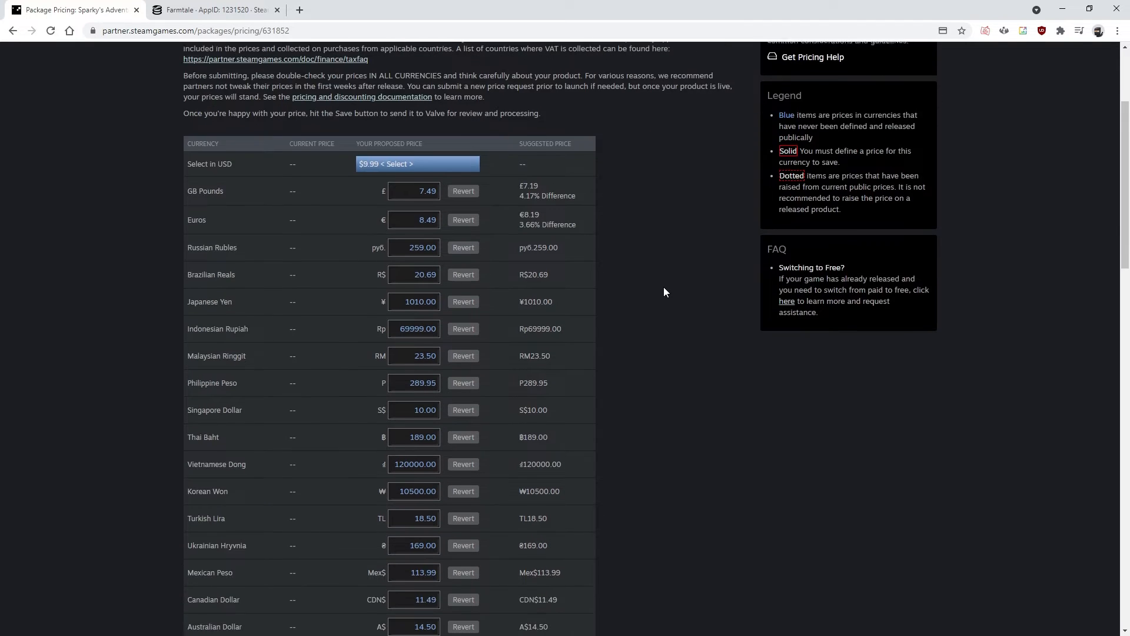
pyautogui.doubleClick(421, 219)
pyautogui.write('15')
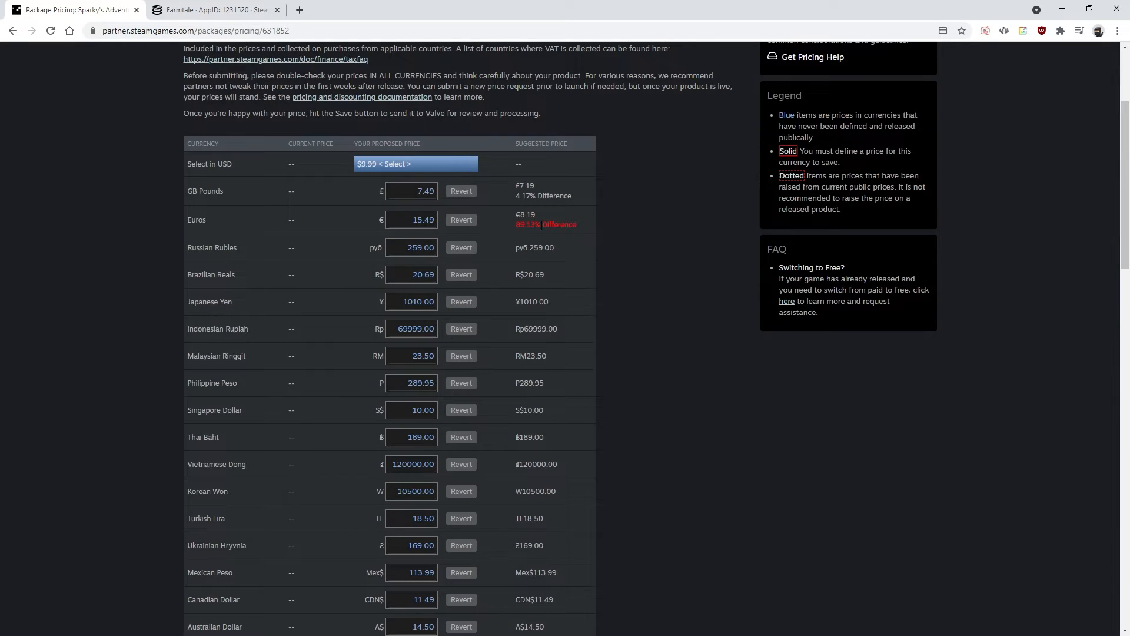
pyautogui.moveTo(523, 229); pyautogui.dragTo(573, 226)
pyautogui.click(560, 262)
pyautogui.click(531, 220)
# Try proposed Euro prices of 6.49 and 1.49, and highlight the difference from the suggested price
pyautogui.moveTo(423, 220); pyautogui.dragTo(413, 220)
pyautogui.write('6')
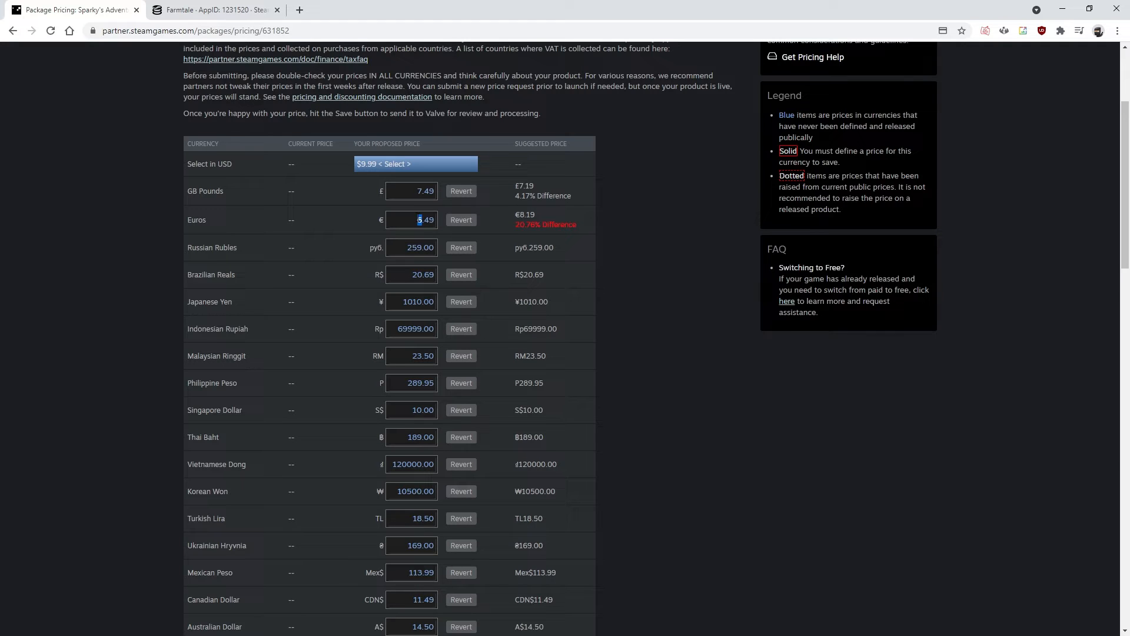
pyautogui.write('1')
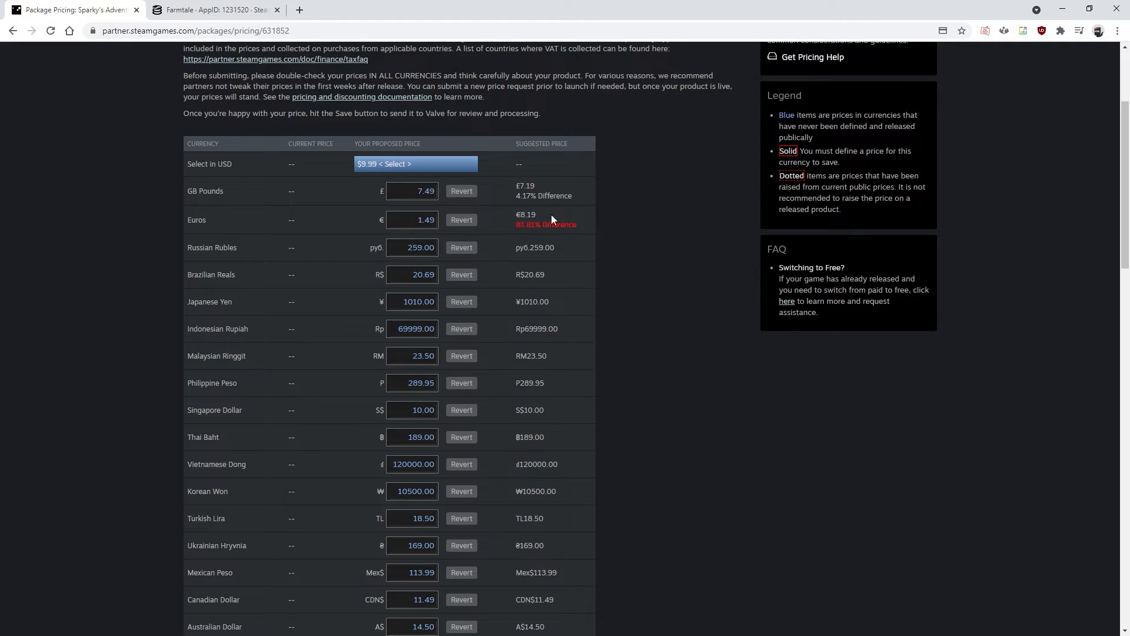
pyautogui.moveTo(516, 212); pyautogui.dragTo(588, 227)
pyautogui.click(589, 228)
# Revert the Euro price, make it editable again, and reapply the $9.99 USD base price to all currencies
pyautogui.click(459, 221)
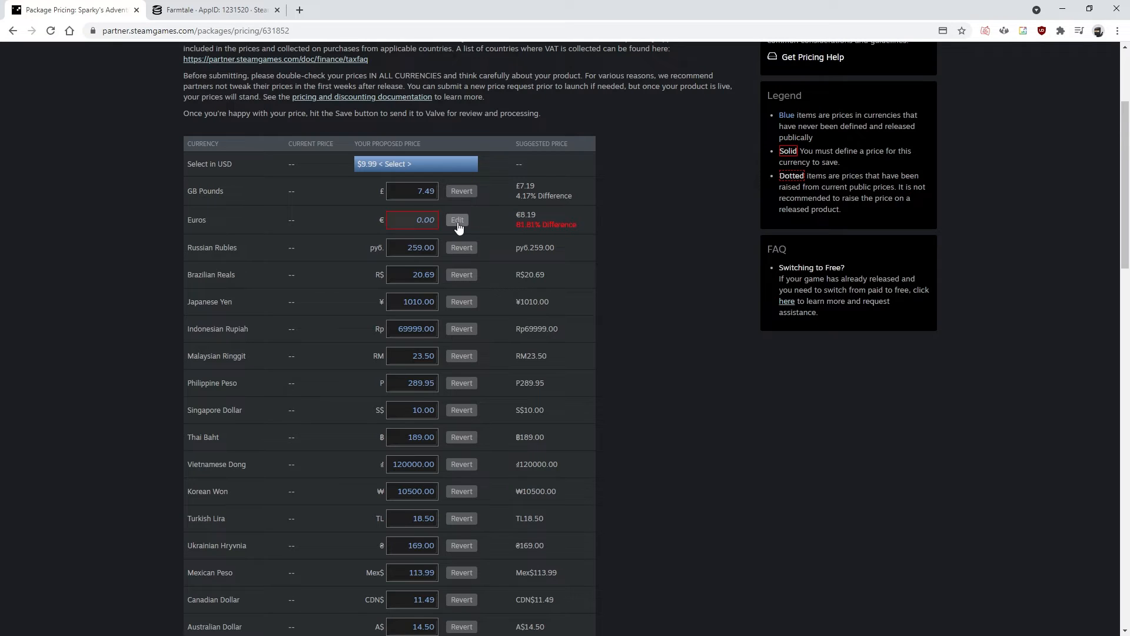
pyautogui.click(457, 220)
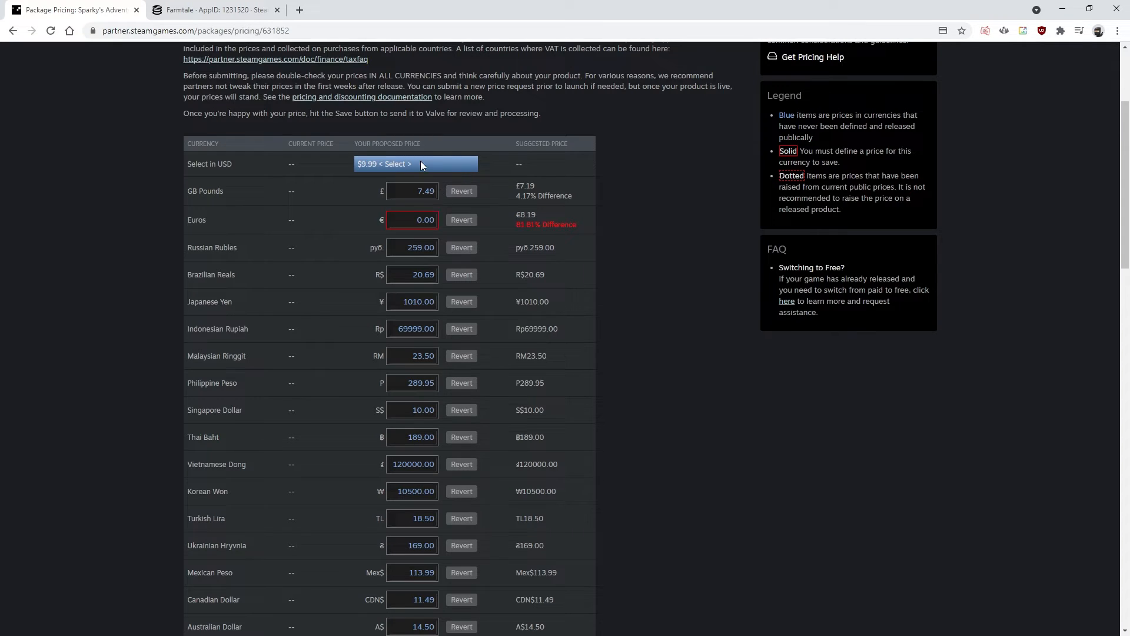
pyautogui.click(420, 164)
pyautogui.click(391, 170)
pyautogui.click(392, 169)
pyautogui.click(422, 201)
# Check the remaining proposed prices and set the price scheduling to "I will publish these prices after Valve review"
pyautogui.scroll(-15, 394, 245)
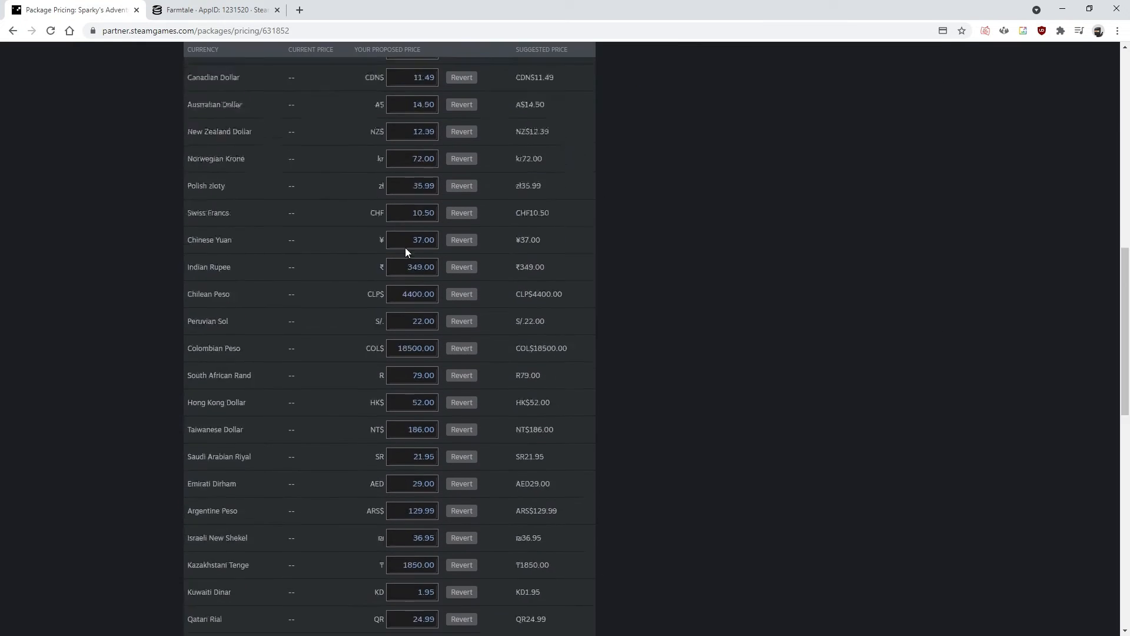
pyautogui.scroll(-5, 398, 222)
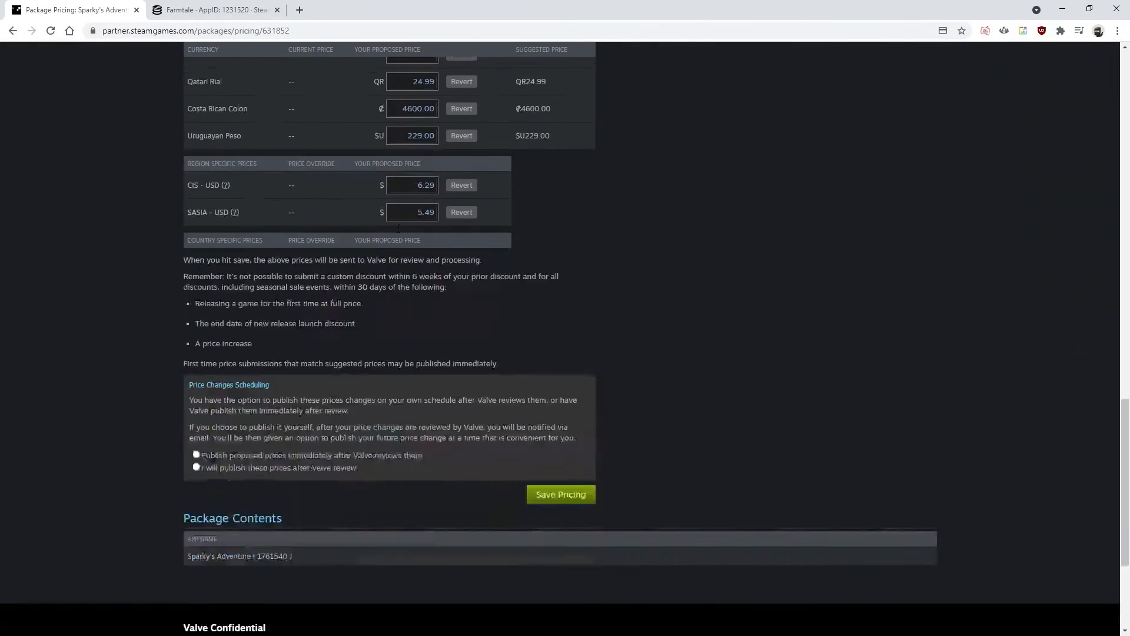
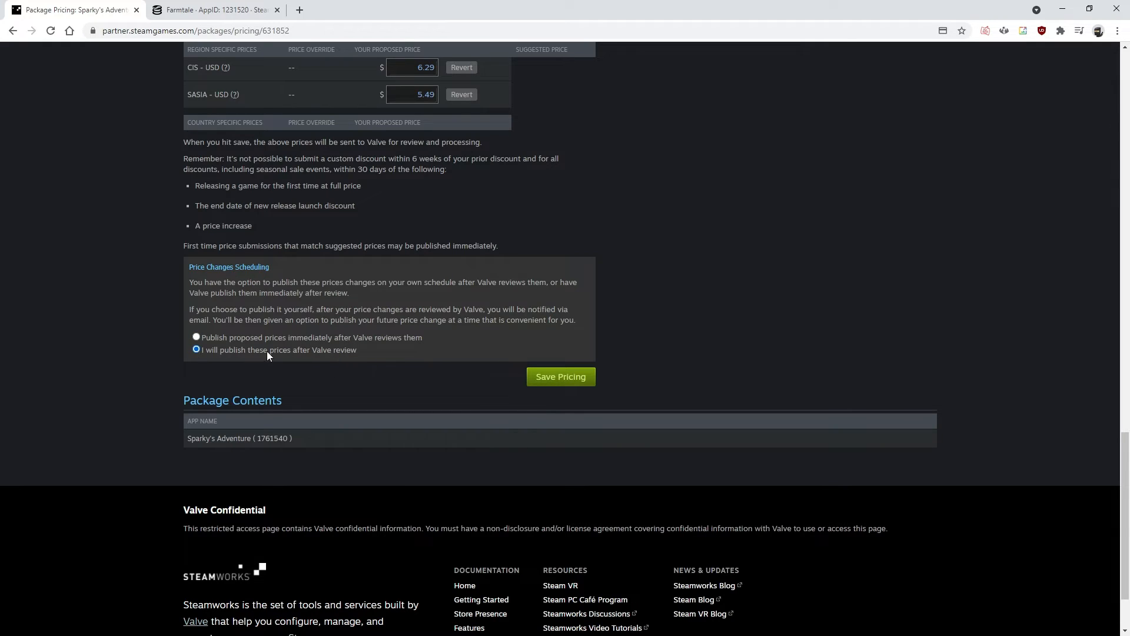
pyautogui.scroll(4, 591, 383)
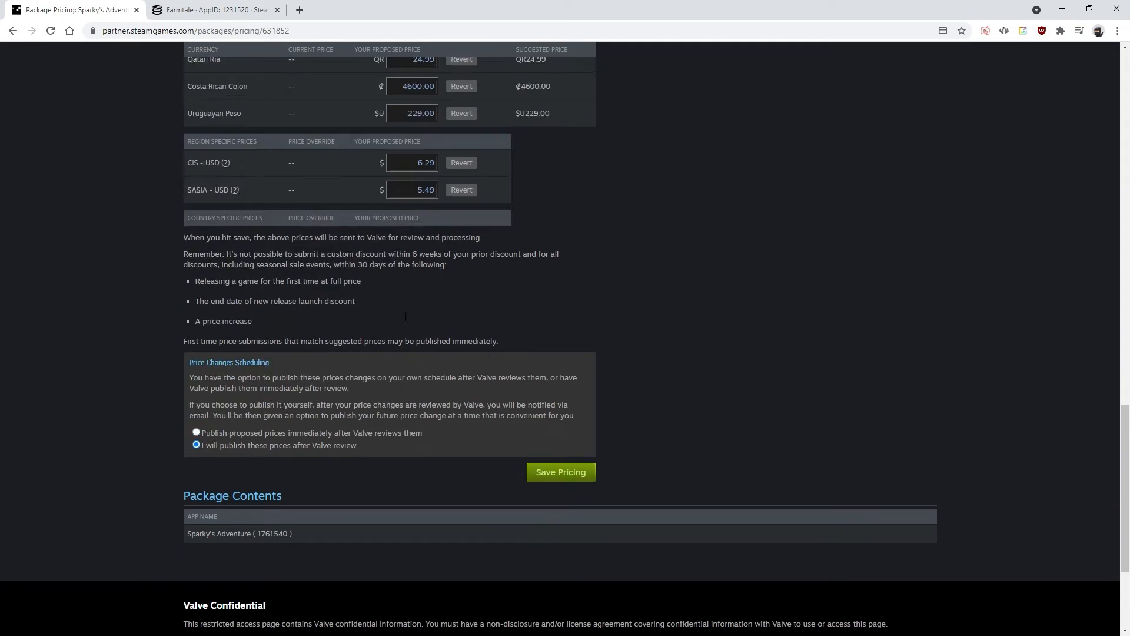
pyautogui.scroll(20, 590, 383)
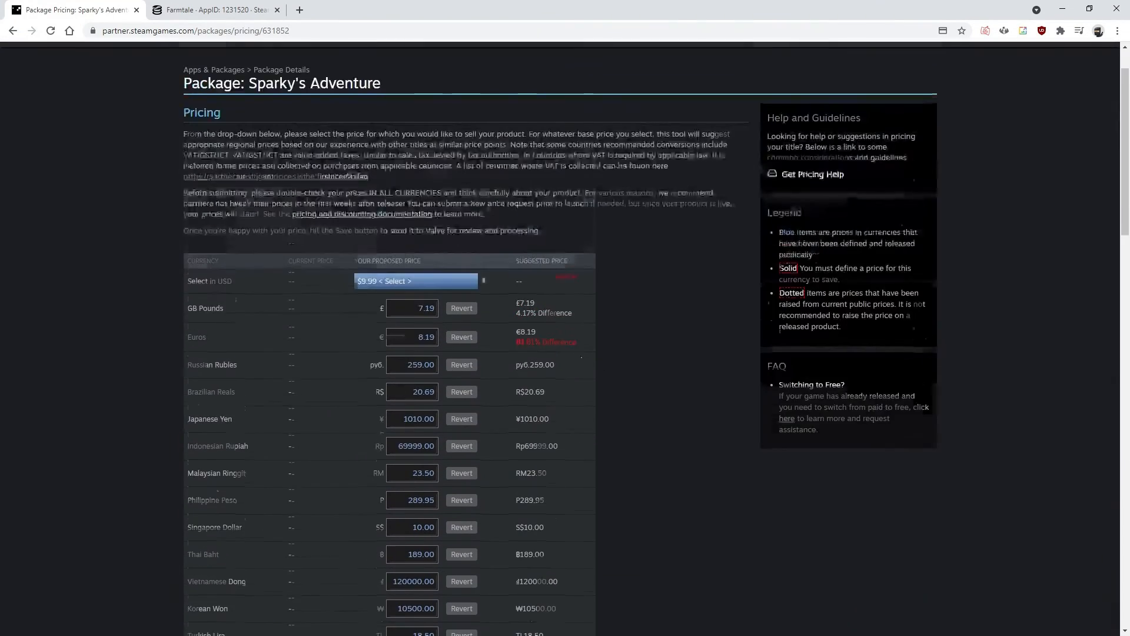
pyautogui.scroll(-8, 544, 532)
pyautogui.scroll(7, 544, 532)
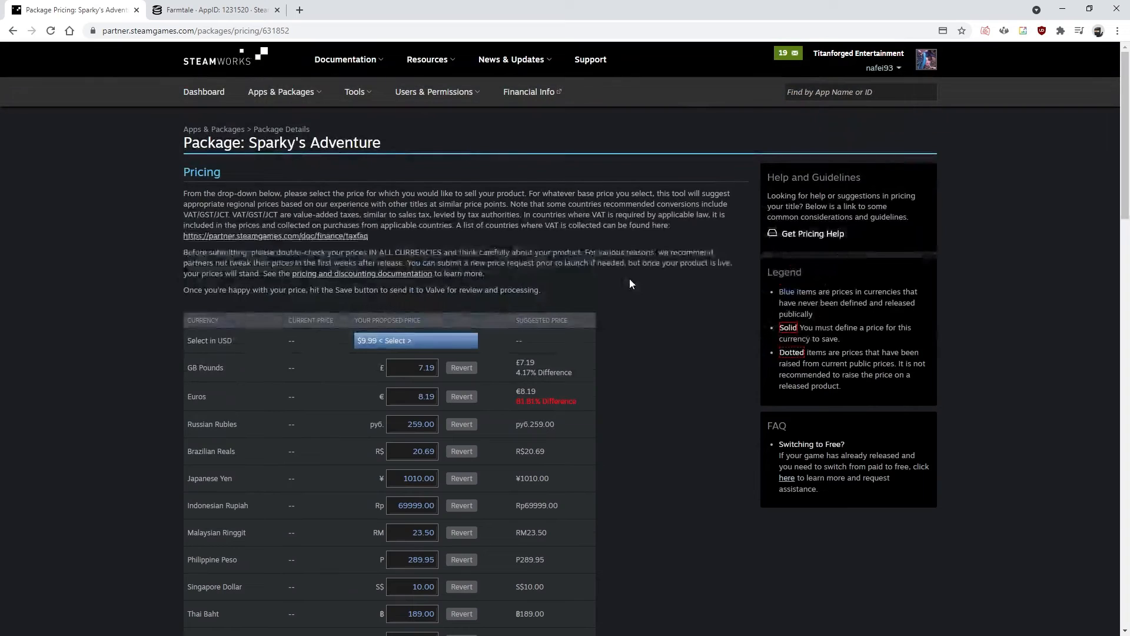
# Open the Sparky's Adventure landing page from the list of all applications and view its package section
pyautogui.moveTo(291, 97)
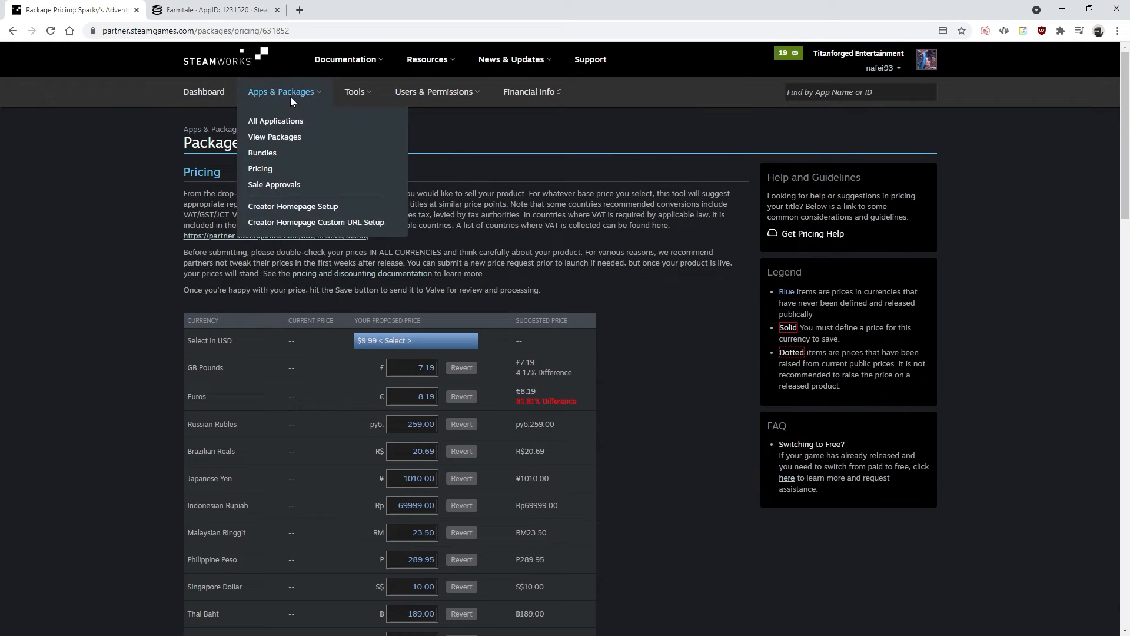
pyautogui.click(292, 119)
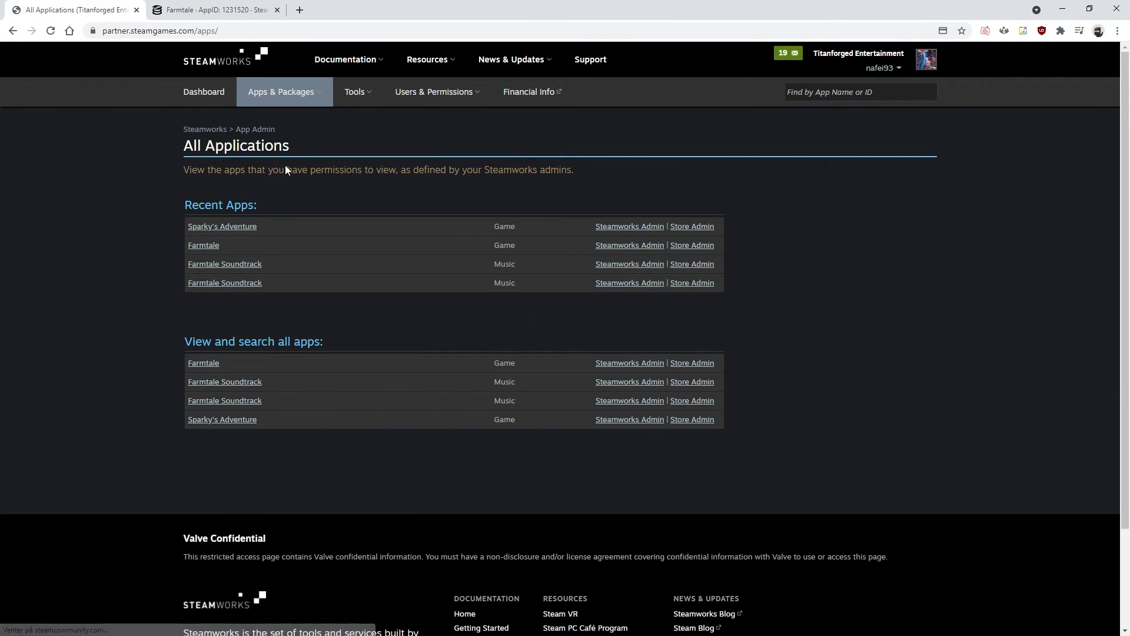
pyautogui.click(207, 228)
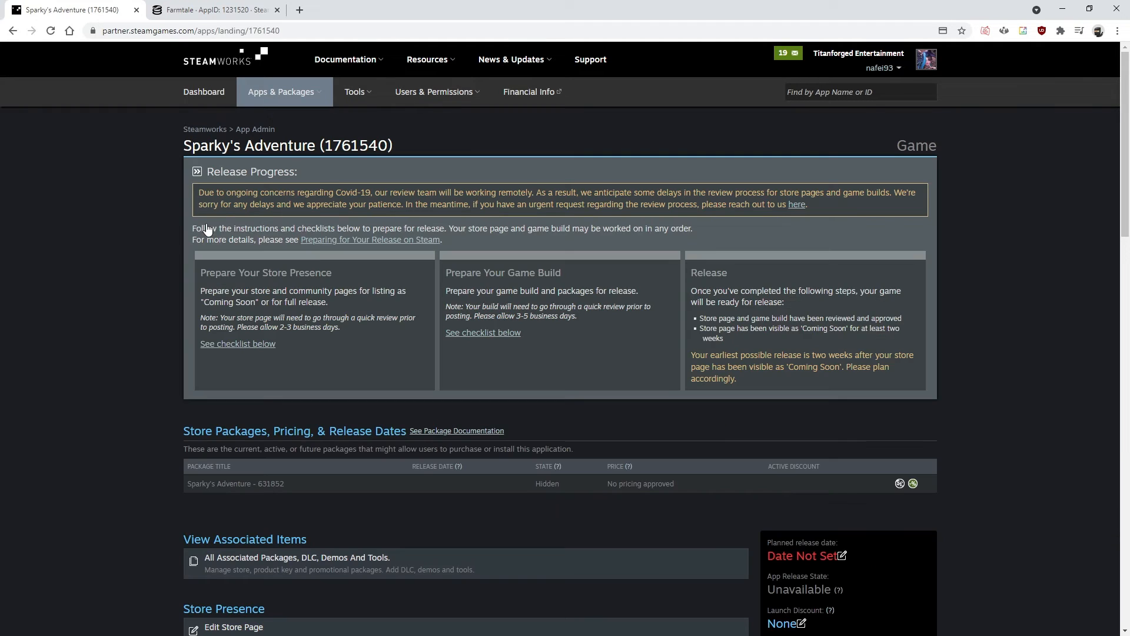
pyautogui.scroll(-2, 440, 283)
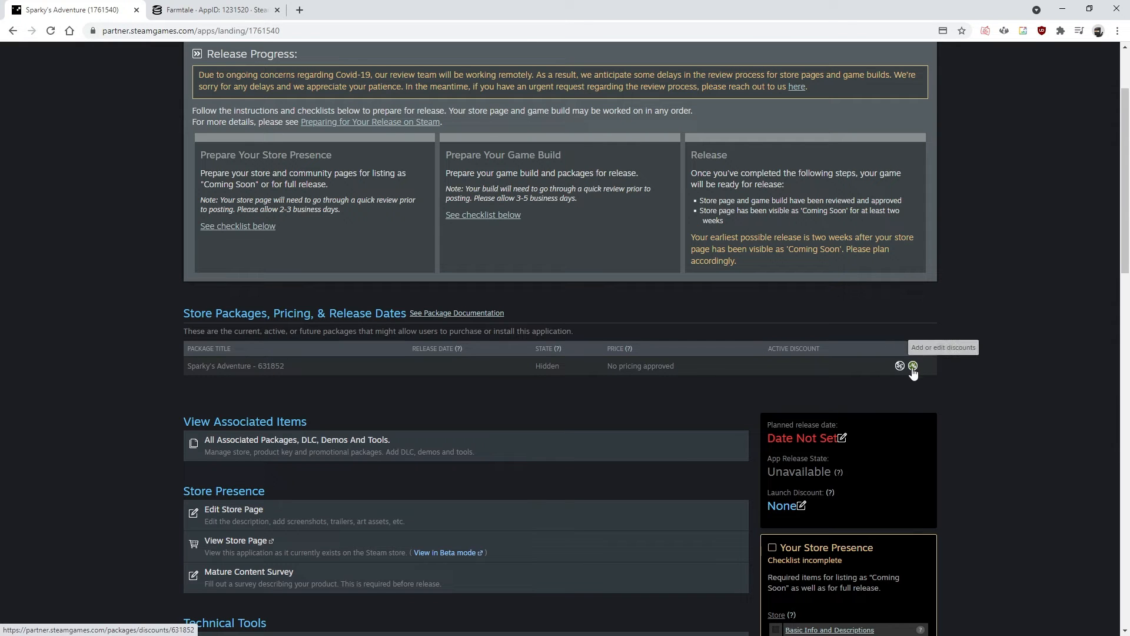
# Enter 12/16/2021 12:00 as the planned release date and discard the change
pyautogui.scroll(-2, 824, 318)
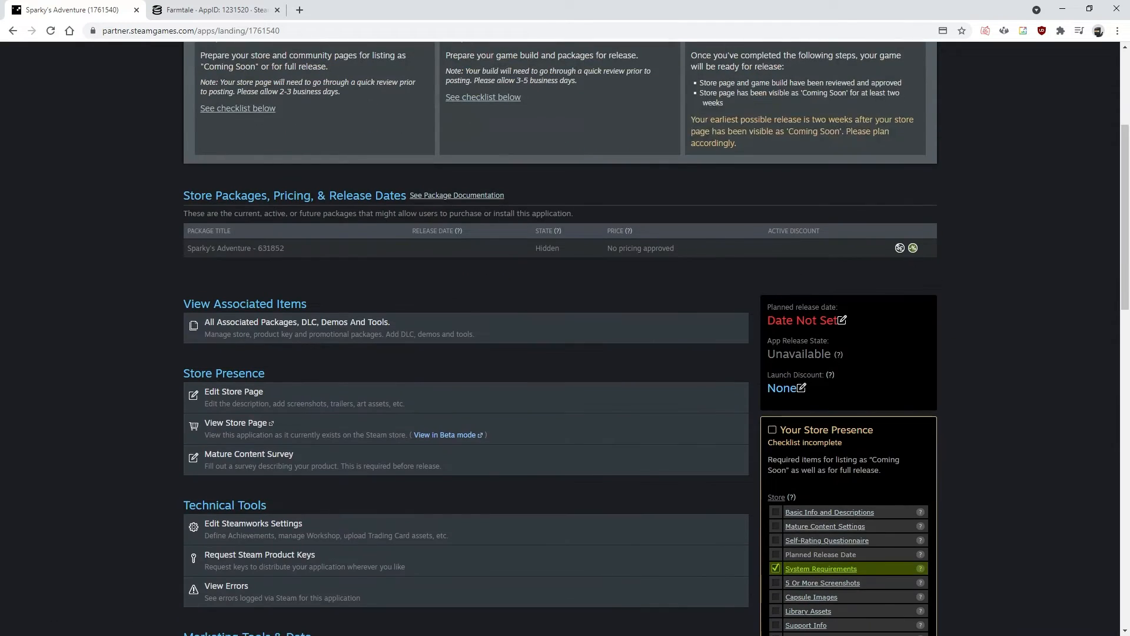
pyautogui.click(842, 321)
pyautogui.click(661, 413)
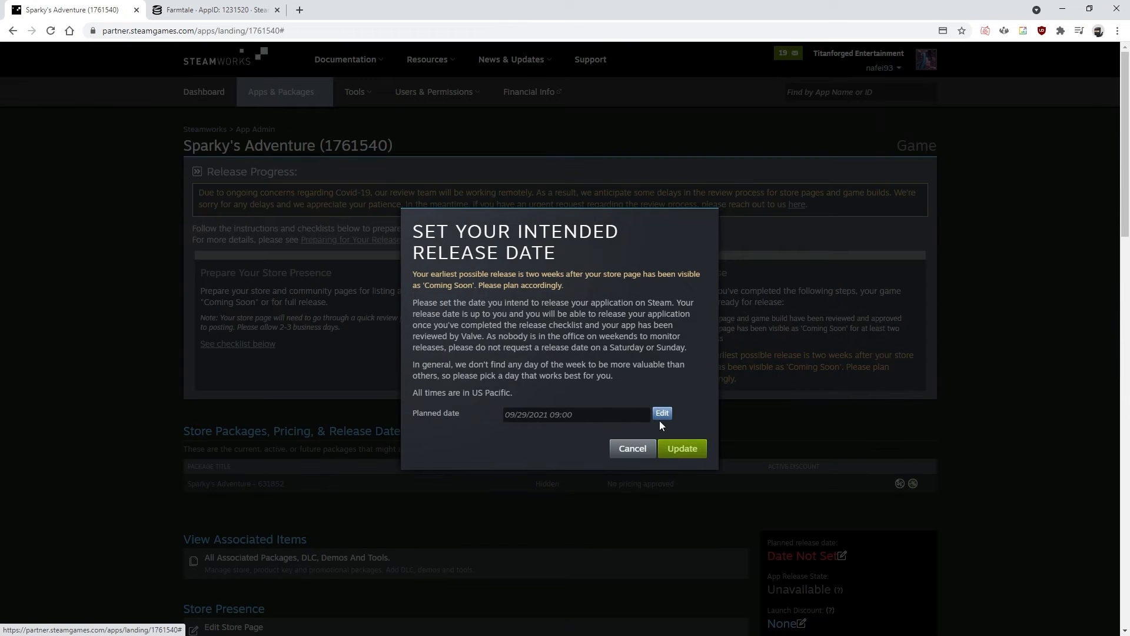
pyautogui.click(636, 416)
pyautogui.click(639, 434)
pyautogui.click(639, 434)
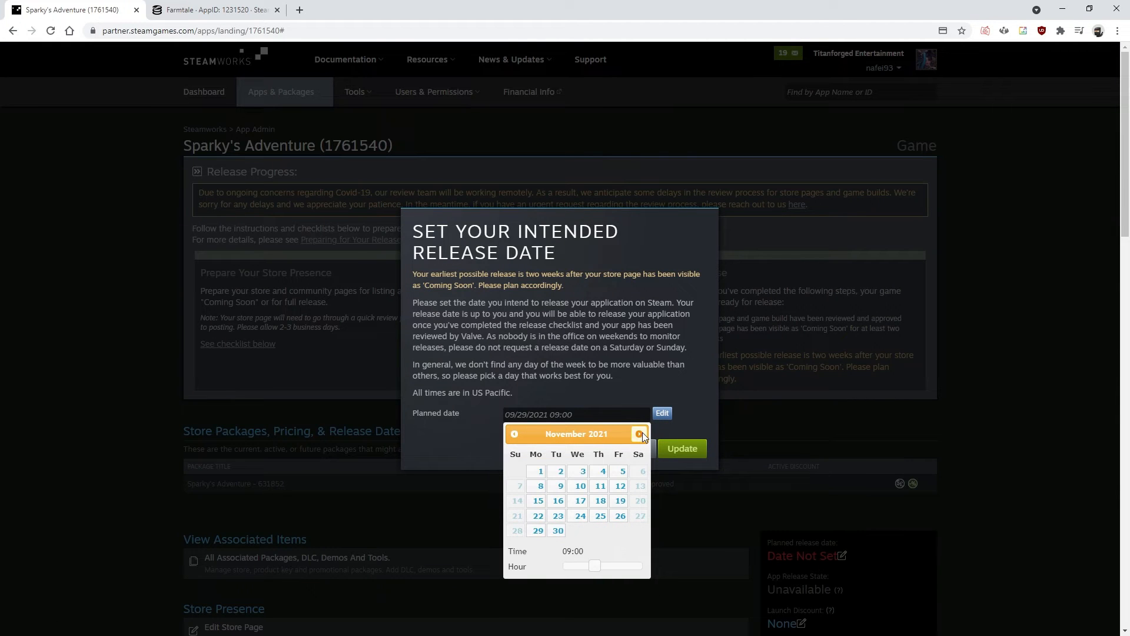
pyautogui.click(639, 434)
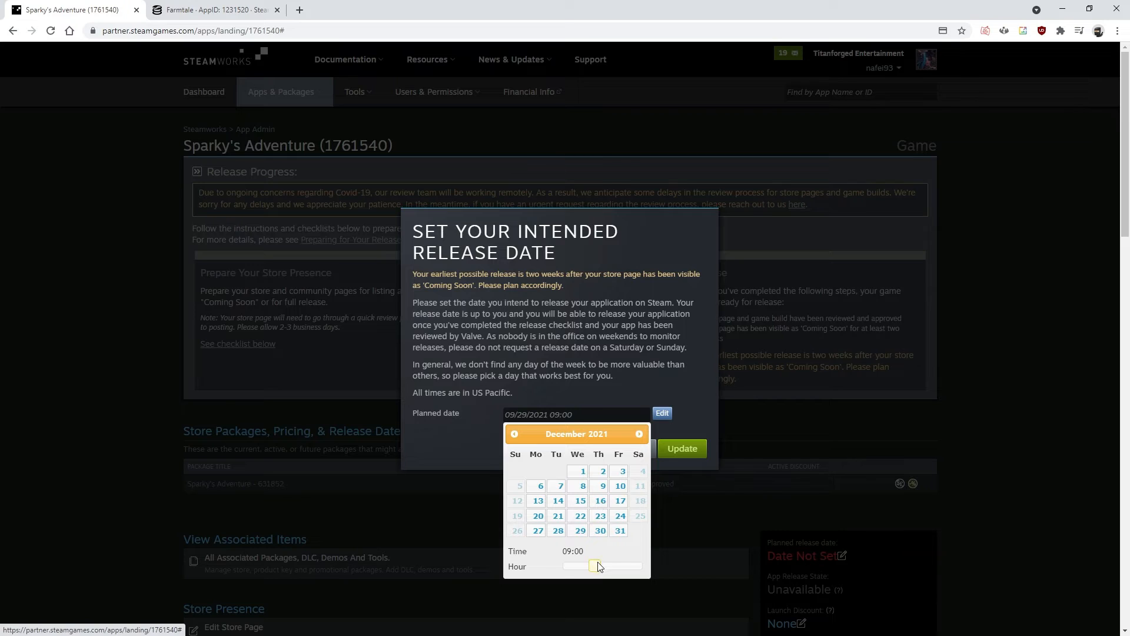
pyautogui.moveTo(597, 565); pyautogui.dragTo(605, 565)
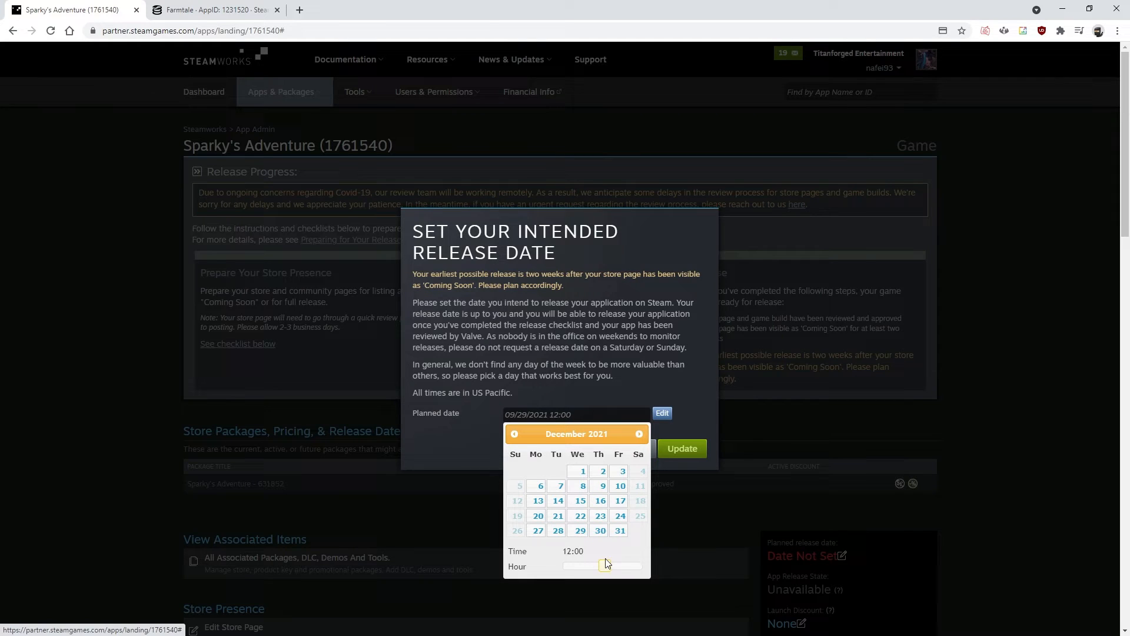
pyautogui.click(600, 515)
pyautogui.click(475, 442)
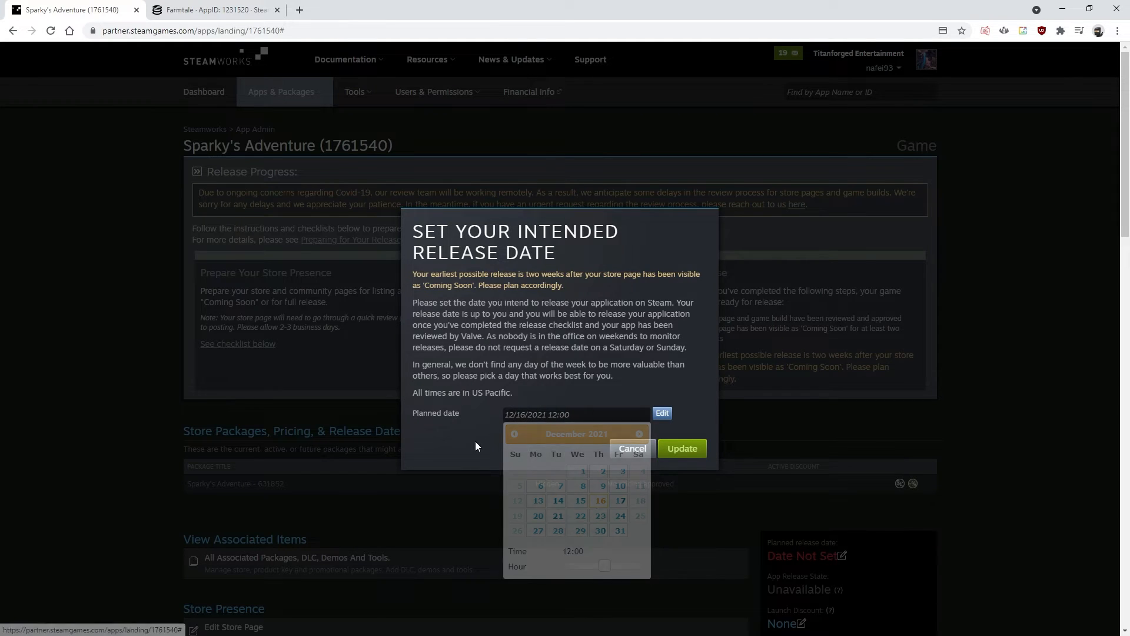
pyautogui.click(632, 448)
# Highlight the "Coming Soon" wording in the store presence instructions and the planned release date entry
pyautogui.scroll(-3, 641, 453)
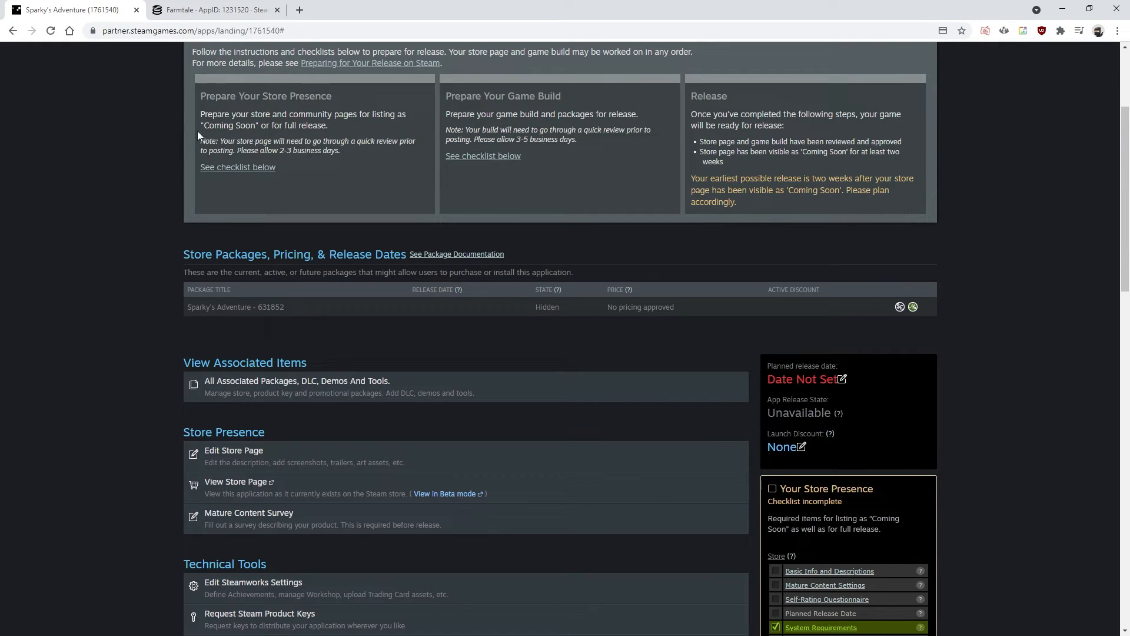
pyautogui.moveTo(204, 125); pyautogui.dragTo(255, 125)
pyautogui.moveTo(768, 384); pyautogui.dragTo(866, 375)
pyautogui.click(866, 375)
# Open the Sparky's Adventure store page for editing and view its basic info fields
pyautogui.scroll(-1, 676, 340)
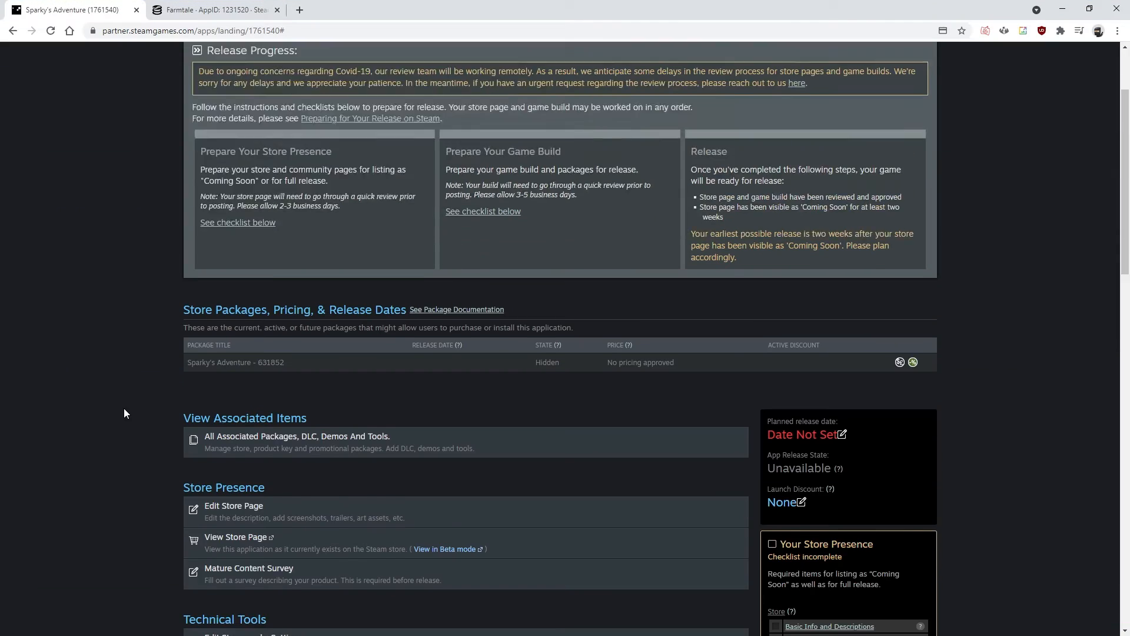
pyautogui.scroll(-5, 118, 368)
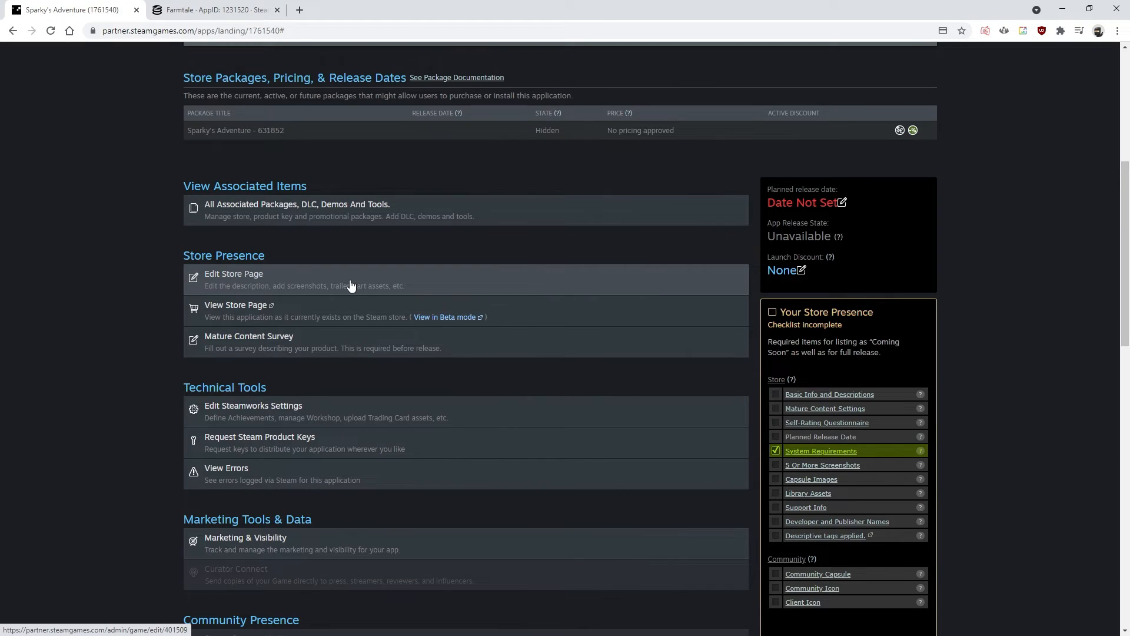
pyautogui.click(280, 289)
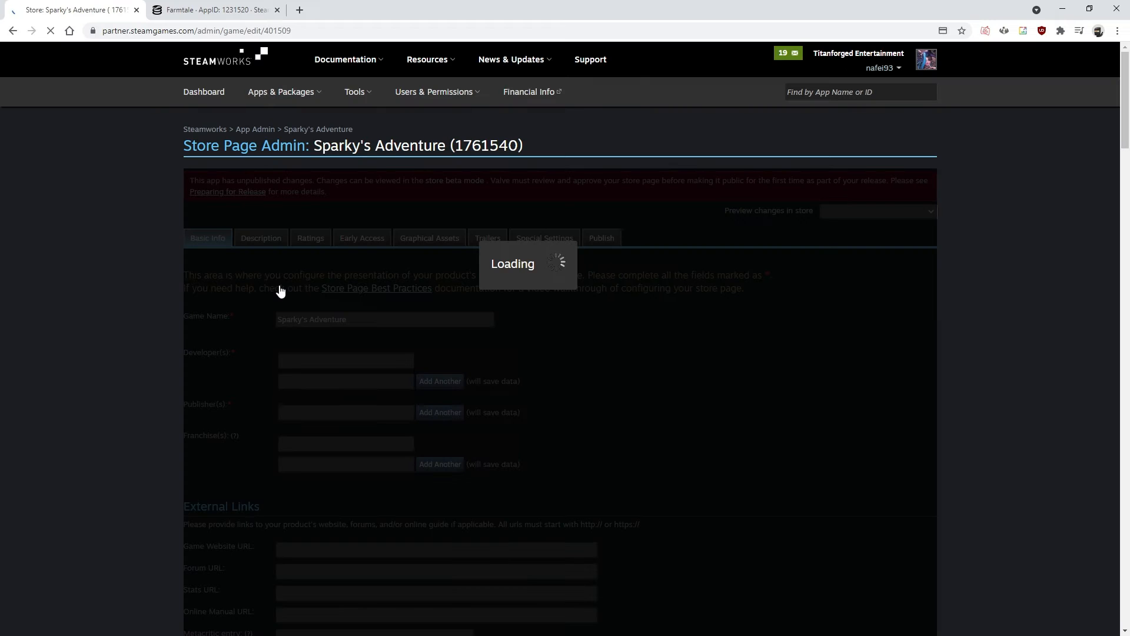
pyautogui.scroll(-2, 135, 290)
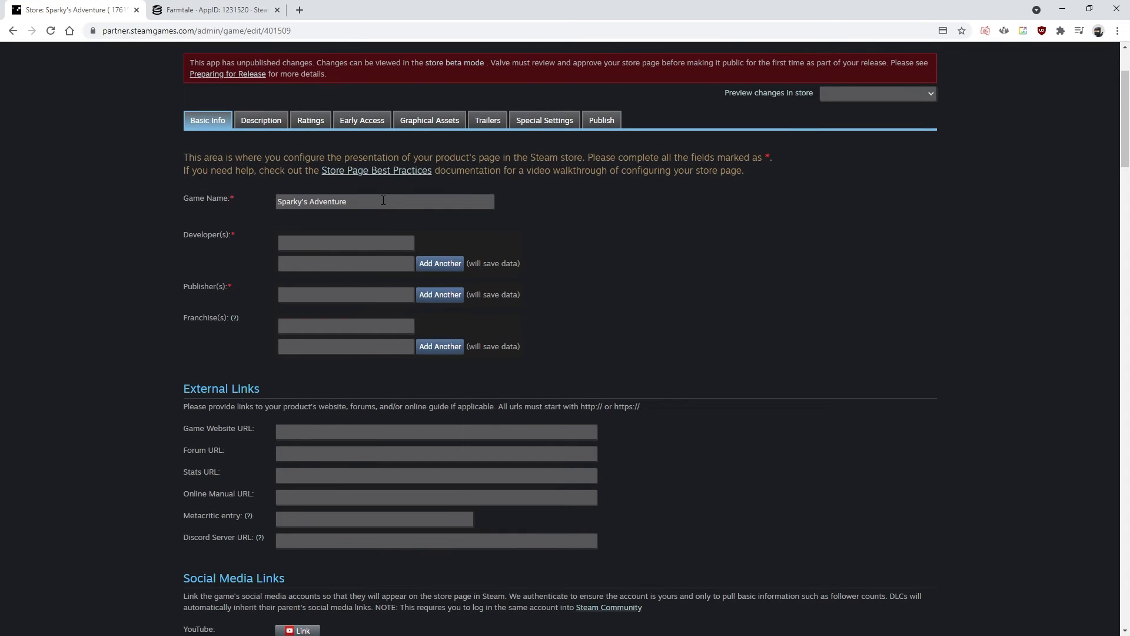
# Examine the game name, developer and publisher fields in the store page's basic info
pyautogui.moveTo(374, 201); pyautogui.dragTo(237, 196)
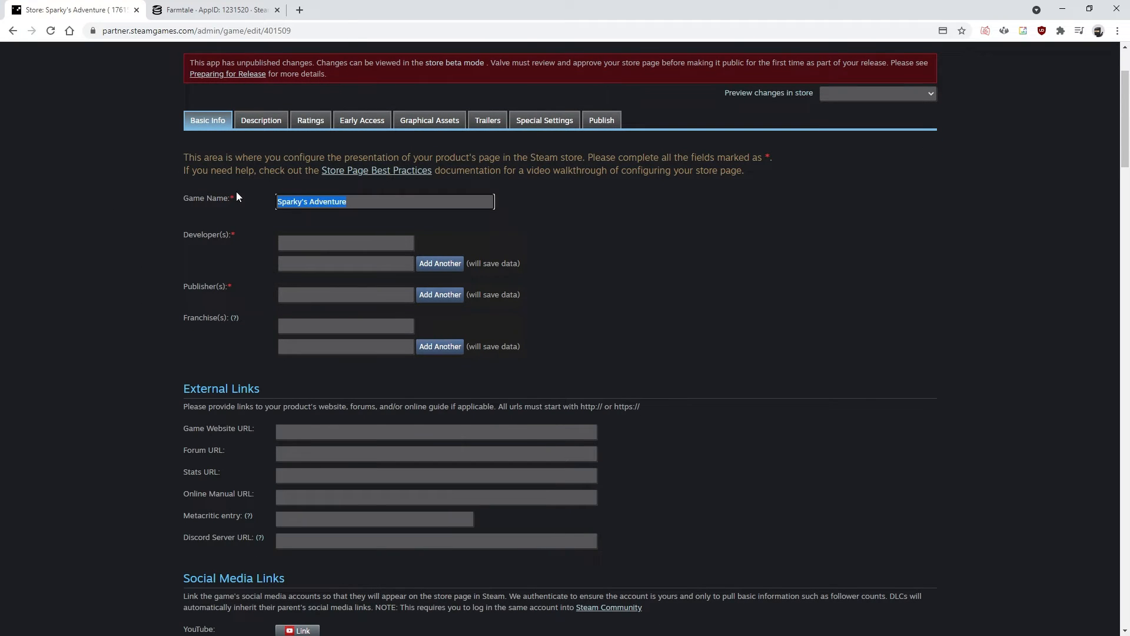
pyautogui.click(303, 202)
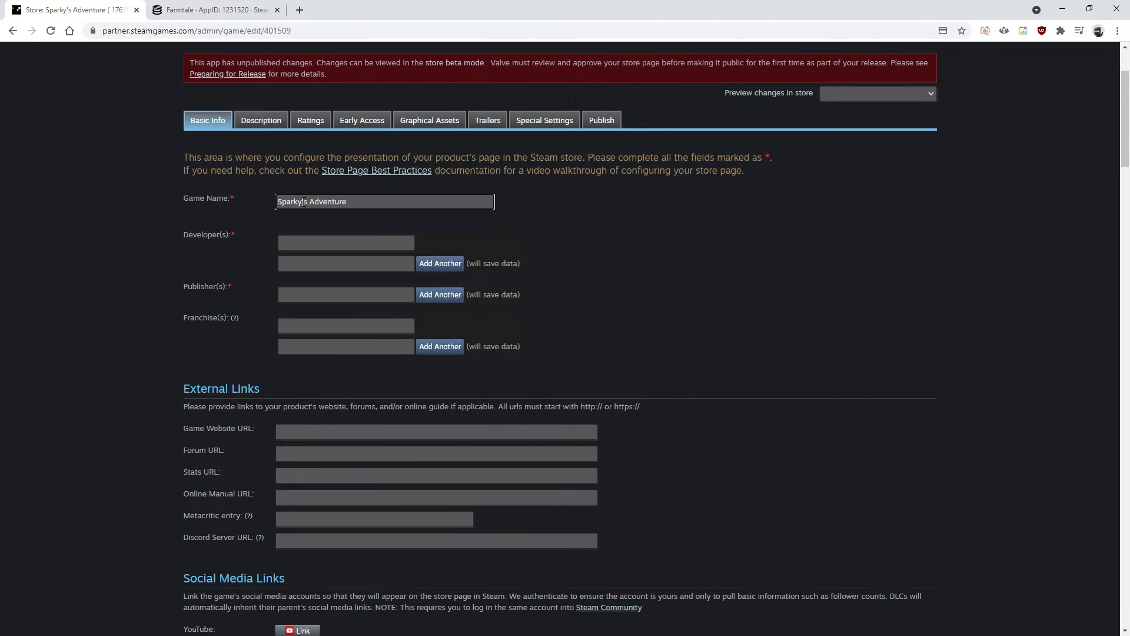
pyautogui.click(303, 244)
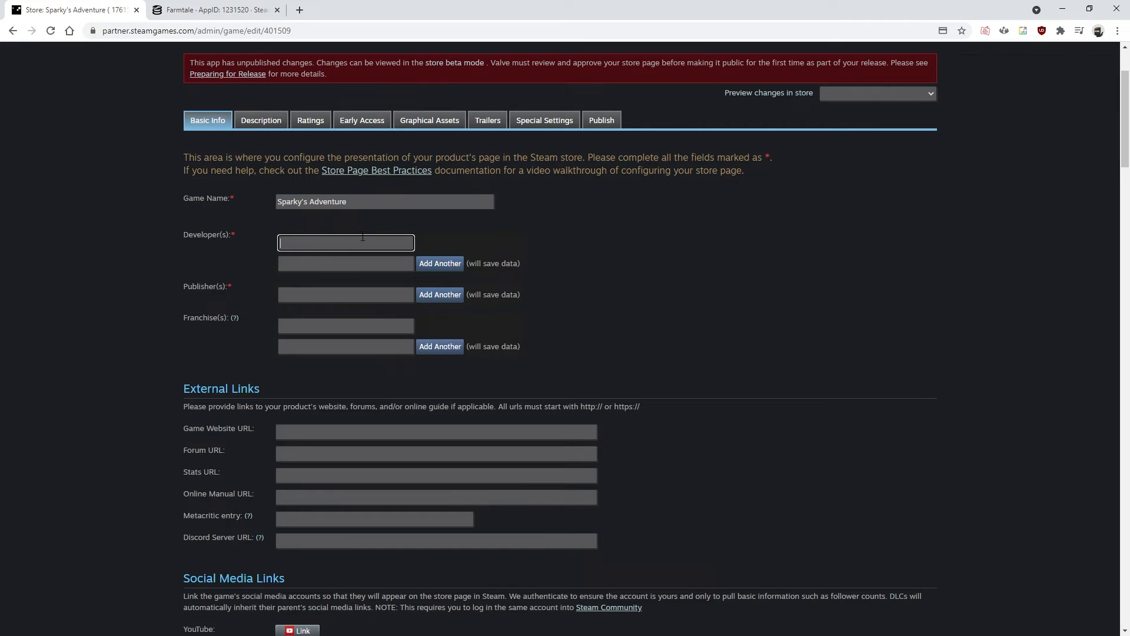
pyautogui.click(287, 263)
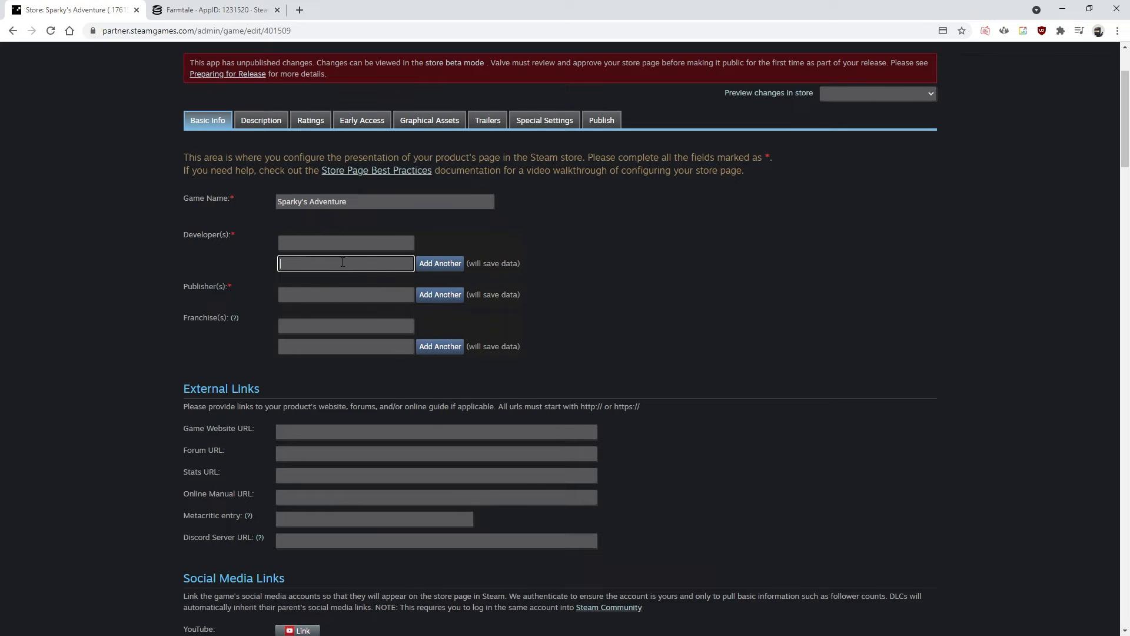
pyautogui.click(292, 250)
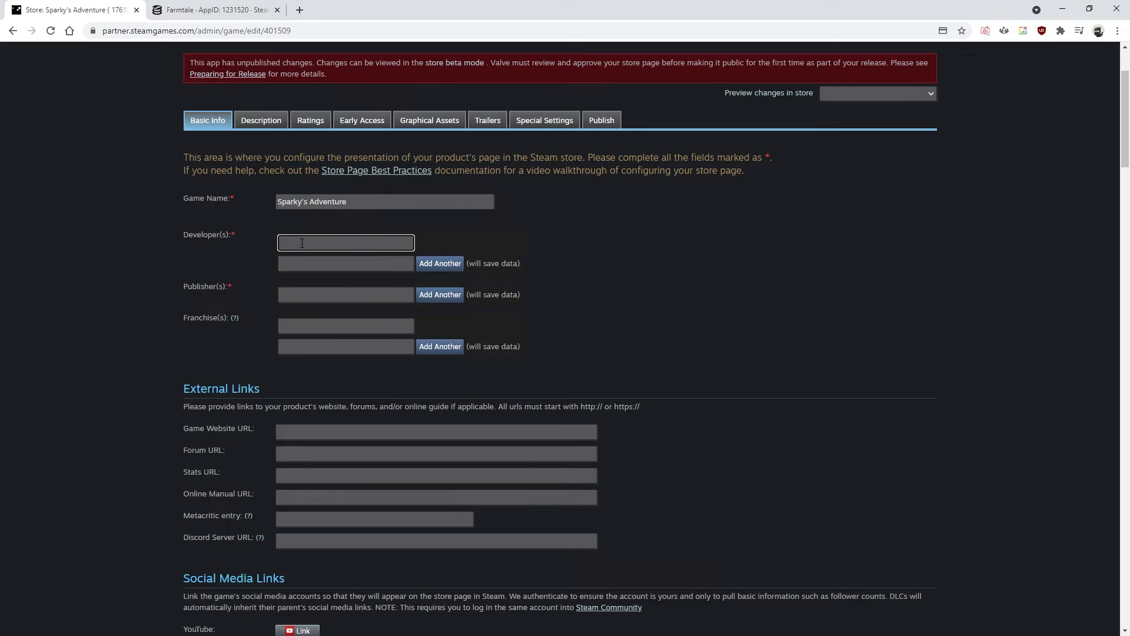
pyautogui.click(315, 298)
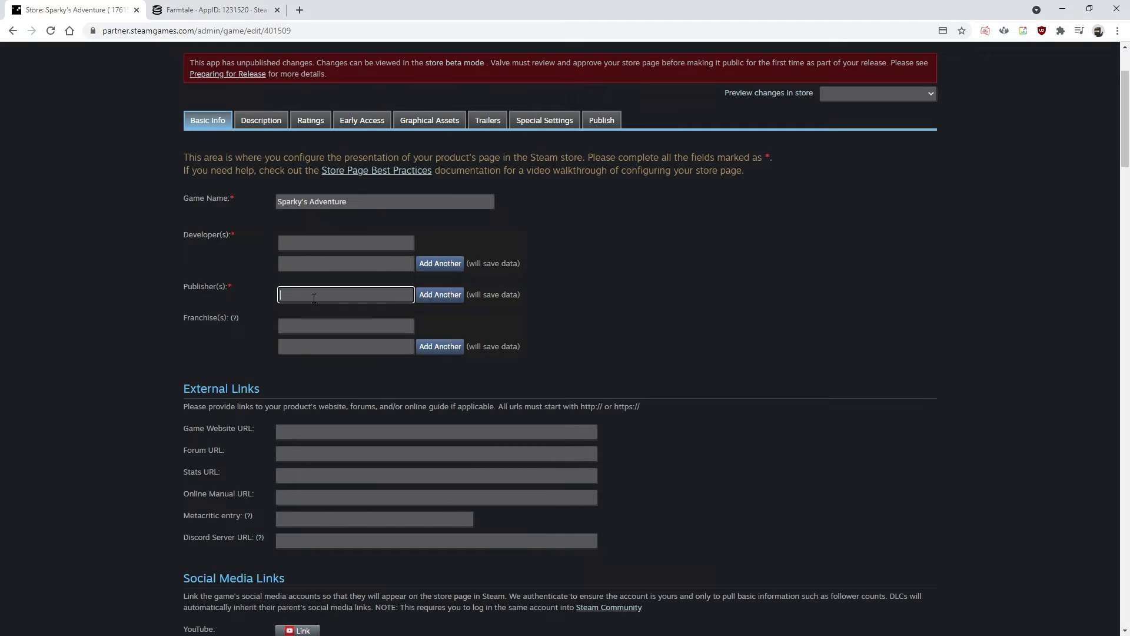
pyautogui.click(314, 242)
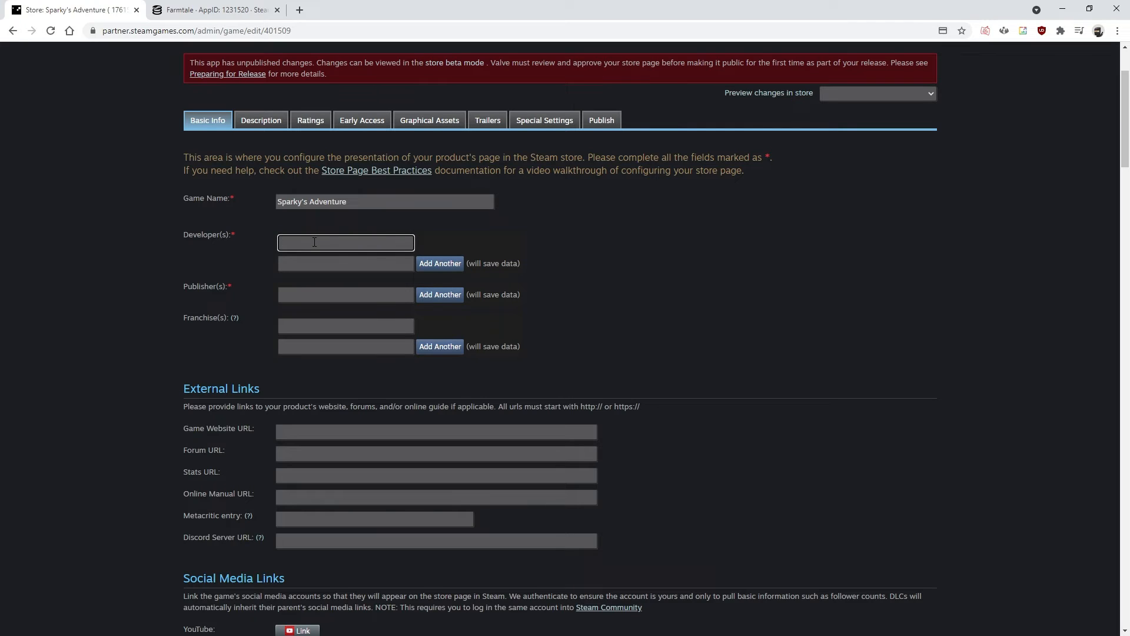
pyautogui.click(319, 294)
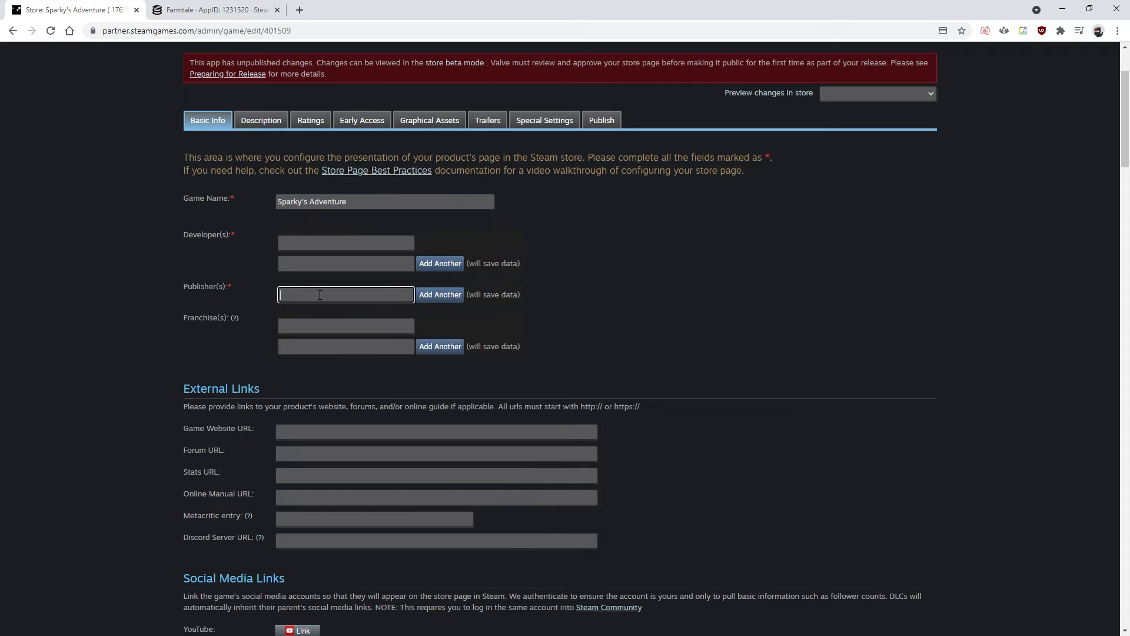
pyautogui.click(293, 241)
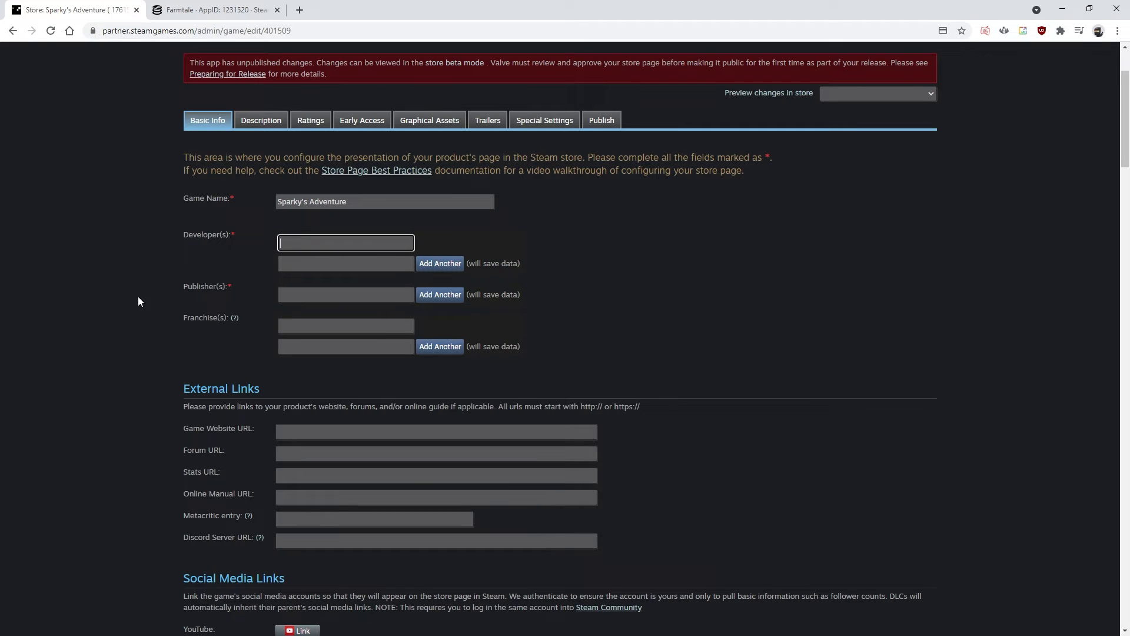
pyautogui.click(290, 294)
pyautogui.click(295, 241)
pyautogui.click(299, 296)
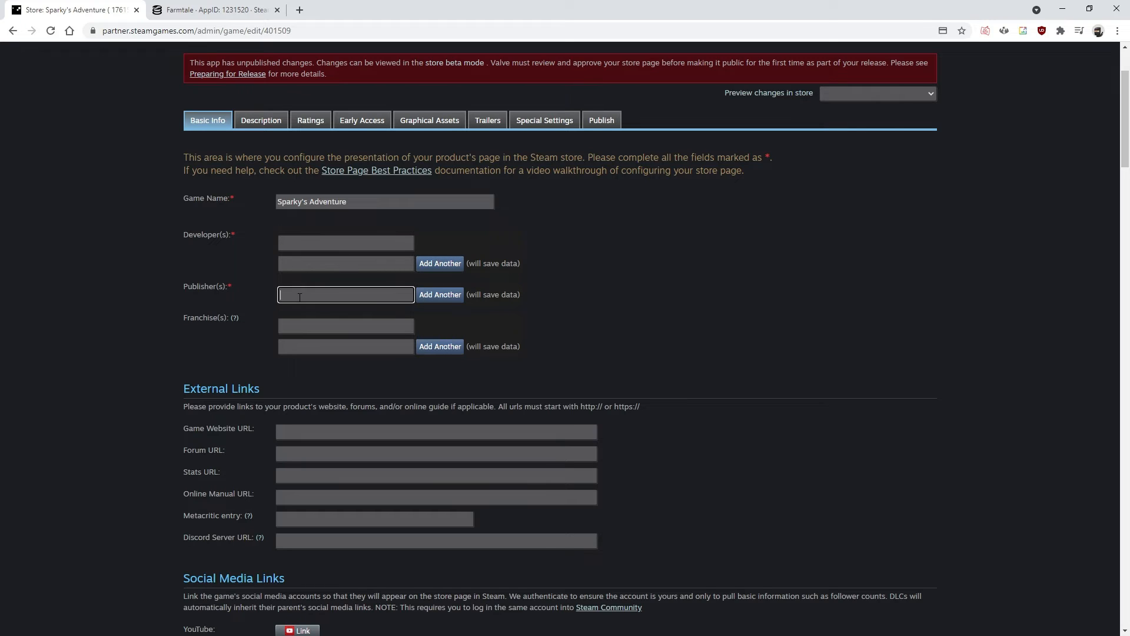
pyautogui.click(240, 293)
# View the external link fields, including game website and Discord server, and the social media link options
pyautogui.scroll(-3, 240, 293)
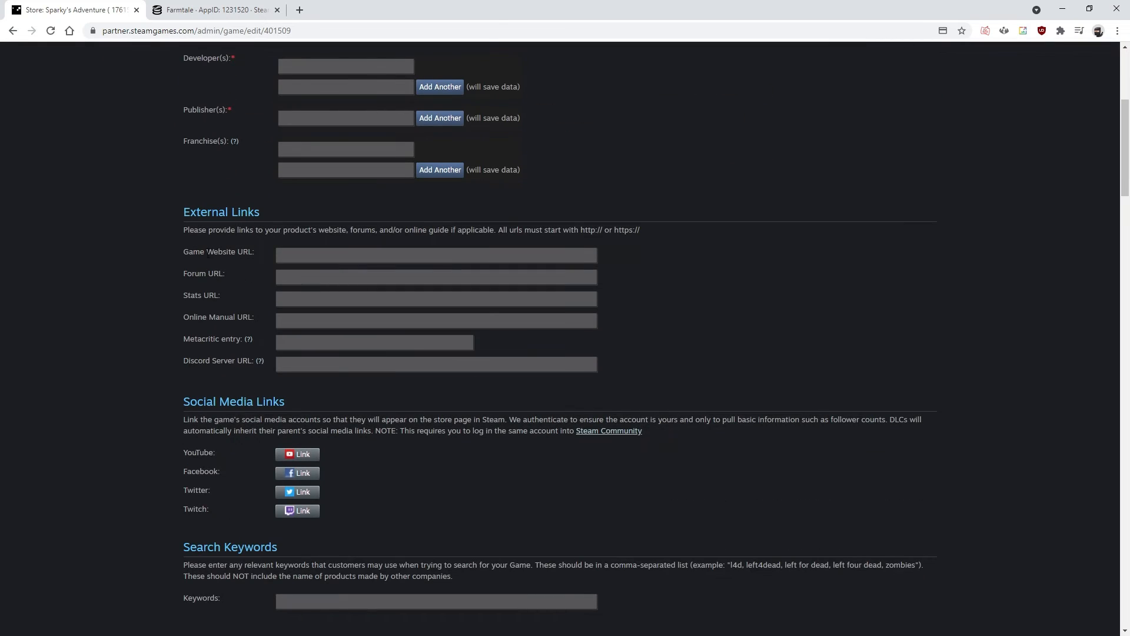
pyautogui.click(312, 258)
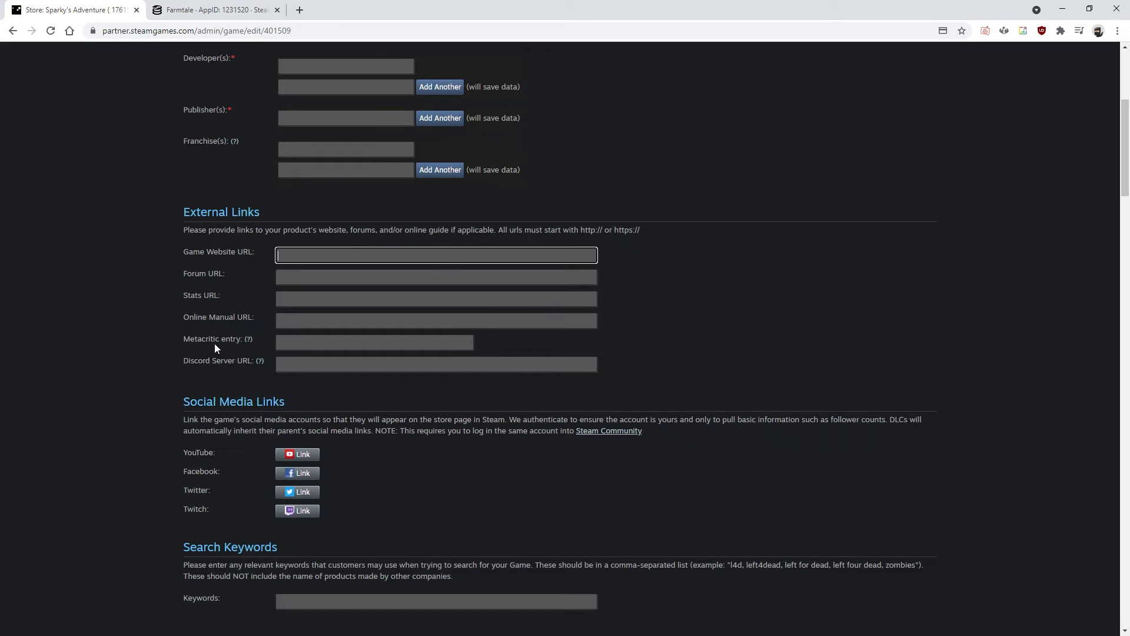
pyautogui.click(299, 370)
pyautogui.scroll(-4, 216, 374)
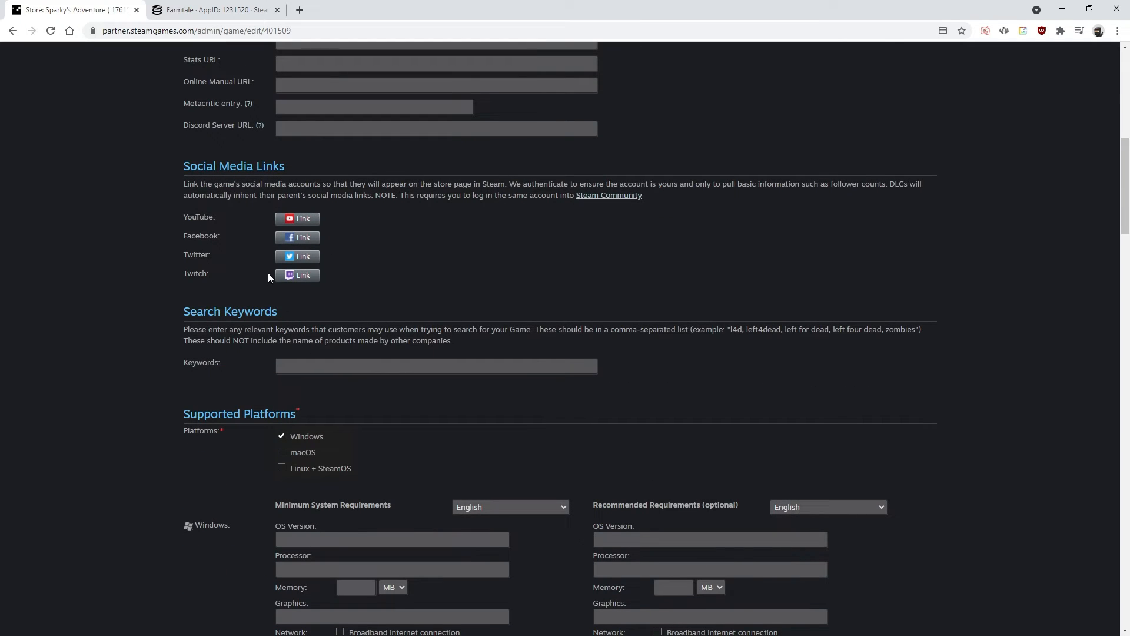
pyautogui.scroll(-1, 249, 348)
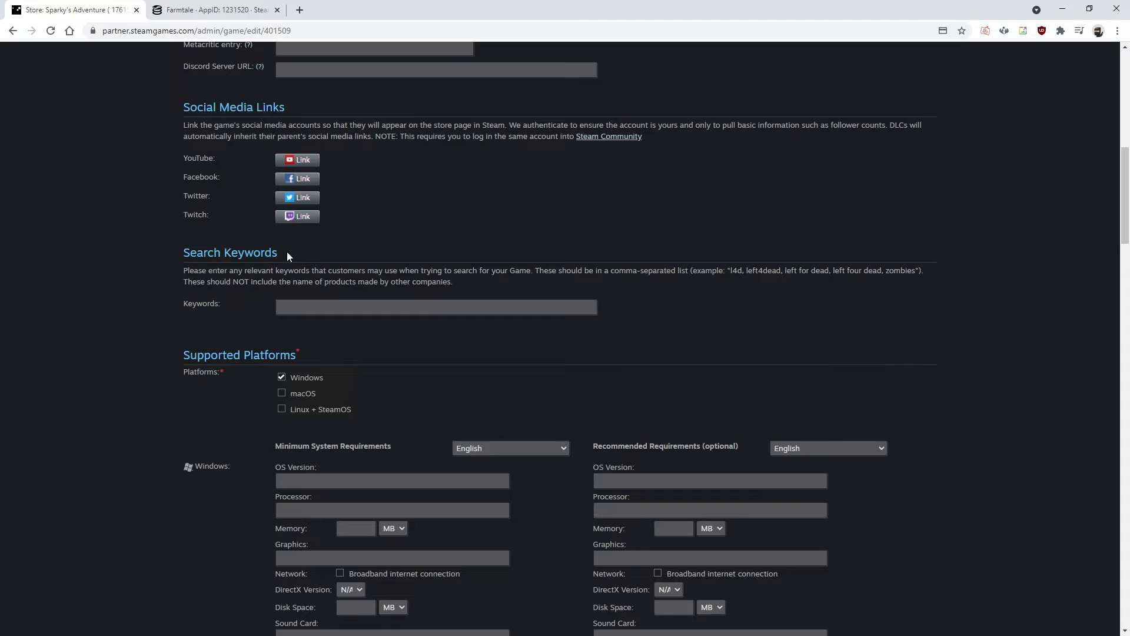
# Enter "Farmtale, ft, farm tale," as the search keywords for the game
pyautogui.moveTo(287, 252); pyautogui.dragTo(171, 247)
pyautogui.click(172, 248)
pyautogui.click(315, 302)
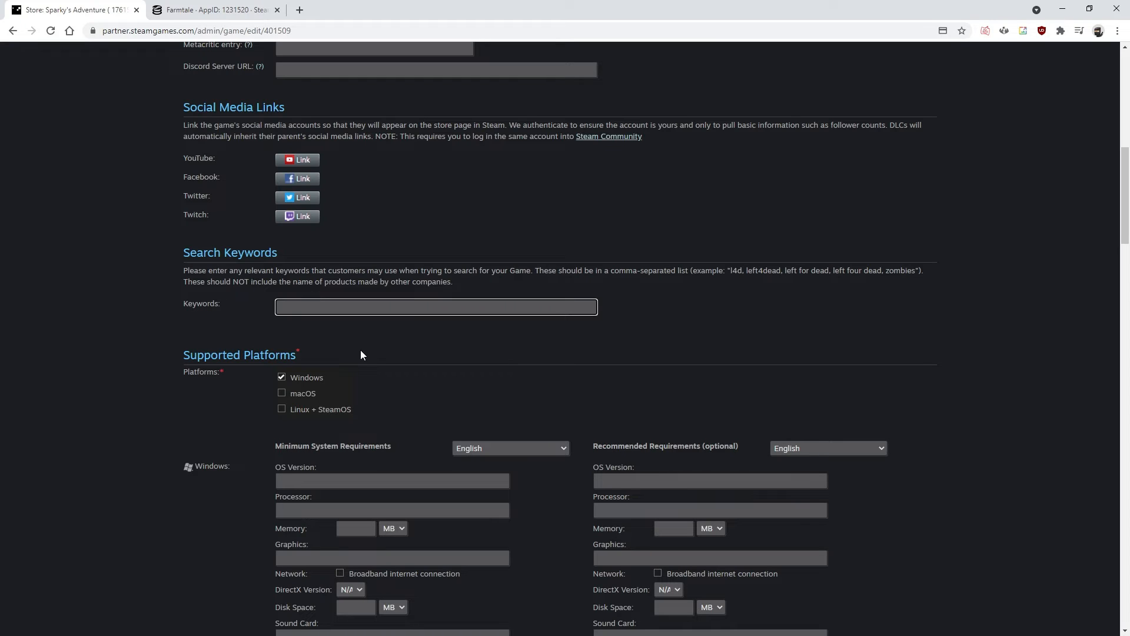
pyautogui.write('Farmtale,')
pyautogui.write('ft, farm tale,')
pyautogui.click(764, 321)
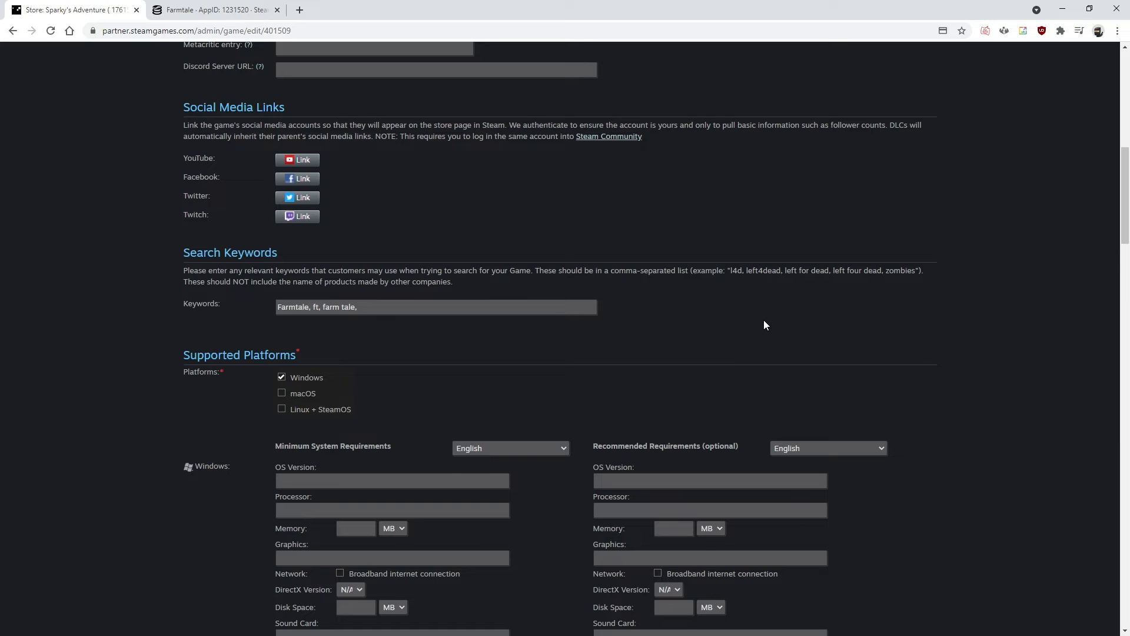
# Highlight the example keywords in the search keyword instructions
pyautogui.moveTo(730, 272); pyautogui.dragTo(743, 271)
pyautogui.moveTo(742, 271); pyautogui.dragTo(824, 272)
pyautogui.click(428, 307)
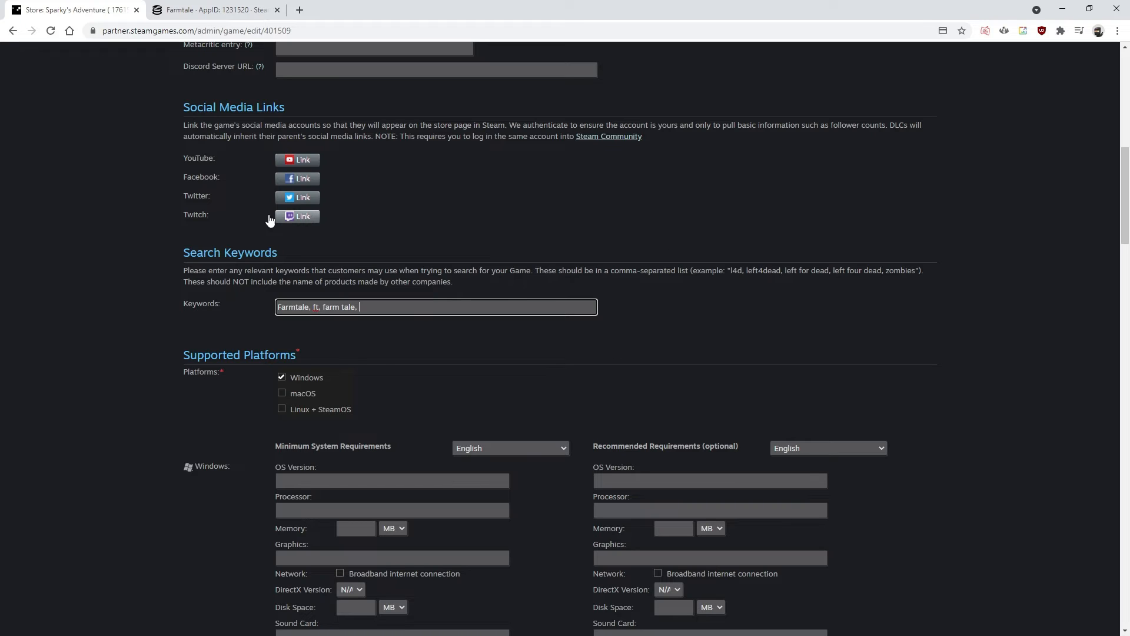
pyautogui.click(266, 278)
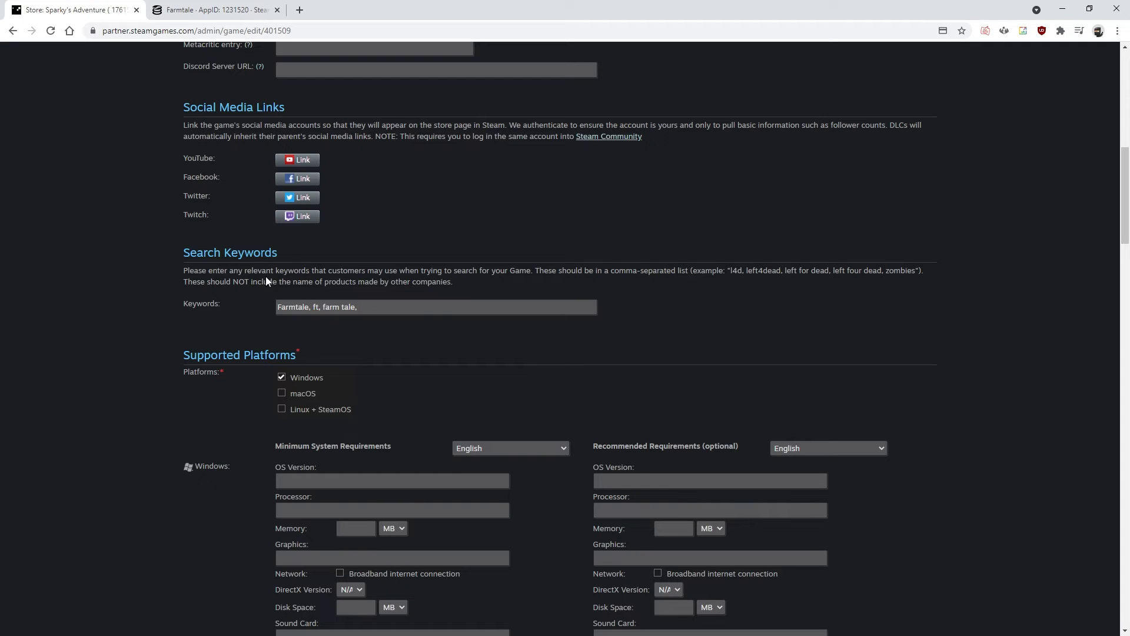
# Clear the search keywords and highlight the rule against including names of other companies' products
pyautogui.moveTo(409, 301); pyautogui.dragTo(222, 305)
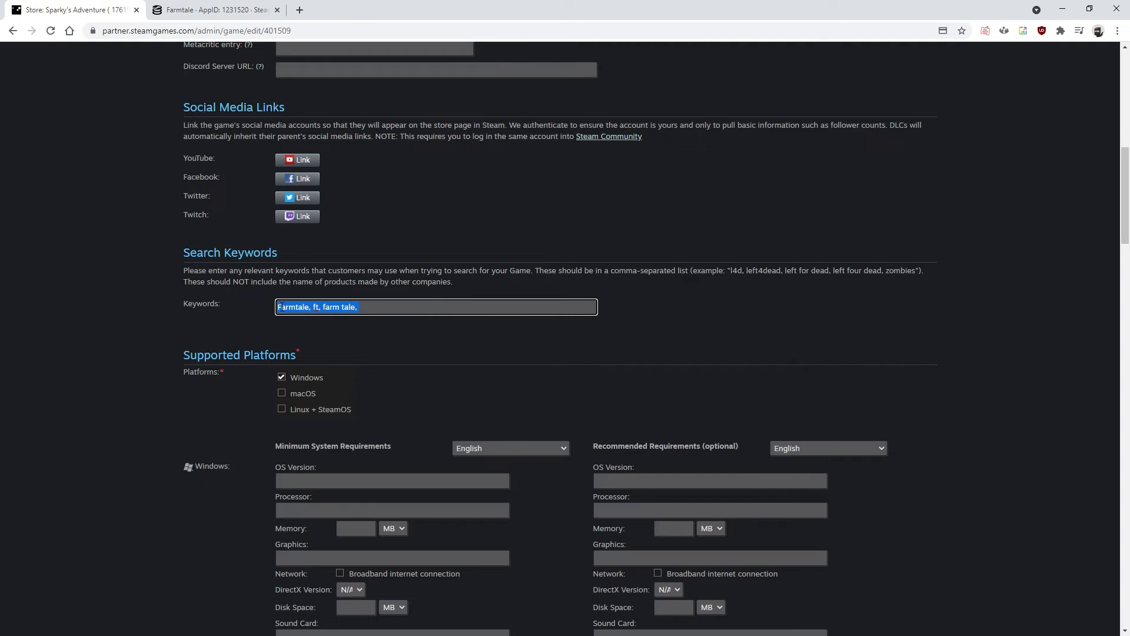
pyautogui.press('BackSpace')
pyautogui.click(194, 292)
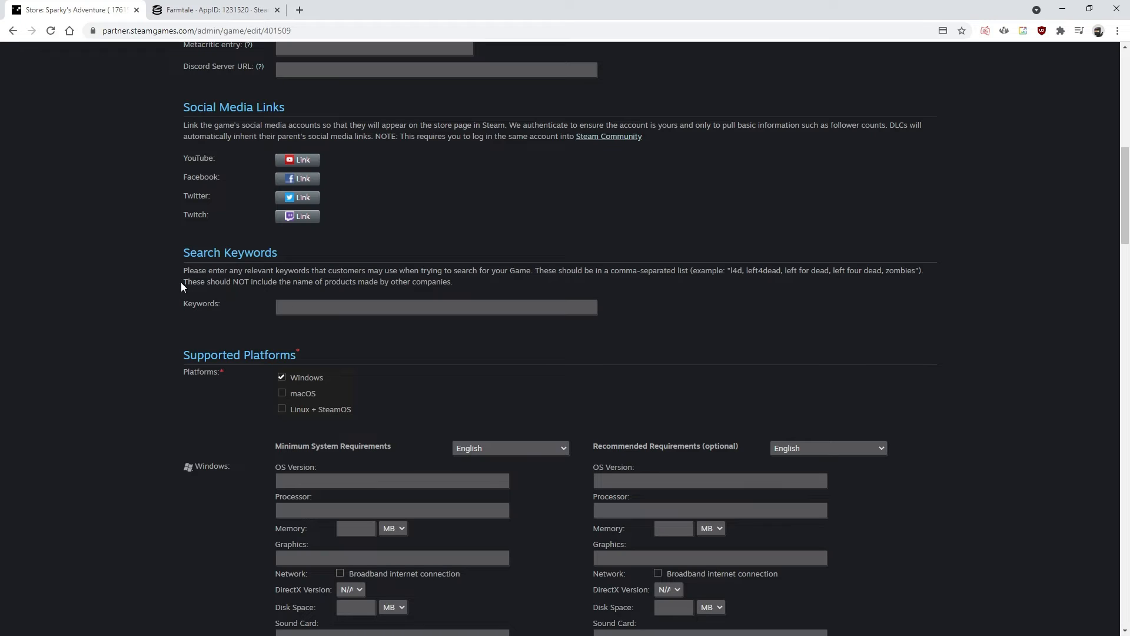
pyautogui.moveTo(181, 282); pyautogui.dragTo(187, 283)
pyautogui.moveTo(253, 281); pyautogui.dragTo(452, 282)
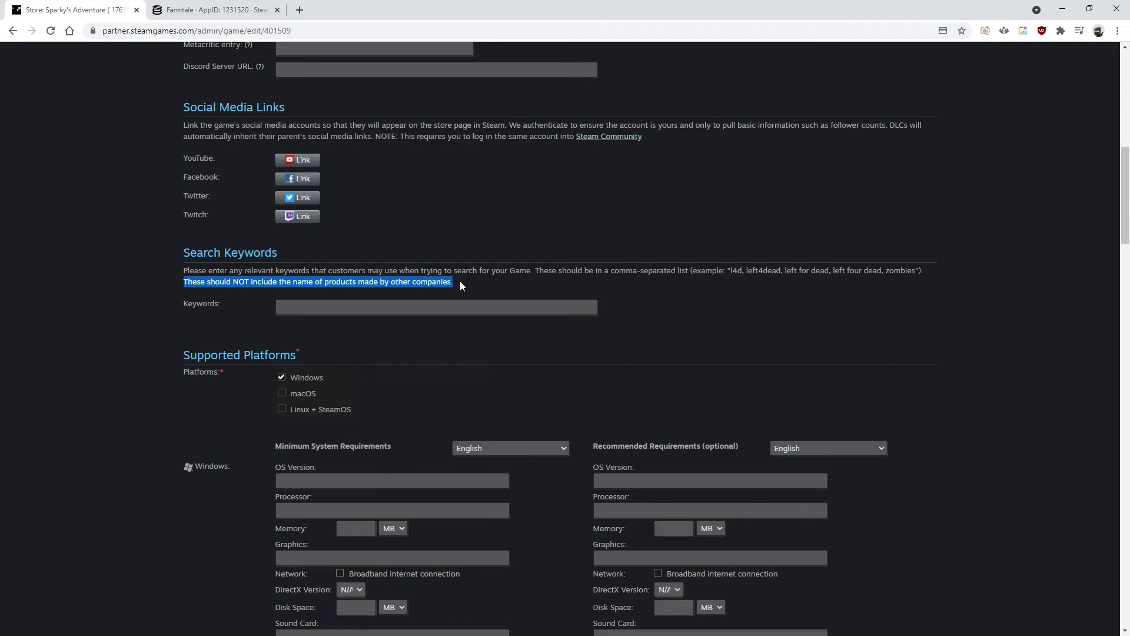
# Enter "stardew valley, farmtale, ft." as example search keywords, highlight "stardew valley" and clear the entry
pyautogui.click(371, 307)
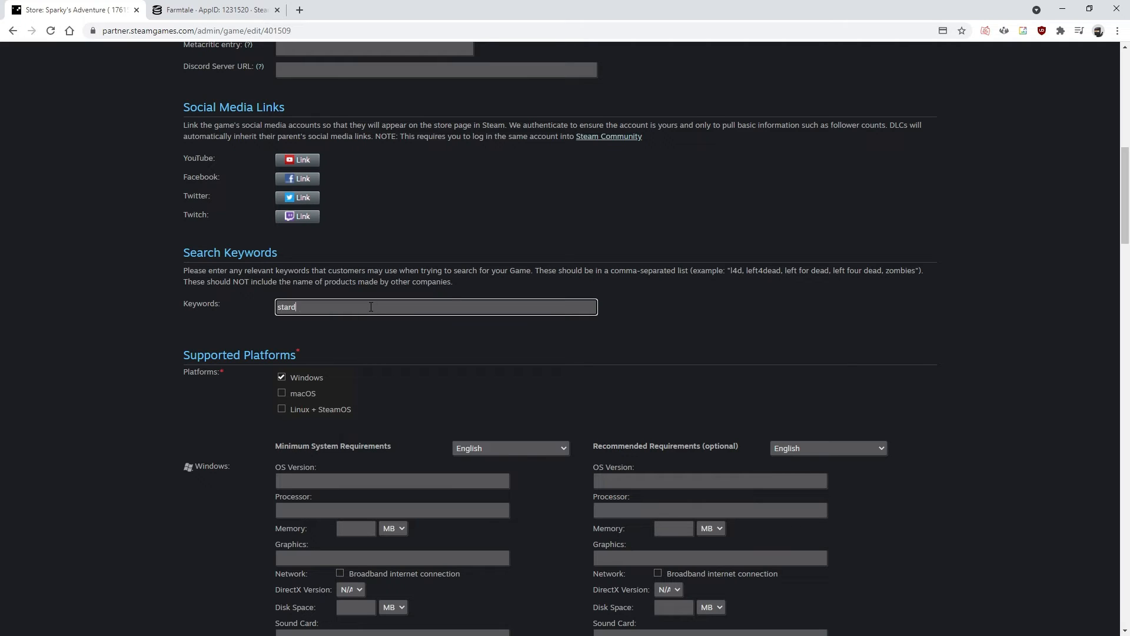
pyautogui.write('stardew valley, farmtale, ft.')
pyautogui.moveTo(329, 307); pyautogui.dragTo(282, 306)
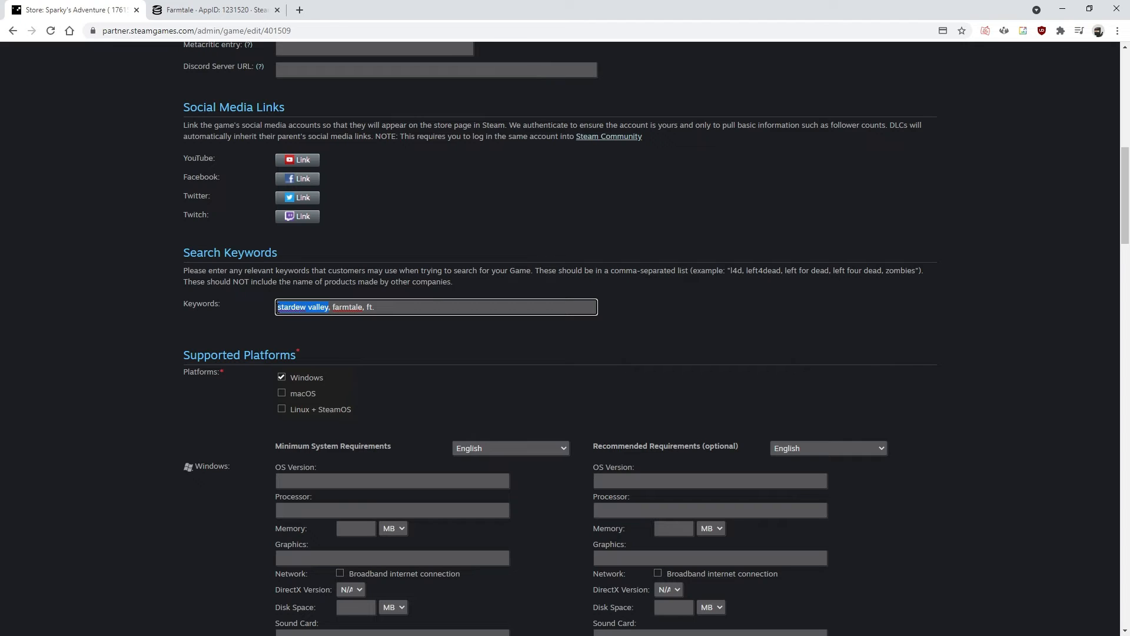
pyautogui.moveTo(377, 306); pyautogui.dragTo(69, 305)
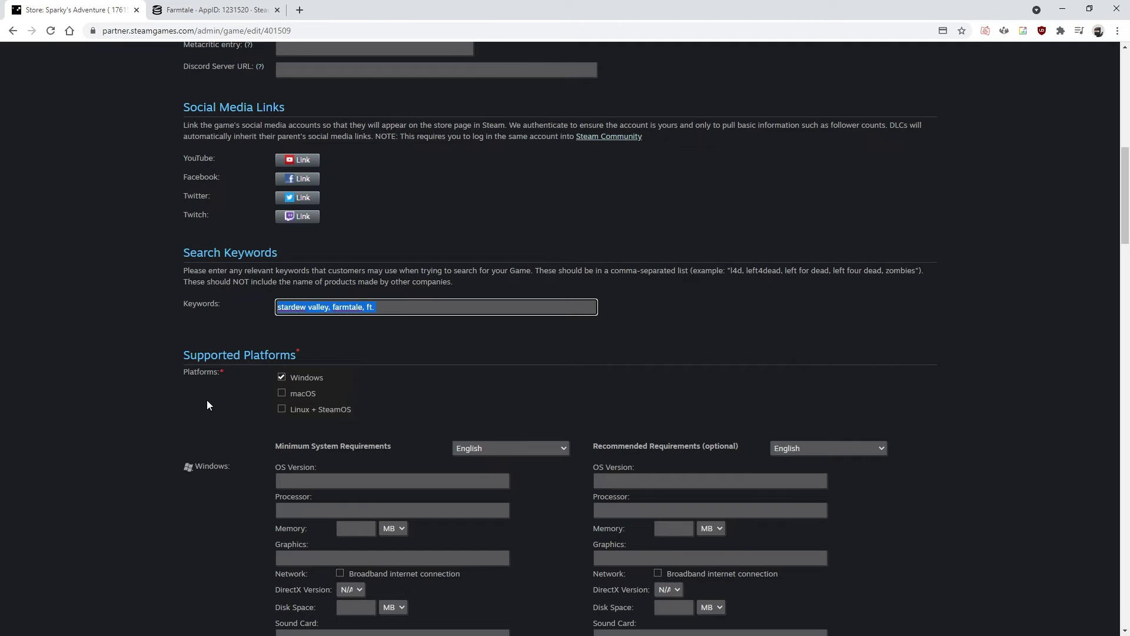
pyautogui.click(387, 312)
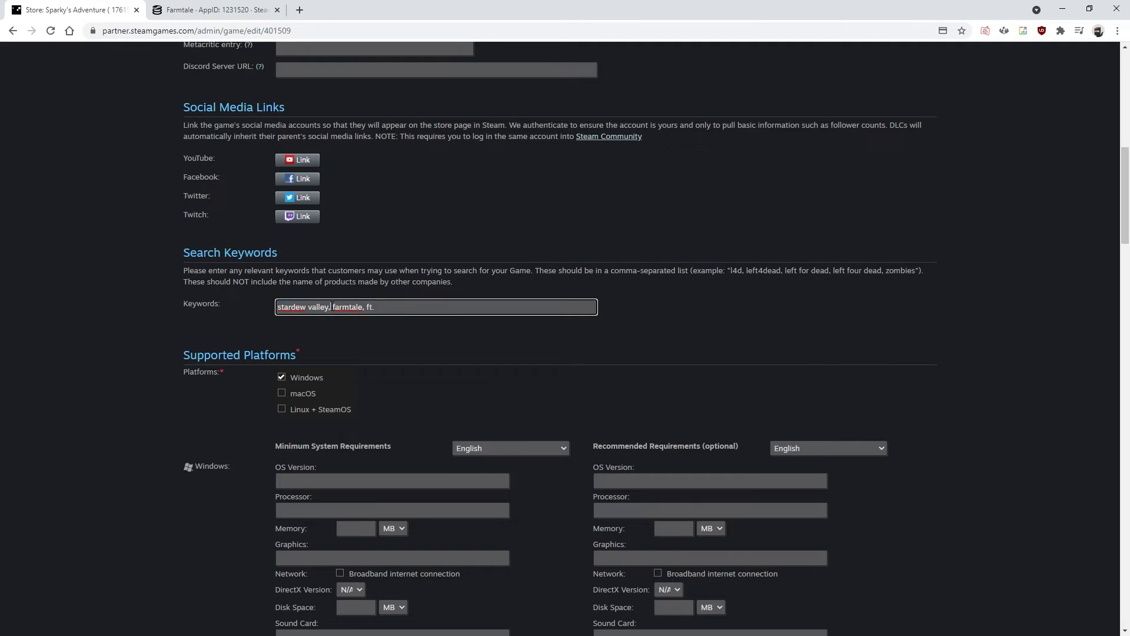
pyautogui.moveTo(331, 307); pyautogui.dragTo(270, 307)
pyautogui.moveTo(380, 306); pyautogui.dragTo(146, 299)
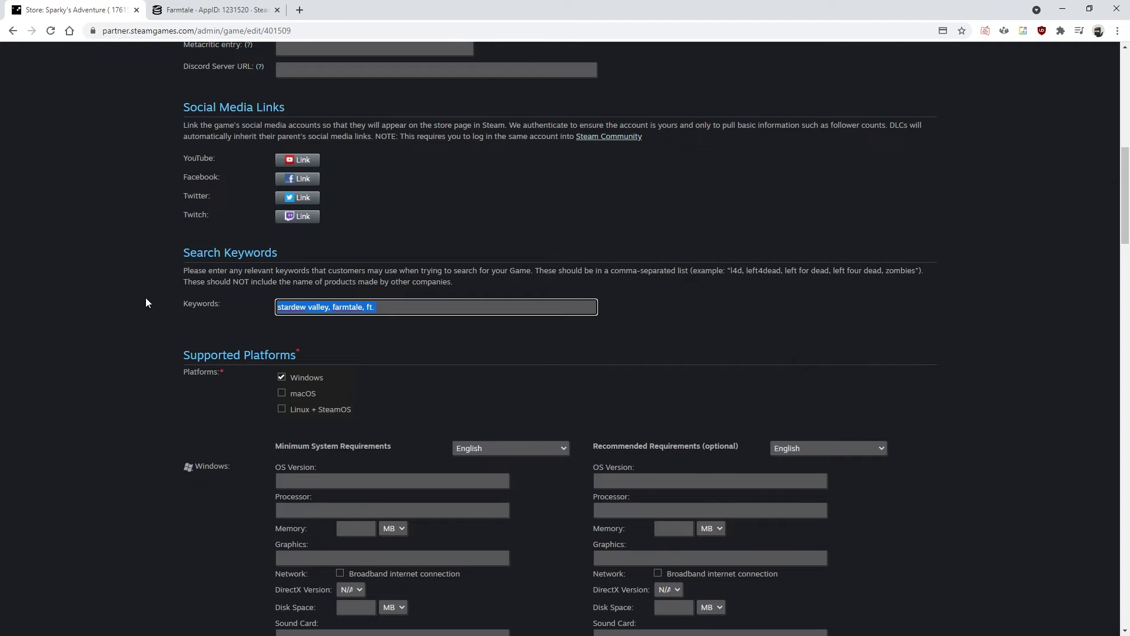
pyautogui.press('BackSpace')
pyautogui.click(115, 305)
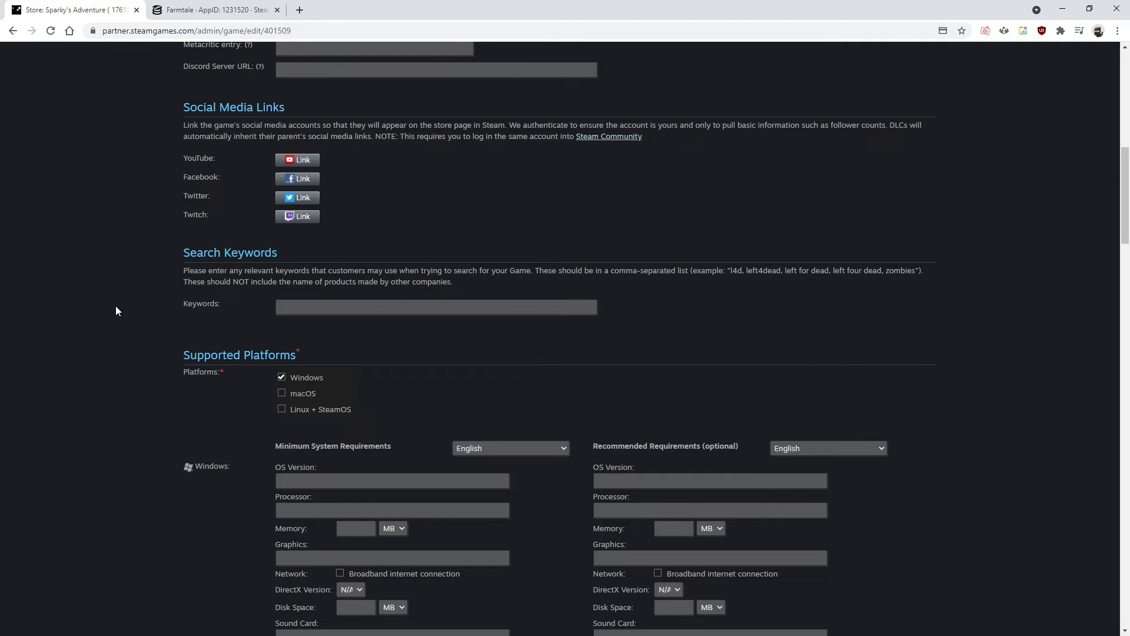
# Examine the supported platforms and the minimum and recommended Windows system requirement fields
pyautogui.scroll(-2, 118, 303)
pyautogui.scroll(-1, 147, 274)
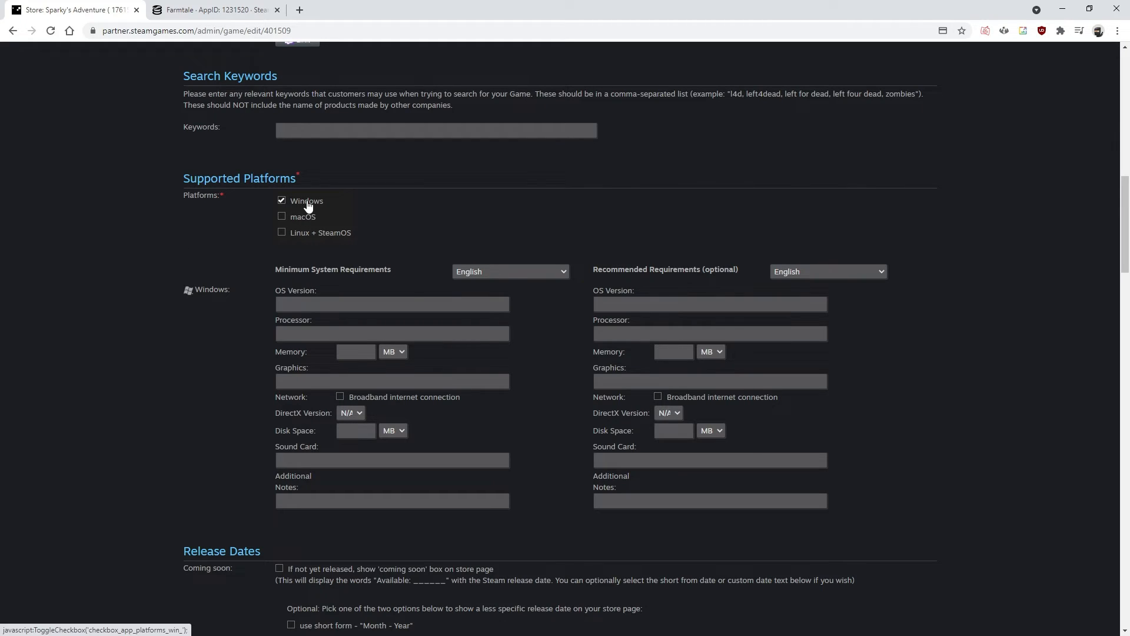
pyautogui.scroll(-3, 306, 208)
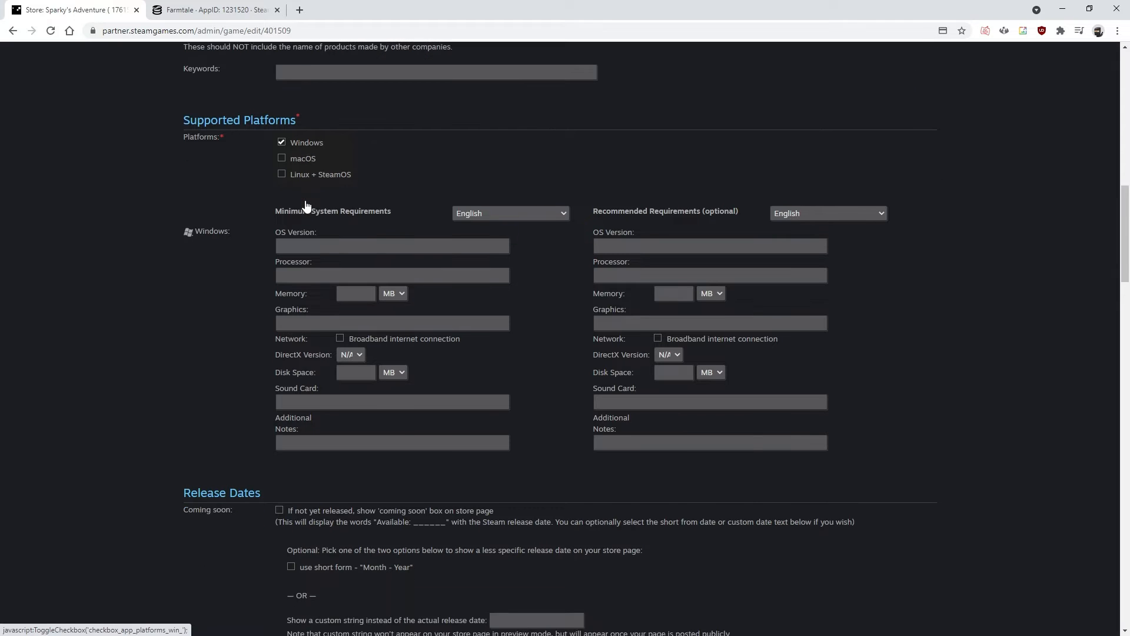
pyautogui.scroll(2, 586, 441)
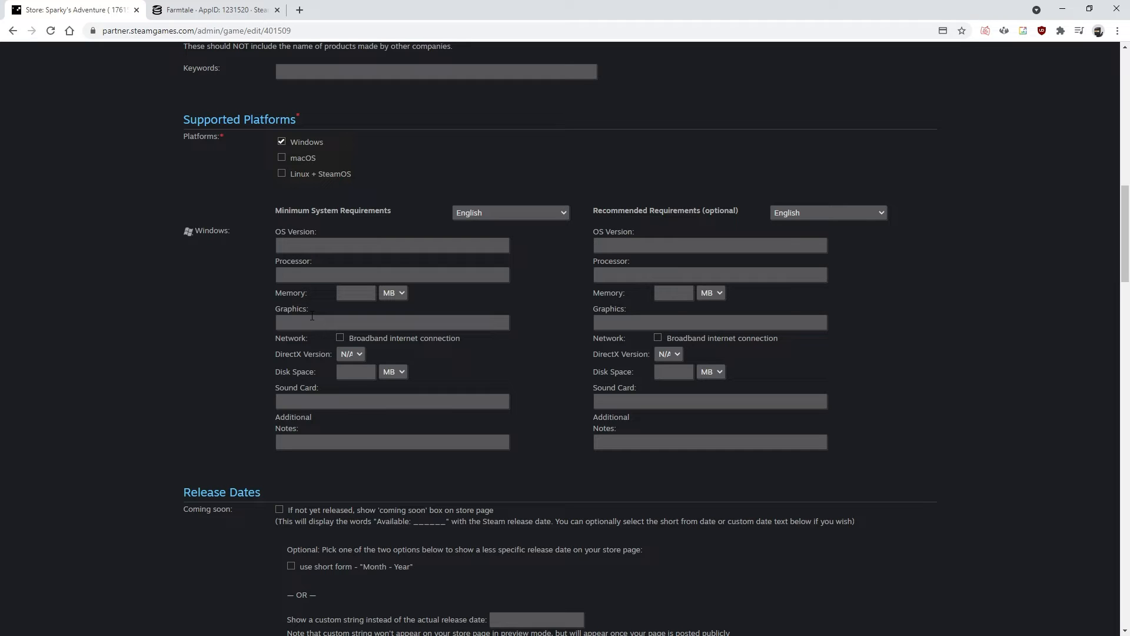
pyautogui.click(309, 244)
pyautogui.click(240, 262)
pyautogui.scroll(-1, 242, 260)
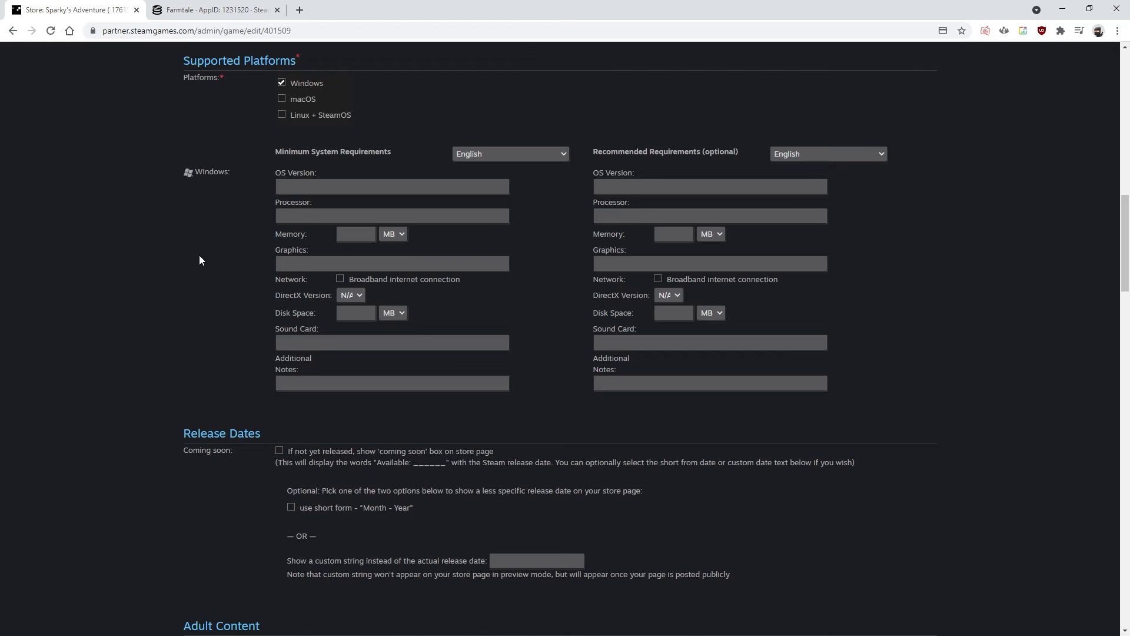
# Mark English as a supported language for interface, full audio and subtitles
pyautogui.scroll(-5, 199, 260)
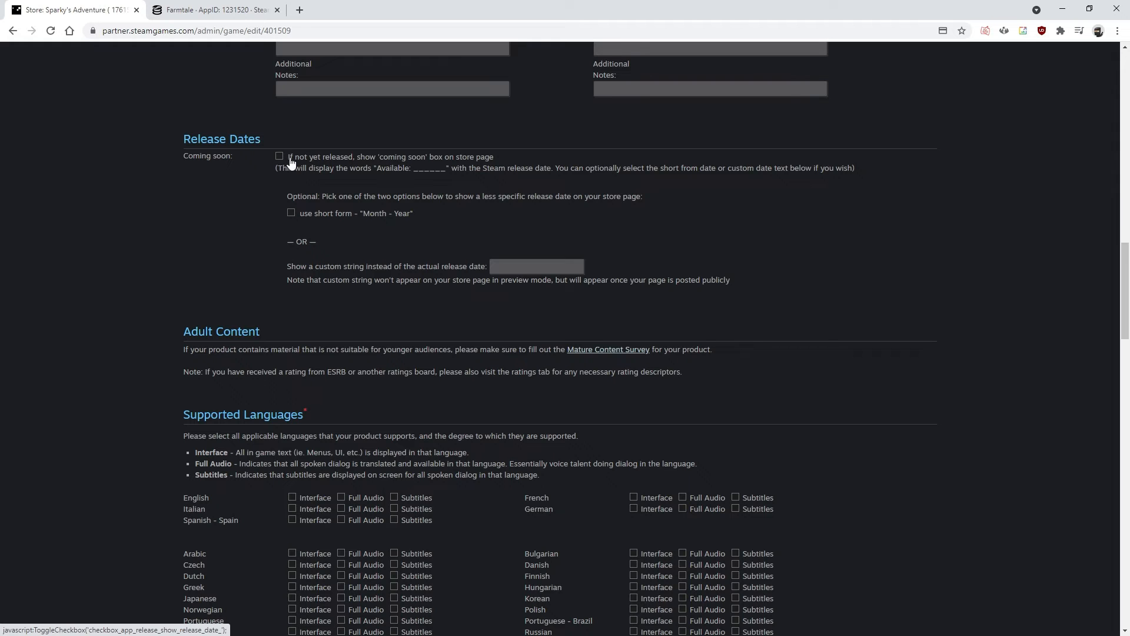
pyautogui.scroll(-5, 191, 237)
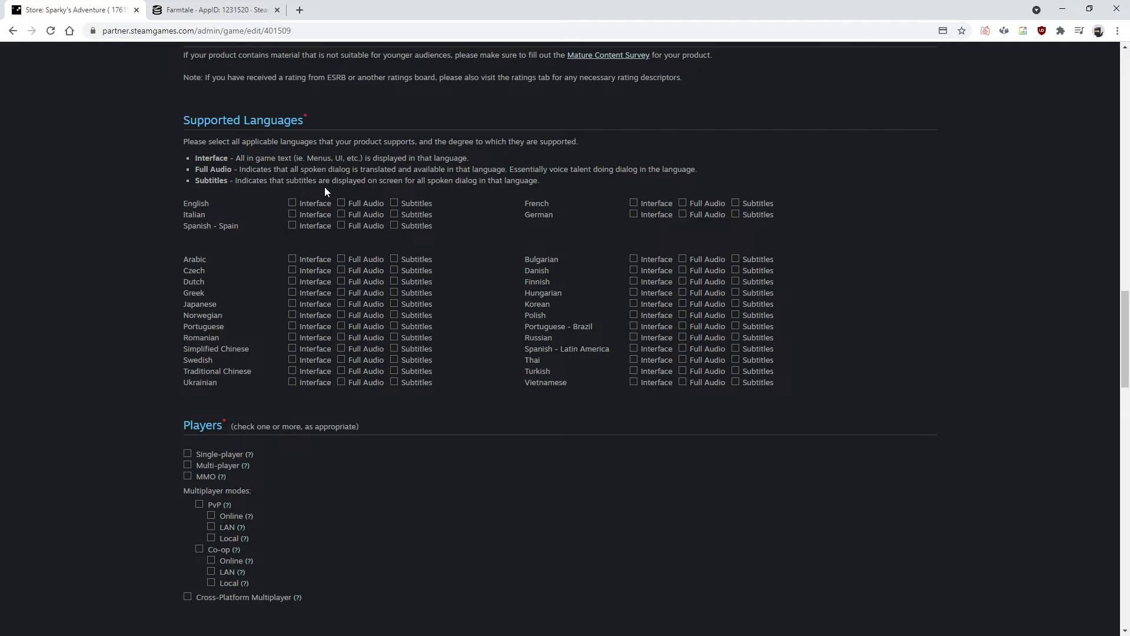
pyautogui.click(300, 203)
pyautogui.click(363, 204)
pyautogui.click(393, 204)
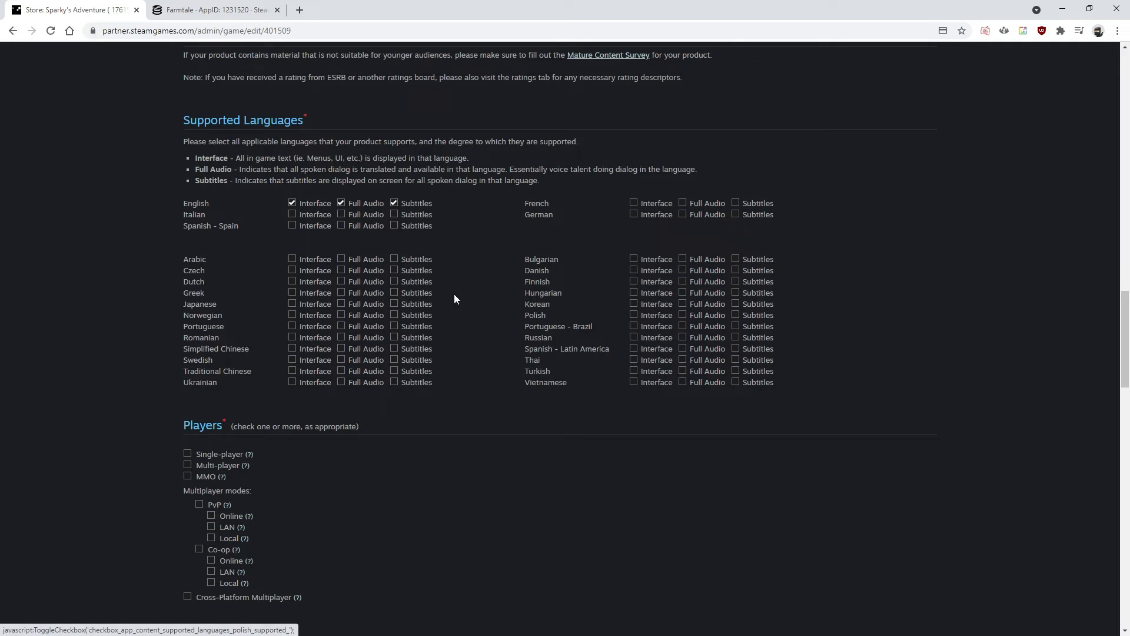
pyautogui.scroll(-2, 454, 294)
pyautogui.scroll(1, 238, 254)
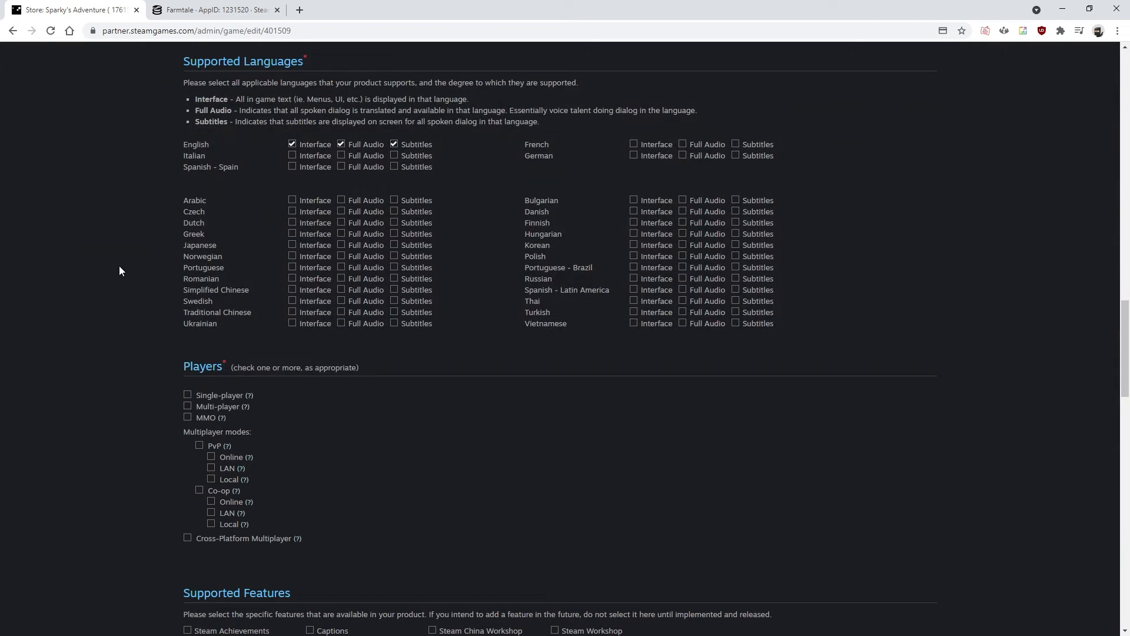
# Mark the game as Single-player in the Players section
pyautogui.scroll(-1, 161, 353)
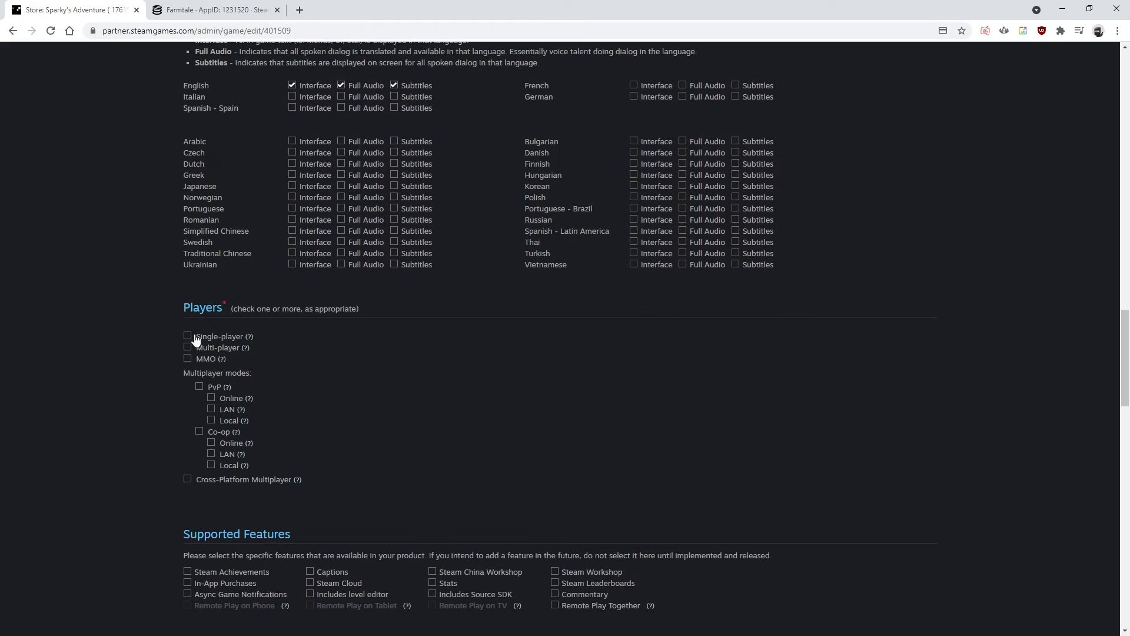
pyautogui.click(212, 339)
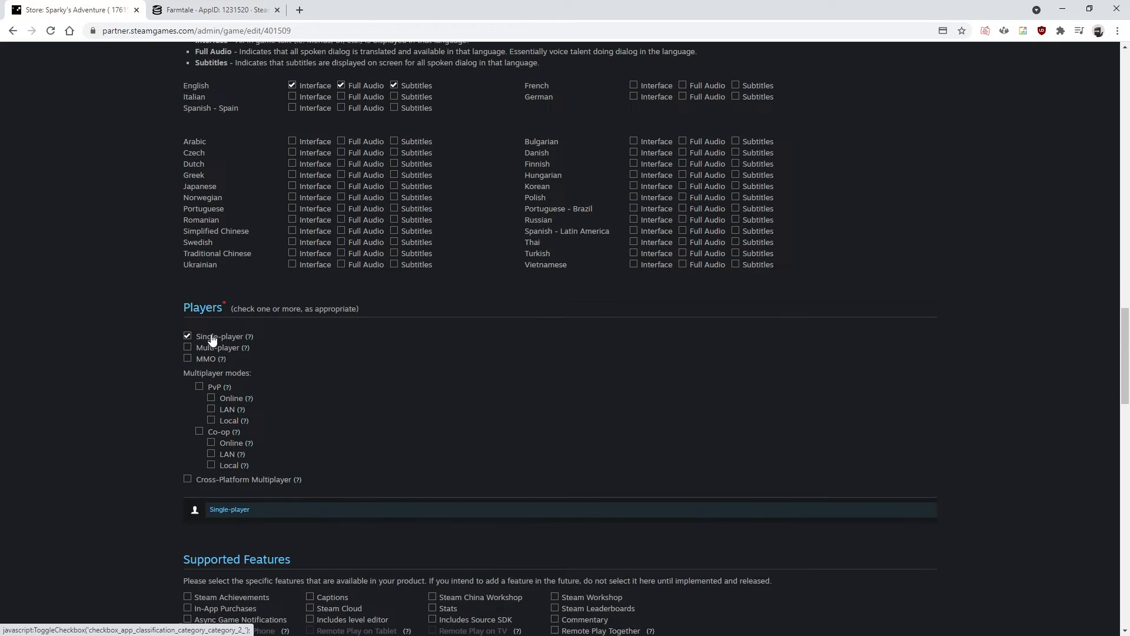
# Mark the game as Multi-player with online PvP and online, LAN and local co-op, accepting the Remote Play Together notice
pyautogui.scroll(-3, 206, 329)
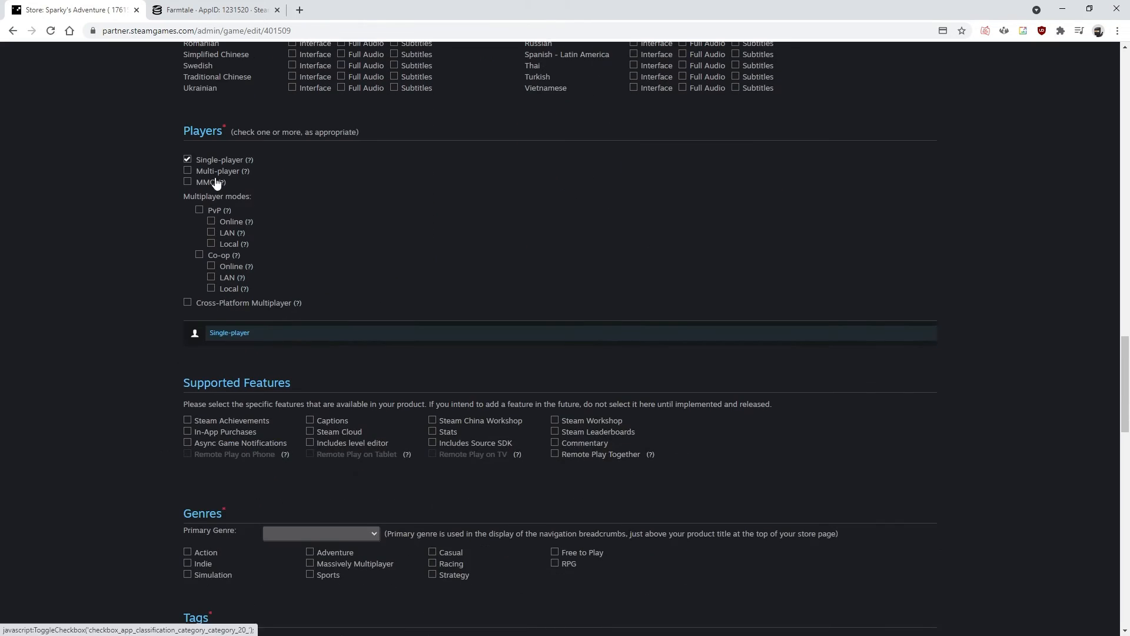
pyautogui.click(214, 174)
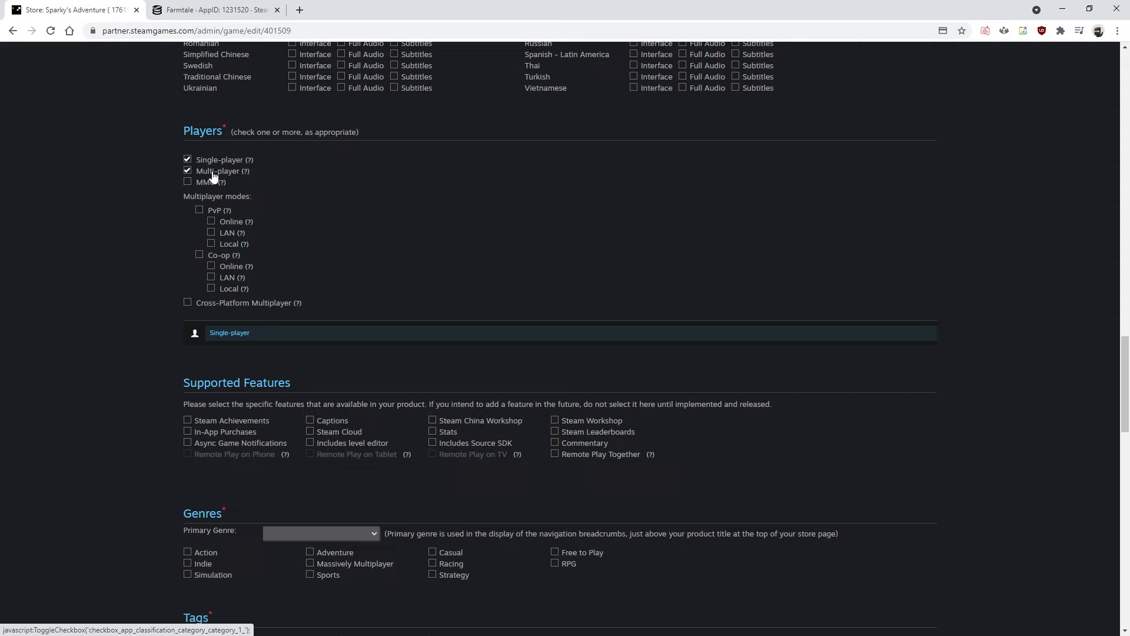
pyautogui.click(214, 228)
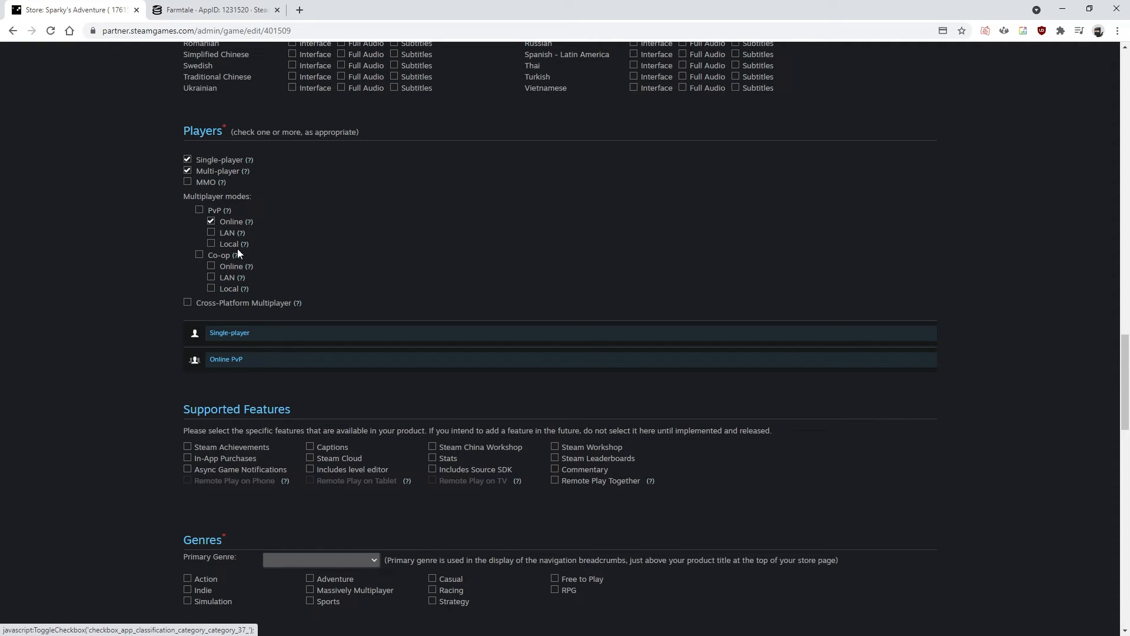
pyautogui.click(211, 266)
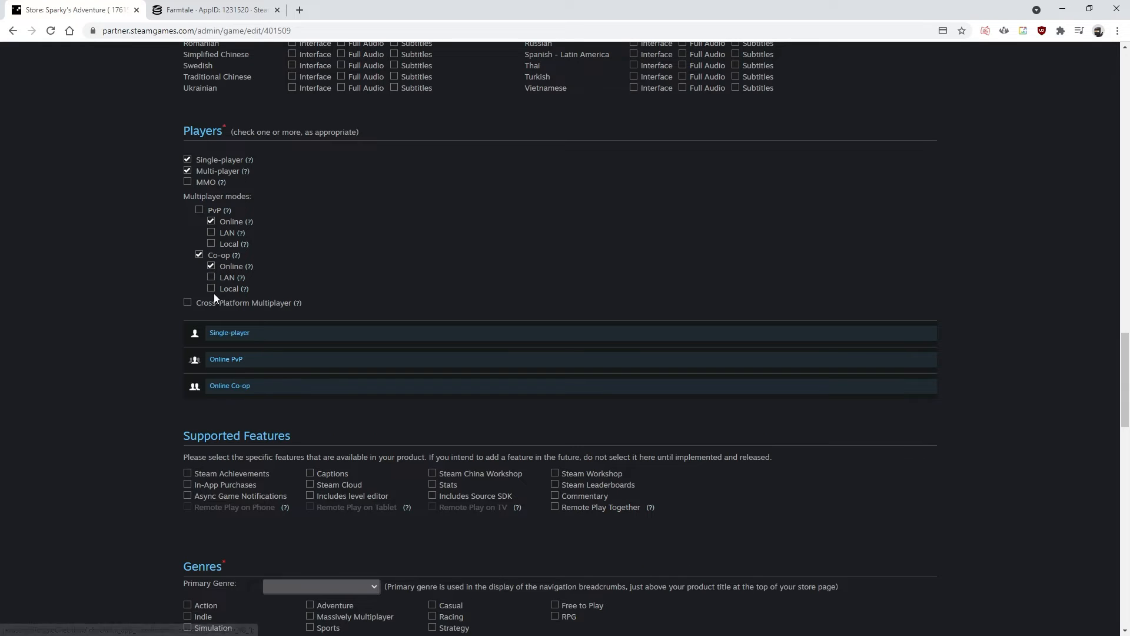
pyautogui.click(211, 289)
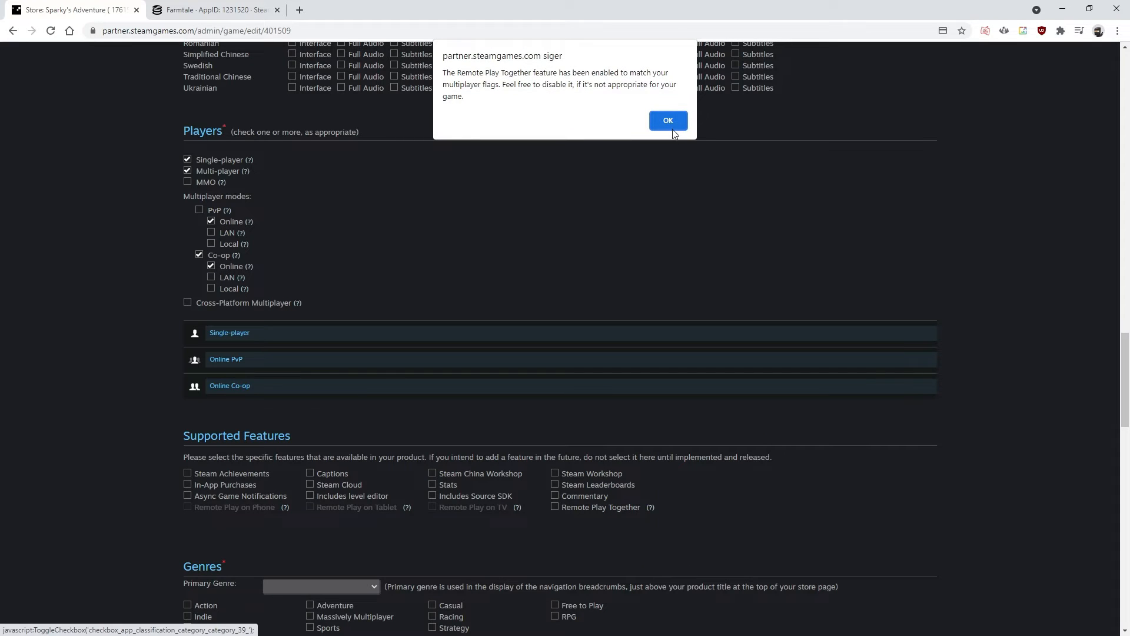
pyautogui.click(666, 118)
pyautogui.click(211, 277)
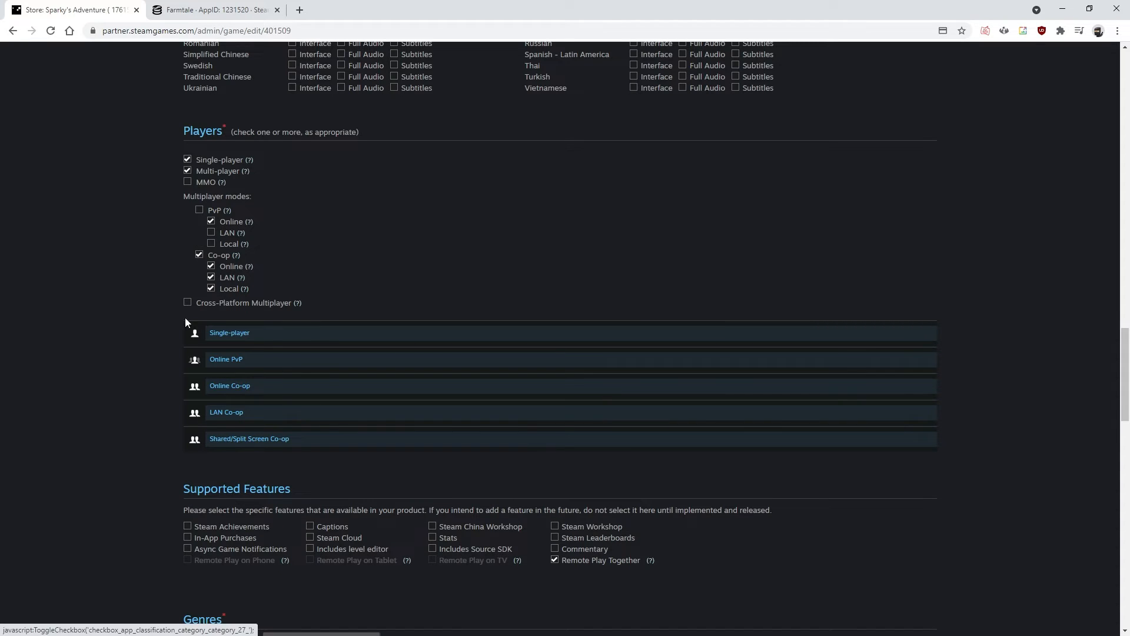
# Clear the co-op, online PvP and Multi-player selections so that only Single-player stays marked
pyautogui.scroll(-1, 224, 297)
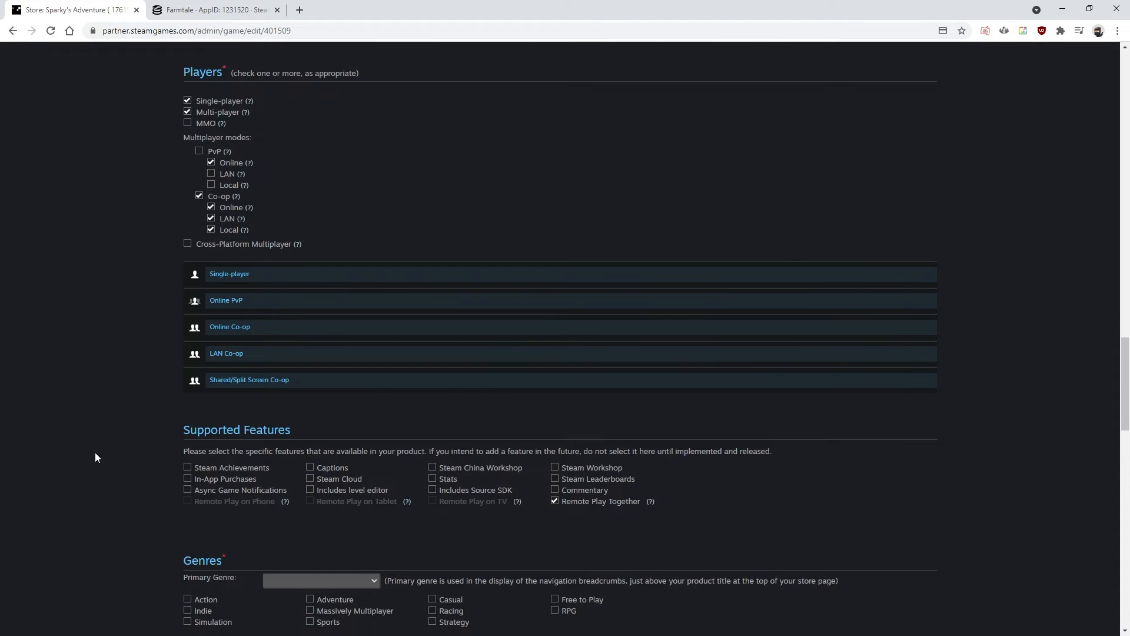
pyautogui.click(198, 195)
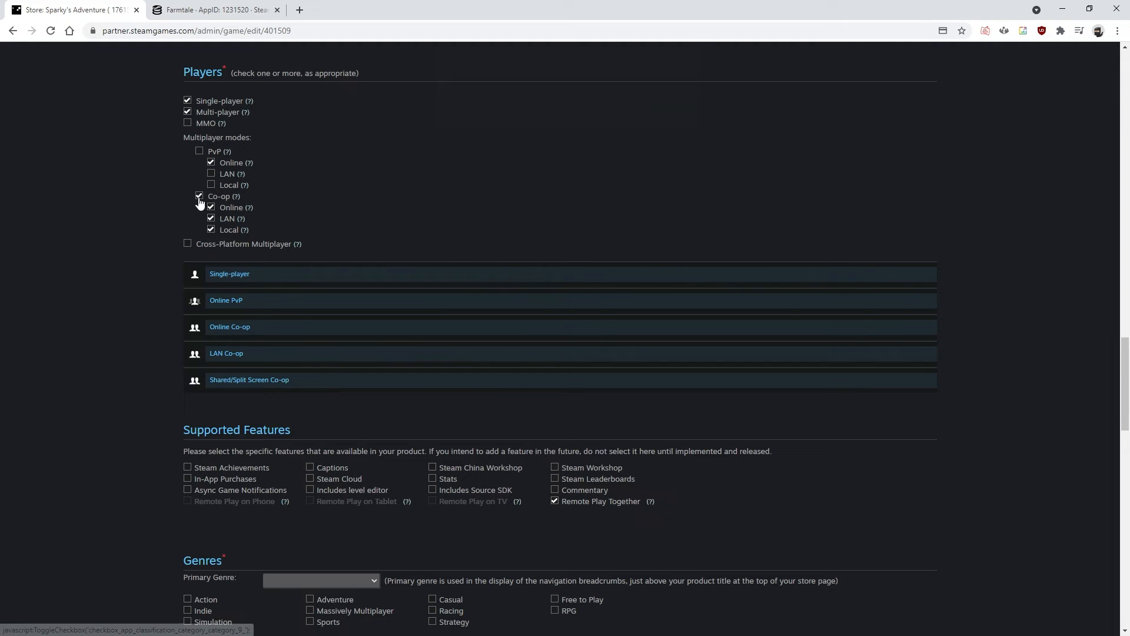
pyautogui.press('Return')
pyautogui.click(210, 163)
pyautogui.click(188, 112)
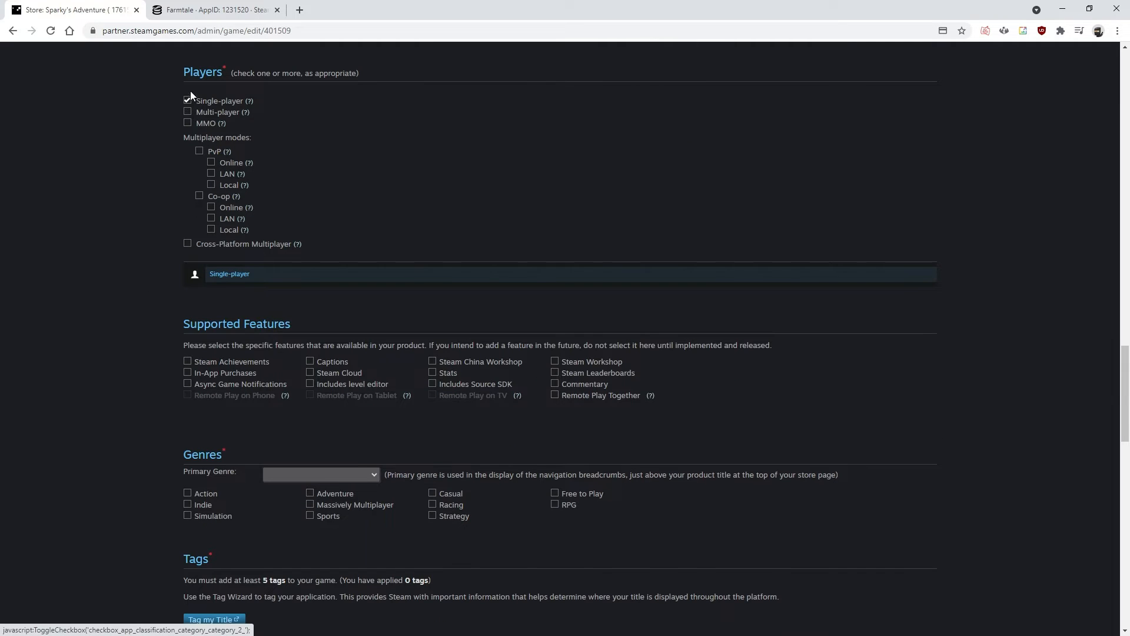
# Mark Steam Achievements, In-App Purchases and Async Game Notifications as supported features
pyautogui.scroll(-2, 162, 242)
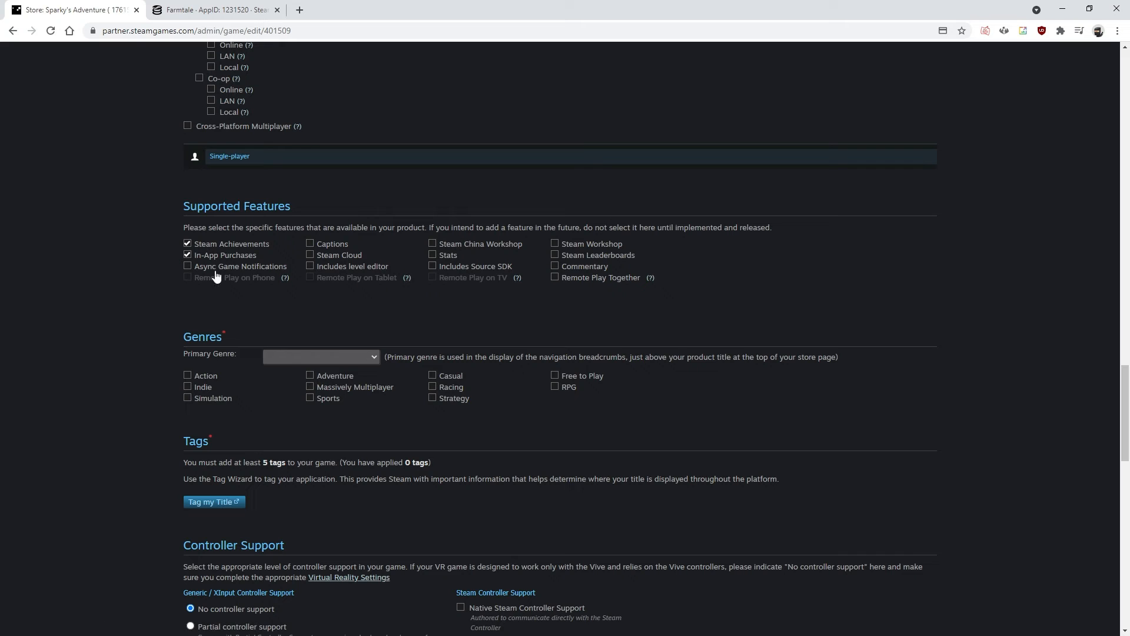
pyautogui.click(208, 266)
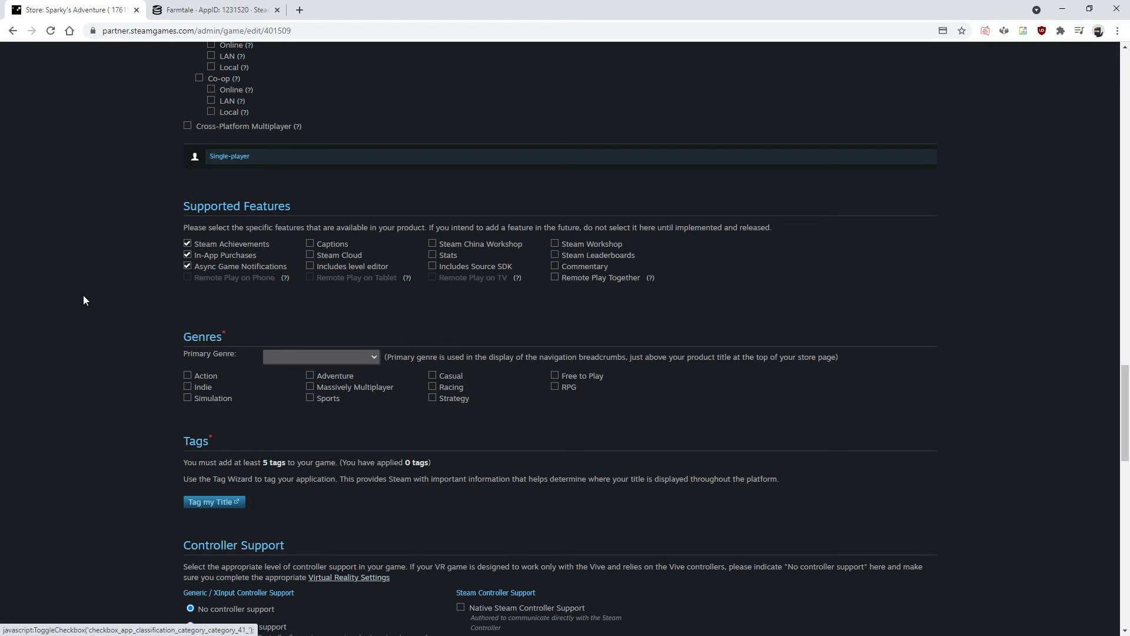
# Mark Action and Adventure as the game's genres and set the primary genre to Adventure
pyautogui.scroll(-3, 83, 300)
pyautogui.click(318, 180)
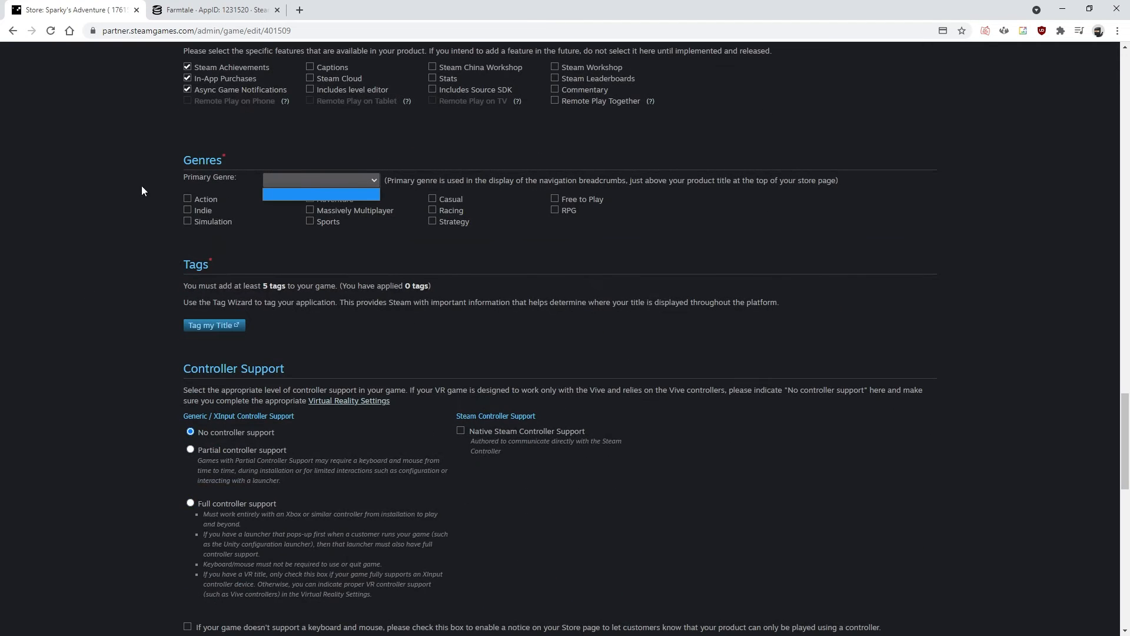
pyautogui.click(217, 203)
pyautogui.click(202, 204)
pyautogui.click(202, 205)
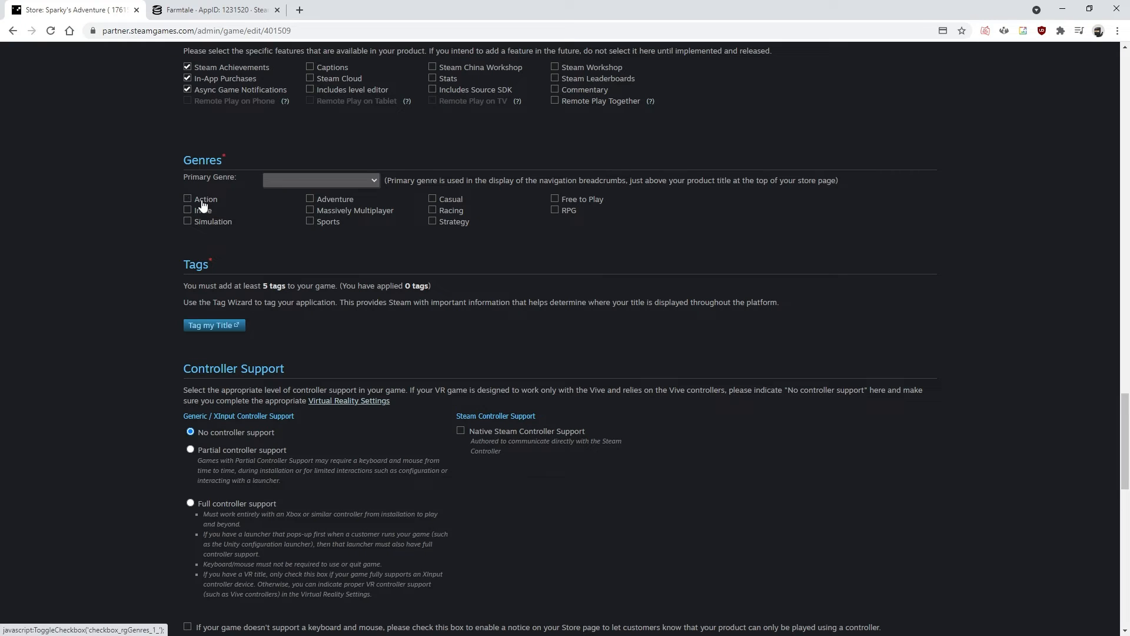
pyautogui.click(327, 201)
pyautogui.click(212, 203)
pyautogui.click(280, 183)
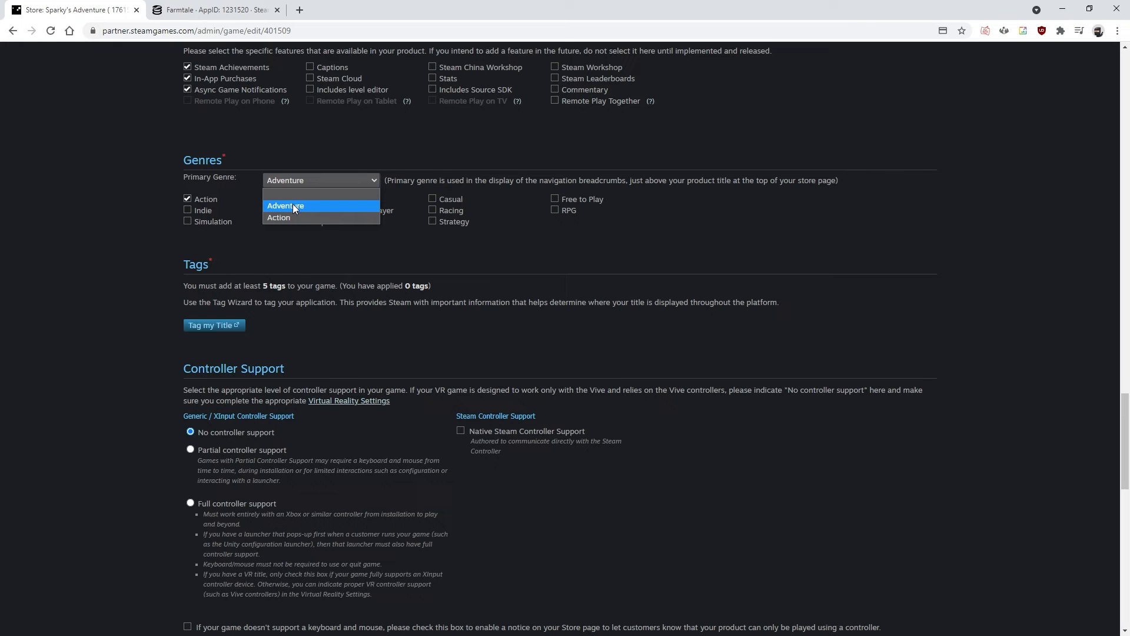
pyautogui.click(288, 206)
# Start the Tag Wizard for the title and choose Adventure as its top-level genre
pyautogui.scroll(-1, 287, 247)
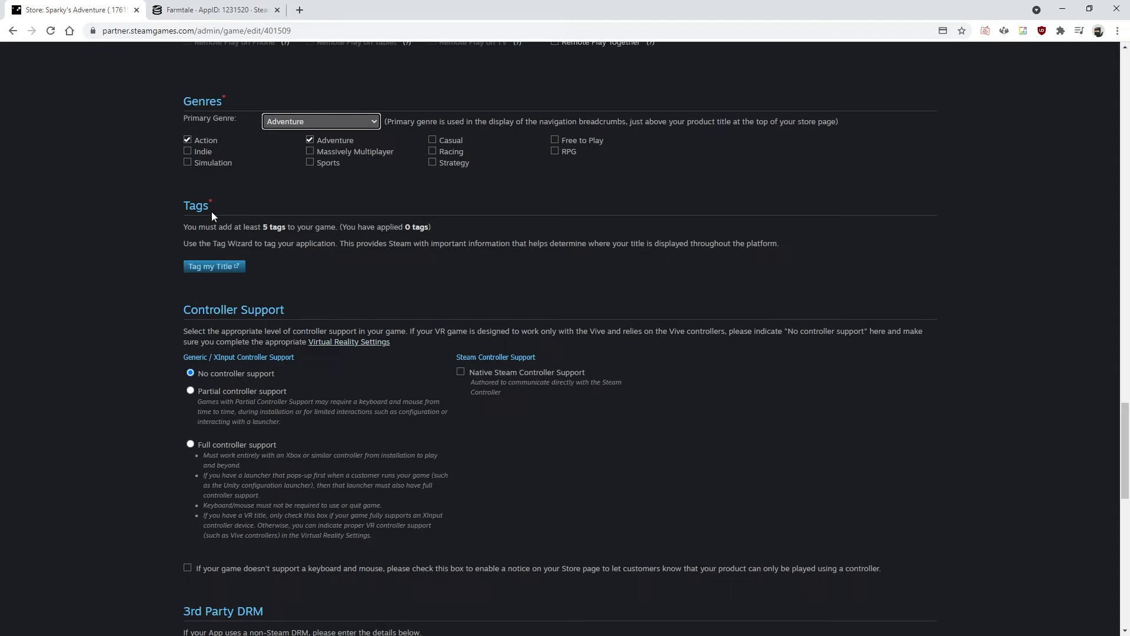
pyautogui.click(216, 267)
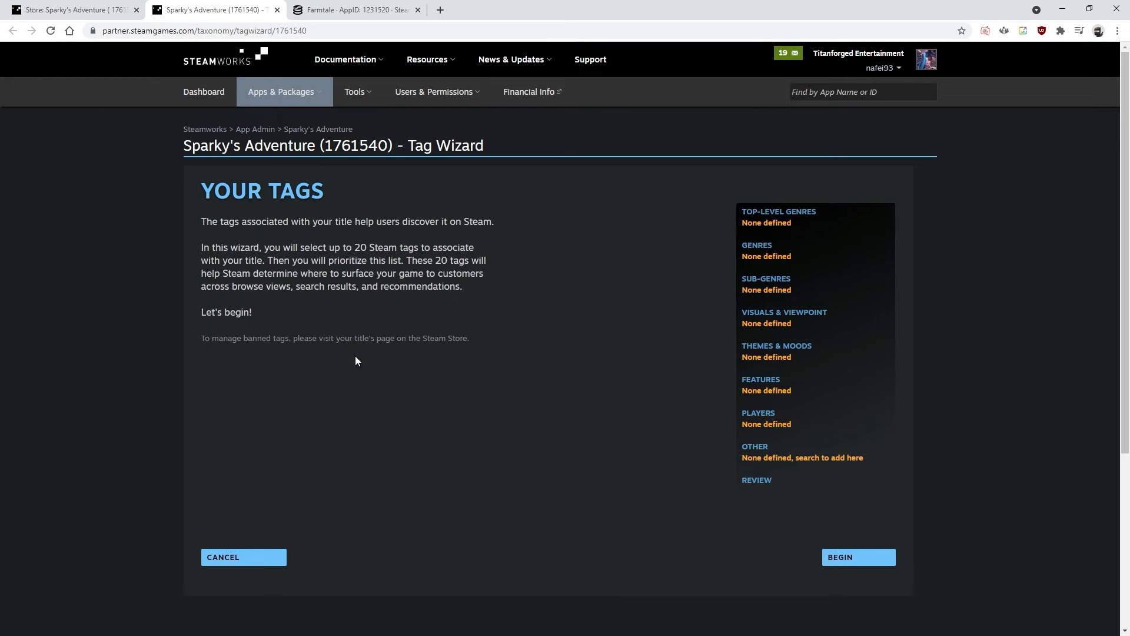
pyautogui.moveTo(417, 145); pyautogui.dragTo(489, 147)
pyautogui.click(837, 557)
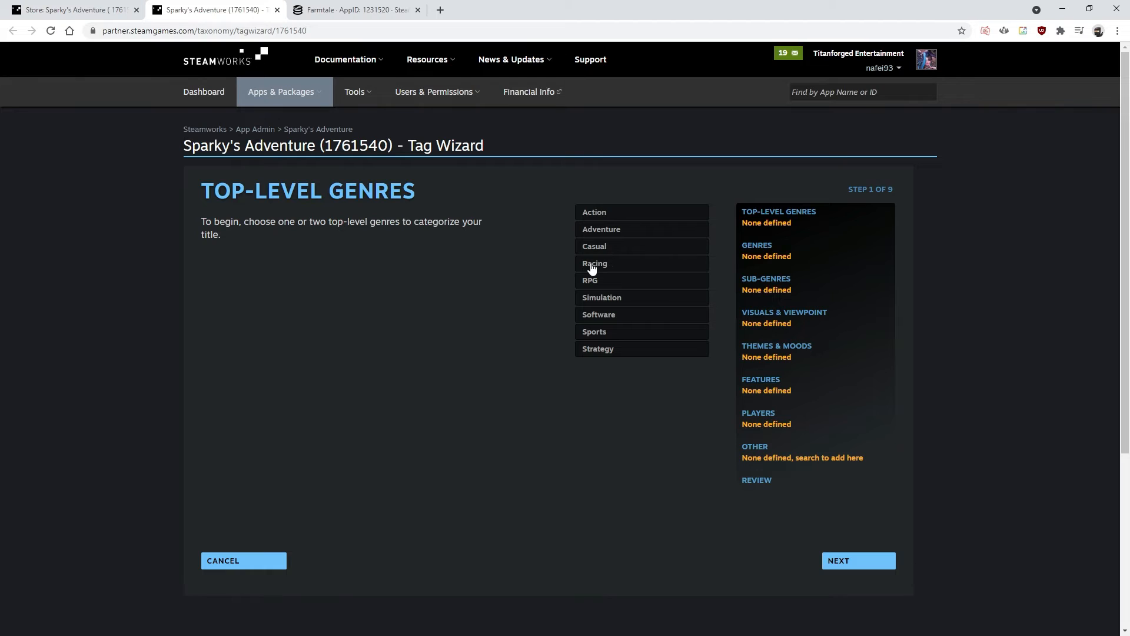
pyautogui.moveTo(238, 171); pyautogui.dragTo(425, 200)
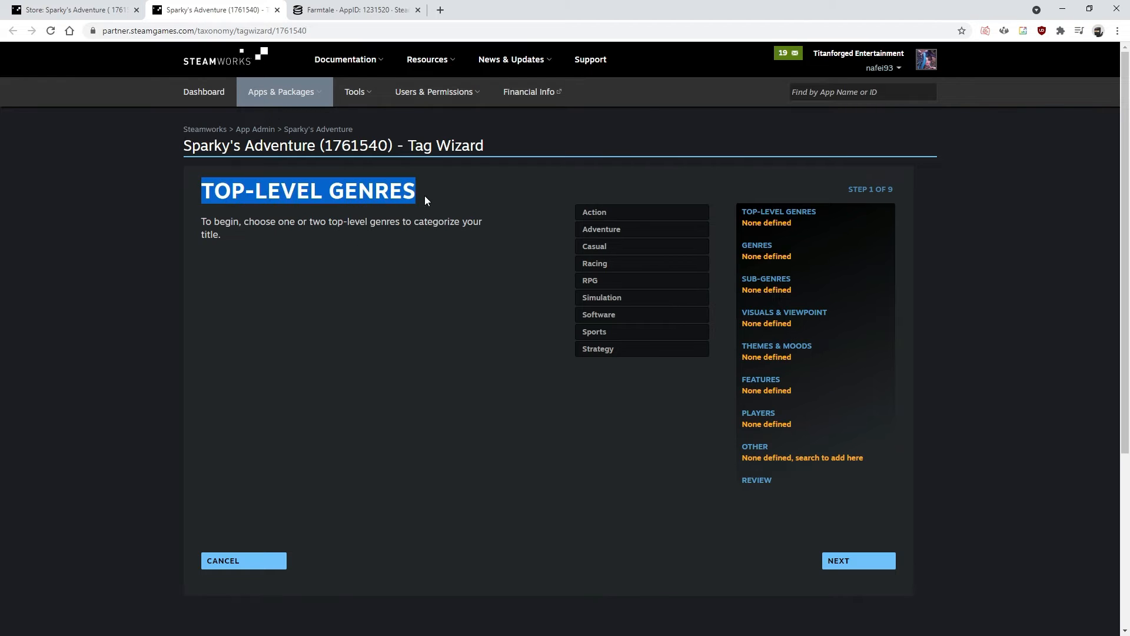
pyautogui.click(553, 227)
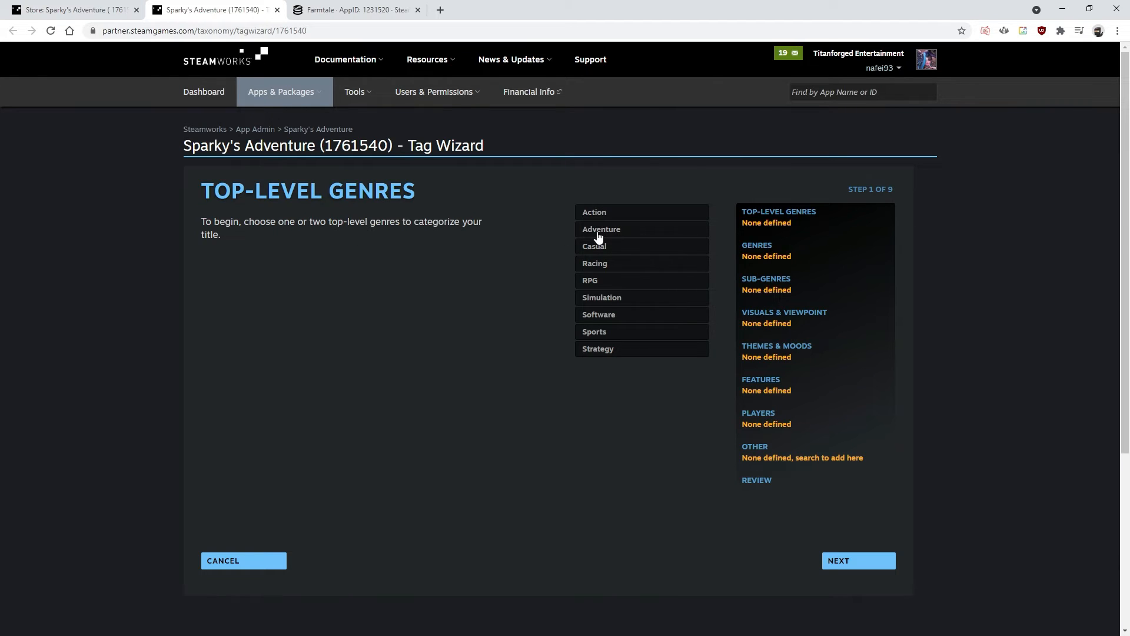
pyautogui.click(598, 235)
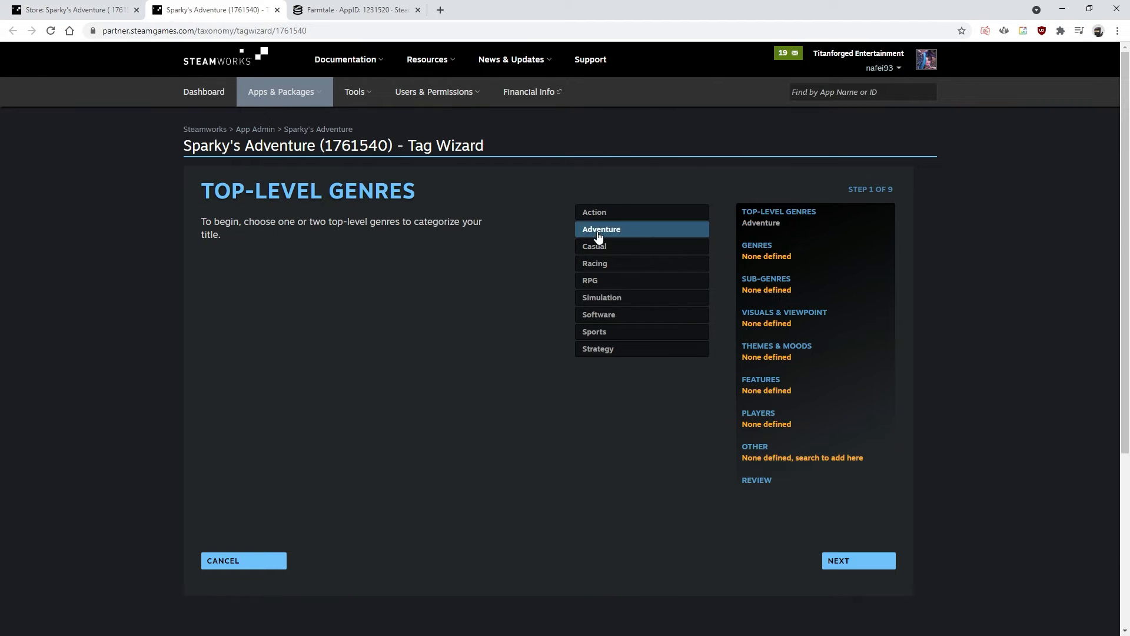
pyautogui.click(848, 559)
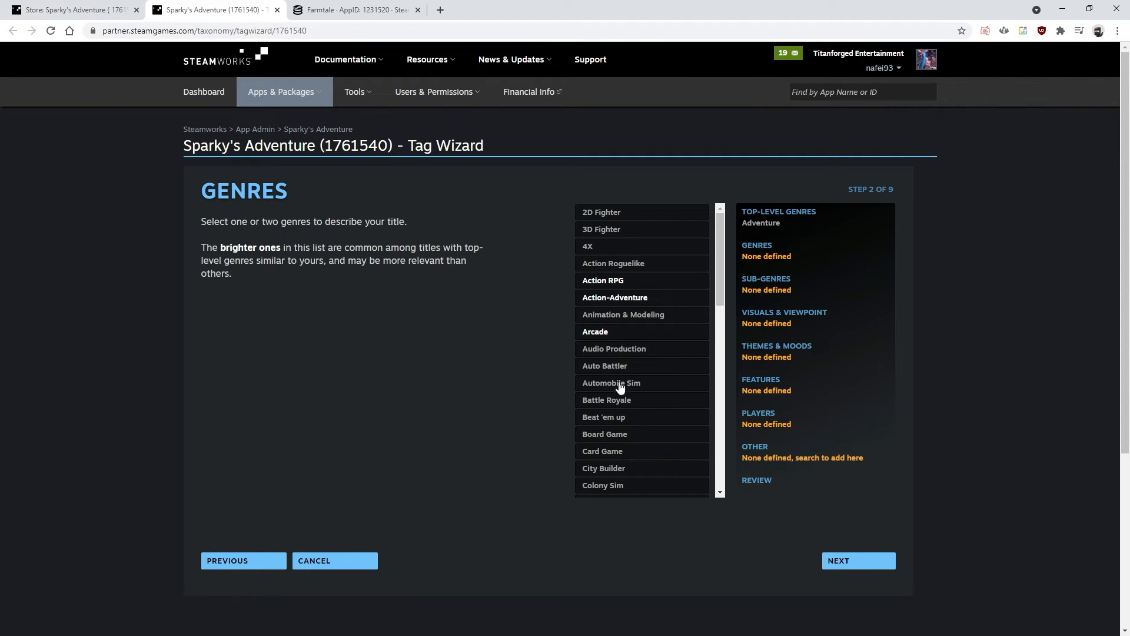
# Look through the wizard's genre tags, then close the Tag Wizard and discard its changes
pyautogui.scroll(-5, 642, 359)
pyautogui.scroll(4, 658, 330)
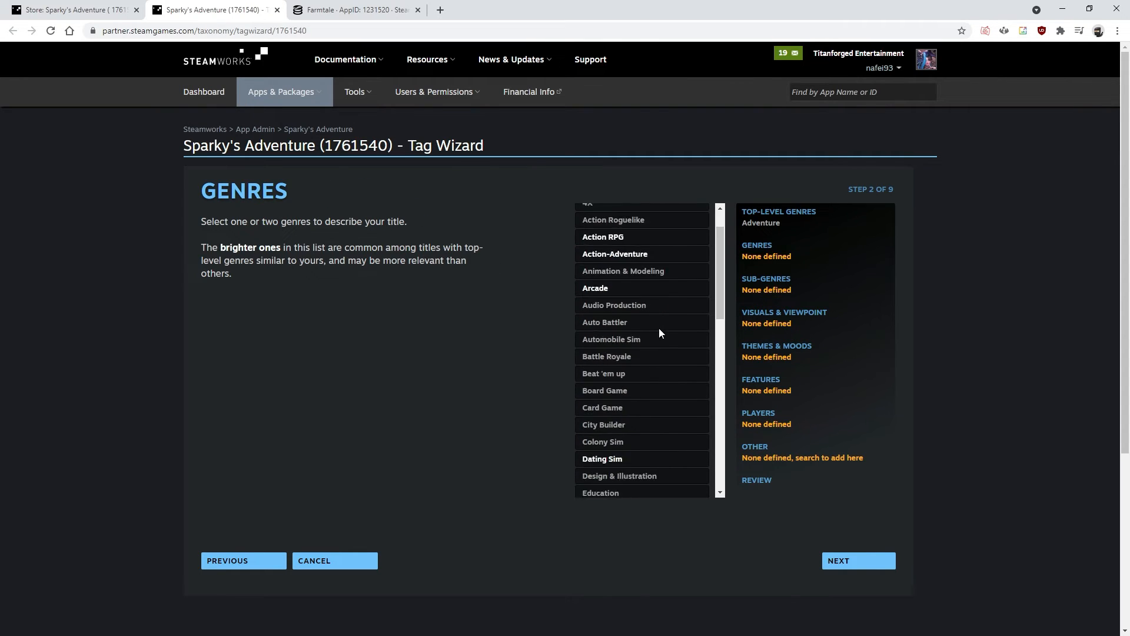
pyautogui.scroll(-5, 658, 333)
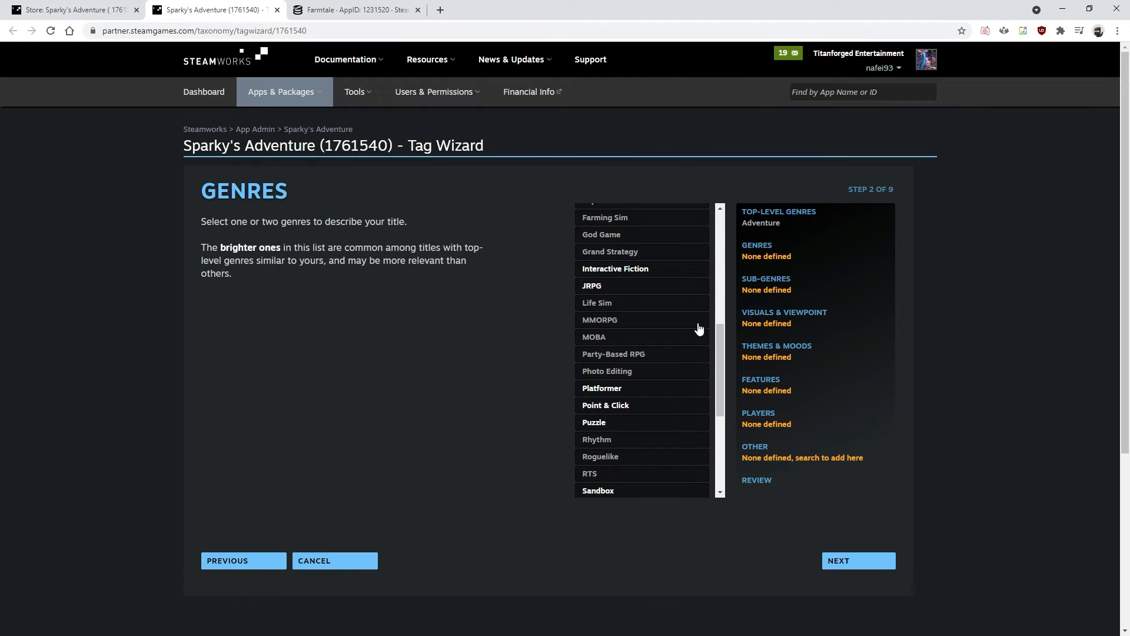
pyautogui.scroll(-3, 664, 268)
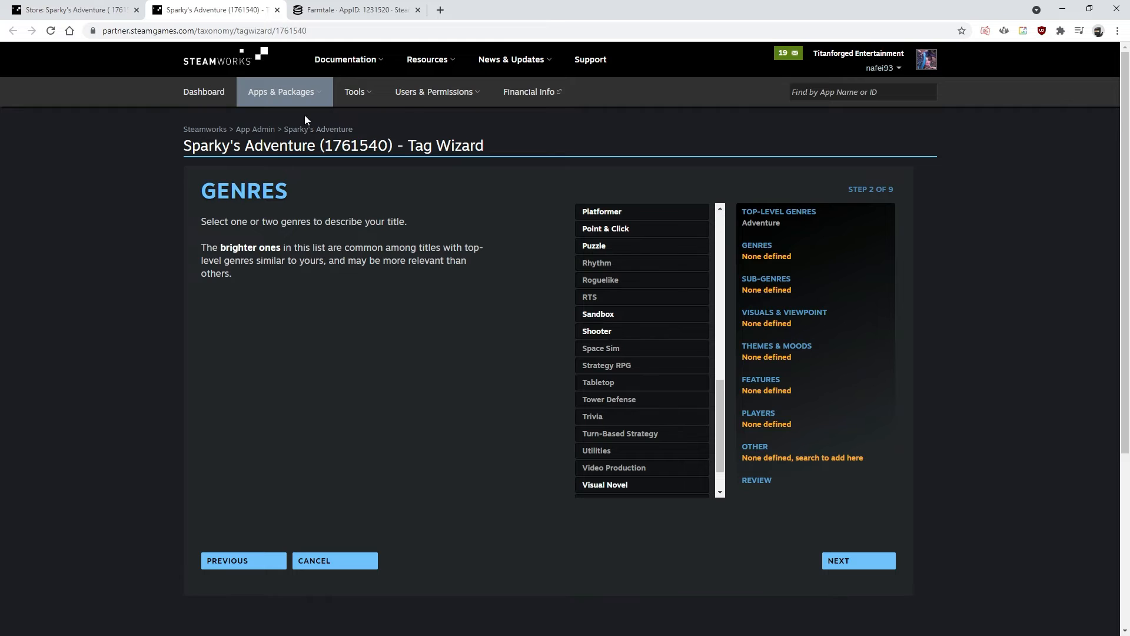
pyautogui.click(277, 10)
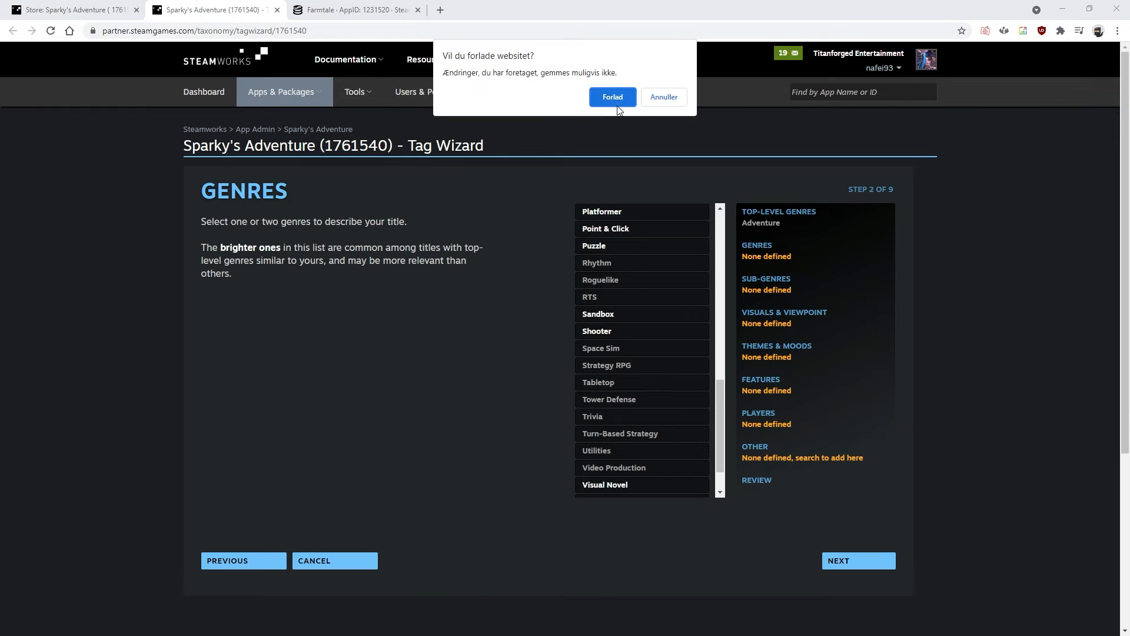
pyautogui.press('Return')
# Highlight the Tags section and its instructions on the store page form, then clear the highlight
pyautogui.scroll(2, 177, 265)
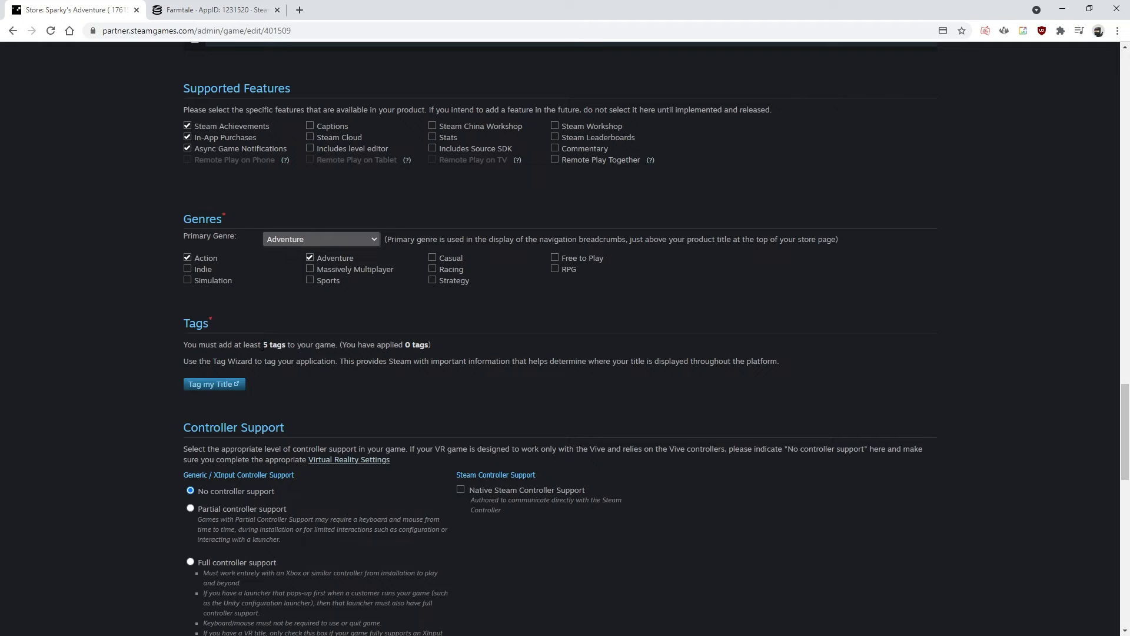
pyautogui.moveTo(185, 328); pyautogui.dragTo(456, 381)
pyautogui.click(444, 390)
# Open the Steam store in a new browser tab and browse its Adventure genre
pyautogui.click(301, 10)
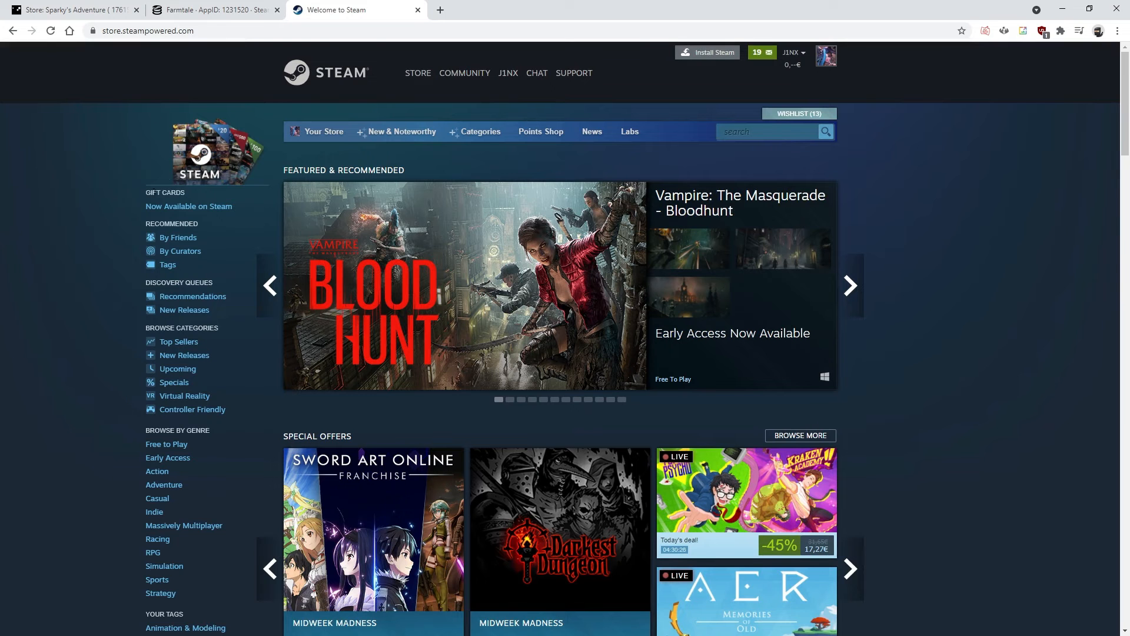
pyautogui.scroll(-1, 104, 201)
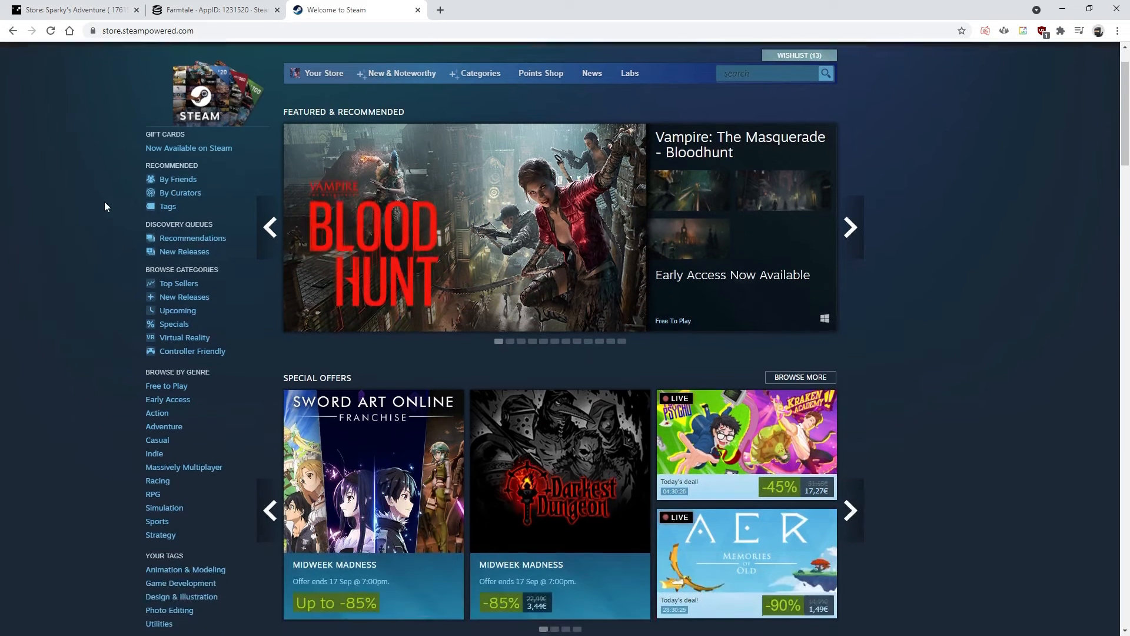
pyautogui.scroll(-4, 103, 202)
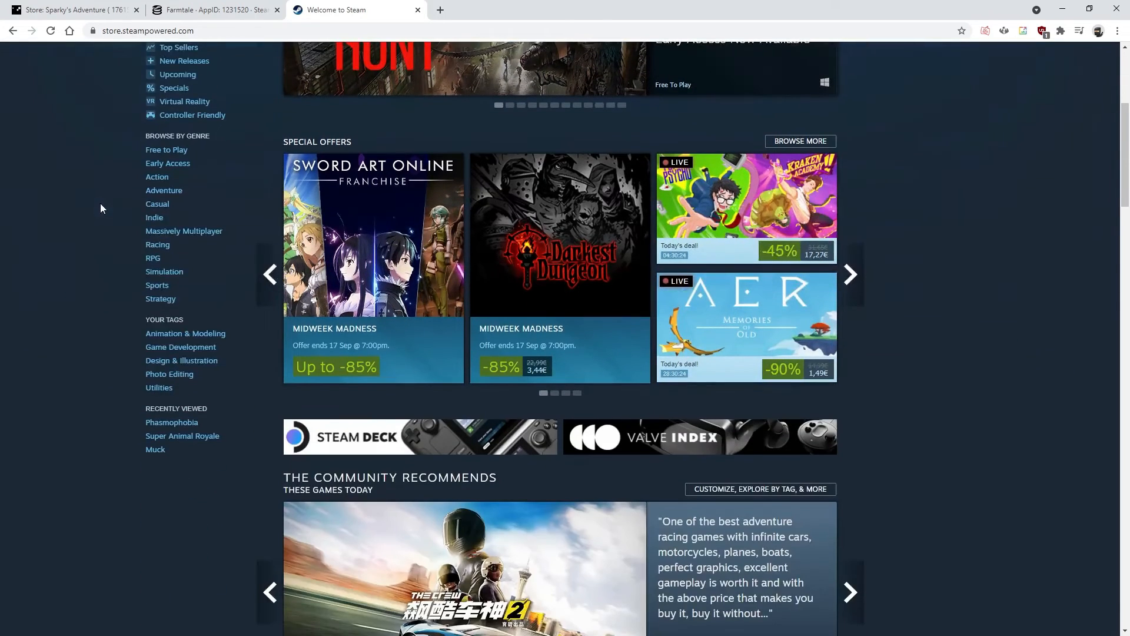
pyautogui.click(160, 196)
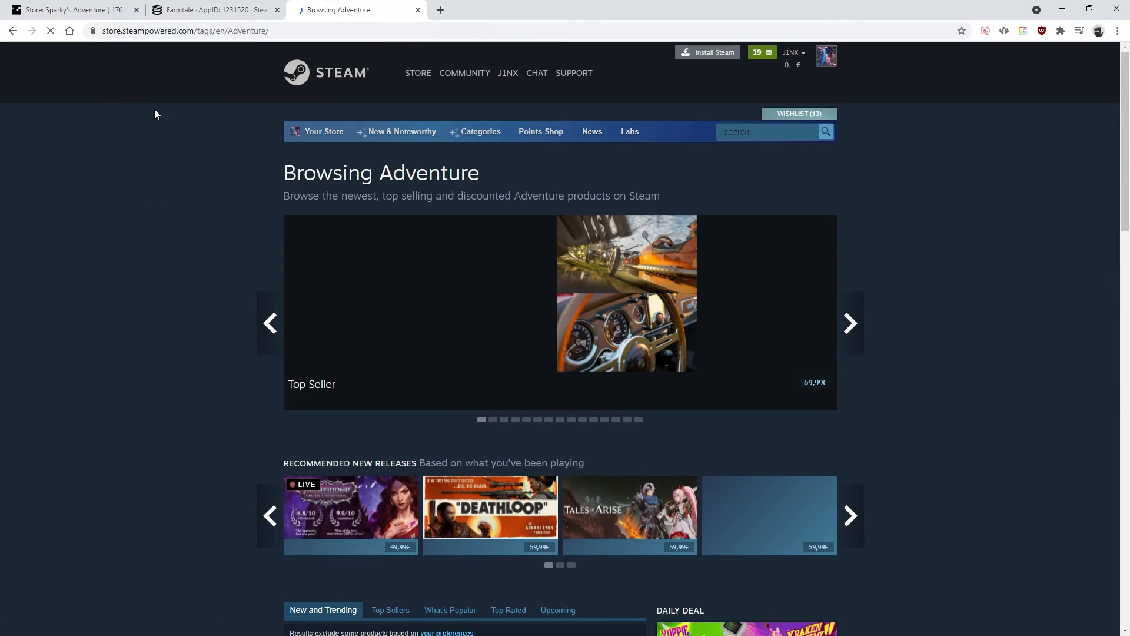
pyautogui.scroll(-2, 256, 395)
# Check the genre settings on the Steamworks page, then examine the Adventure games listed on the Steam store
pyautogui.click(65, 10)
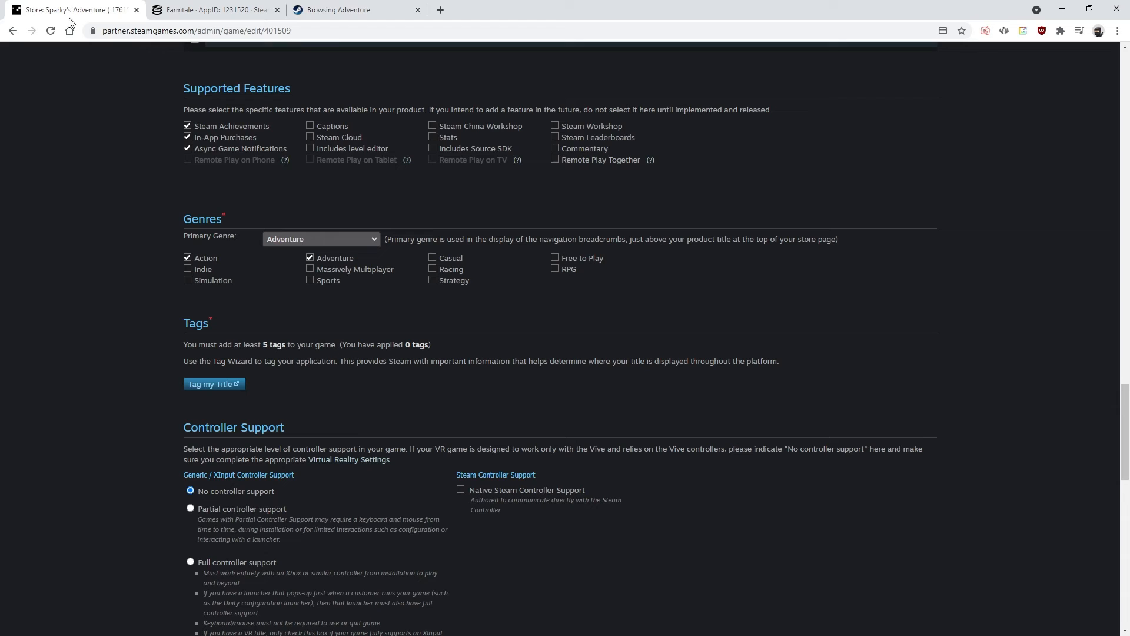
pyautogui.click(351, 9)
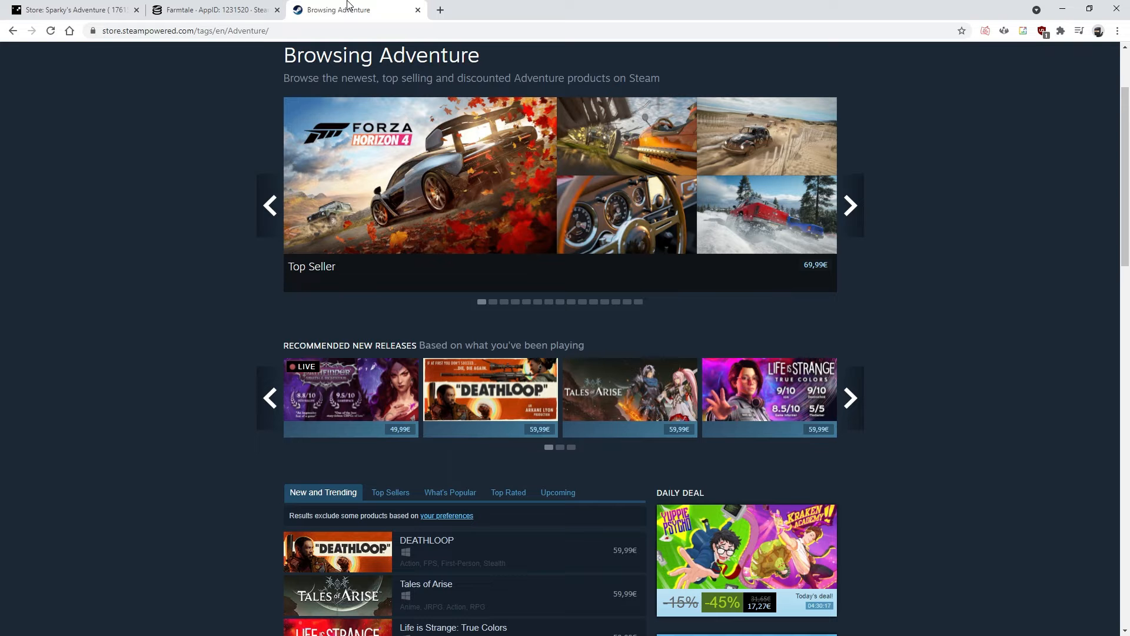
pyautogui.scroll(-5, 264, 289)
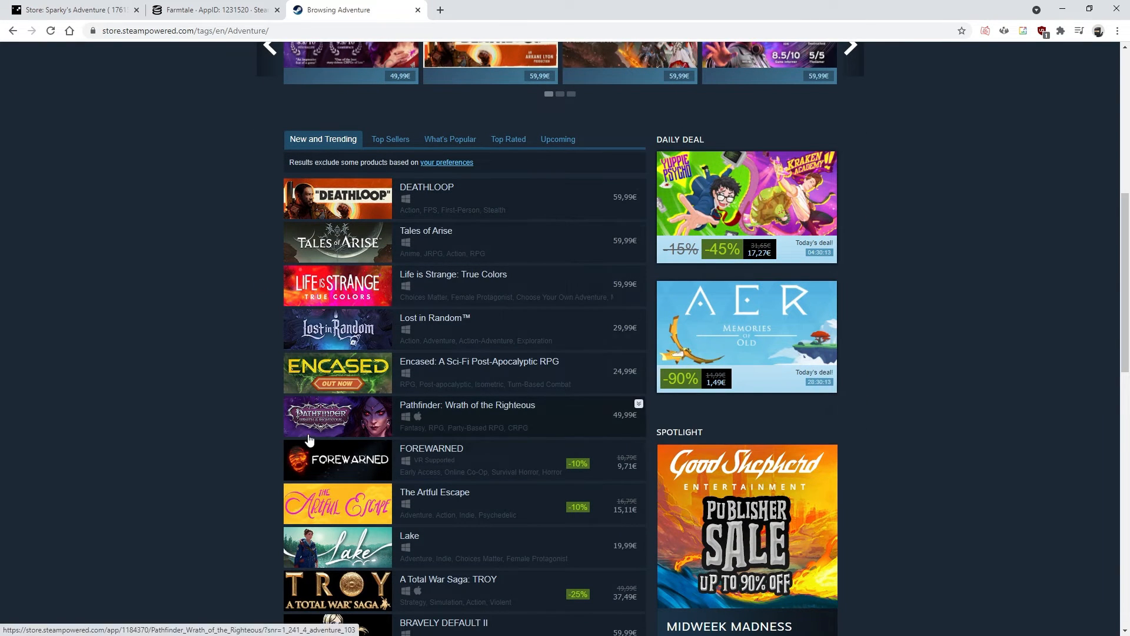
# Open the Lost in Random store page and compare its More Like This section with the Steamworks genre settings
pyautogui.click(337, 344)
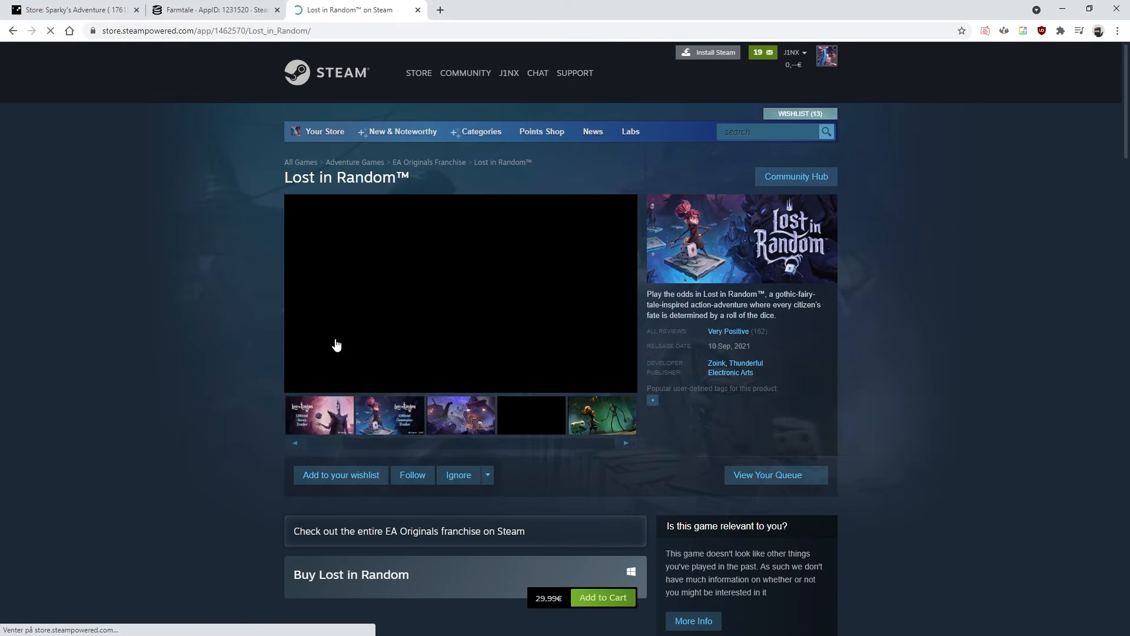
pyautogui.click(370, 434)
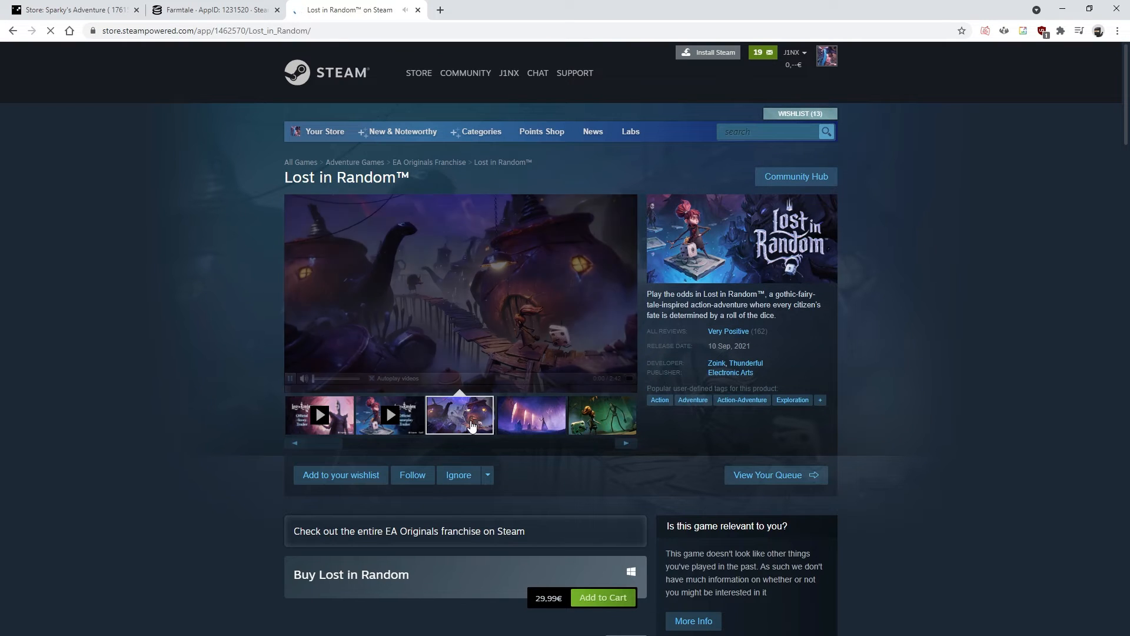
pyautogui.scroll(-5, 386, 286)
pyautogui.scroll(-20, 300, 218)
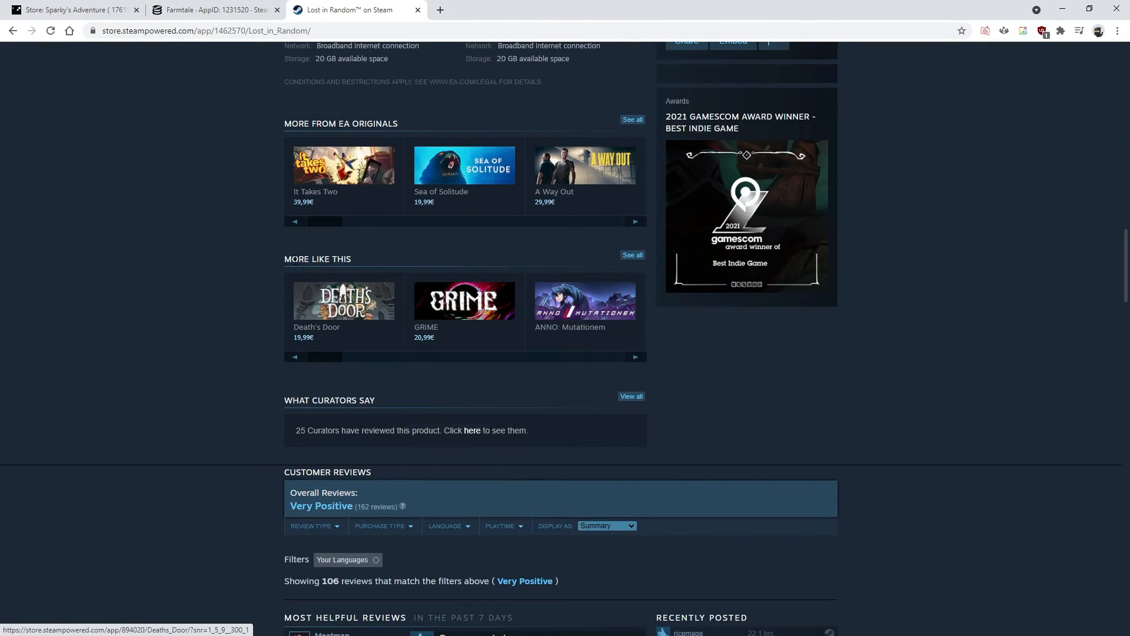
pyautogui.moveTo(285, 258); pyautogui.dragTo(358, 257)
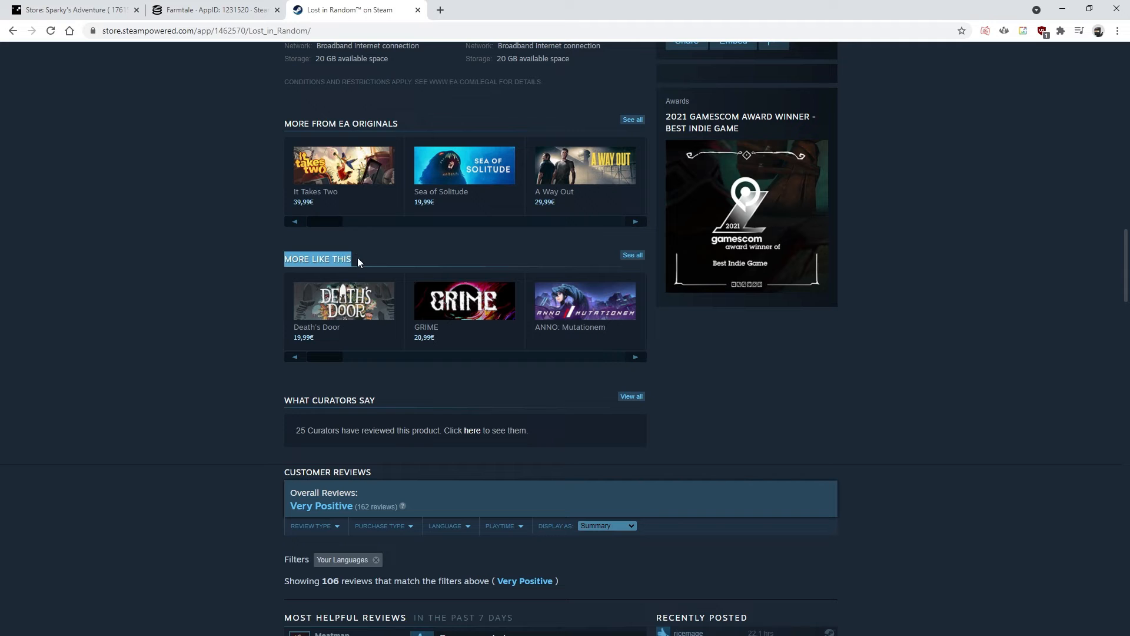
pyautogui.click(122, 5)
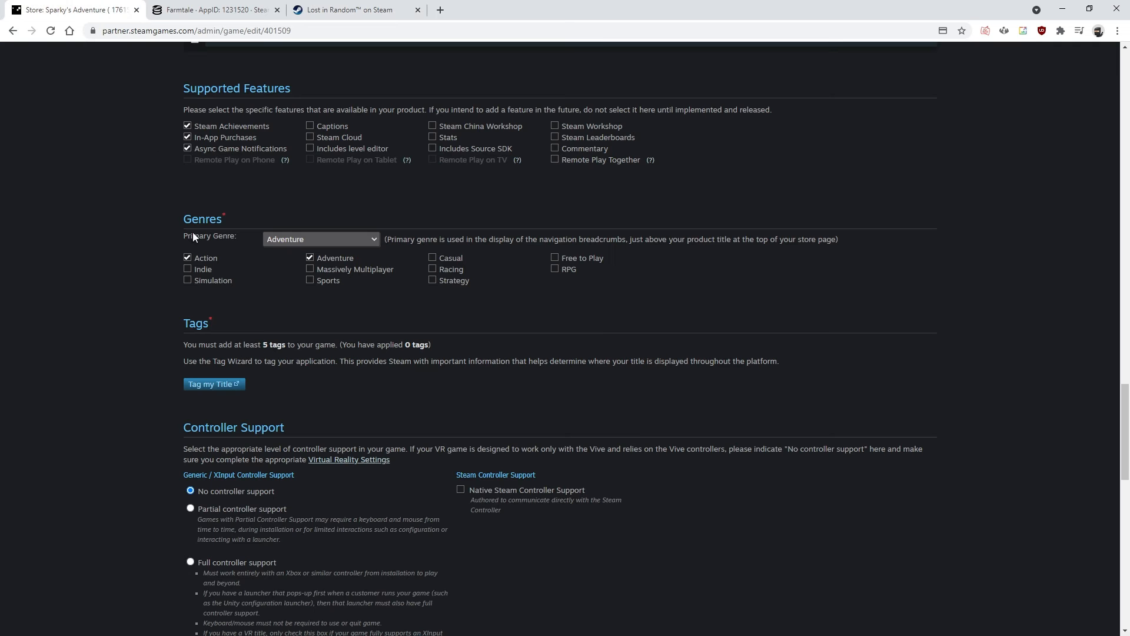
pyautogui.click(353, 9)
pyautogui.moveTo(315, 357); pyautogui.dragTo(395, 364)
# Search the Steam store for "farmtale", open the game's page and find its More Like This section
pyautogui.scroll(20, 798, 303)
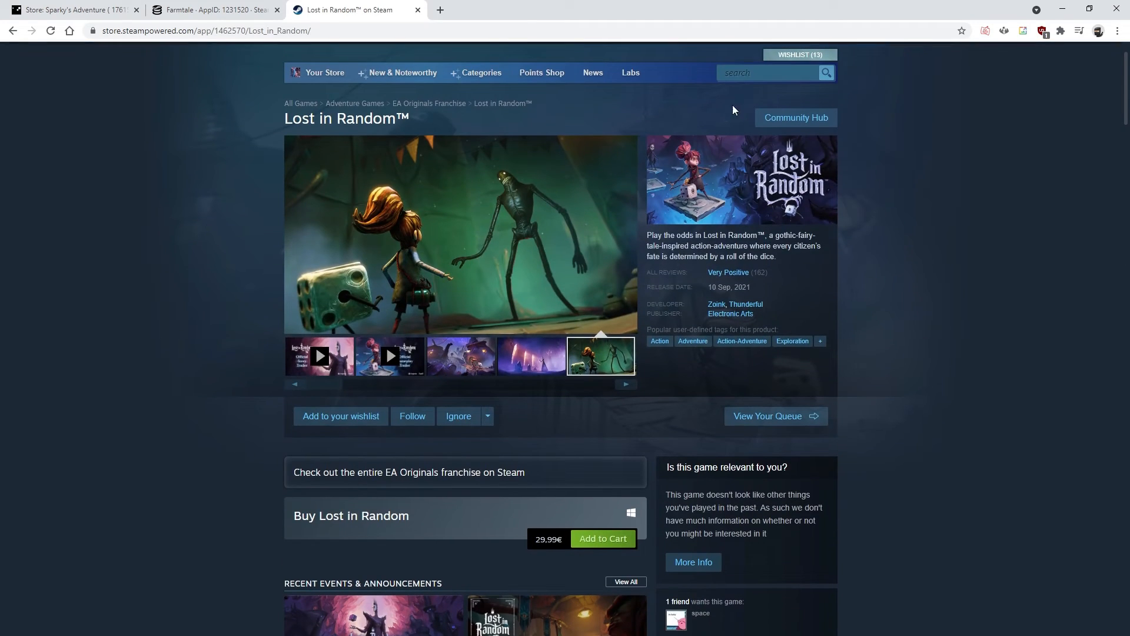
pyautogui.click(745, 77)
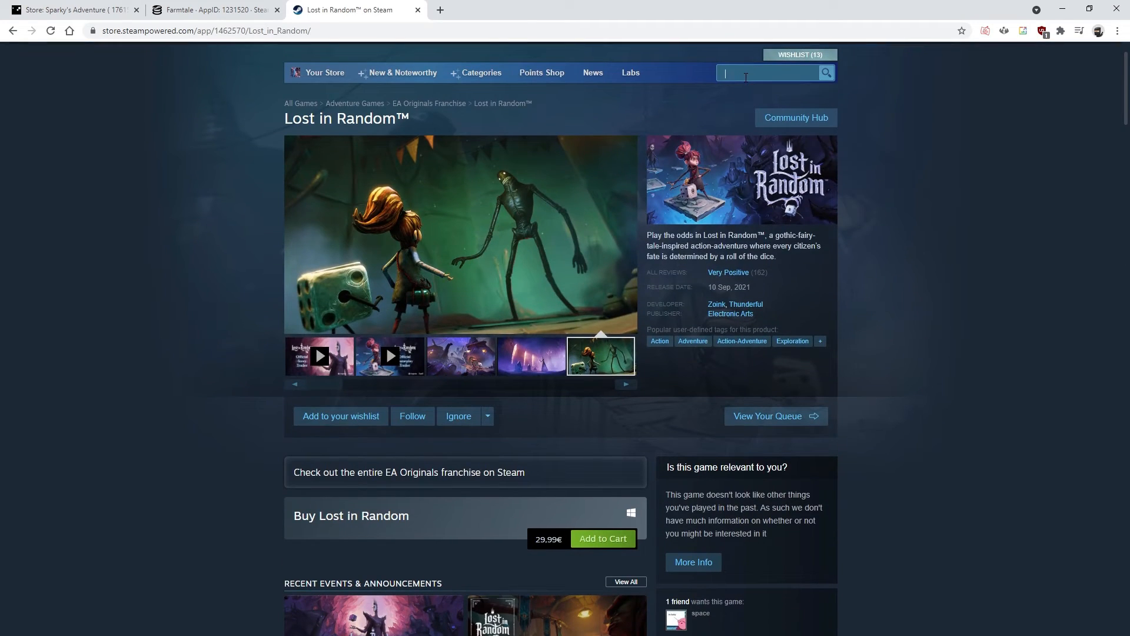
pyautogui.write('farmtale')
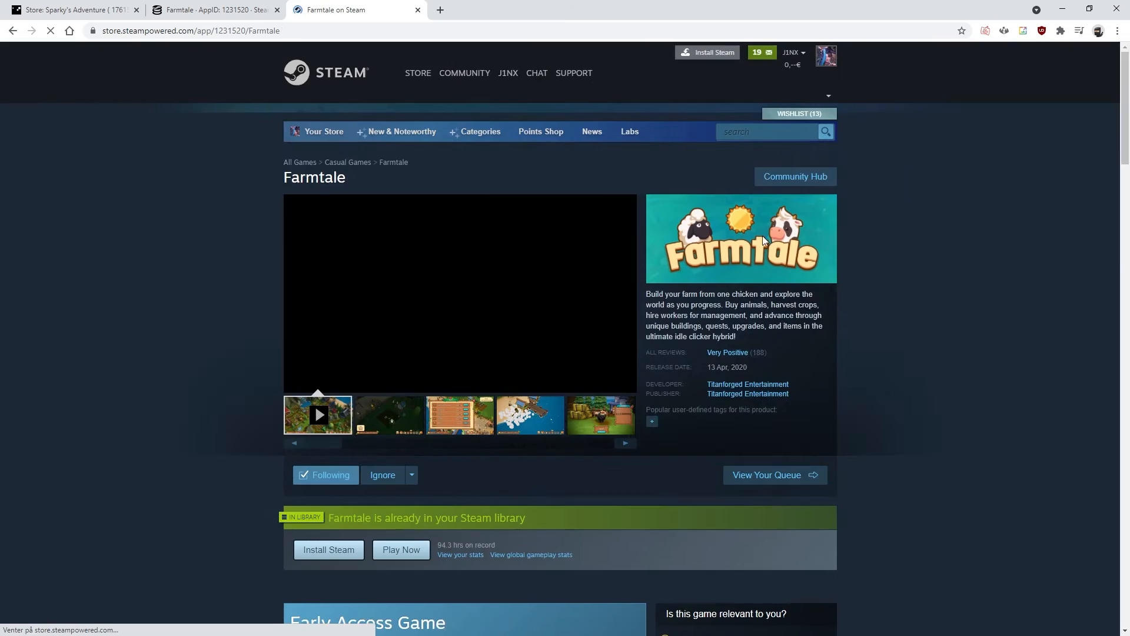
pyautogui.scroll(-20, 628, 310)
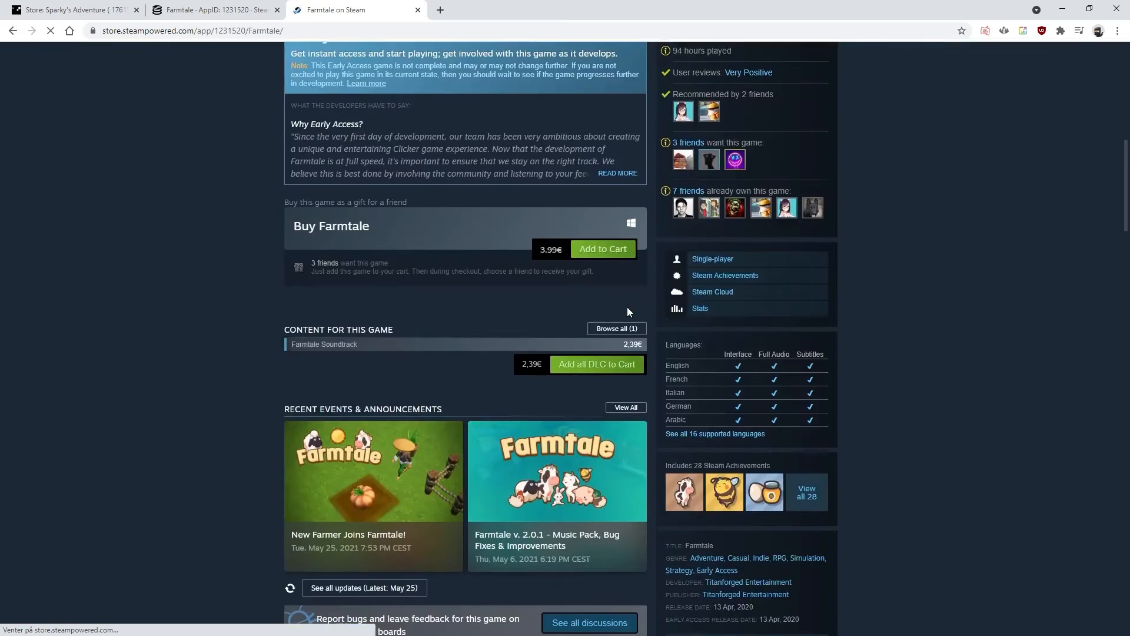
pyautogui.scroll(-7, 610, 293)
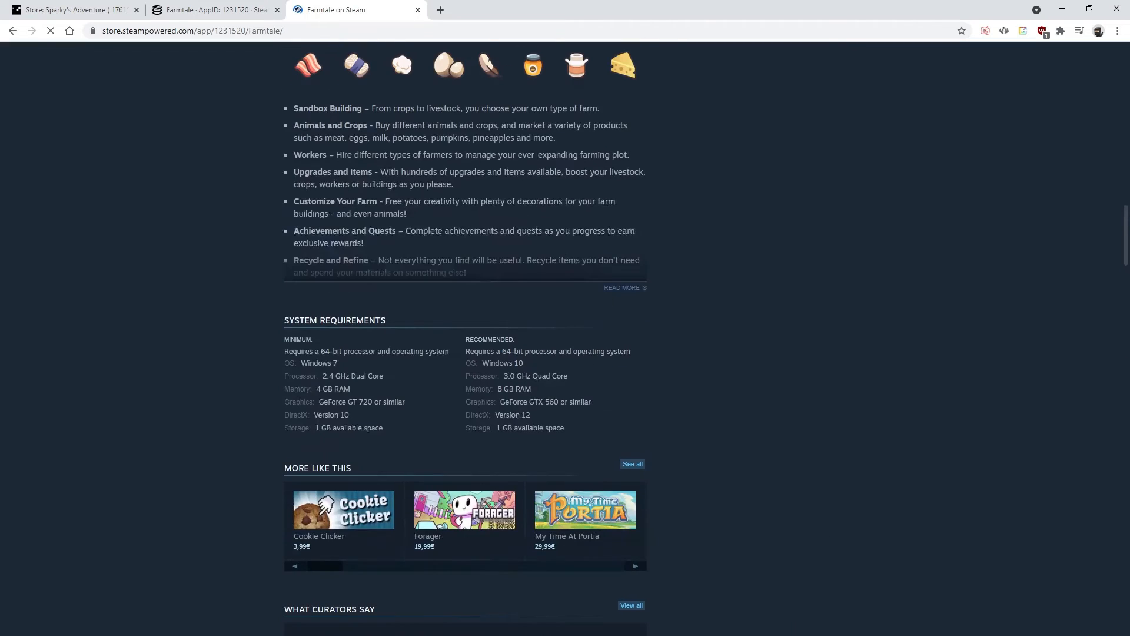
# Browse through all the similar games in Farmtale's More Like This section
pyautogui.moveTo(320, 566); pyautogui.dragTo(379, 570)
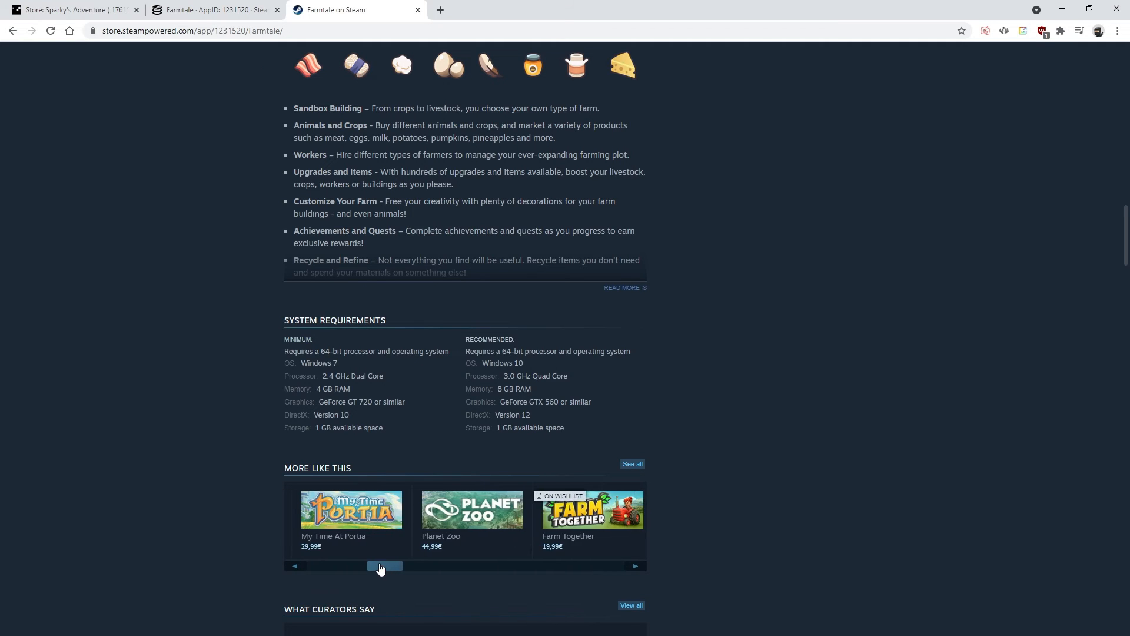
pyautogui.scroll(9, 379, 544)
pyautogui.scroll(-12, 385, 412)
pyautogui.moveTo(381, 390)
pyautogui.mouseDown()
pyautogui.moveTo(598, 396)
pyautogui.moveTo(388, 397)
pyautogui.mouseUp()
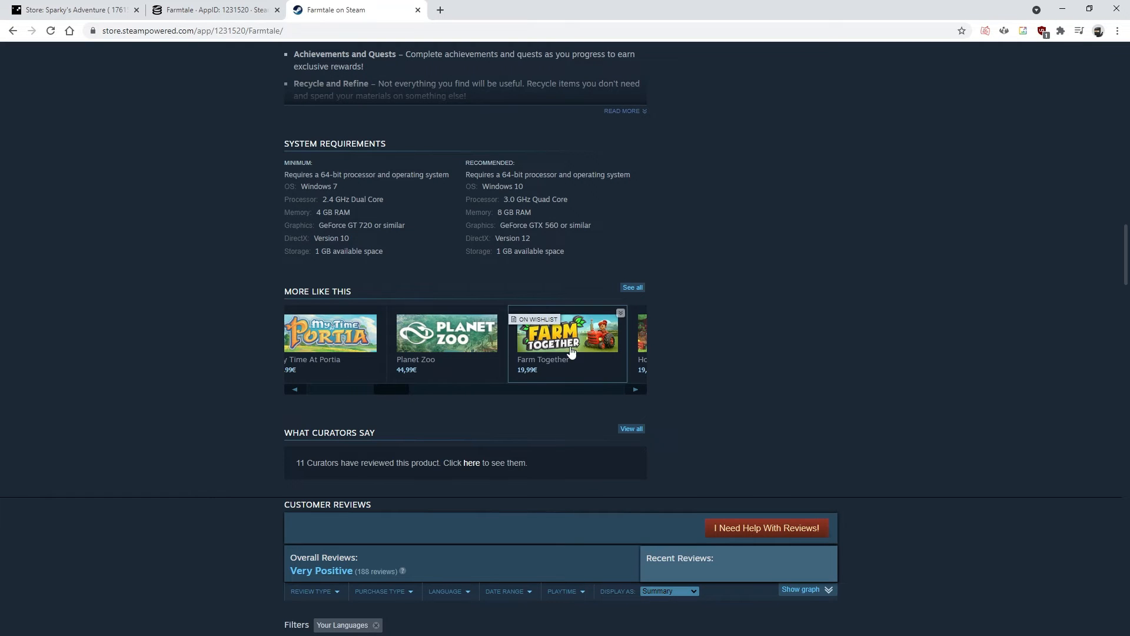
pyautogui.moveTo(556, 351)
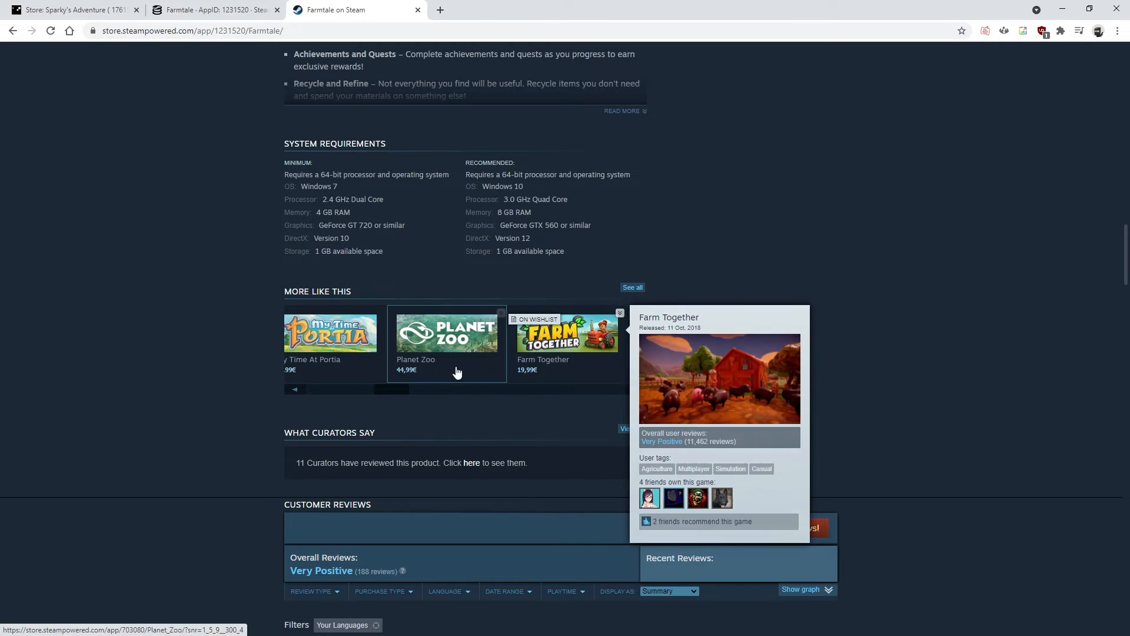
pyautogui.moveTo(388, 390); pyautogui.dragTo(408, 394)
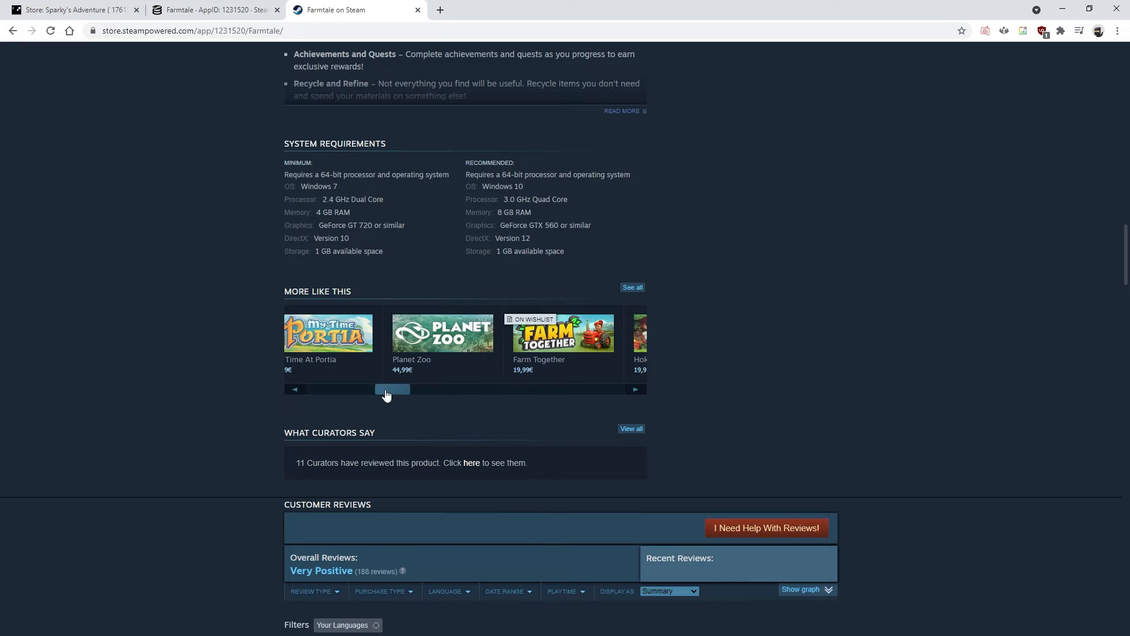
pyautogui.moveTo(389, 390); pyautogui.dragTo(469, 396)
pyautogui.moveTo(380, 342)
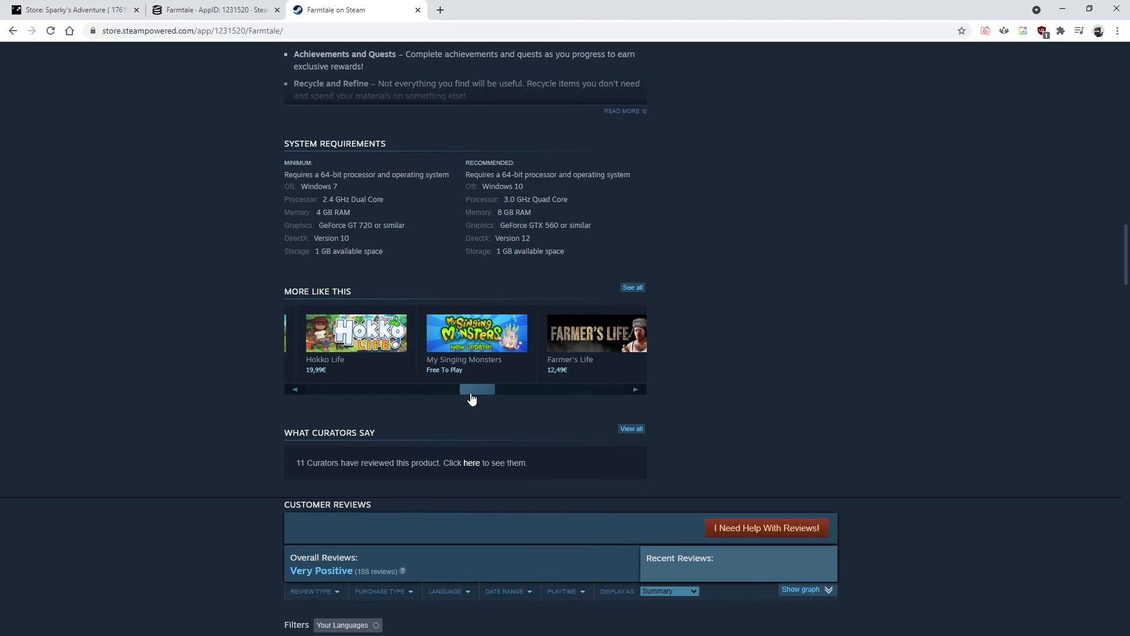
pyautogui.moveTo(488, 390); pyautogui.dragTo(633, 406)
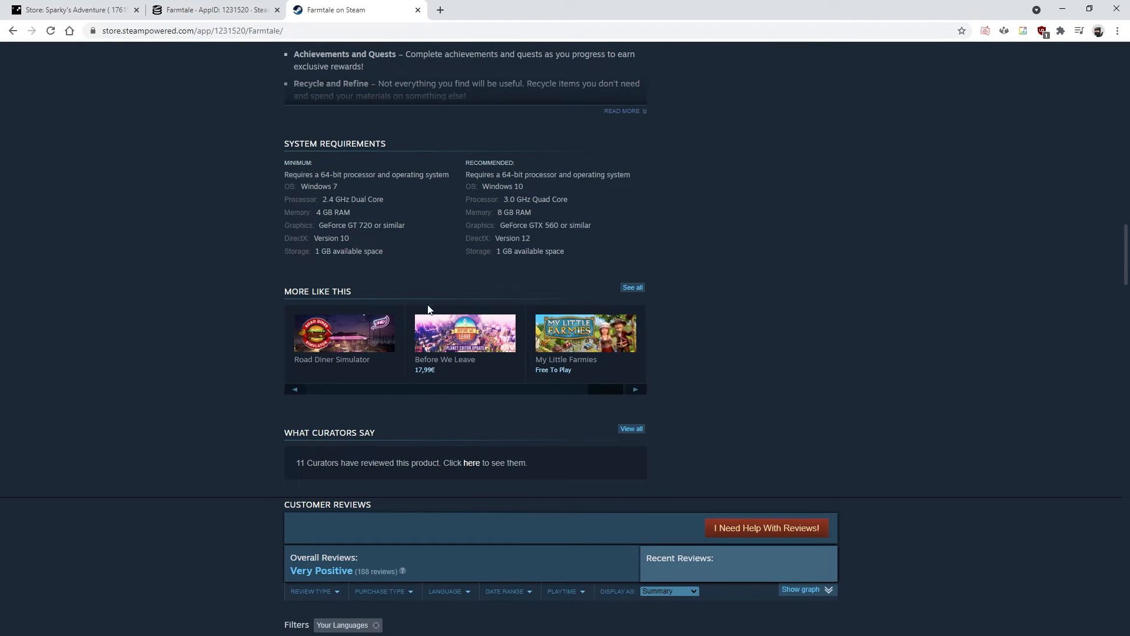
# Recheck the Steamworks genres against Farmtale's page, then review the remaining Basic Info sections through Support Contact Info
pyautogui.click(108, 11)
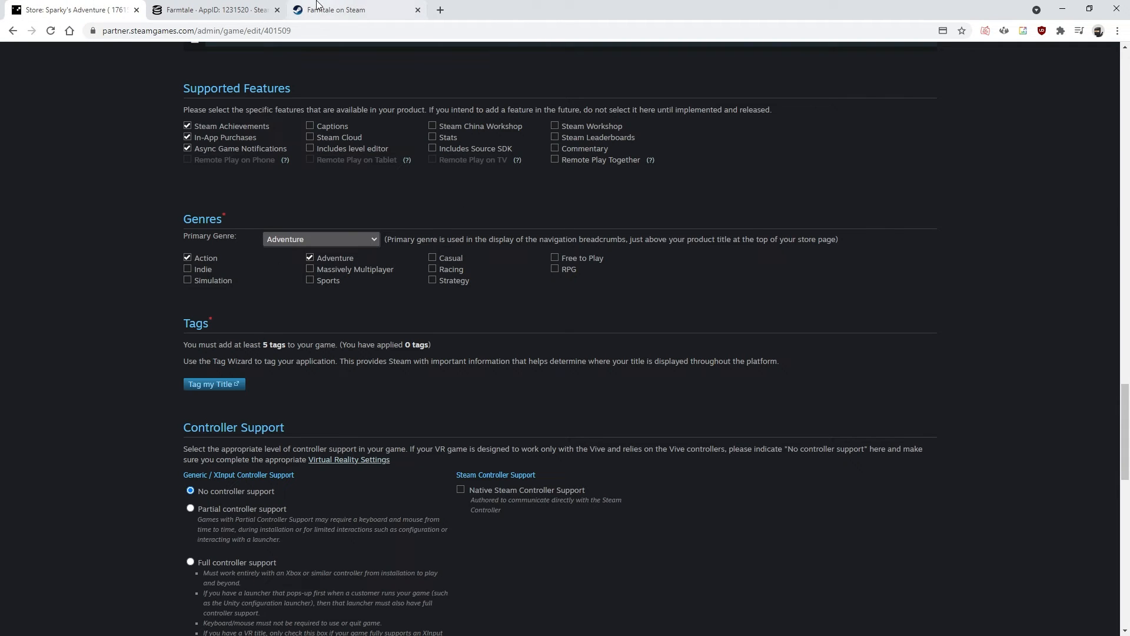
pyautogui.click(336, 10)
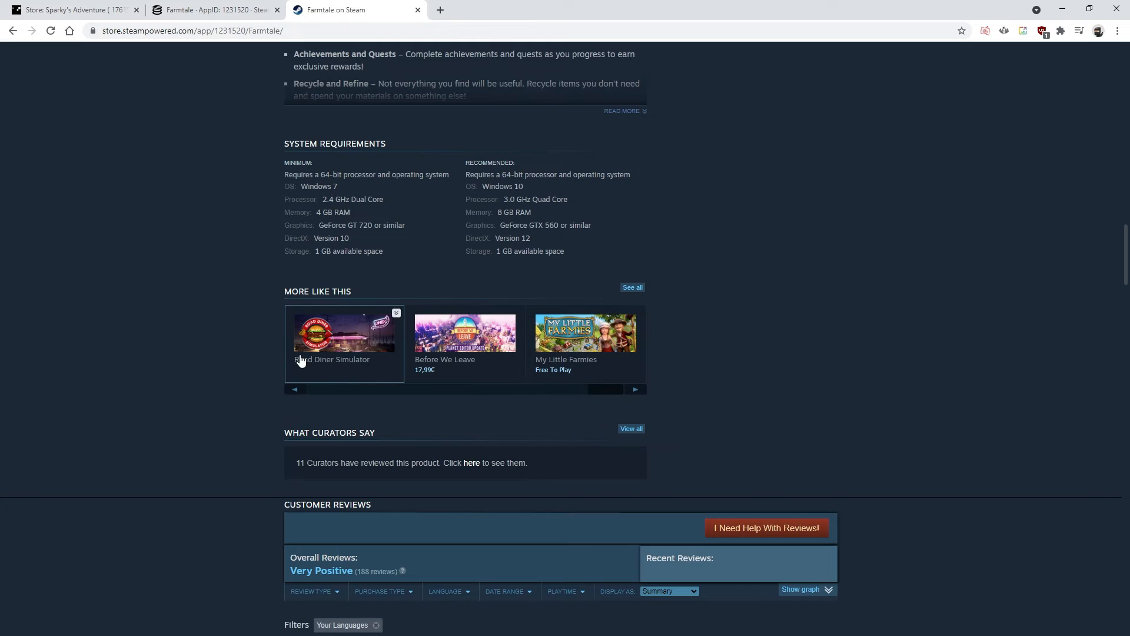
pyautogui.click(101, 10)
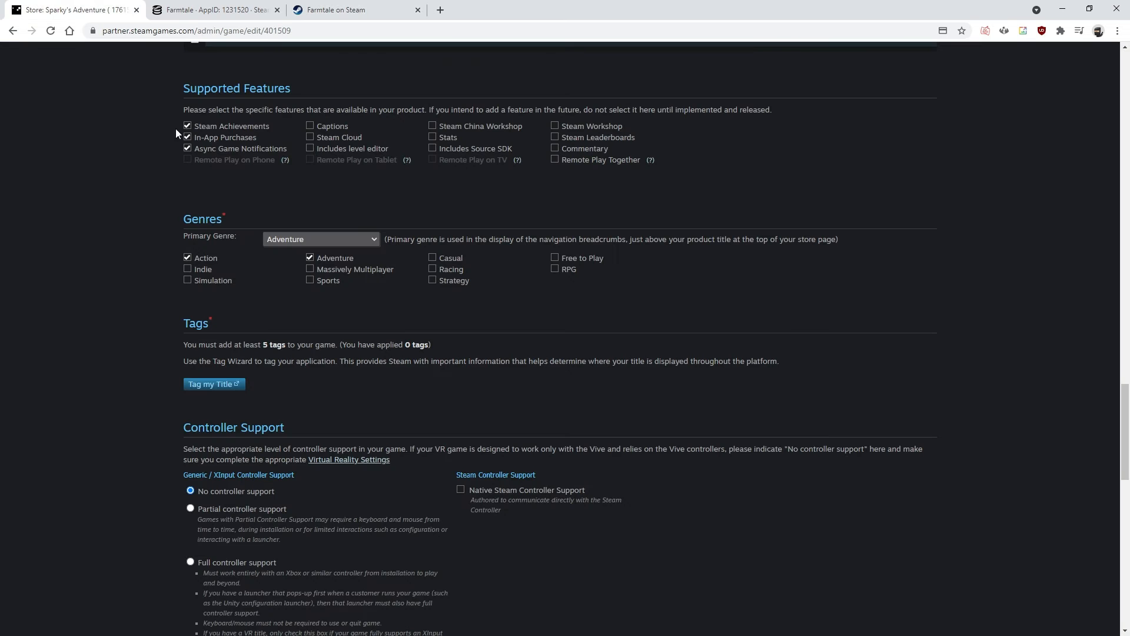
pyautogui.scroll(-5, 82, 398)
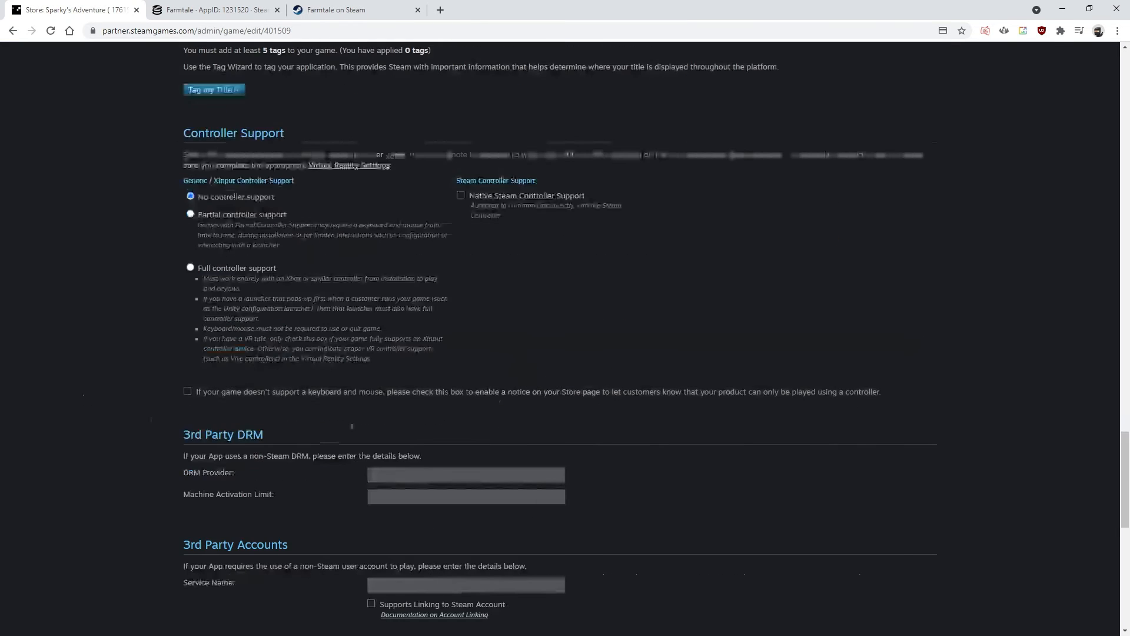
pyautogui.scroll(-7, 208, 287)
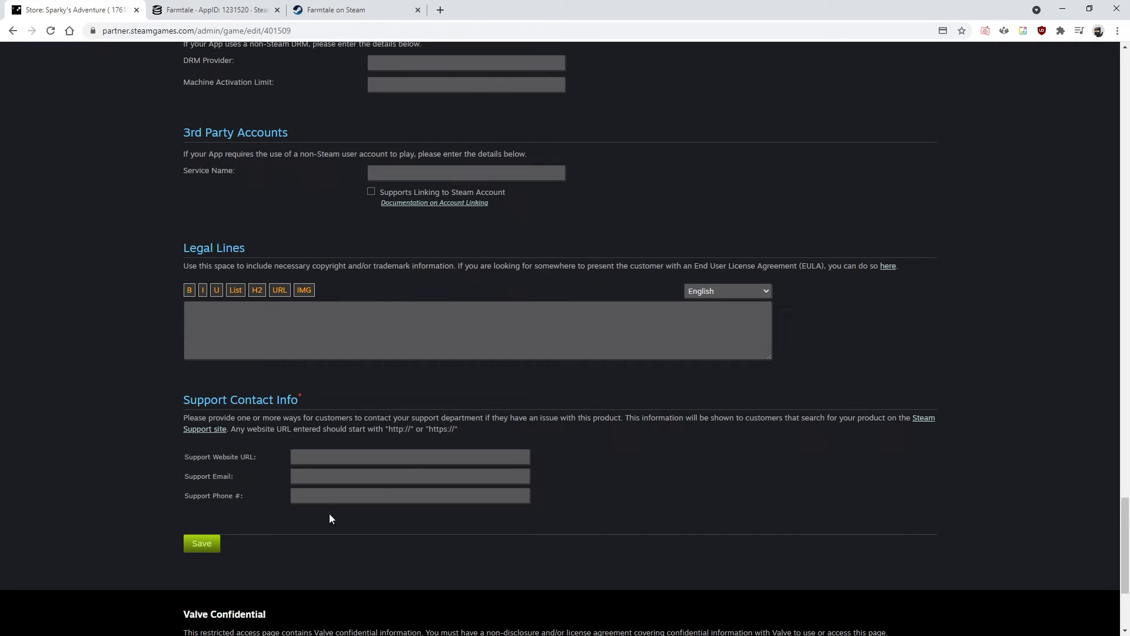
# Open the store page's Description section and compare its About This Game field with Farmtale's published description
pyautogui.moveTo(1124, 535); pyautogui.dragTo(1124, 86)
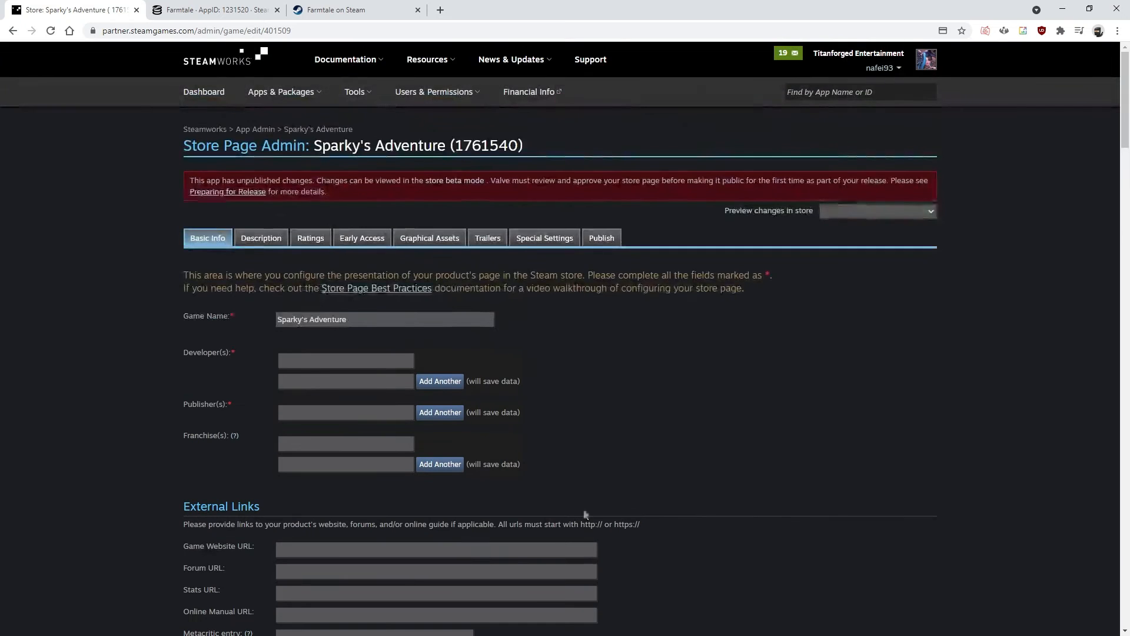
pyautogui.click(259, 239)
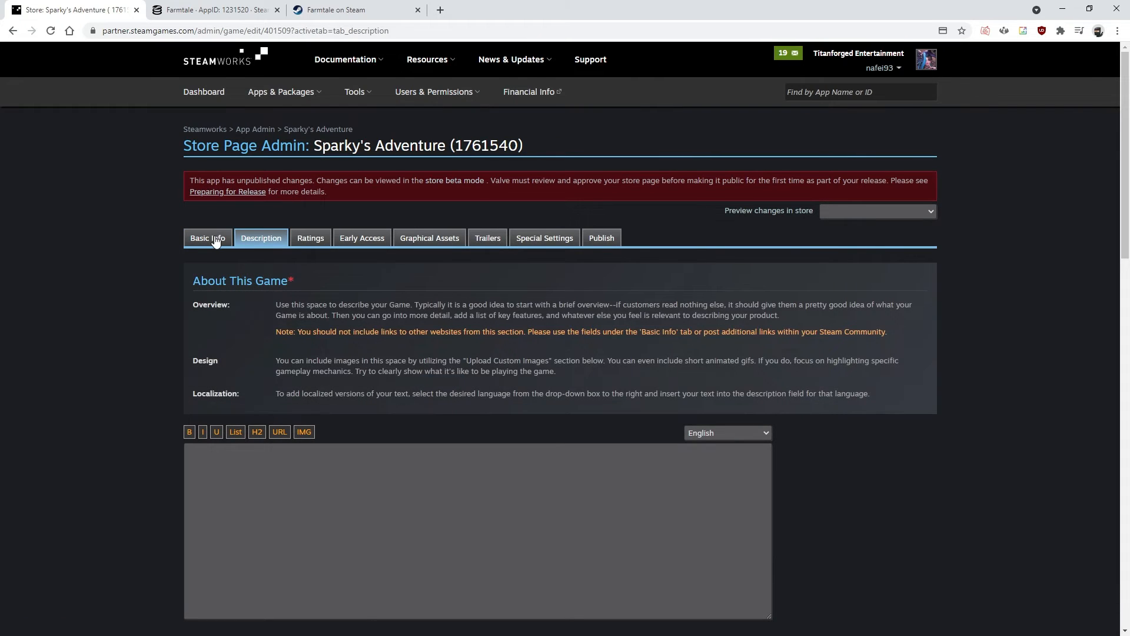
pyautogui.scroll(-4, 217, 239)
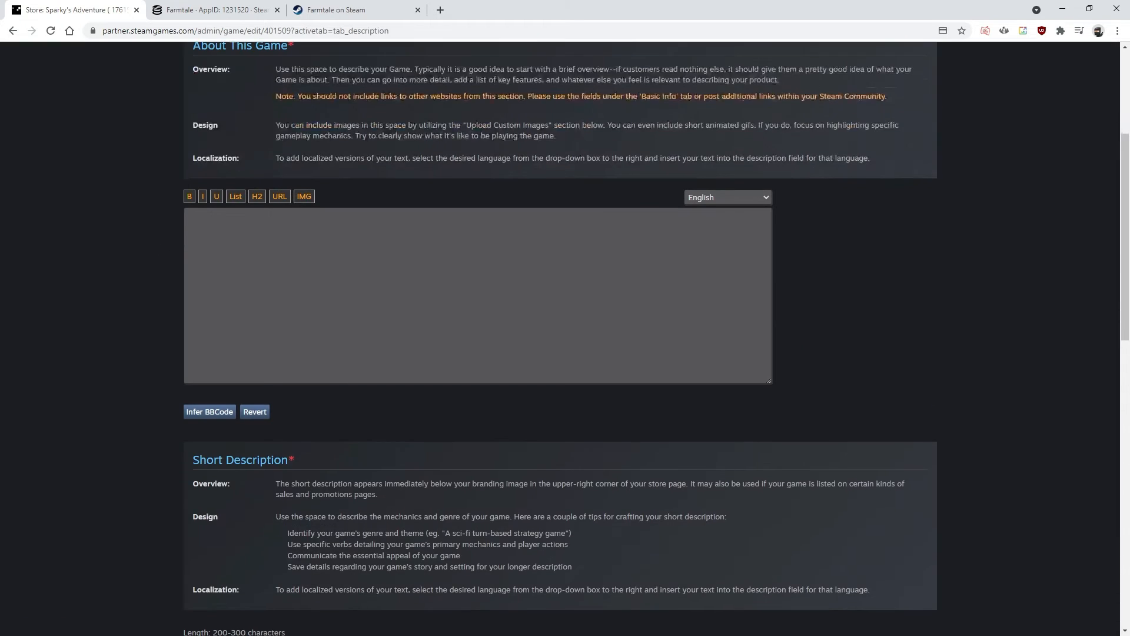
pyautogui.click(356, 5)
pyautogui.scroll(7, 379, 397)
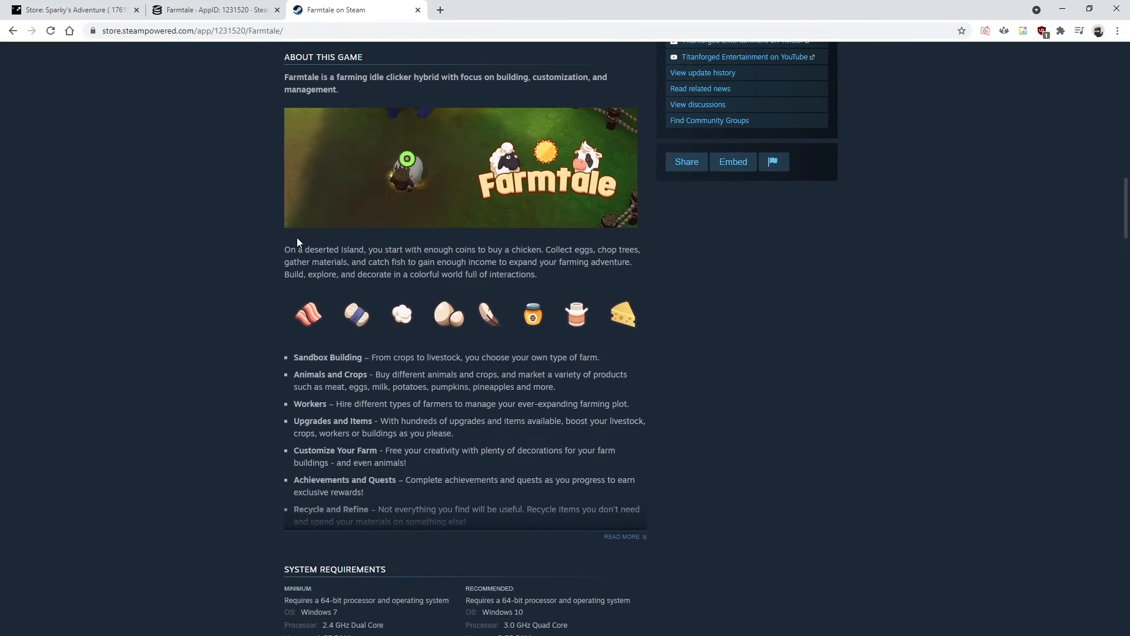
pyautogui.moveTo(297, 239); pyautogui.dragTo(591, 519)
pyautogui.click(592, 519)
pyautogui.click(170, 6)
pyautogui.click(94, 6)
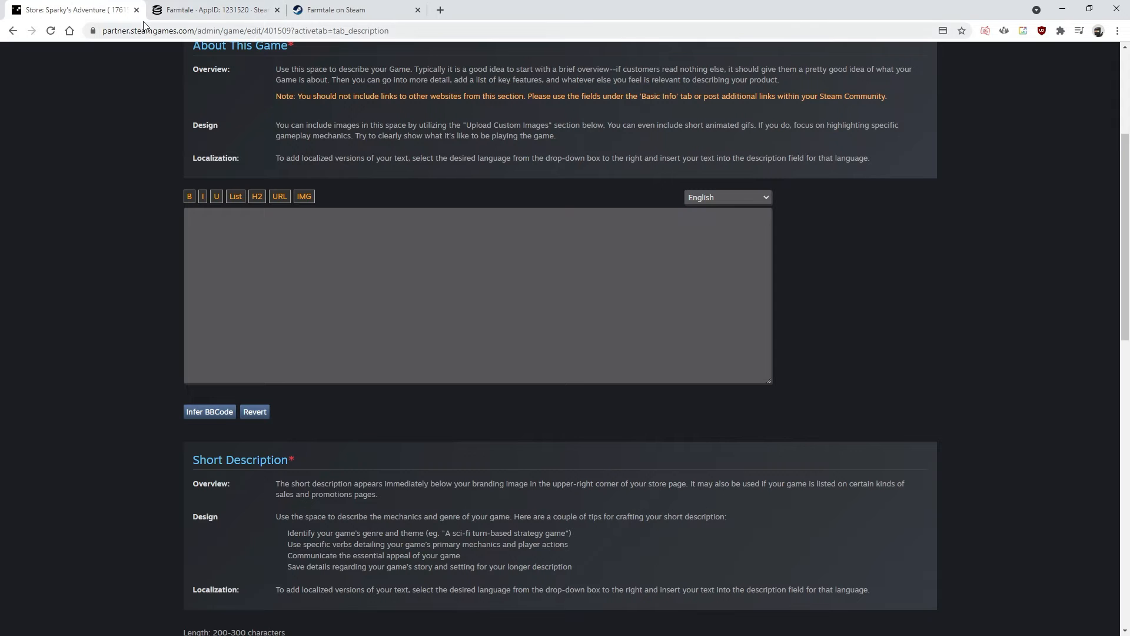
# Examine the Short Description field and compare it with the short description on Farmtale's store page
pyautogui.scroll(4, 352, 351)
pyautogui.scroll(-4, 352, 350)
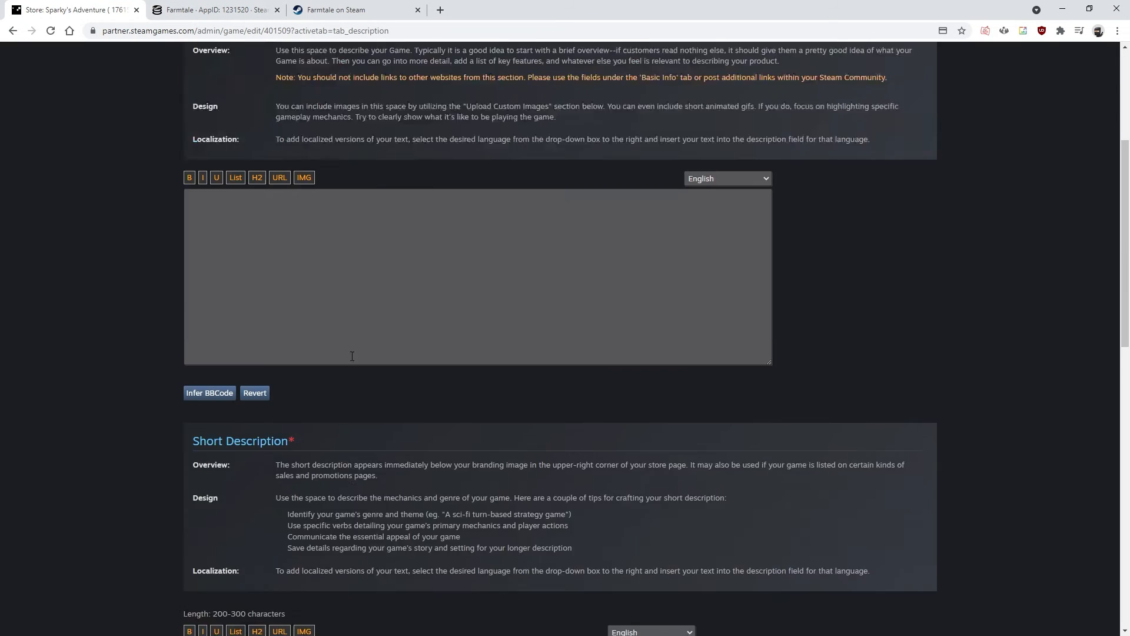
pyautogui.scroll(-4, 352, 356)
pyautogui.click(215, 446)
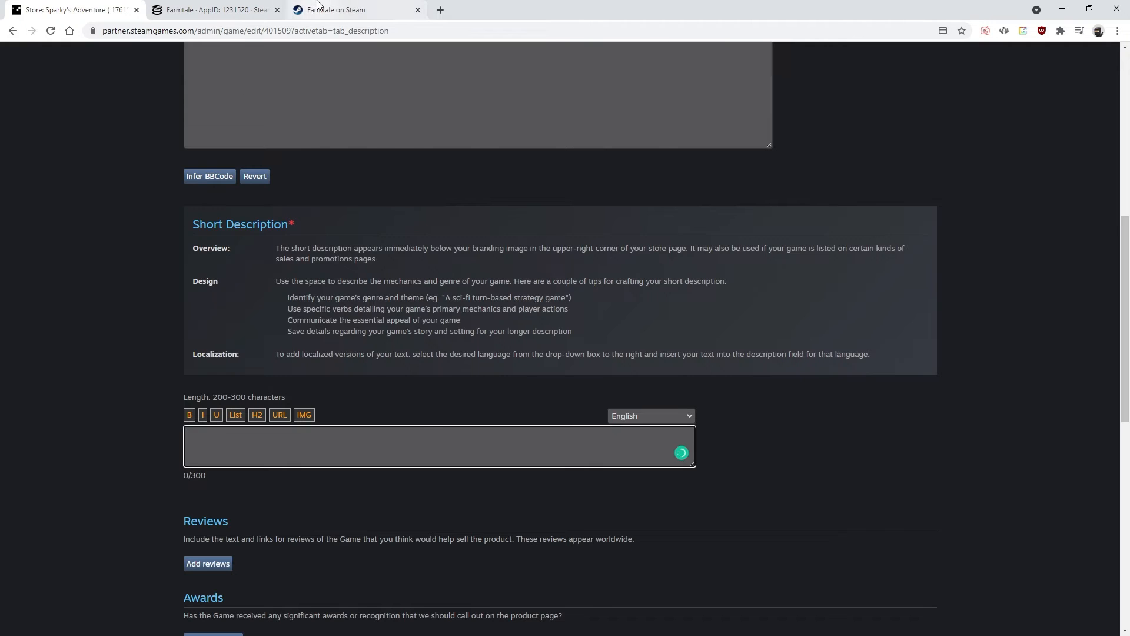
pyautogui.click(317, 5)
pyautogui.scroll(10, 719, 330)
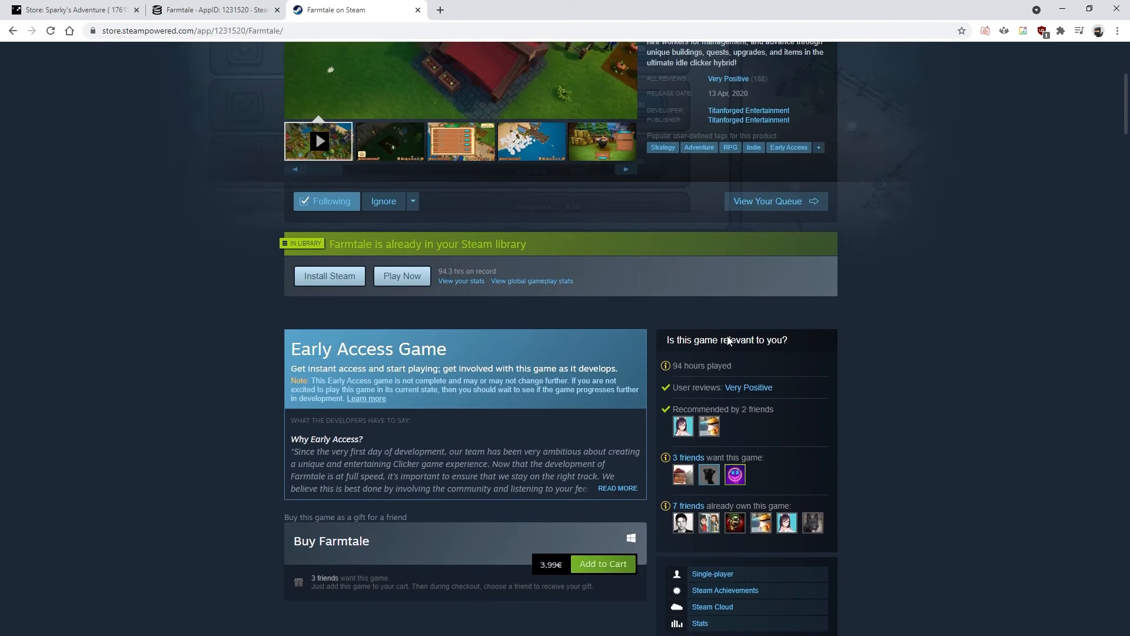
pyautogui.scroll(2, 729, 341)
pyautogui.moveTo(758, 179); pyautogui.dragTo(669, 130)
pyautogui.click(230, 8)
pyautogui.click(108, 8)
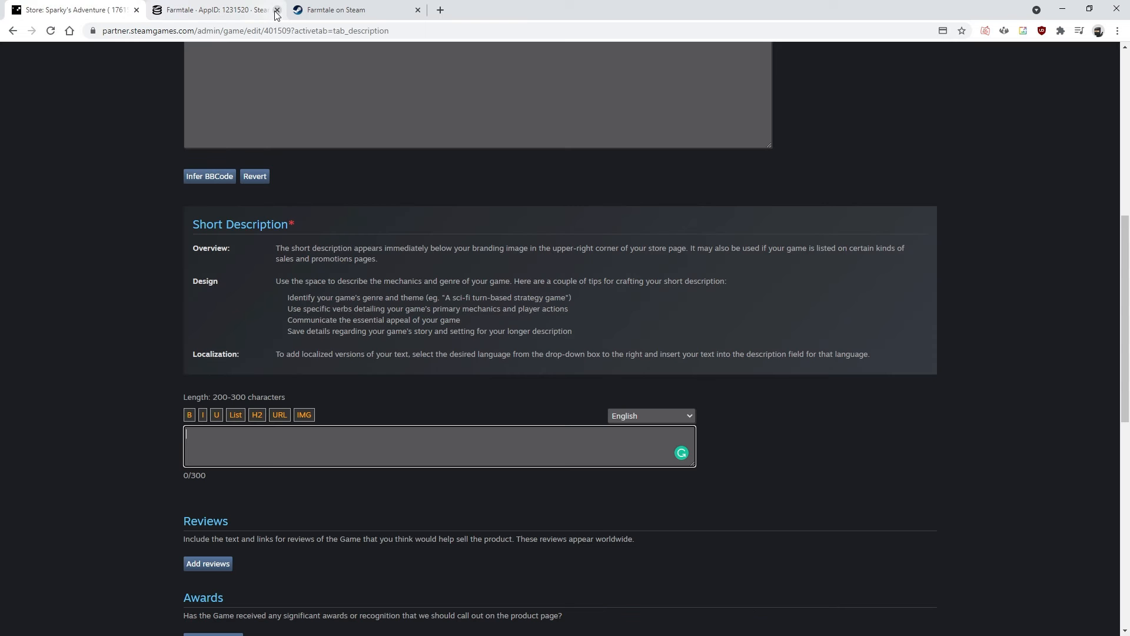
# Close the Farmtale AppID browser tab and review the Reviews, Awards, Special Announcement and Upload Custom Images sections
pyautogui.click(276, 11)
pyautogui.scroll(-3, 265, 278)
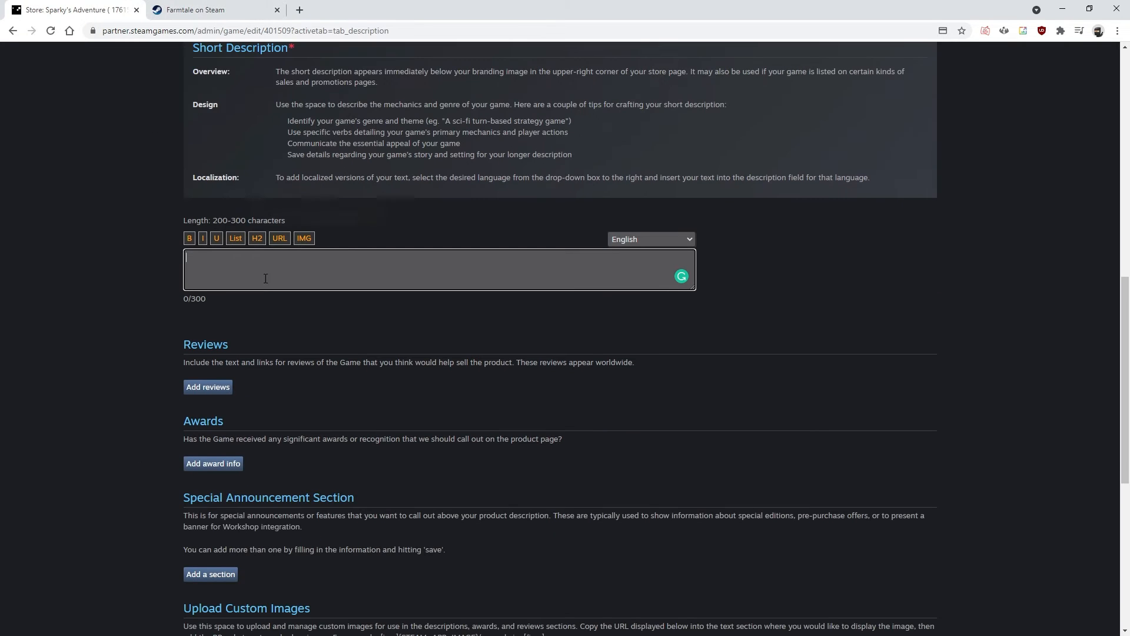
pyautogui.click(133, 322)
pyautogui.scroll(-3, 125, 326)
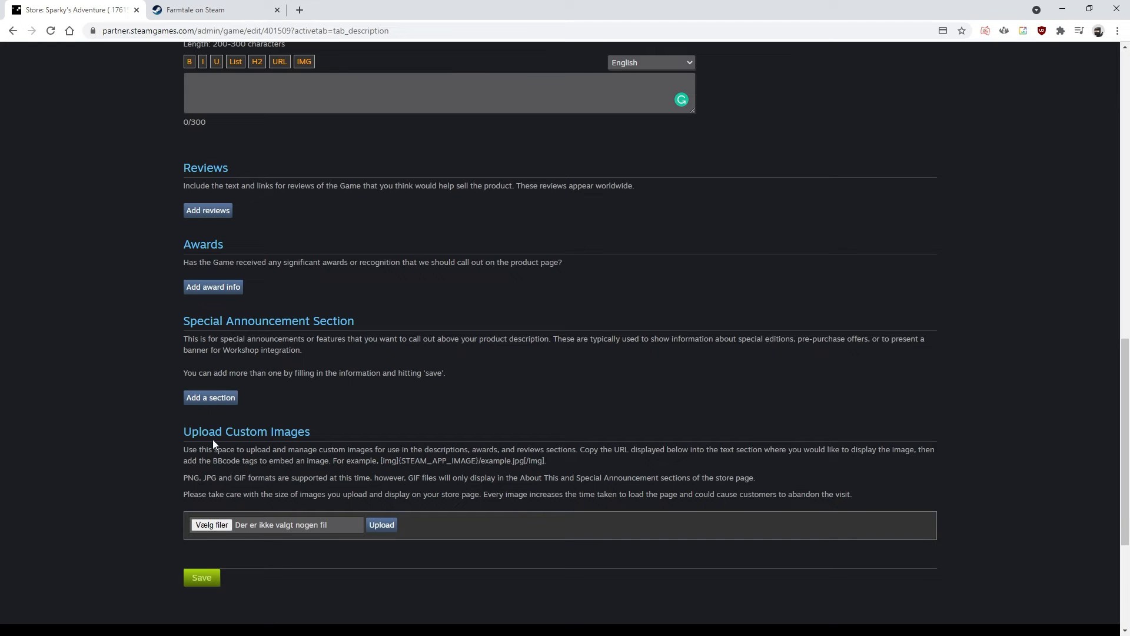
pyautogui.scroll(-3, 213, 439)
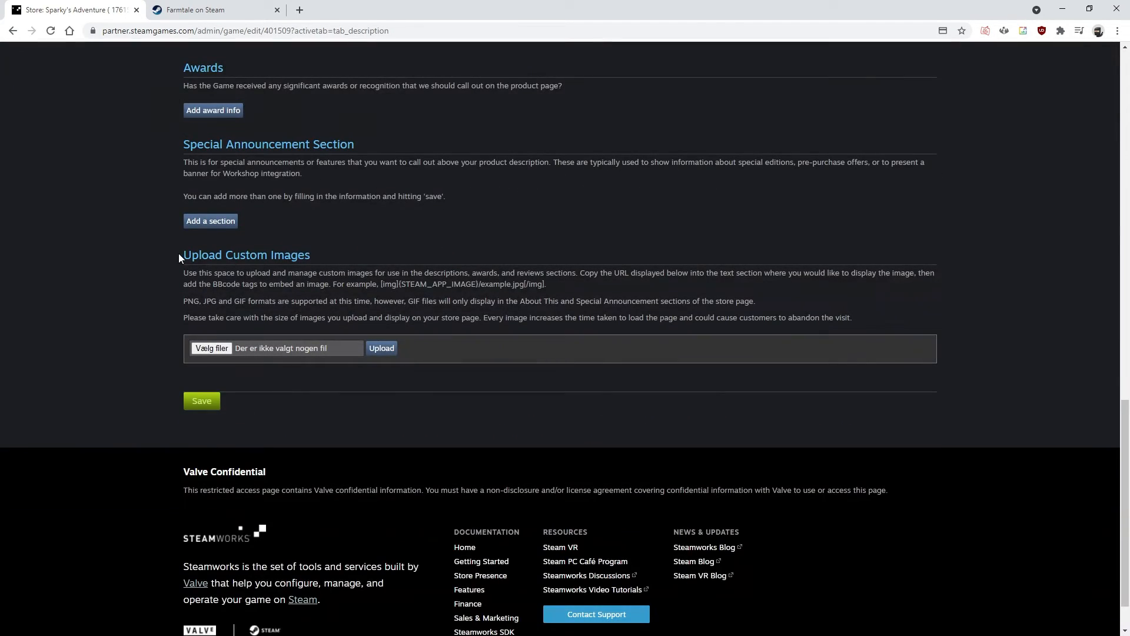
# Highlight the Upload Custom Images heading, then clear the highlight
pyautogui.moveTo(179, 254); pyautogui.dragTo(329, 251)
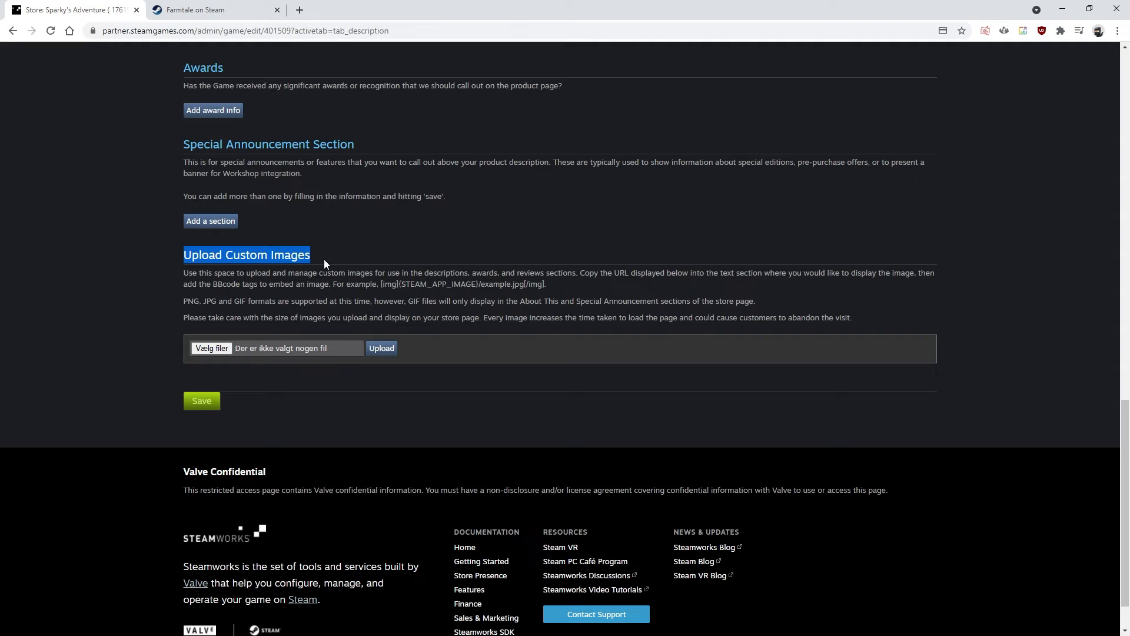
pyautogui.rightClick(284, 341)
pyautogui.click(158, 315)
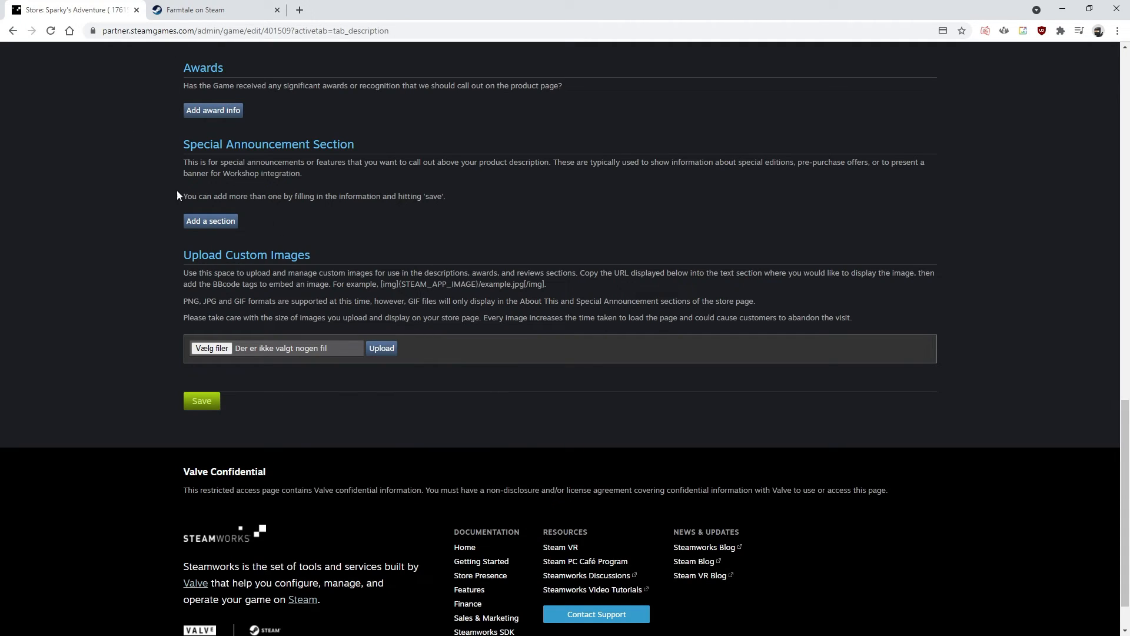
# Open the store page's Ratings section and examine the Brazil self-rating question and the ratings agencies below it
pyautogui.scroll(4, 391, 380)
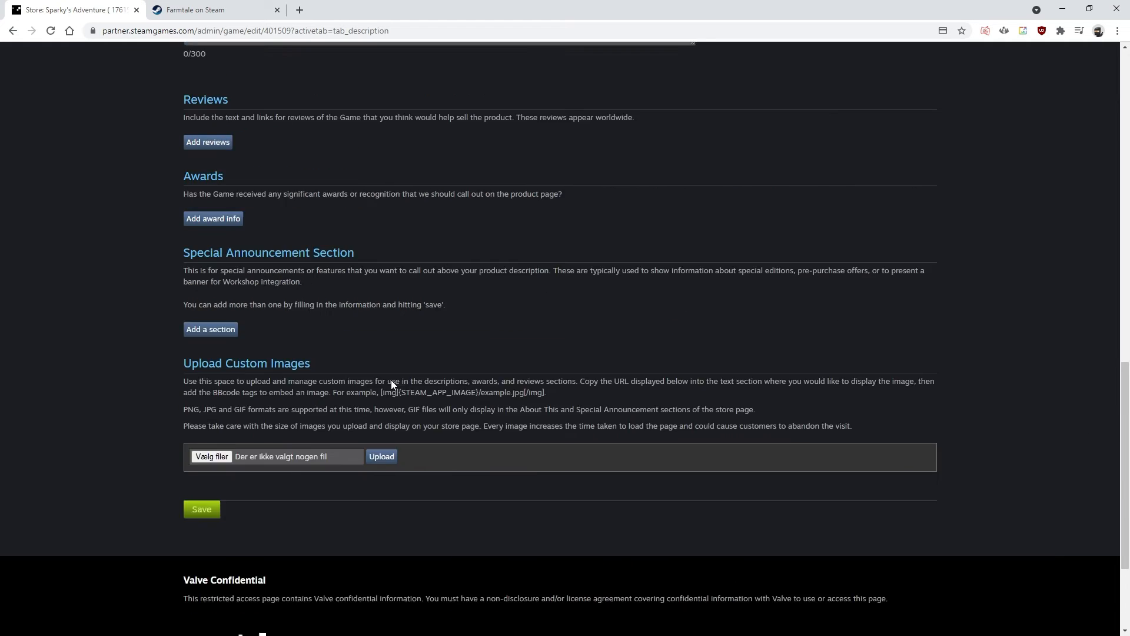
pyautogui.scroll(-2, 260, 474)
pyautogui.scroll(10, 359, 375)
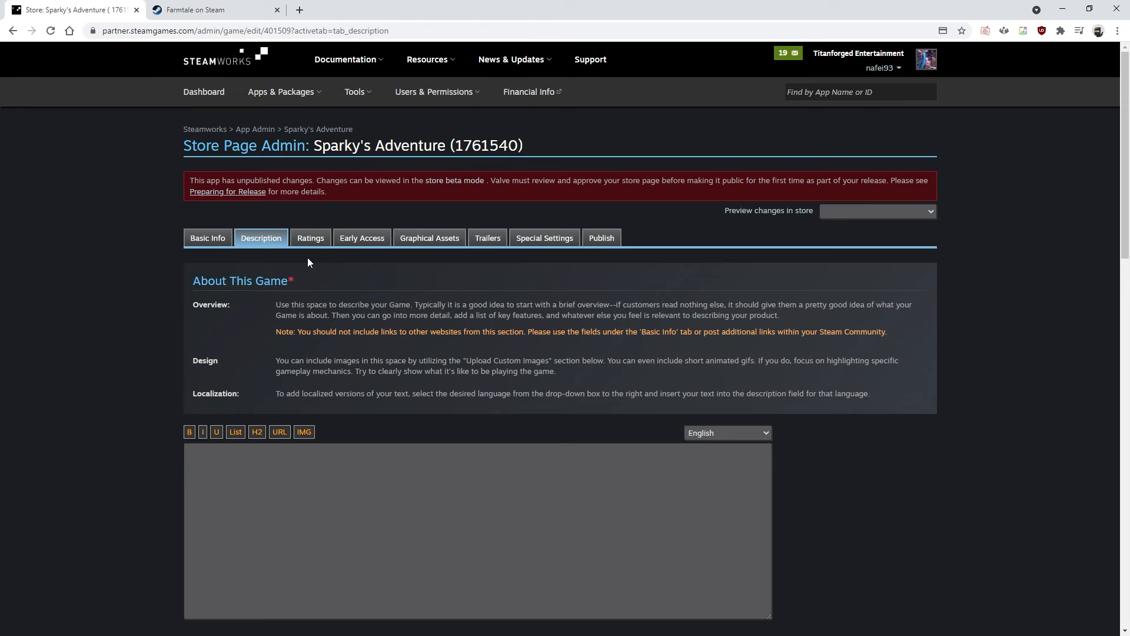
pyautogui.click(310, 238)
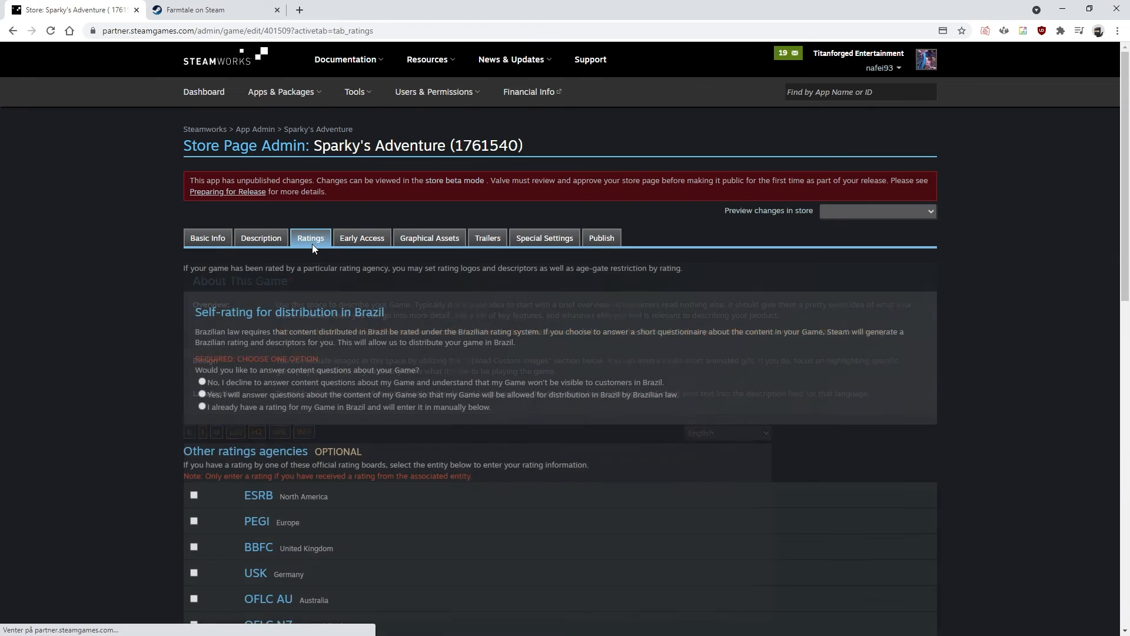
pyautogui.scroll(-5, 220, 274)
pyautogui.scroll(2, 275, 170)
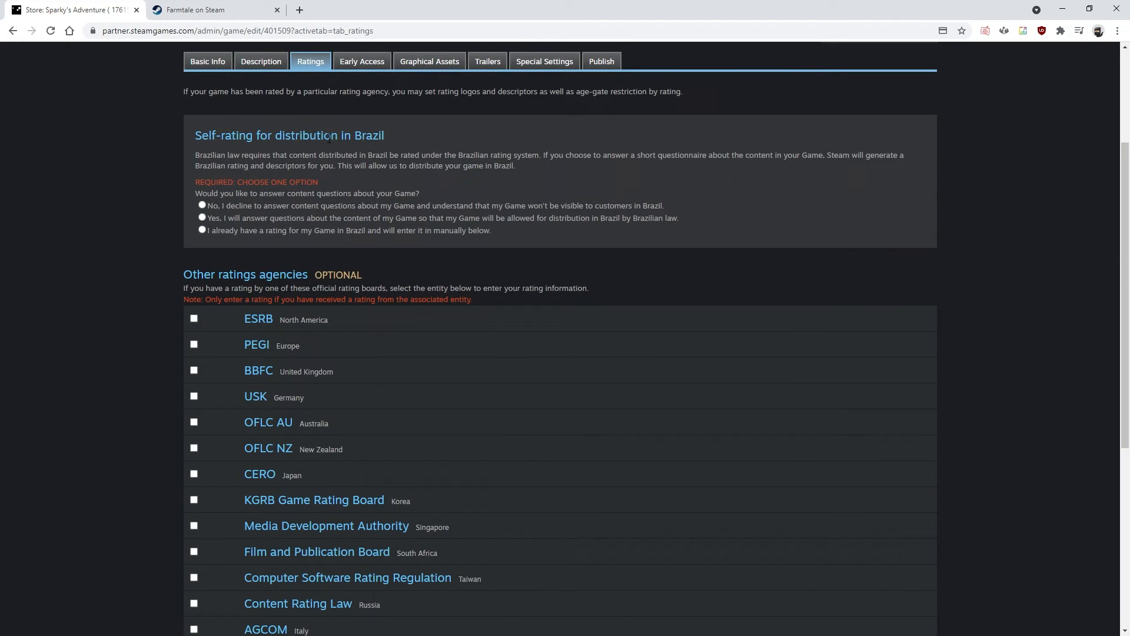
pyautogui.scroll(-1, 258, 218)
pyautogui.scroll(1, 250, 189)
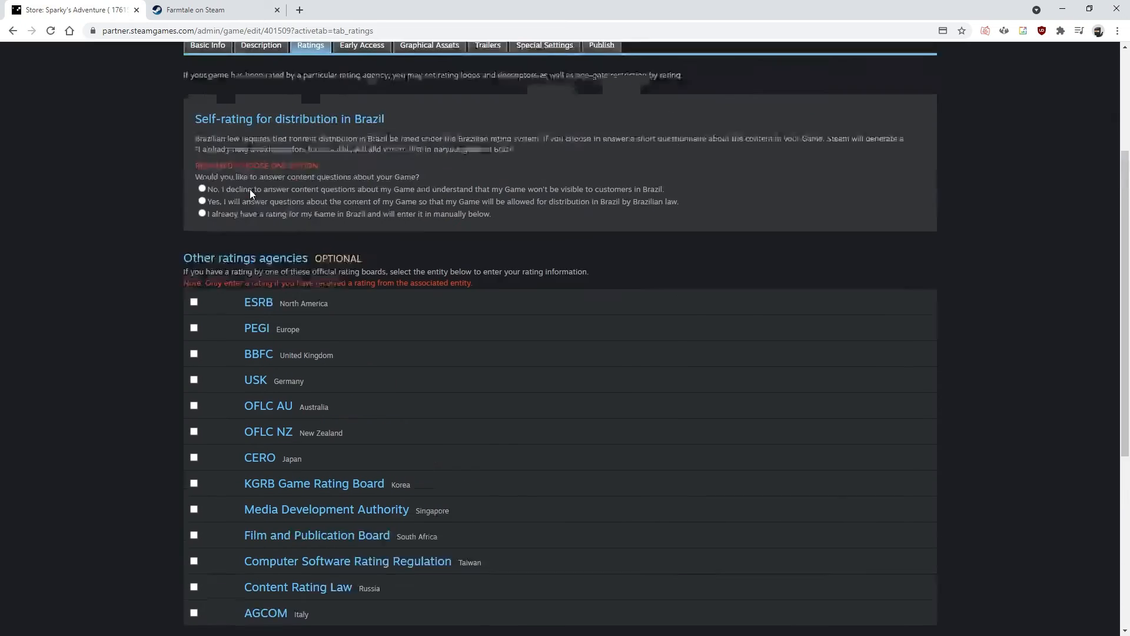
pyautogui.scroll(-1, 186, 205)
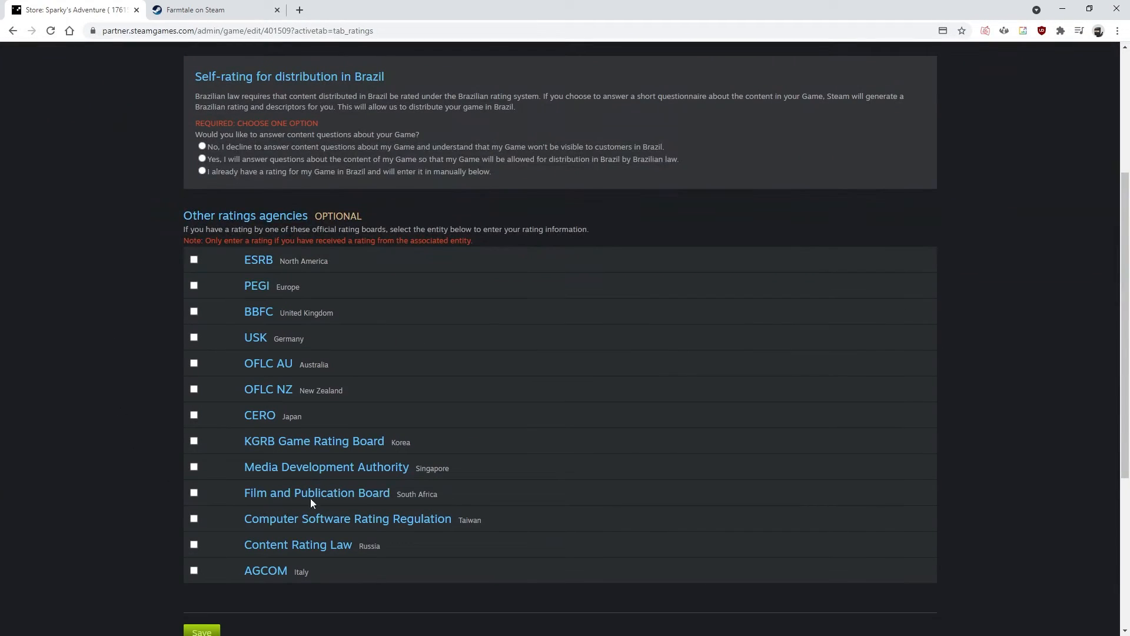
# Highlight the Other ratings agencies heading and the PEGI entry, then clear the highlight
pyautogui.moveTo(166, 219); pyautogui.dragTo(308, 216)
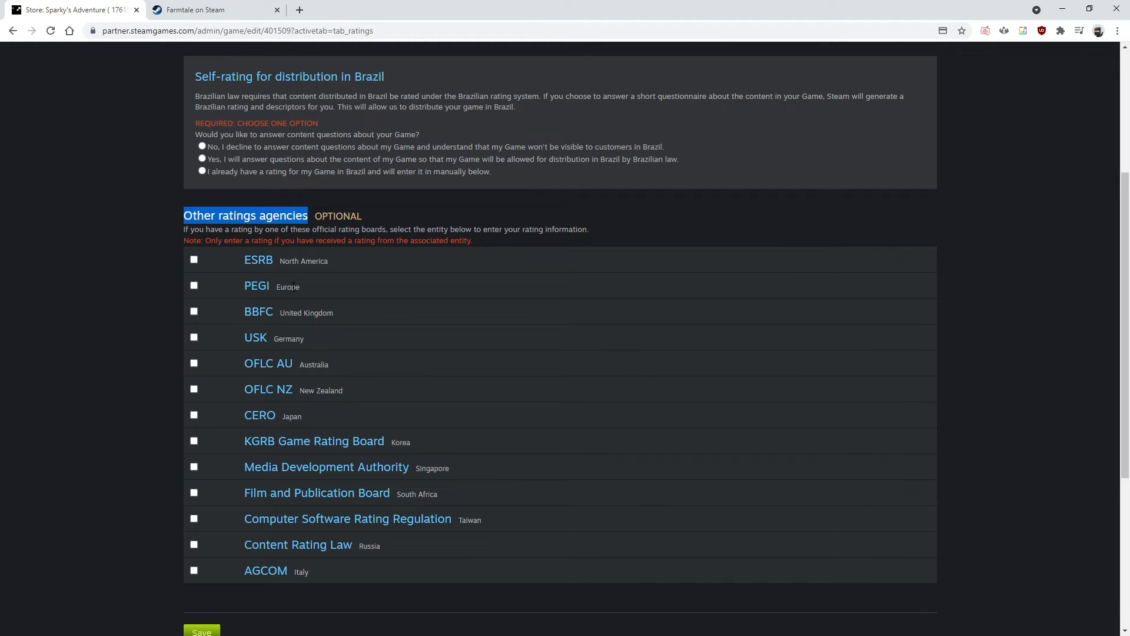
pyautogui.moveTo(293, 285); pyautogui.dragTo(223, 277)
pyautogui.click(139, 259)
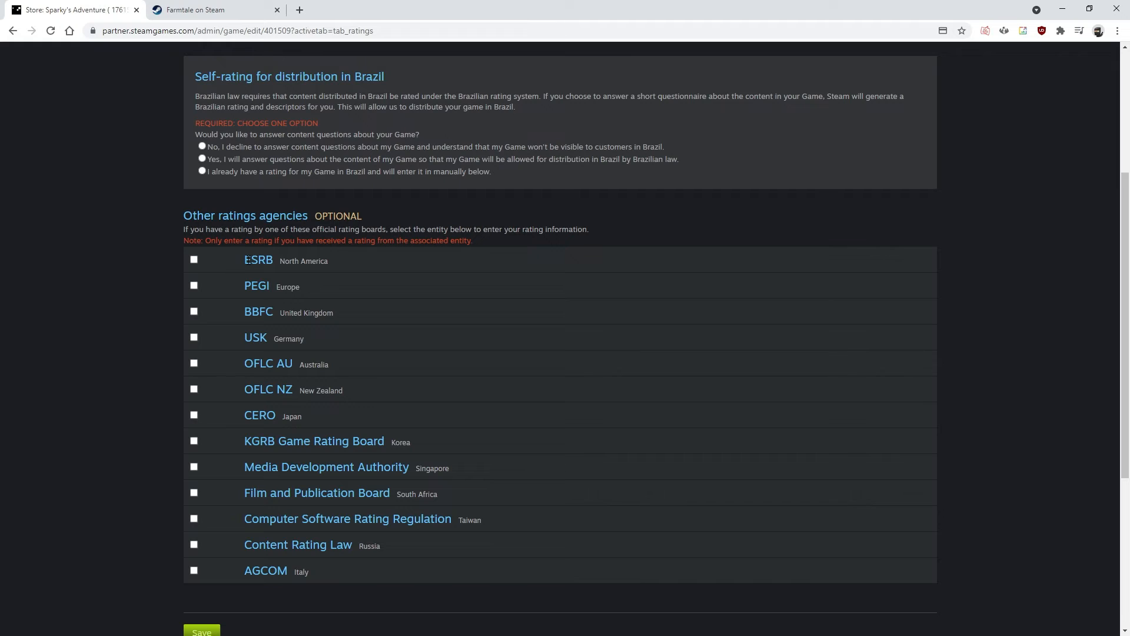
# Enable the PEGI rating to inspect its rating, descriptors and age-gate fields, then disable it again
pyautogui.click(194, 284)
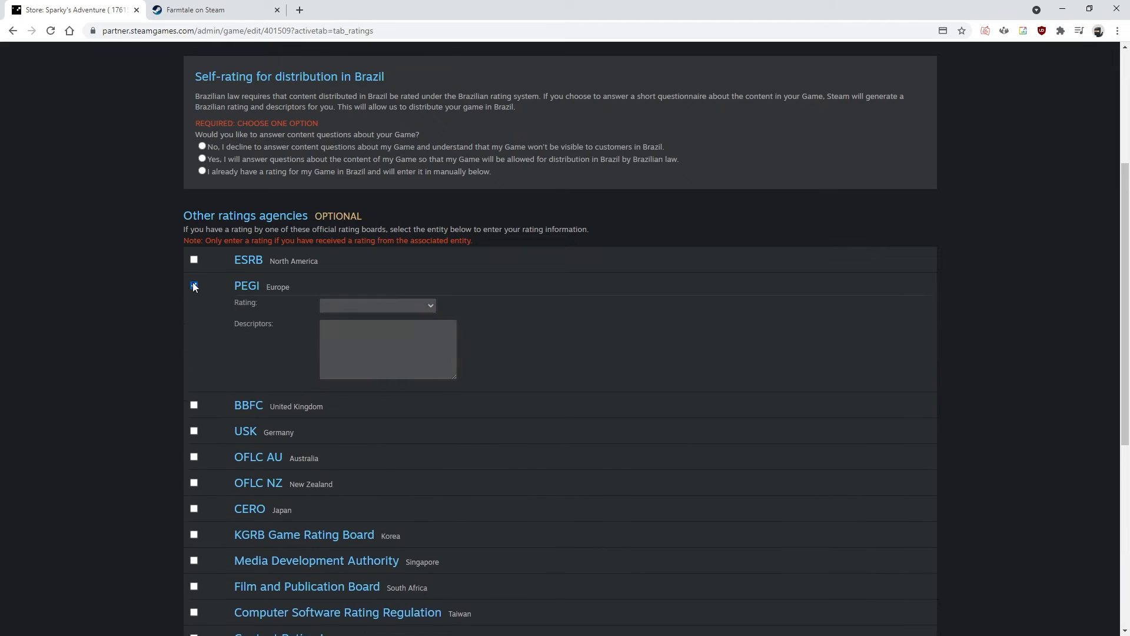
pyautogui.click(337, 306)
pyautogui.click(353, 317)
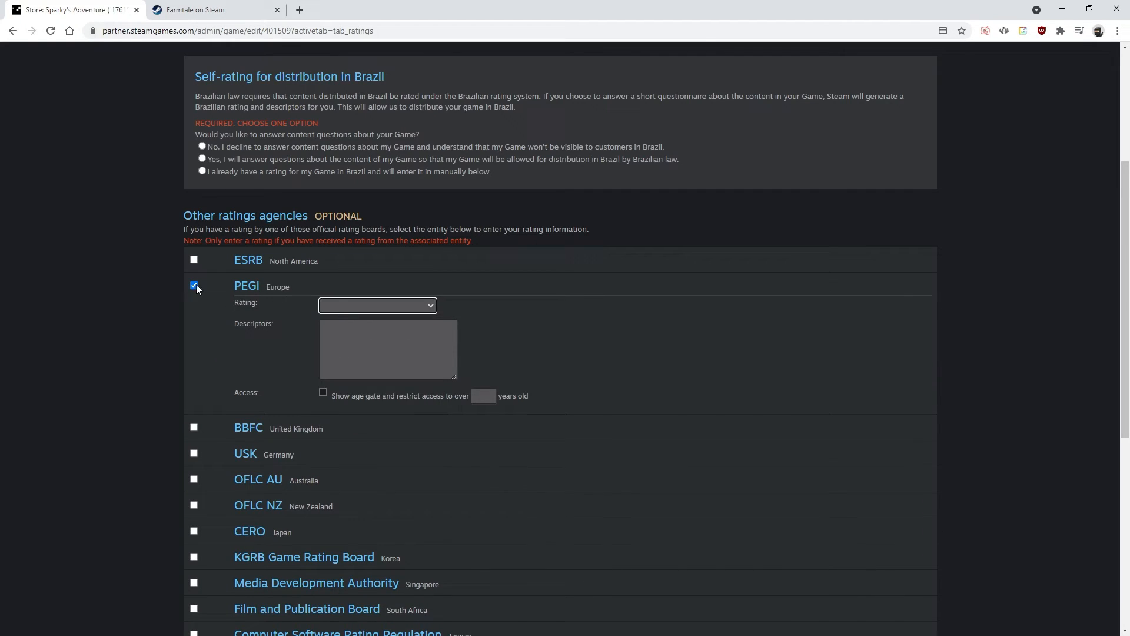
pyautogui.click(196, 285)
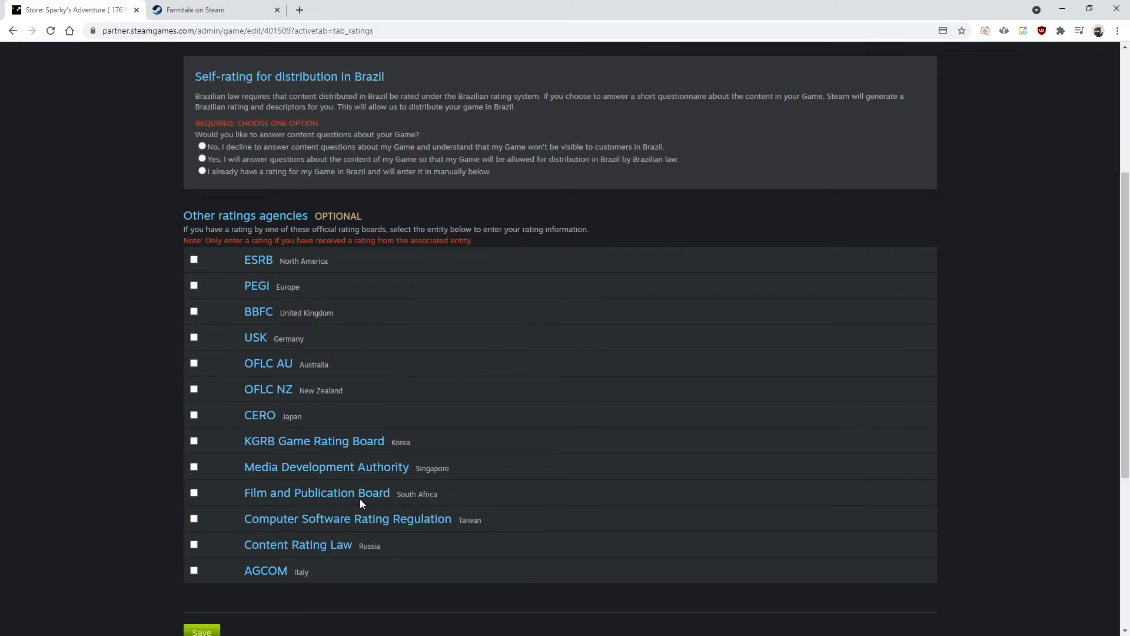
# Review the whole Ratings section again, from the required Brazil options to the optional agencies list
pyautogui.scroll(-2, 361, 502)
pyautogui.scroll(6, 356, 418)
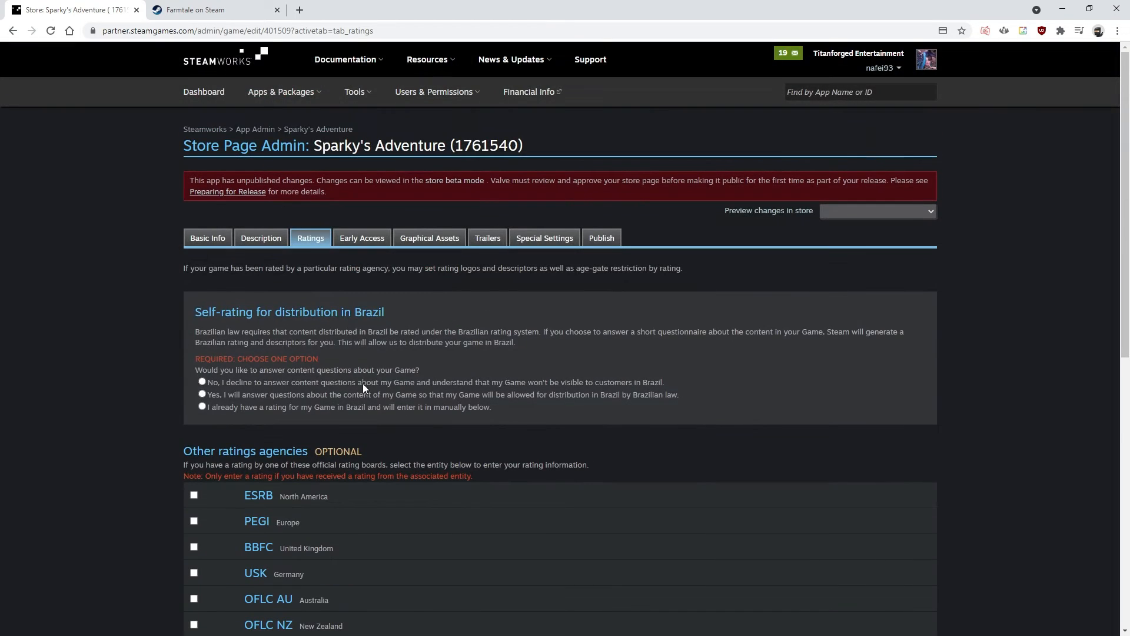
pyautogui.scroll(-4, 336, 393)
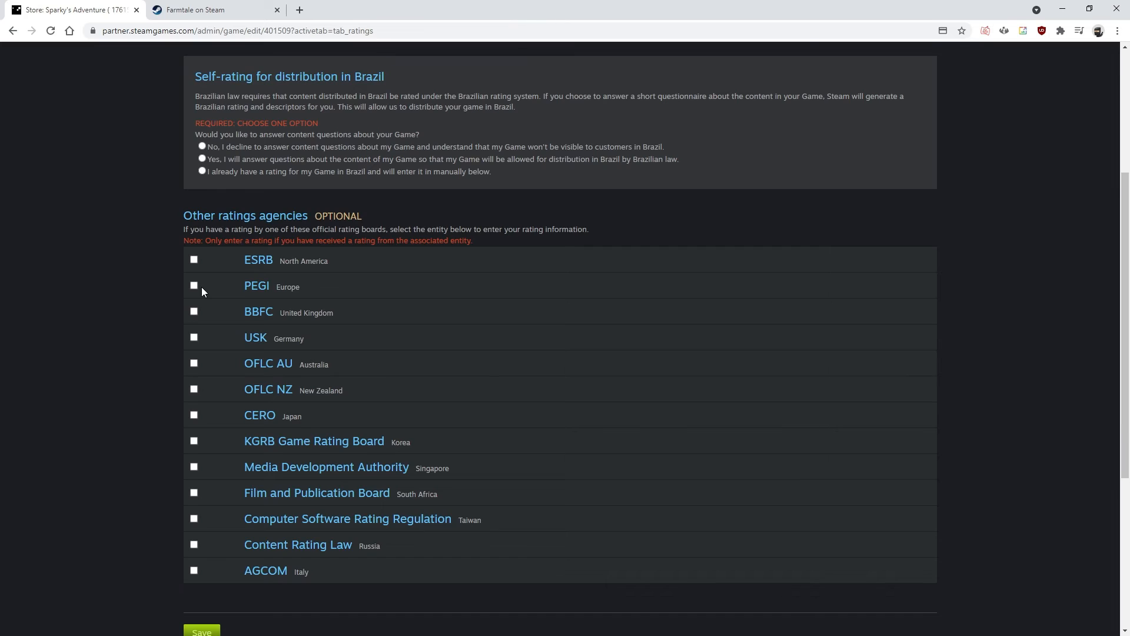
pyautogui.scroll(4, 206, 286)
pyautogui.scroll(-4, 246, 327)
pyautogui.scroll(4, 404, 309)
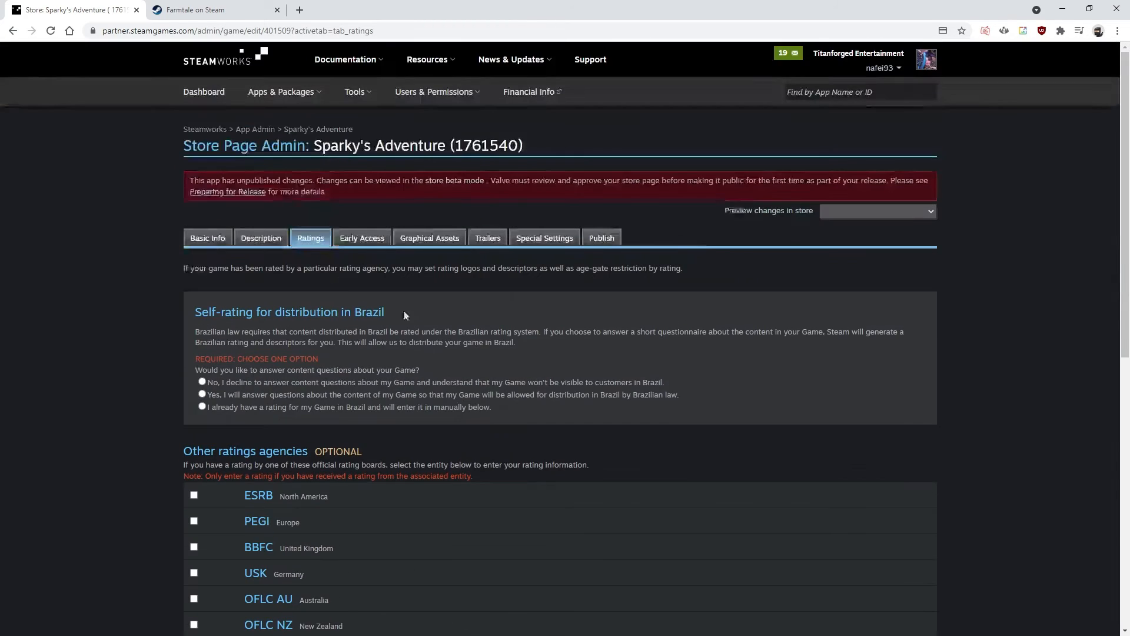
pyautogui.scroll(-6, 292, 284)
pyautogui.scroll(6, 317, 181)
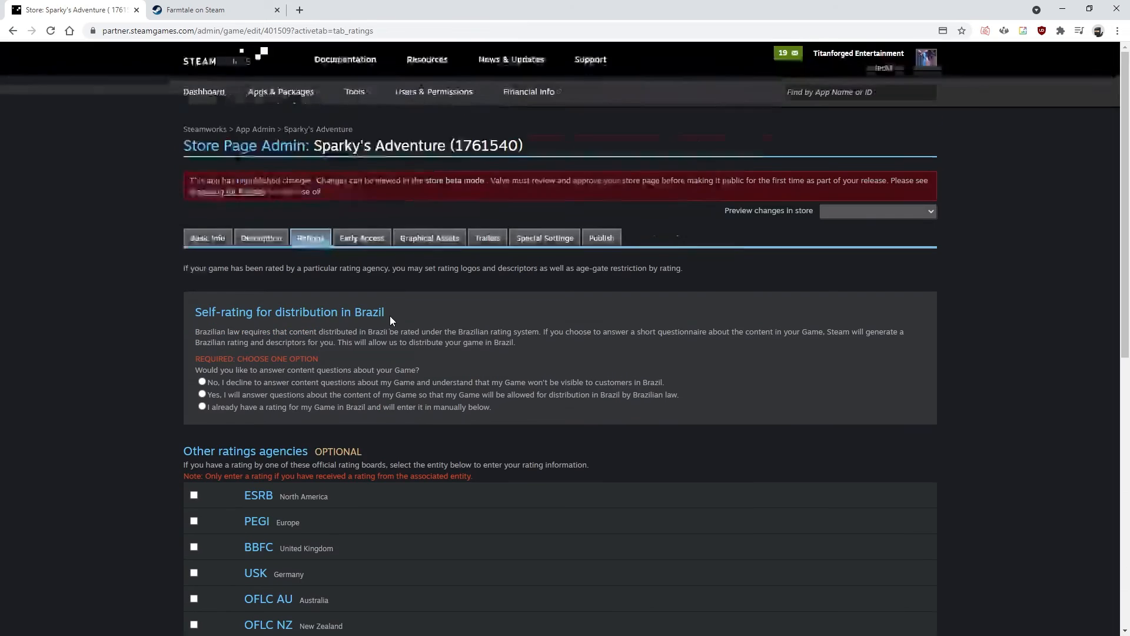
# Open the Early Access section, then expand and read the developers' full Early Access answers on Farmtale's store page
pyautogui.click(365, 240)
pyautogui.scroll(-2, 365, 240)
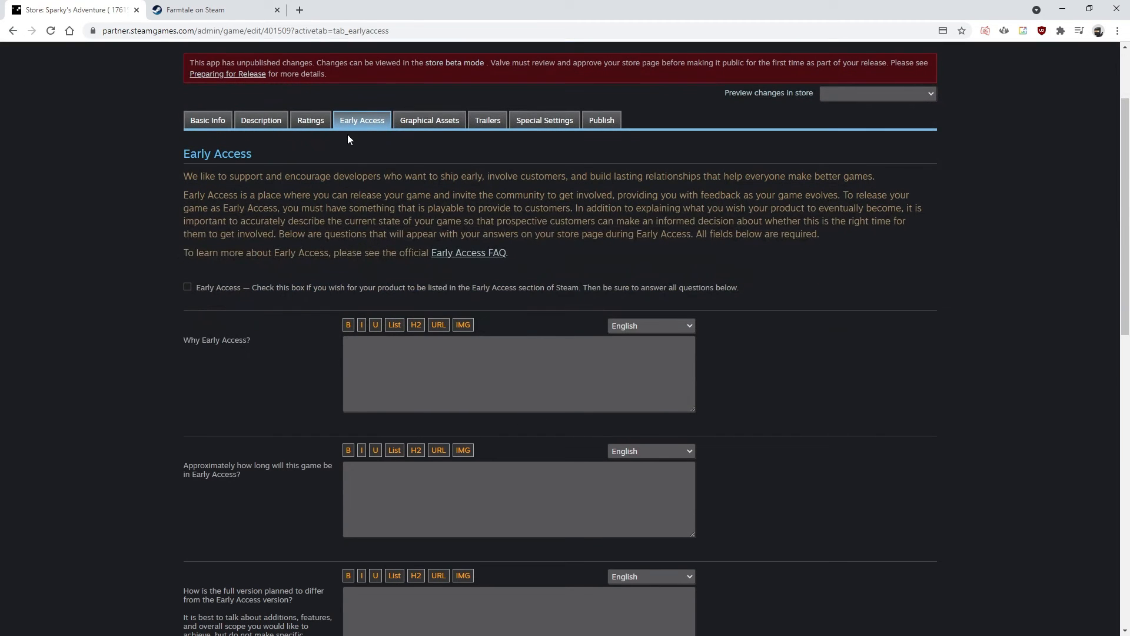
pyautogui.click(217, 10)
pyautogui.scroll(4, 363, 333)
pyautogui.scroll(-9, 363, 333)
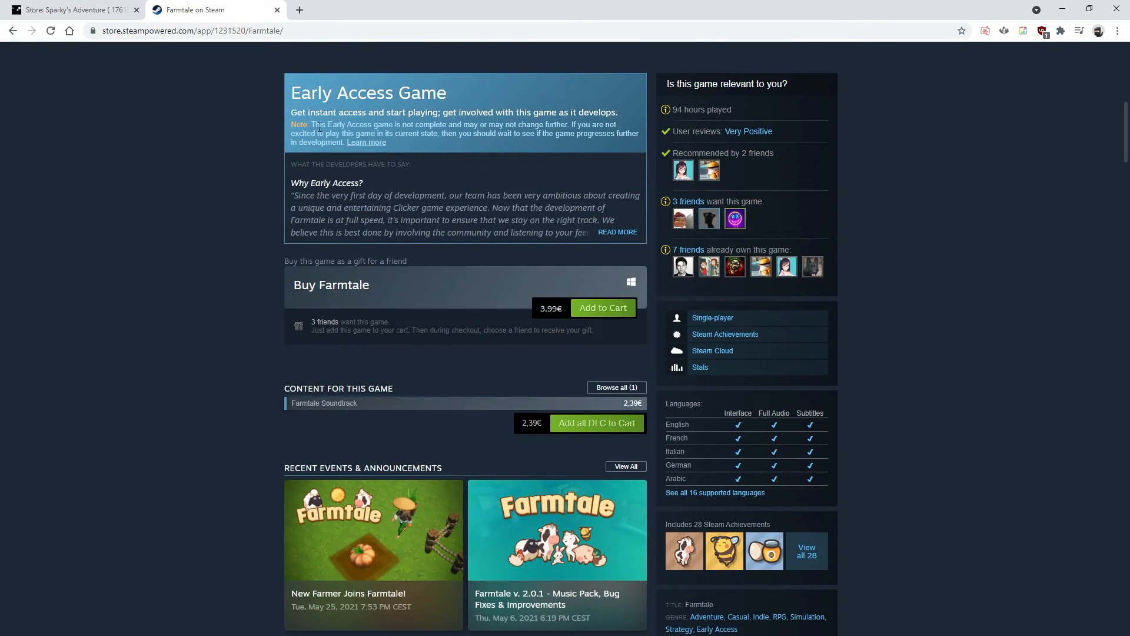
pyautogui.click(618, 232)
pyautogui.scroll(-6, 518, 294)
pyautogui.scroll(6, 520, 234)
pyautogui.moveTo(361, 149); pyautogui.dragTo(464, 562)
pyautogui.click(434, 263)
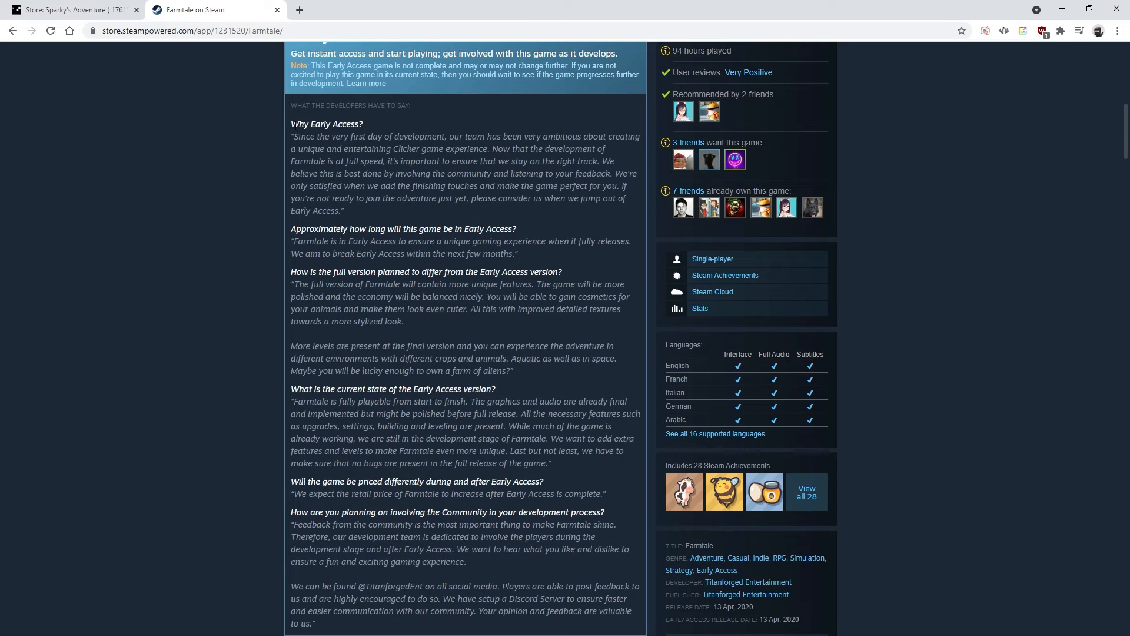
# Examine the Why Early Access? field in Sparky's Adventure's form and compare it with Farmtale's published answer
pyautogui.click(98, 9)
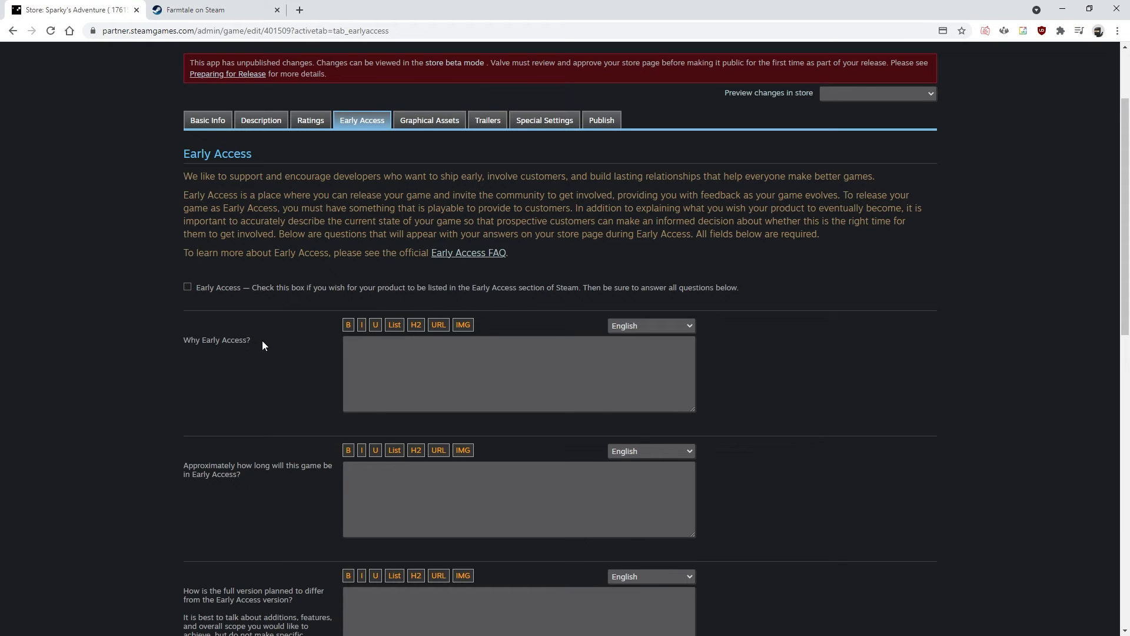
pyautogui.scroll(-3, 212, 347)
pyautogui.click(416, 187)
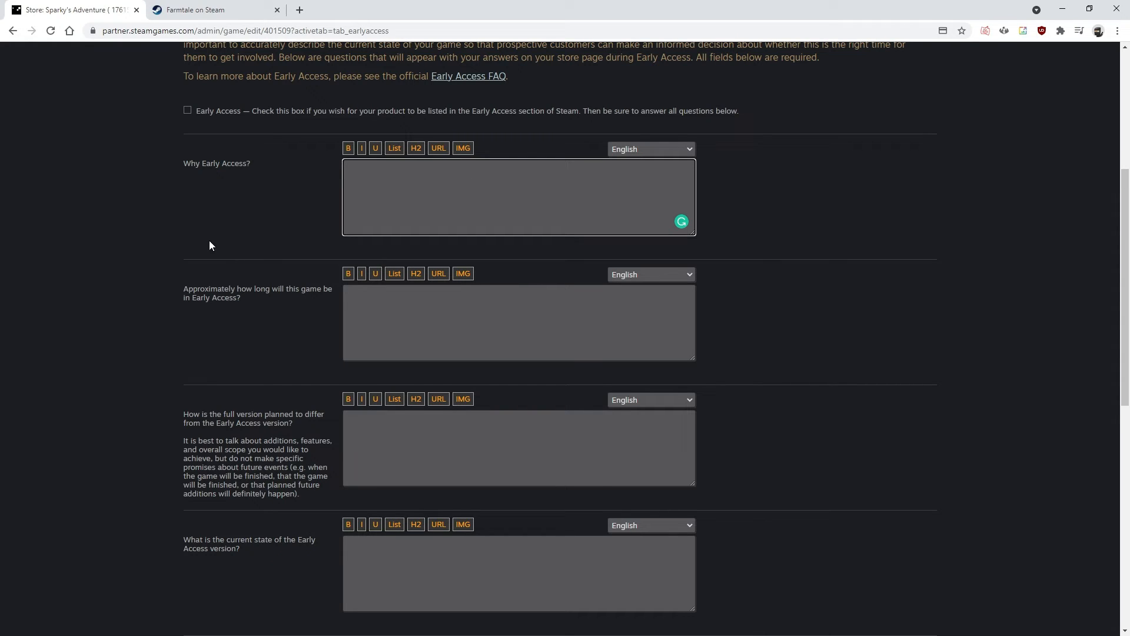
pyautogui.moveTo(251, 164)
pyautogui.mouseDown()
pyautogui.moveTo(222, 163)
pyautogui.moveTo(252, 164)
pyautogui.mouseUp()
pyautogui.tripleClick(183, 164)
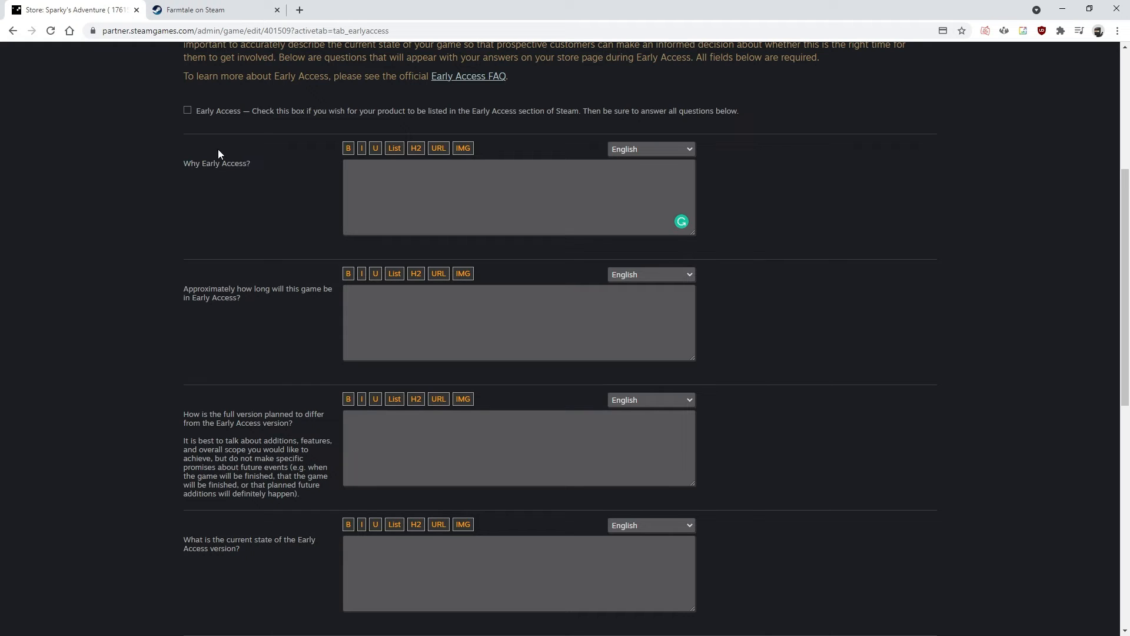
pyautogui.click(199, 6)
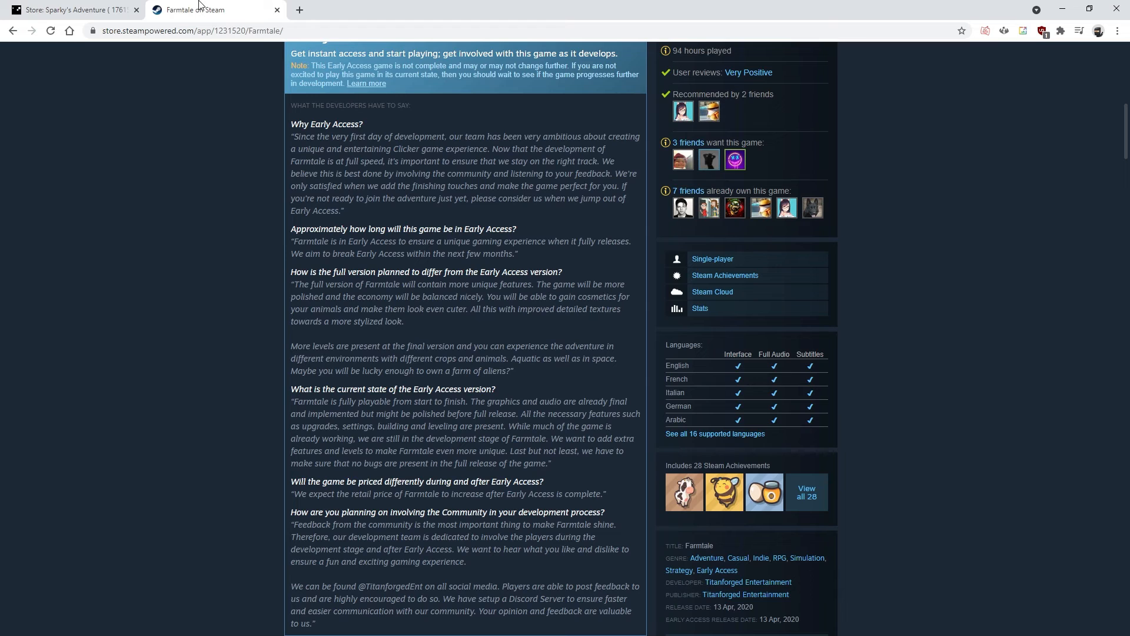
pyautogui.click(70, 10)
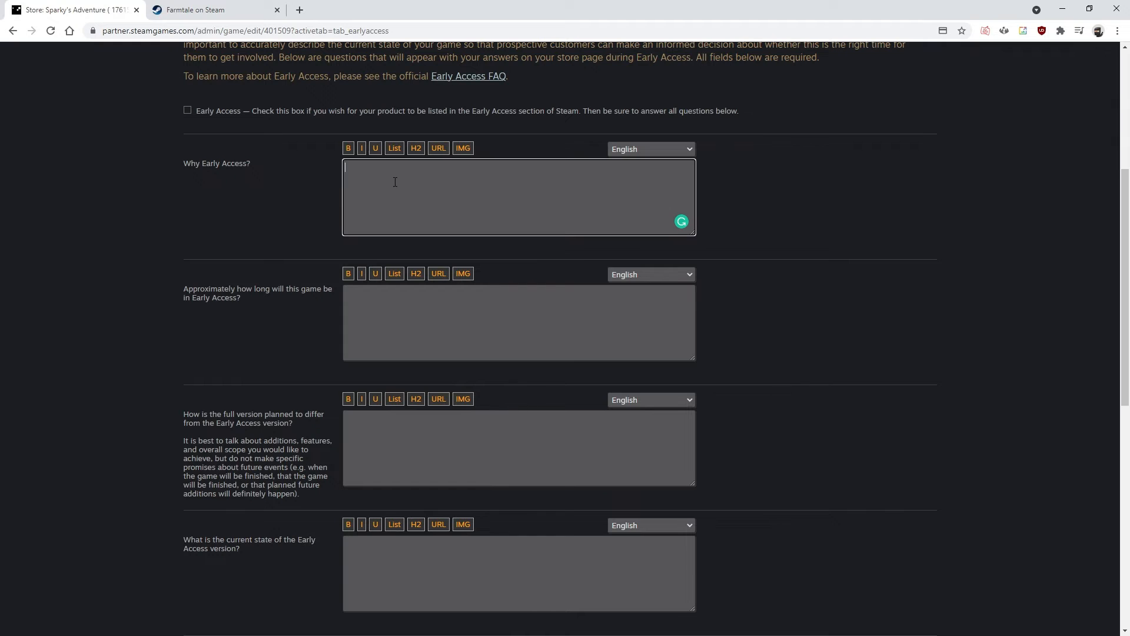
# Review the remaining Early Access questions, highlight Why Early Access?, and revisit the Early Access Game block on Farmtale's store page
pyautogui.scroll(-2, 252, 274)
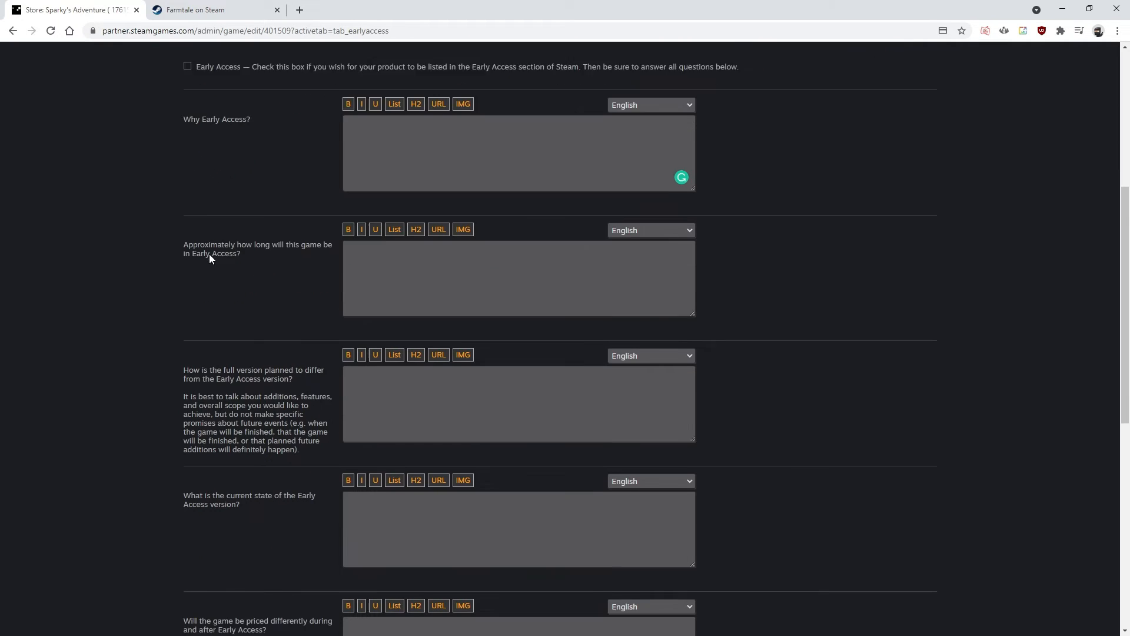
pyautogui.scroll(1, 235, 211)
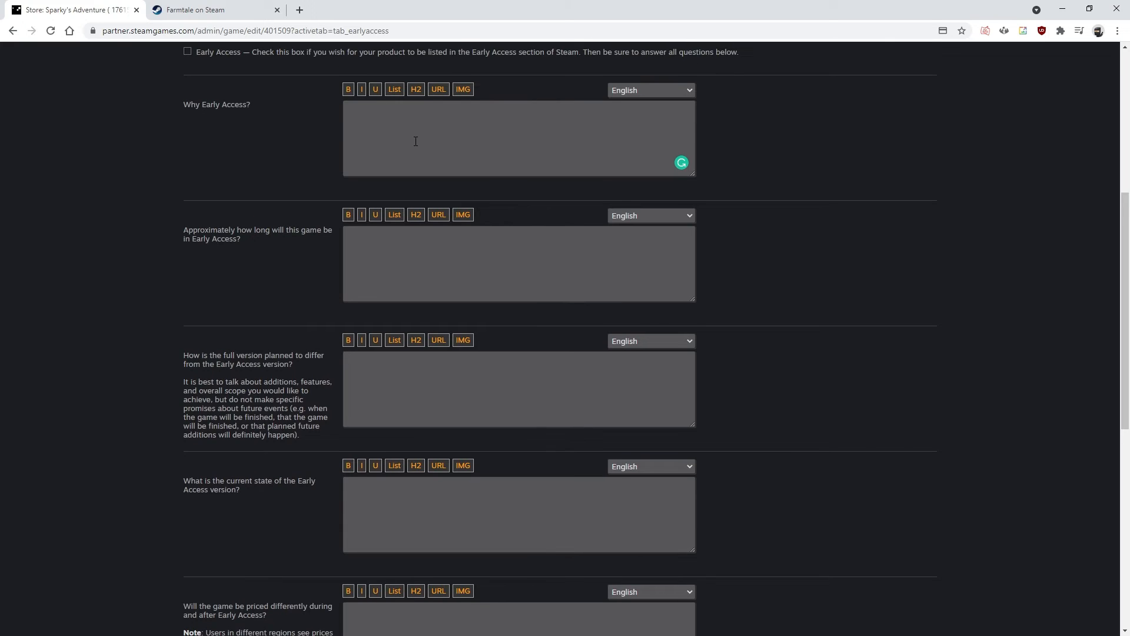
pyautogui.moveTo(252, 107); pyautogui.dragTo(192, 106)
pyautogui.click(269, 113)
pyautogui.click(198, 4)
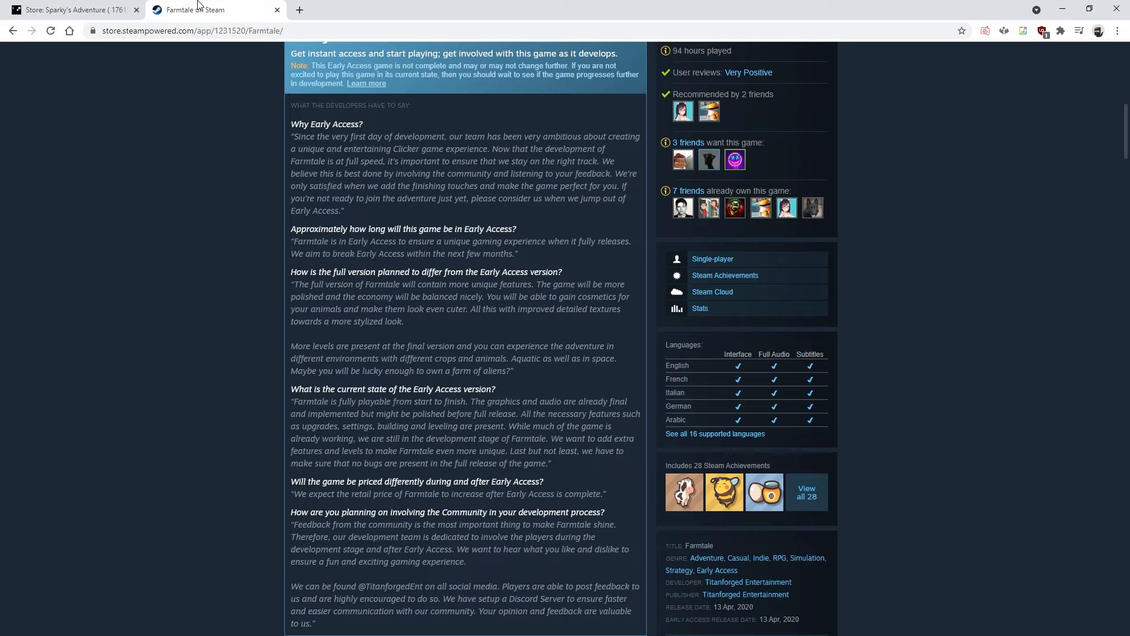
pyautogui.scroll(5, 167, 142)
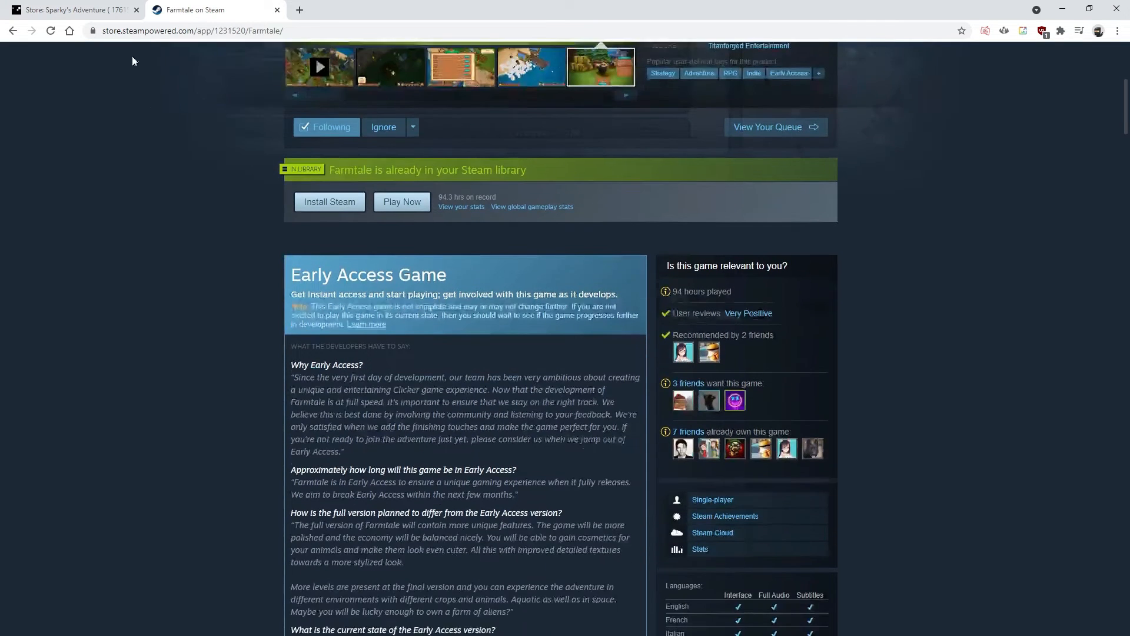
# Review the Early Access introduction and questionnaire in the Sparky's Adventure store page admin
pyautogui.click(100, 7)
pyautogui.scroll(2, 252, 186)
pyautogui.scroll(3, 238, 185)
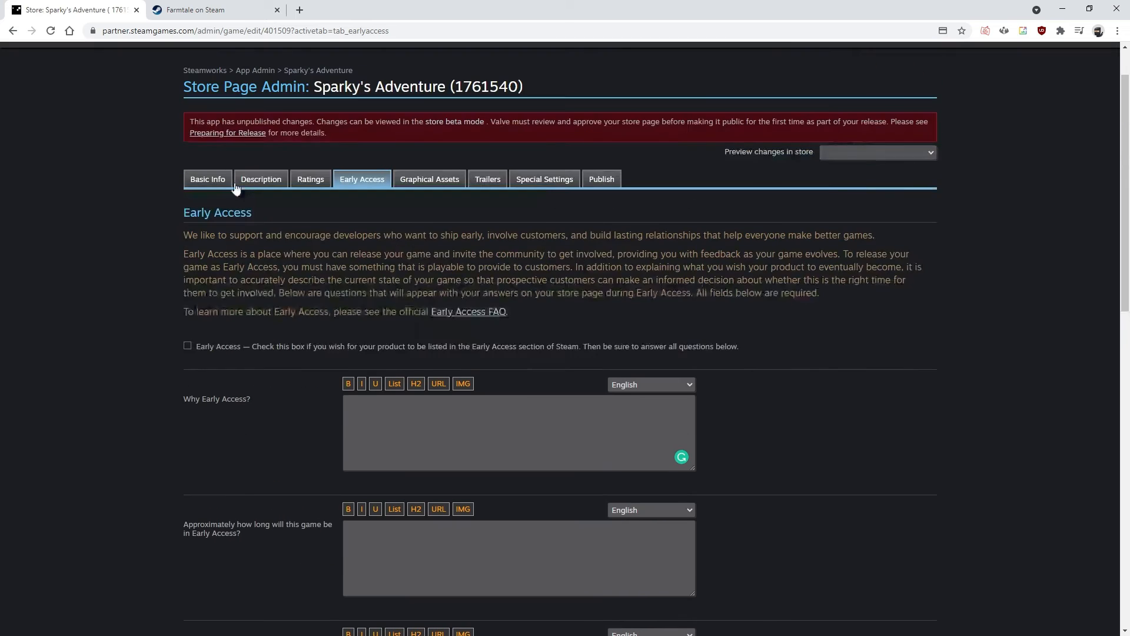
pyautogui.moveTo(174, 233); pyautogui.dragTo(711, 317)
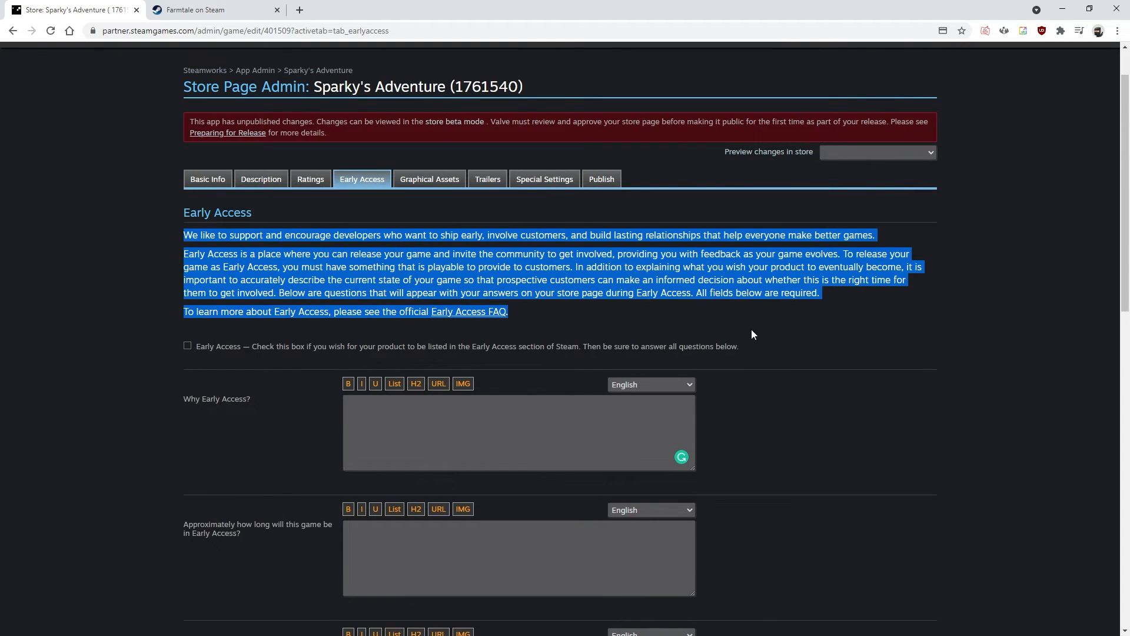
pyautogui.click(546, 346)
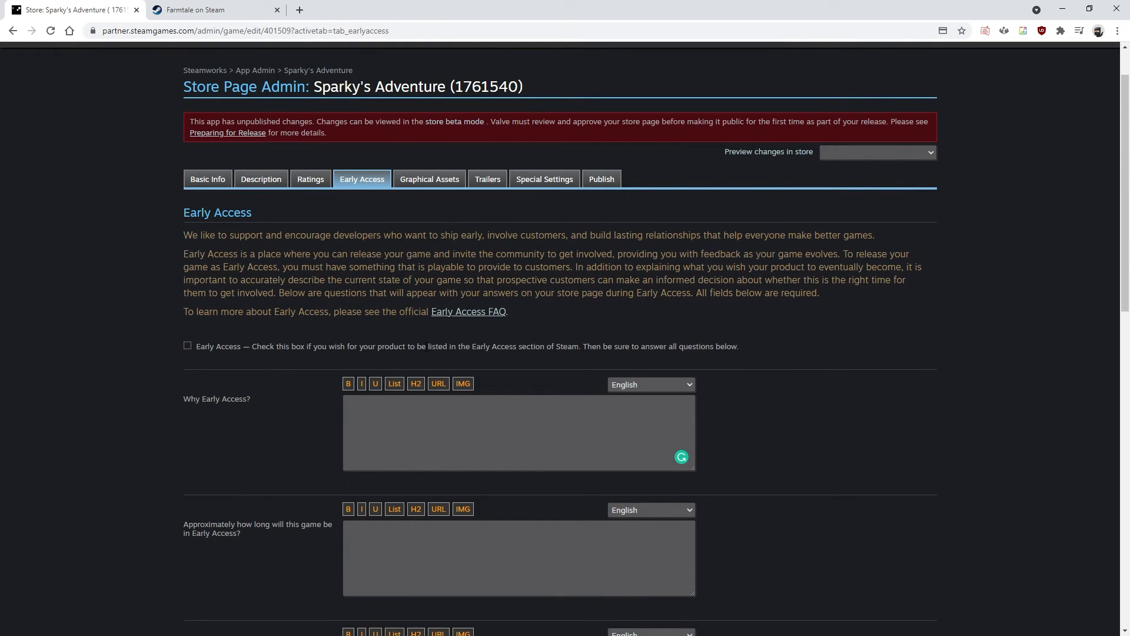
pyautogui.scroll(-4, 259, 336)
pyautogui.moveTo(187, 172); pyautogui.dragTo(228, 163)
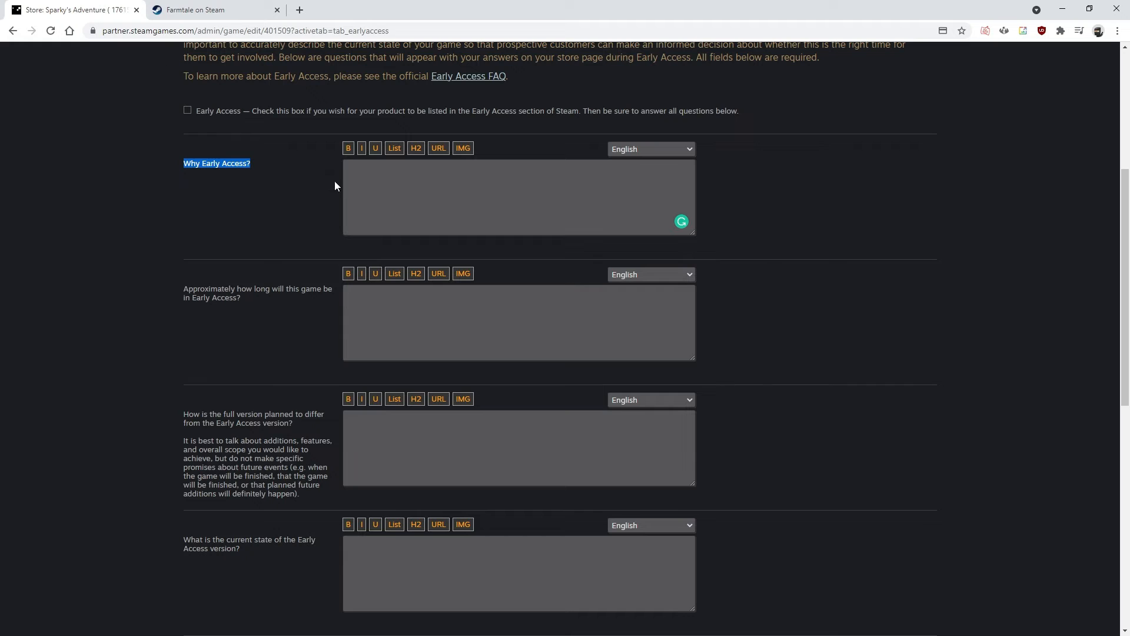
pyautogui.click(293, 171)
pyautogui.scroll(-10, 333, 180)
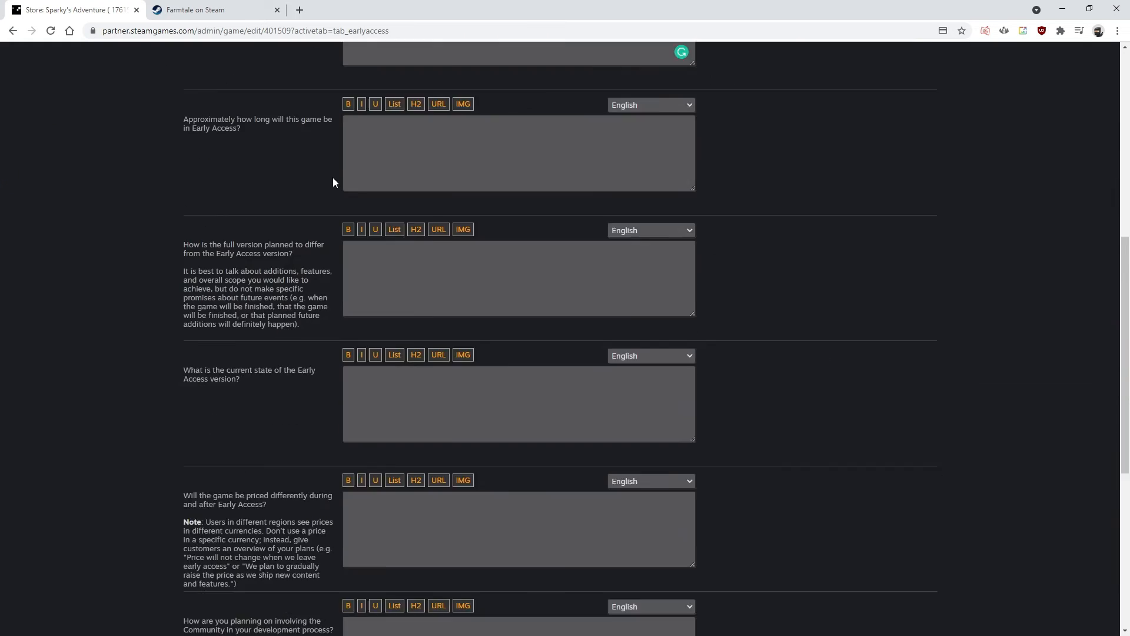
pyautogui.scroll(10, 399, 126)
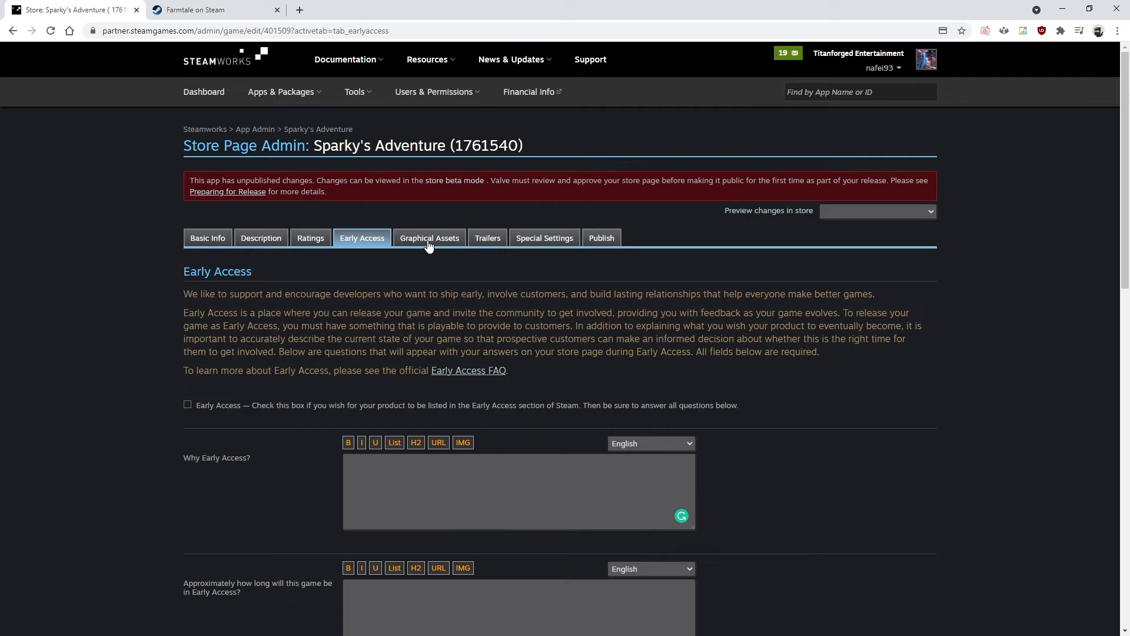
# Open the store page's Graphical Assets section and examine the design, usage and size requirements of each store capsule and the page background
pyautogui.click(421, 241)
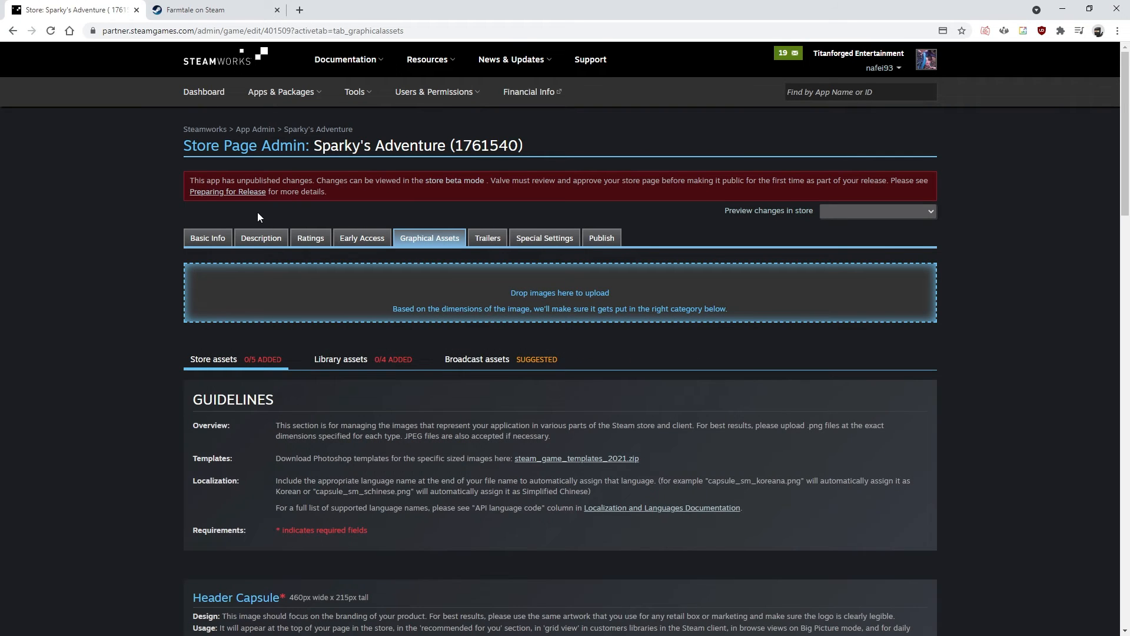
pyautogui.scroll(-5, 295, 212)
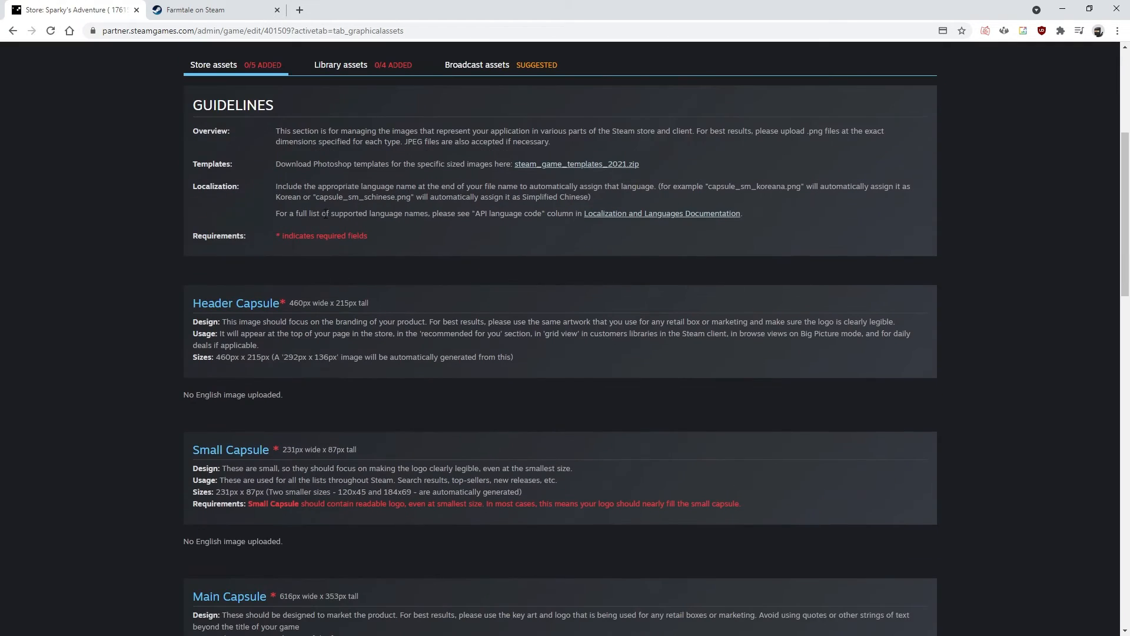
pyautogui.scroll(-2, 330, 194)
pyautogui.scroll(-11, 255, 245)
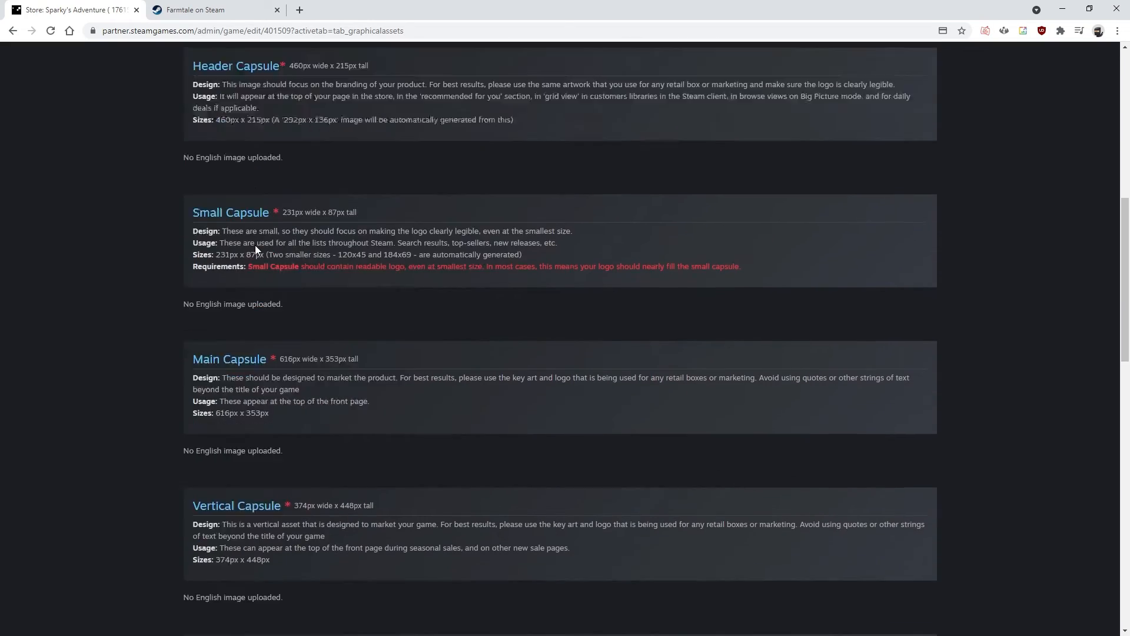
pyautogui.scroll(-4, 256, 245)
pyautogui.scroll(15, 260, 305)
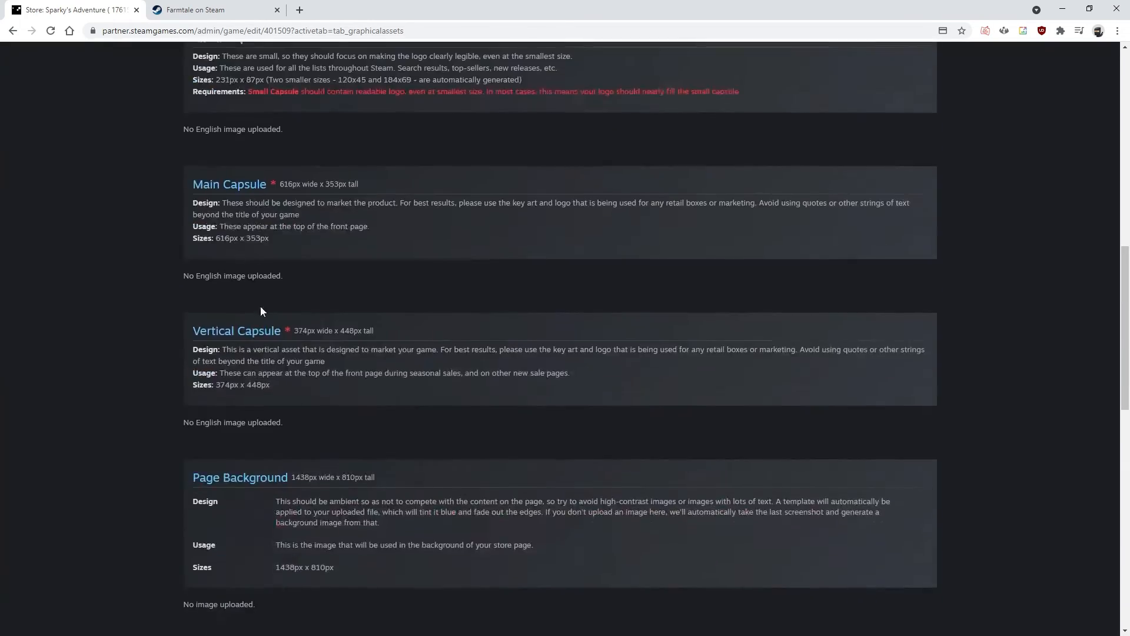
pyautogui.scroll(-3, 217, 342)
pyautogui.moveTo(230, 372); pyautogui.dragTo(273, 372)
pyautogui.click(277, 336)
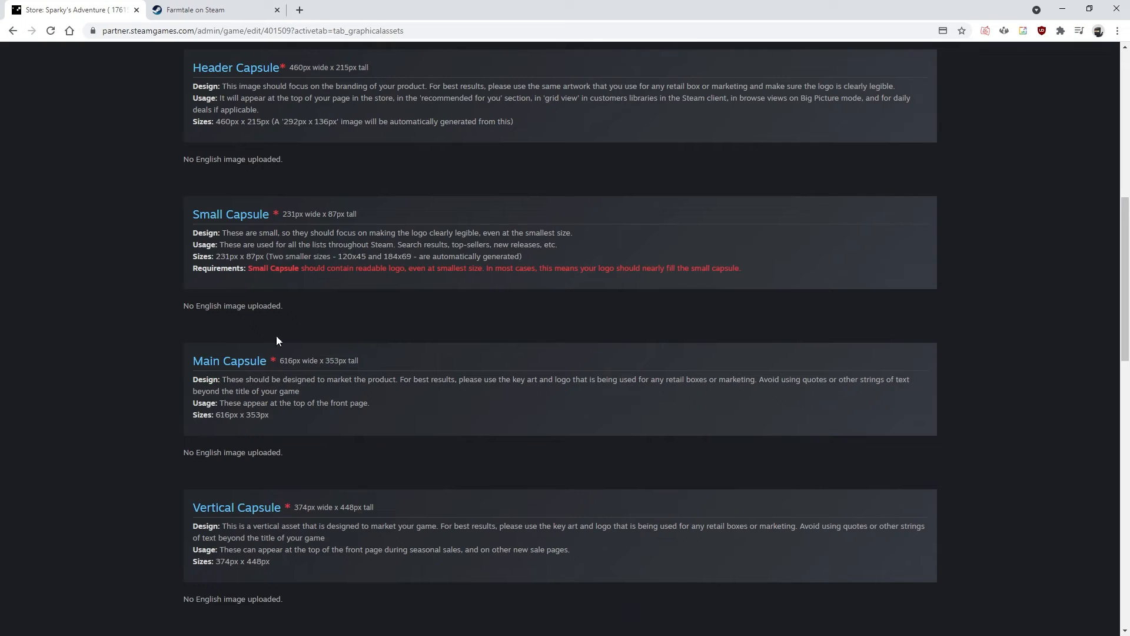
# Check how the header capsule artwork appears at the top of the Farmtale store page, and return to the asset requirements
pyautogui.click(193, 14)
pyautogui.scroll(6, 364, 328)
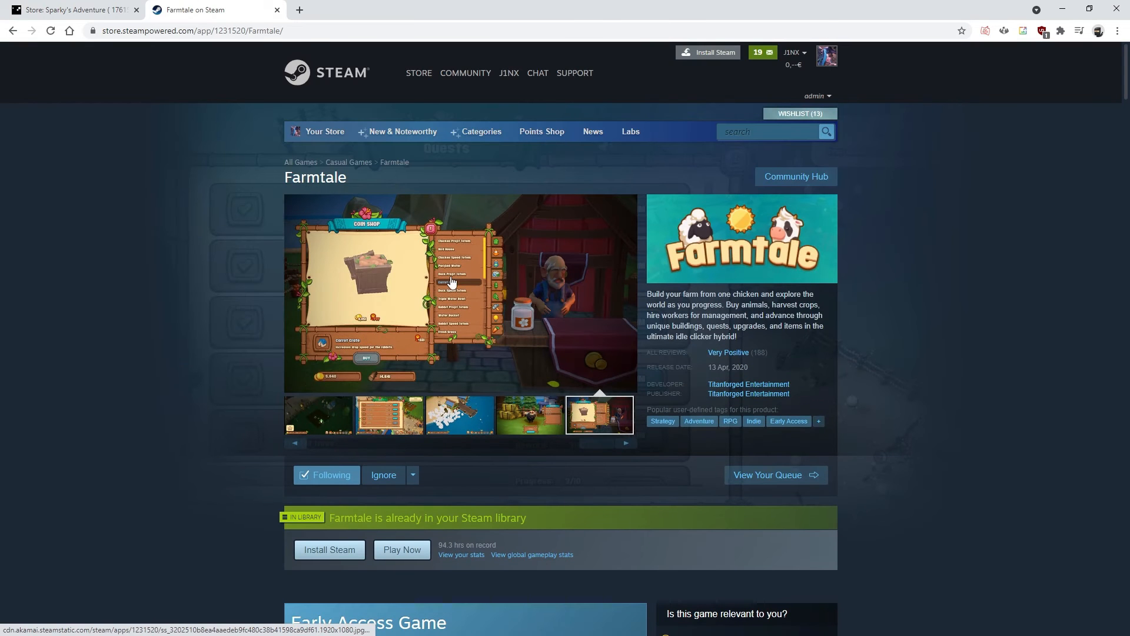
pyautogui.hotkey('ctrl', 'shift', 'Tab')
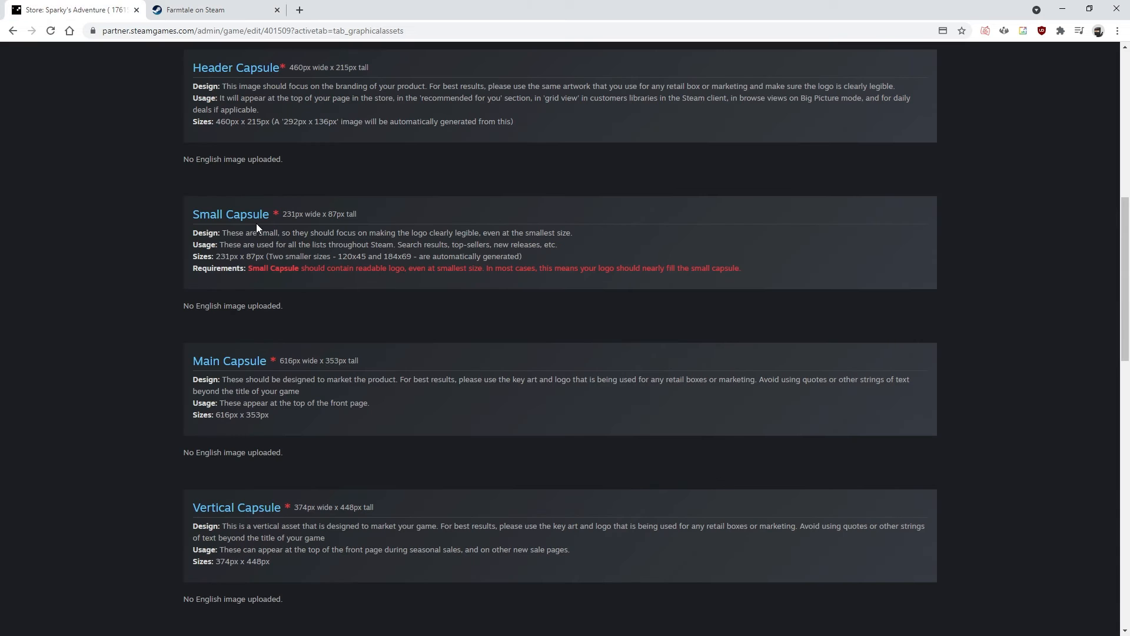
# Highlight the Small Capsule heading and dimensions, and compare them with the capsules in Steam's Casual games listing
pyautogui.scroll(-3, 193, 281)
pyautogui.moveTo(307, 330); pyautogui.dragTo(195, 332)
pyautogui.scroll(5, 375, 330)
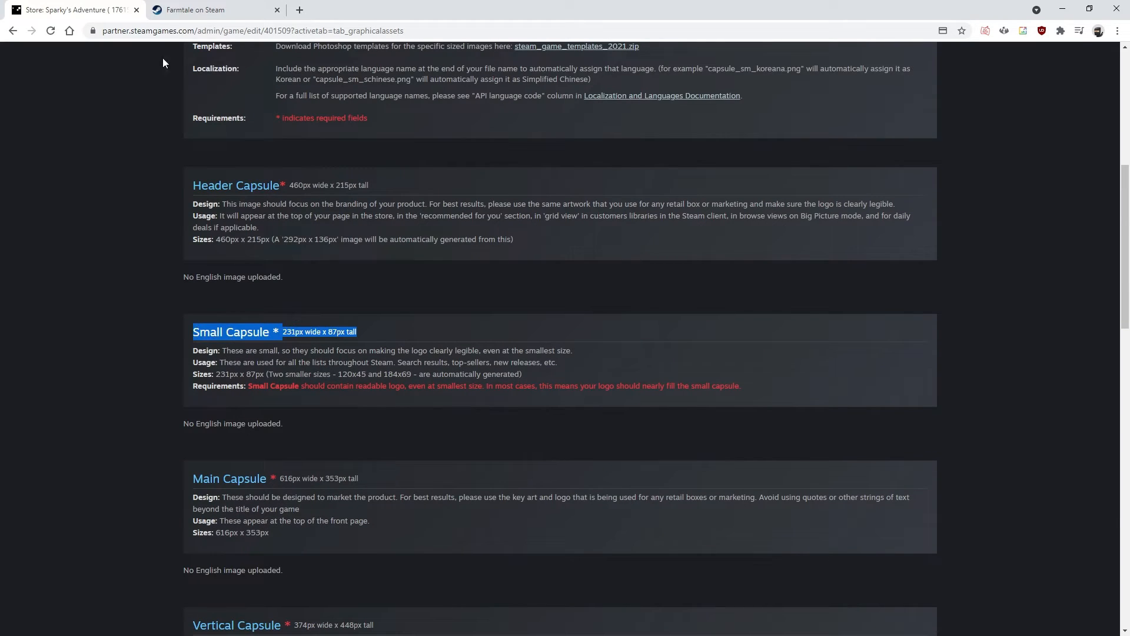
pyautogui.hotkey('ctrl', 'Tab')
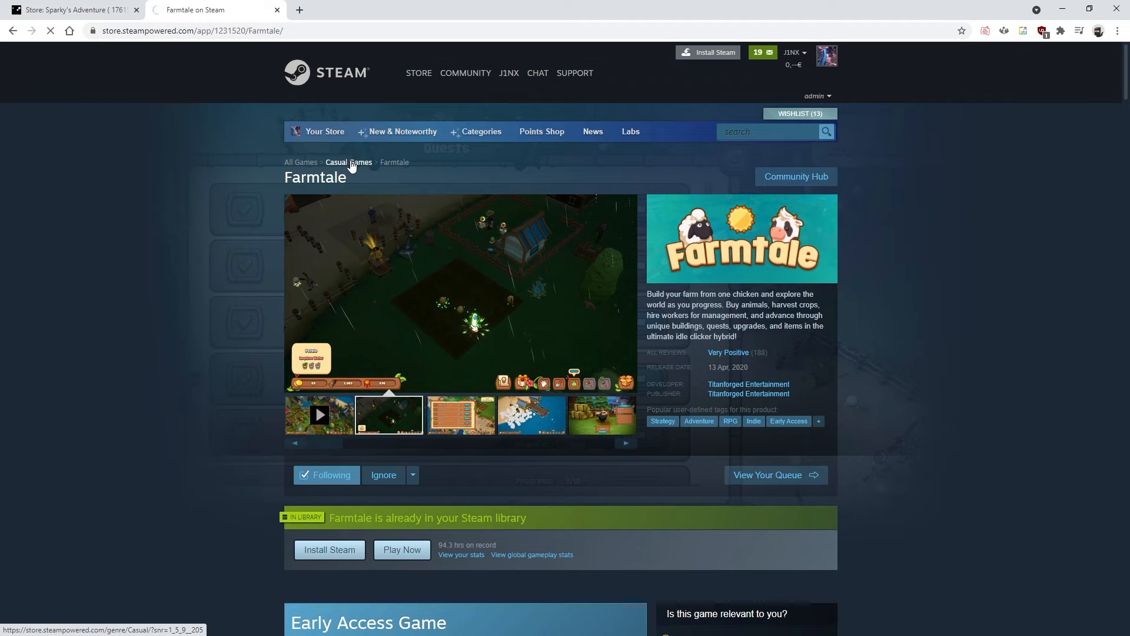
pyautogui.scroll(-13, 231, 234)
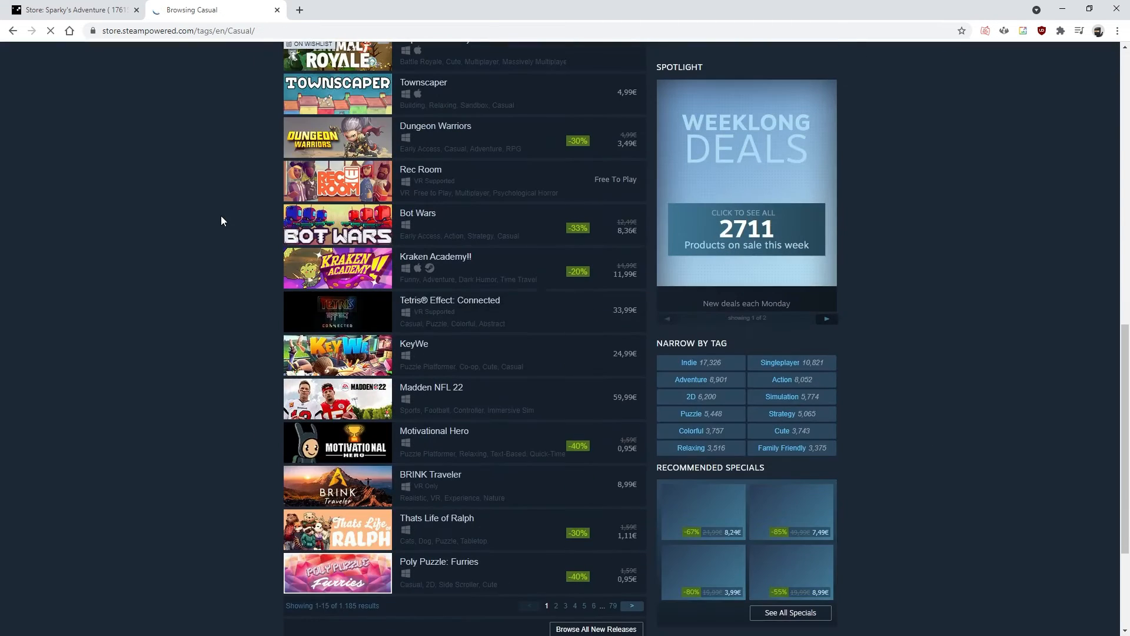
pyautogui.hotkey('ctrl', 'Tab')
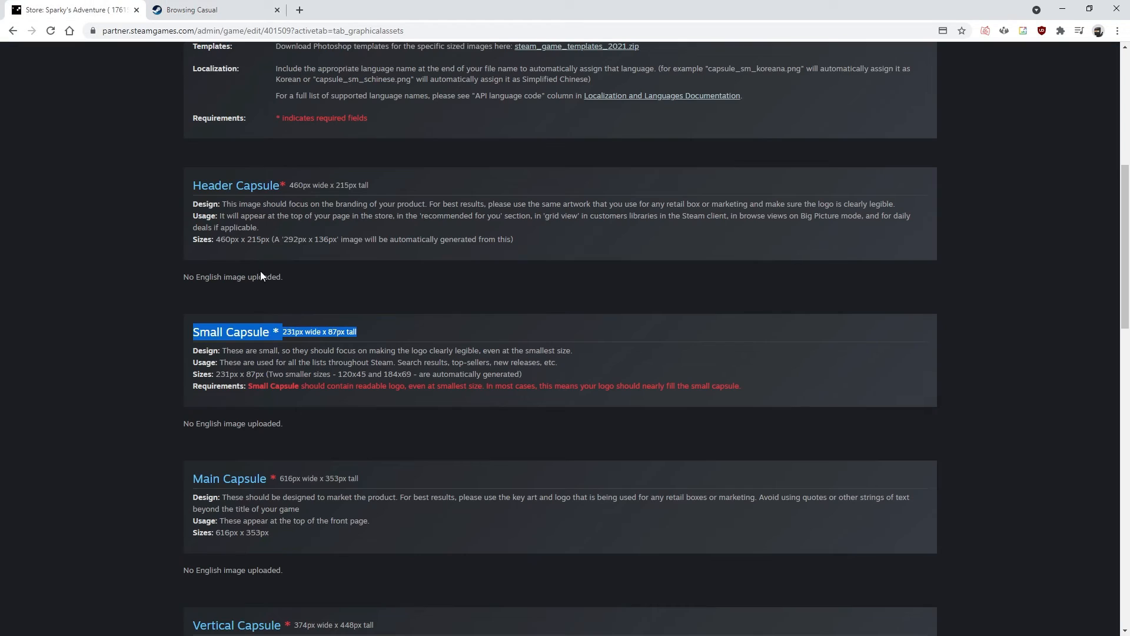
# Highlight the Header Capsule dimensions and review the upload area and guidelines for store assets
pyautogui.scroll(4, 220, 334)
pyautogui.click(226, 320)
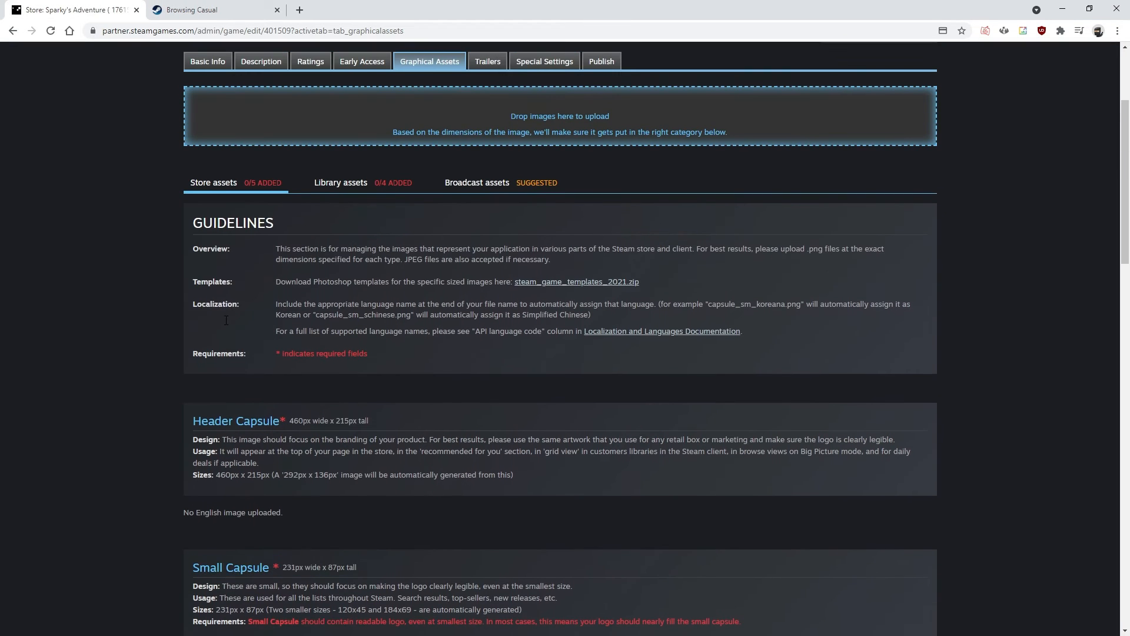
pyautogui.moveTo(371, 421); pyautogui.dragTo(291, 423)
pyautogui.click(368, 223)
pyautogui.scroll(2, 330, 381)
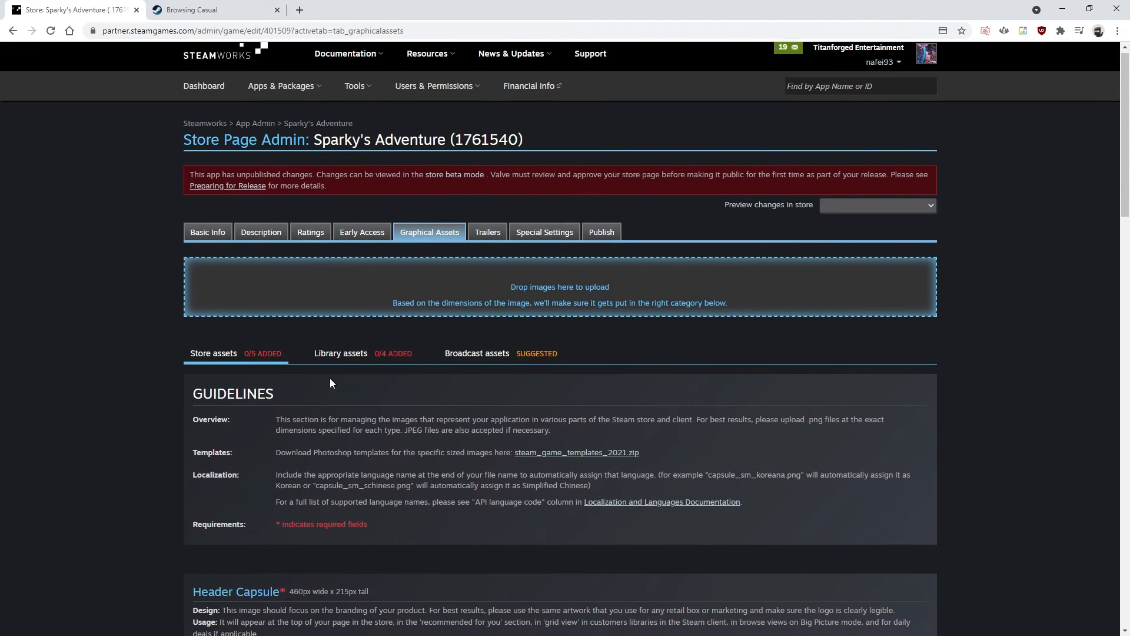
pyautogui.scroll(-5, 330, 382)
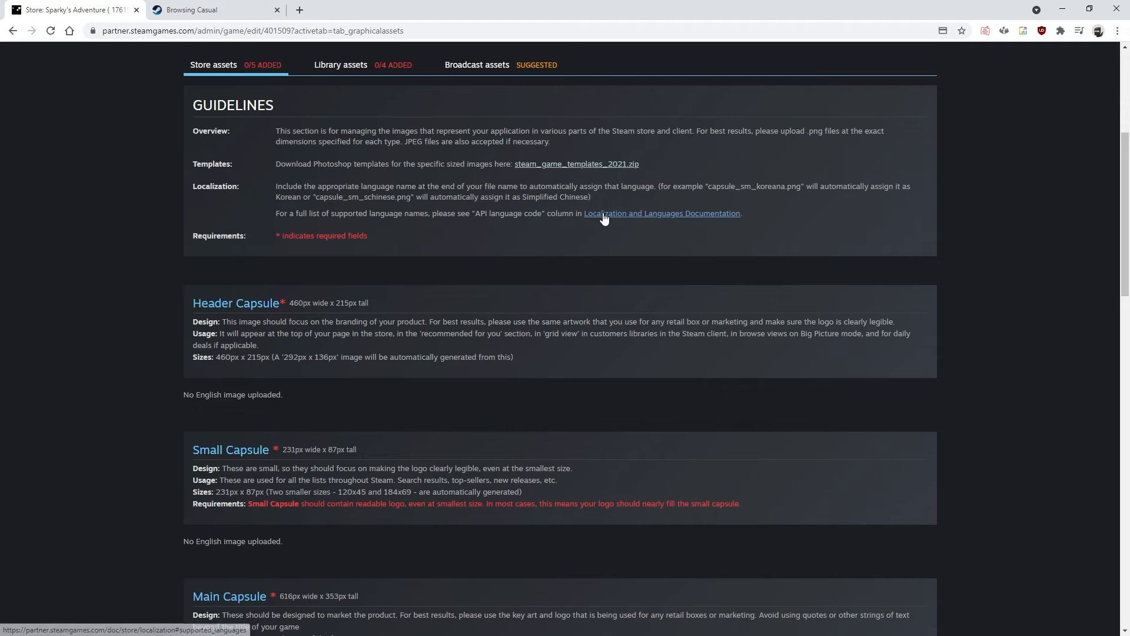
# Open the Localization and Languages Documentation in a new tab and view the supported languages table
pyautogui.rightClick(640, 215)
pyautogui.click(653, 222)
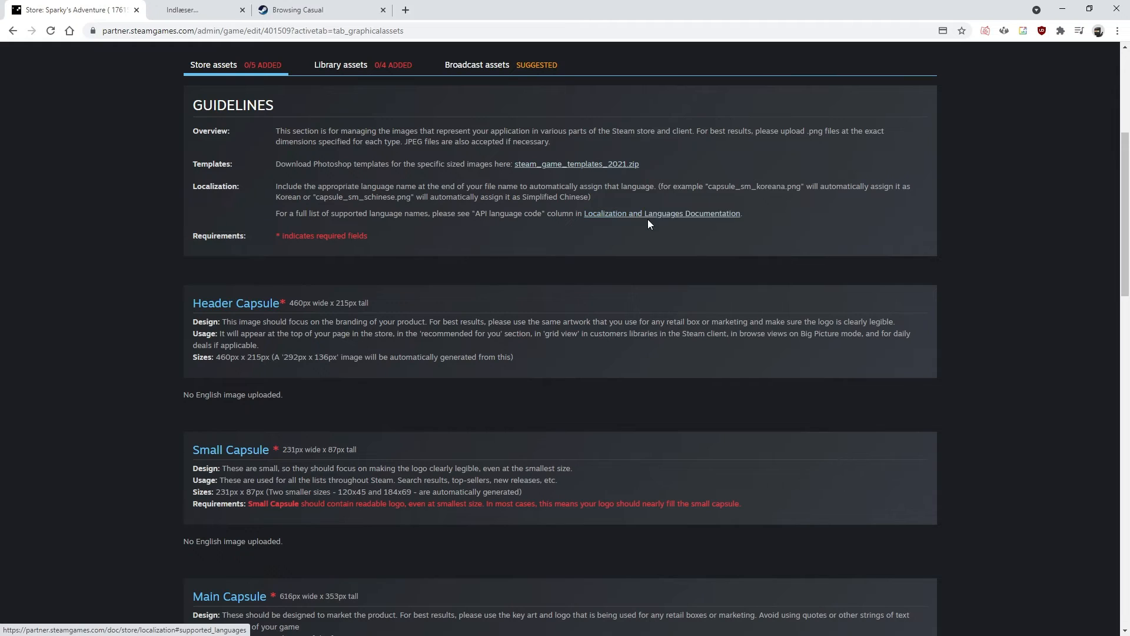
pyautogui.click(212, 9)
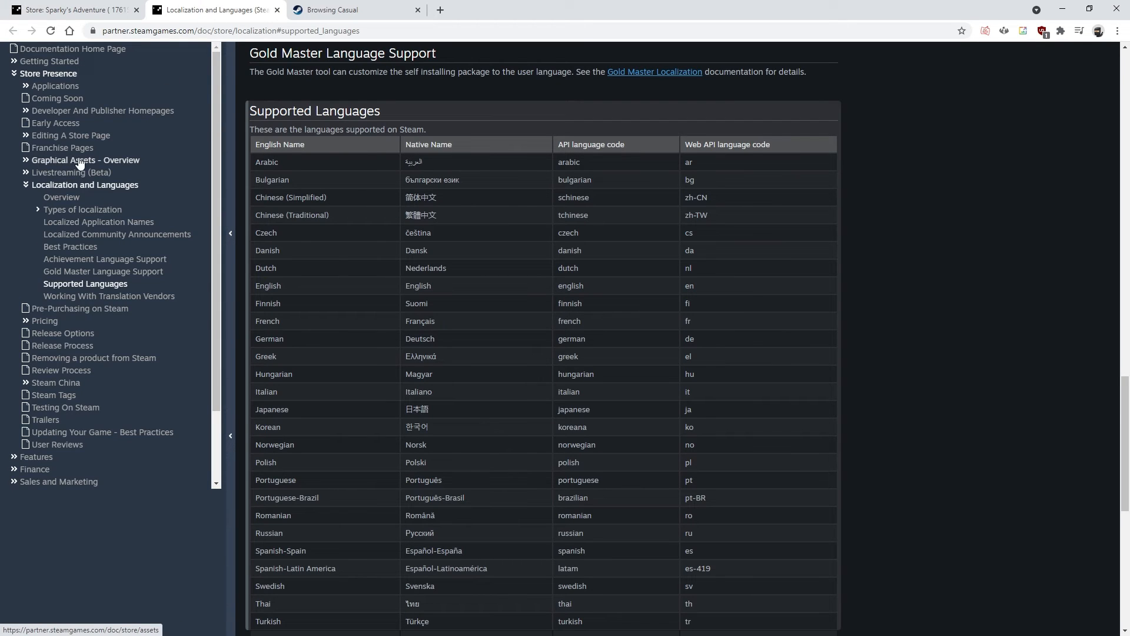
# Open the Graphical Assets overview in the documentation and compare its Header Capsule size with the size in the store page admin
pyautogui.click(118, 162)
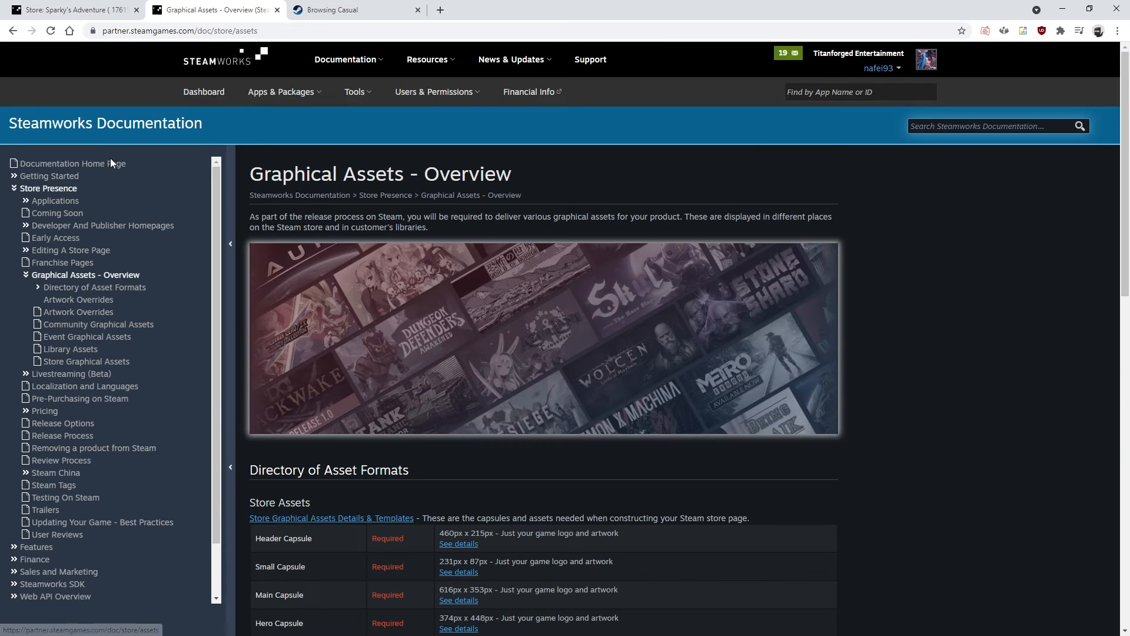
pyautogui.scroll(-5, 412, 218)
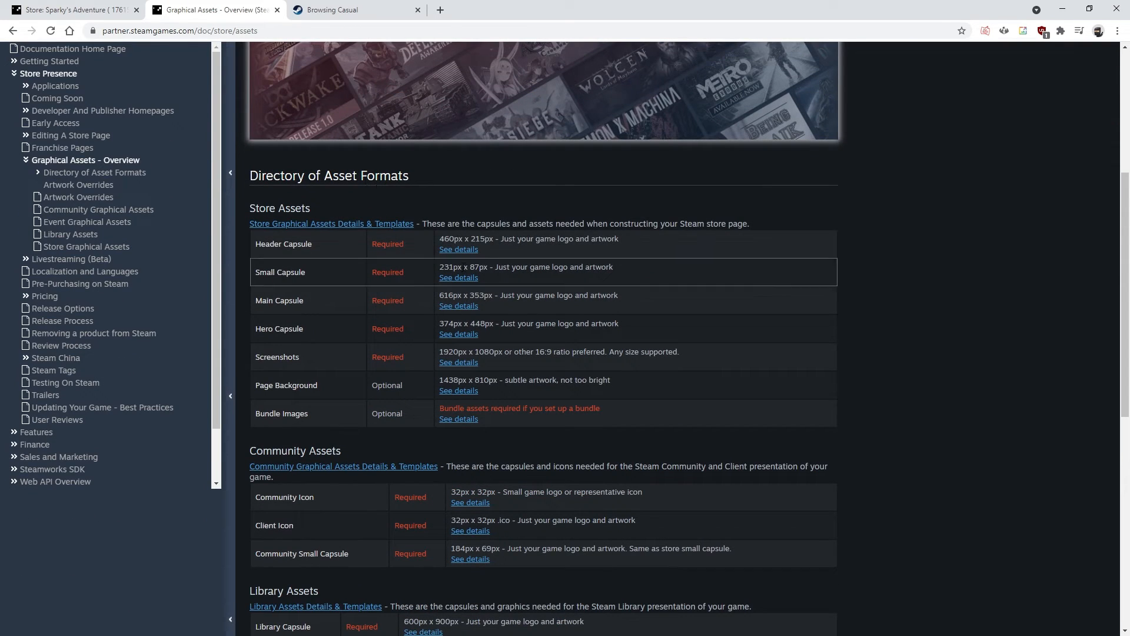
pyautogui.moveTo(438, 241); pyautogui.dragTo(492, 241)
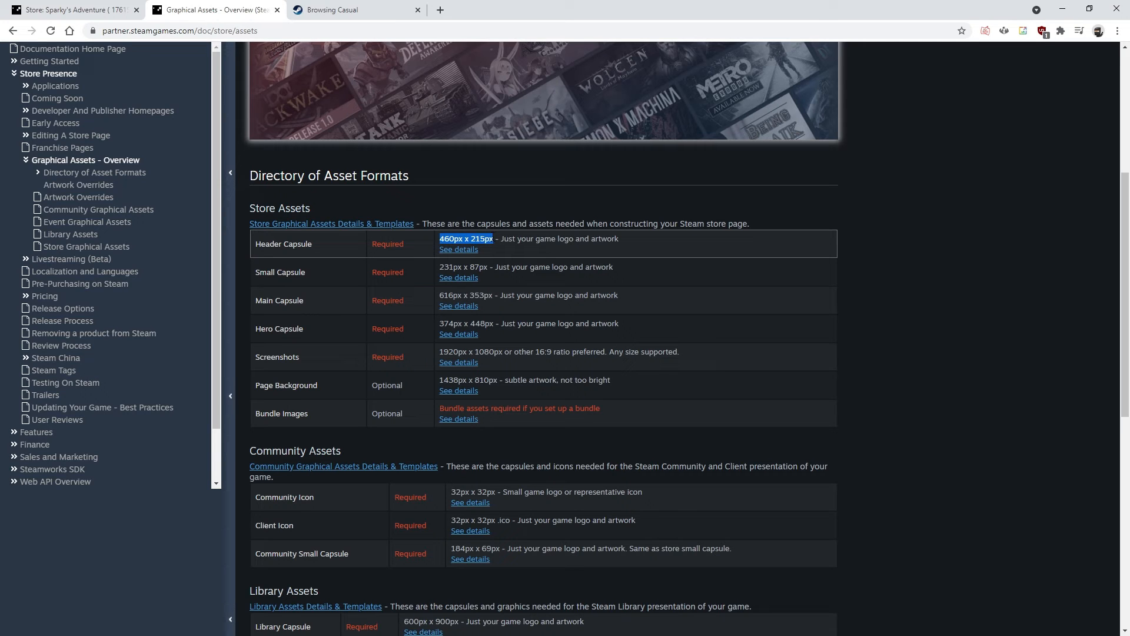
pyautogui.hotkey('ctrl', 'shift', 'Tab')
pyautogui.scroll(-2, 340, 202)
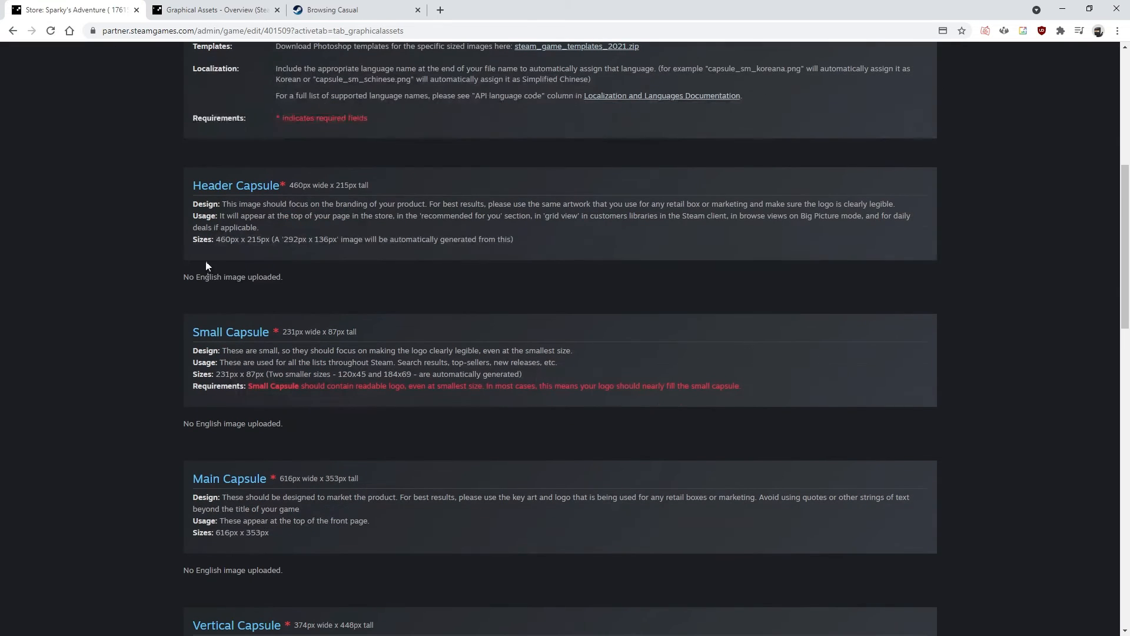
pyautogui.moveTo(244, 241); pyautogui.dragTo(272, 241)
pyautogui.hotkey('ctrl', 'Tab')
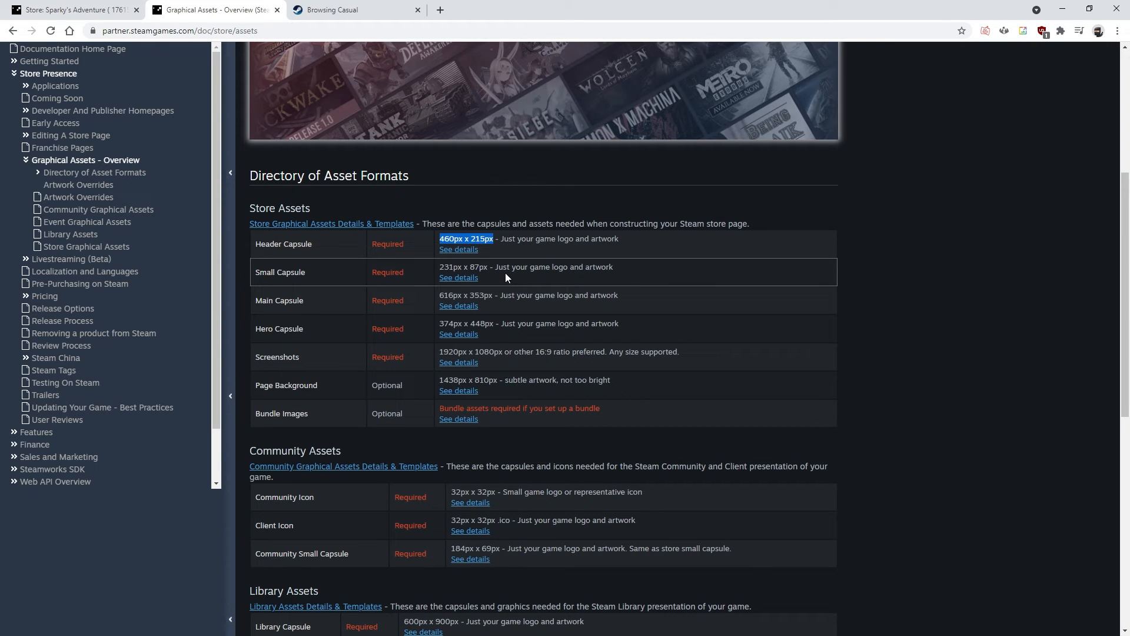
# Look through the remaining asset formats, and read the Artwork Overrides documentation with its setup steps, tips and examples
pyautogui.scroll(-8, 422, 312)
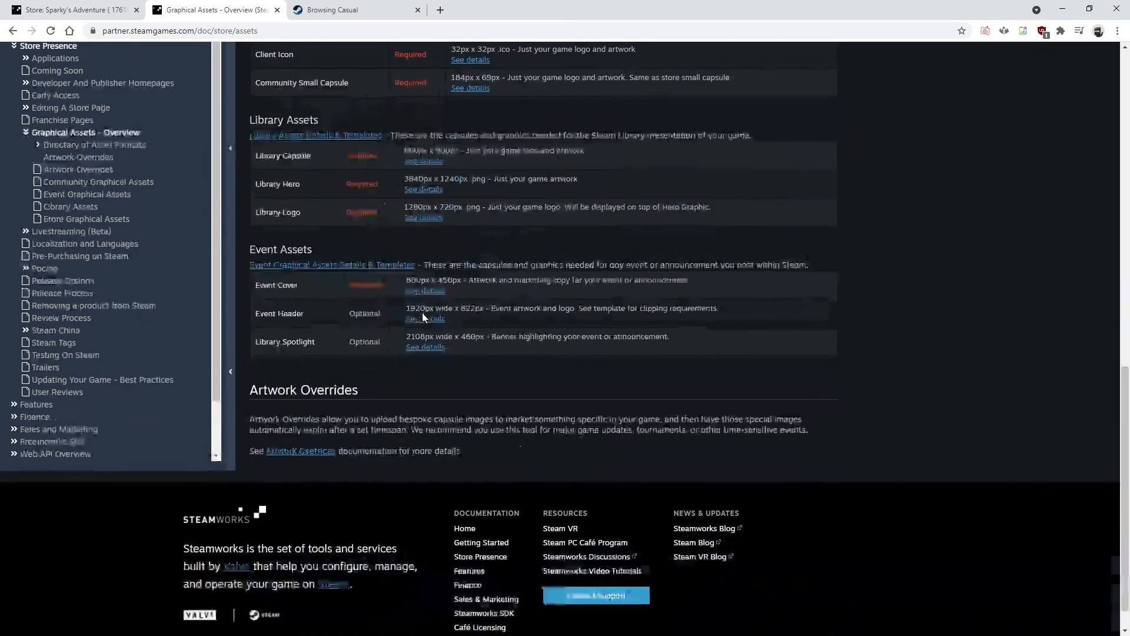
pyautogui.scroll(5, 422, 313)
pyautogui.click(97, 188)
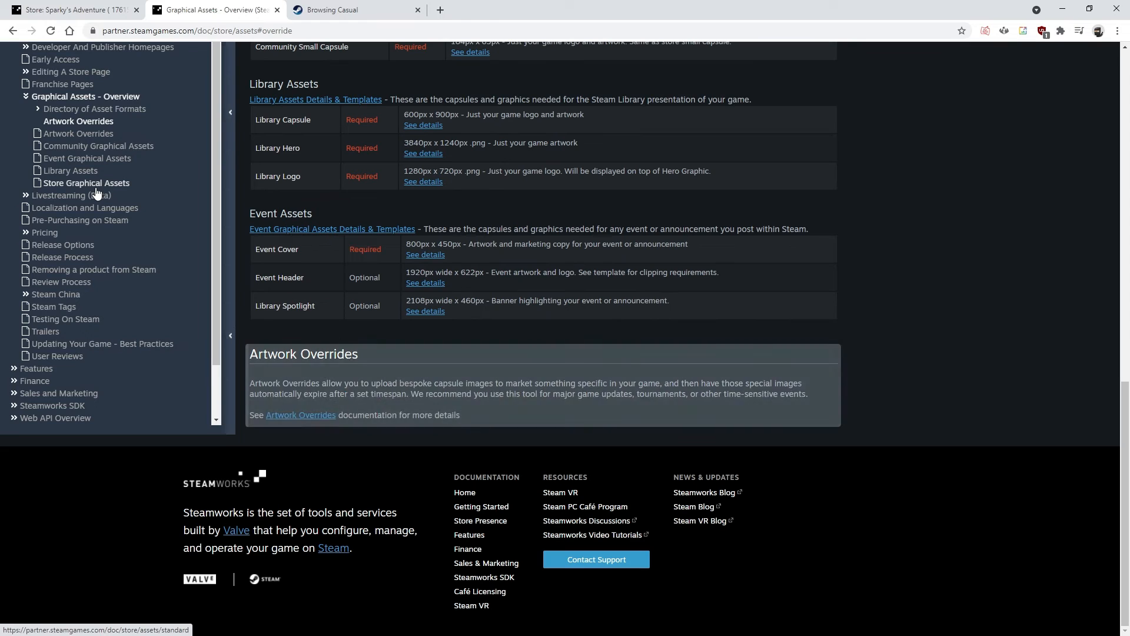
pyautogui.click(78, 134)
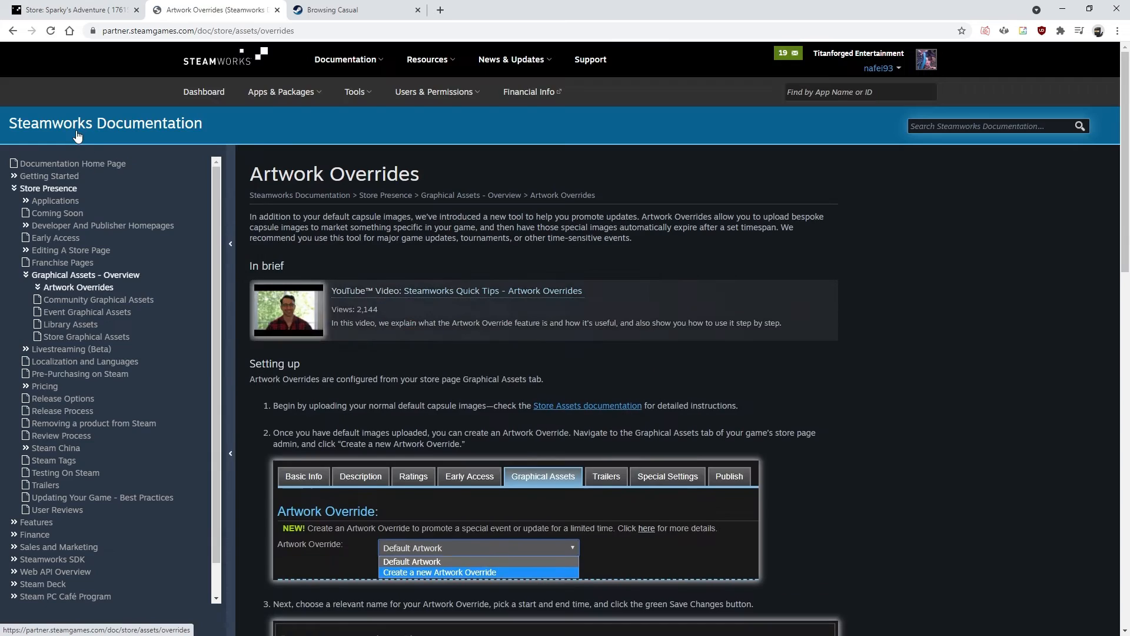
pyautogui.scroll(-13, 358, 301)
pyautogui.scroll(2, 348, 320)
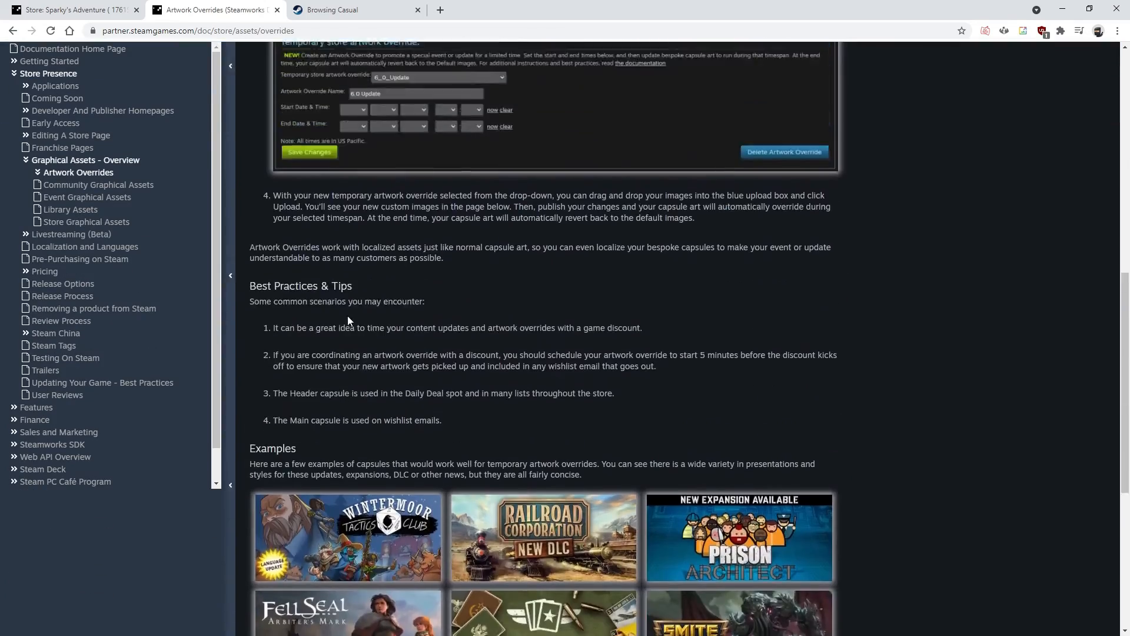
pyautogui.scroll(-6, 347, 320)
pyautogui.scroll(10, 353, 327)
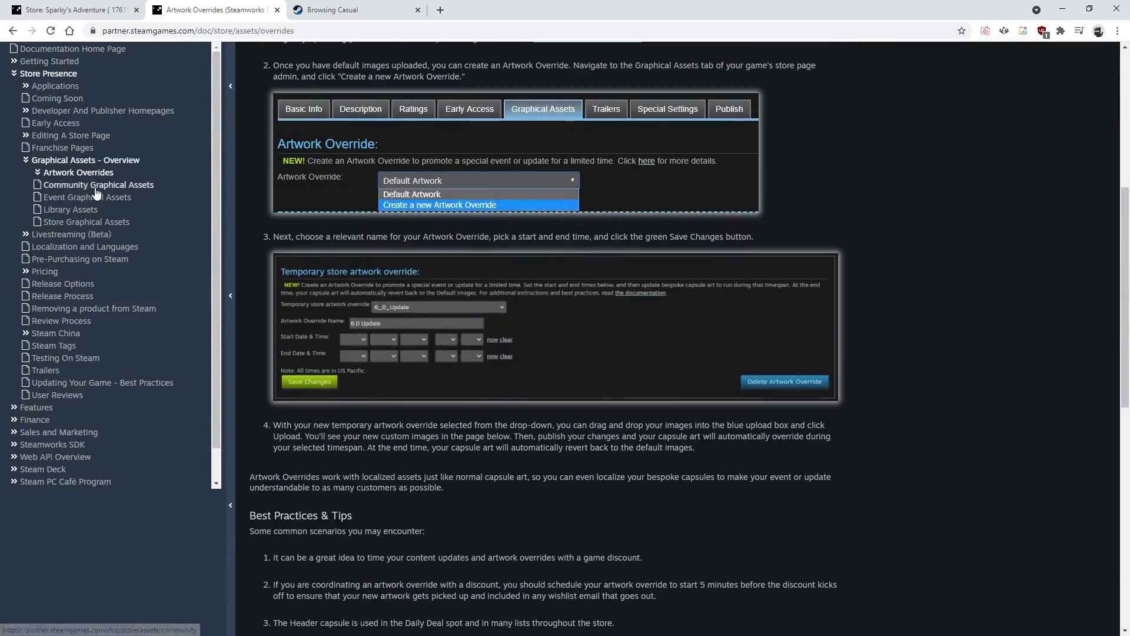
# Open the Community Graphical Assets documentation and highlight the size requirement for the Community Icon
pyautogui.click(97, 191)
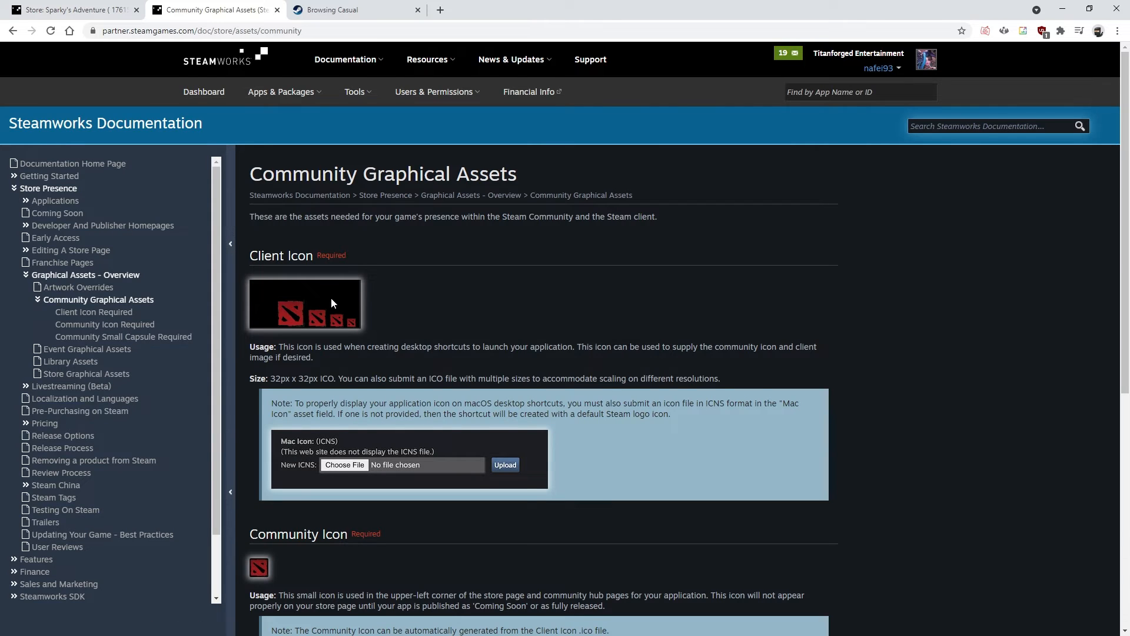
pyautogui.scroll(-6, 331, 303)
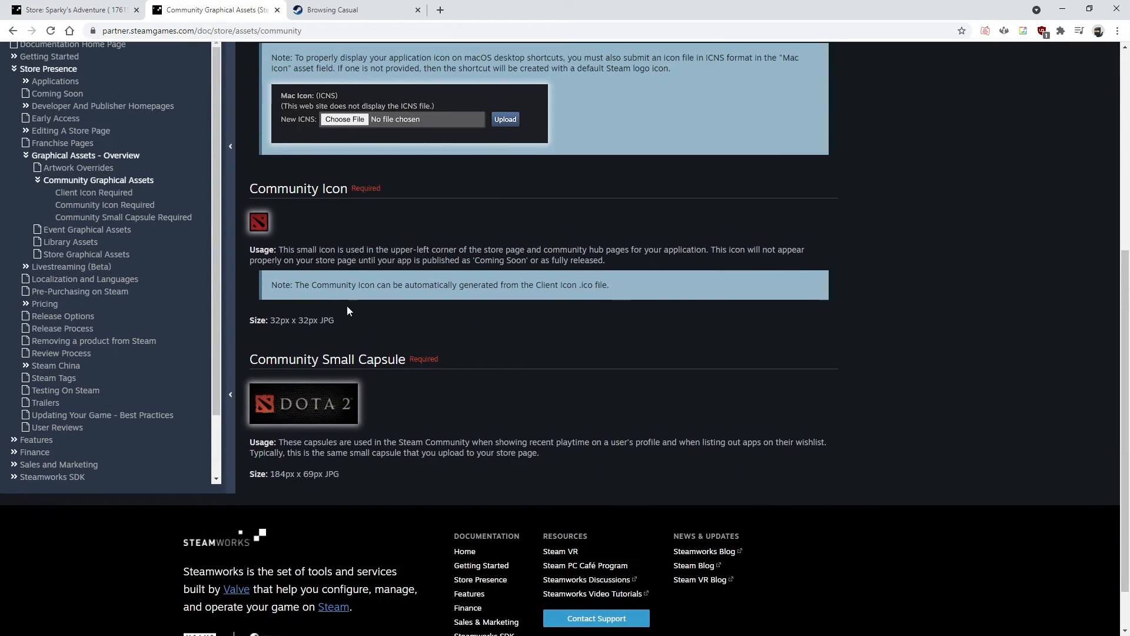
pyautogui.moveTo(329, 319); pyautogui.dragTo(249, 312)
pyautogui.scroll(1, 245, 214)
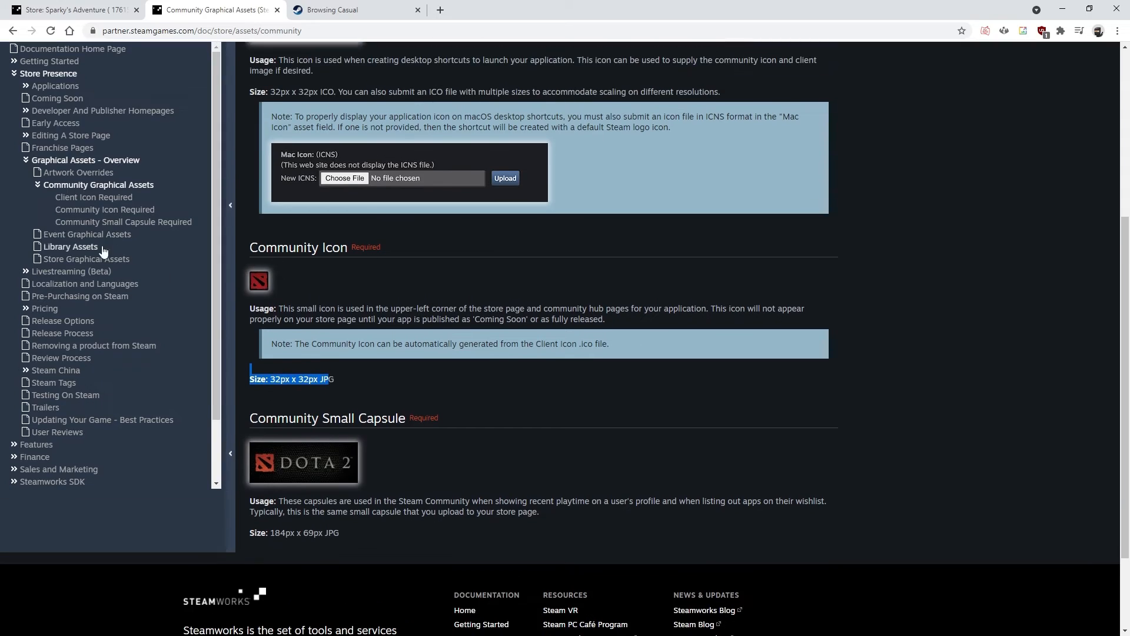
# Open the Event Graphical Assets documentation and review its cover image, header image and library spotlight banner requirements
pyautogui.click(103, 235)
pyautogui.scroll(-5, 529, 386)
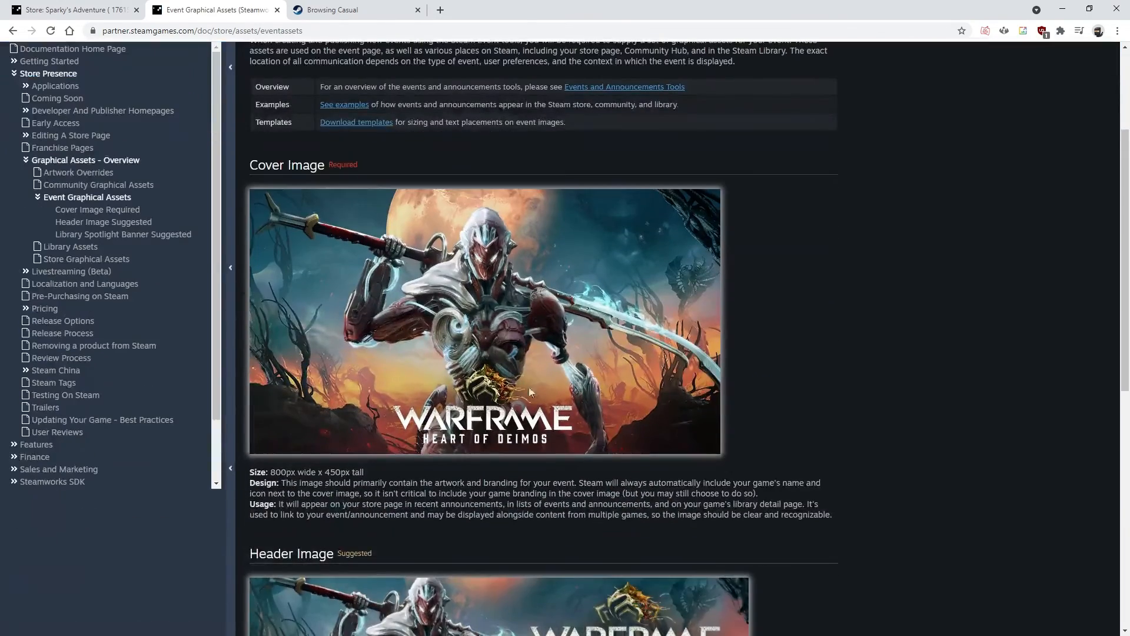
pyautogui.scroll(-6, 368, 271)
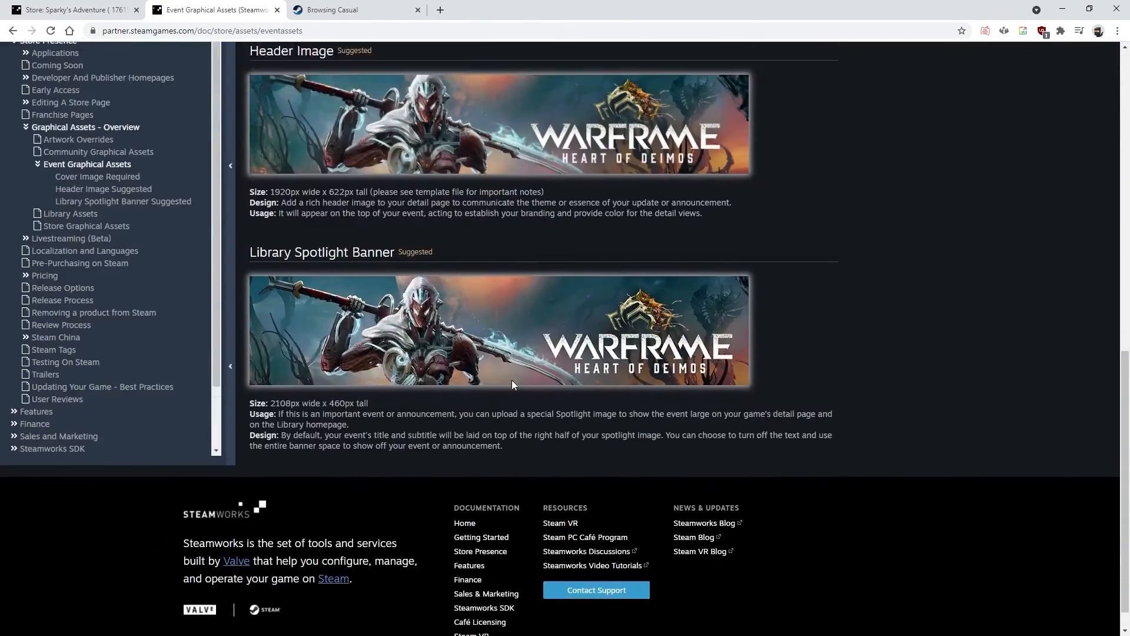
pyautogui.scroll(5, 510, 381)
pyautogui.scroll(2, 508, 377)
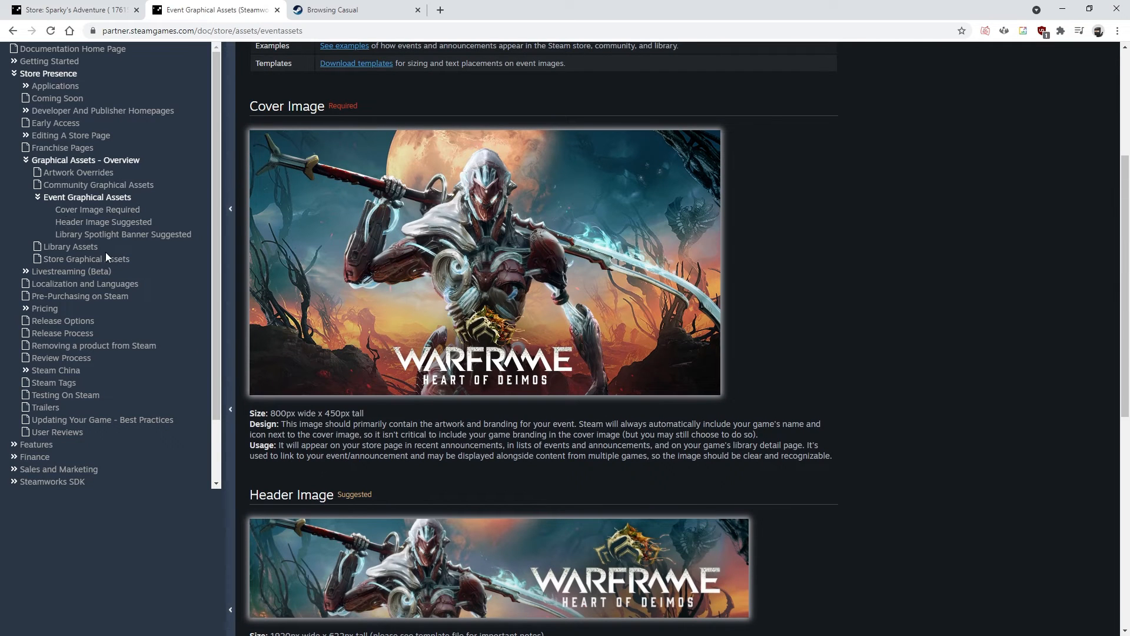
# Return to the store page admin, look through the store asset categories, and highlight the "Drop images here to upload" text
pyautogui.click(73, 13)
pyautogui.scroll(-10, 363, 282)
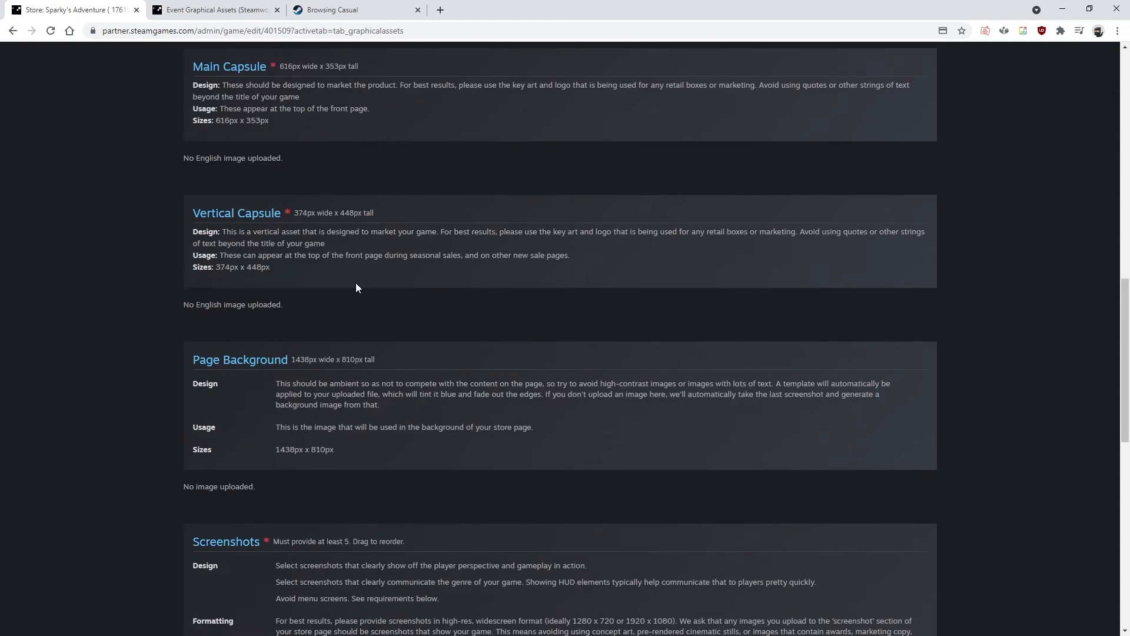
pyautogui.scroll(-3, 323, 317)
pyautogui.scroll(10, 328, 373)
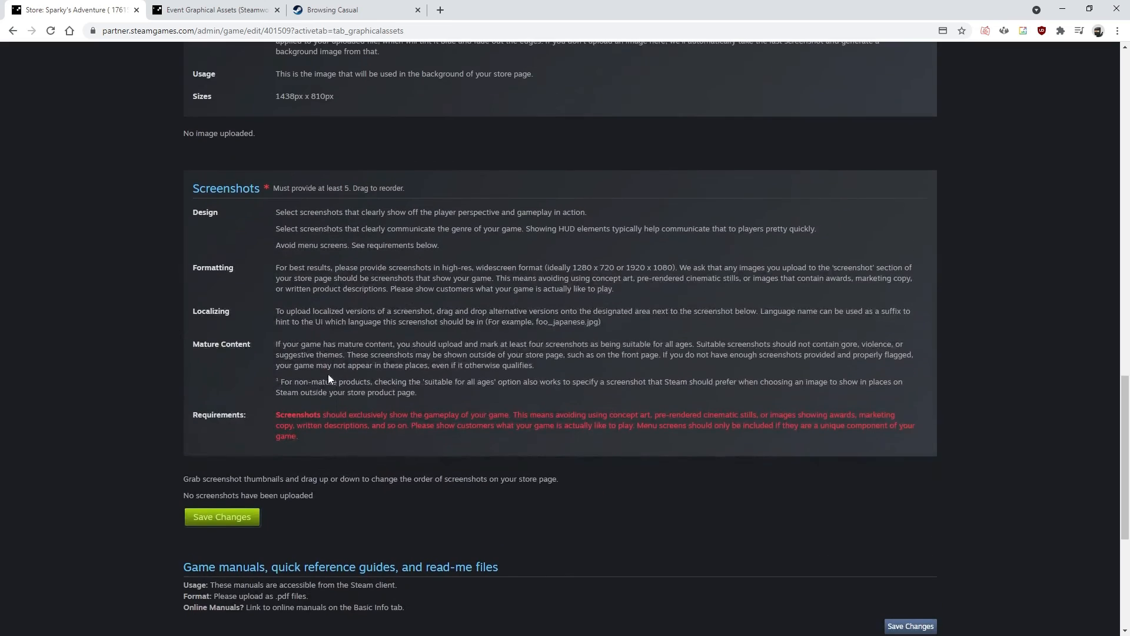
pyautogui.scroll(12, 432, 383)
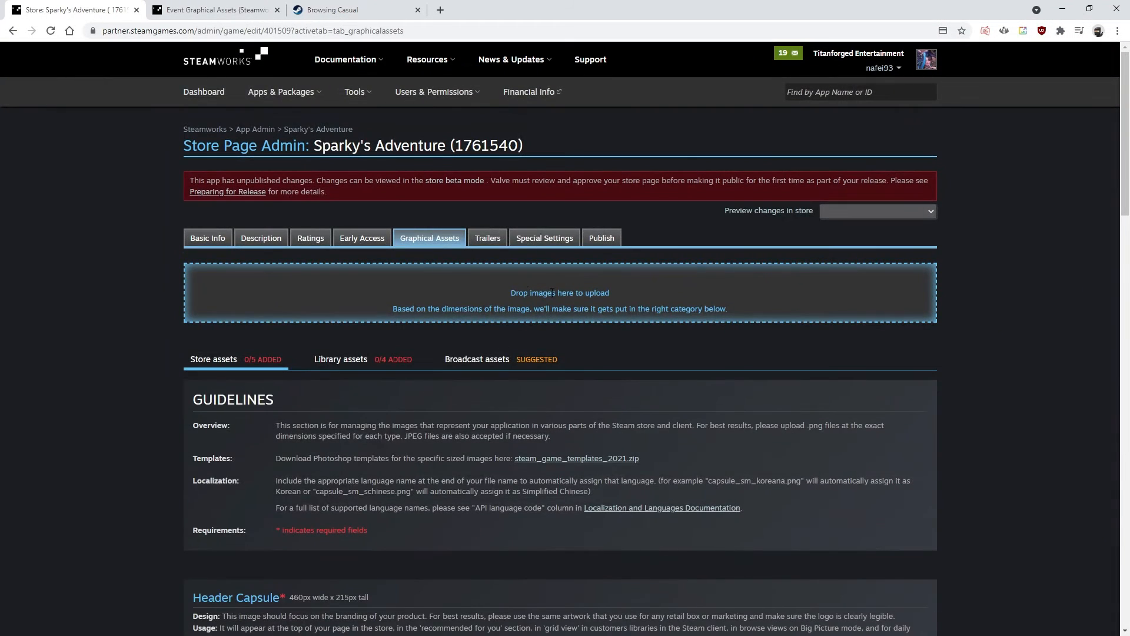
pyautogui.moveTo(510, 292); pyautogui.dragTo(609, 293)
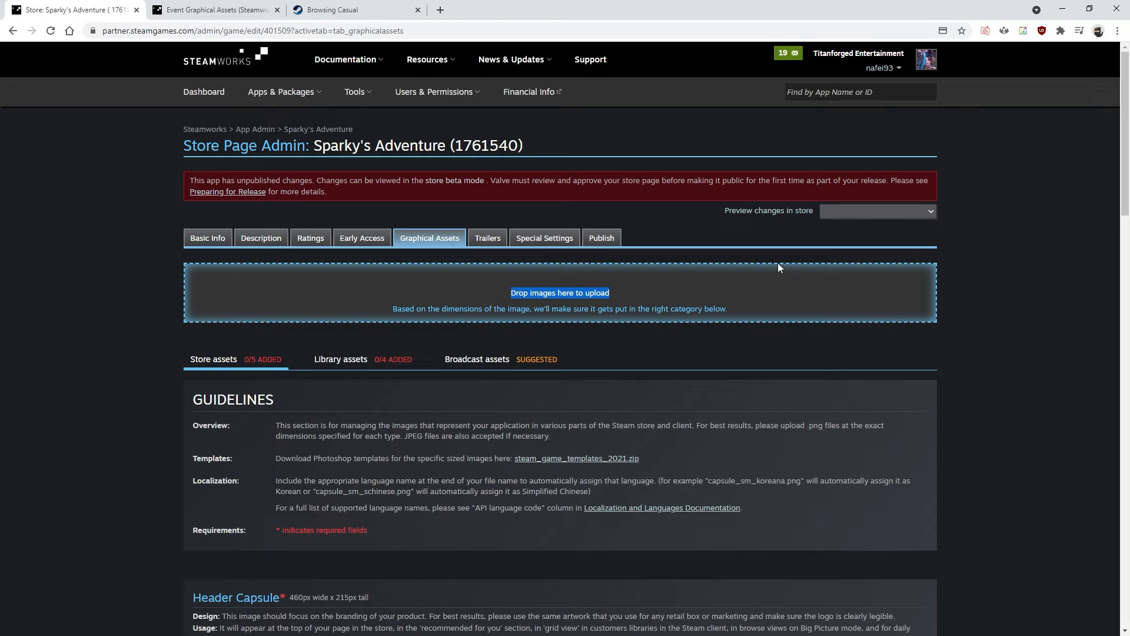
pyautogui.click(603, 305)
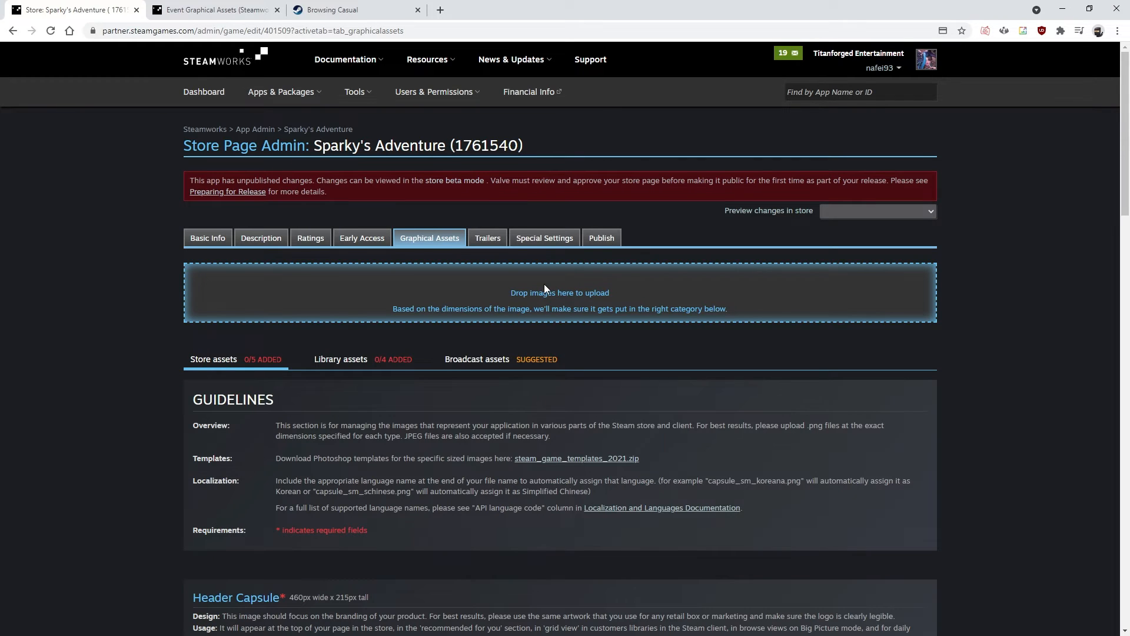
# Review the store asset guidelines and capsule requirements, and highlight the required dimensions of the Header Capsule
pyautogui.scroll(-1, 408, 268)
pyautogui.scroll(-5, 448, 236)
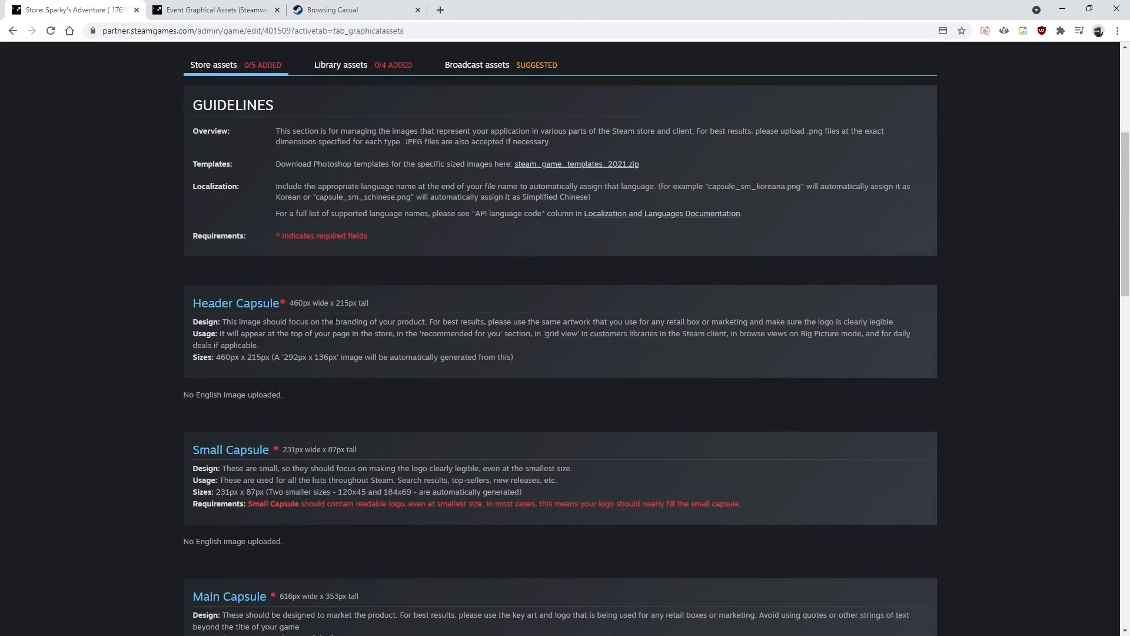
pyautogui.scroll(2, 379, 324)
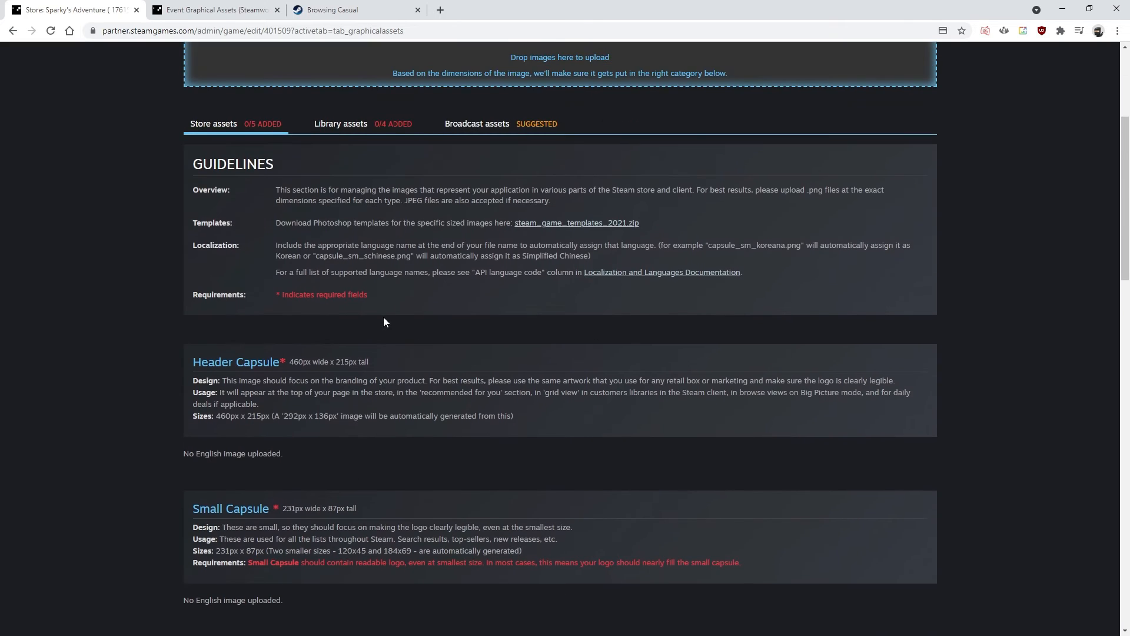
pyautogui.scroll(2, 533, 177)
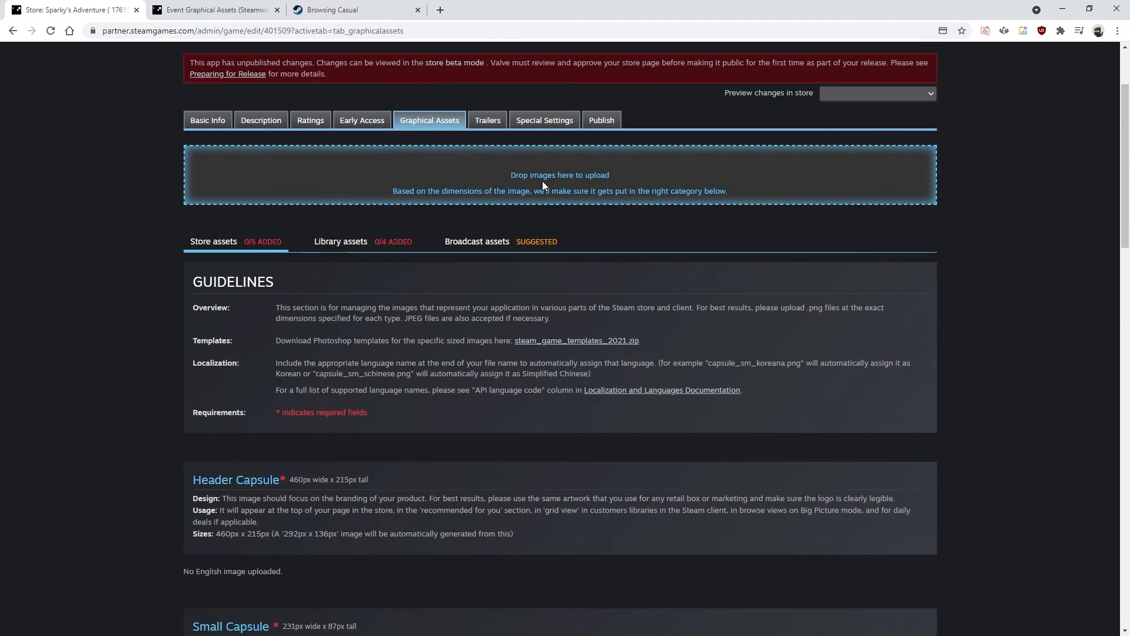
pyautogui.tripleClick(288, 481)
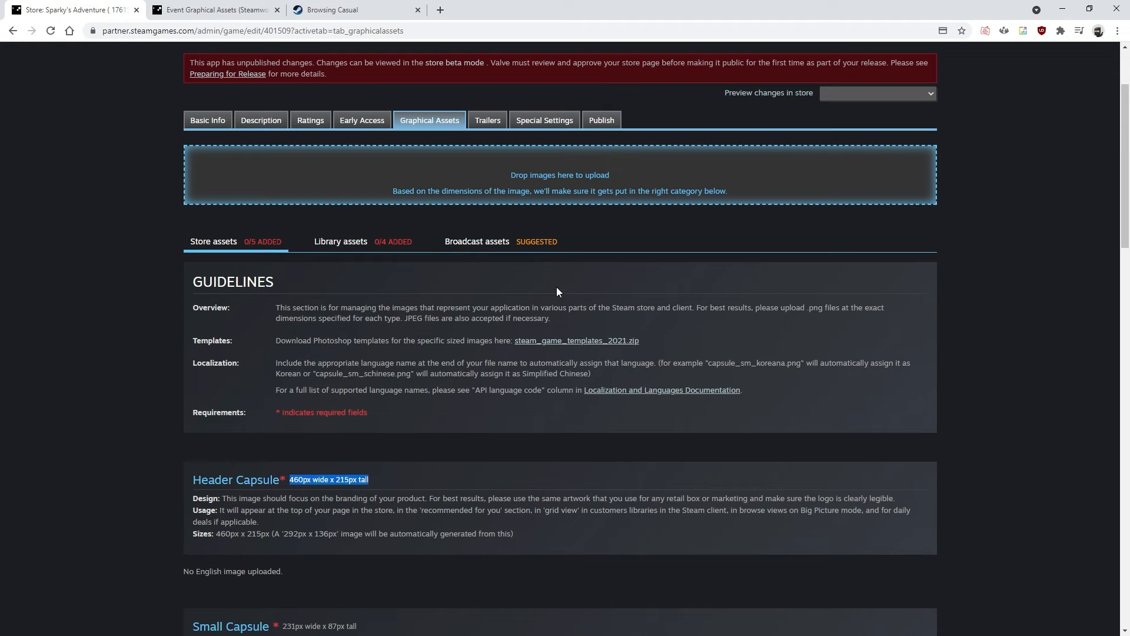
pyautogui.click(445, 178)
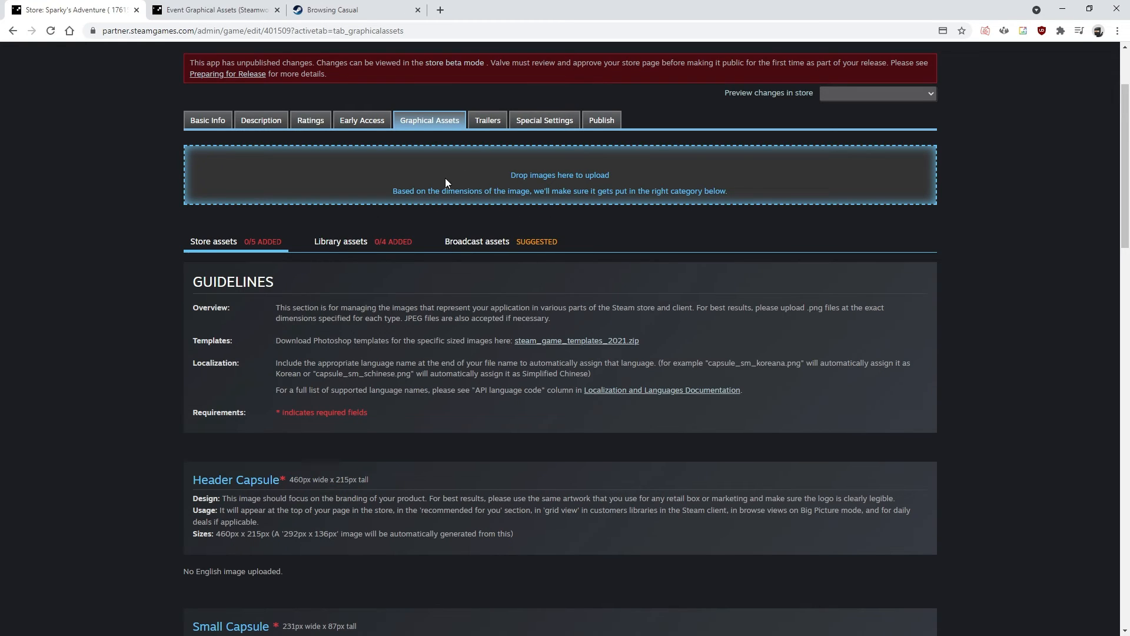
# Examine the Screenshots requirements in the store assets and highlight the whole Screenshots section
pyautogui.scroll(-20, 445, 177)
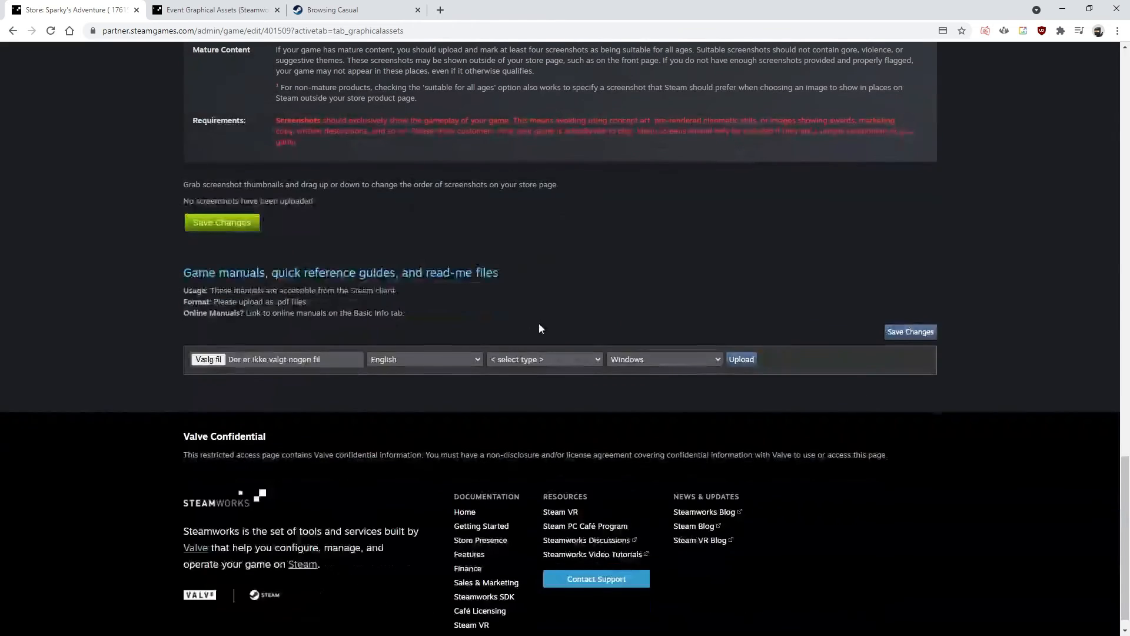
pyautogui.scroll(4, 541, 328)
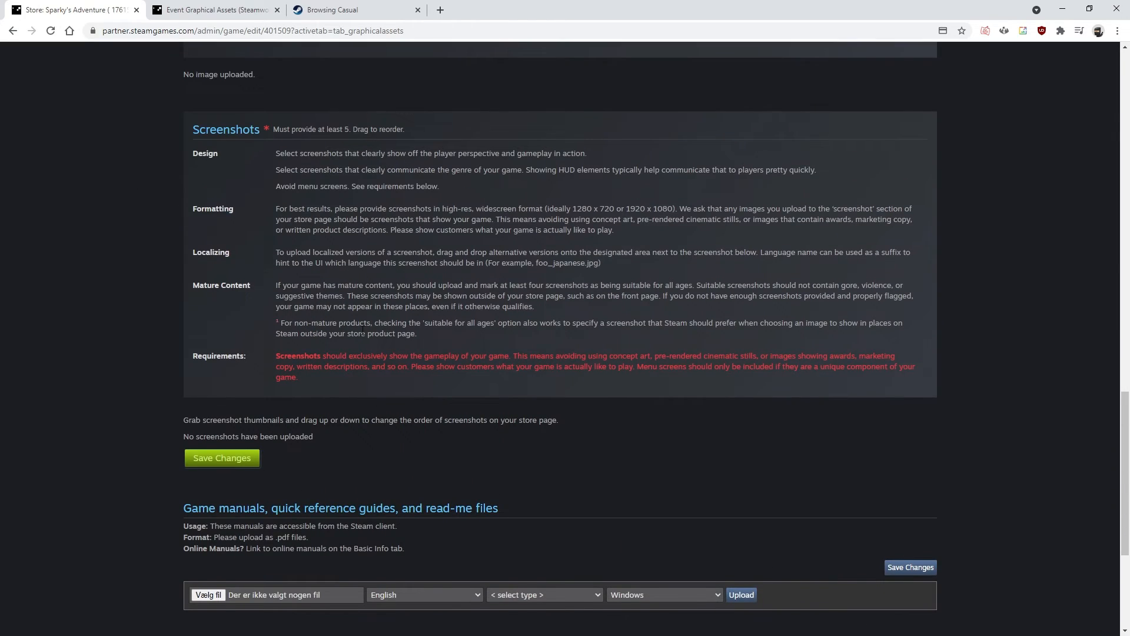
pyautogui.scroll(2, 361, 333)
pyautogui.moveTo(194, 242); pyautogui.dragTo(515, 395)
pyautogui.scroll(-3, 535, 434)
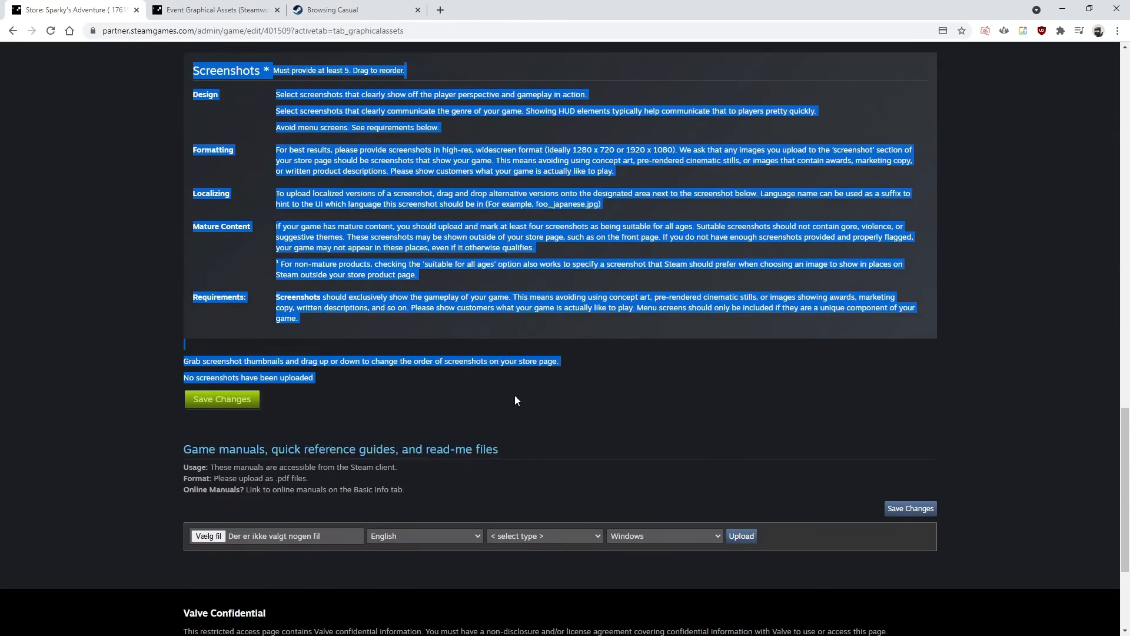
pyautogui.click(477, 405)
pyautogui.scroll(20, 398, 358)
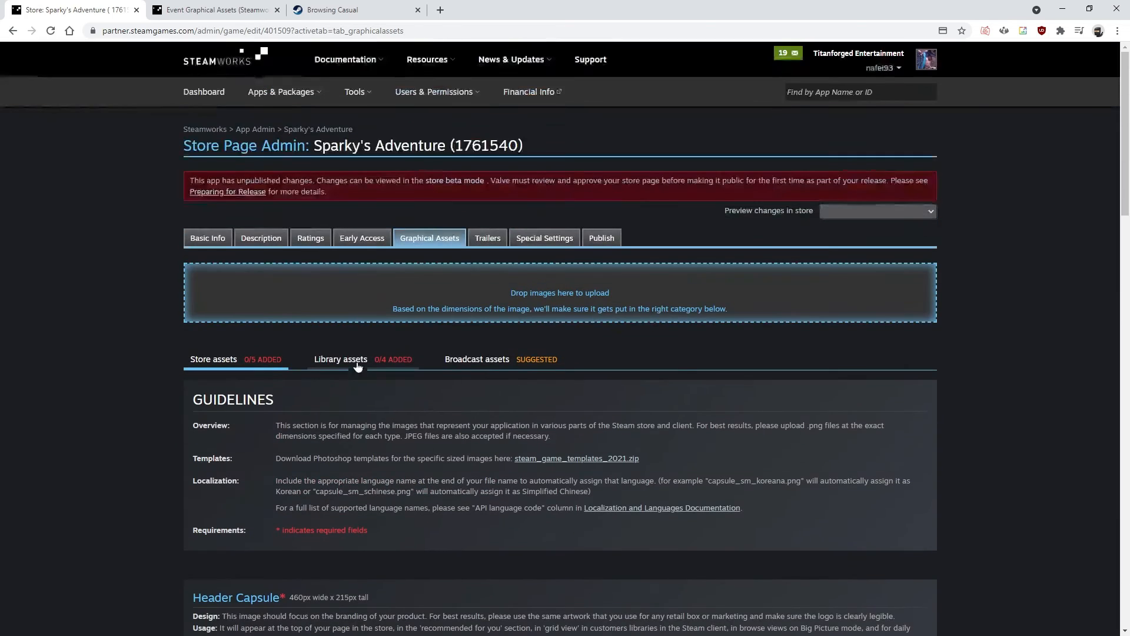
# Open the store page's Description settings and look through the custom image upload, Short Description and About This Game sections
pyautogui.click(249, 237)
pyautogui.scroll(-20, 231, 294)
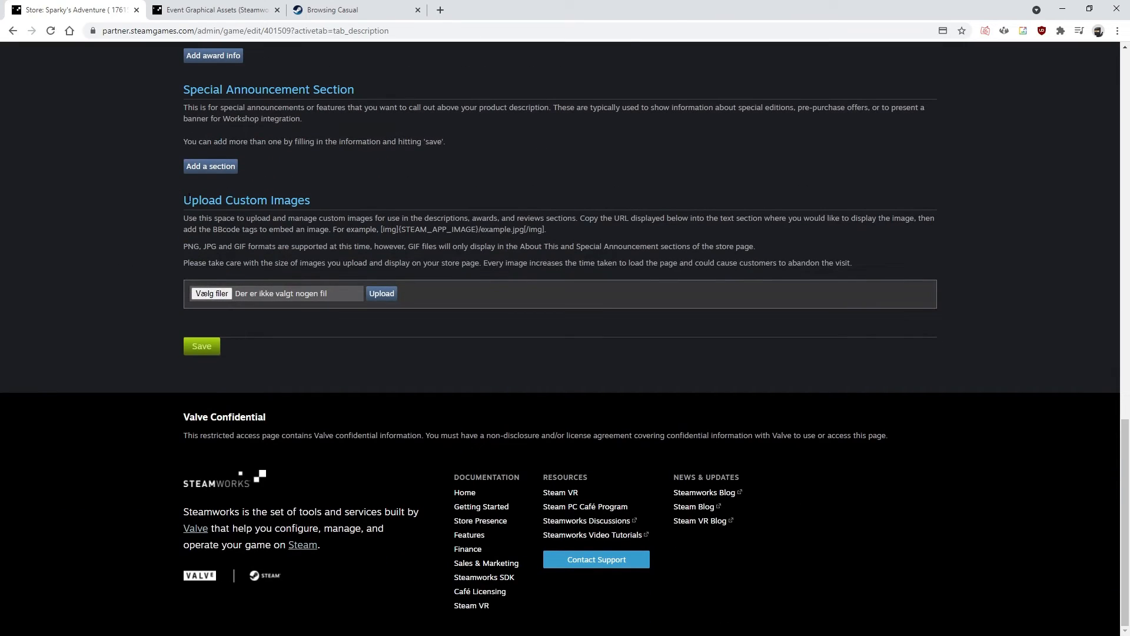
pyautogui.scroll(15, 323, 297)
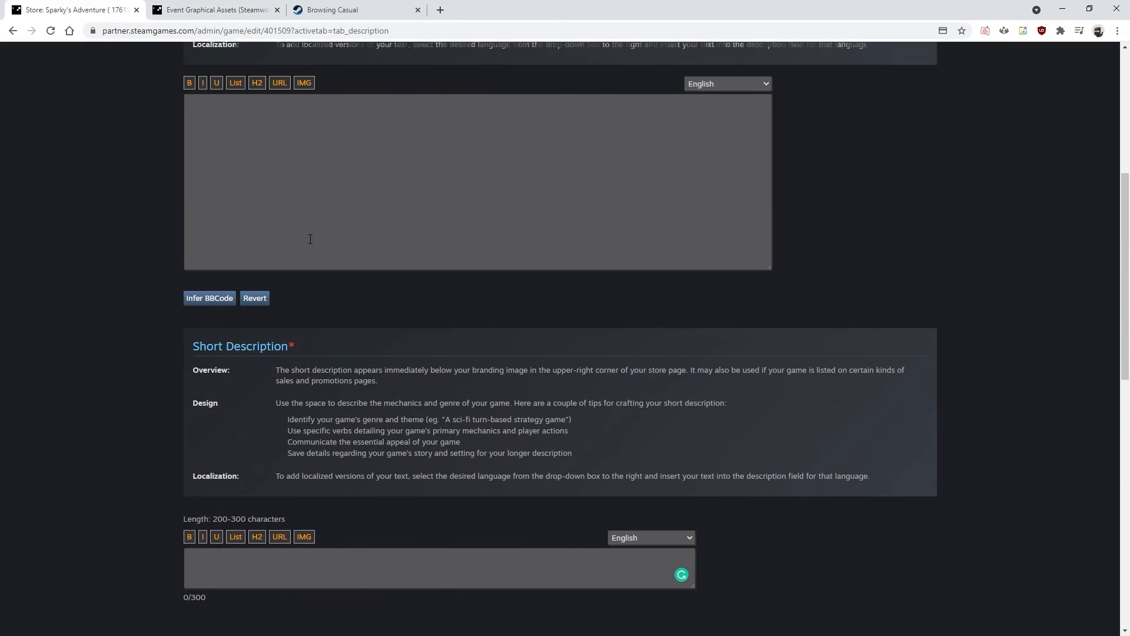
pyautogui.click(310, 238)
pyautogui.scroll(3, 235, 253)
# Open the Dungeon Warriors page from the Casual games list in the Steam store and examine its About This Game text
pyautogui.click(221, 9)
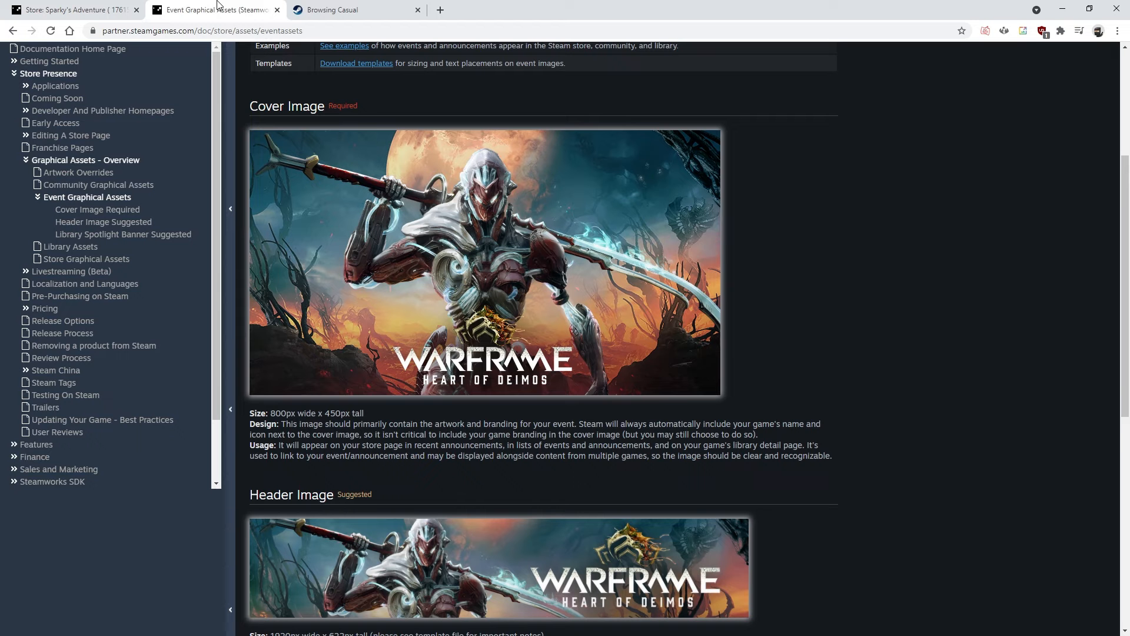
pyautogui.click(331, 10)
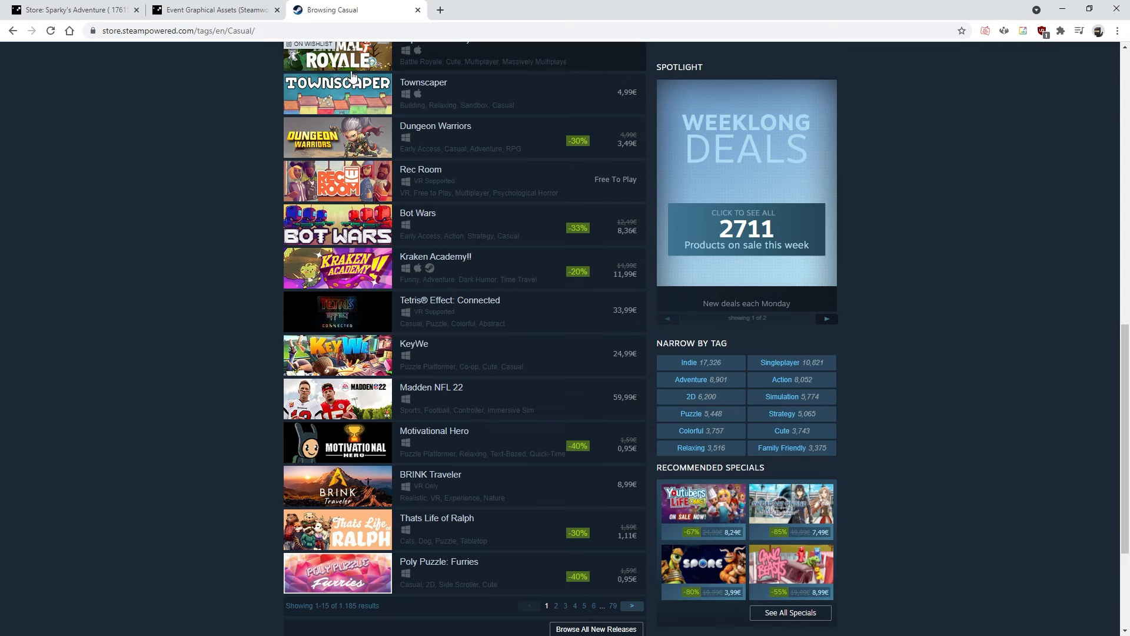
pyautogui.click(430, 134)
pyautogui.scroll(-2, 386, 286)
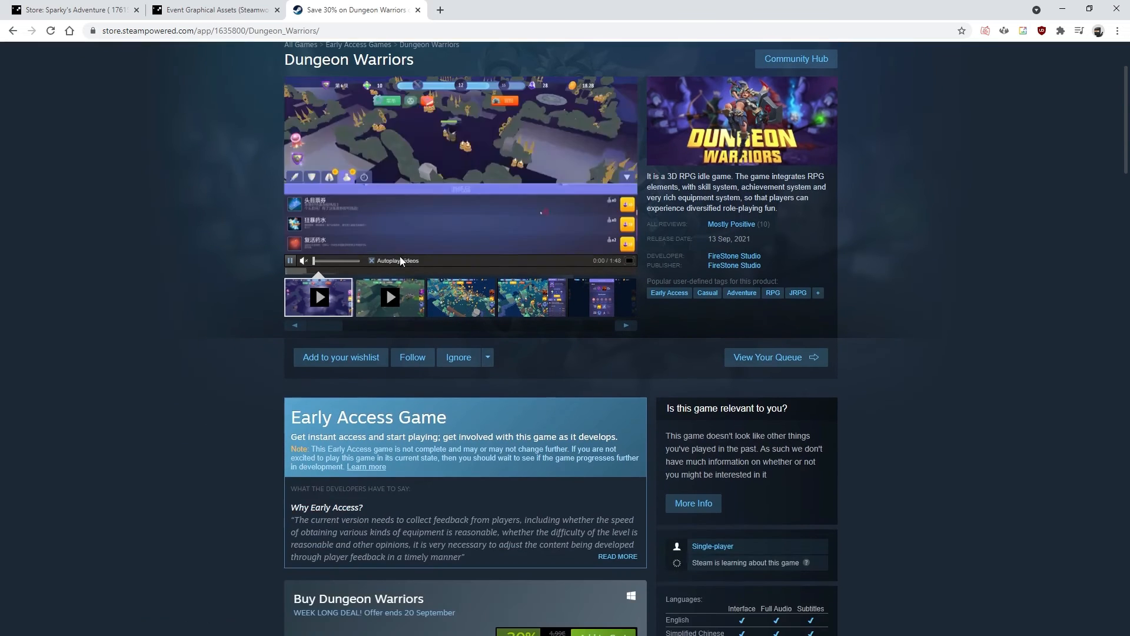
pyautogui.scroll(-7, 208, 289)
pyautogui.scroll(-6, 209, 289)
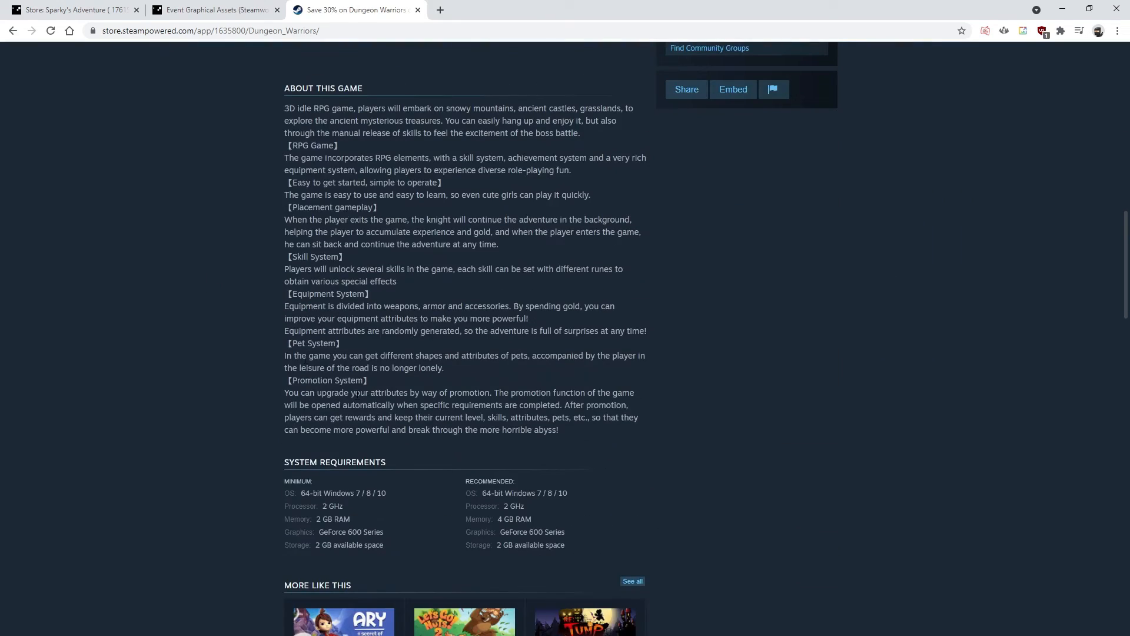
pyautogui.moveTo(484, 459); pyautogui.dragTo(493, 320)
pyautogui.scroll(8, 493, 320)
pyautogui.scroll(-4, 493, 319)
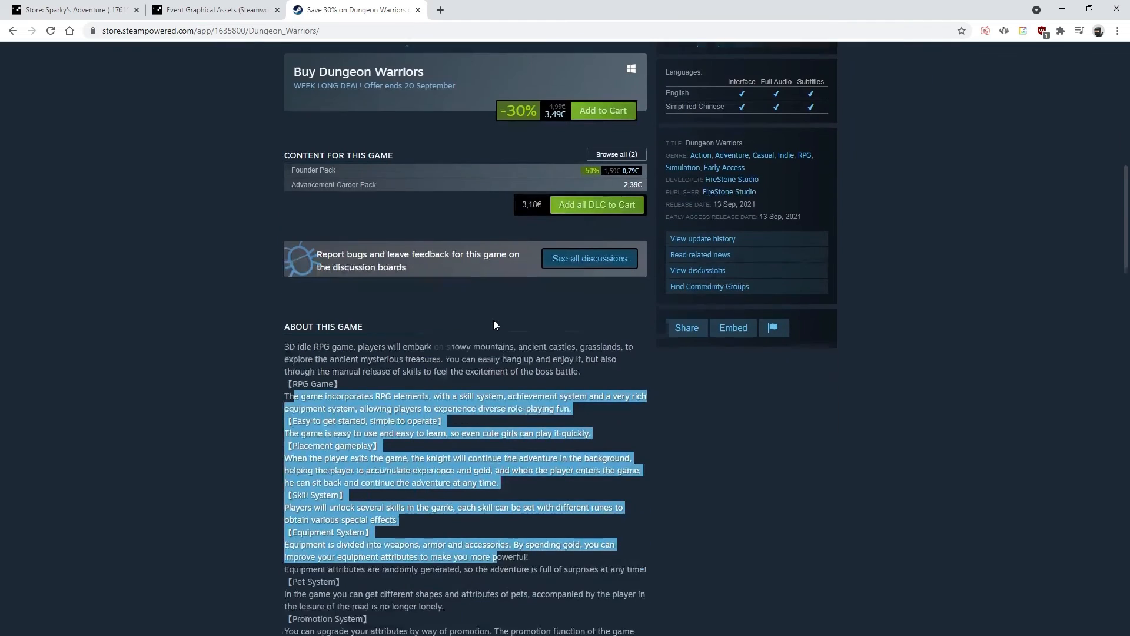
pyautogui.click(363, 391)
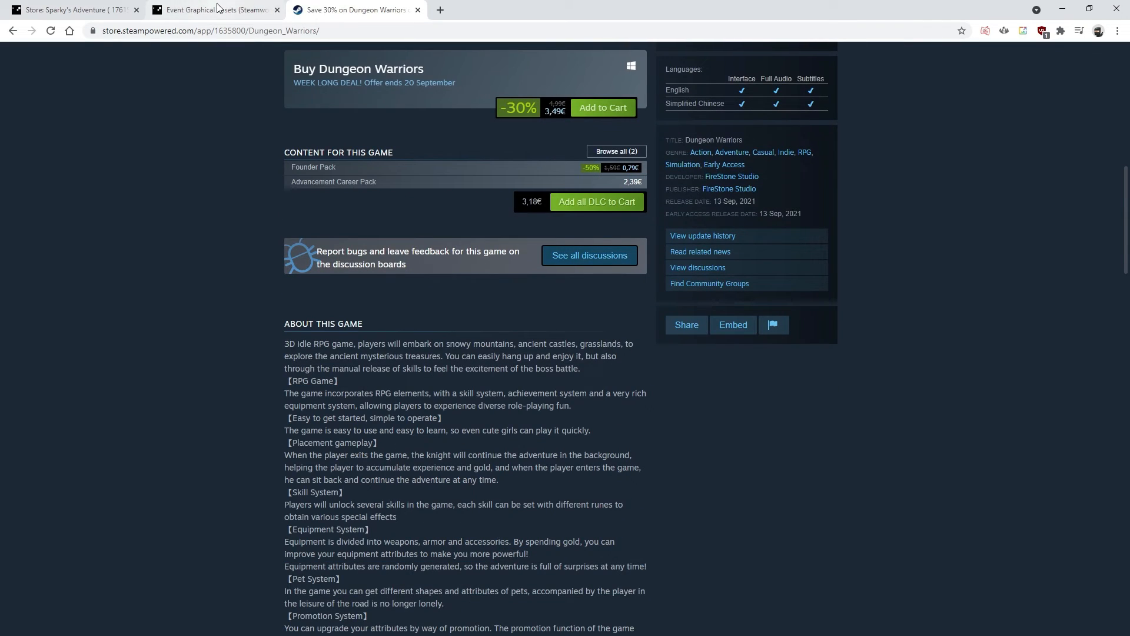
# Return to the store page admin's Description settings and compare the About This Game field and custom image upload with the live example
pyautogui.click(101, 6)
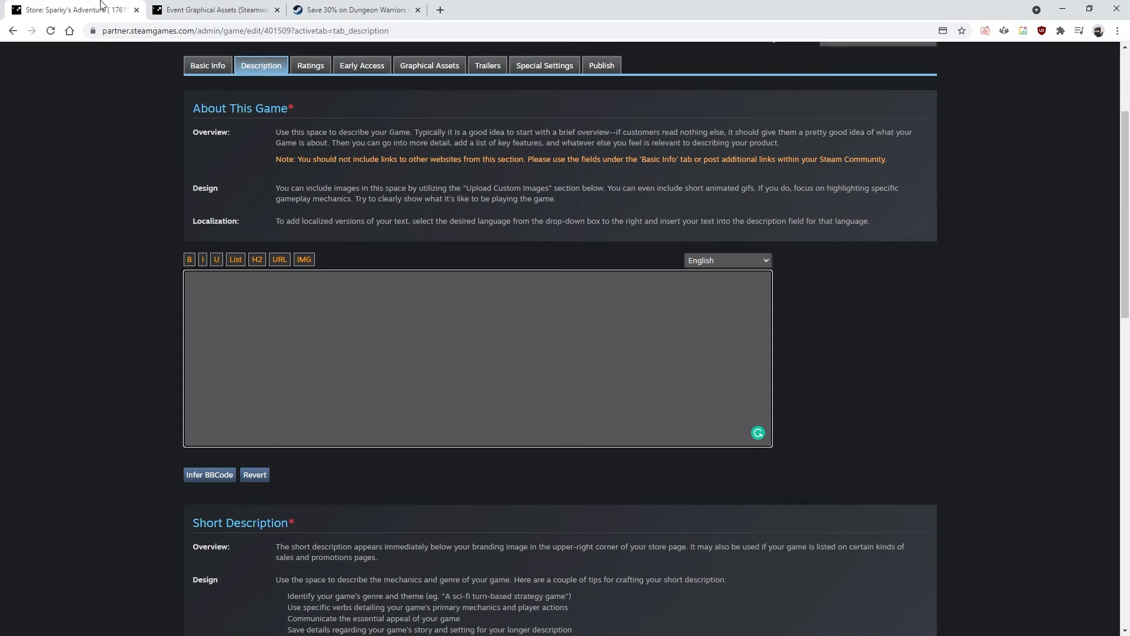
pyautogui.scroll(-14, 123, 234)
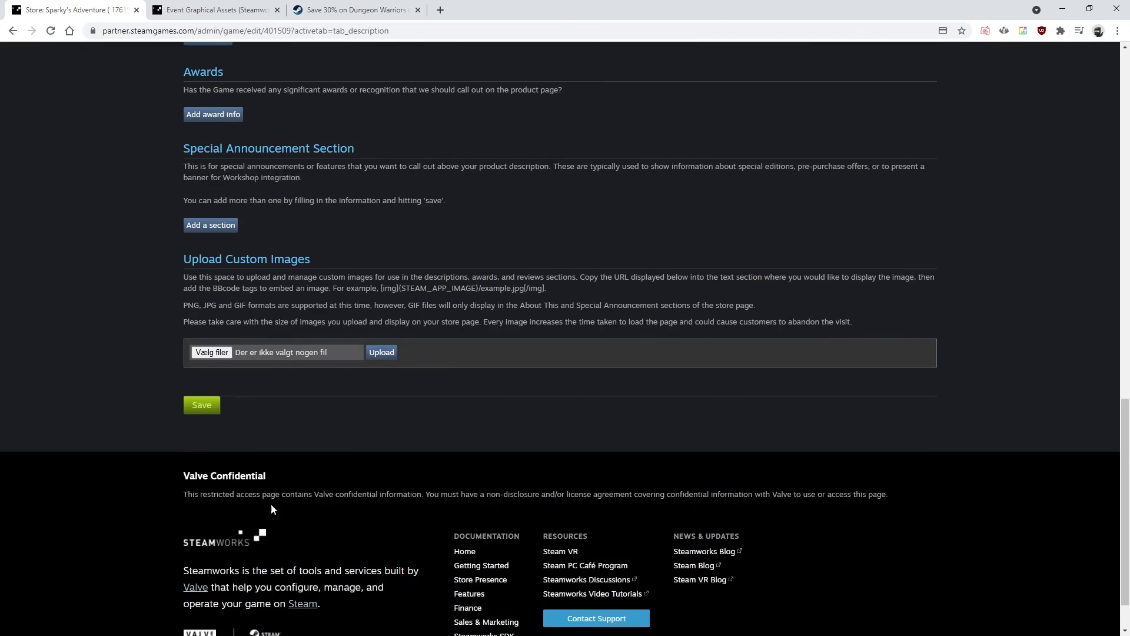
pyautogui.scroll(12, 298, 394)
pyautogui.click(364, 198)
pyautogui.scroll(3, 301, 222)
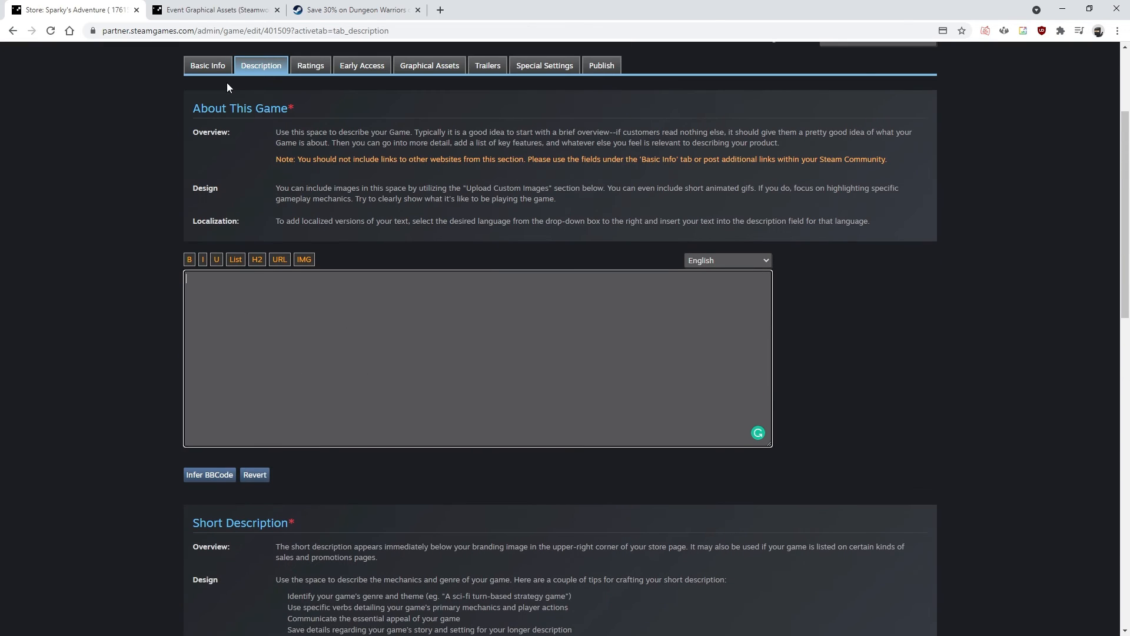
pyautogui.scroll(3, 425, 242)
# Reopen the Graphical Assets settings and recheck the Page Background and Screenshots requirements
pyautogui.click(425, 240)
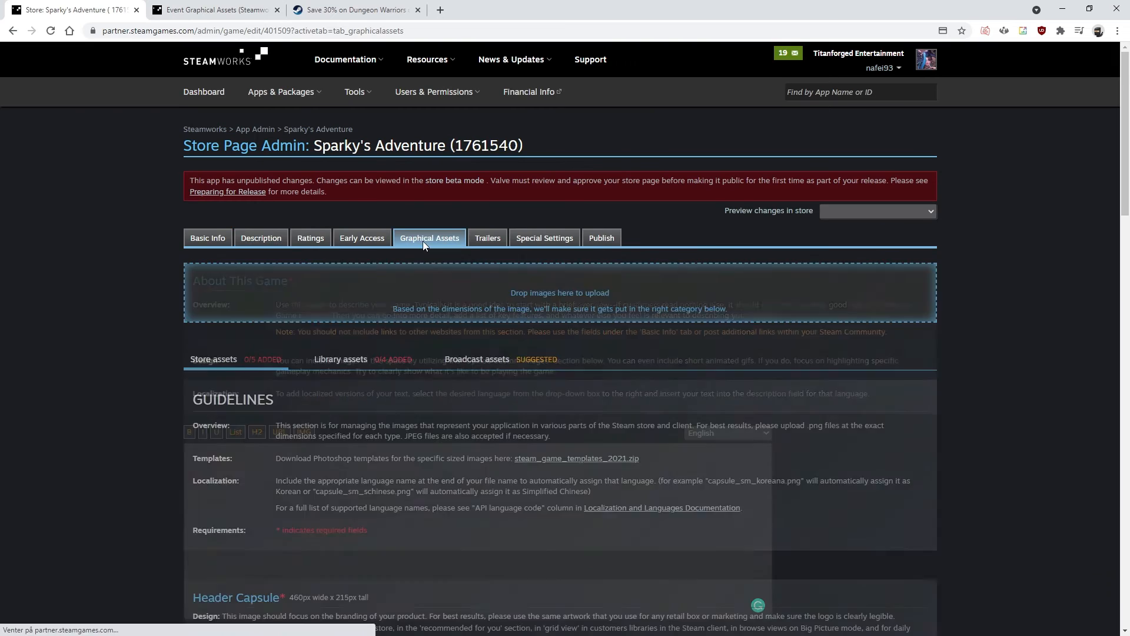
pyautogui.scroll(-20, 281, 392)
pyautogui.scroll(4, 368, 240)
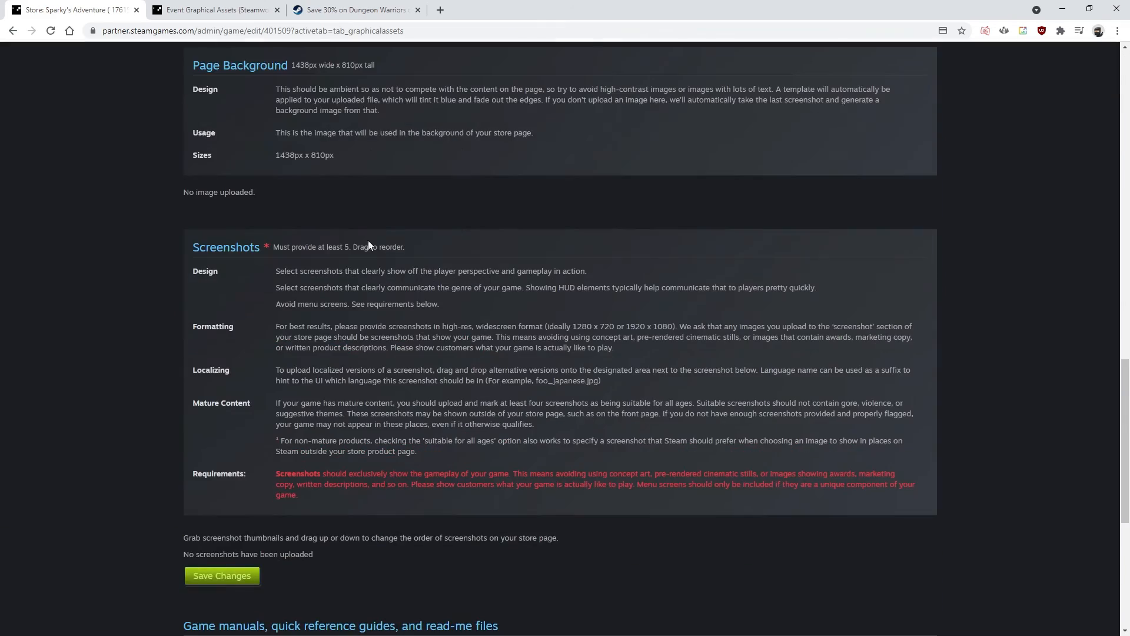
pyautogui.scroll(20, 278, 365)
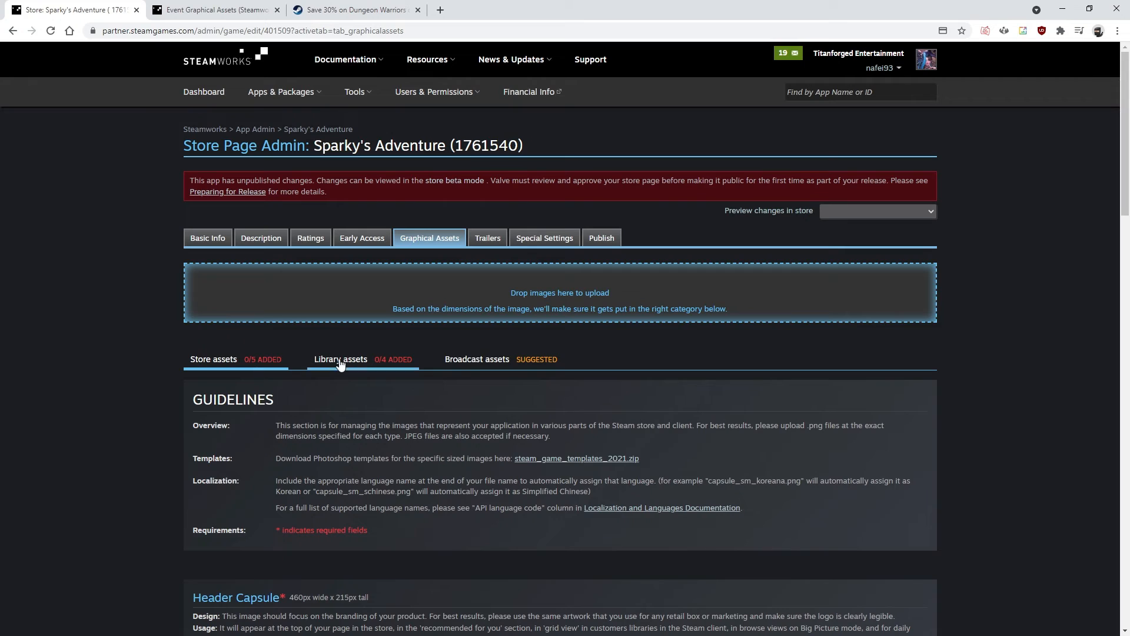
# Open the Library assets and review the Library Capsule, Library Hero, Library Logo and Placement Tool requirements
pyautogui.click(361, 360)
pyautogui.scroll(-10, 360, 359)
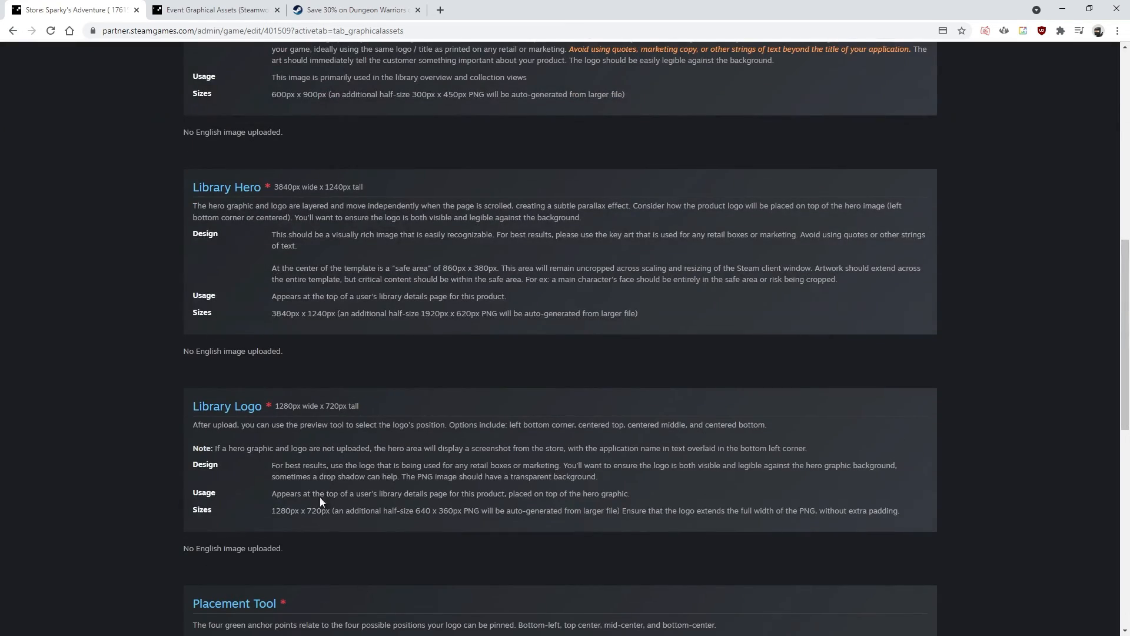
pyautogui.scroll(2, 320, 497)
pyautogui.scroll(-9, 320, 497)
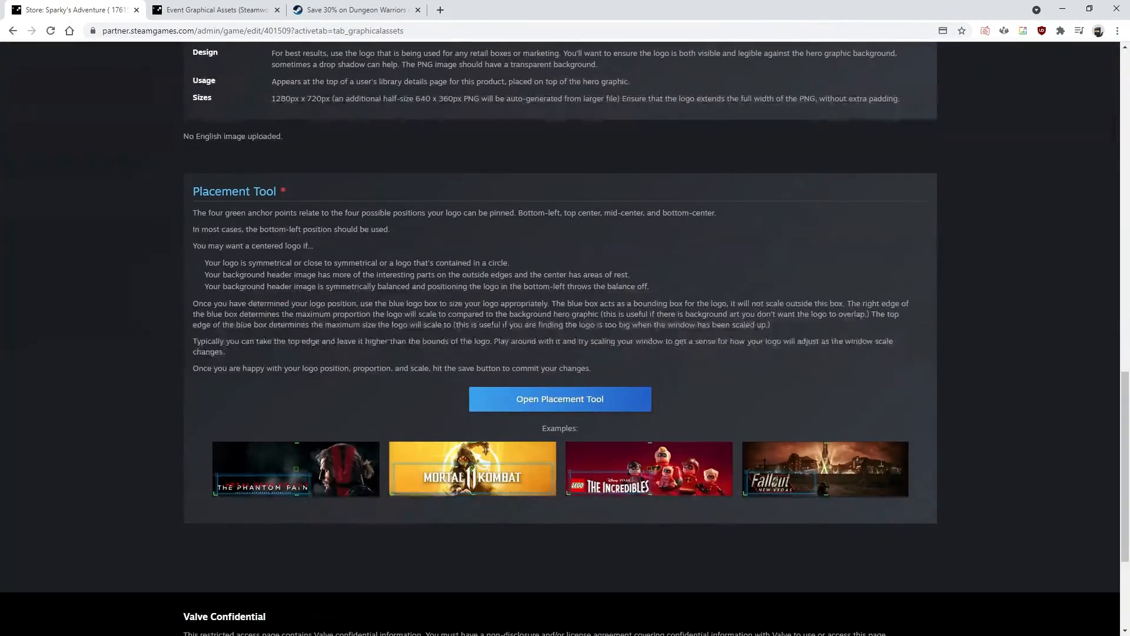
pyautogui.scroll(20, 410, 459)
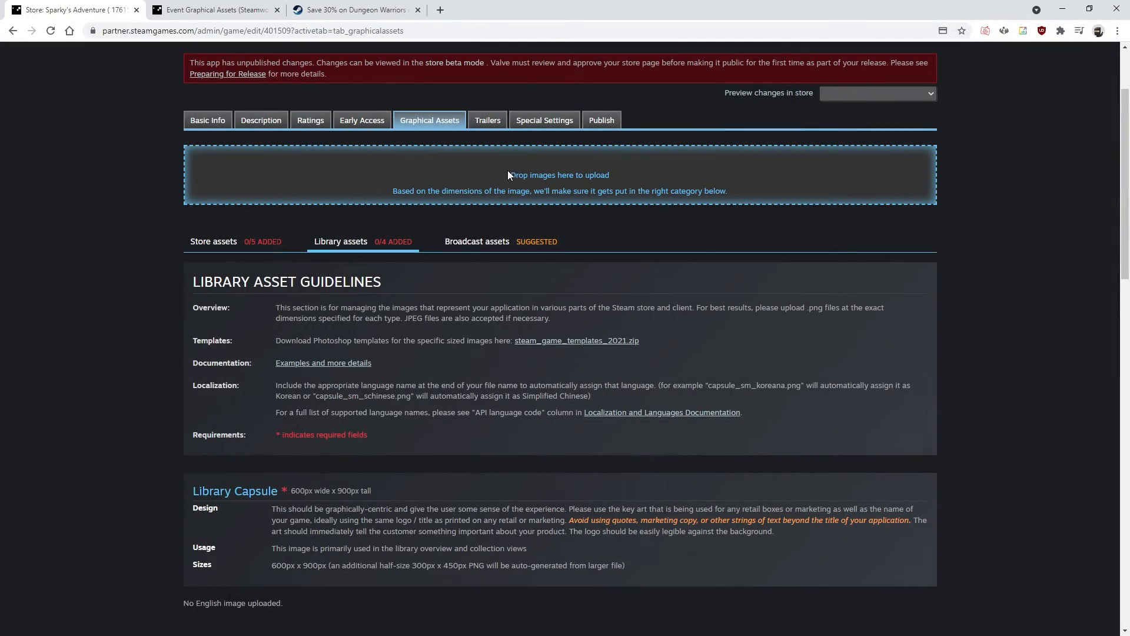
# Check the Trailers guidelines and review the Special Settings, including the Google Analytics Tracking ID, Downloadable Content and Associated Demos sections
pyautogui.click(488, 122)
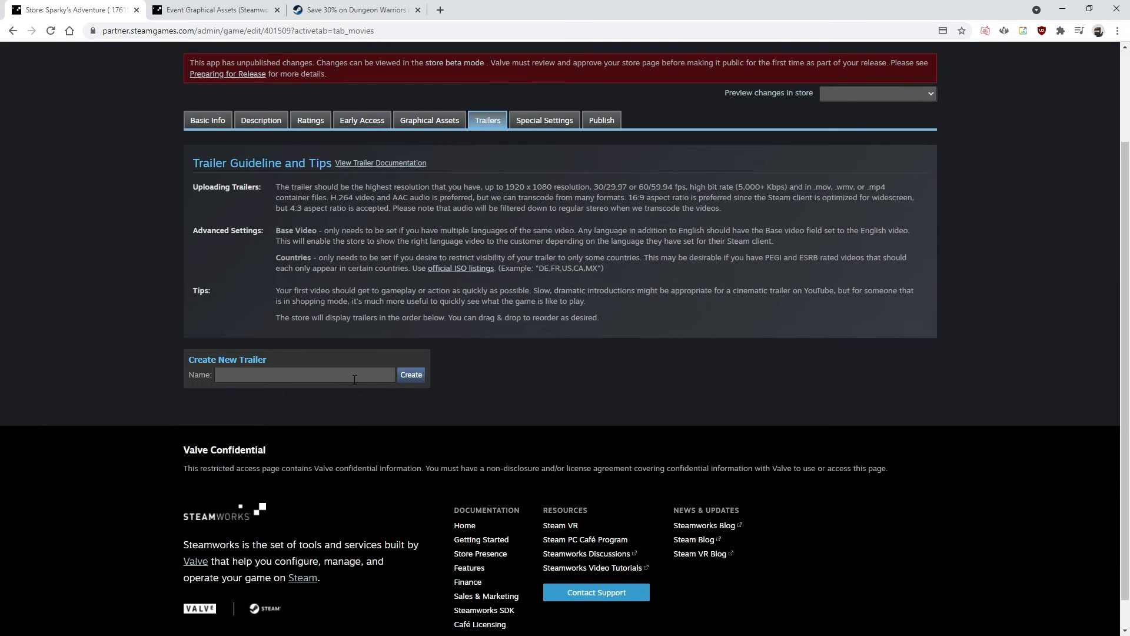
pyautogui.click(558, 121)
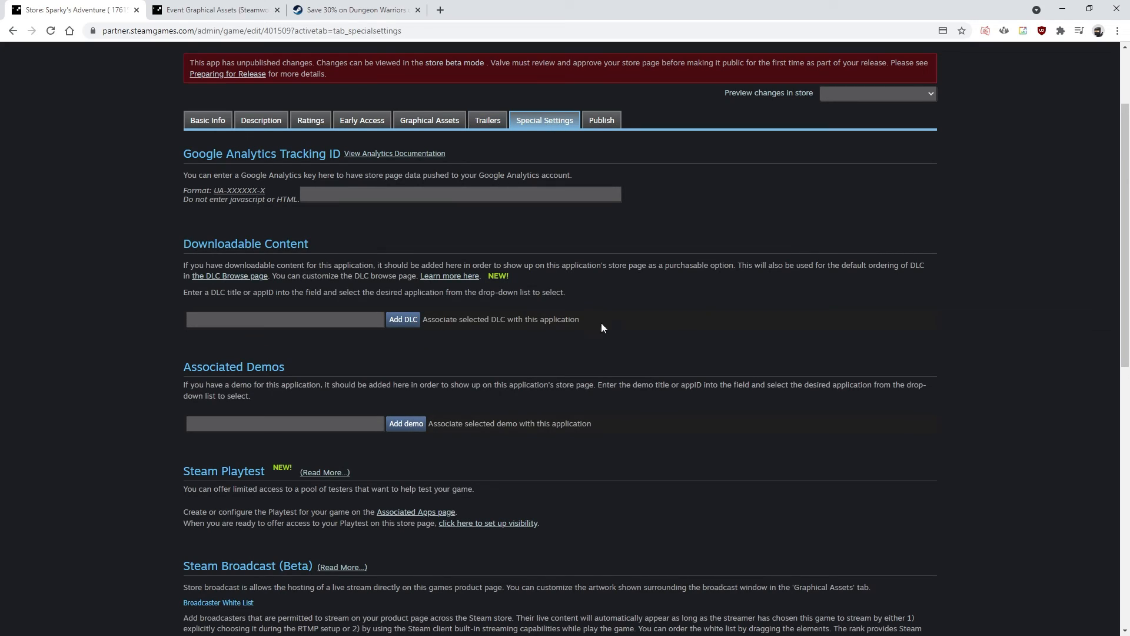
pyautogui.scroll(-7, 589, 304)
pyautogui.scroll(9, 585, 306)
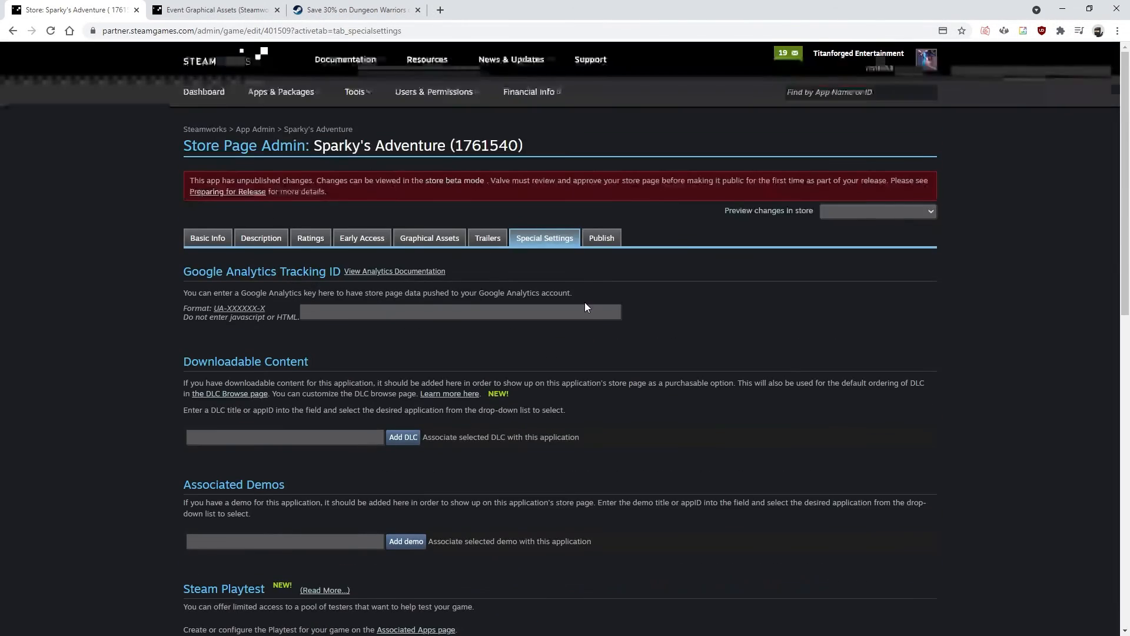
pyautogui.moveTo(178, 270); pyautogui.dragTo(265, 268)
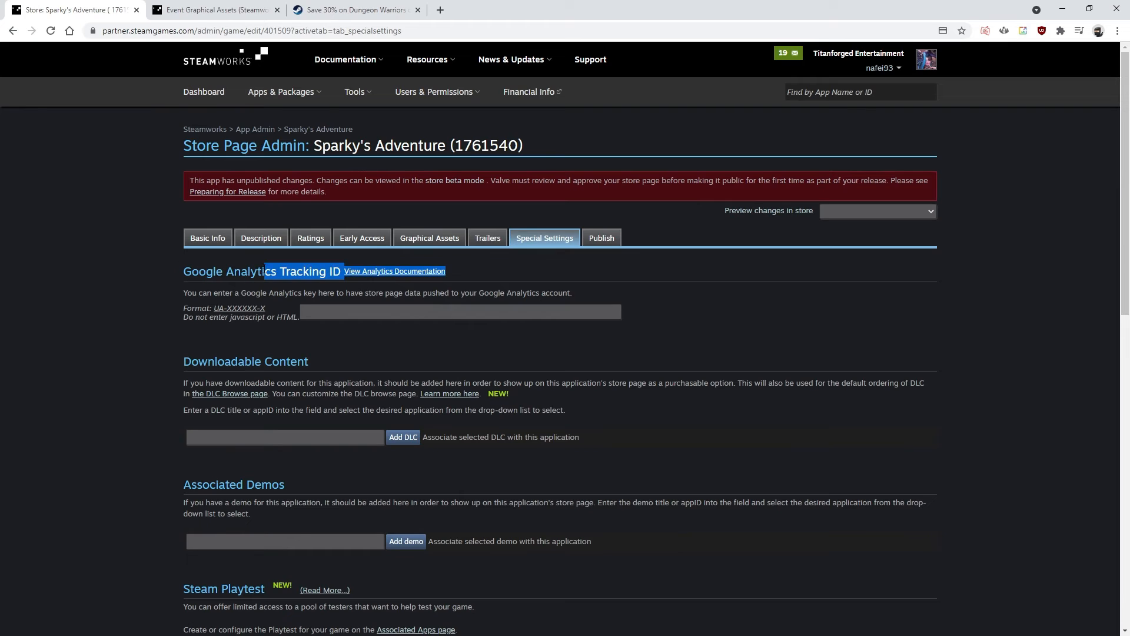
pyautogui.click(265, 267)
pyautogui.moveTo(341, 271); pyautogui.dragTo(210, 262)
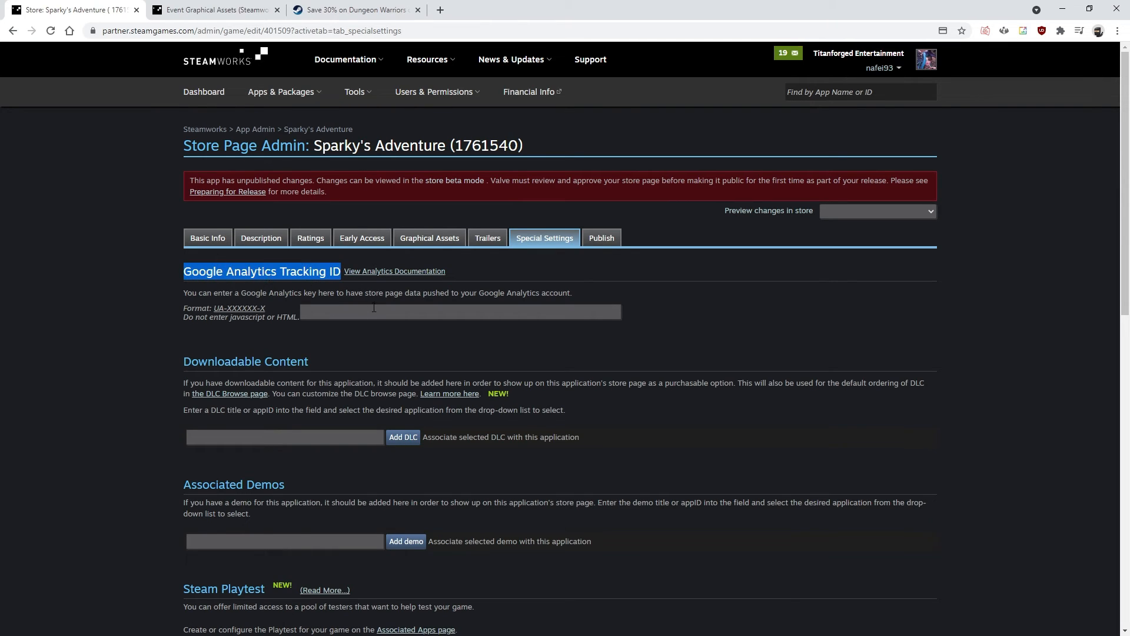
pyautogui.click(527, 316)
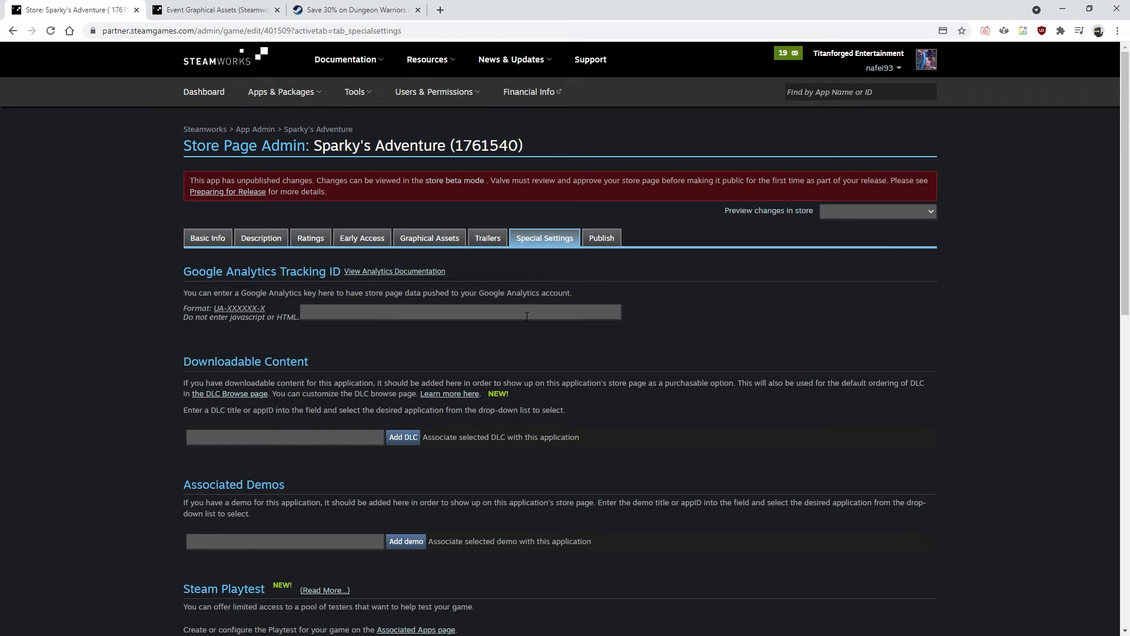
# Check the Publish settings, preview the Sparky's Adventure page in store beta mode, and return to the store page admin
pyautogui.click(594, 243)
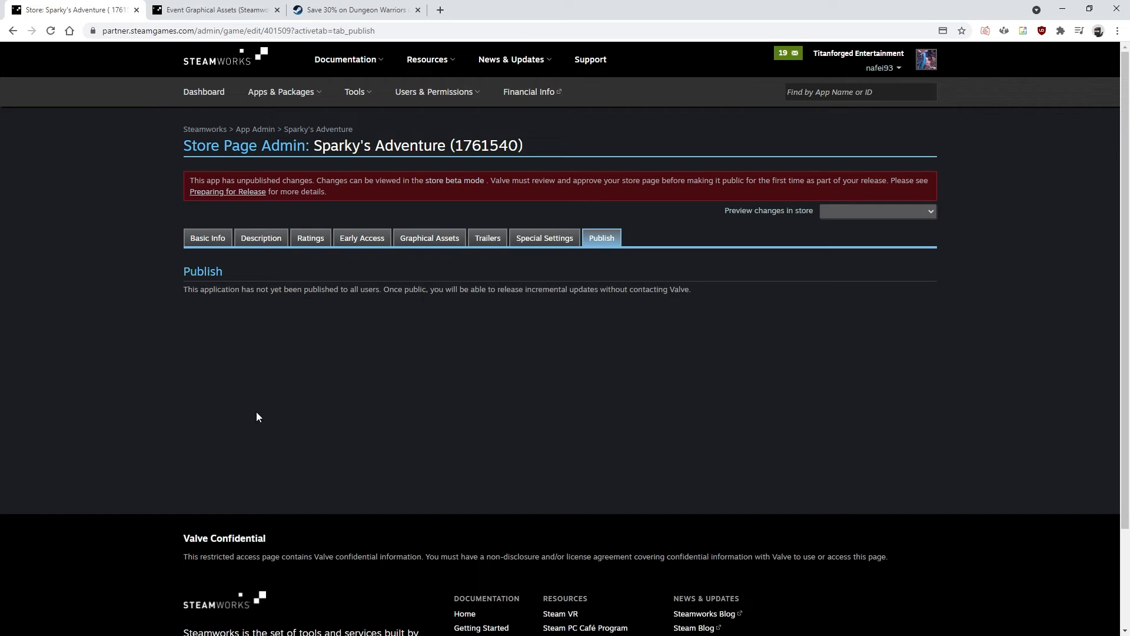
pyautogui.click(453, 183)
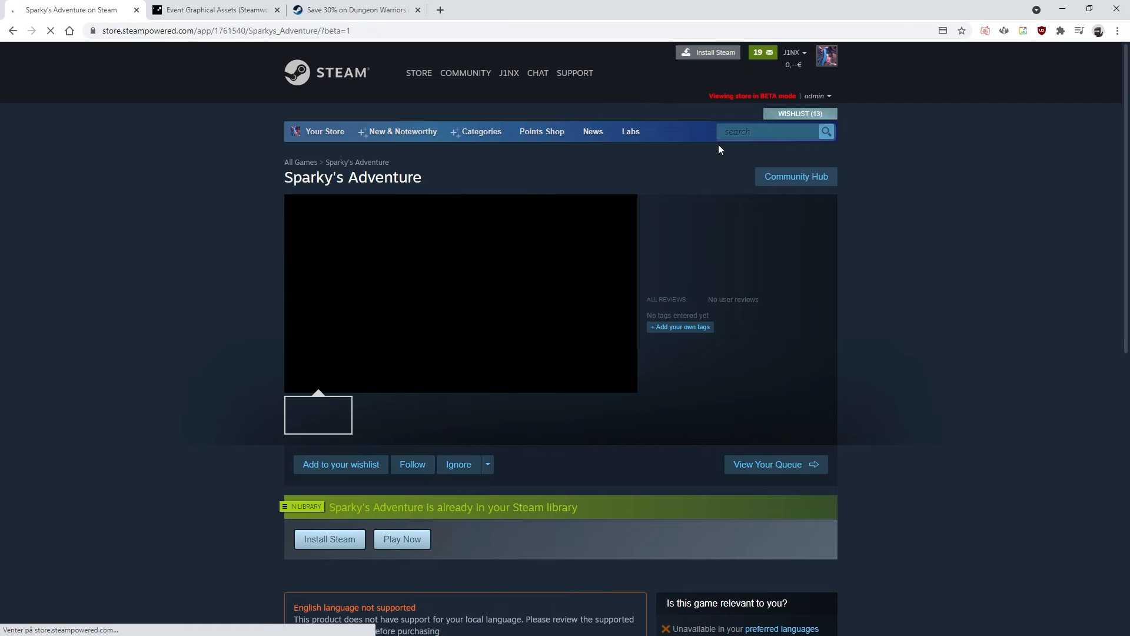
pyautogui.scroll(-6, 542, 259)
pyautogui.scroll(5, 502, 302)
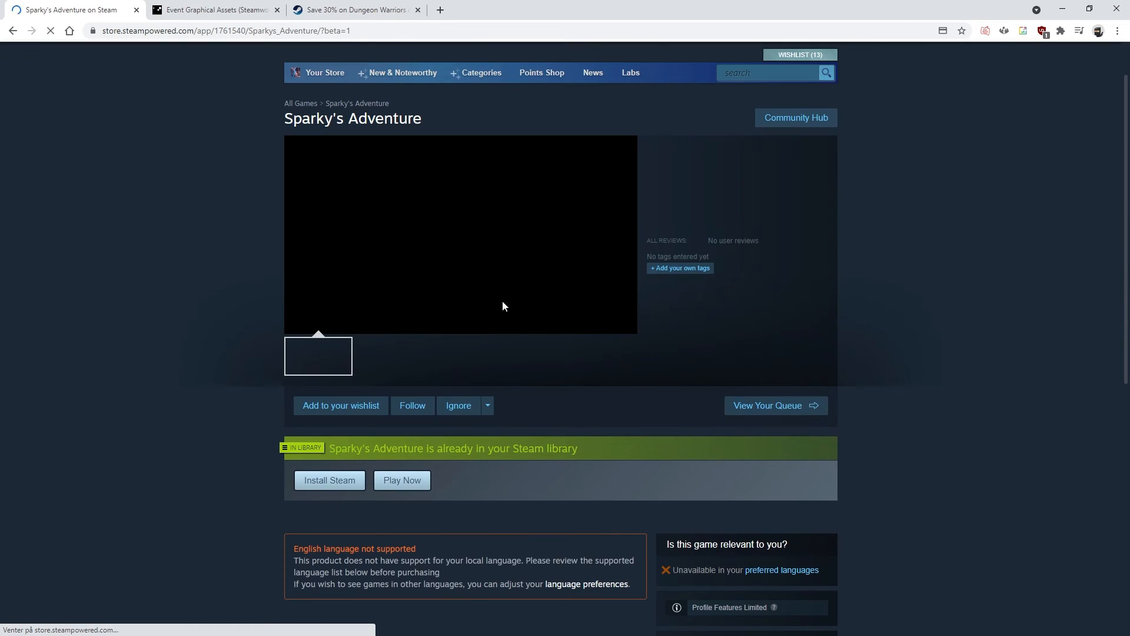
pyautogui.scroll(1, 503, 302)
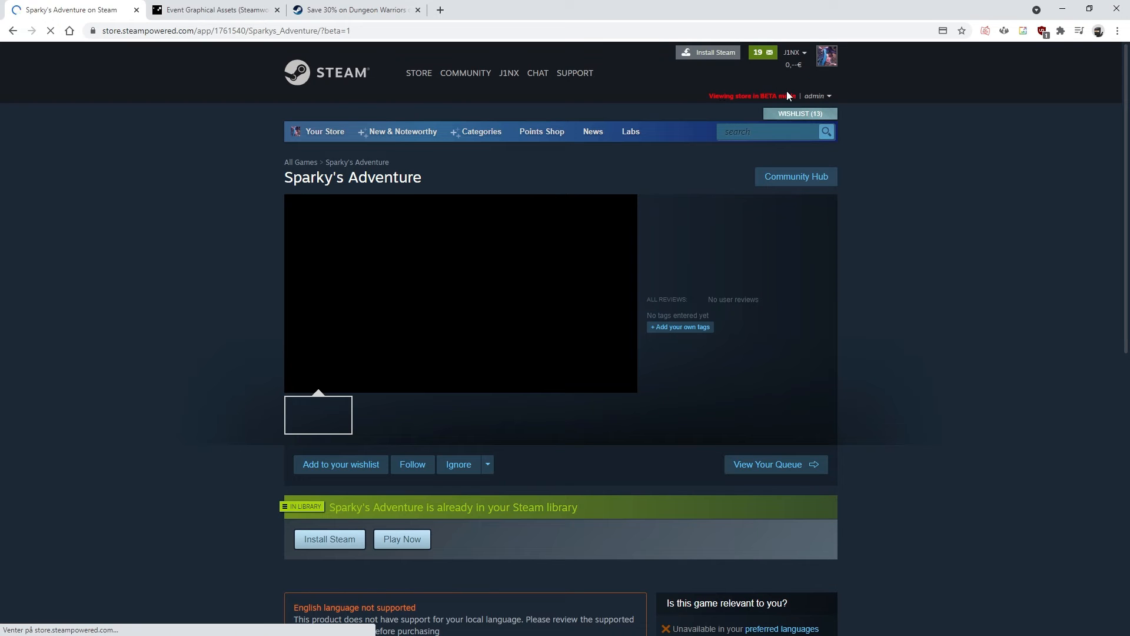
pyautogui.scroll(-7, 737, 130)
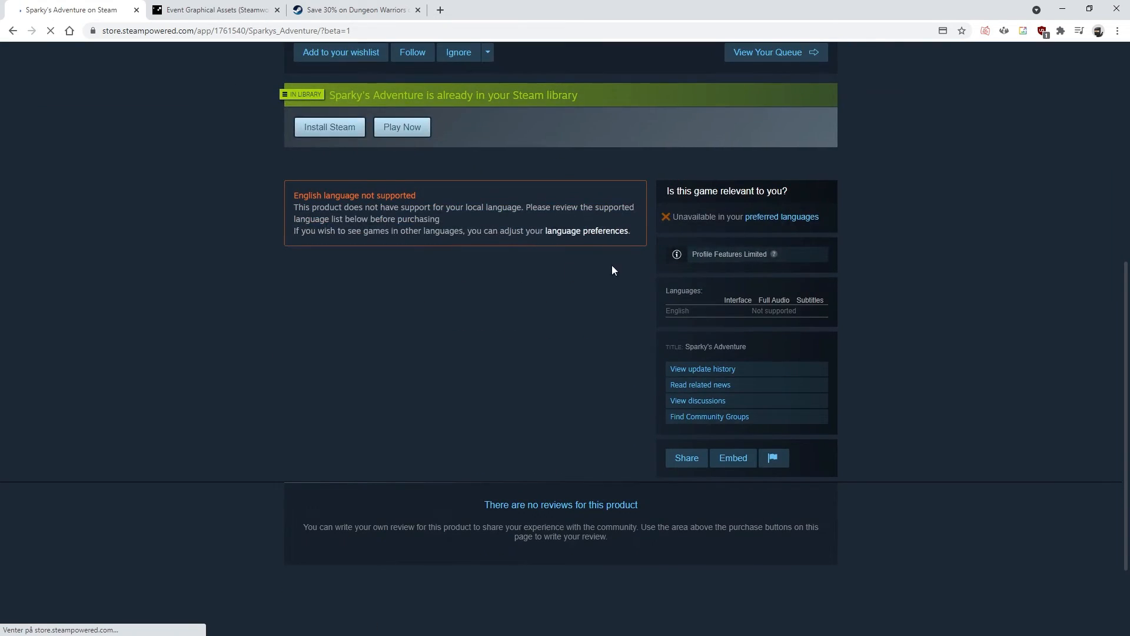
pyautogui.scroll(5, 612, 271)
pyautogui.click(13, 32)
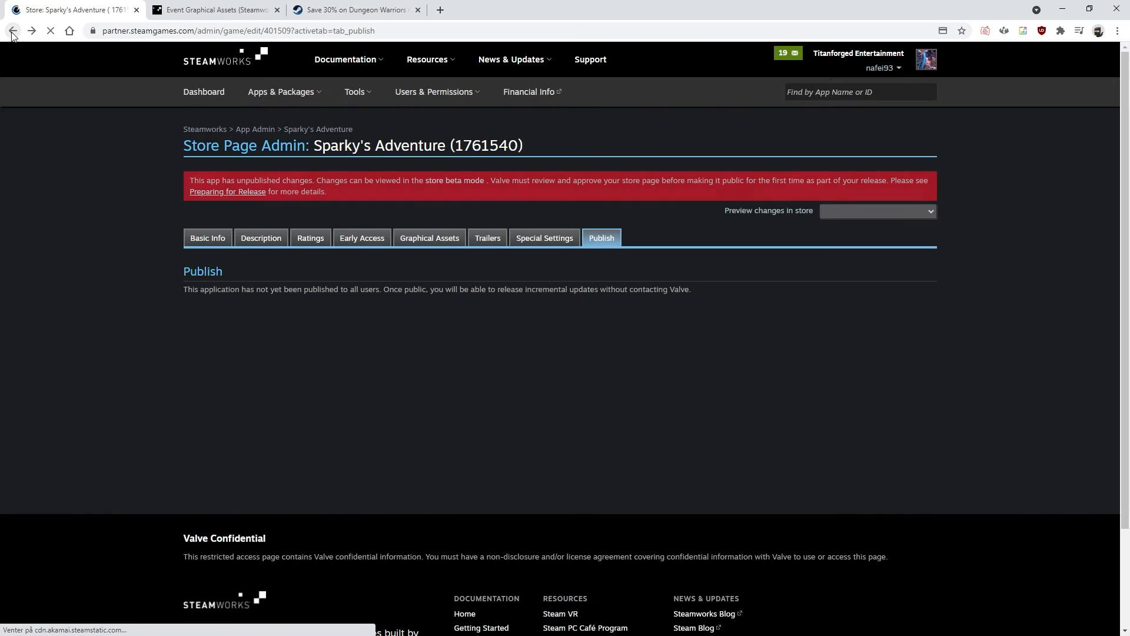
pyautogui.moveTo(419, 181); pyautogui.dragTo(488, 180)
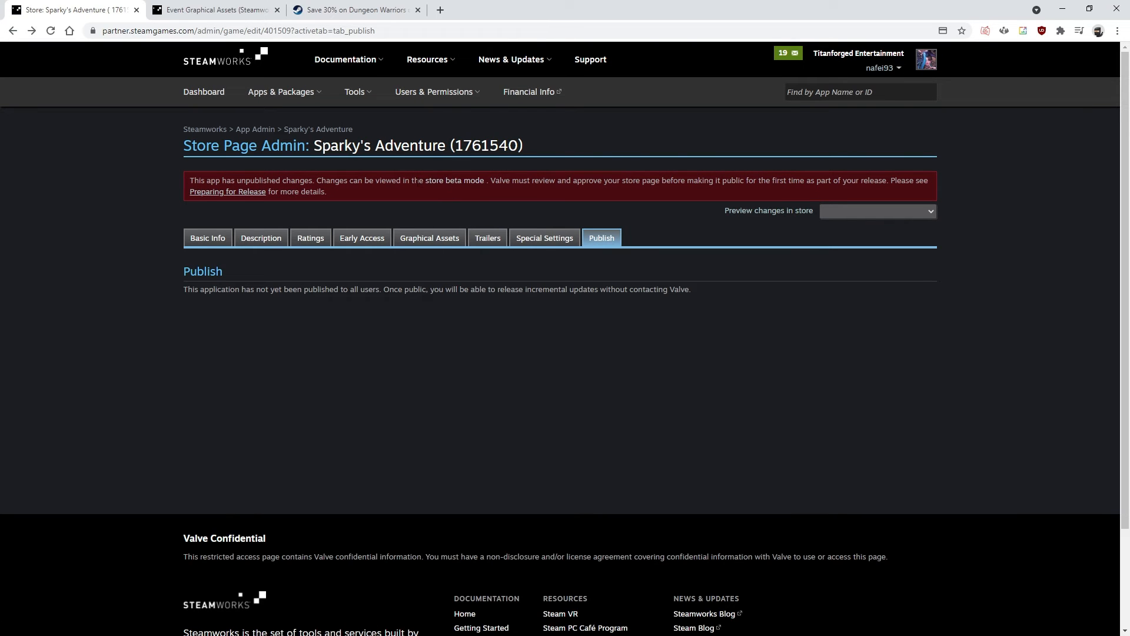
# Reopen the Description settings and review the sections from About This Game through Upload Custom Images and the save option
pyautogui.click(271, 244)
pyautogui.scroll(-20, 392, 332)
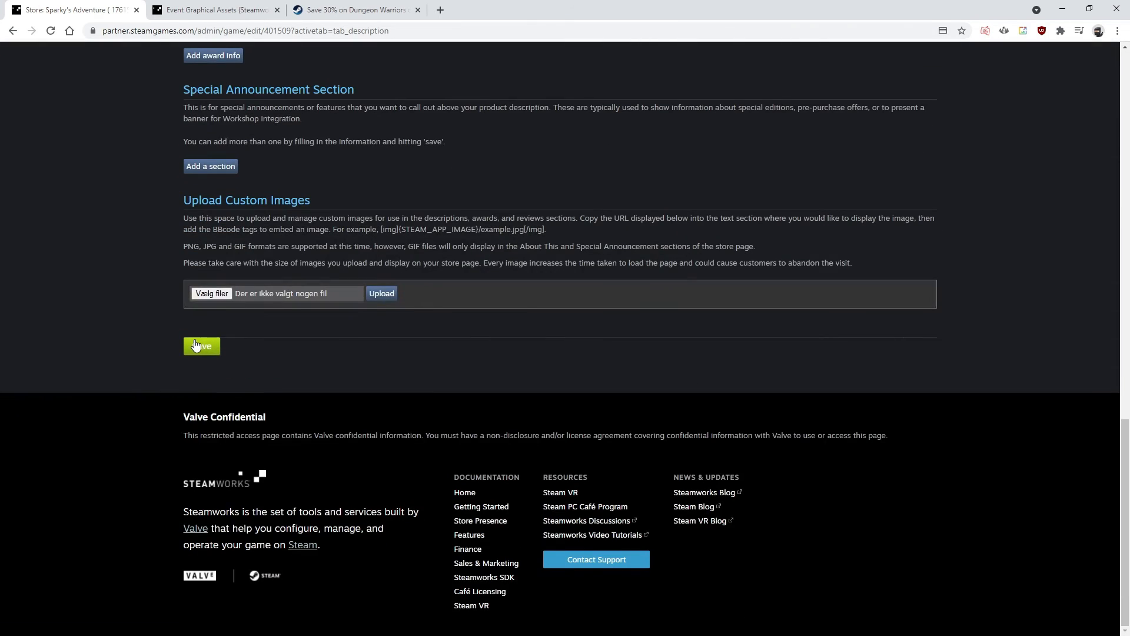
pyautogui.scroll(6, 346, 268)
pyautogui.scroll(7, 346, 268)
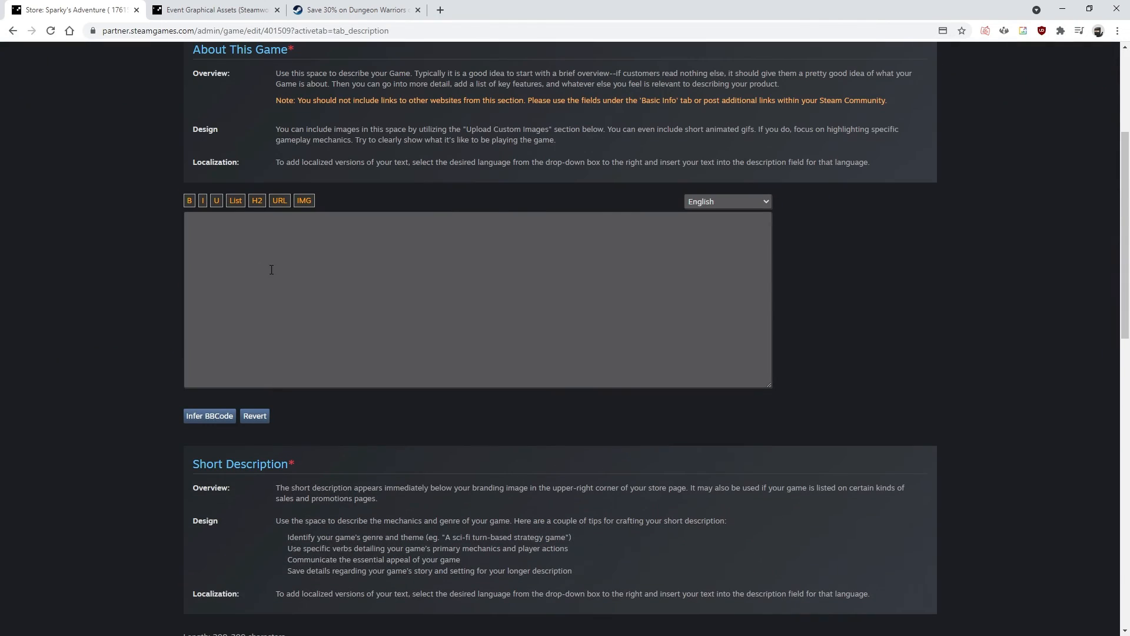
pyautogui.scroll(-8, 228, 246)
pyautogui.scroll(-6, 229, 244)
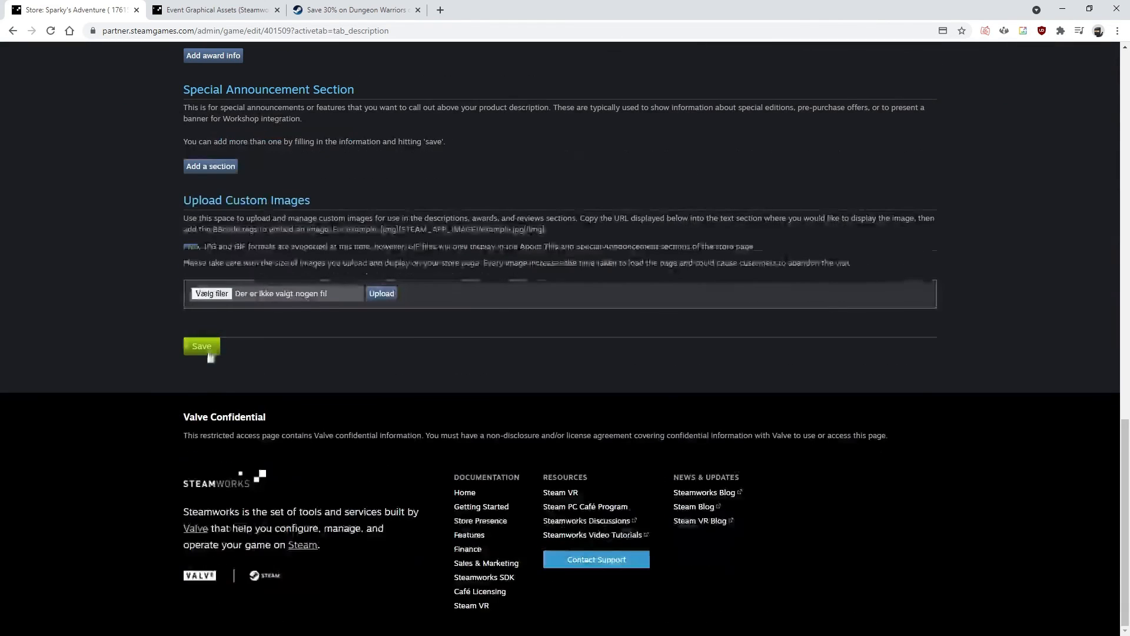
pyautogui.scroll(18, 309, 287)
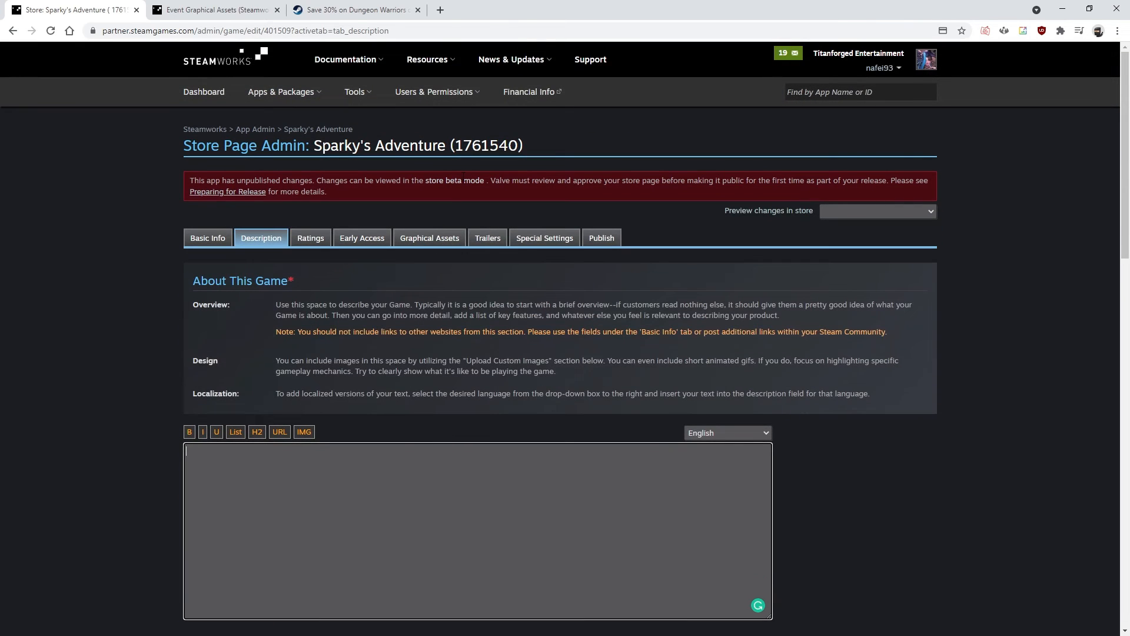
# Revisit the store beta mode preview, leave it, and open the Sparky's Adventure app landing page
pyautogui.click(436, 179)
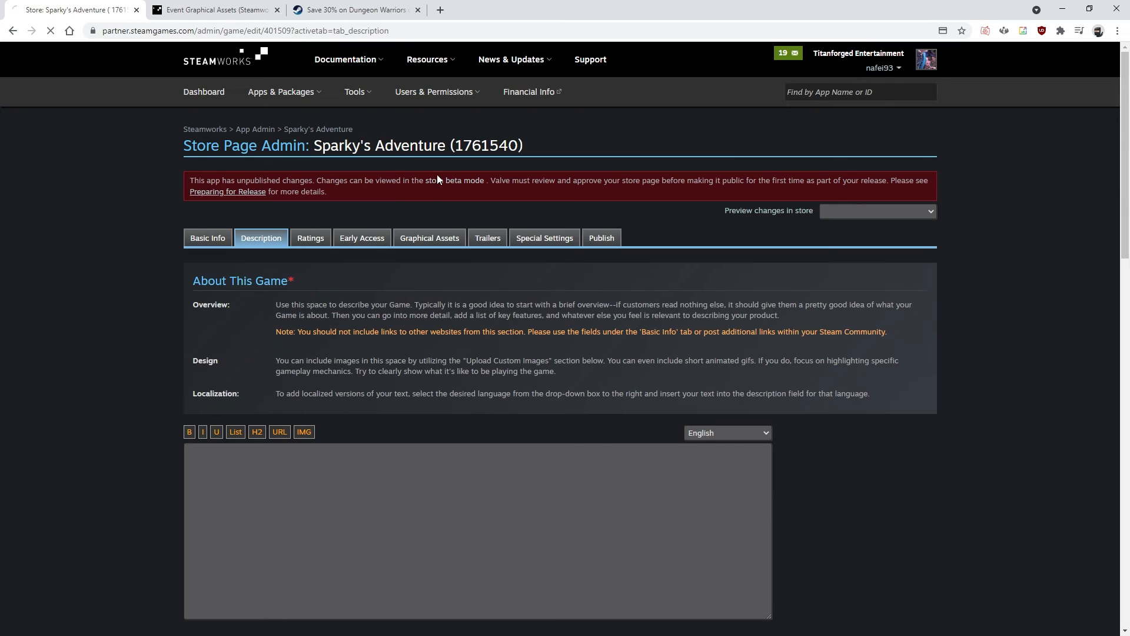
pyautogui.click(13, 31)
pyautogui.click(275, 123)
pyautogui.click(226, 228)
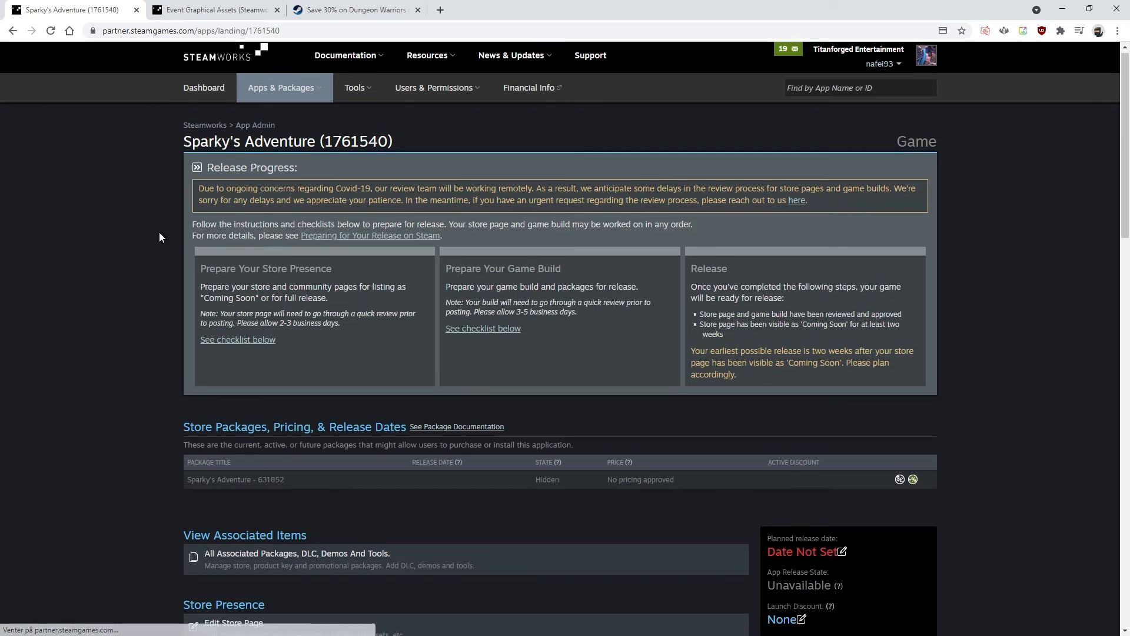
pyautogui.scroll(-4, 159, 236)
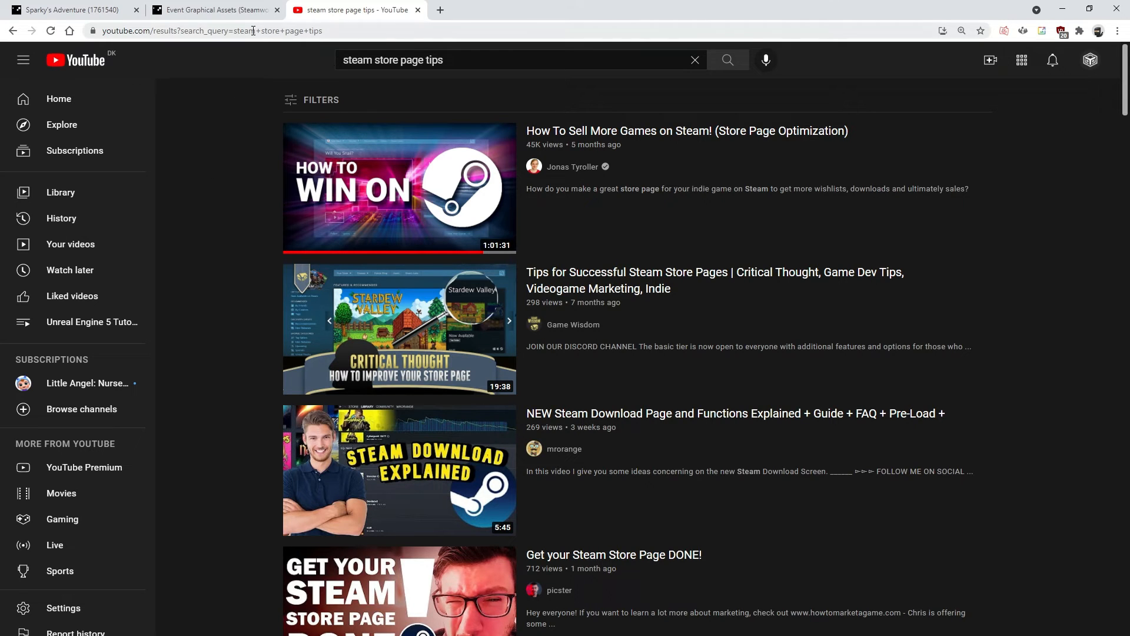
# Switch from YouTube back to the app landing page and examine the Store Presence section and its checklist
pyautogui.click(227, 12)
pyautogui.click(97, 5)
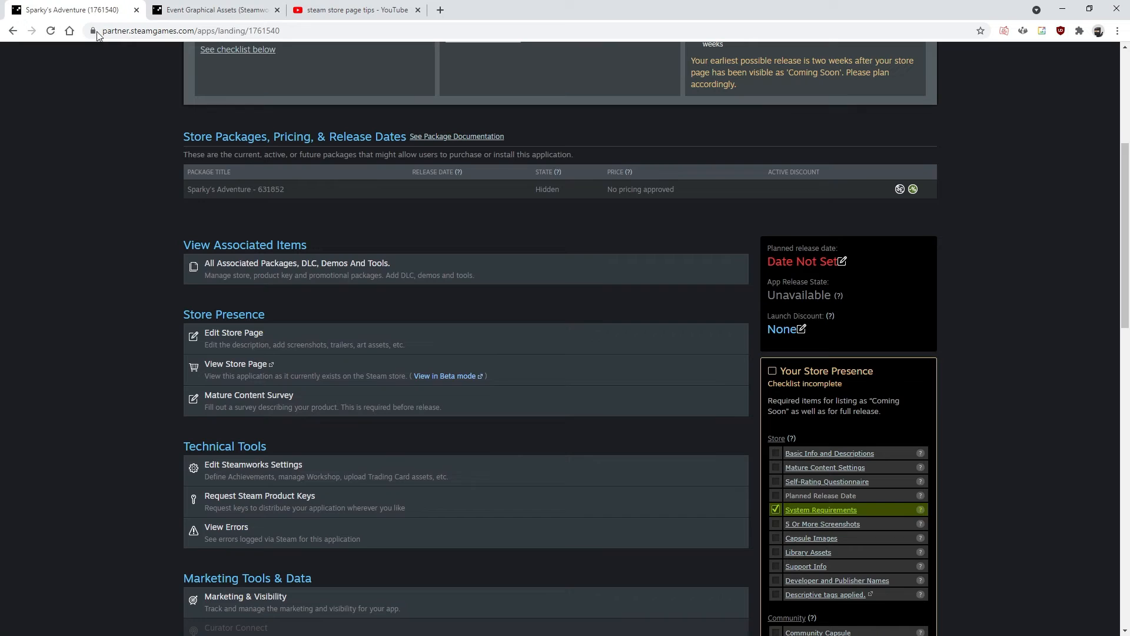
pyautogui.scroll(-2, 216, 196)
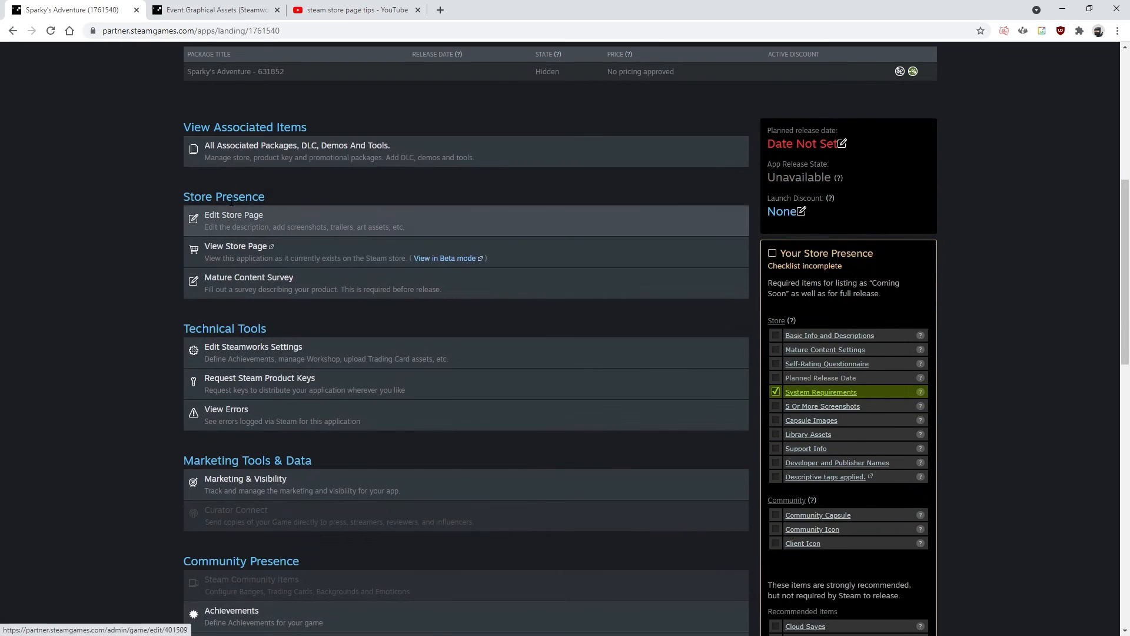
# Open the YouTube video "How To Sell More Games on Steam! (Store Page Optimization)" and skip to the "How To Tag Your Game on Steam" chapter
pyautogui.click(323, 12)
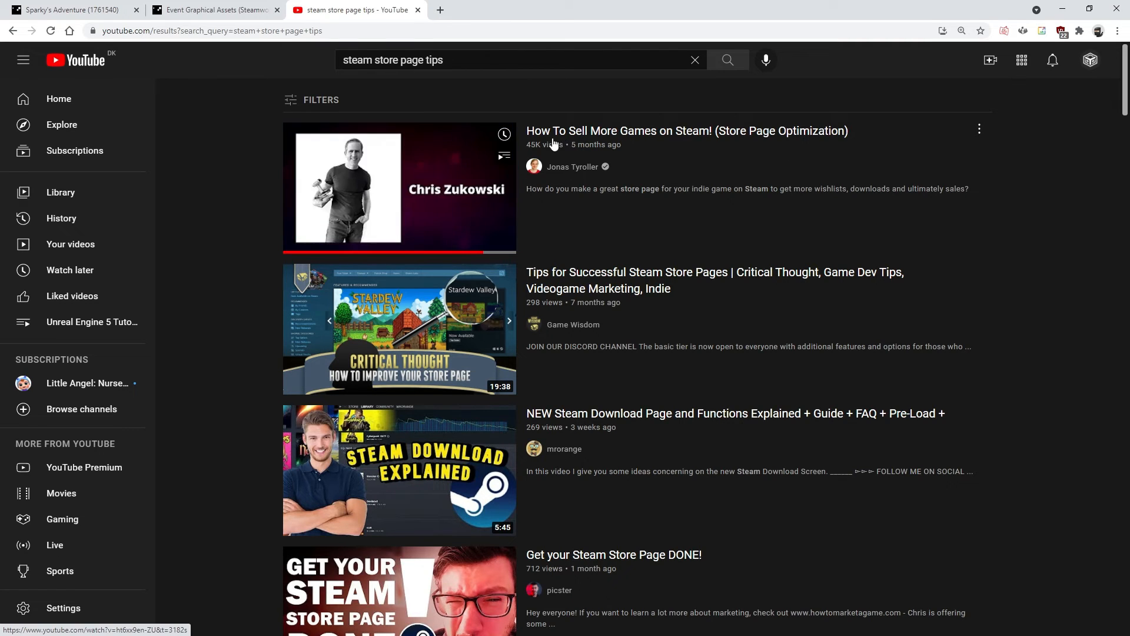
pyautogui.click(743, 134)
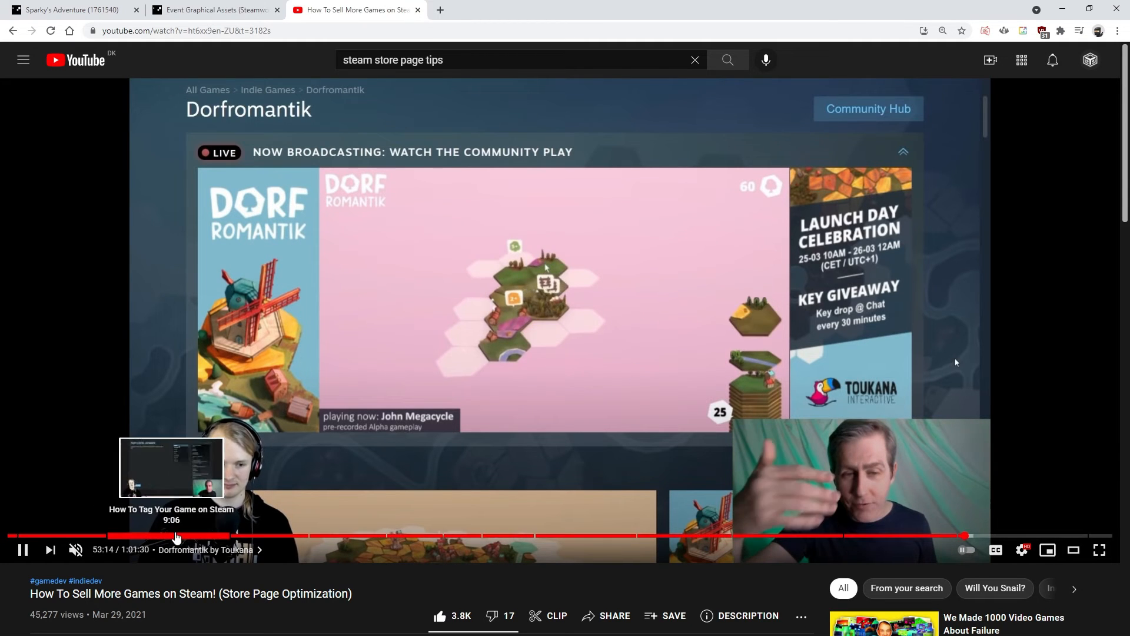
pyautogui.click(176, 535)
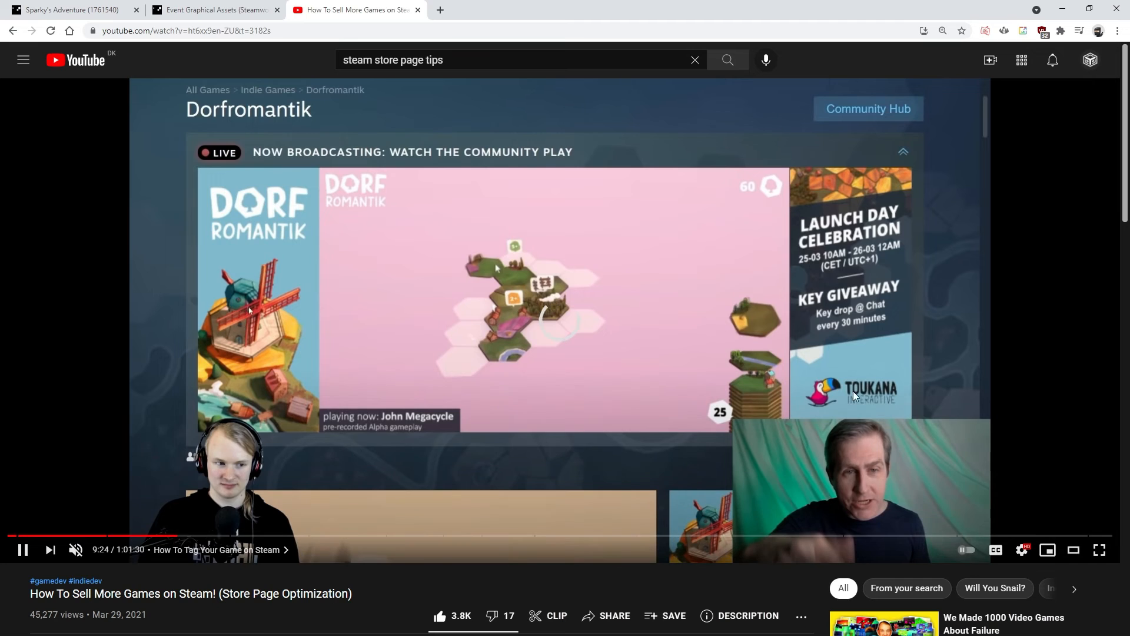
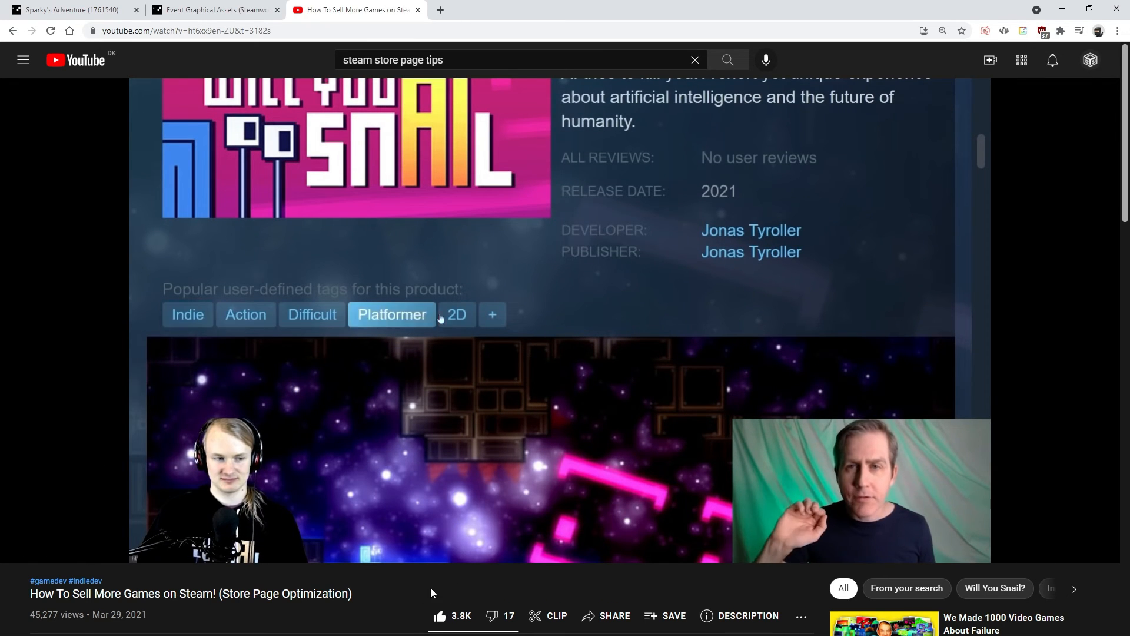
# Look over the video's description and comments, return to the steam store page tips results, and select the store page optimization video again
pyautogui.scroll(-1, 393, 379)
pyautogui.scroll(-7, 393, 379)
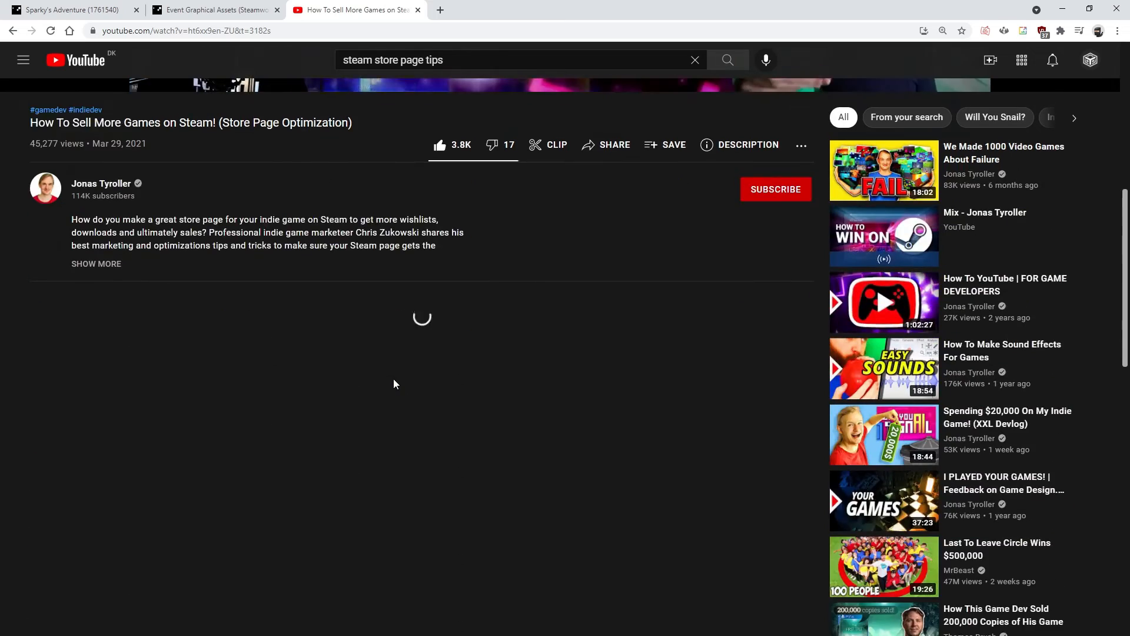
pyautogui.scroll(7, 393, 379)
pyautogui.scroll(-5, 389, 384)
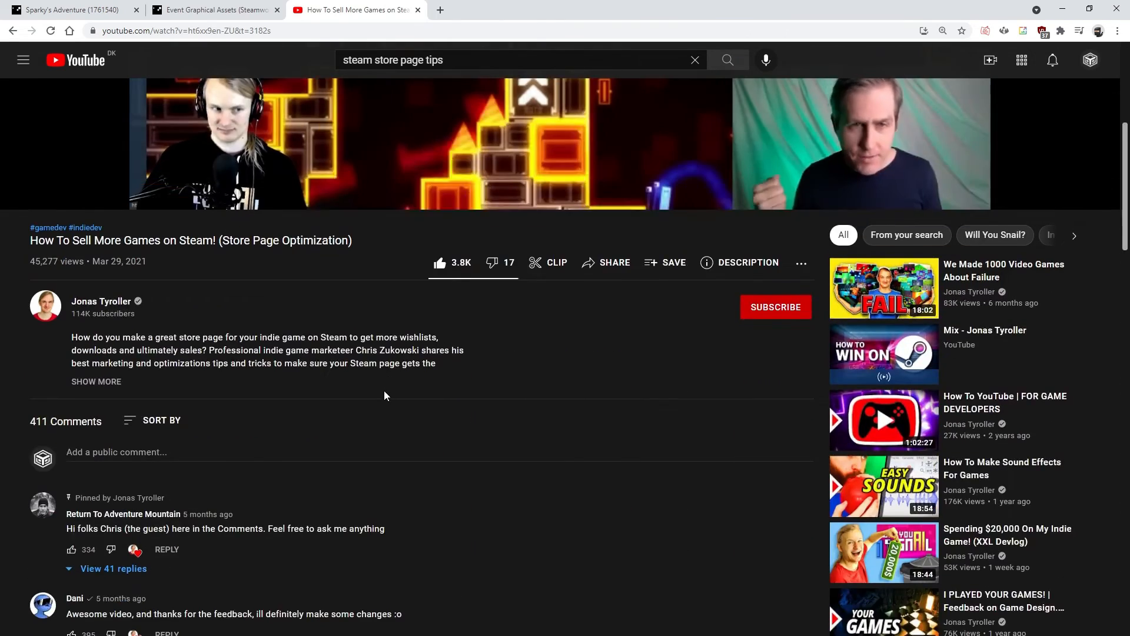
pyautogui.scroll(5, 384, 390)
pyautogui.click(17, 32)
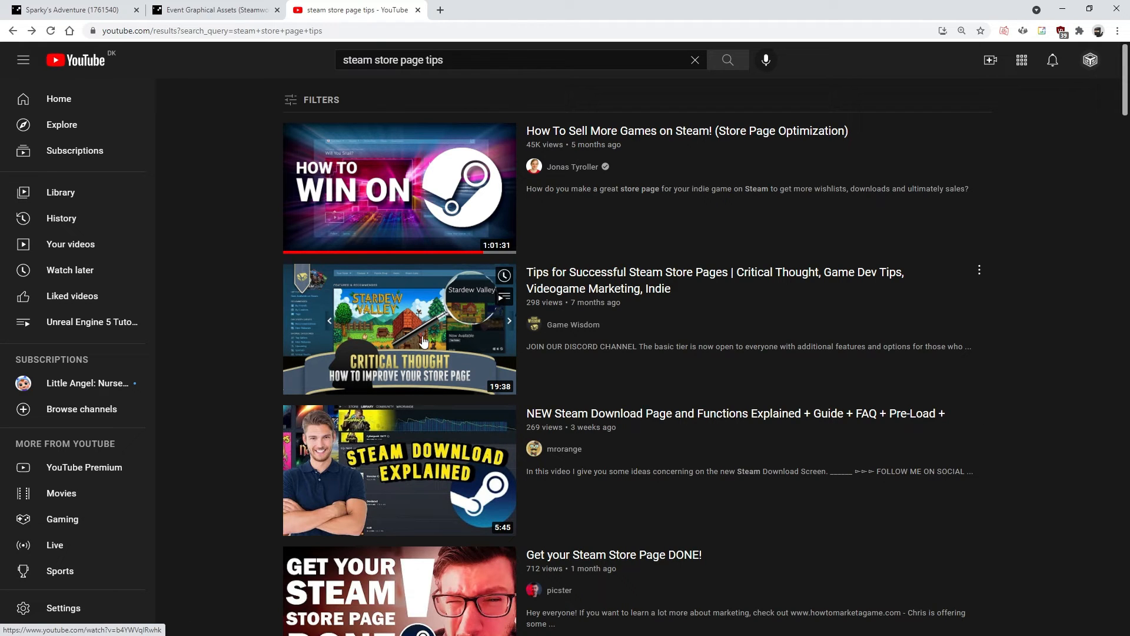
pyautogui.click(420, 174)
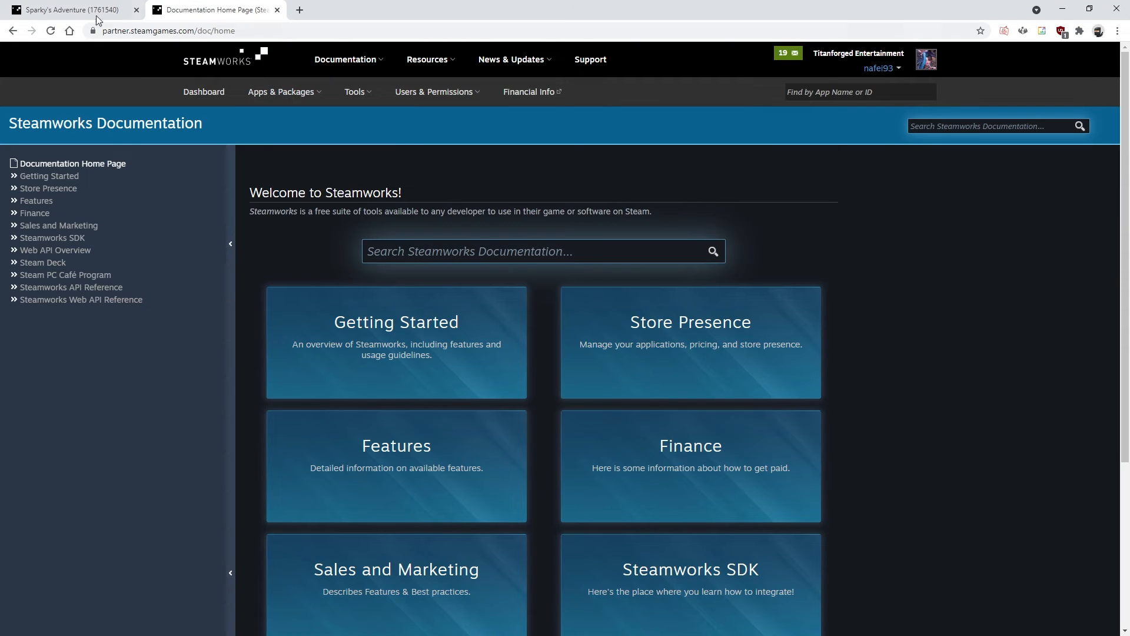
# Recheck the app landing page's Release Progress, browse the Steamworks Documentation home page, and open its Getting Started section
pyautogui.click(97, 19)
pyautogui.scroll(7, 358, 235)
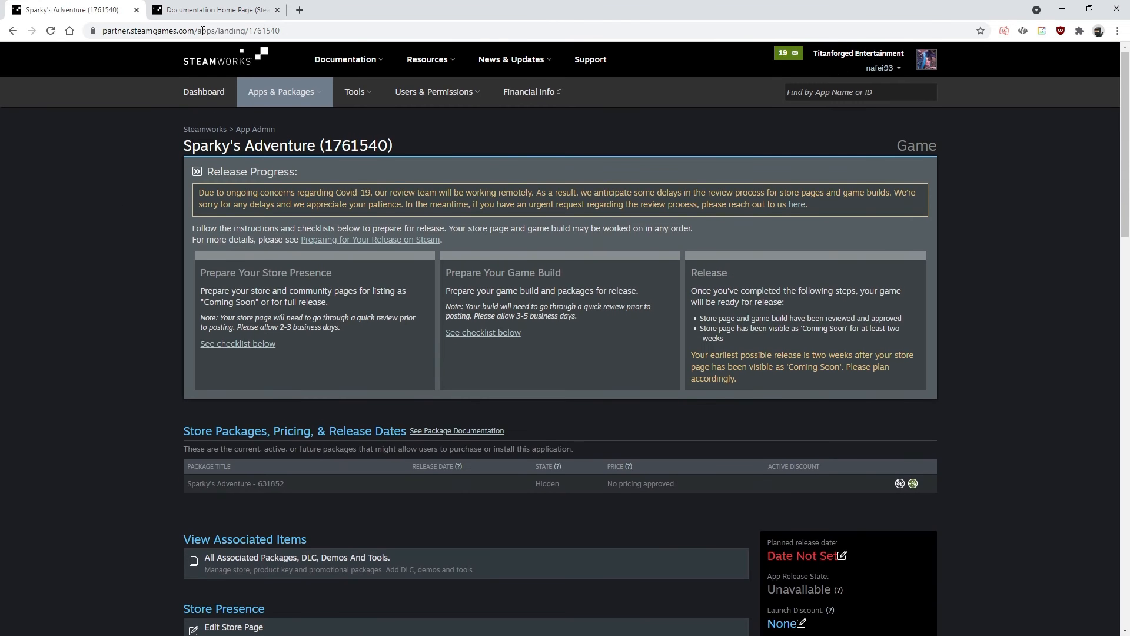
pyautogui.click(213, 9)
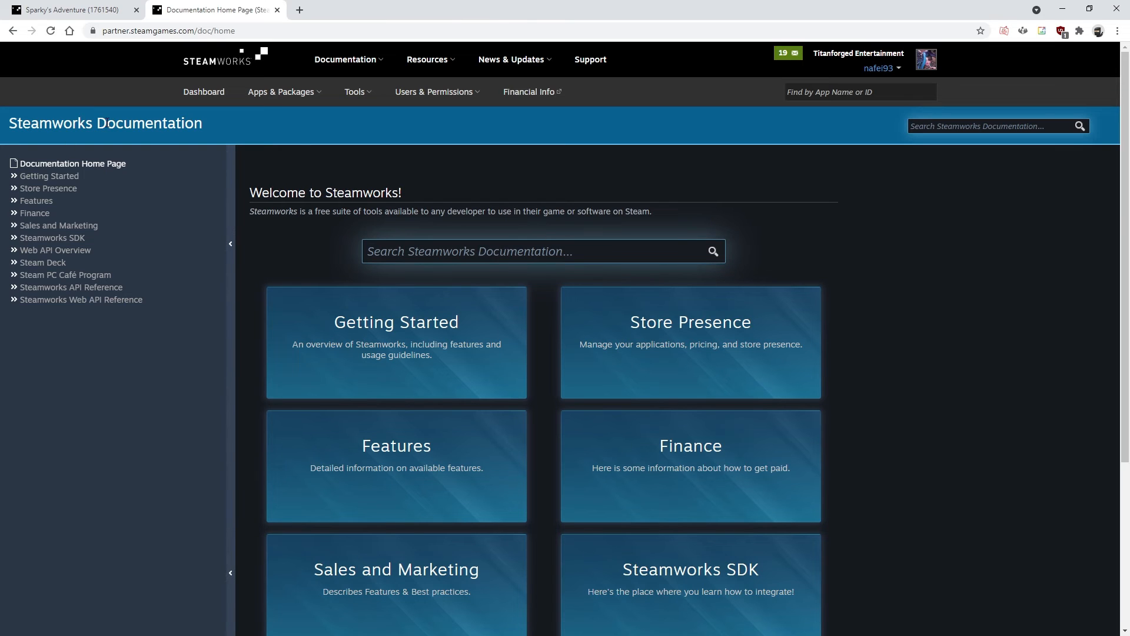
pyautogui.scroll(-2, 311, 197)
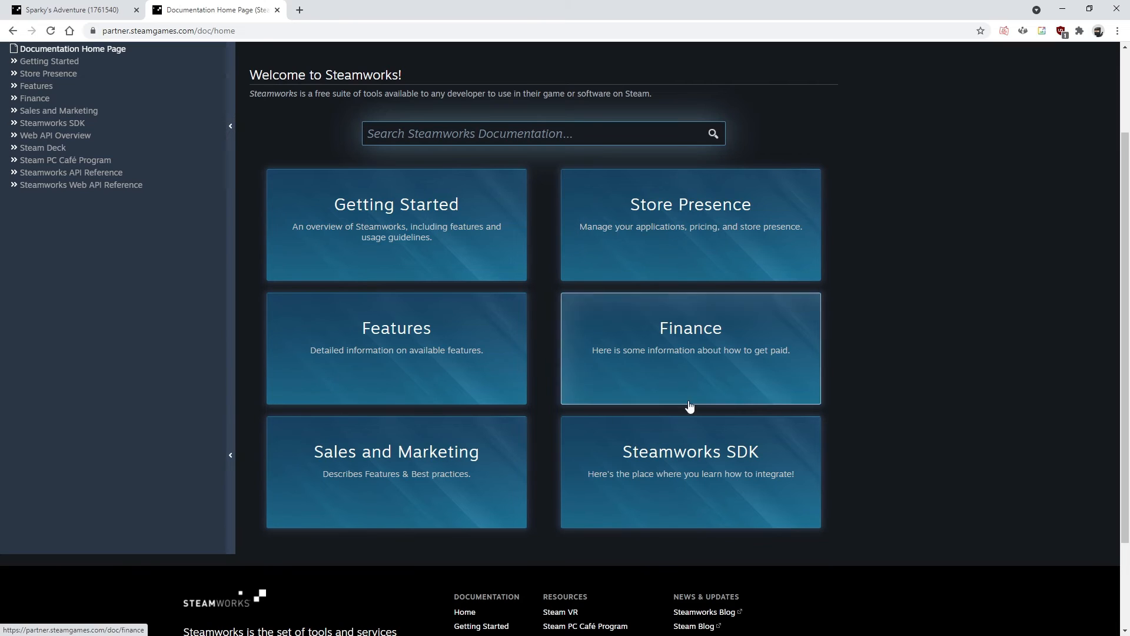
pyautogui.scroll(2, 441, 448)
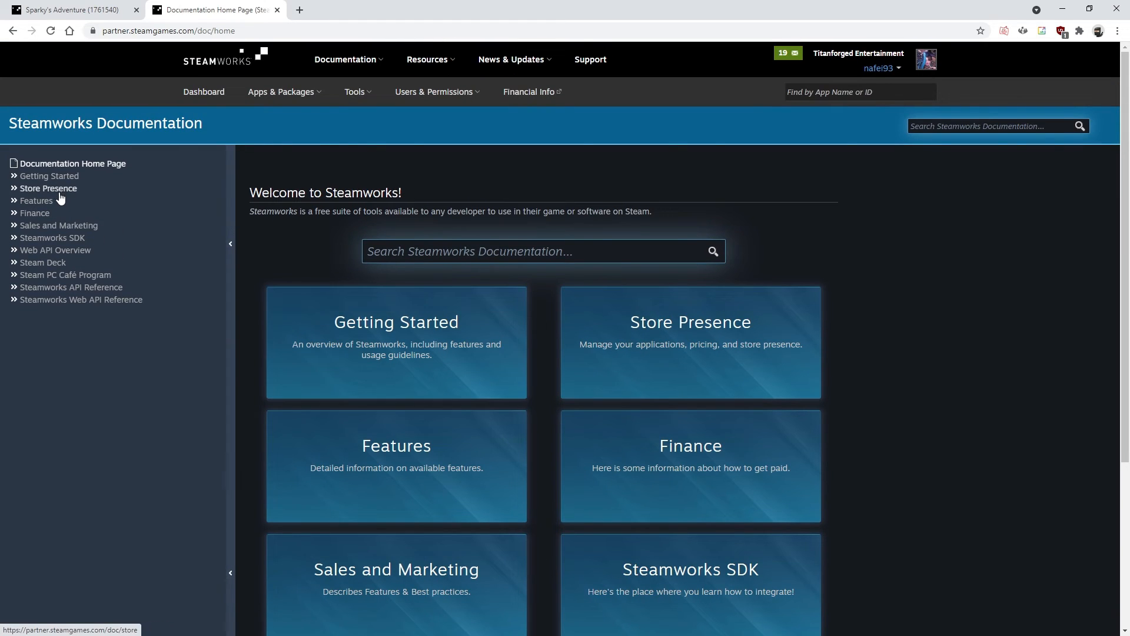
pyautogui.click(55, 178)
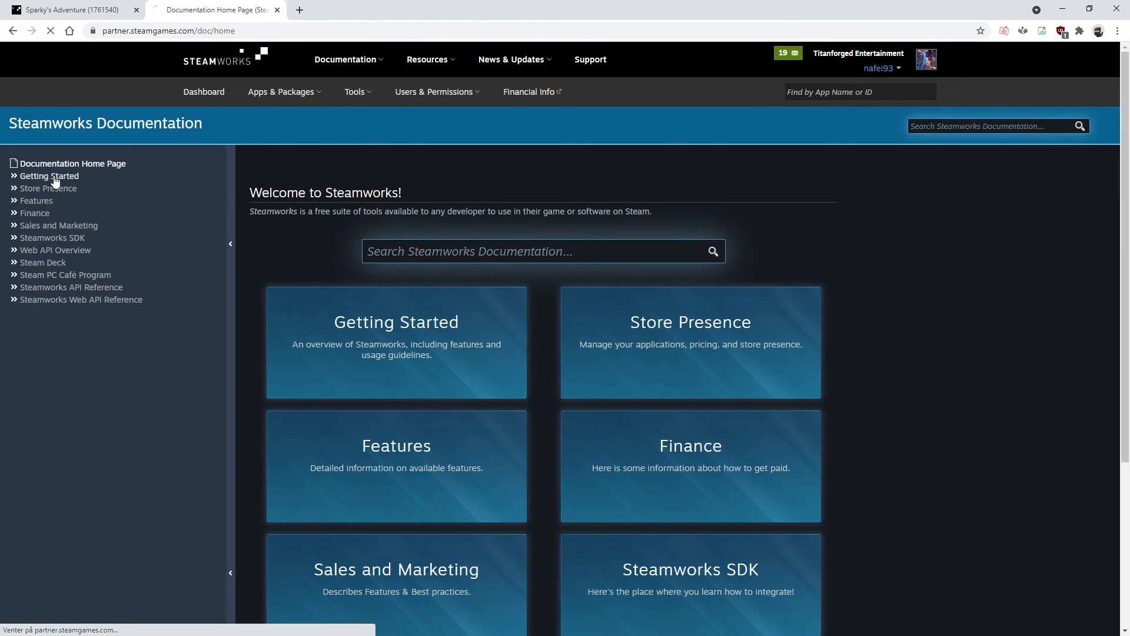
# Look over the Getting Started overview and read through the Steam Direct Fee article
pyautogui.scroll(-3, 429, 289)
pyautogui.scroll(2, 353, 146)
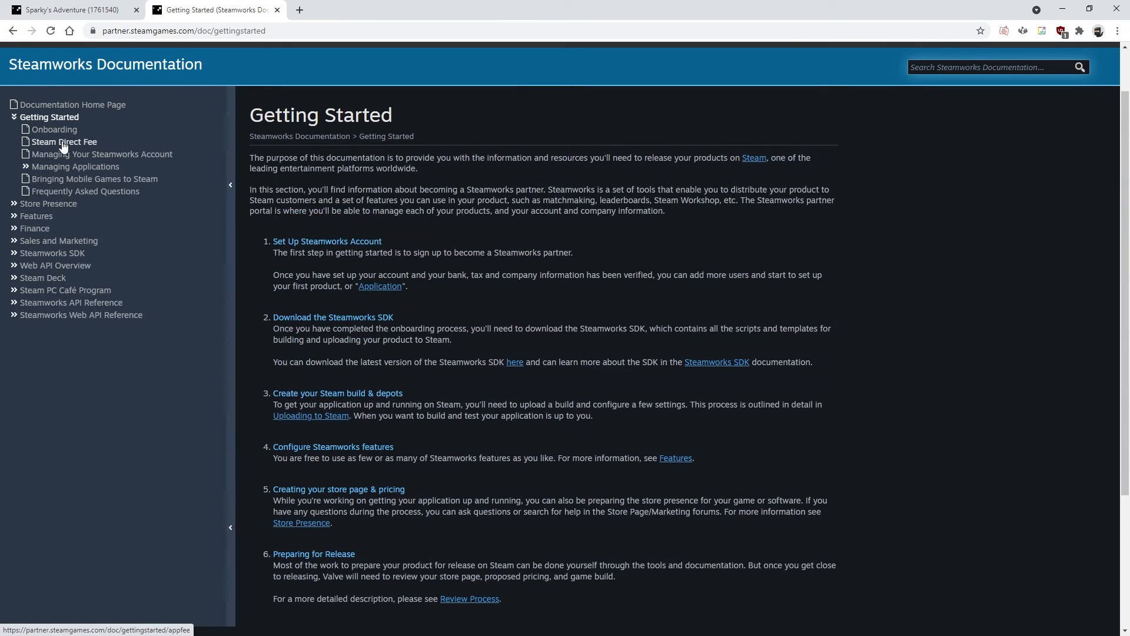
pyautogui.scroll(-5, 363, 237)
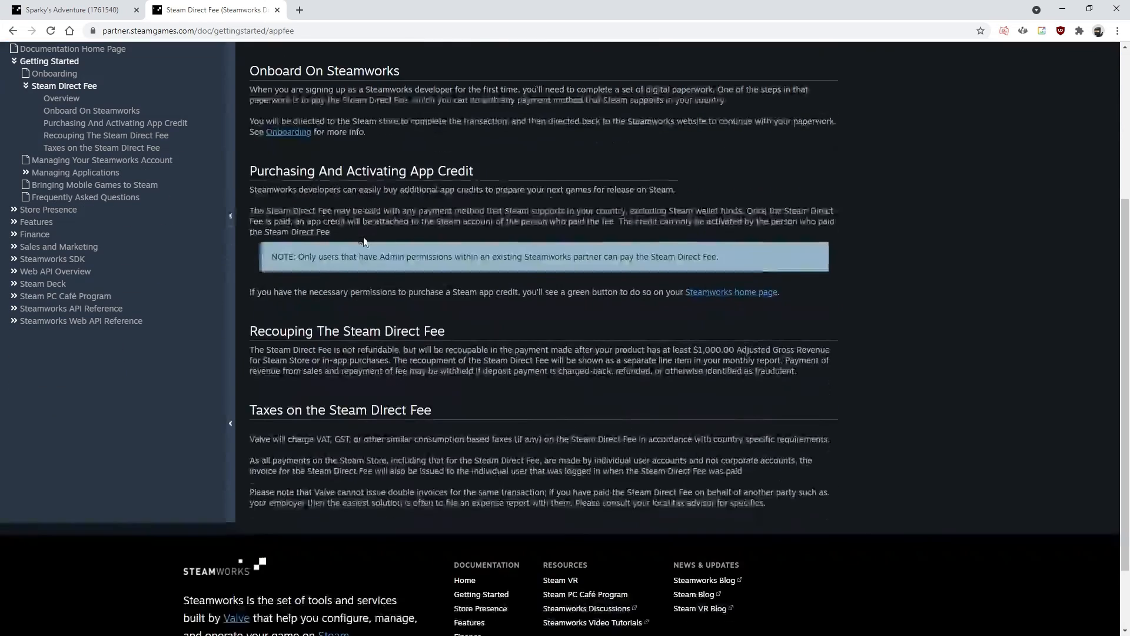
pyautogui.scroll(4, 363, 237)
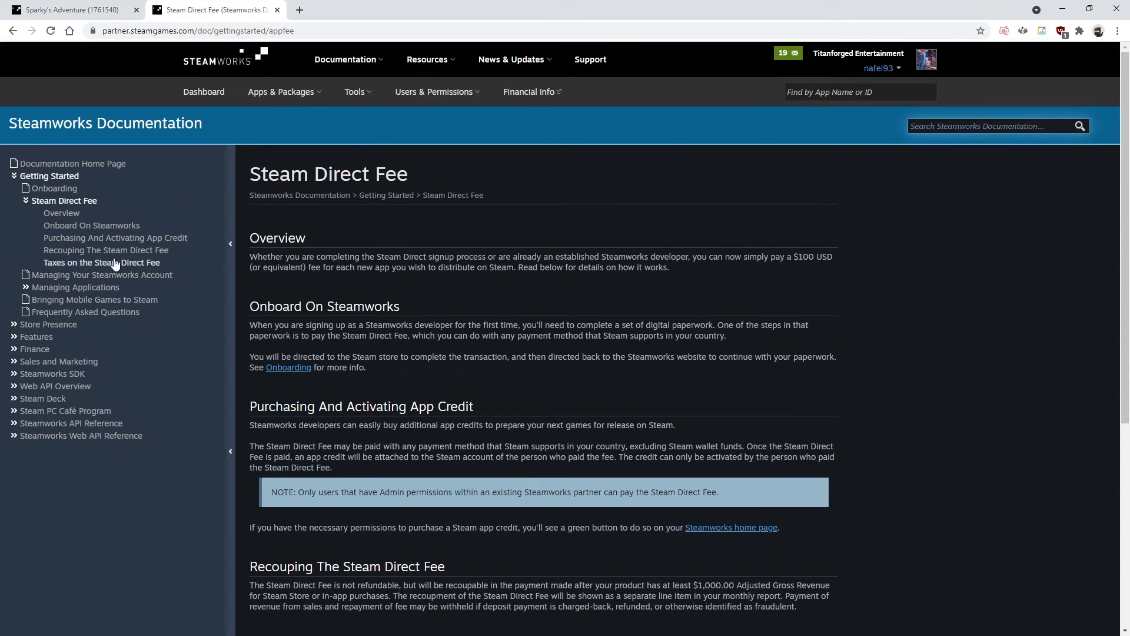
# Open the Store Presence documentation and read the Coming Soon article through its Where & How It Appears section
pyautogui.click(75, 228)
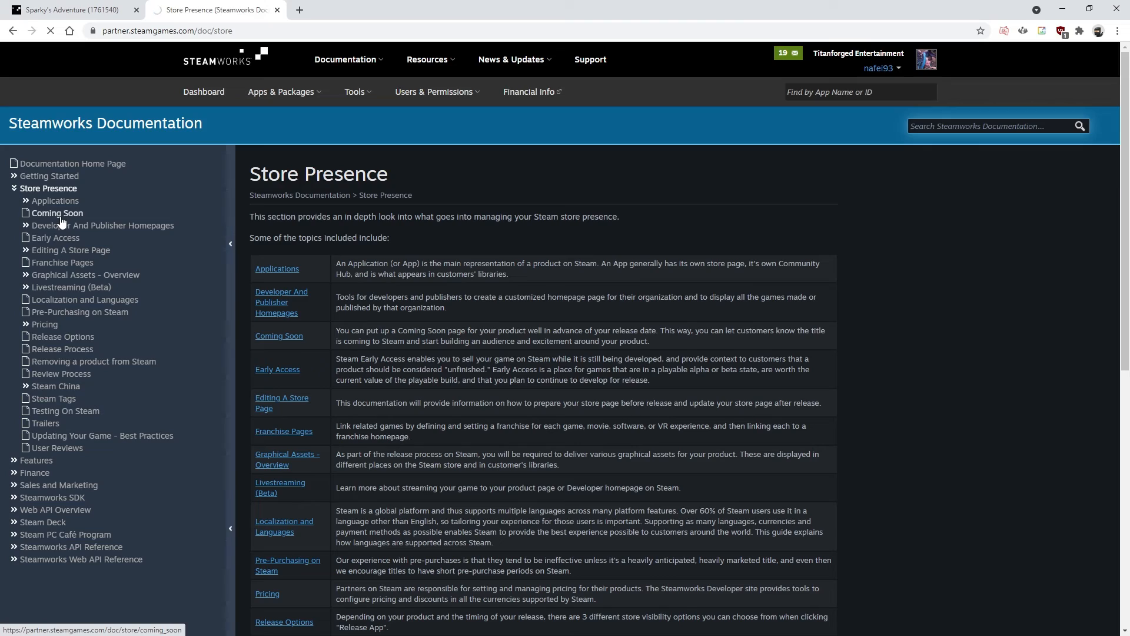
pyautogui.scroll(-2, 223, 237)
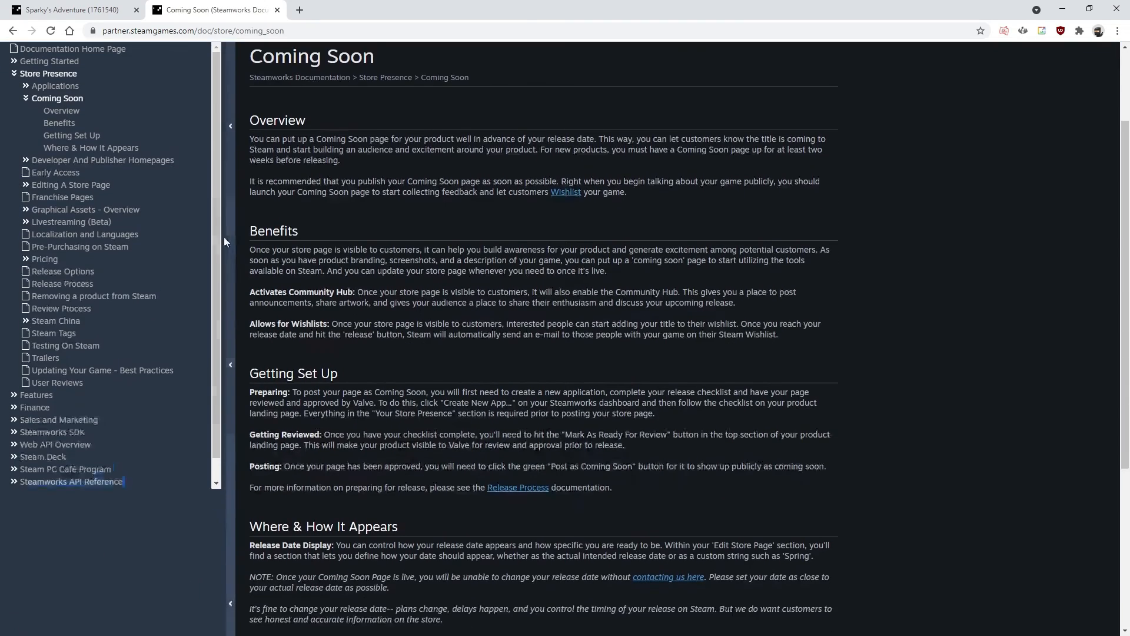
pyautogui.scroll(-3, 224, 236)
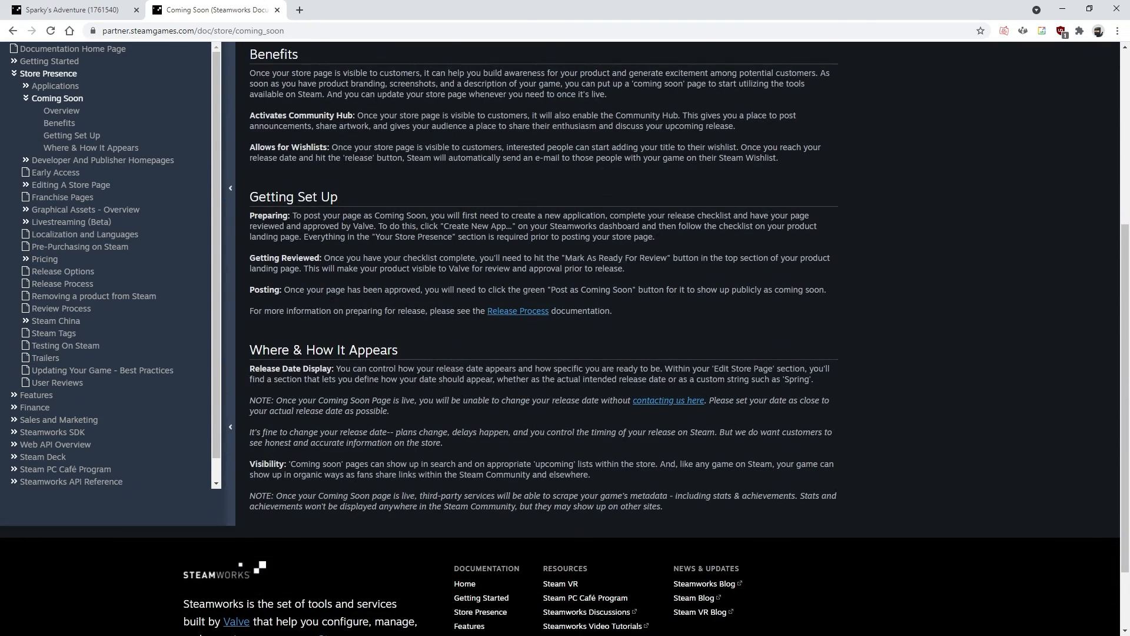
pyautogui.moveTo(250, 350); pyautogui.dragTo(430, 361)
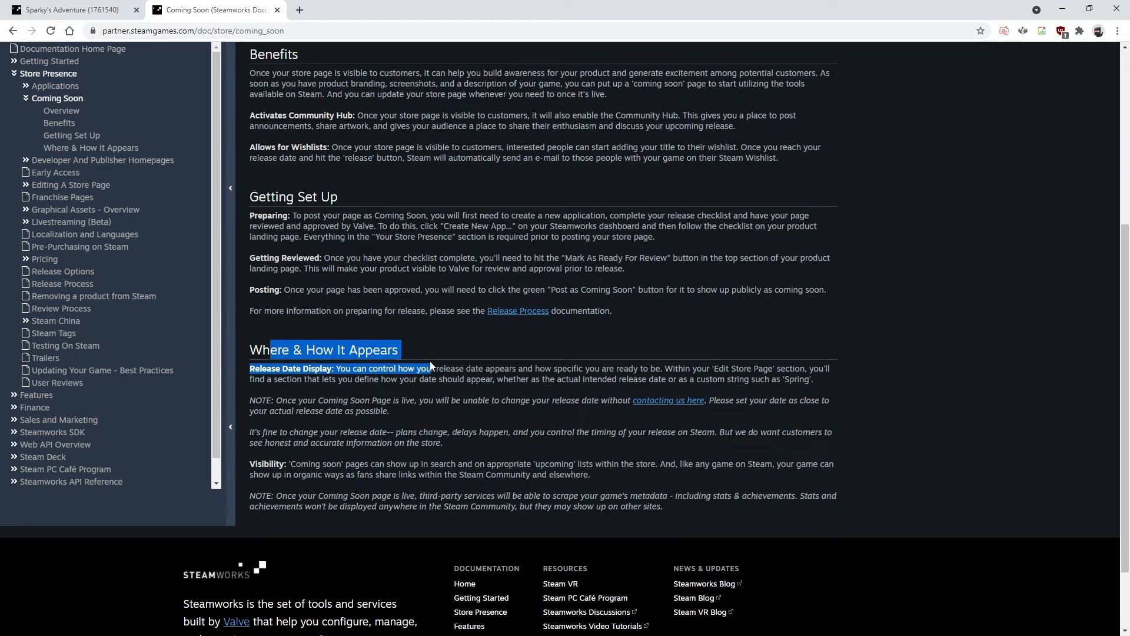
pyautogui.click(405, 356)
pyautogui.scroll(5, 404, 356)
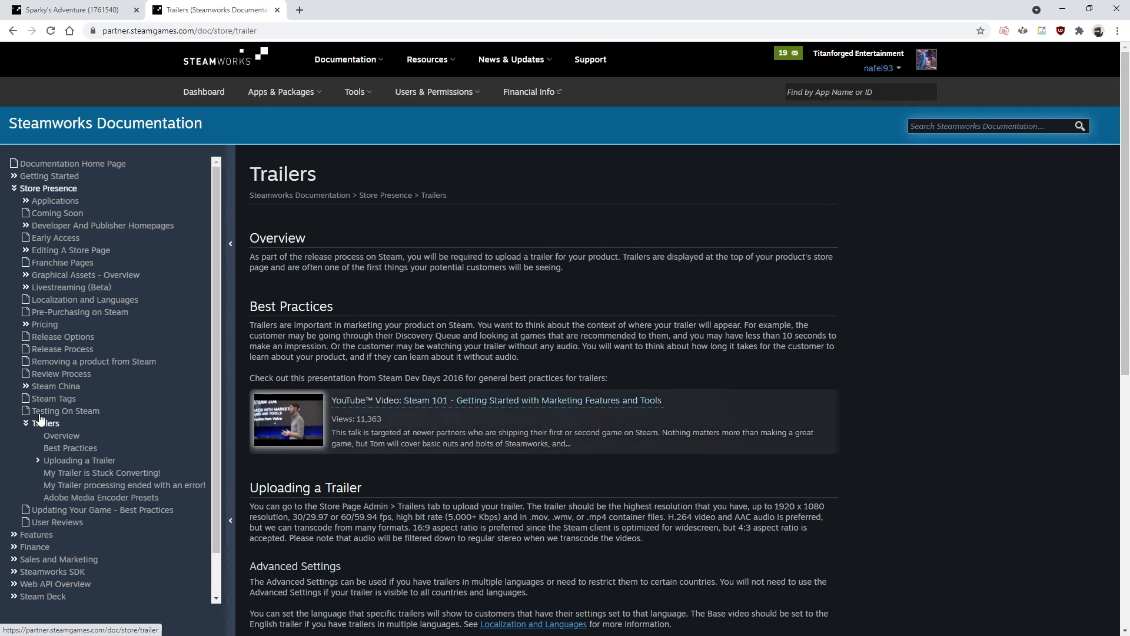
# Read the Trailers article and look over the asset formats in the Graphical Assets - Overview article
pyautogui.scroll(-3, 416, 347)
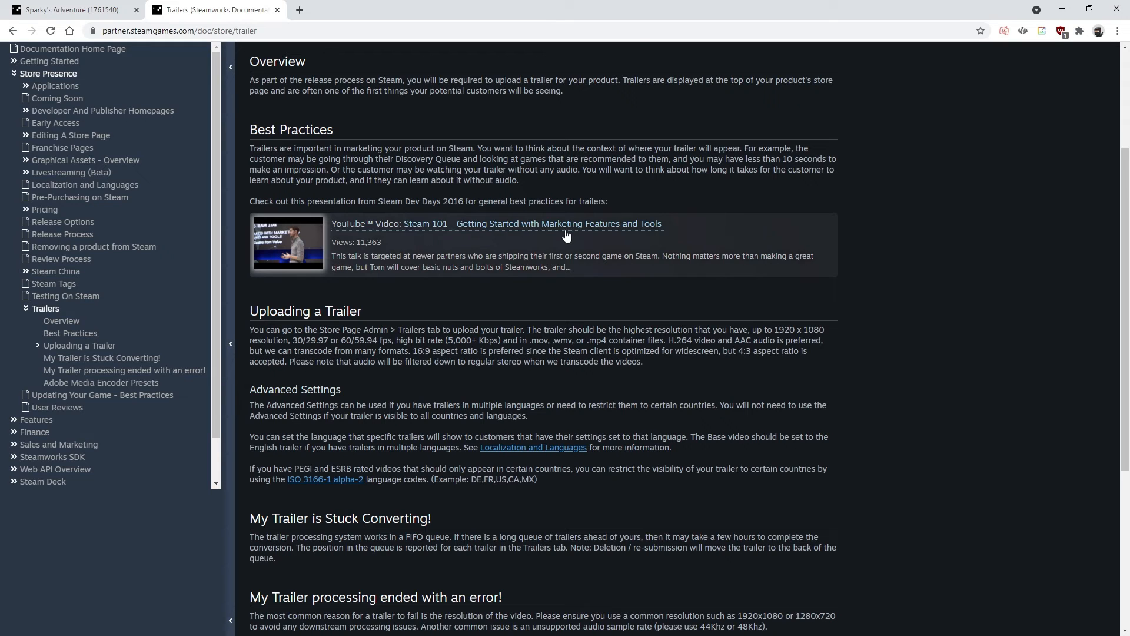
pyautogui.scroll(-4, 576, 238)
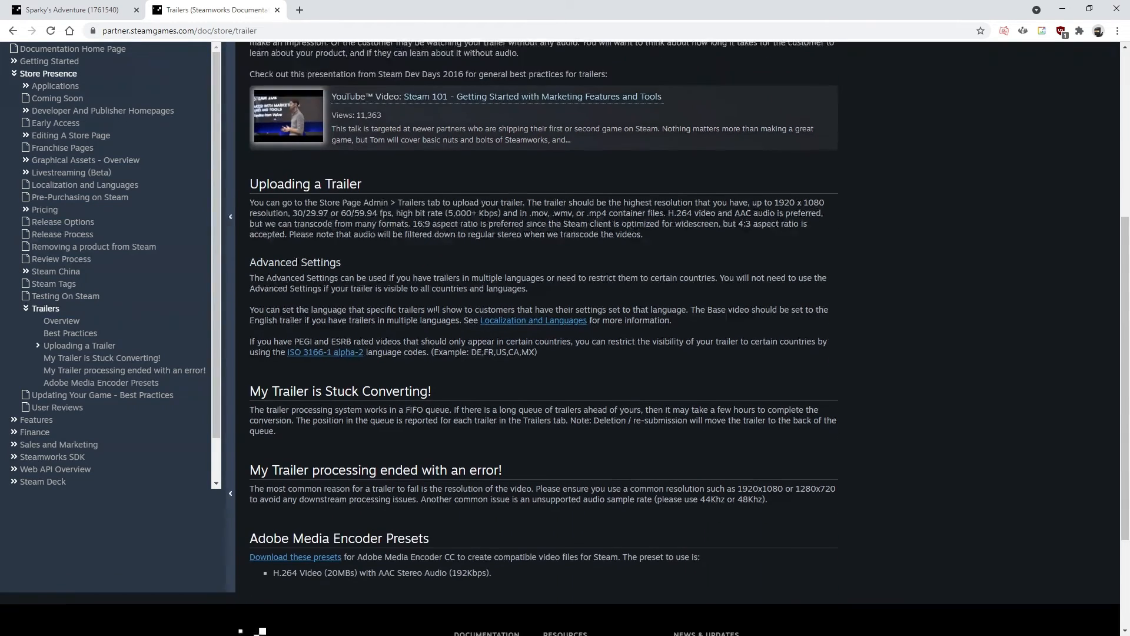
pyautogui.click(65, 320)
pyautogui.scroll(-3, 67, 333)
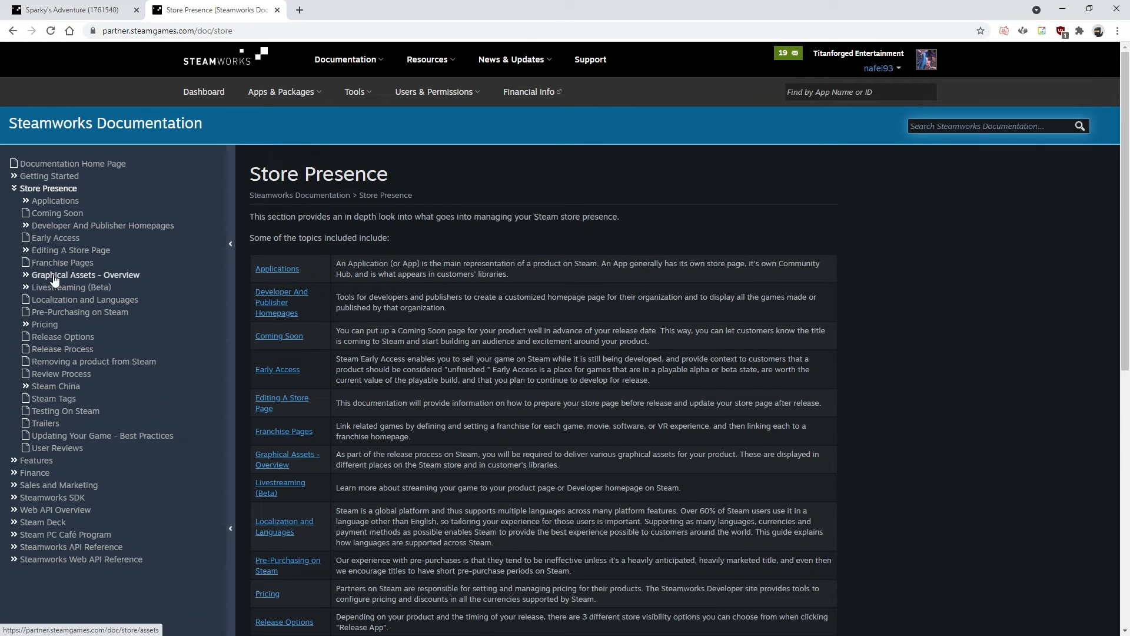
pyautogui.scroll(-5, 458, 327)
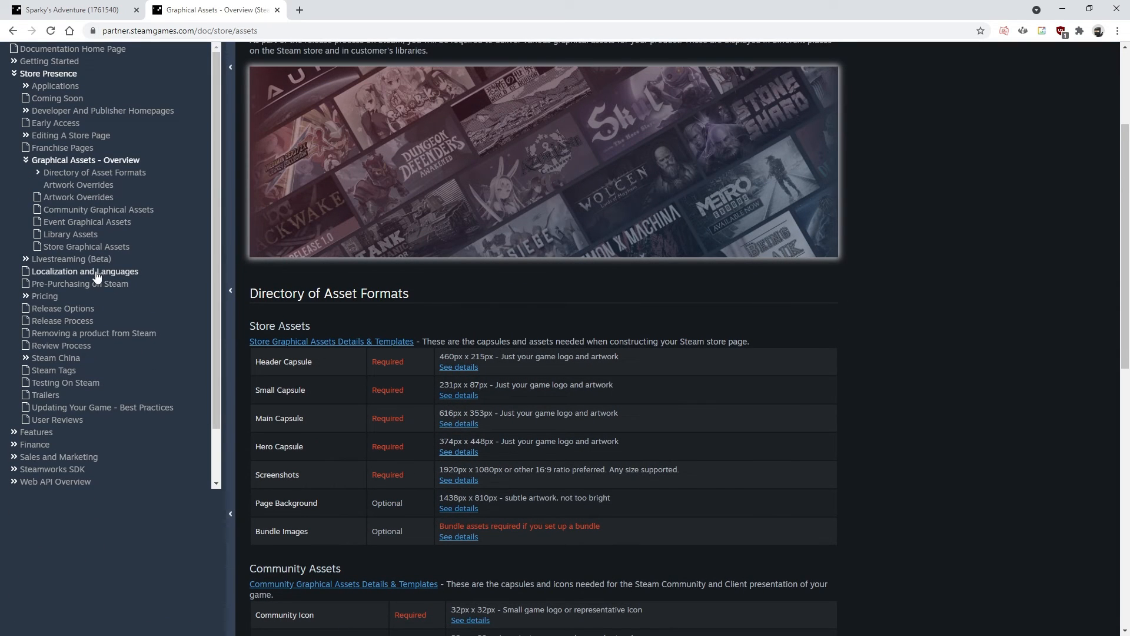
pyautogui.scroll(1, 97, 275)
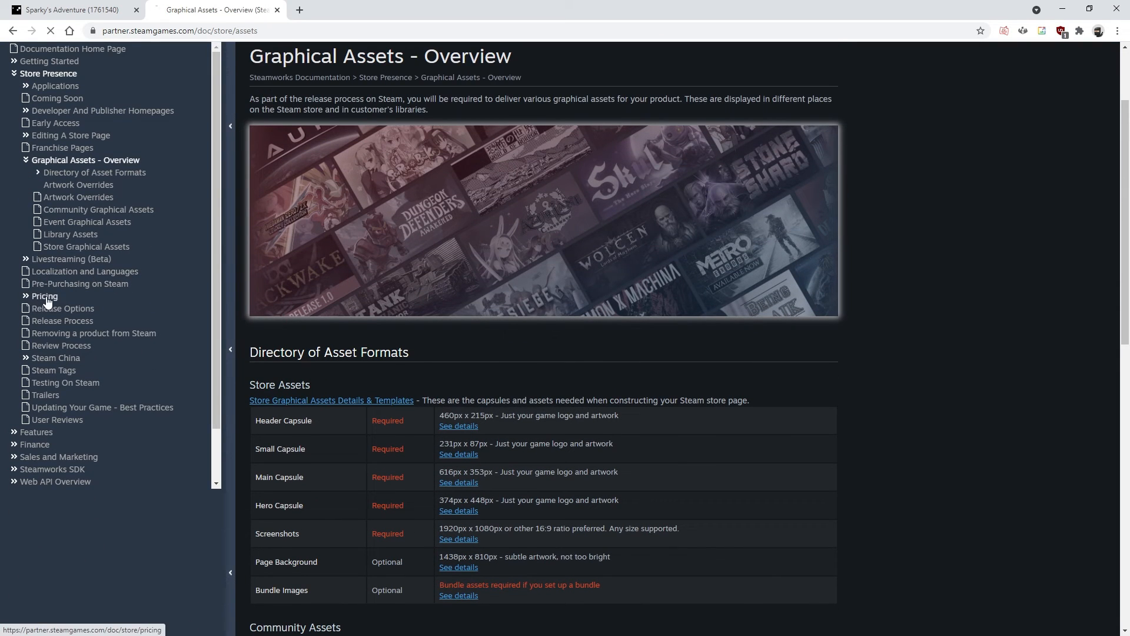
# Open the Pricing article and look through its best practices and frequently asked questions
pyautogui.scroll(-10, 376, 355)
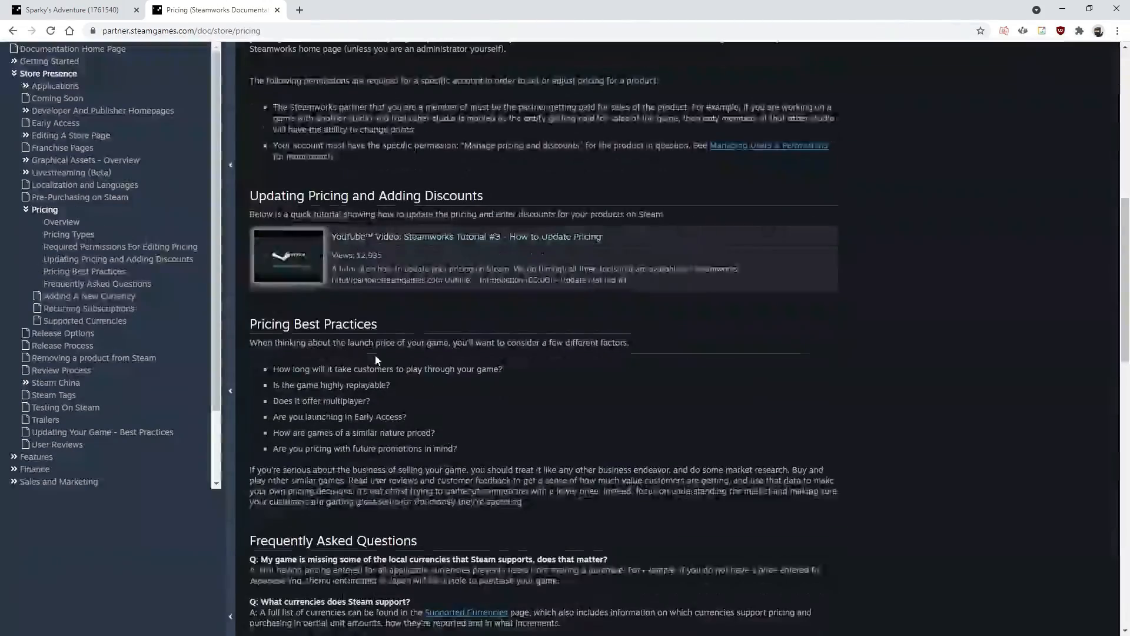
pyautogui.scroll(-10, 376, 354)
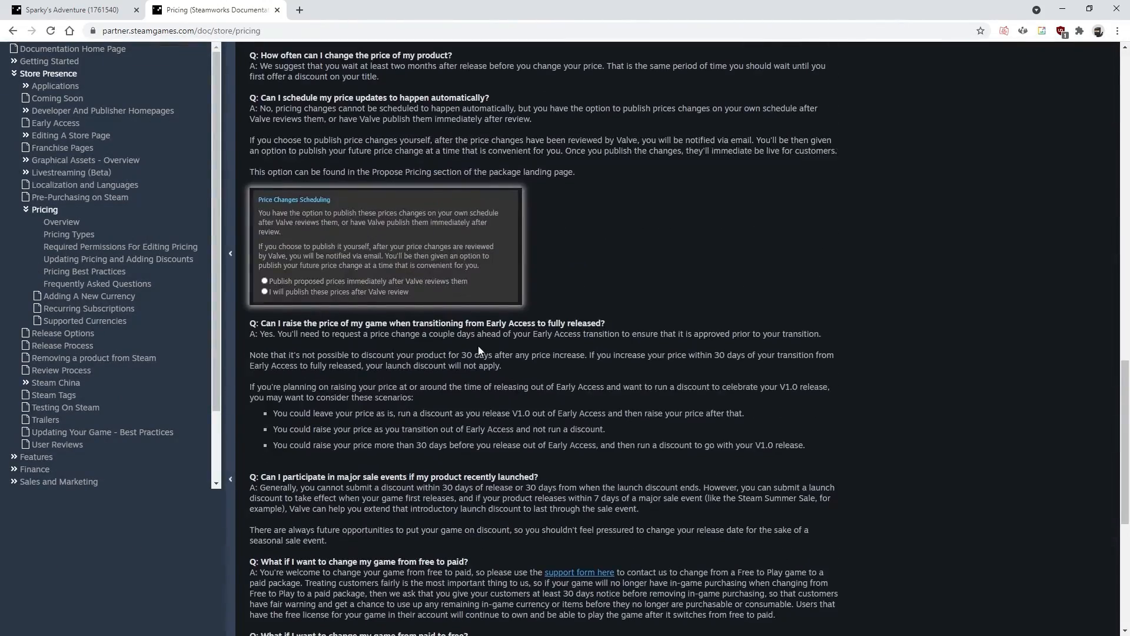
pyautogui.scroll(-6, 478, 352)
pyautogui.scroll(10, 111, 376)
pyautogui.scroll(-5, 121, 369)
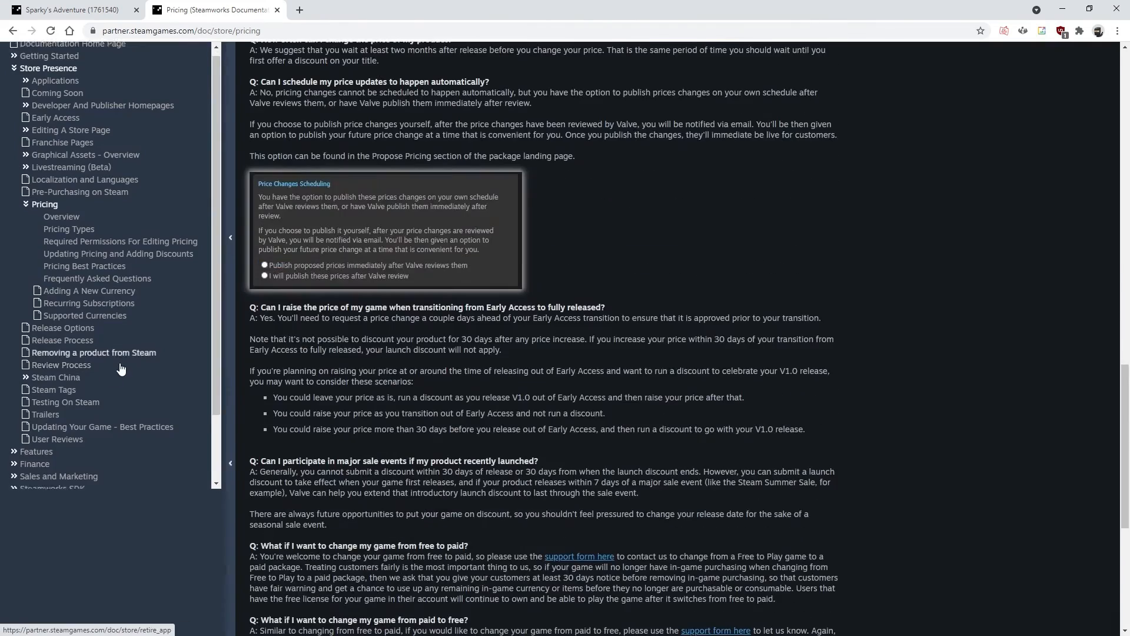
pyautogui.scroll(-6, 121, 369)
pyautogui.scroll(7, 100, 341)
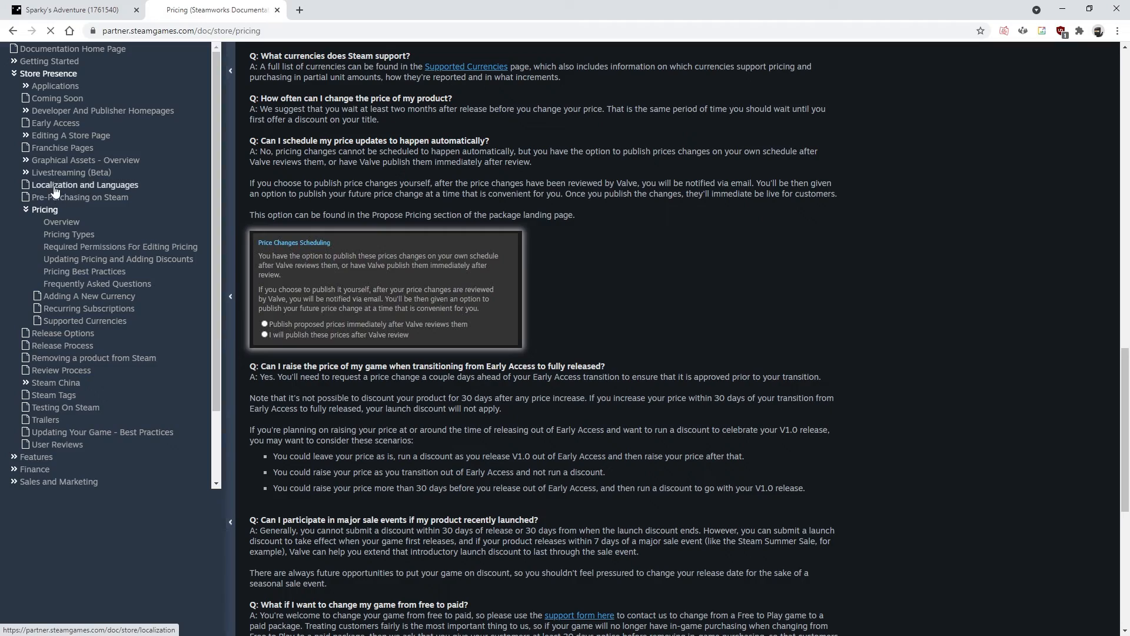
# Open the Localization and Languages article and skim its localization types, application names and best practices
pyautogui.scroll(-7, 431, 305)
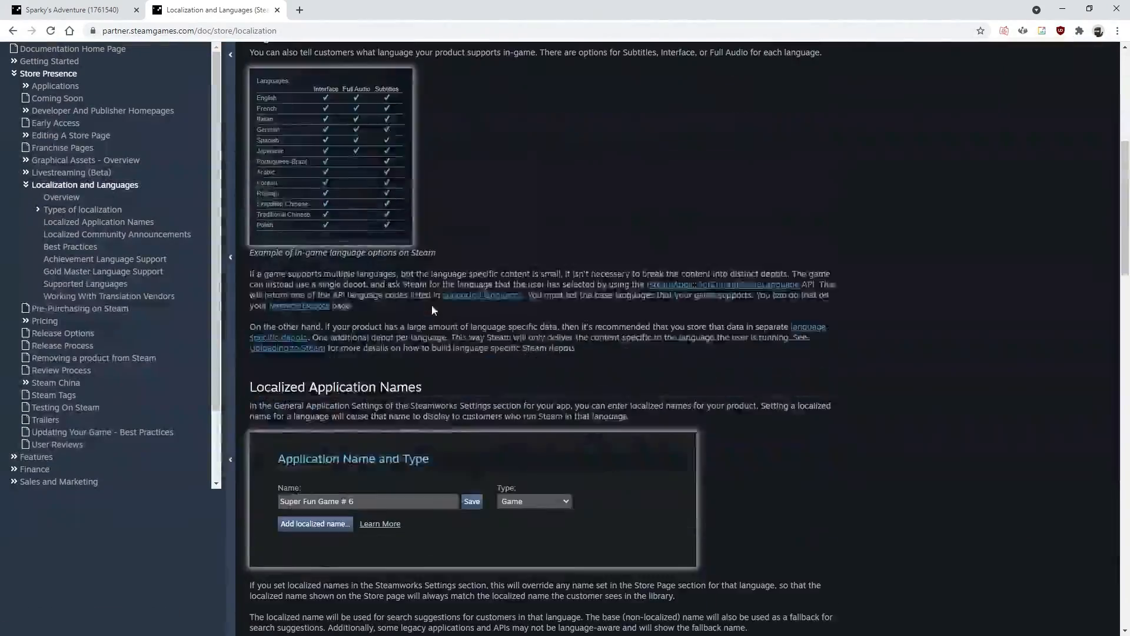
pyautogui.scroll(-6, 432, 305)
pyautogui.scroll(11, 432, 305)
pyautogui.scroll(-10, 429, 309)
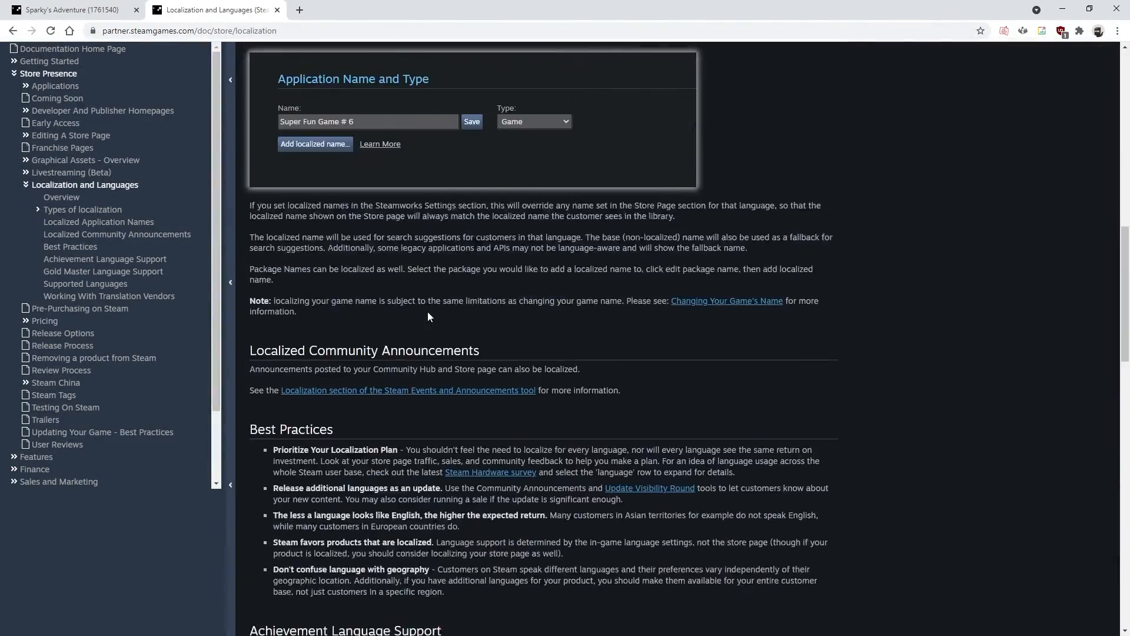
pyautogui.scroll(-5, 428, 316)
pyautogui.scroll(17, 428, 316)
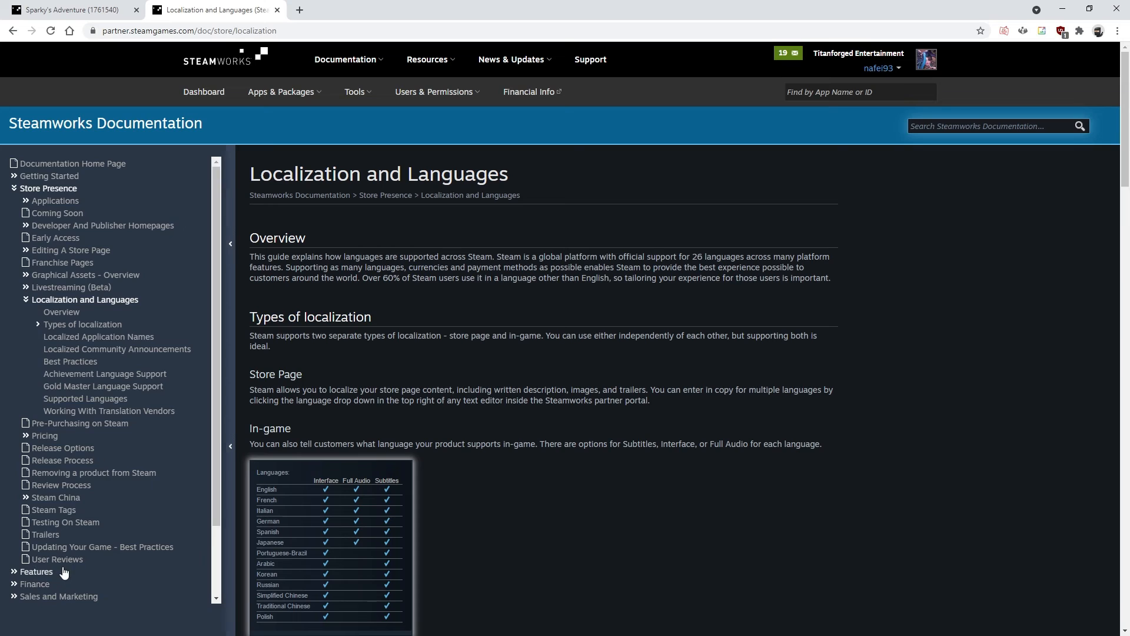
# Check the Steam PC Café Program page, return to the Store Presence section and look over its topics
pyautogui.scroll(-2, 63, 572)
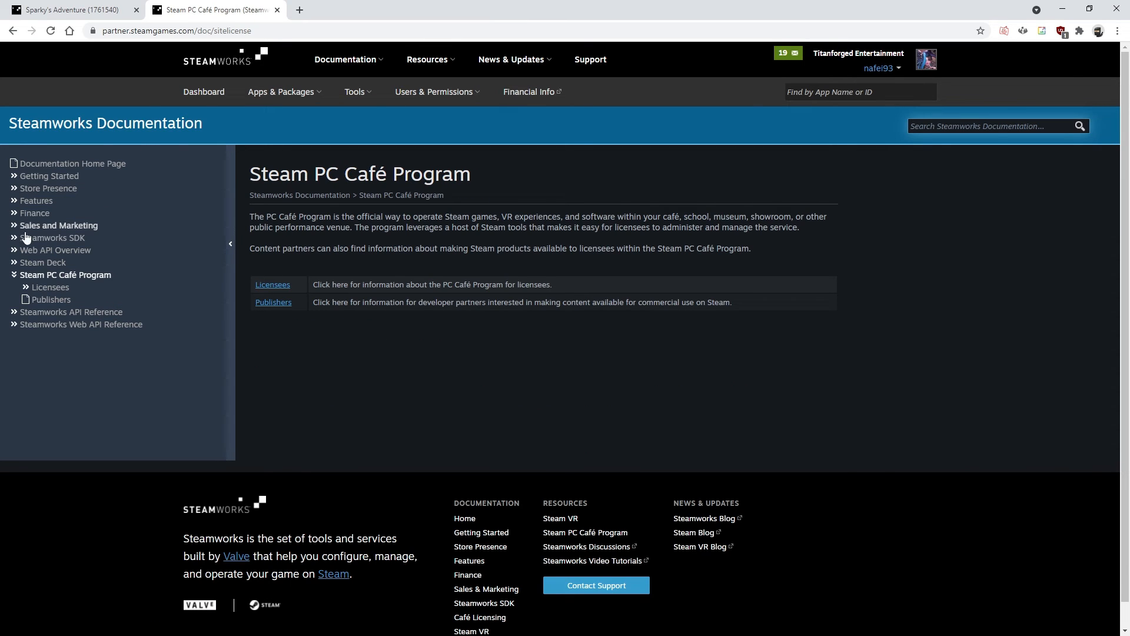
pyautogui.click(41, 189)
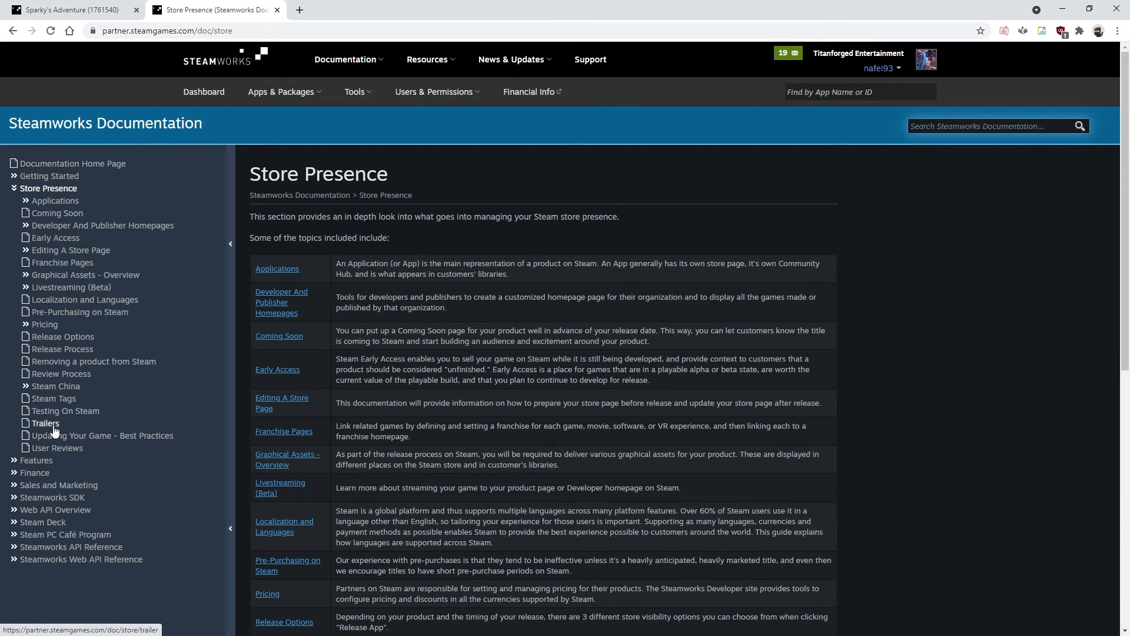
pyautogui.scroll(-3, 35, 462)
pyautogui.scroll(-2, 410, 297)
pyautogui.scroll(5, 424, 294)
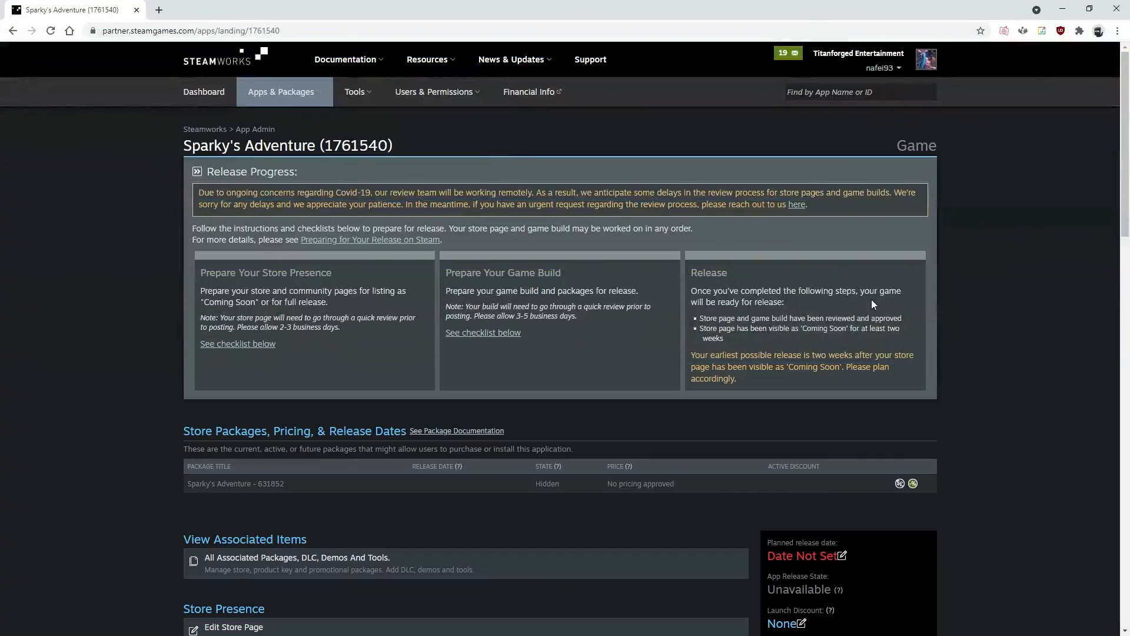
# Return to the app landing page and examine the packaged build files and UE5Steam.zip in the Windows folder in File Explorer
pyautogui.scroll(-3, 147, 346)
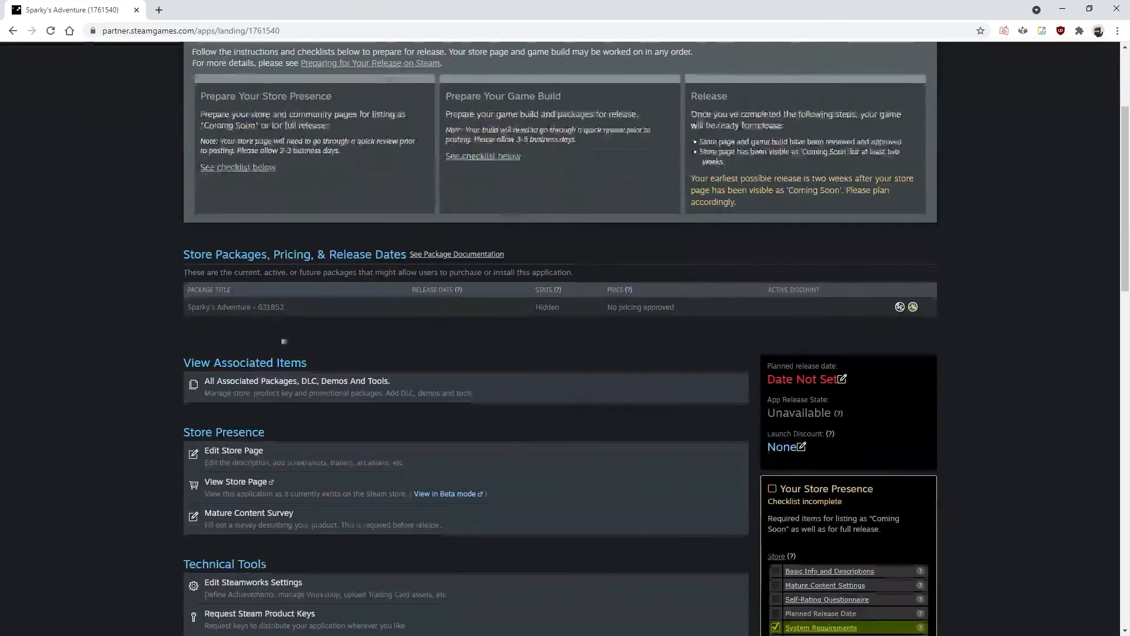
pyautogui.moveTo(1129, 144); pyautogui.dragTo(617, 144)
pyautogui.moveTo(737, 373); pyautogui.dragTo(495, 259)
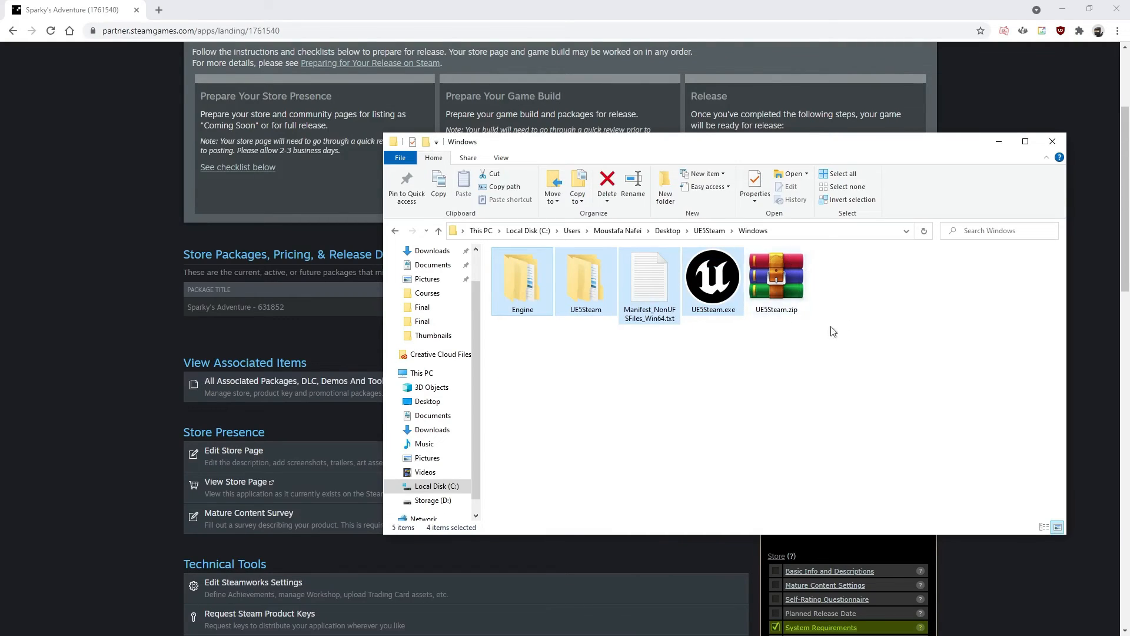
pyautogui.click(797, 303)
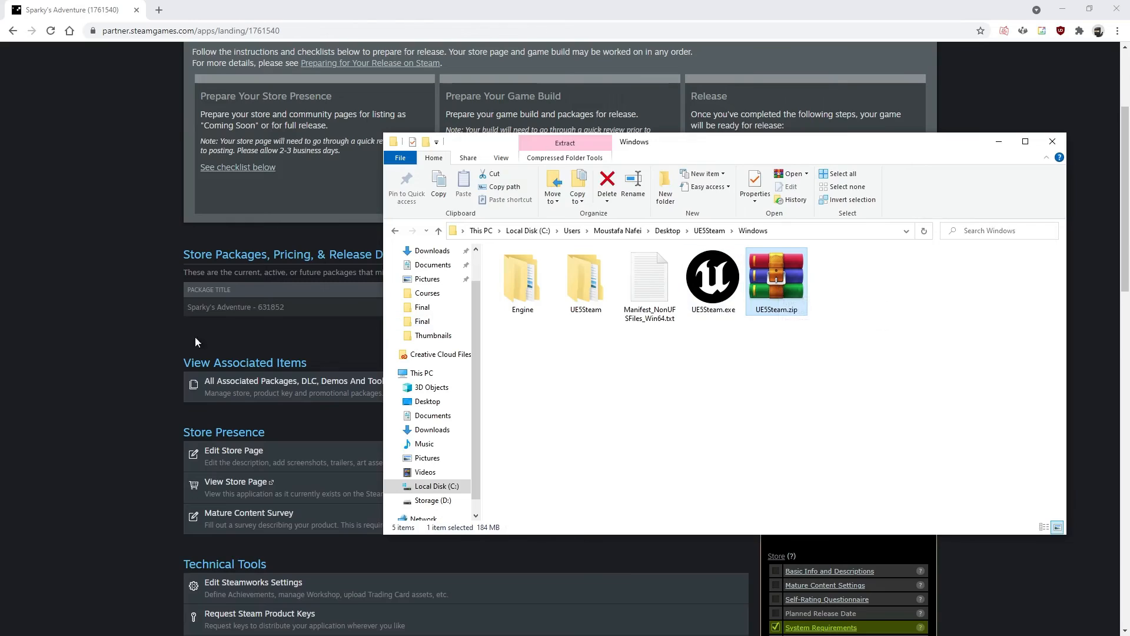
pyautogui.moveTo(630, 148); pyautogui.dragTo(1129, 206)
# Open the Steamworks settings of Sparky's Adventure from the app landing page
pyautogui.scroll(-1, 137, 329)
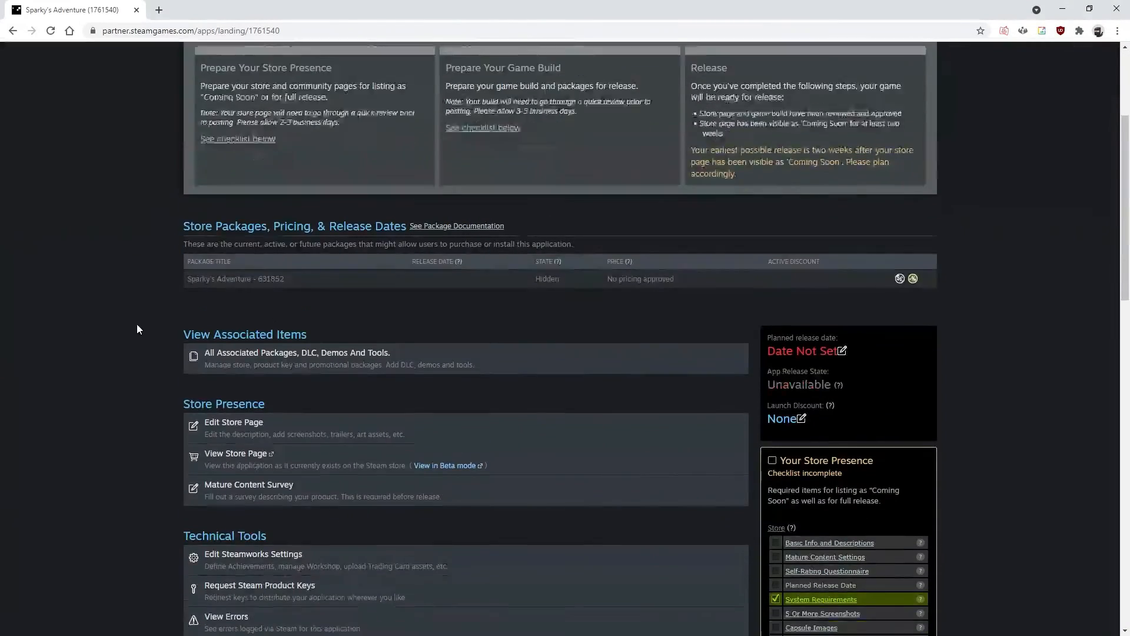
pyautogui.scroll(-5, 137, 325)
pyautogui.scroll(-1, 100, 259)
pyautogui.scroll(1, 100, 259)
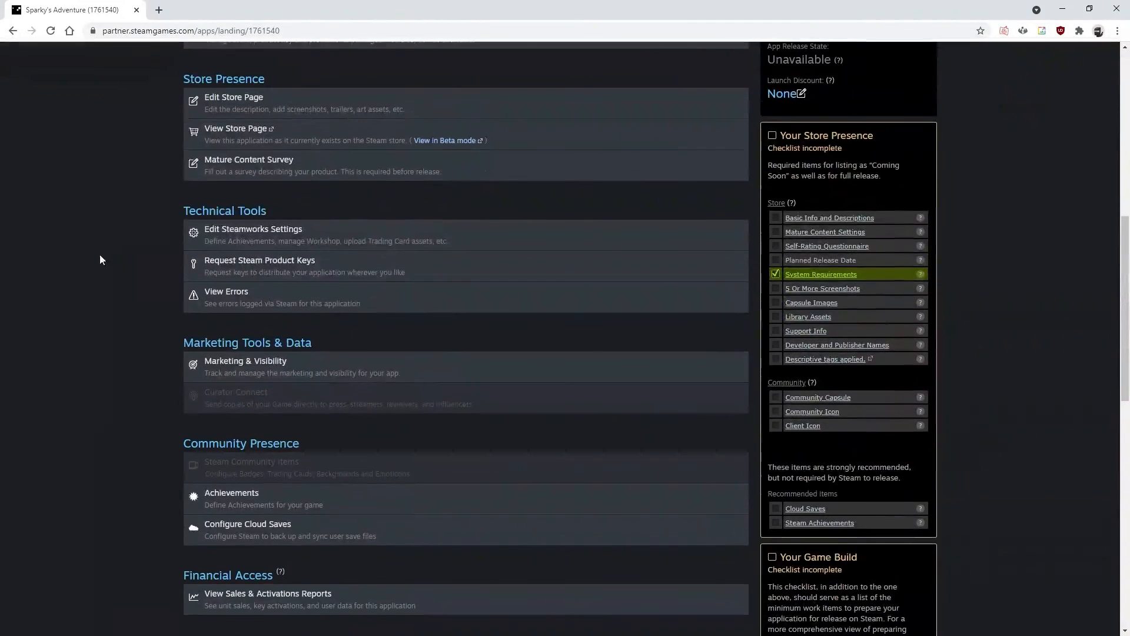
pyautogui.click(244, 237)
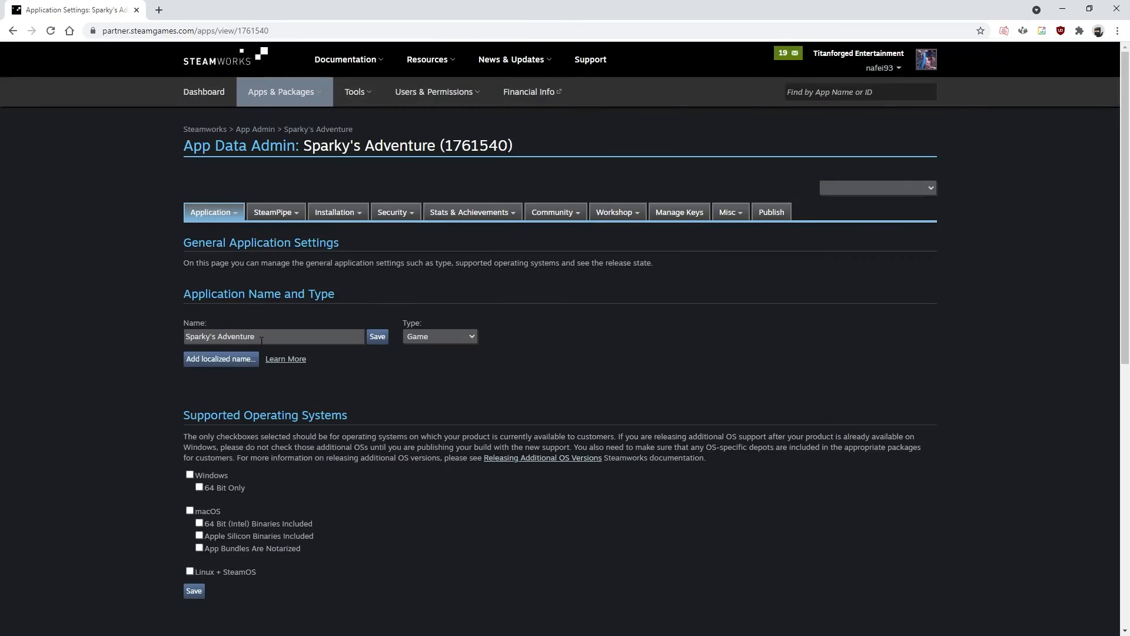
# Review the application name, supported operating systems, release state and community visibility in the General Application Settings
pyautogui.moveTo(262, 340); pyautogui.dragTo(170, 334)
pyautogui.scroll(-3, 126, 320)
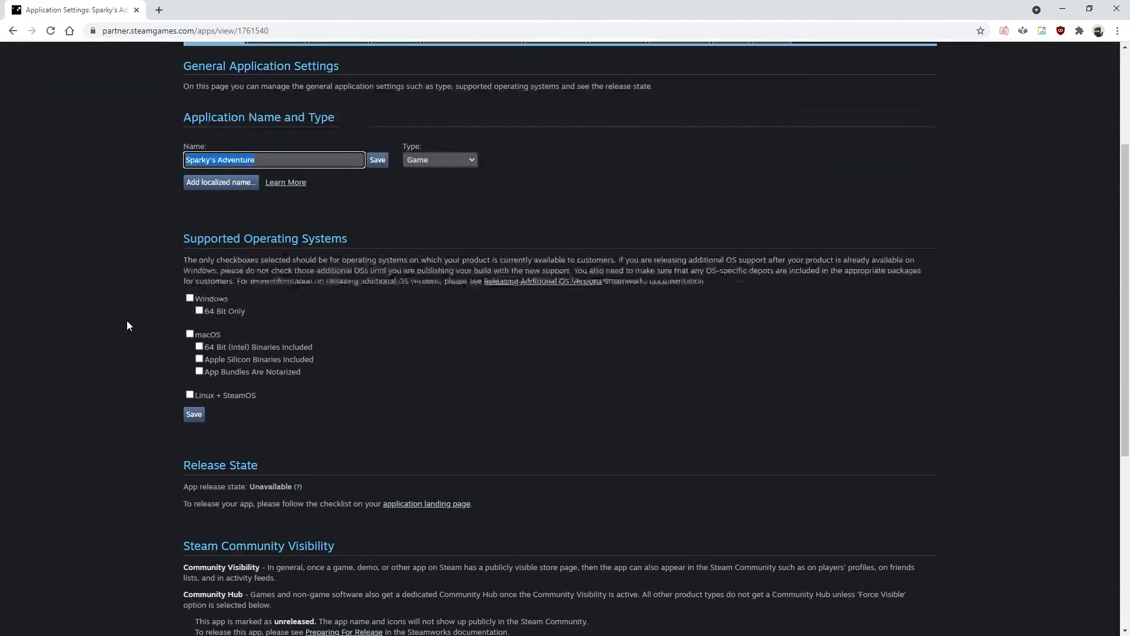
pyautogui.click(126, 320)
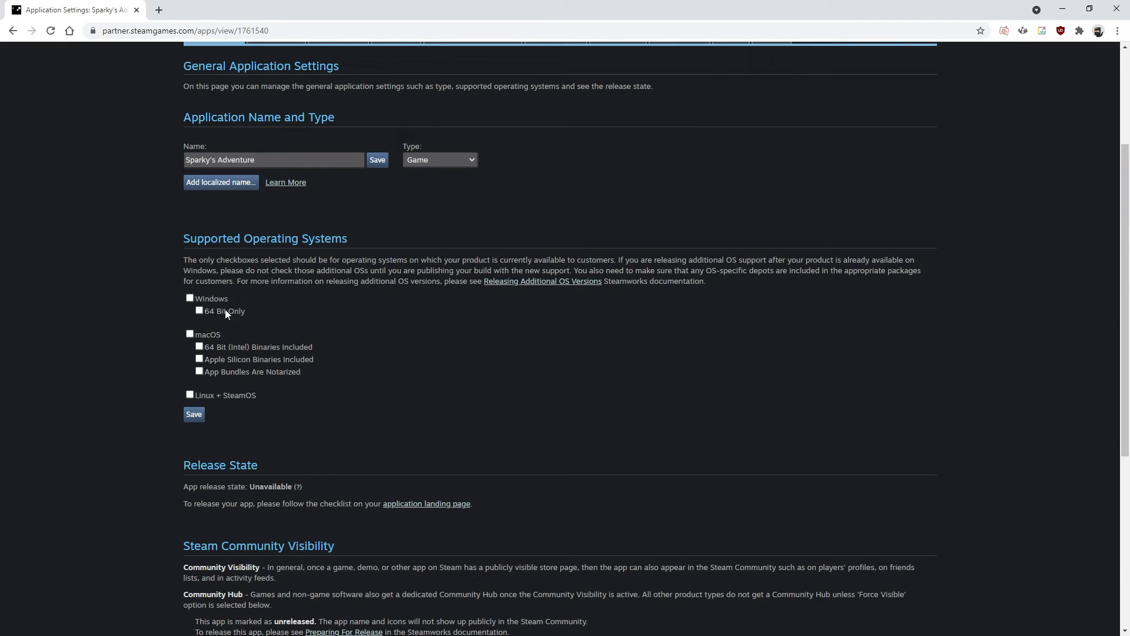
pyautogui.scroll(-6, 224, 313)
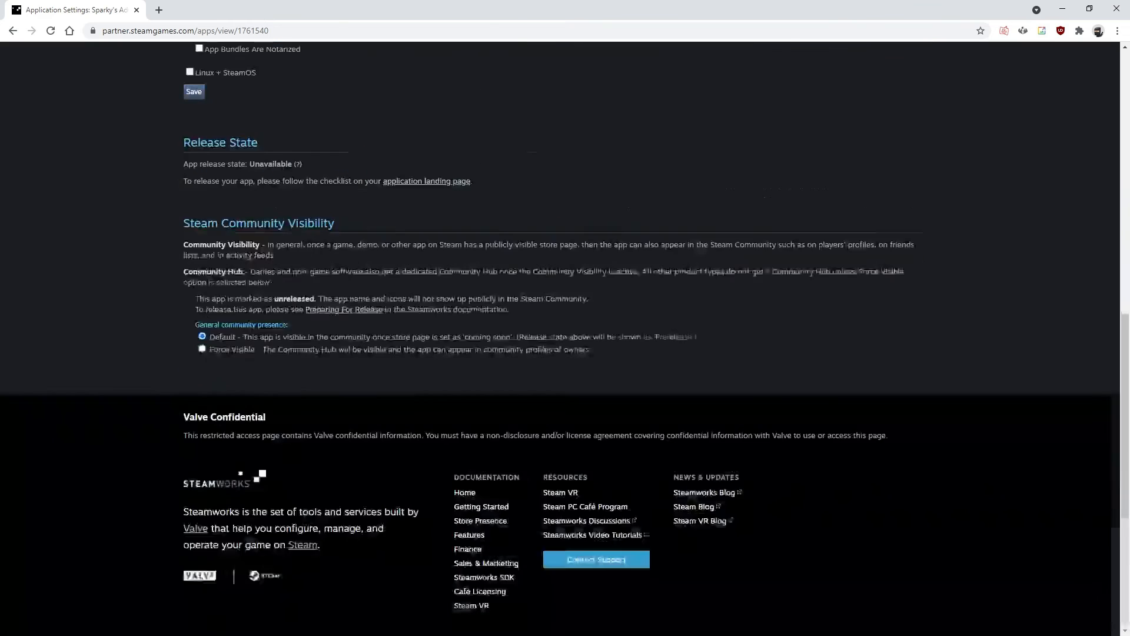
pyautogui.scroll(9, 224, 313)
# Open the achievement configuration page for Sparky's Adventure
pyautogui.moveTo(286, 214)
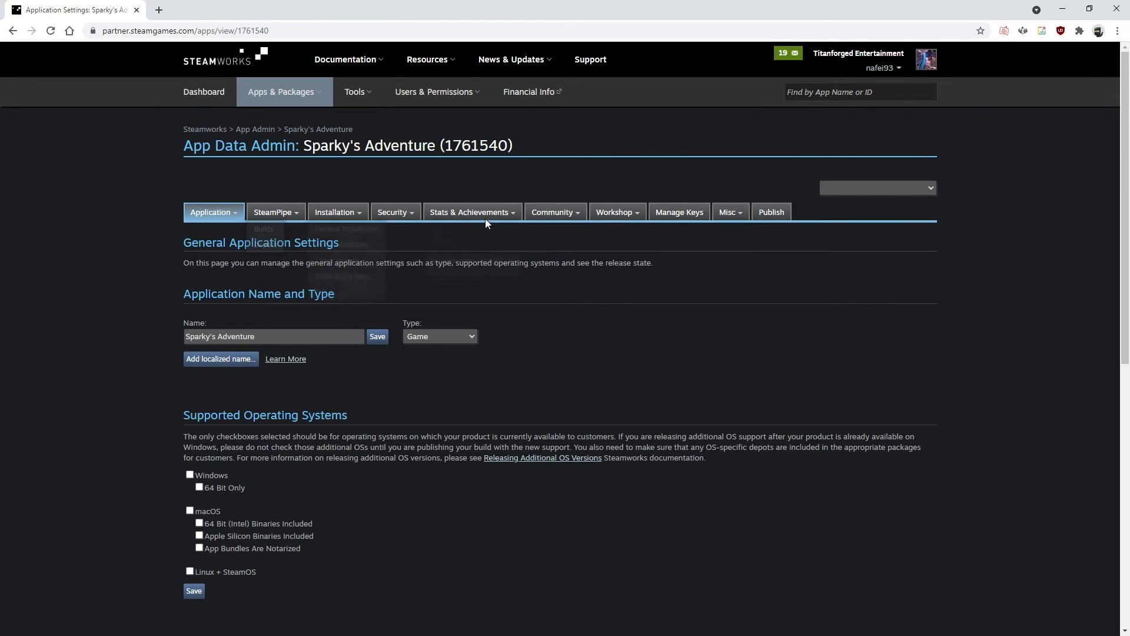
pyautogui.moveTo(485, 218)
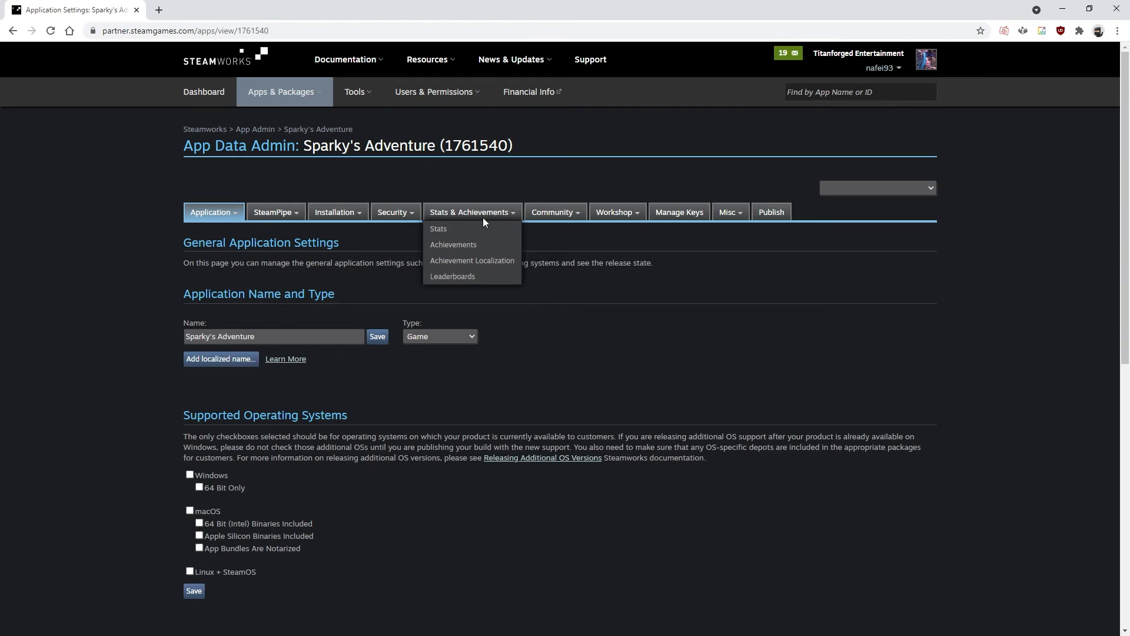
pyautogui.click(462, 245)
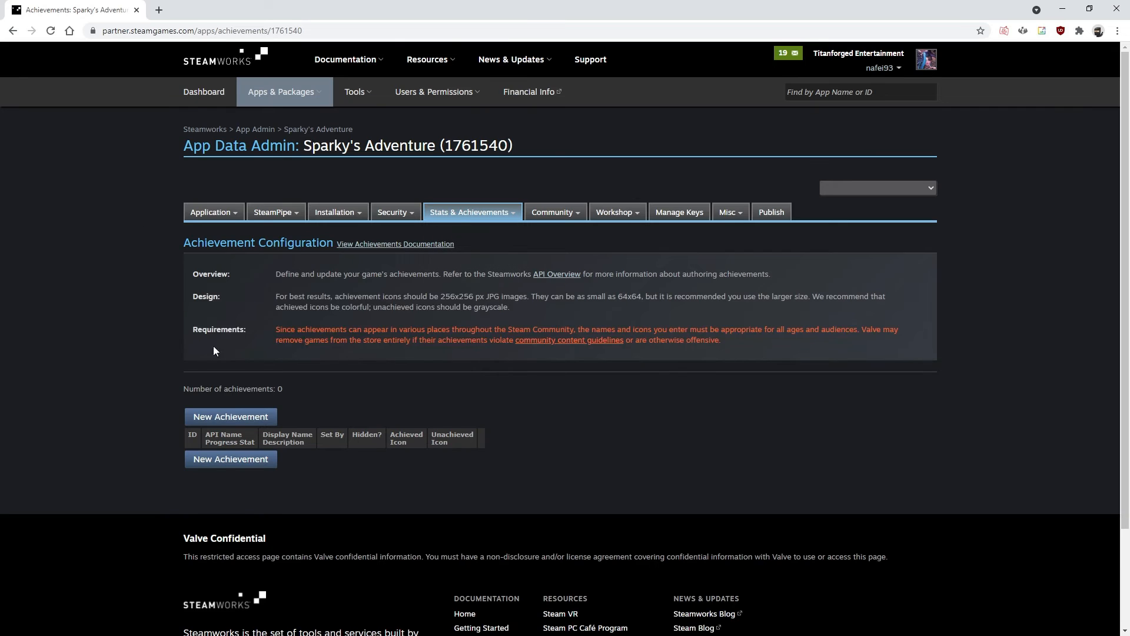
# Open the SteamPipe builds page of Sparky's Adventure and go to its ZIP depot upload page
pyautogui.scroll(-1, 514, 378)
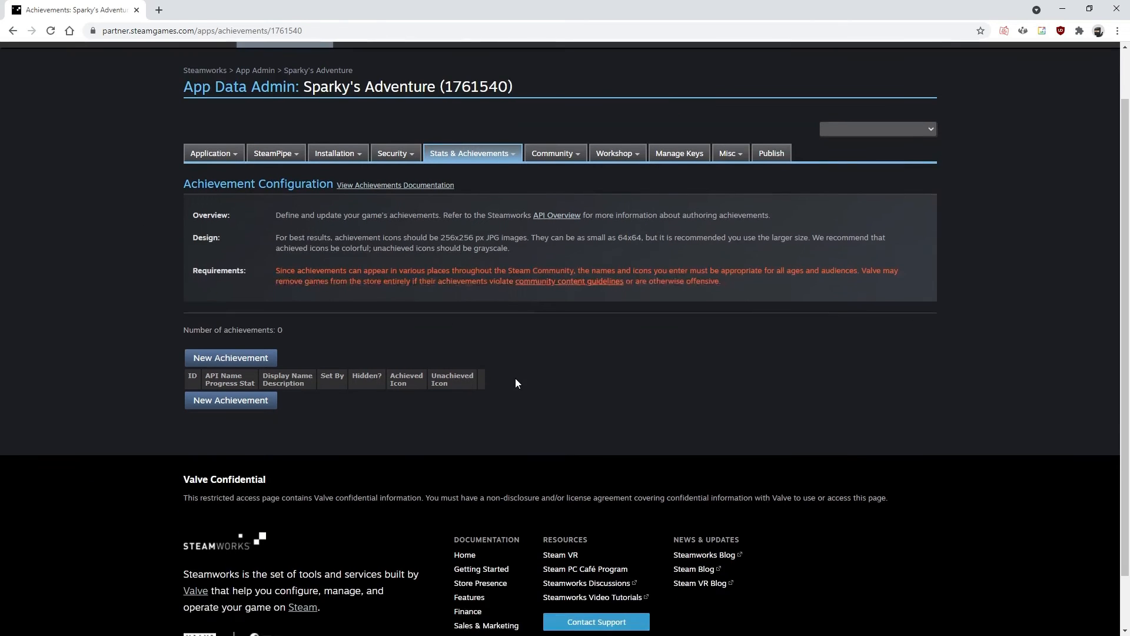
pyautogui.scroll(1, 514, 378)
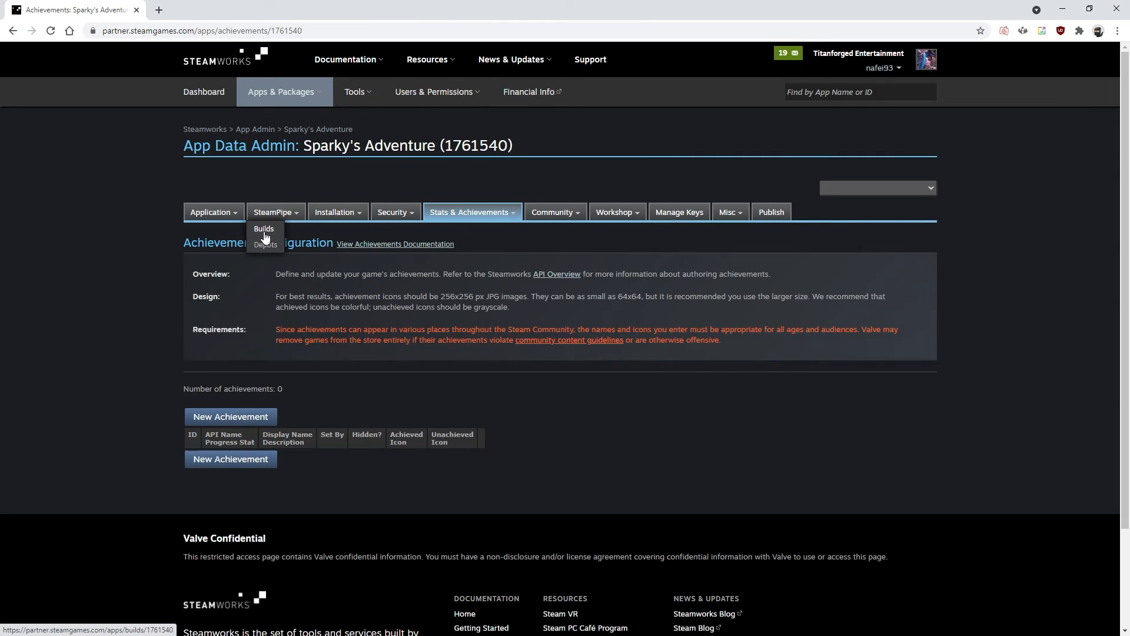
pyautogui.click(268, 230)
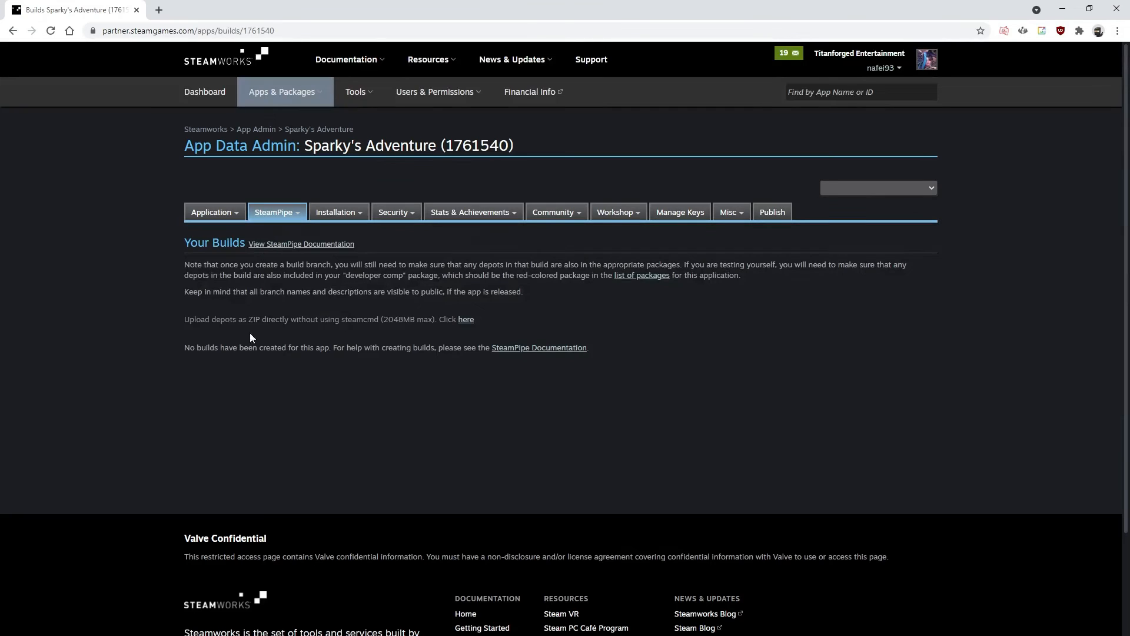
pyautogui.moveTo(184, 319); pyautogui.dragTo(259, 320)
pyautogui.click(466, 319)
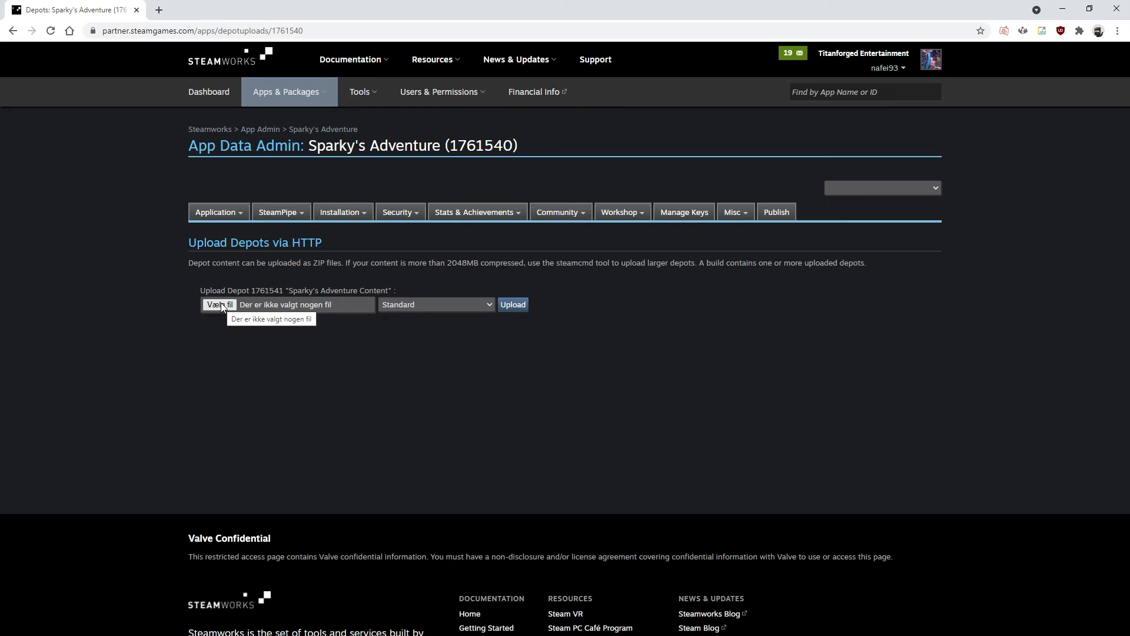
# Upload UE5Steam.zip from the desktop's UE5Steam > Windows folder as the Sparky's Adventure Content depot
pyautogui.click(220, 305)
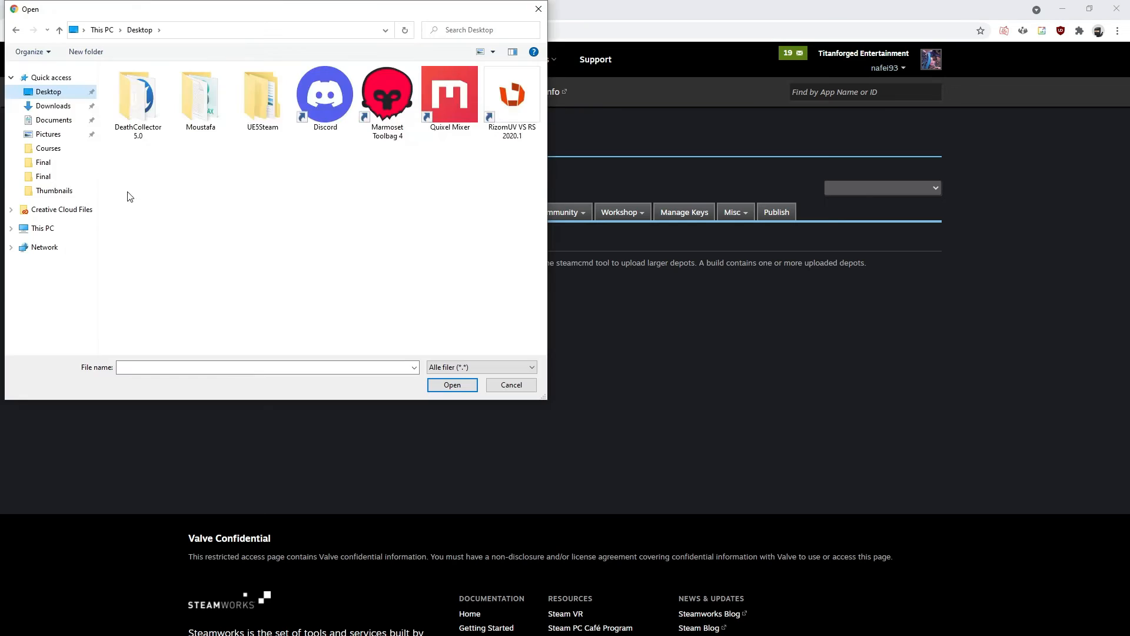
pyautogui.doubleClick(265, 115)
pyautogui.doubleClick(141, 87)
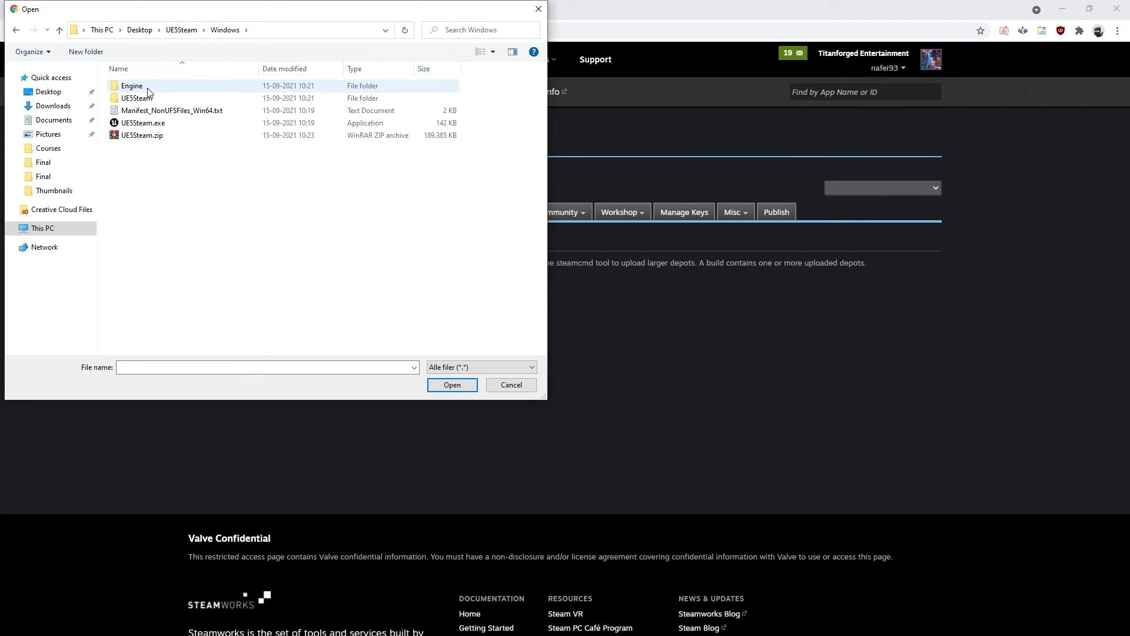
pyautogui.click(152, 135)
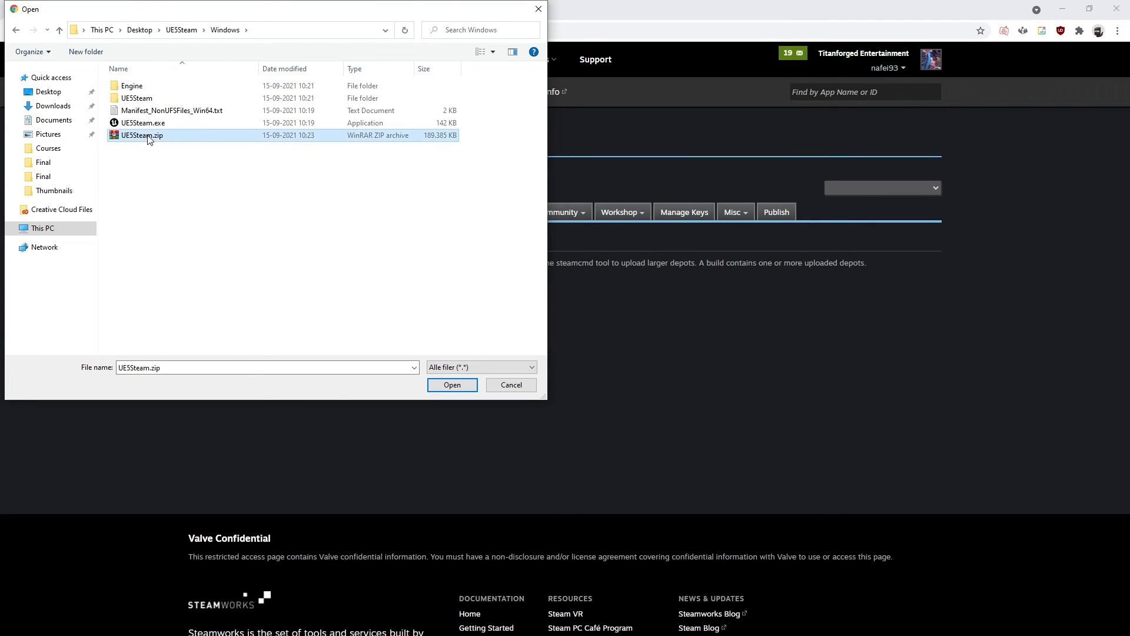
pyautogui.click(450, 386)
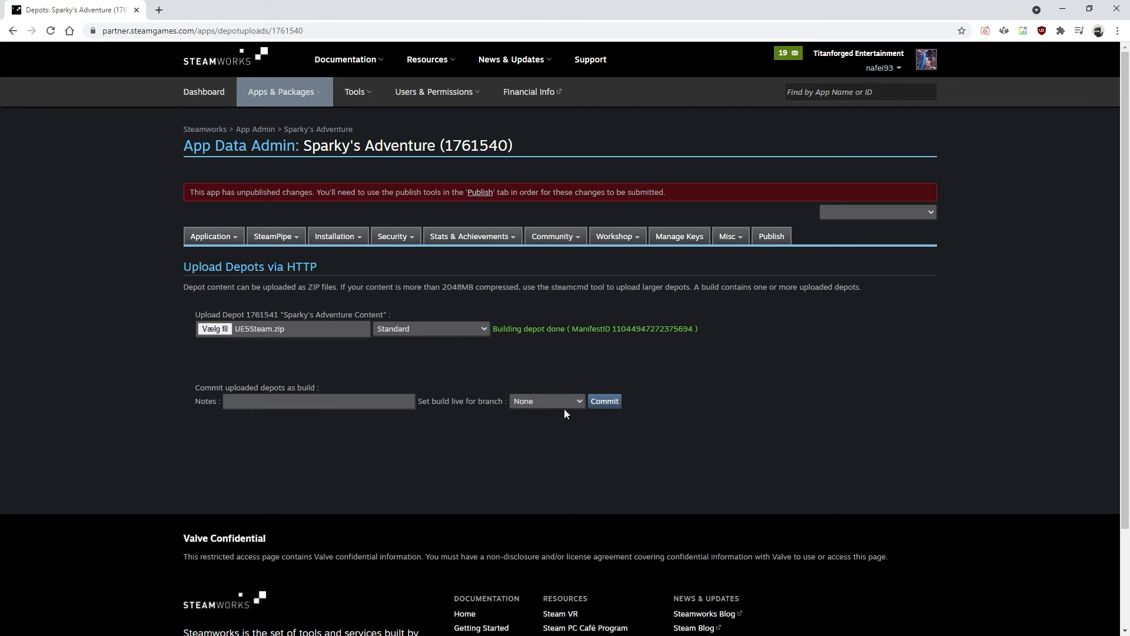
# Commit the uploaded depot as a build with the notes "UE5 Course" and the live branch set to None
pyautogui.moveTo(491, 328); pyautogui.dragTo(712, 334)
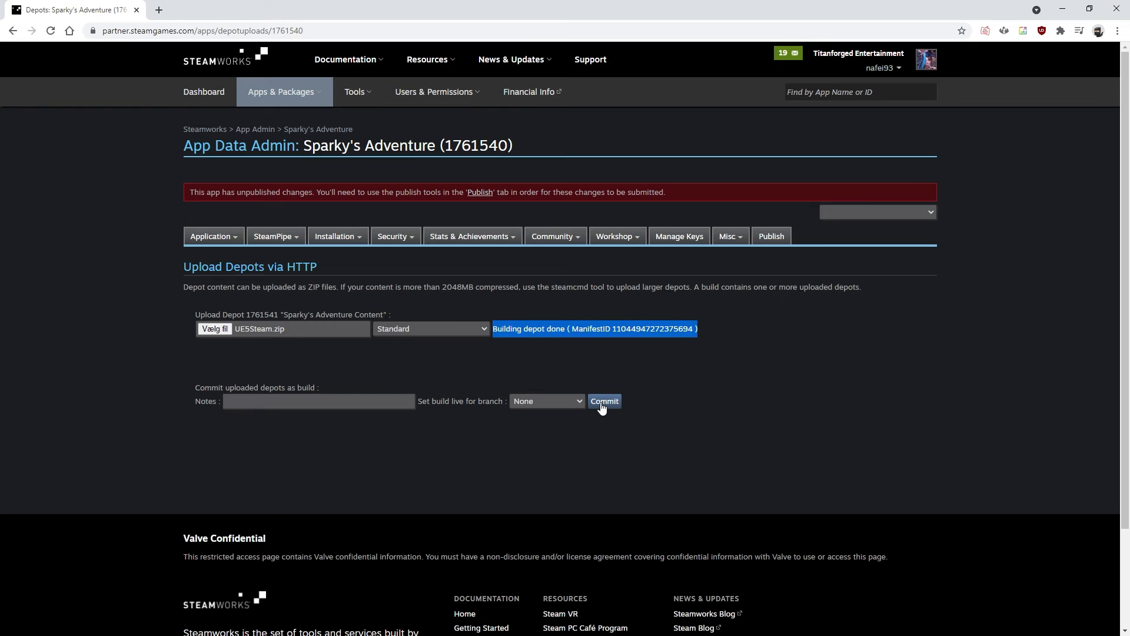
pyautogui.moveTo(454, 235)
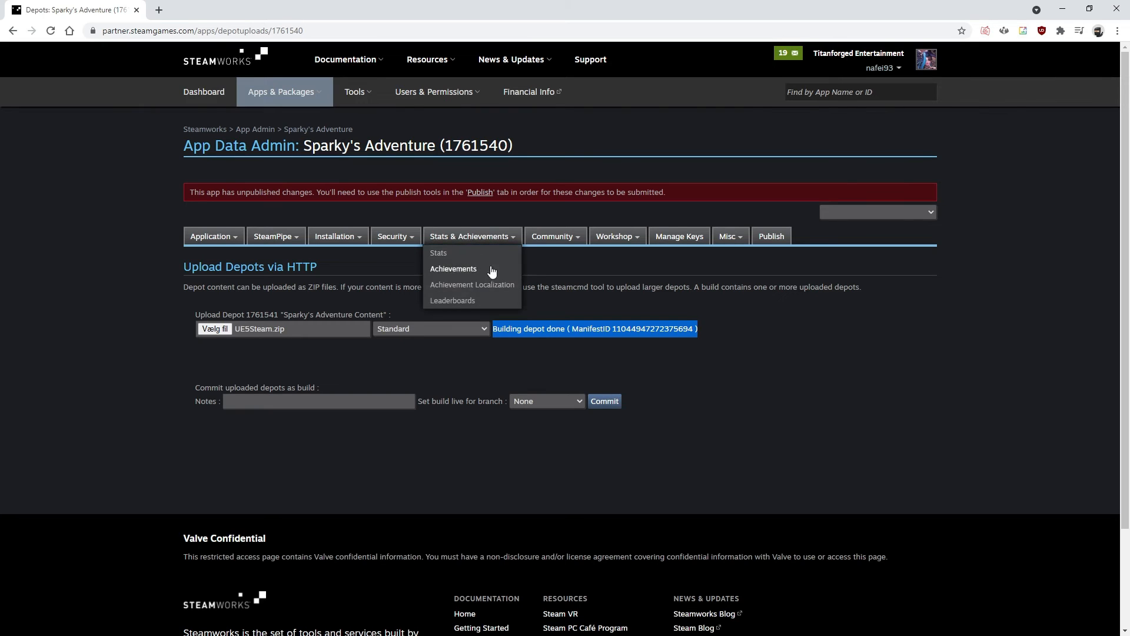
pyautogui.click(507, 322)
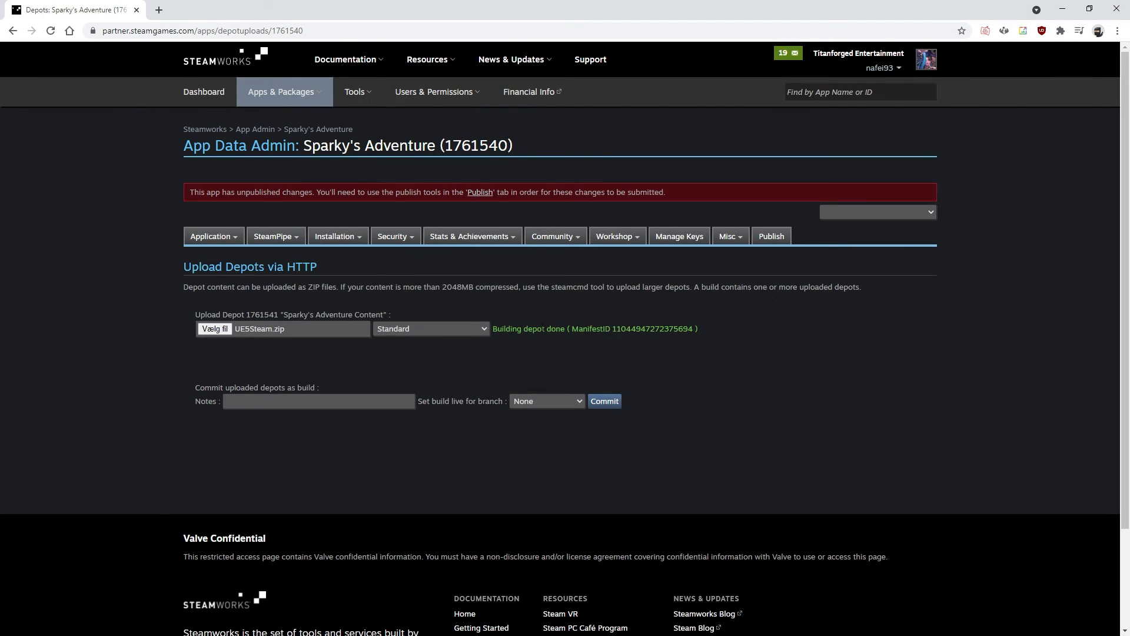
pyautogui.moveTo(195, 389); pyautogui.dragTo(334, 385)
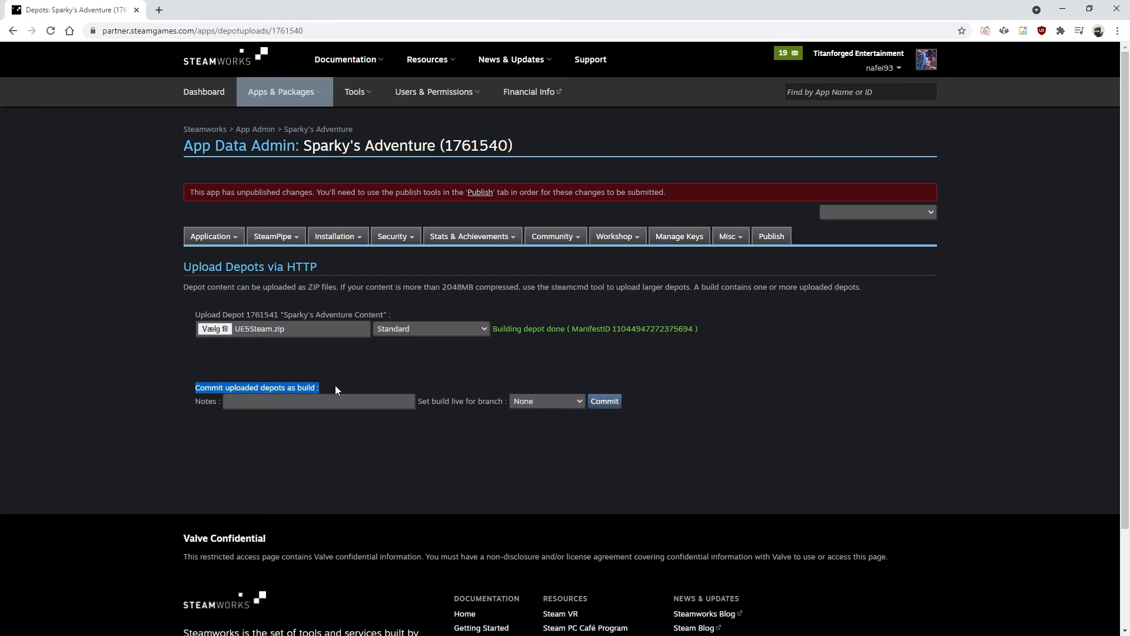
pyautogui.click(313, 399)
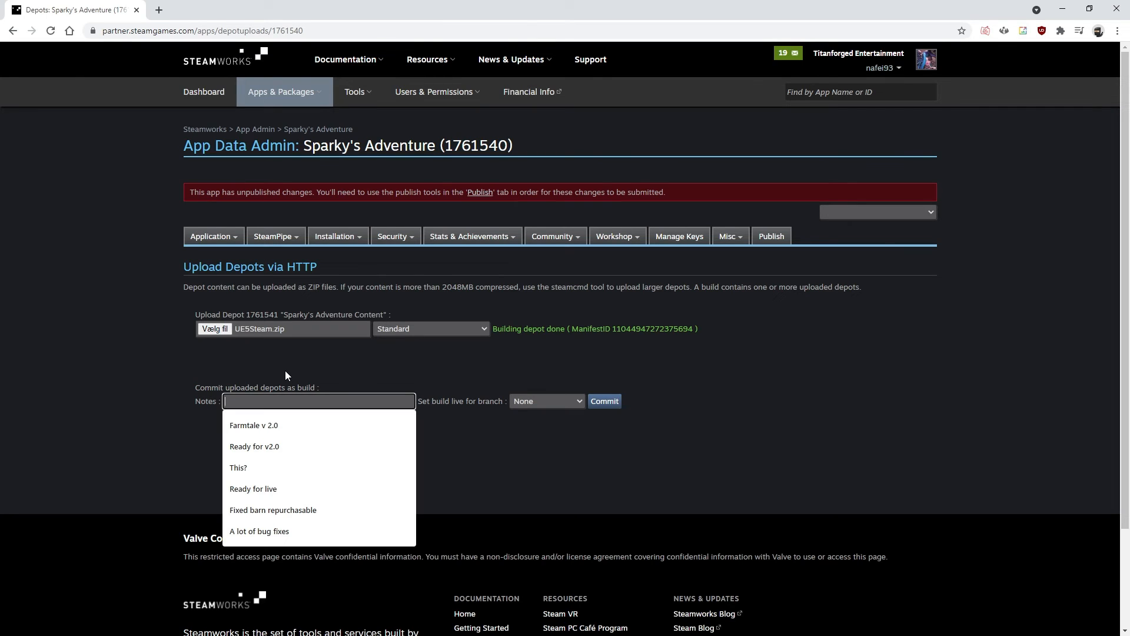
pyautogui.write('UE5 ')
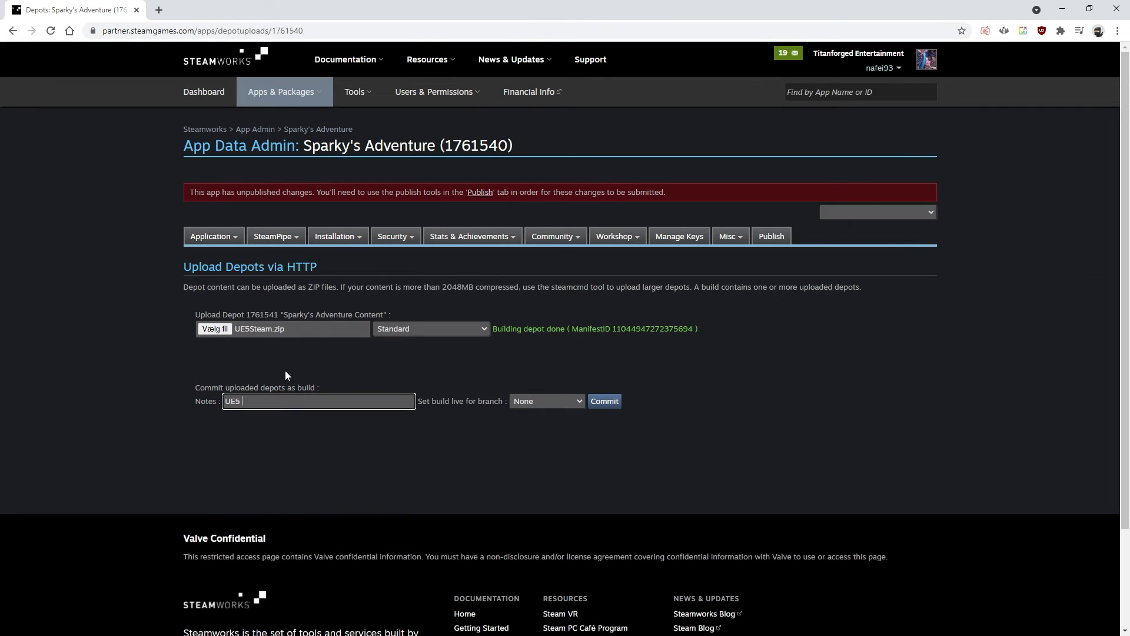
pyautogui.write('Course')
pyautogui.click(571, 400)
pyautogui.click(554, 414)
pyautogui.click(538, 402)
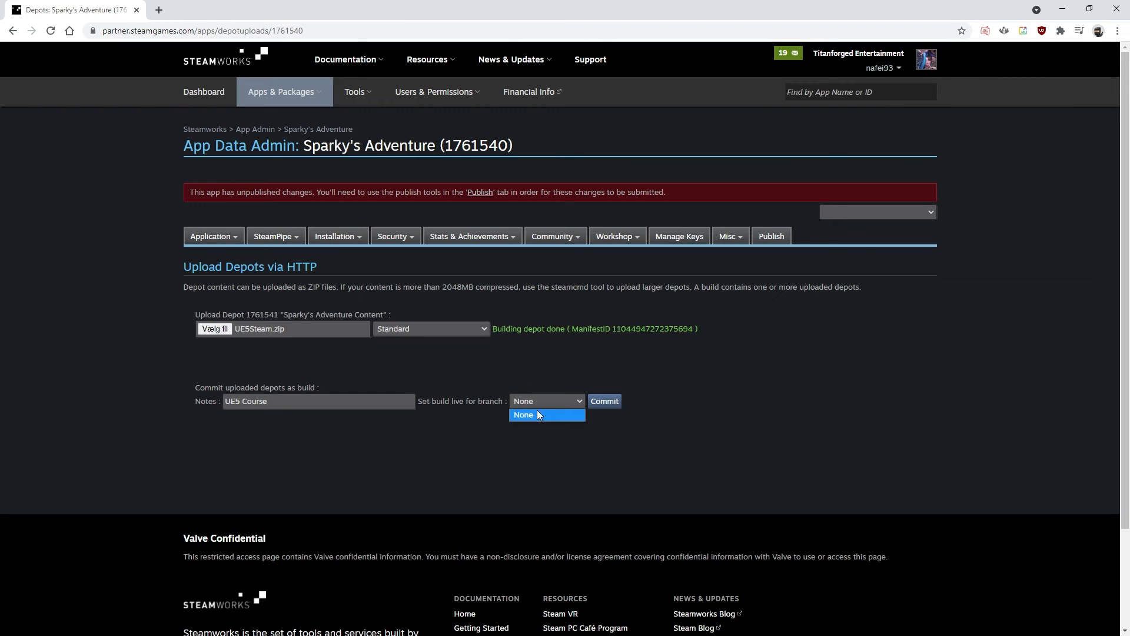
pyautogui.click(547, 402)
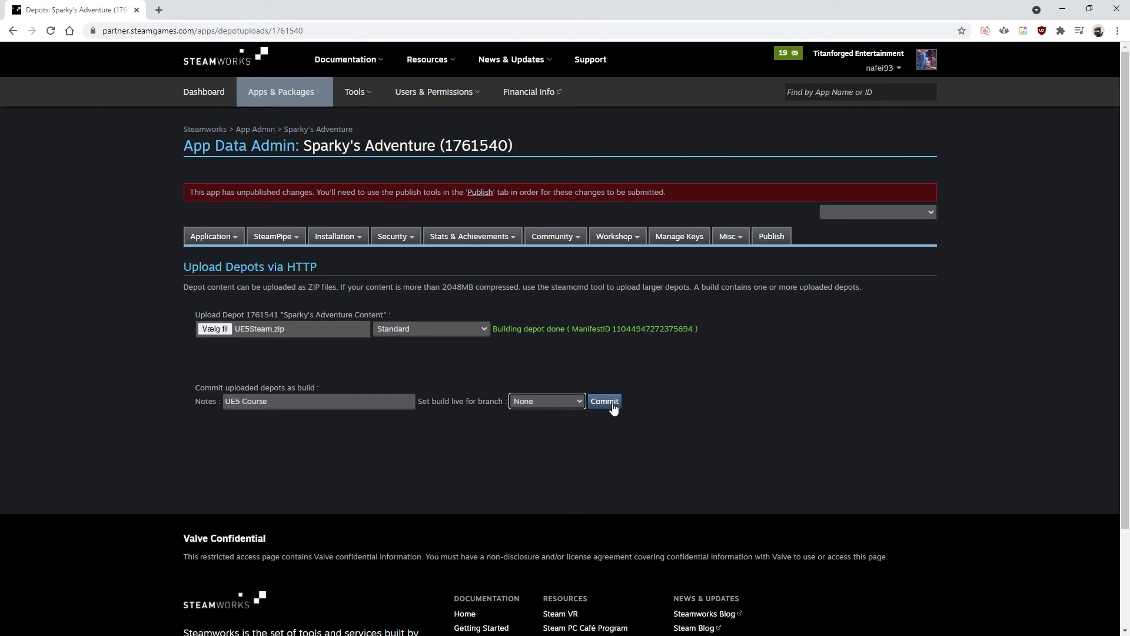
pyautogui.click(612, 404)
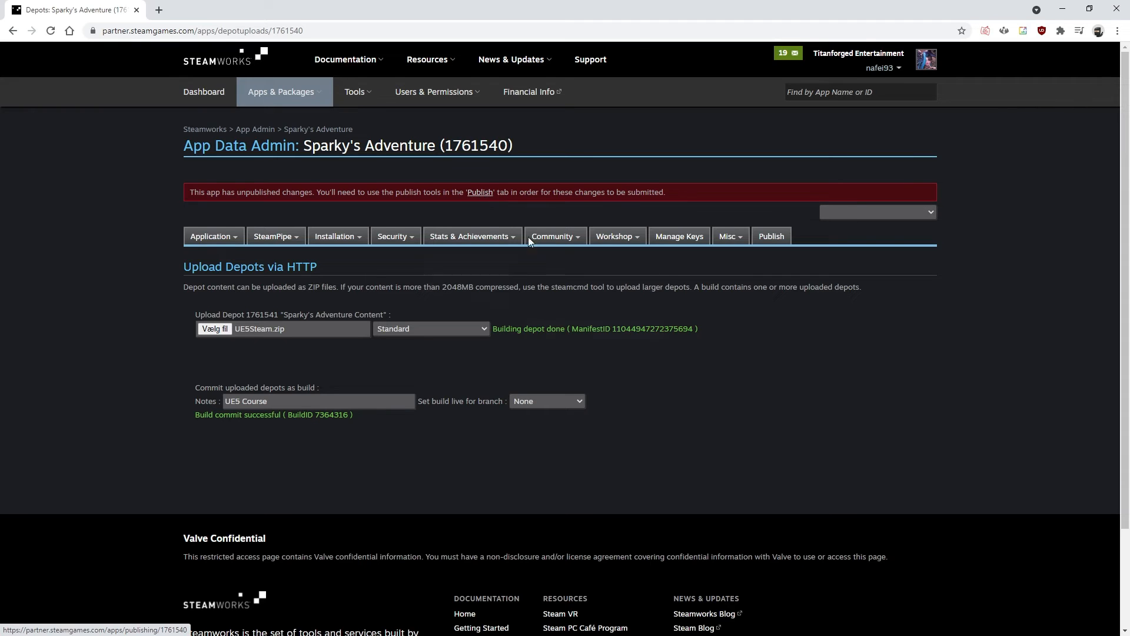
# View the publishing page and examine the UE5 Course build and its branch options in the builds list
pyautogui.click(485, 194)
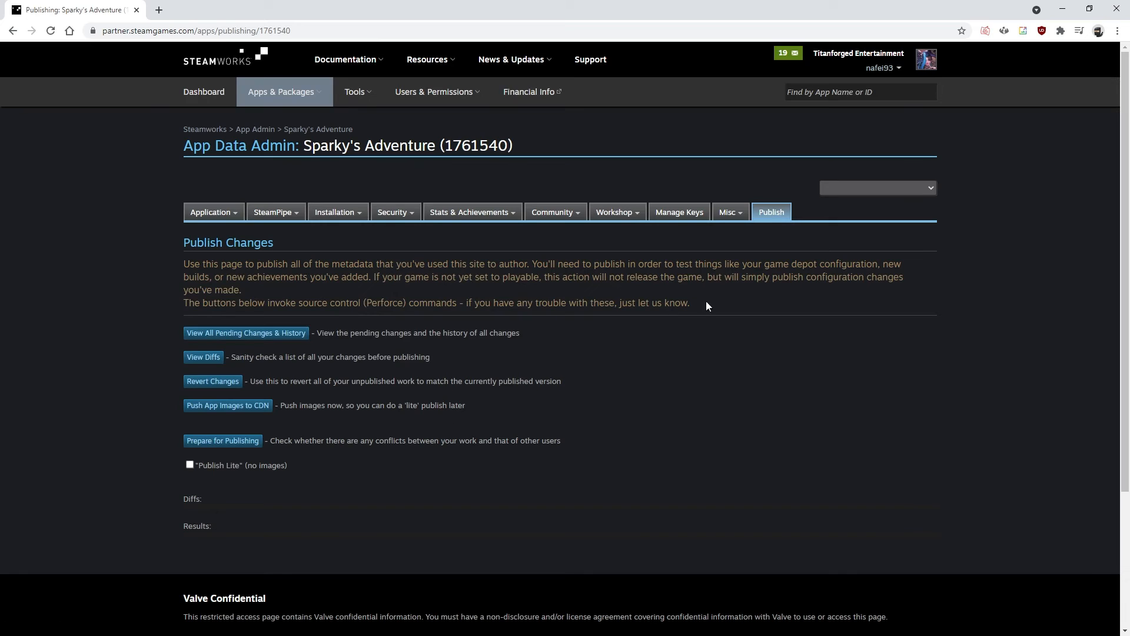
pyautogui.click(269, 233)
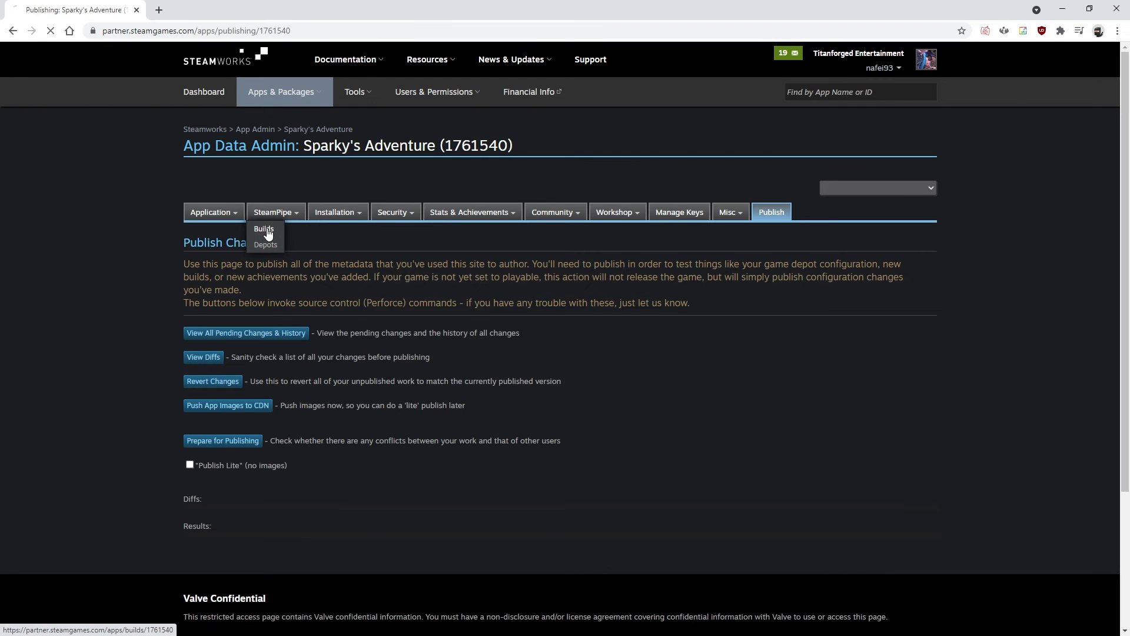
pyautogui.scroll(-1, 355, 331)
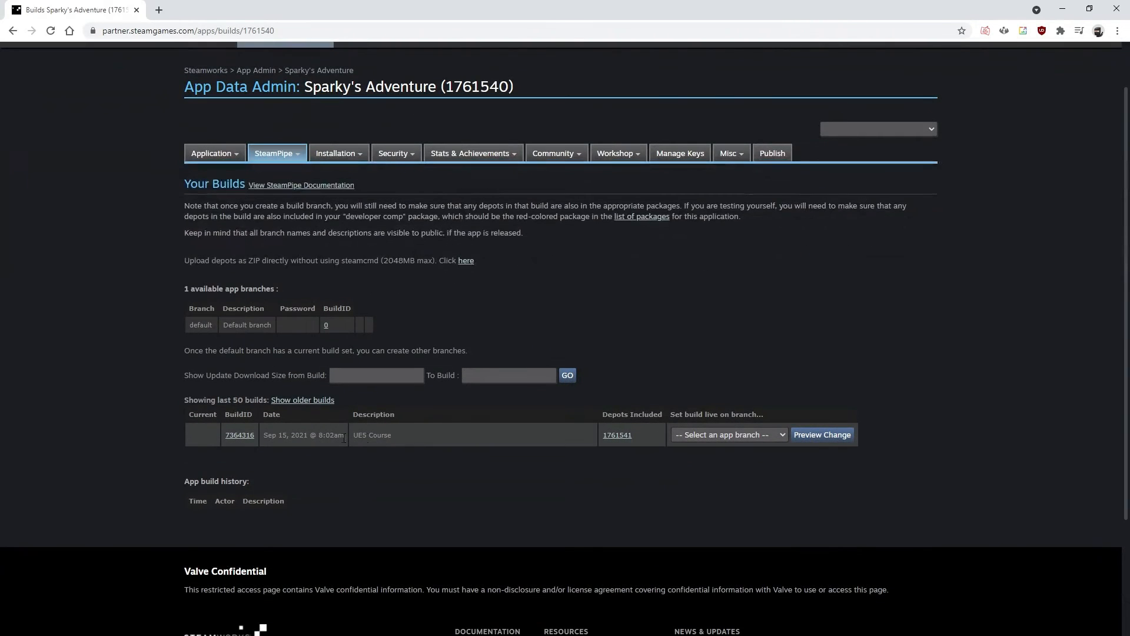
pyautogui.click(717, 436)
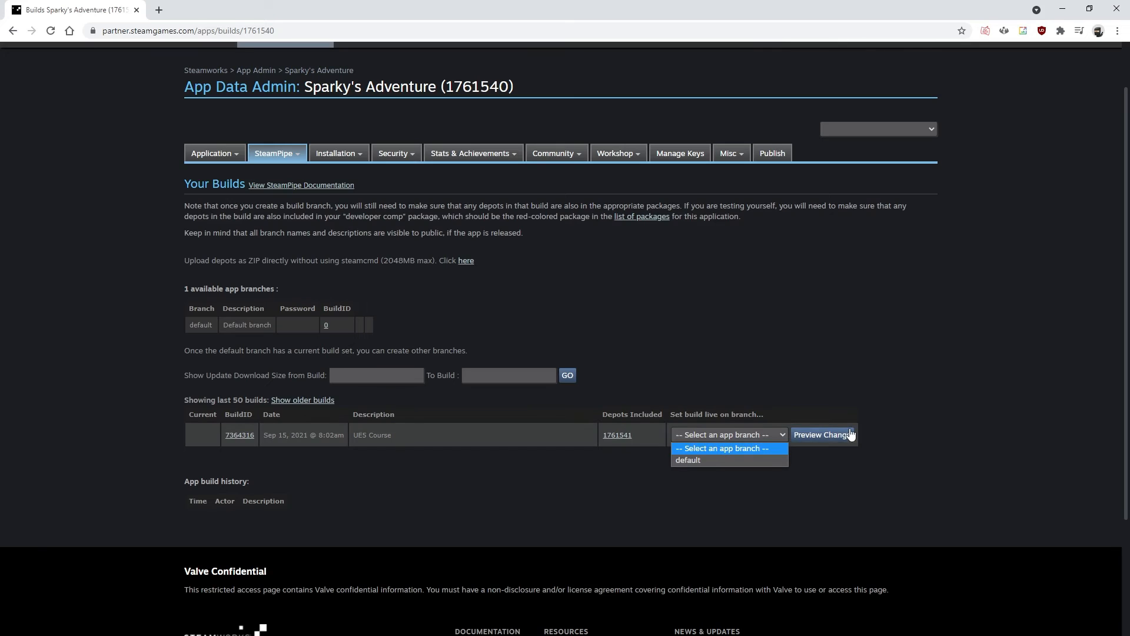
pyautogui.click(481, 458)
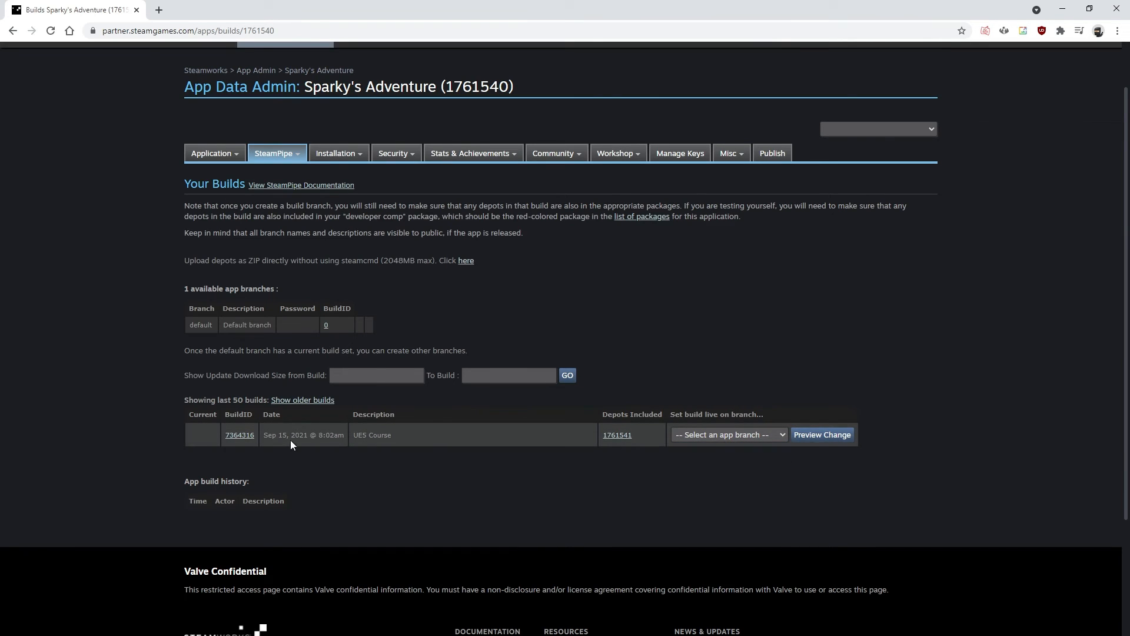
pyautogui.moveTo(264, 436); pyautogui.dragTo(377, 435)
pyautogui.click(403, 433)
pyautogui.click(404, 438)
pyautogui.scroll(1, 262, 496)
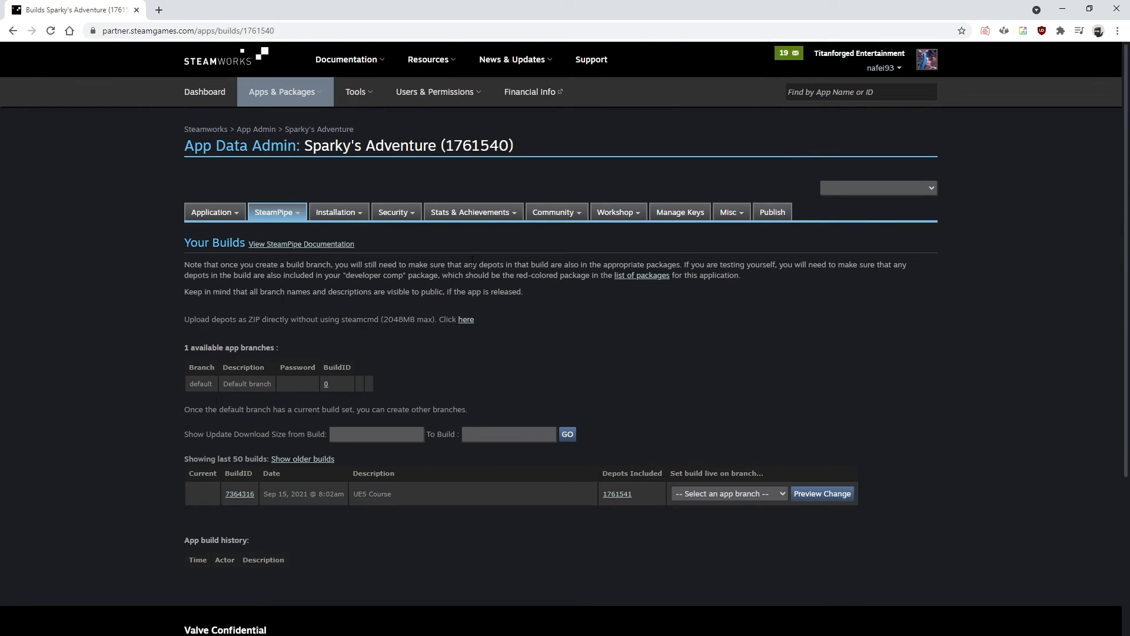
# Prepare the unpublished changes of Sparky's Adventure for publishing and start publishing them to Steam
pyautogui.click(759, 213)
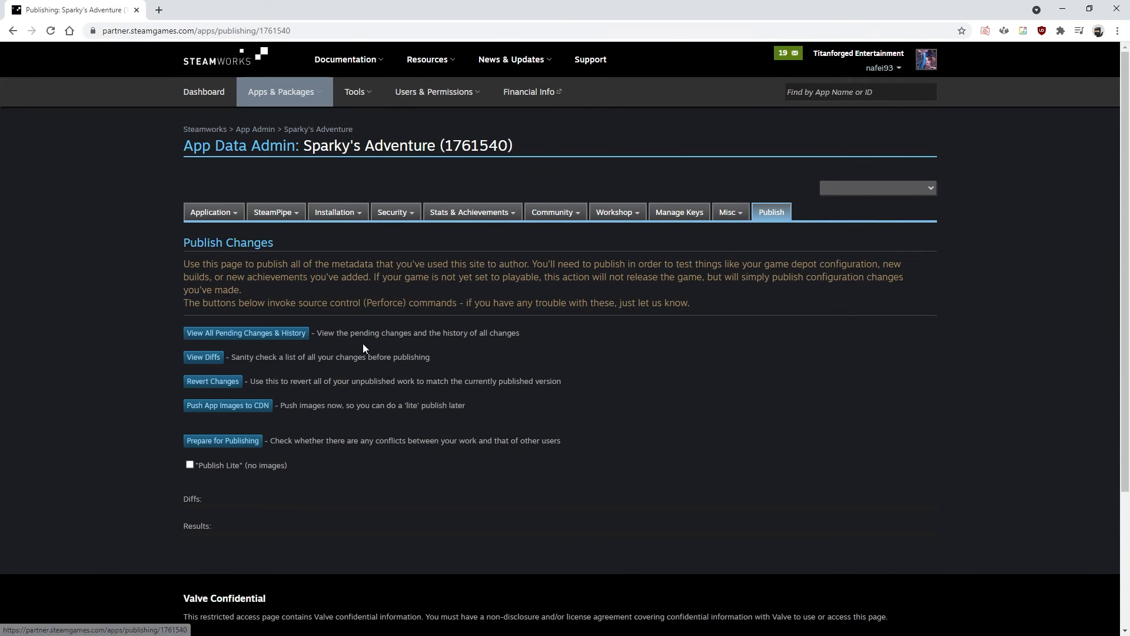
pyautogui.click(231, 443)
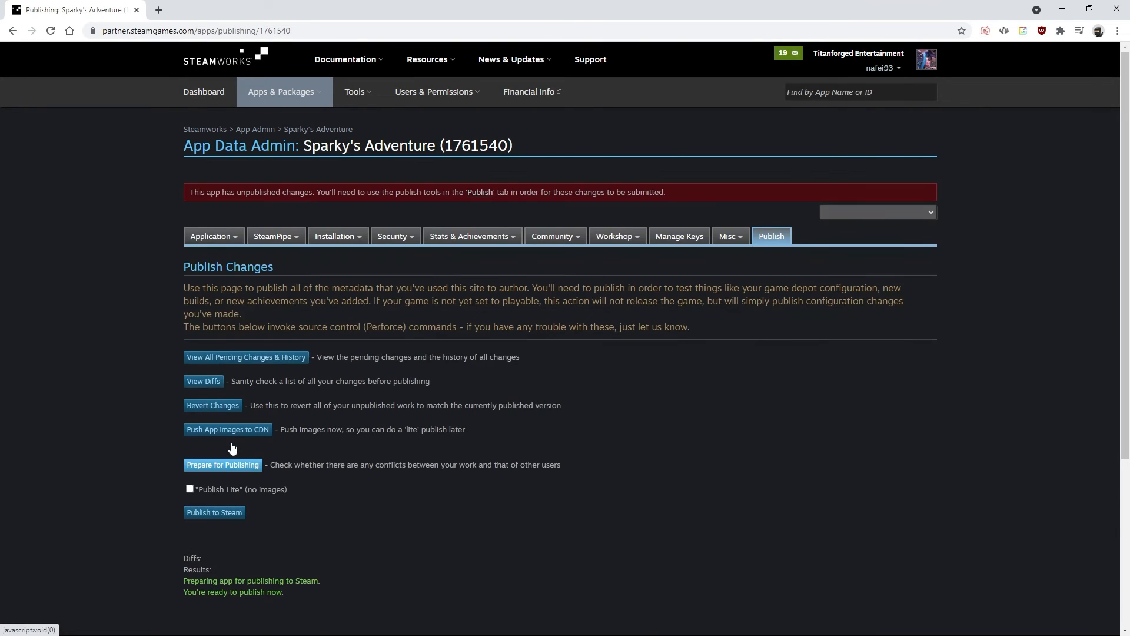
pyautogui.click(215, 512)
pyautogui.scroll(-3, 223, 521)
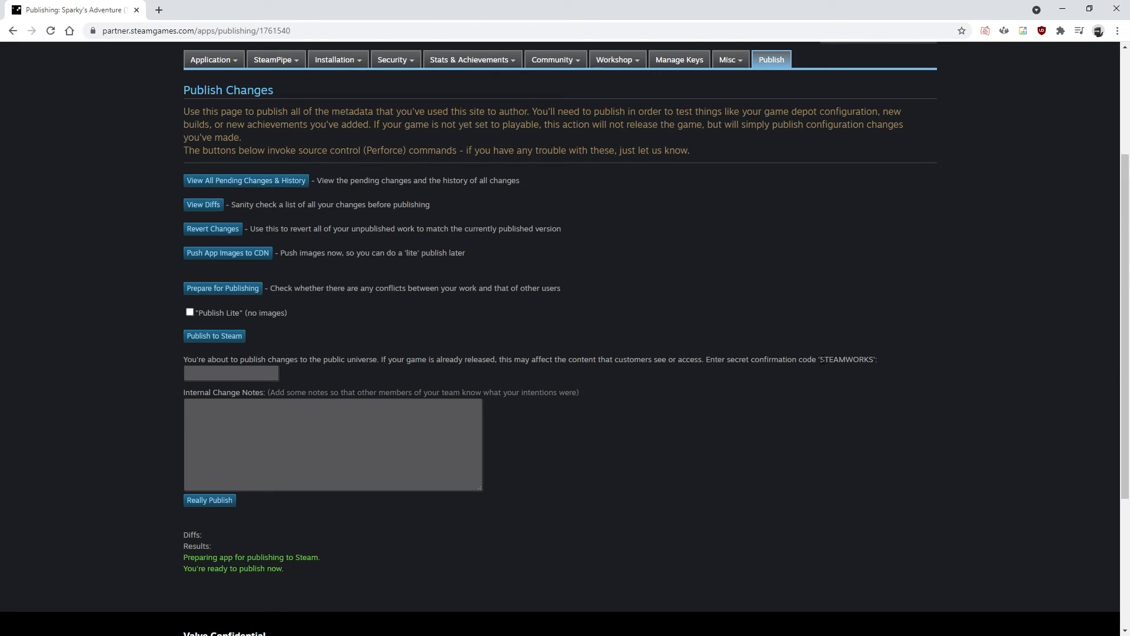
# Enter the requested confirmation code and confirm publishing the changes to Steam
pyautogui.moveTo(822, 361); pyautogui.dragTo(875, 360)
pyautogui.hotkey('ctrl', 'c')
pyautogui.click(240, 367)
pyautogui.hotkey('ctrl', 'v')
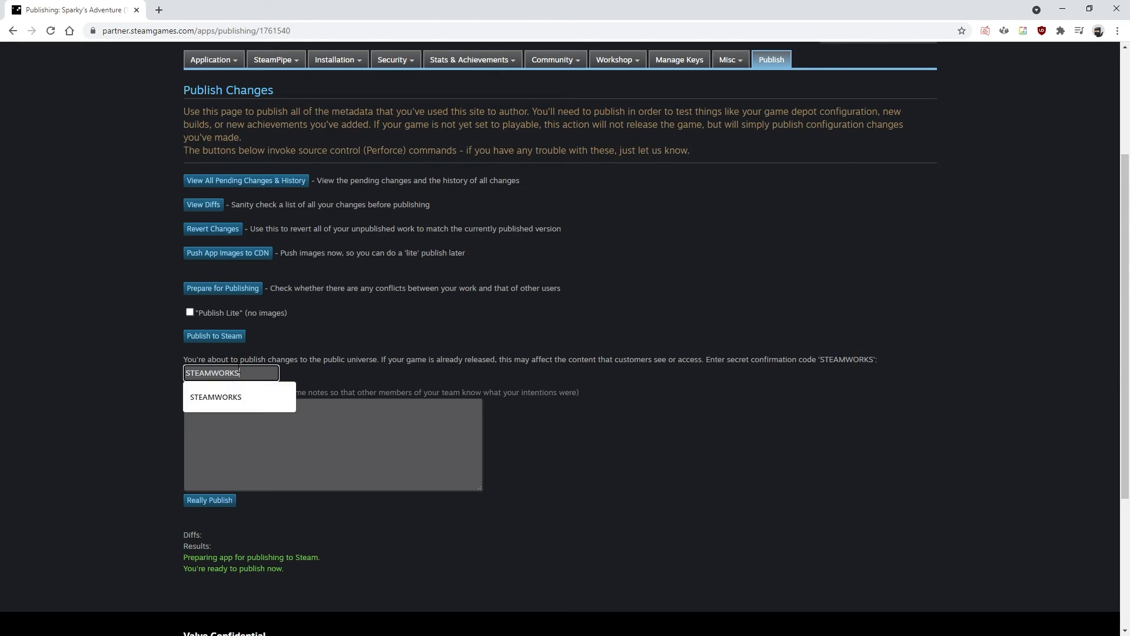
pyautogui.click(213, 503)
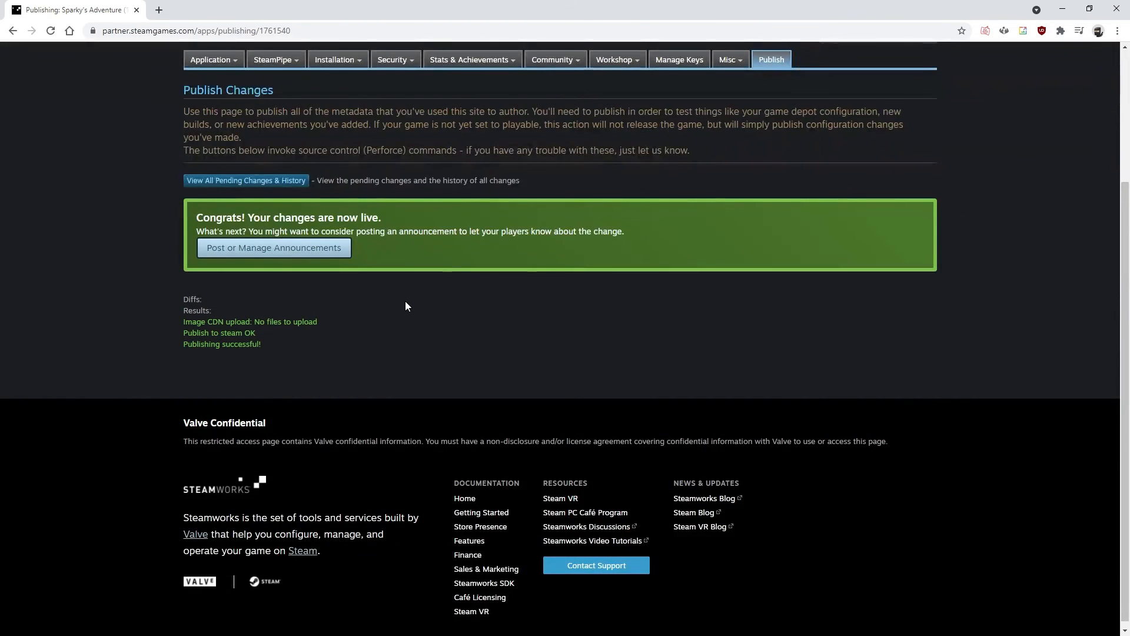
# Open the announcement management page in a separate browser tab and return to the publishing page
pyautogui.scroll(3, 405, 306)
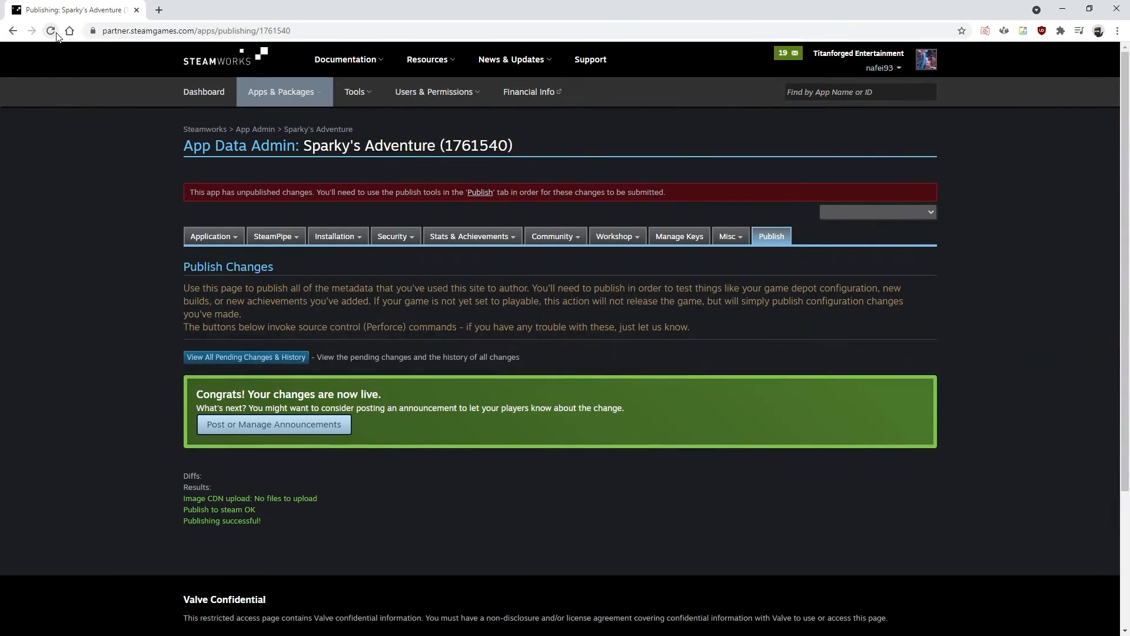
pyautogui.rightClick(282, 431)
pyautogui.click(253, 421)
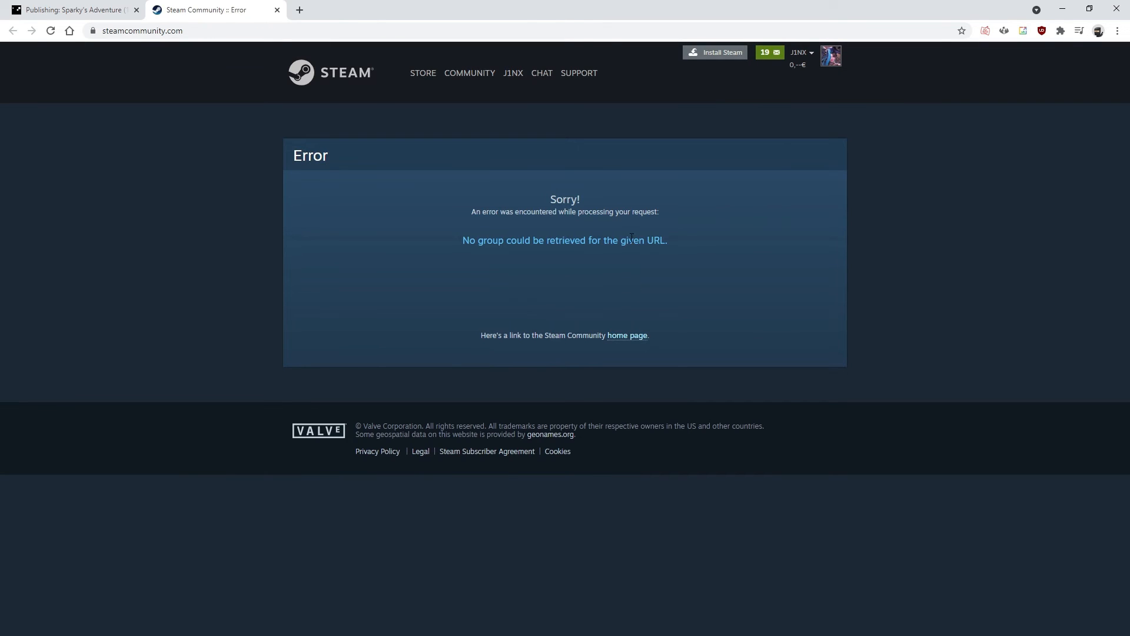
pyautogui.click(95, 5)
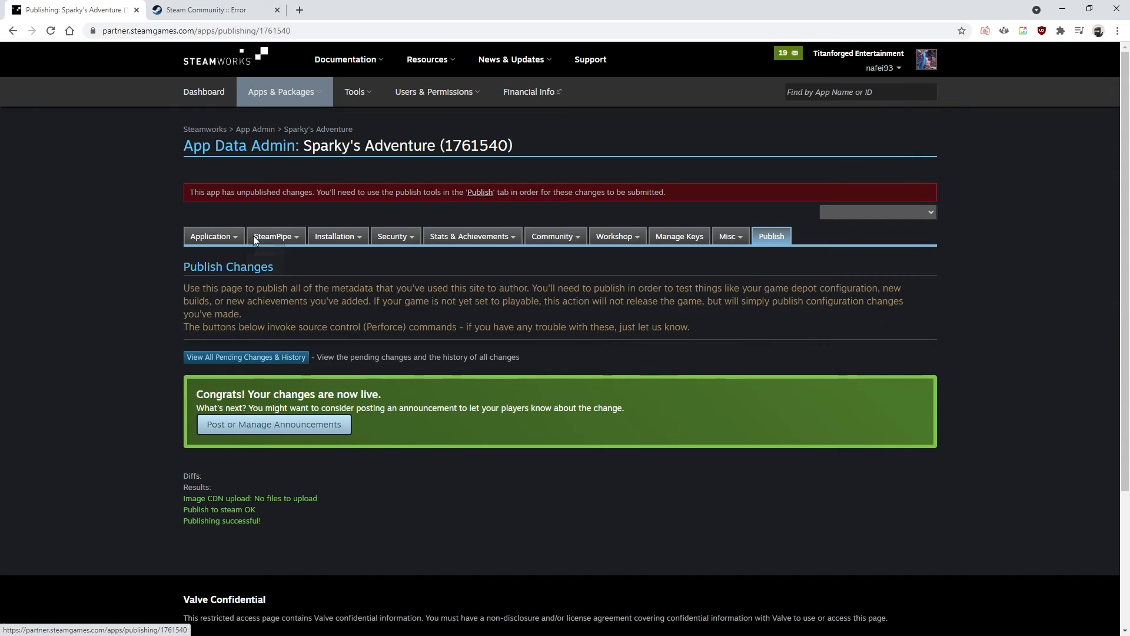
# View the general application settings, then return to the dashboard and open Sparky's Adventure from the unreleased apps
pyautogui.click(218, 258)
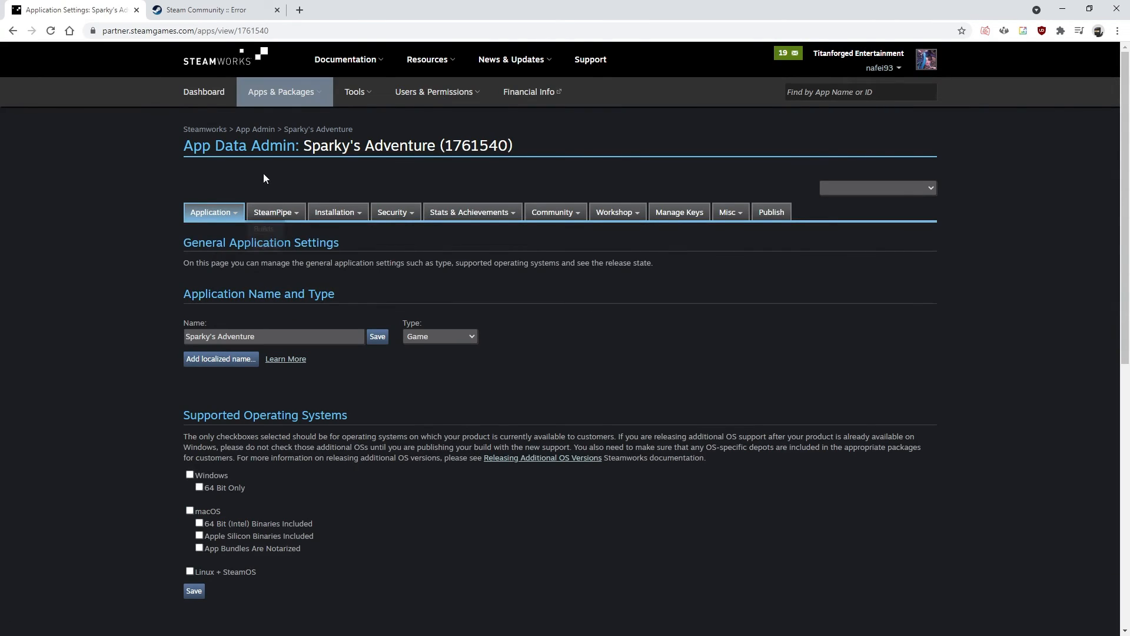
pyautogui.click(202, 94)
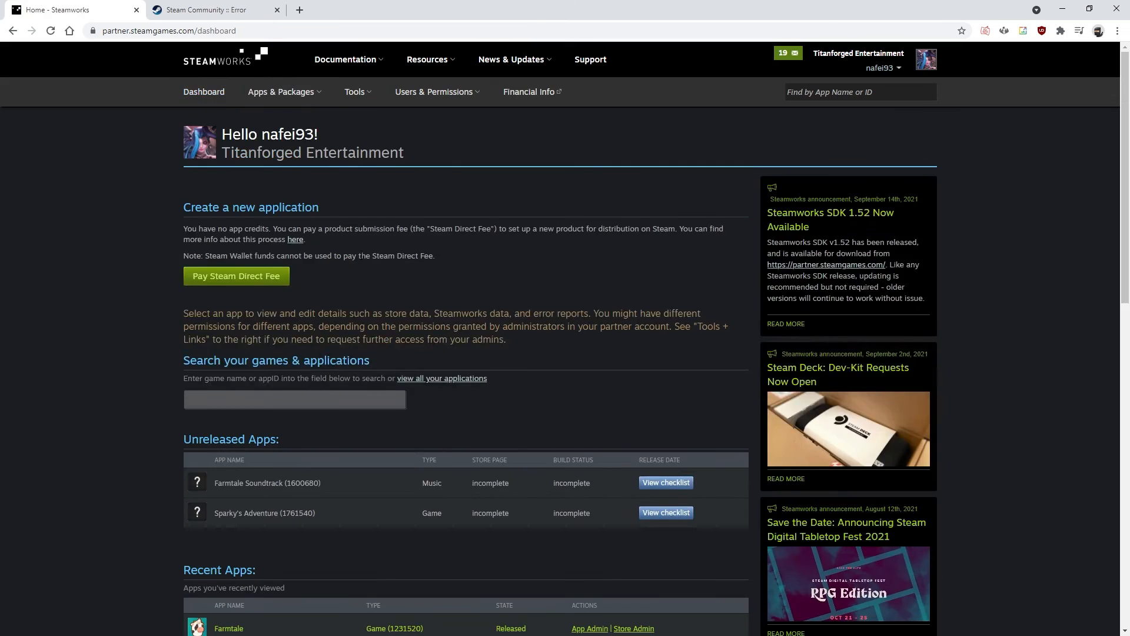
pyautogui.scroll(-1, 258, 450)
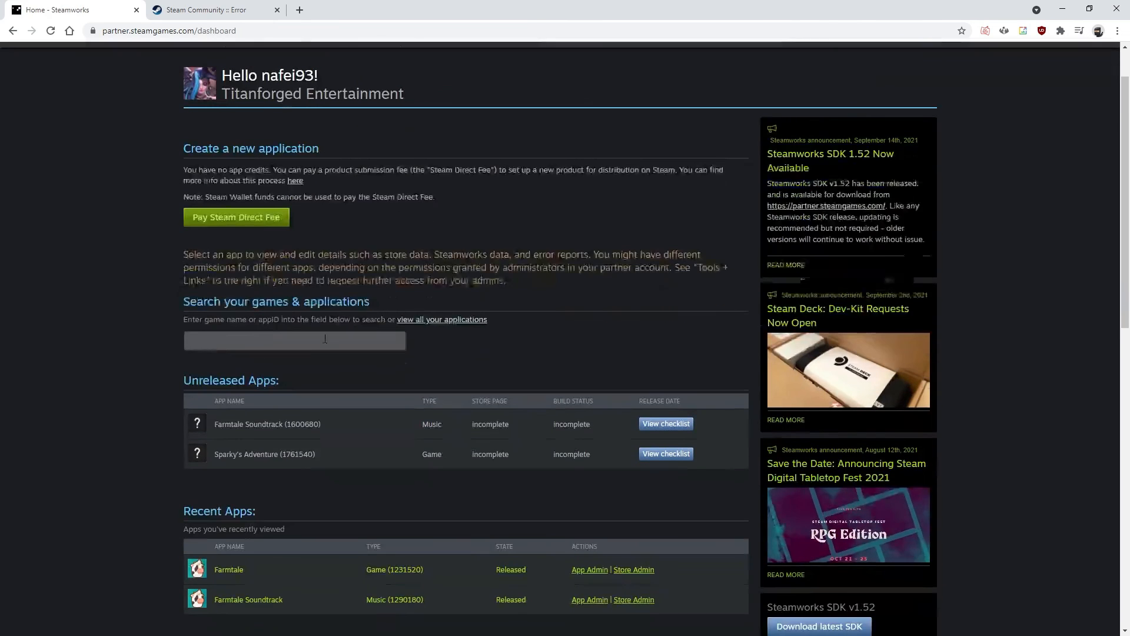
pyautogui.click(253, 458)
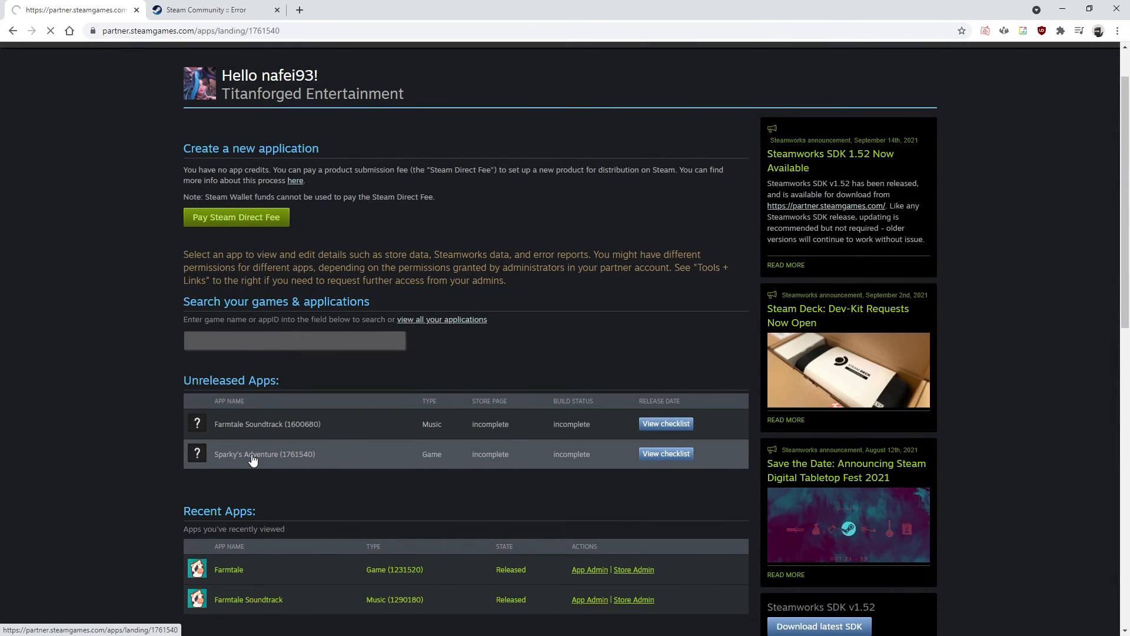
# Review the release progress, store presence and game build checklists of Sparky's Adventure and open the At Least One Build Configured item
pyautogui.scroll(-1, 573, 376)
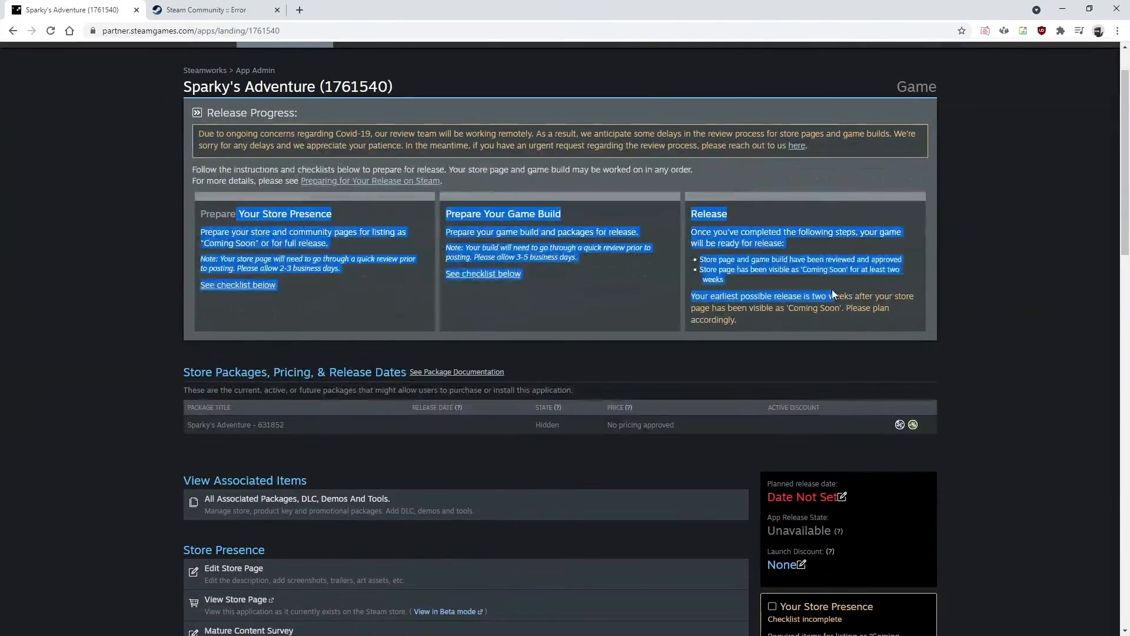
pyautogui.scroll(-4, 655, 176)
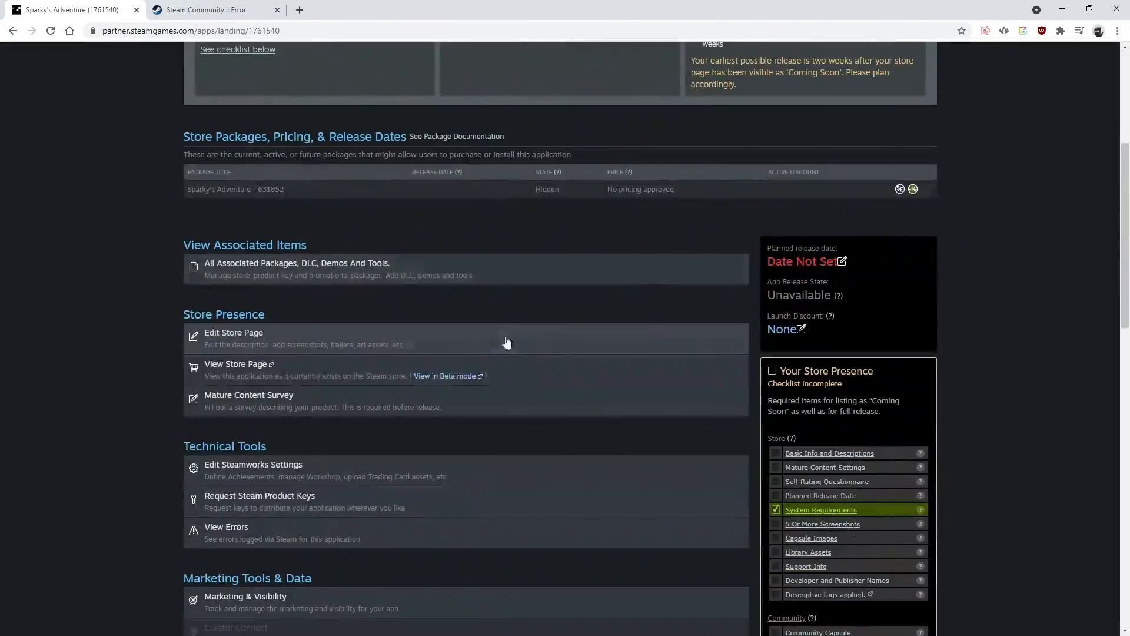
pyautogui.scroll(4, 560, 328)
pyautogui.scroll(-8, 668, 363)
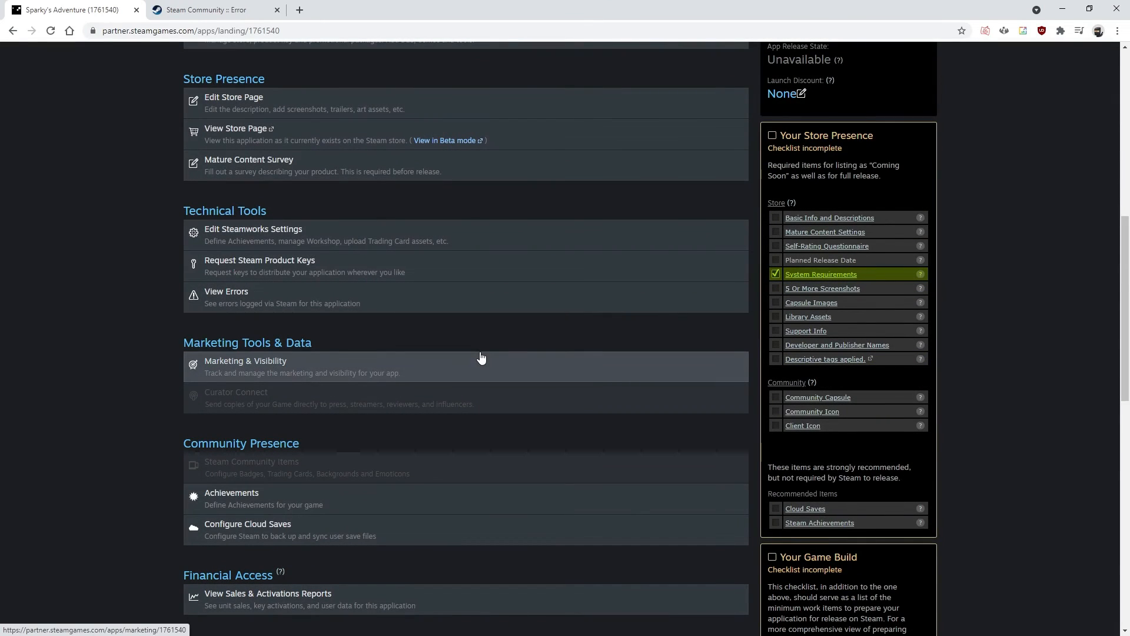
pyautogui.scroll(3, 481, 358)
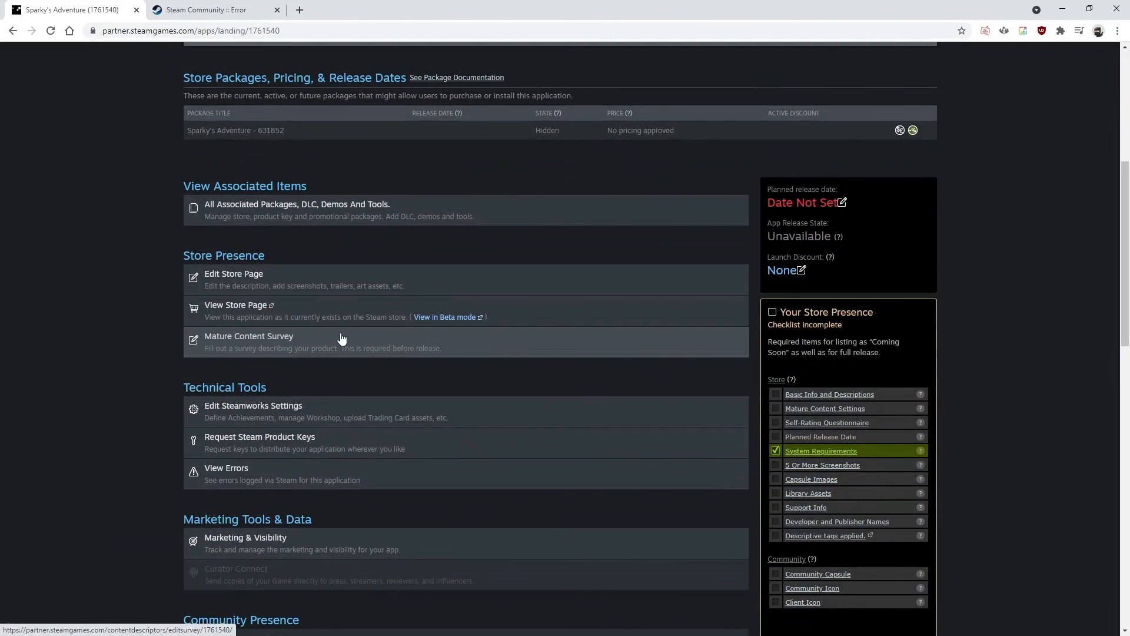
pyautogui.scroll(-8, 406, 332)
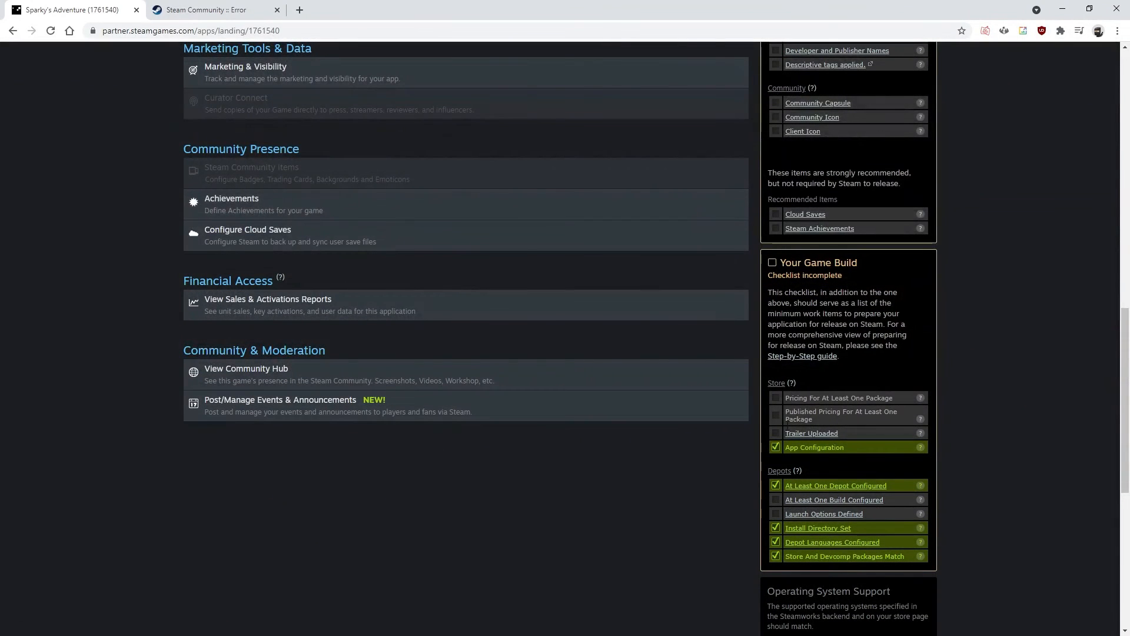
pyautogui.click(826, 504)
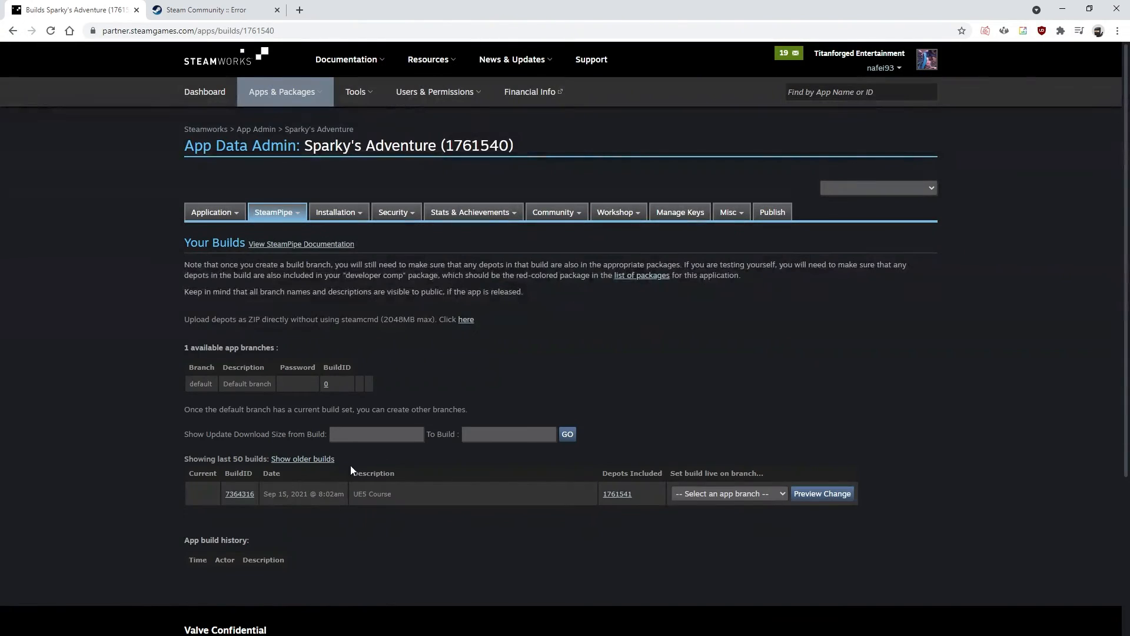
# Set the UE5 Course build live on the default branch, previewing the change and confirming it
pyautogui.click(688, 499)
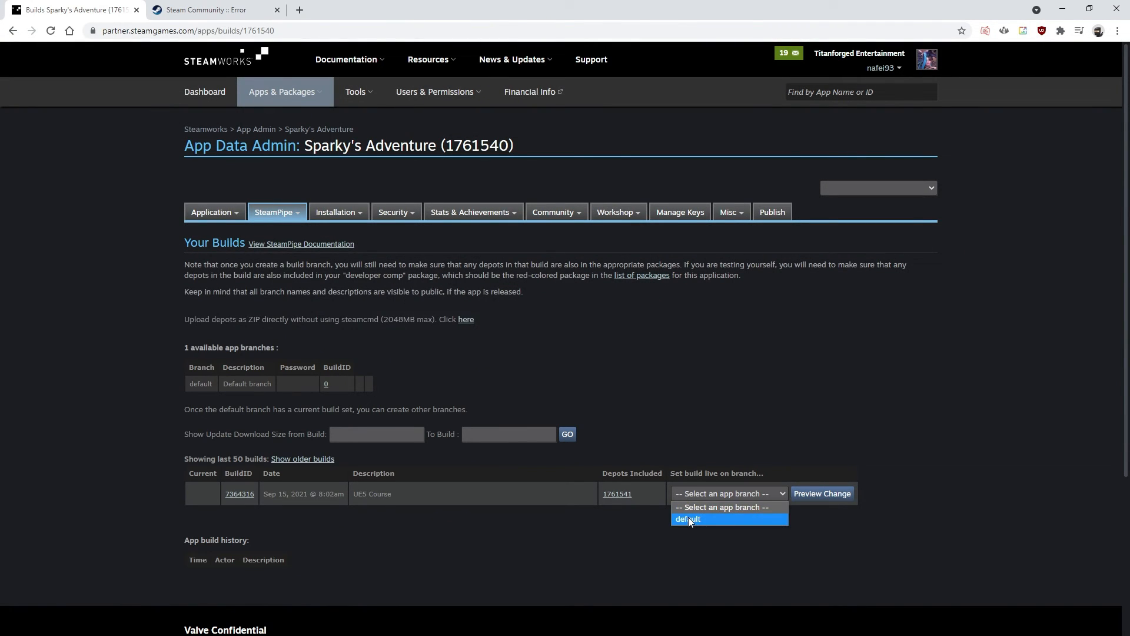
pyautogui.click(689, 519)
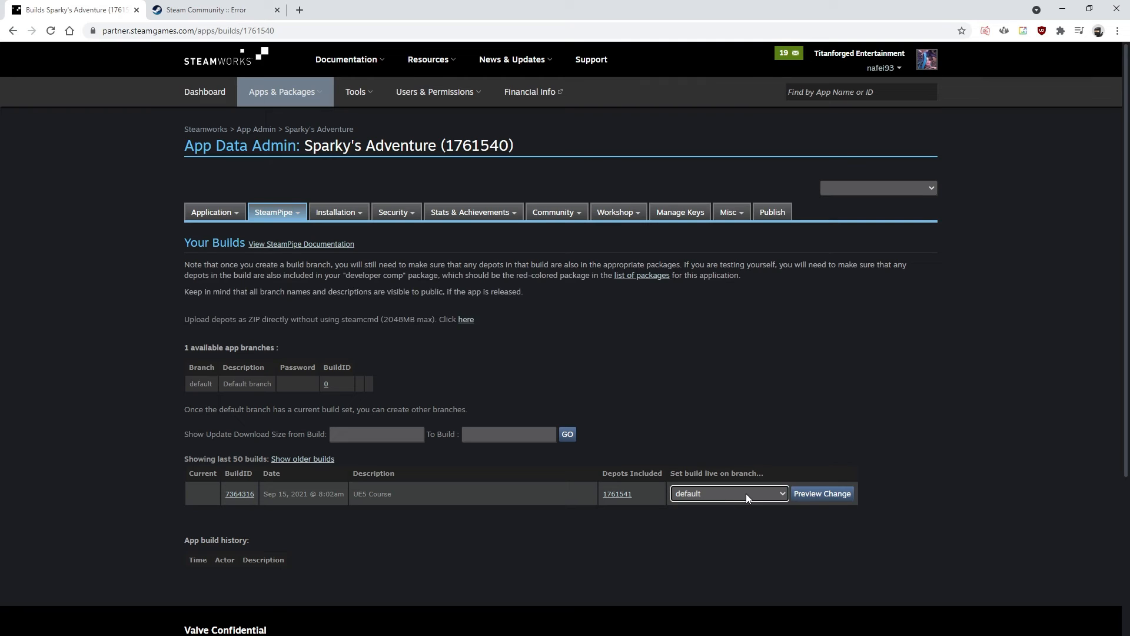
pyautogui.click(821, 494)
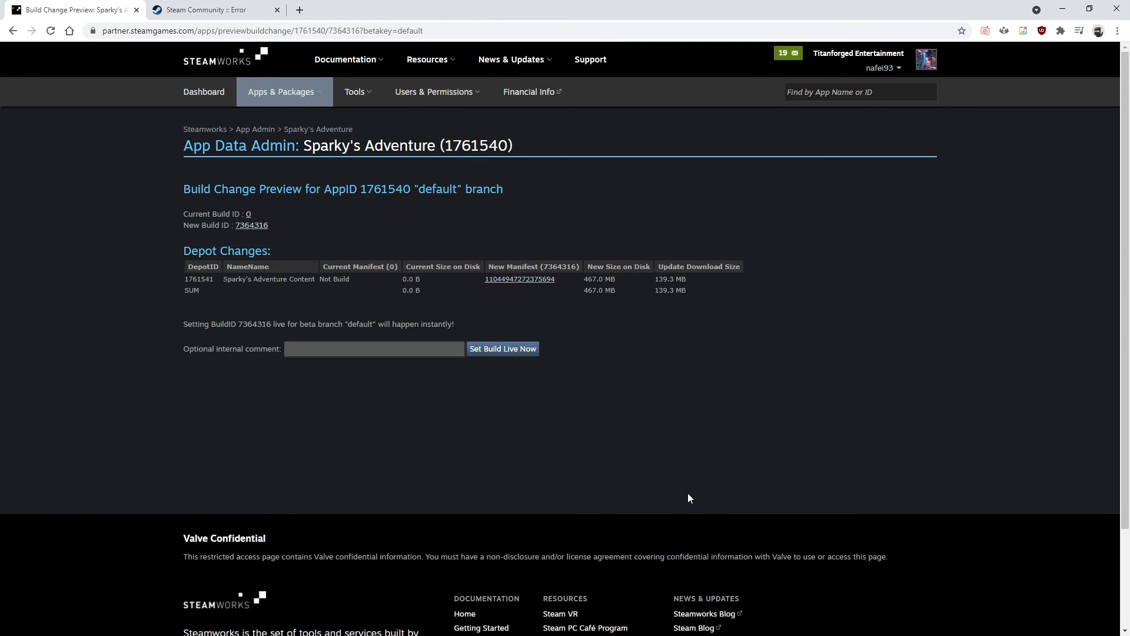
pyautogui.click(505, 353)
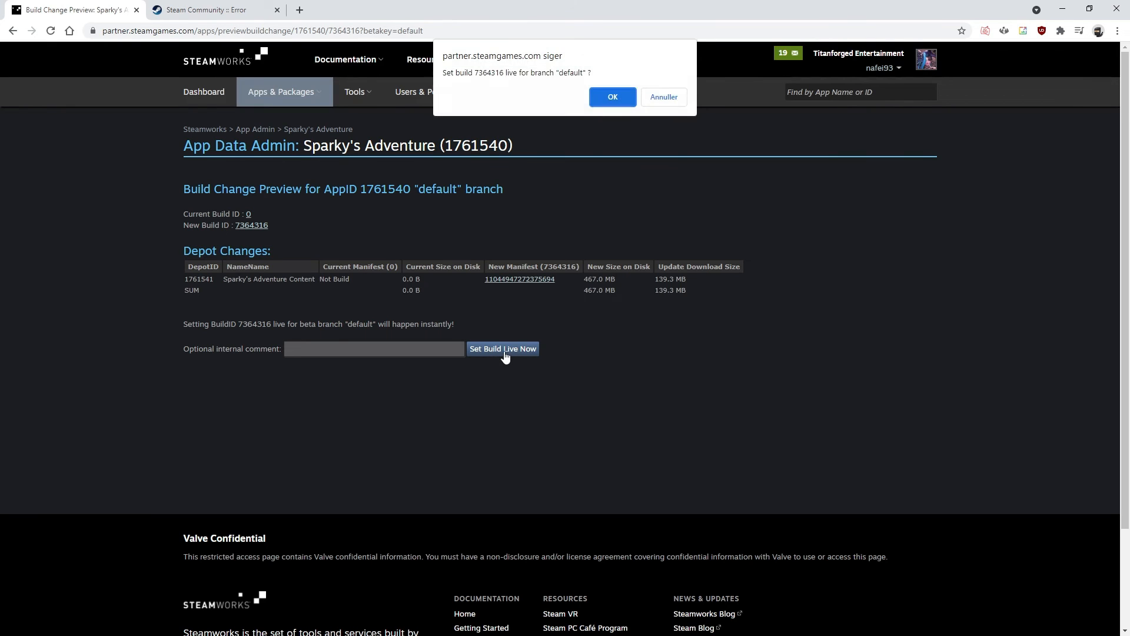
pyautogui.click(603, 104)
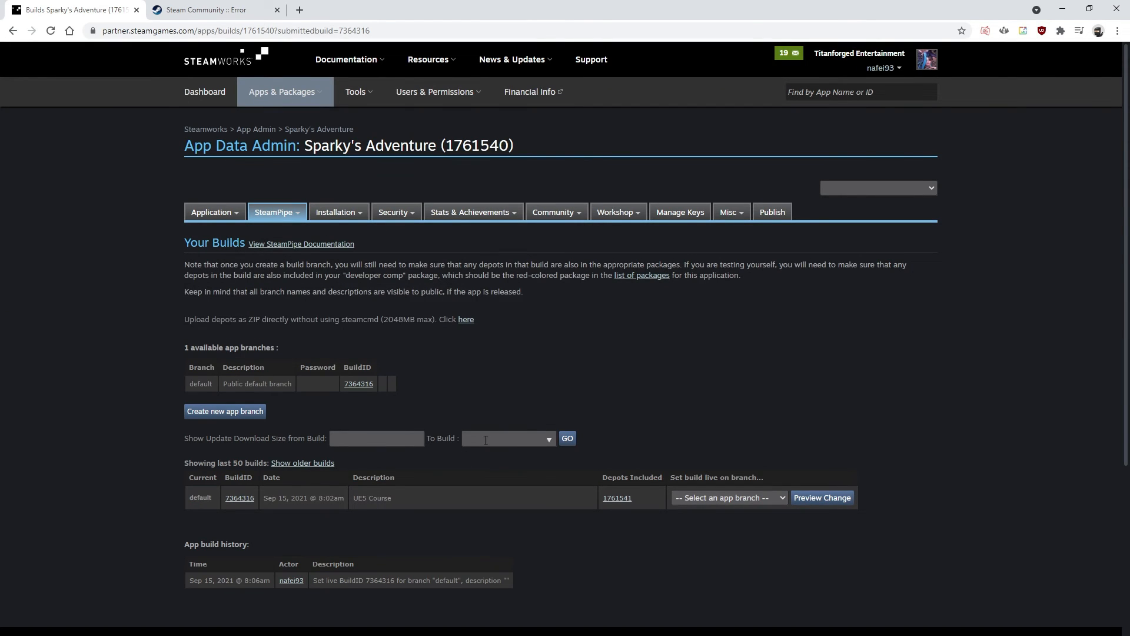
# Return to the Sparky's Adventure page through the dashboard, open the Launch Options Defined checklist item and read the launch option requirement
pyautogui.click(207, 92)
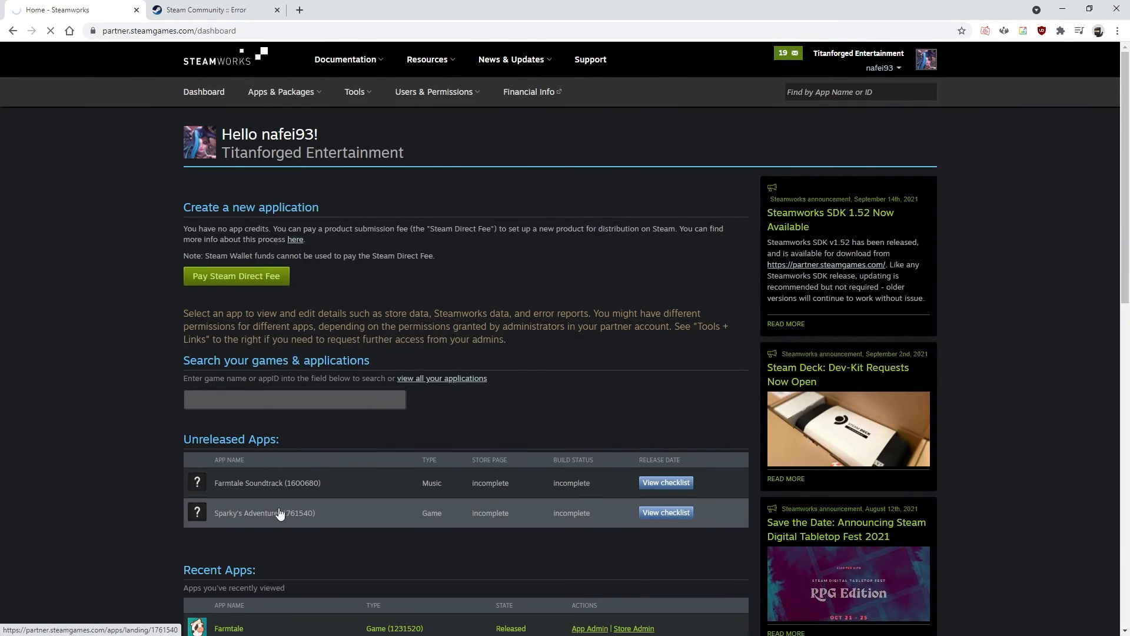
pyautogui.click(289, 513)
pyautogui.scroll(-15, 511, 513)
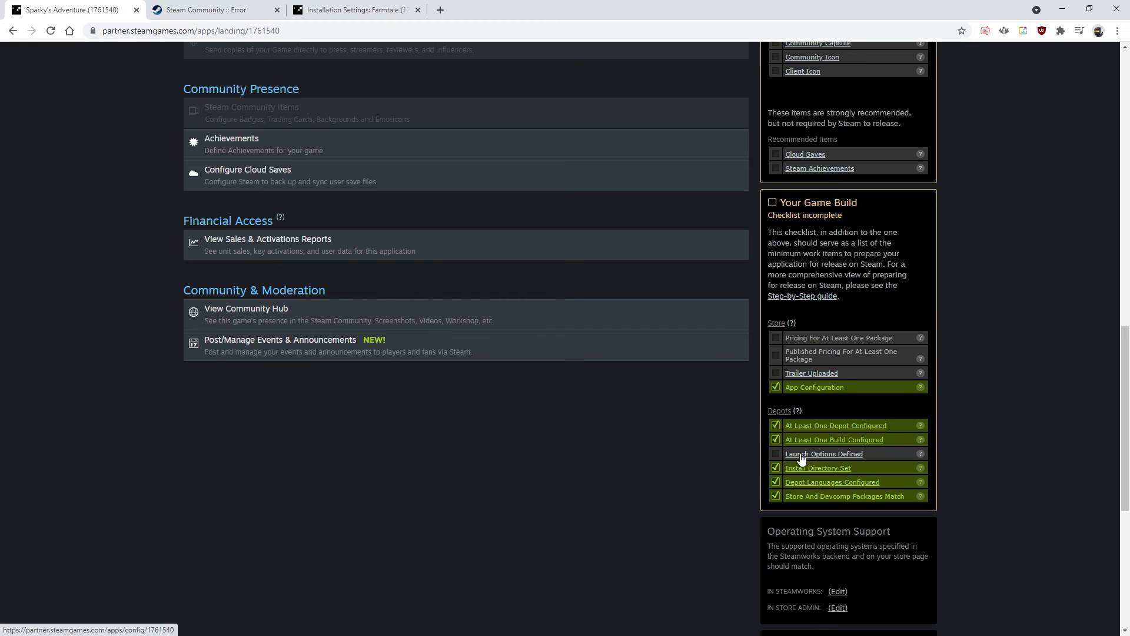
pyautogui.click(801, 454)
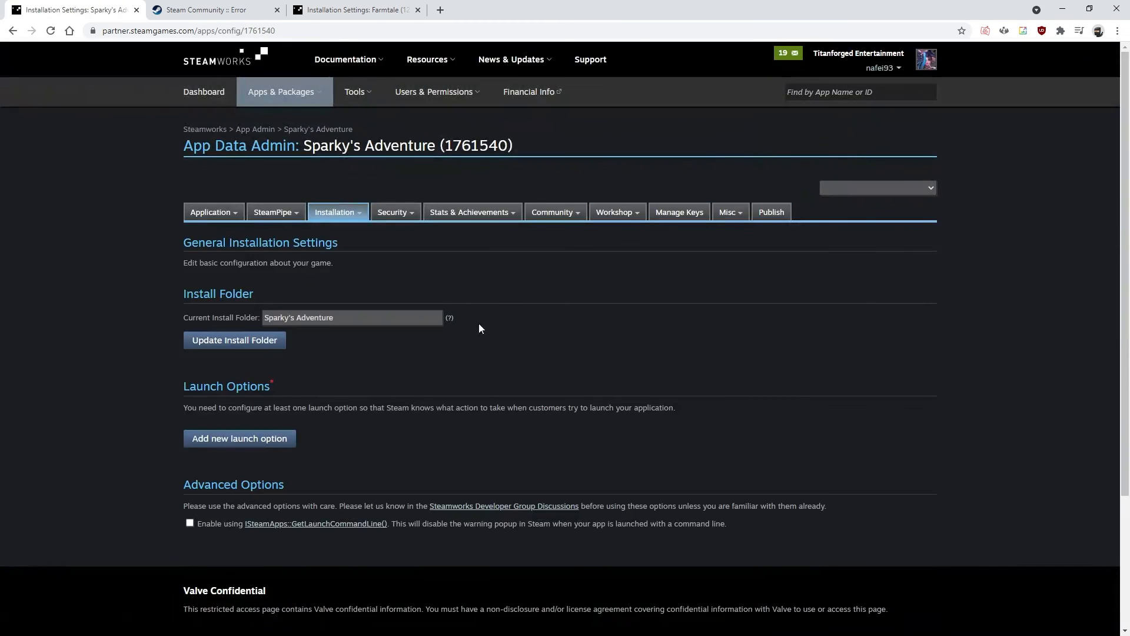
pyautogui.scroll(-2, 336, 337)
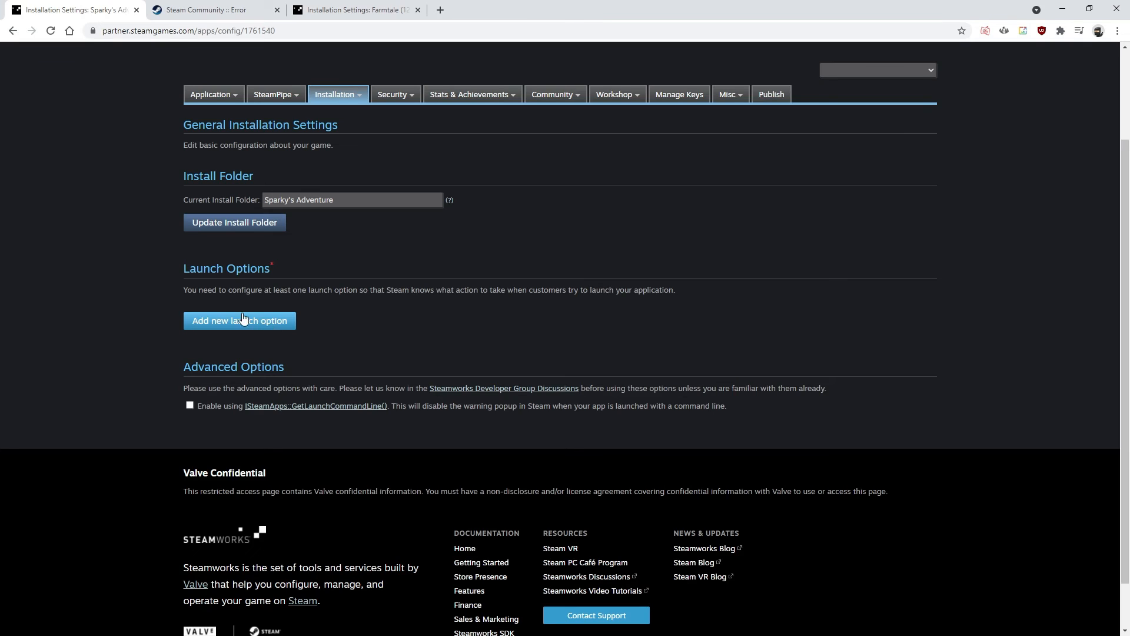
pyautogui.moveTo(178, 284); pyautogui.dragTo(675, 296)
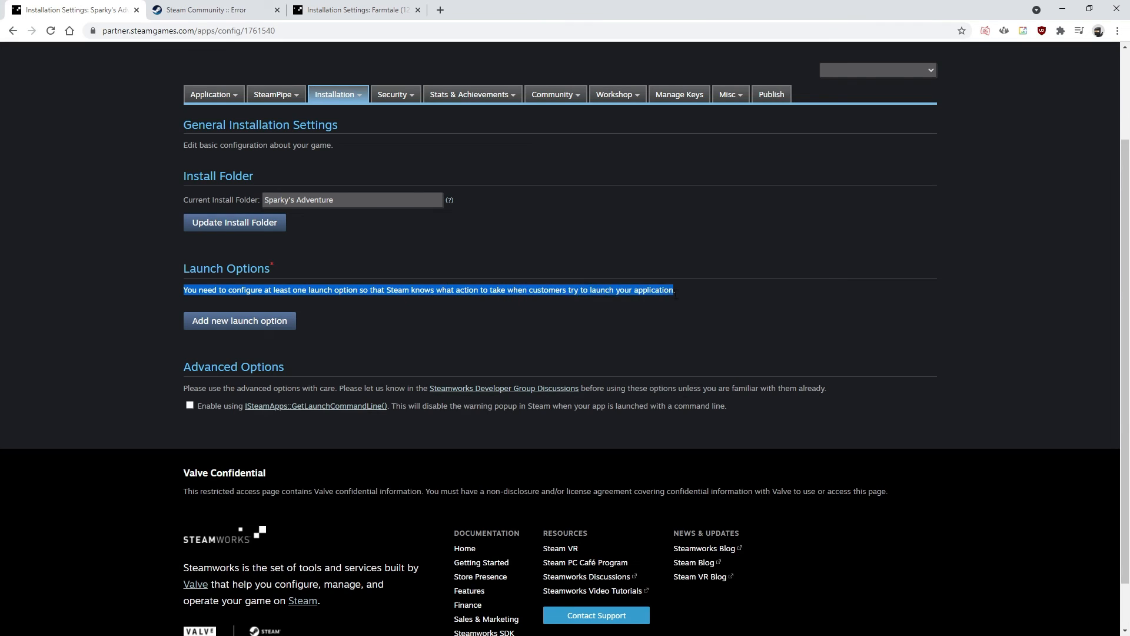
pyautogui.click(679, 293)
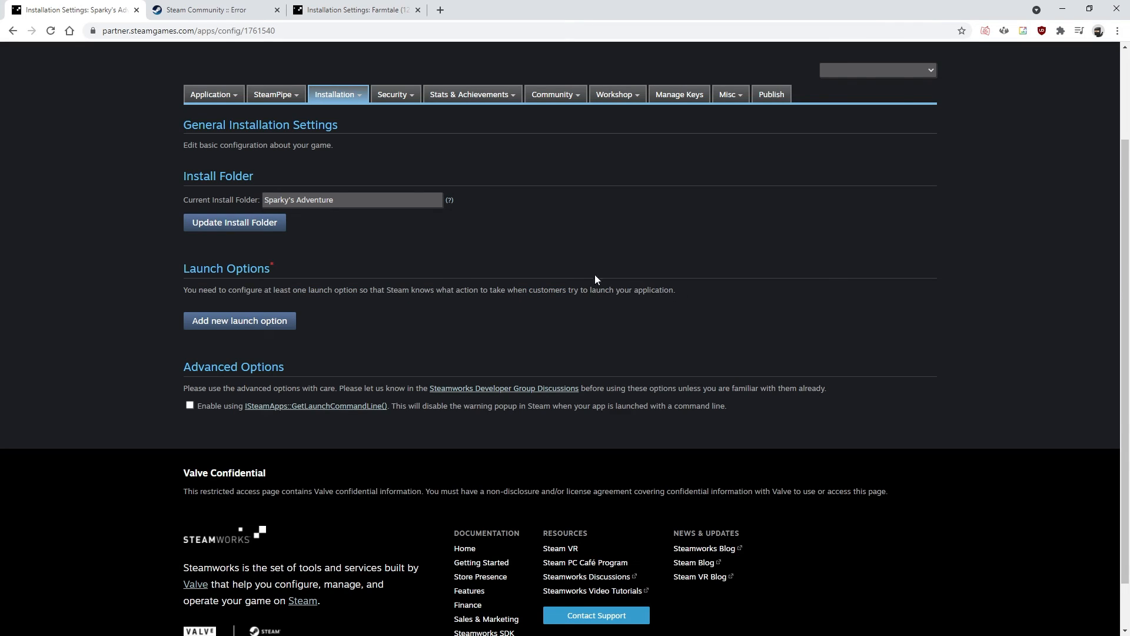
# Switch to Farmtale's installation settings and examine the executable name in Launch Option 0
pyautogui.click(235, 11)
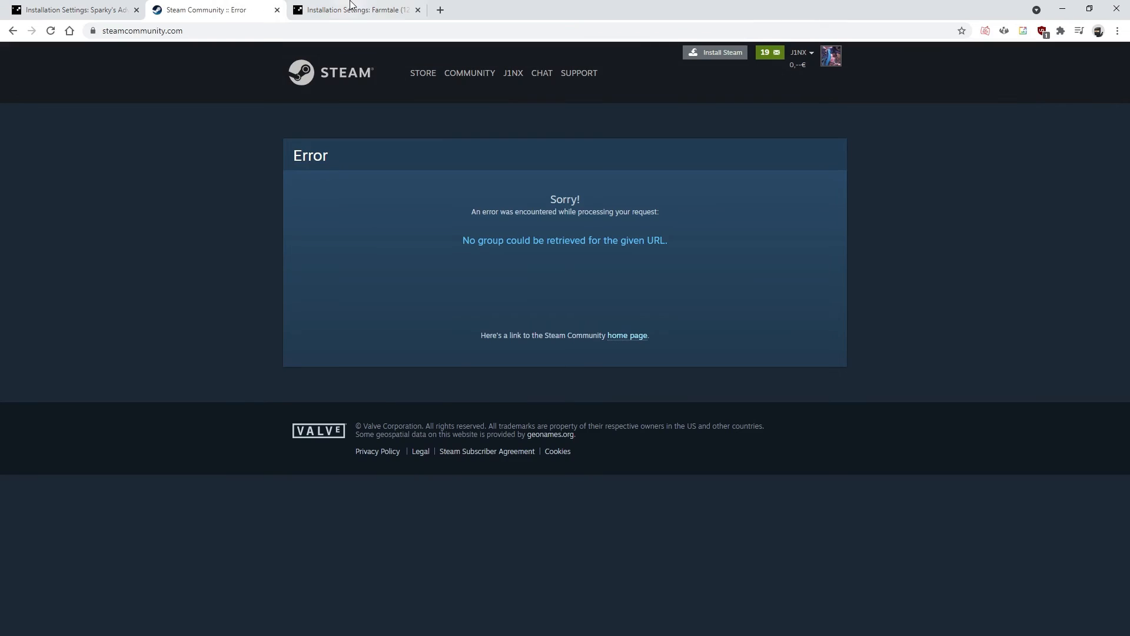
pyautogui.click(331, 10)
pyautogui.scroll(1, 175, 281)
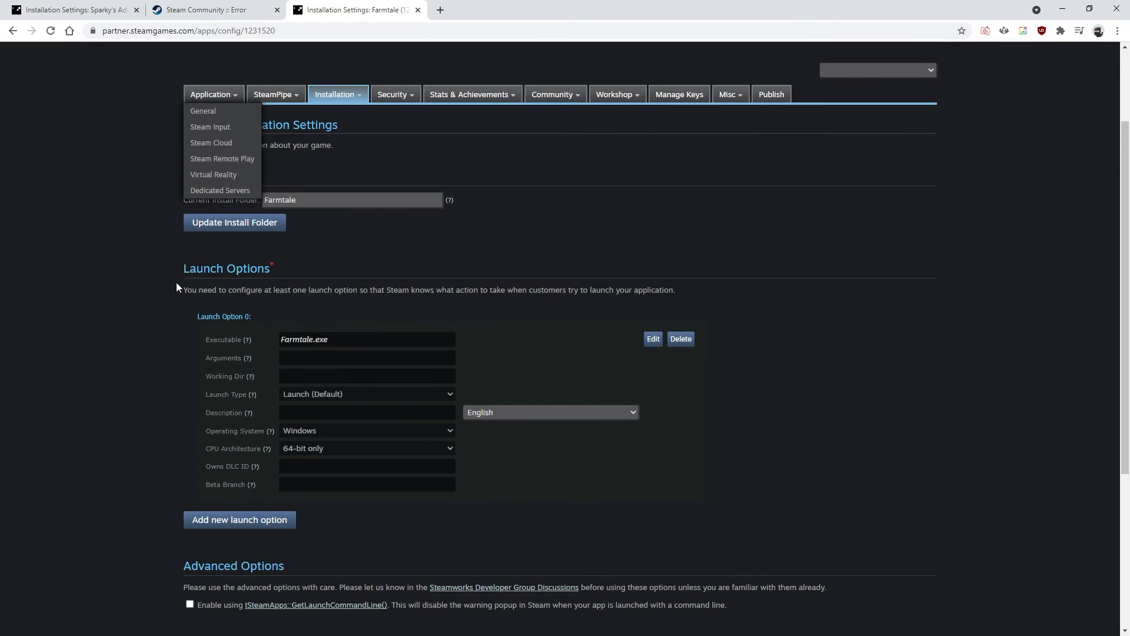
pyautogui.scroll(-1, 175, 281)
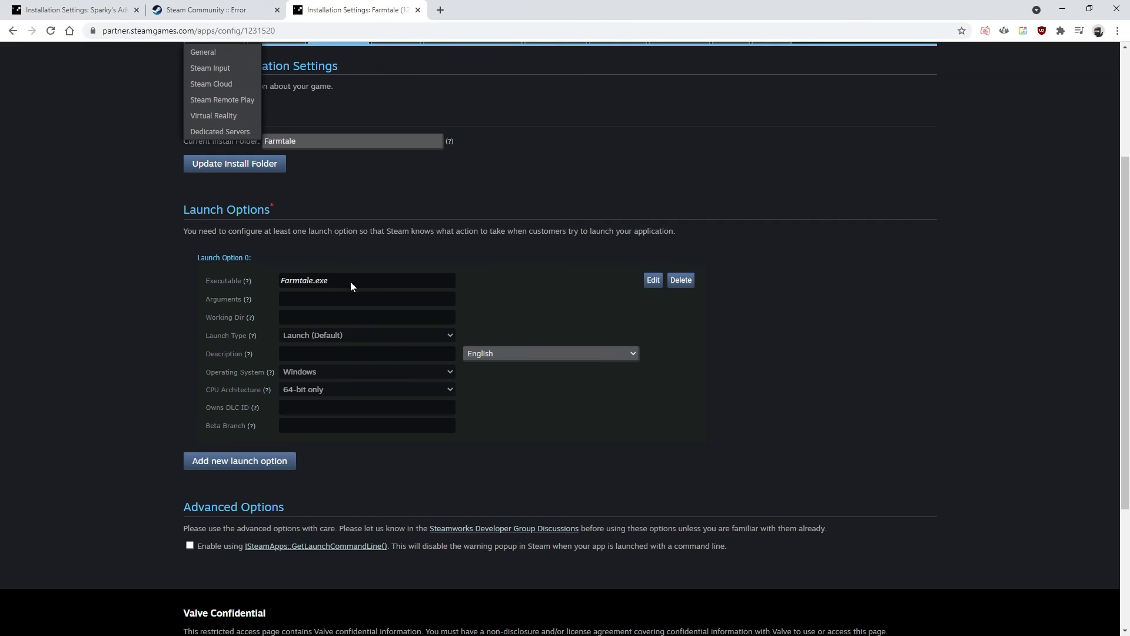
pyautogui.moveTo(317, 280); pyautogui.dragTo(293, 284)
# Bring the packaged build's Windows folder beside Farmtale's launch options and select UE5Steam.exe to compare the executable names
pyautogui.moveTo(1129, 101); pyautogui.dragTo(493, 131)
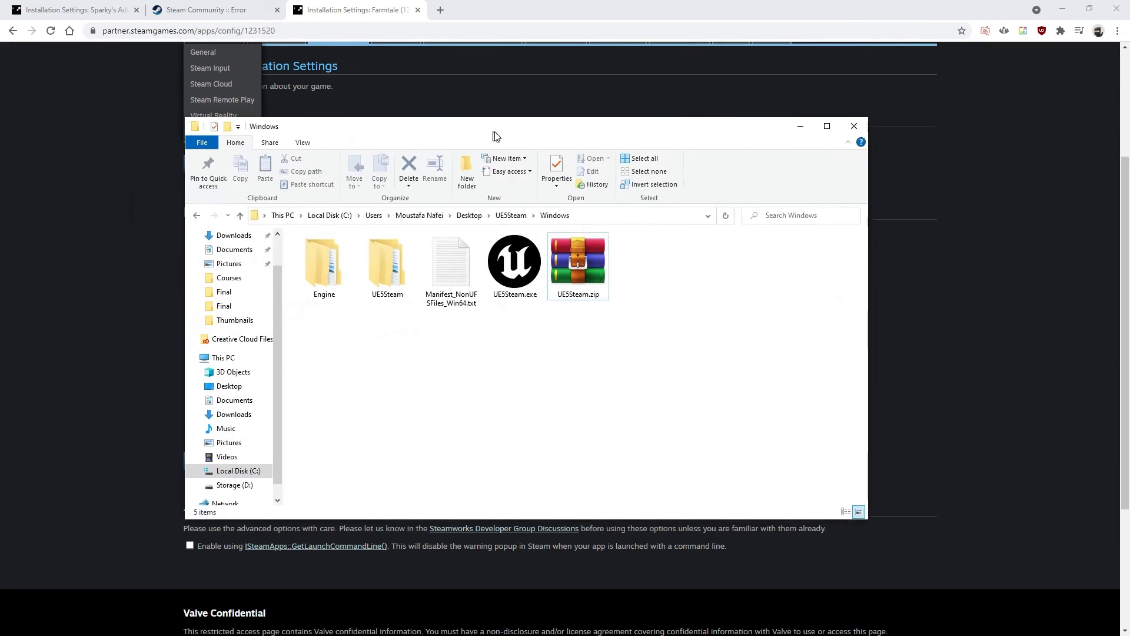
pyautogui.click(538, 273)
pyautogui.moveTo(434, 130); pyautogui.dragTo(725, 140)
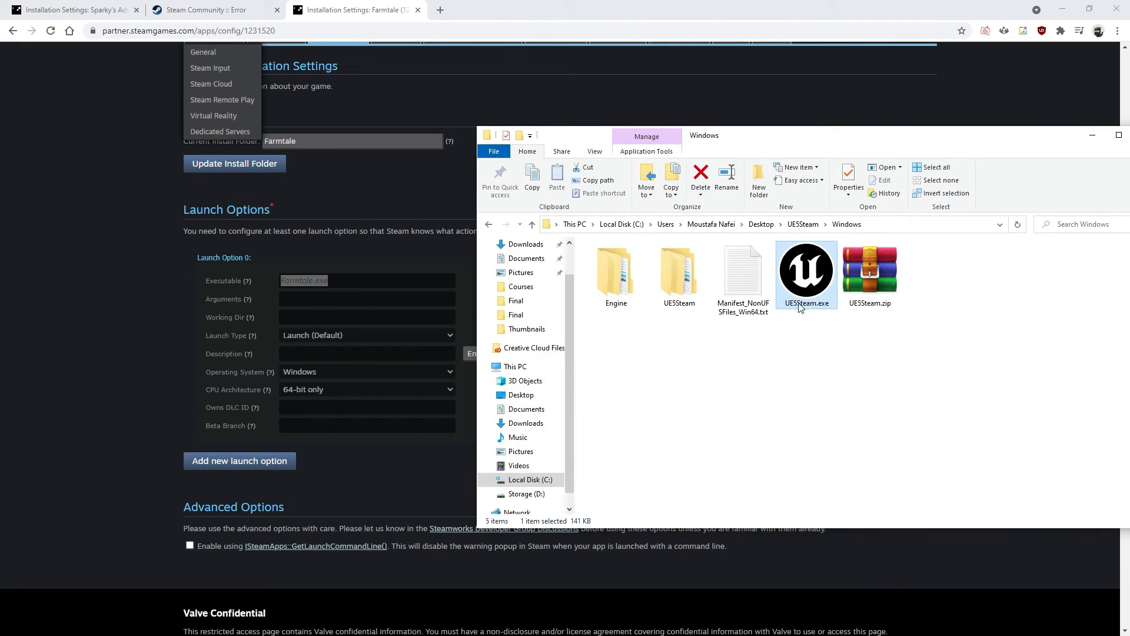
# Return to the installation settings of Sparky's Adventure and start adding a new launch option
pyautogui.click(337, 302)
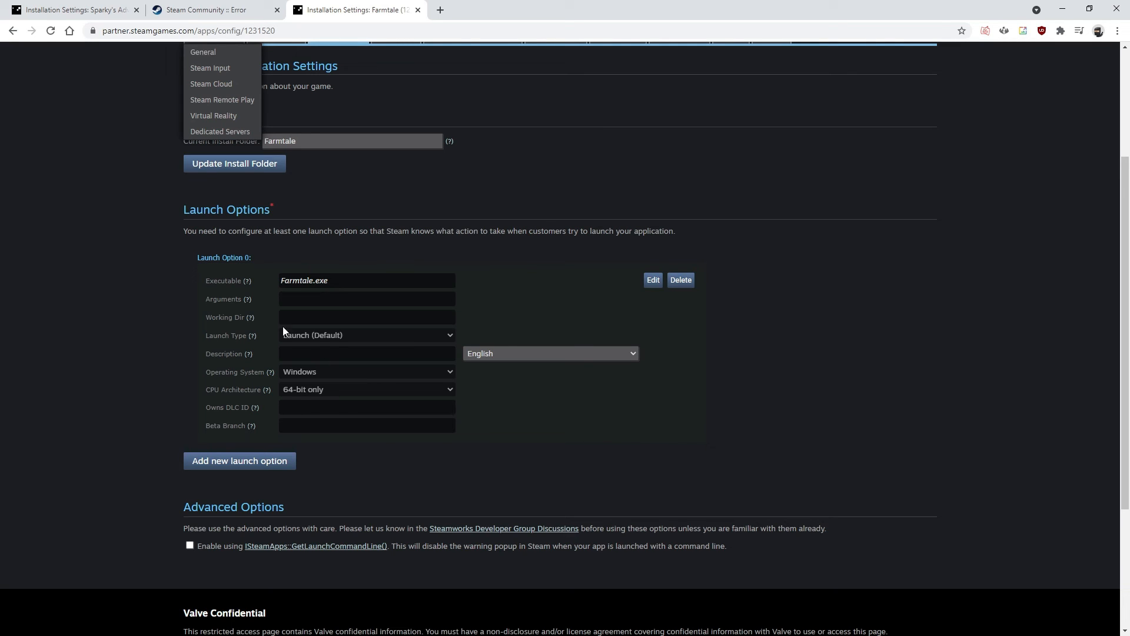
pyautogui.click(82, 7)
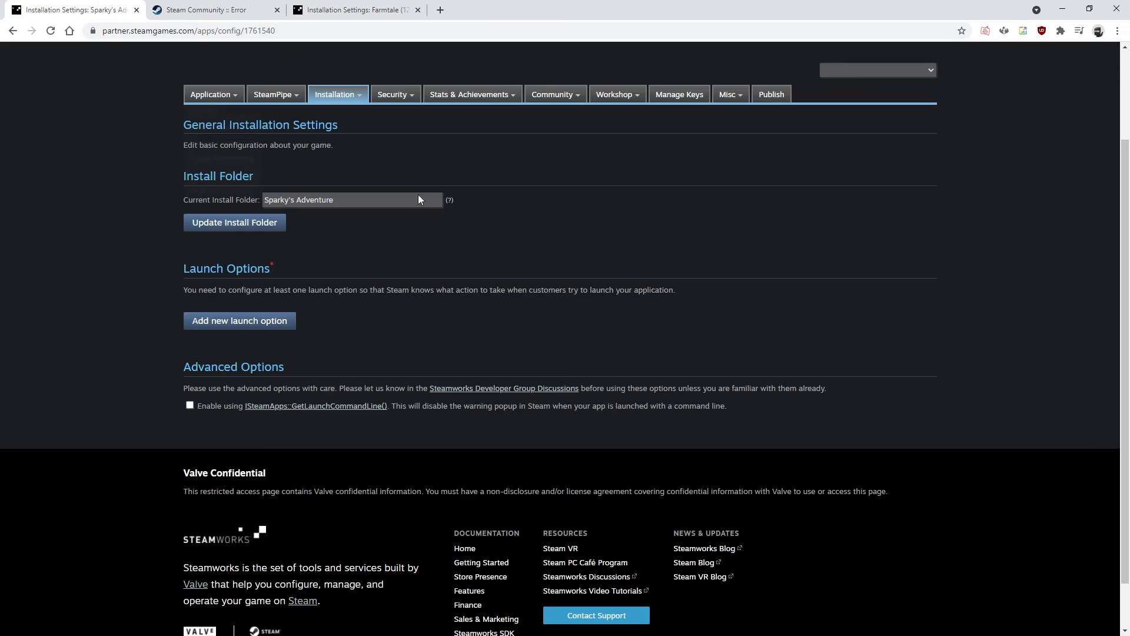
pyautogui.click(259, 320)
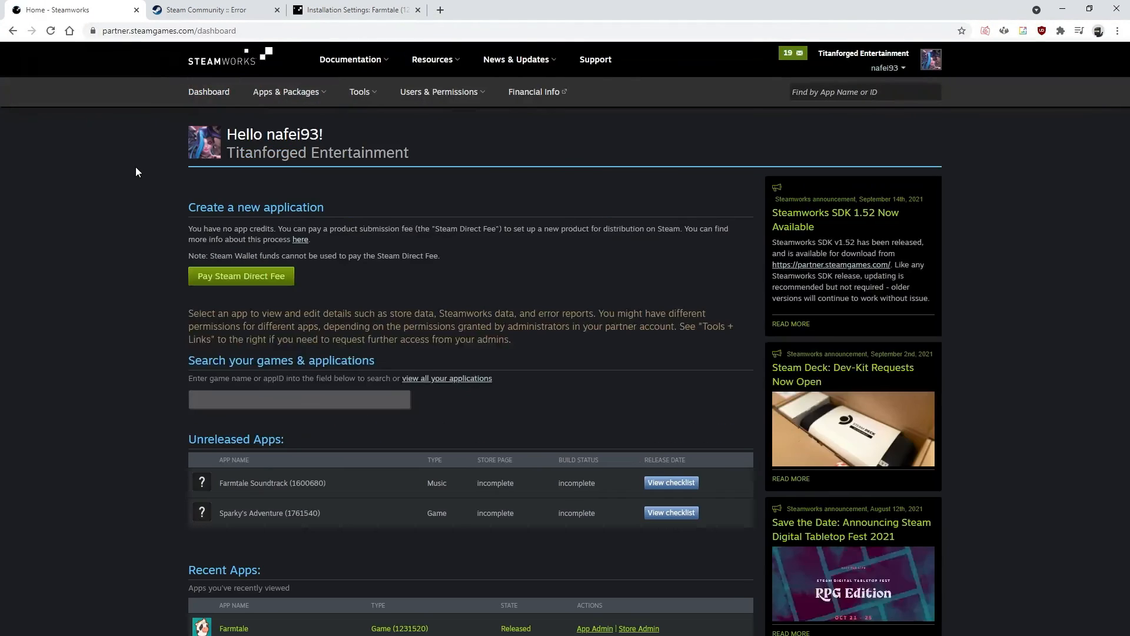
# Open Sparky's Adventure from the unreleased apps on the dashboard and look over its store presence checklist
pyautogui.scroll(-3, 136, 167)
pyautogui.scroll(3, 141, 253)
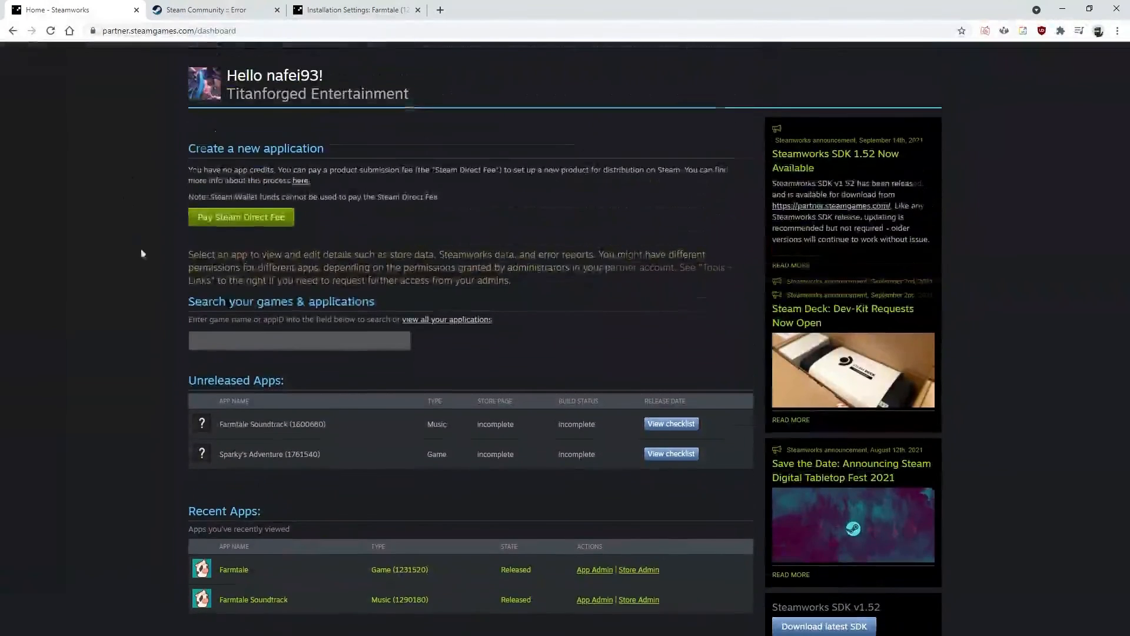
pyautogui.click(278, 465)
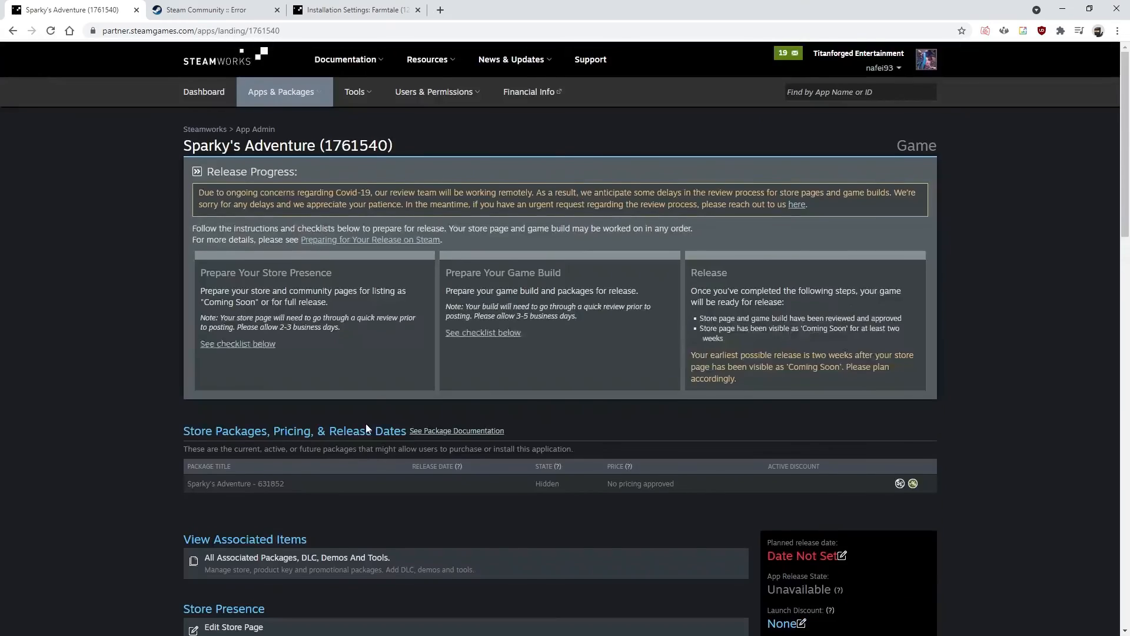
pyautogui.scroll(-9, 412, 406)
pyautogui.scroll(-1, 177, 330)
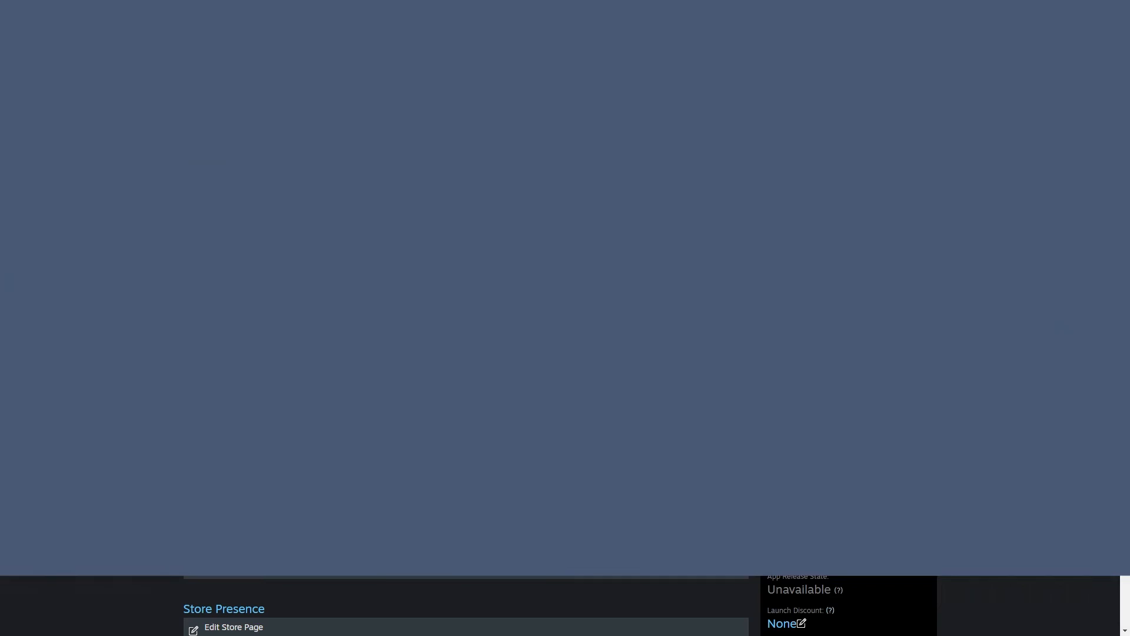
pyautogui.scroll(-8, 305, 265)
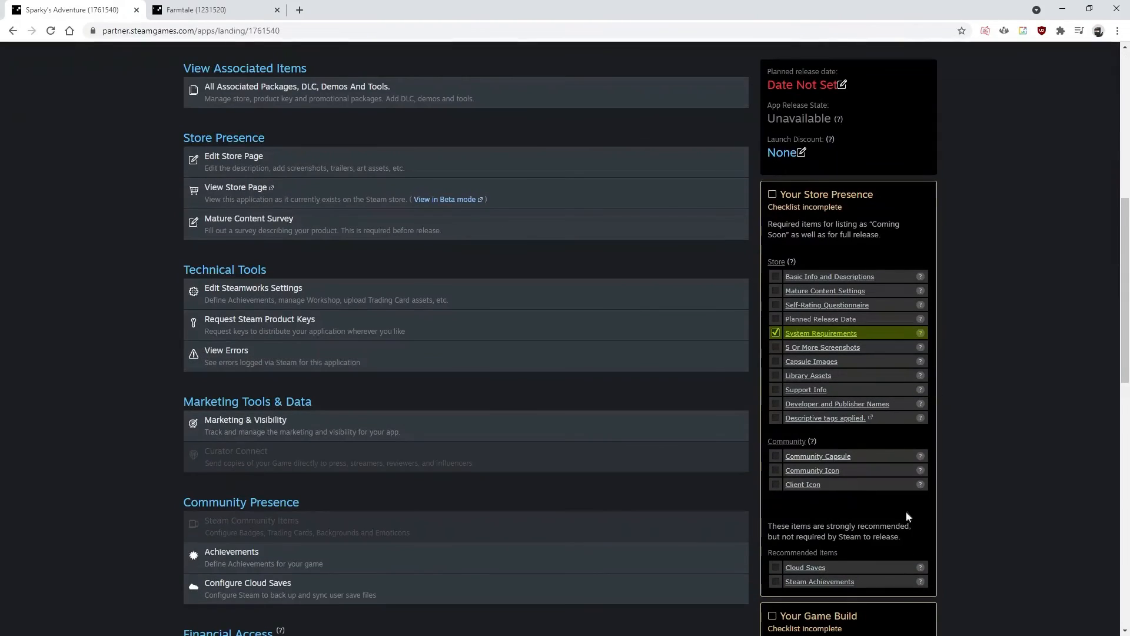
# Read the Release Progress section of Sparky's Adventure, covering store presence, game build and release requirements
pyautogui.scroll(8, 575, 415)
pyautogui.moveTo(229, 291); pyautogui.dragTo(428, 280)
pyautogui.click(369, 266)
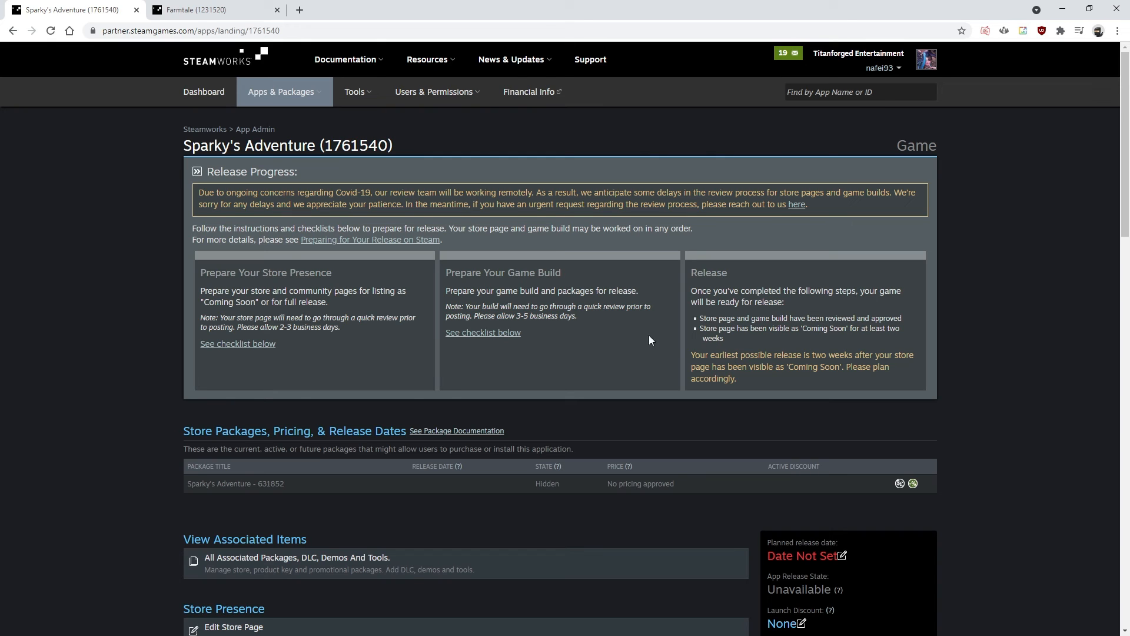
pyautogui.scroll(-1, 697, 340)
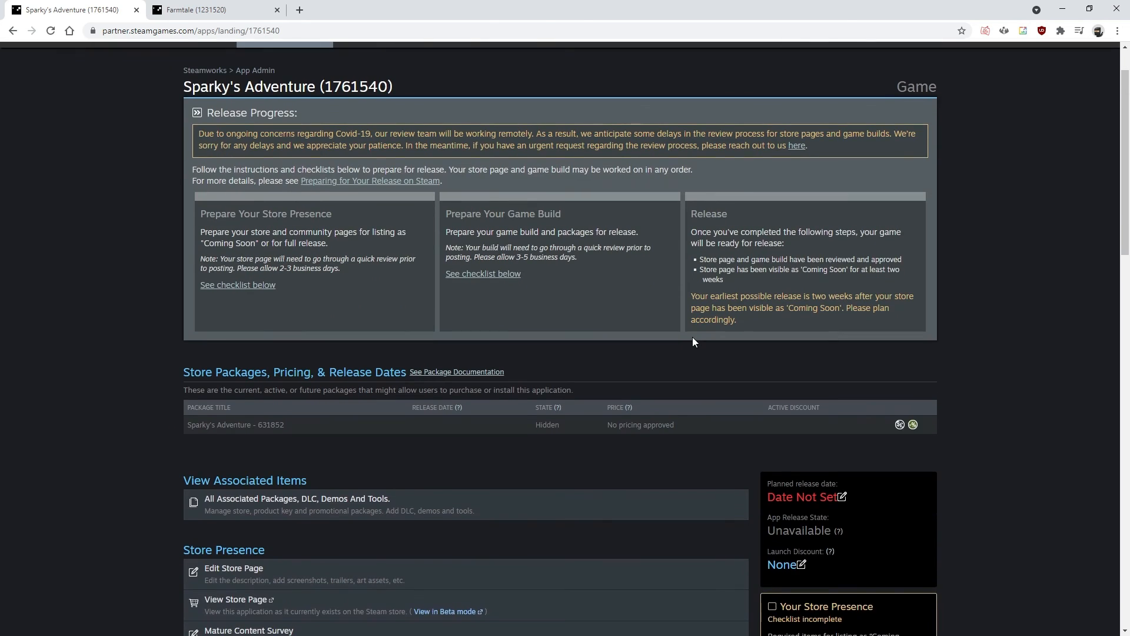
pyautogui.scroll(1, 692, 341)
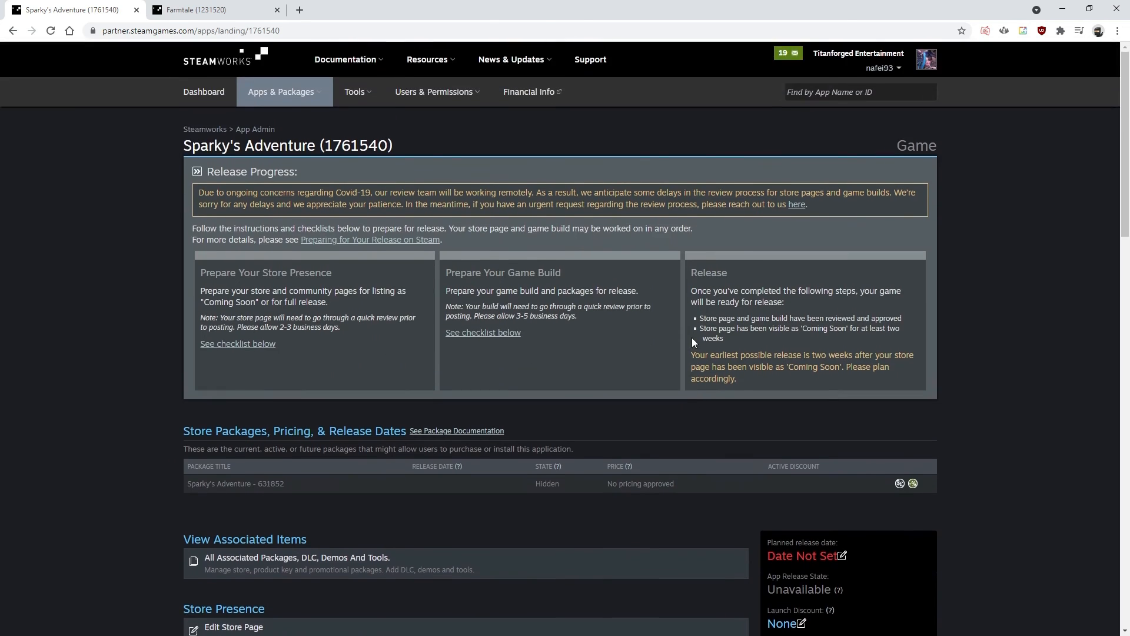
# Switch to Farmtale's app page and view the release options for its transition from Early Access to full release
pyautogui.click(209, 4)
pyautogui.scroll(-2, 152, 277)
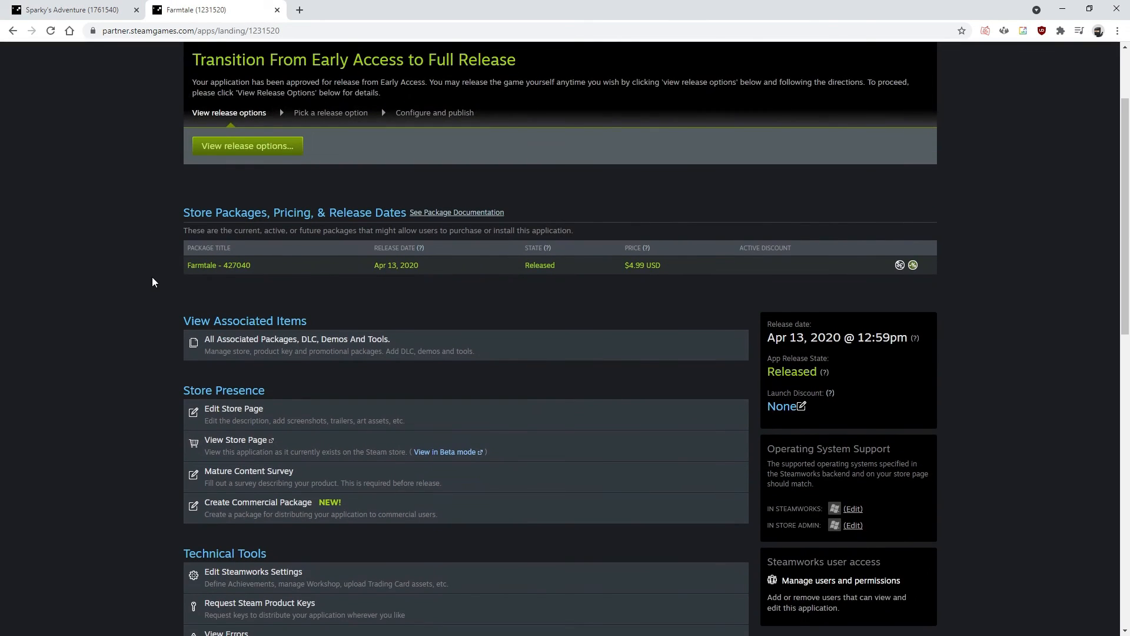
pyautogui.scroll(2, 797, 335)
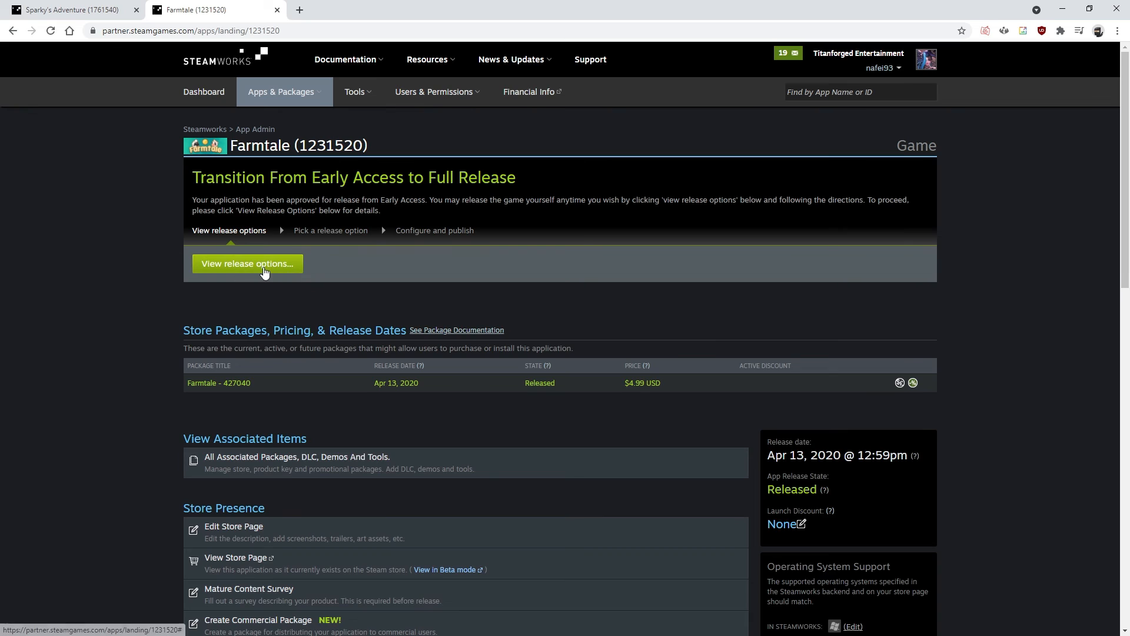
pyautogui.click(277, 269)
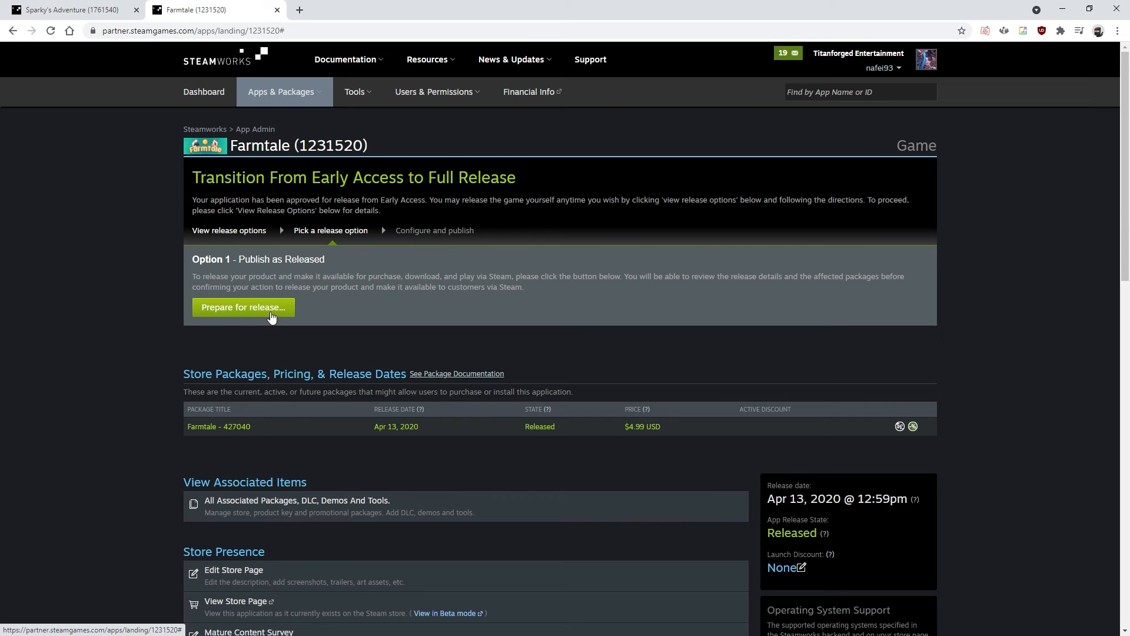
# Look through the remaining sections of Farmtale's app page below its release options
pyautogui.scroll(-10, 433, 294)
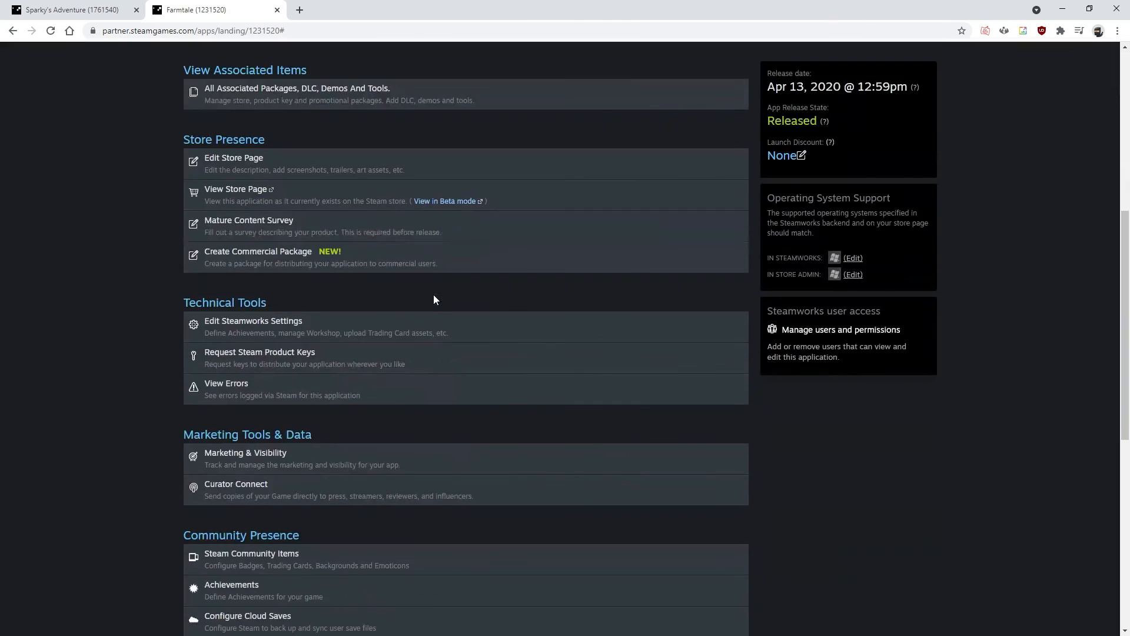
pyautogui.scroll(5, 432, 295)
pyautogui.scroll(6, 432, 295)
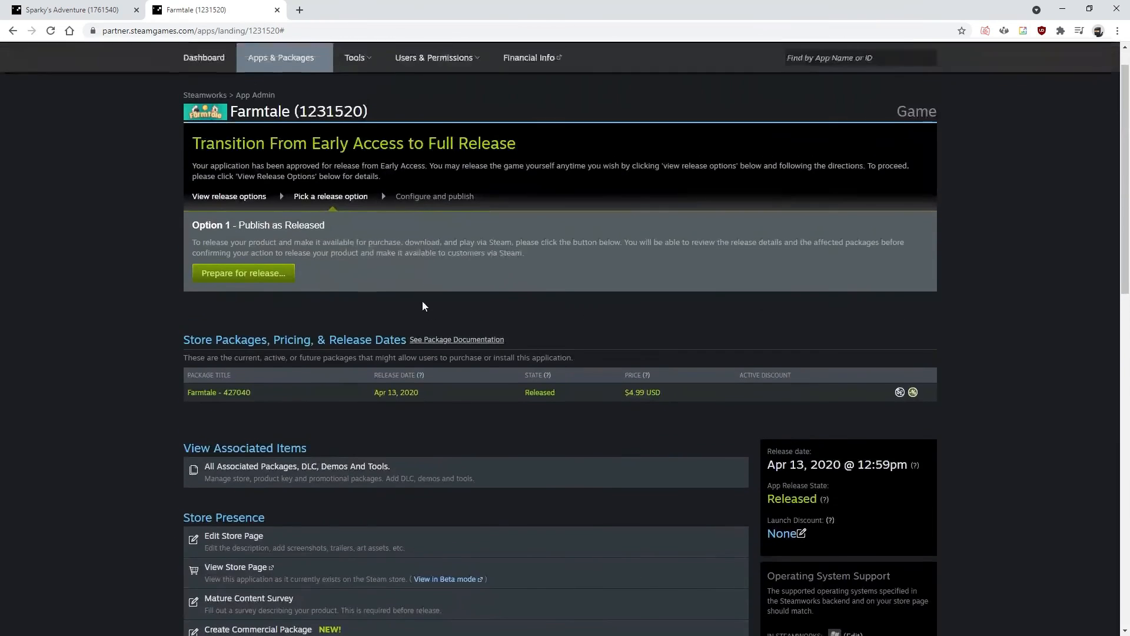
# Return to Sparky's Adventure's app page and look over its release progress, store presence checklist and technical tools
pyautogui.click(124, 5)
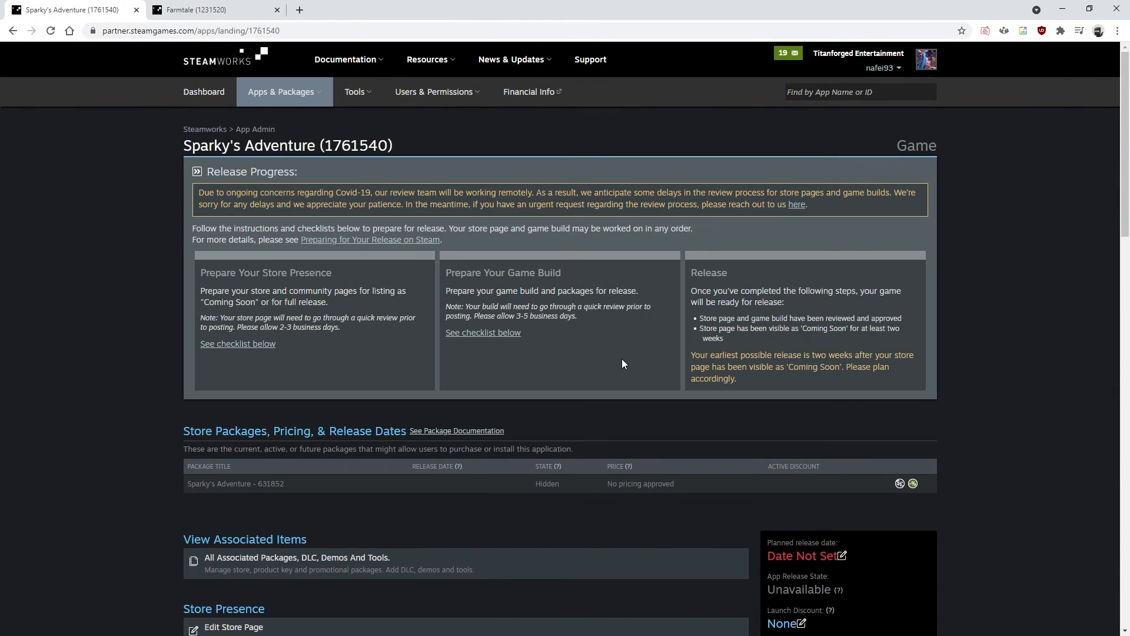
pyautogui.scroll(-8, 621, 359)
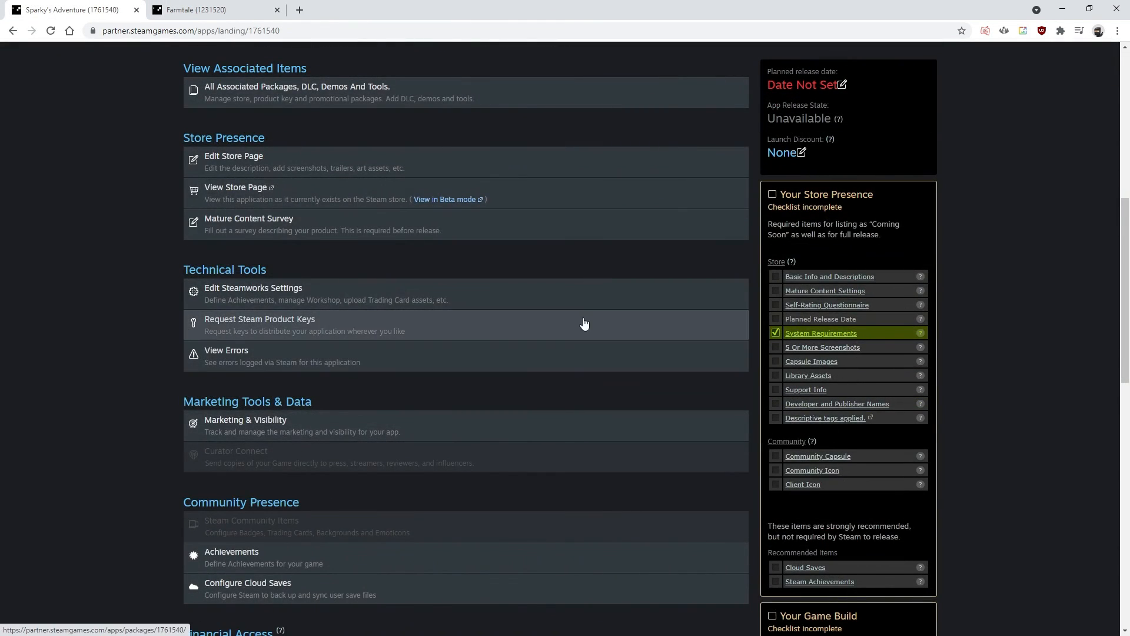
pyautogui.scroll(8, 583, 320)
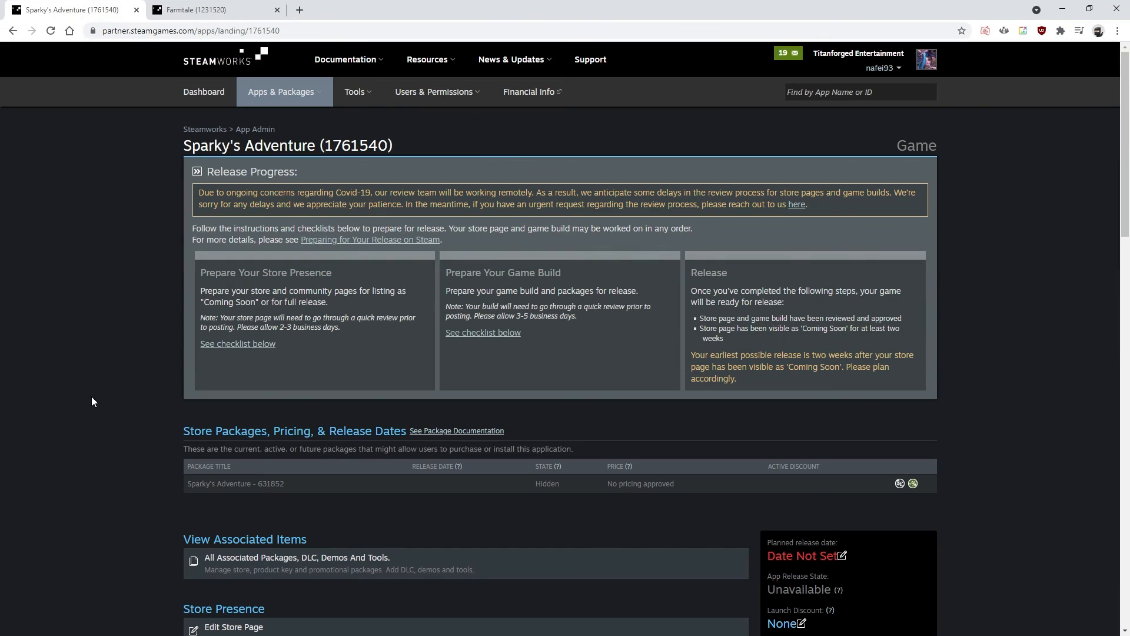
pyautogui.scroll(-4, 191, 373)
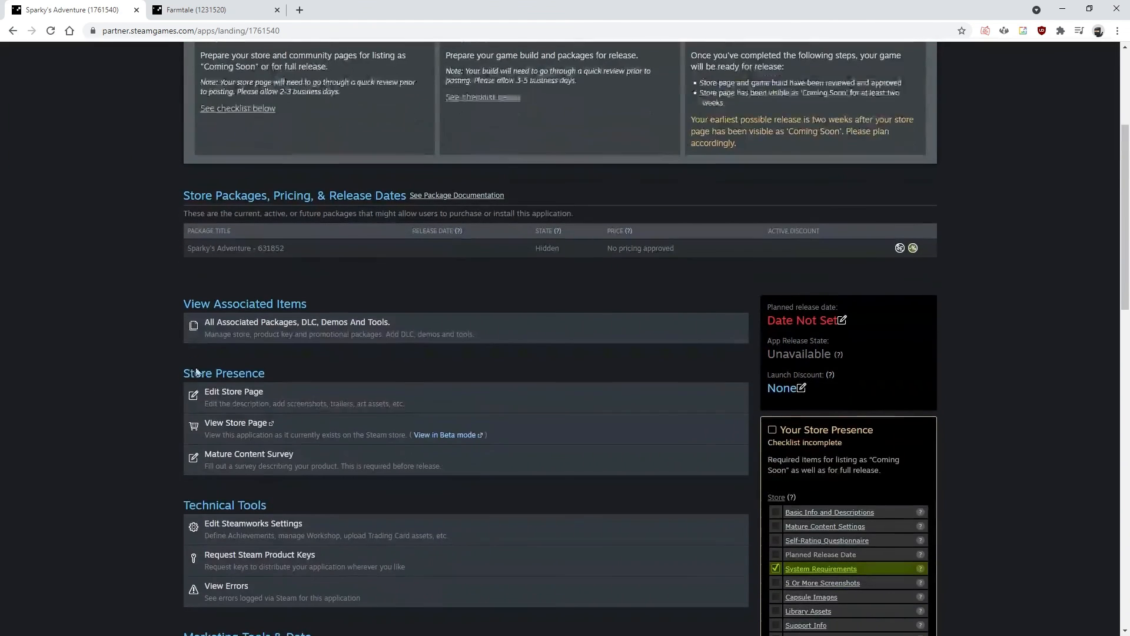
pyautogui.scroll(-4, 192, 359)
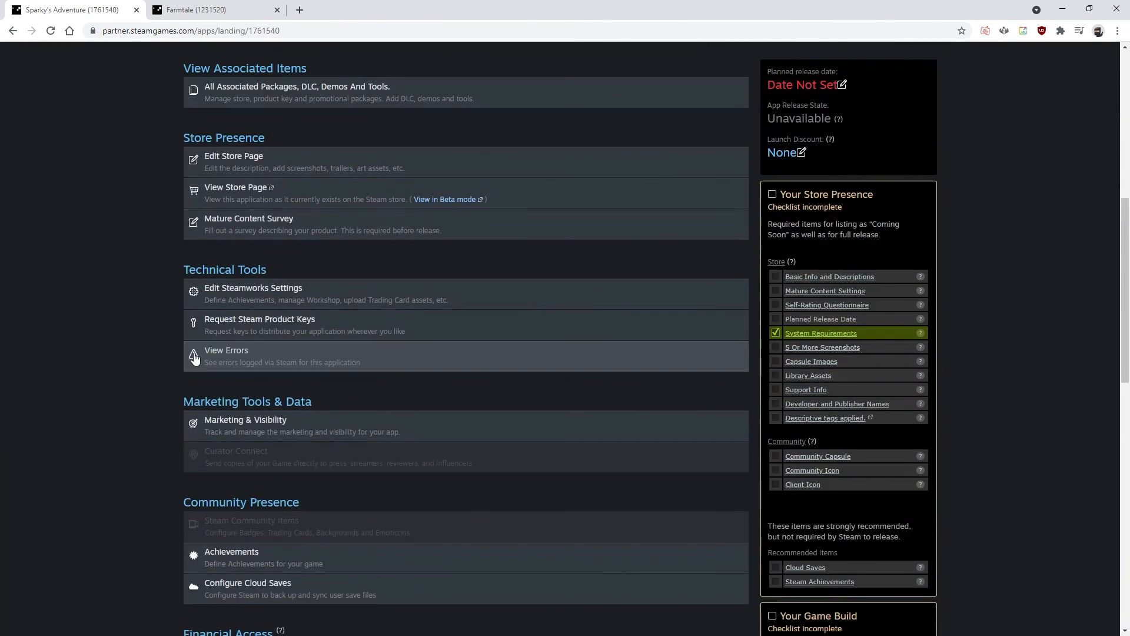
pyautogui.scroll(8, 166, 275)
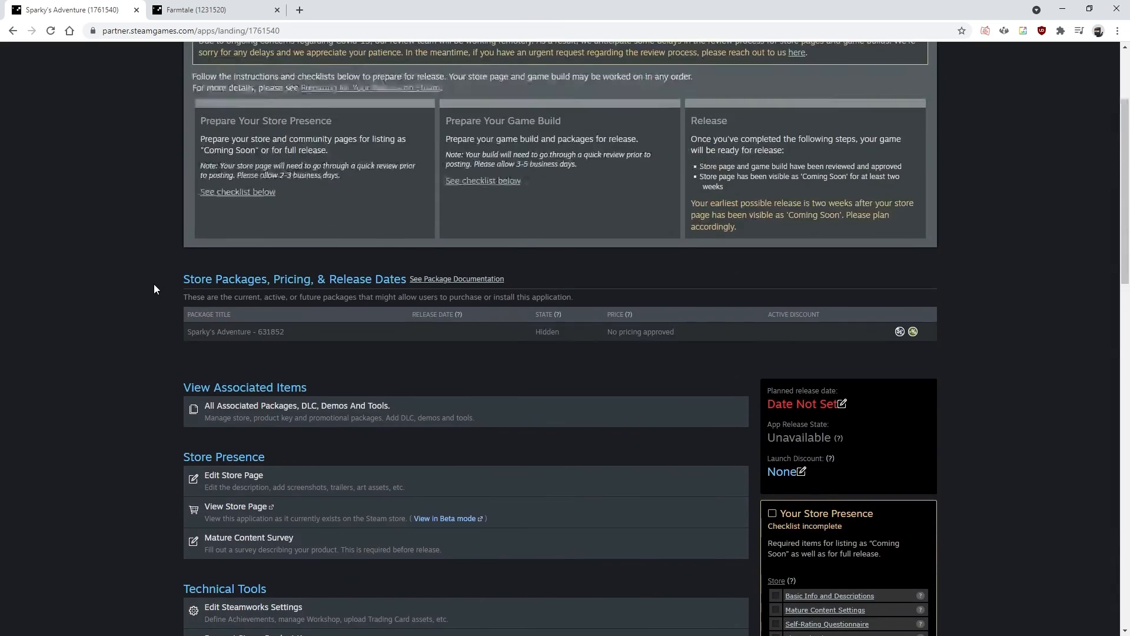
pyautogui.scroll(-10, 166, 276)
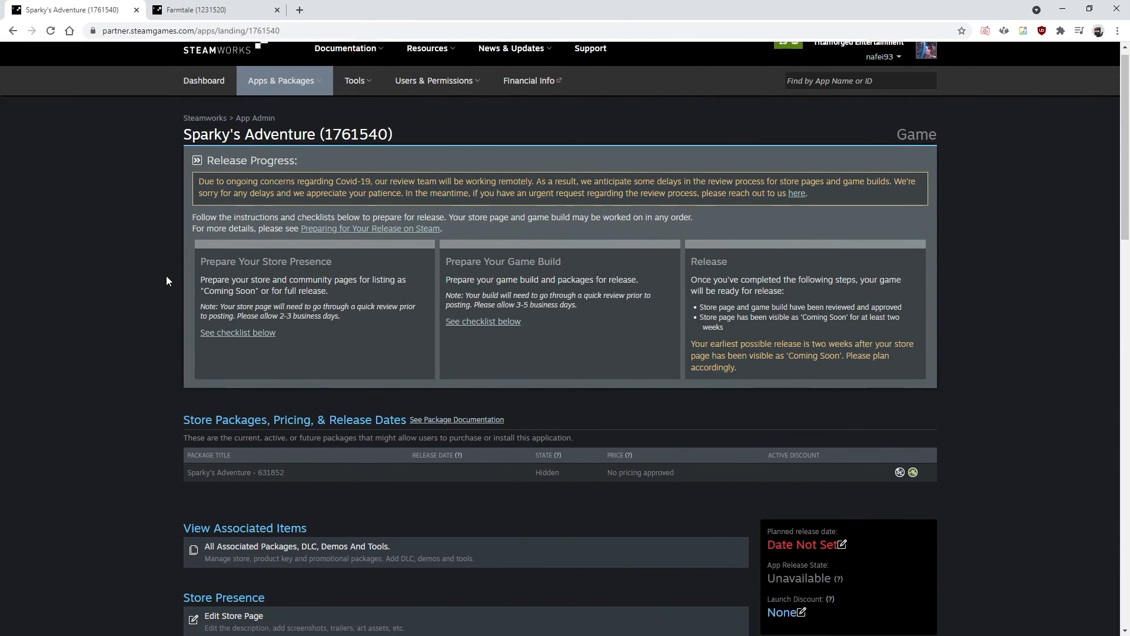
# Open the Steam product key request form for Sparky's Adventure and review the available key types
pyautogui.scroll(1, 154, 268)
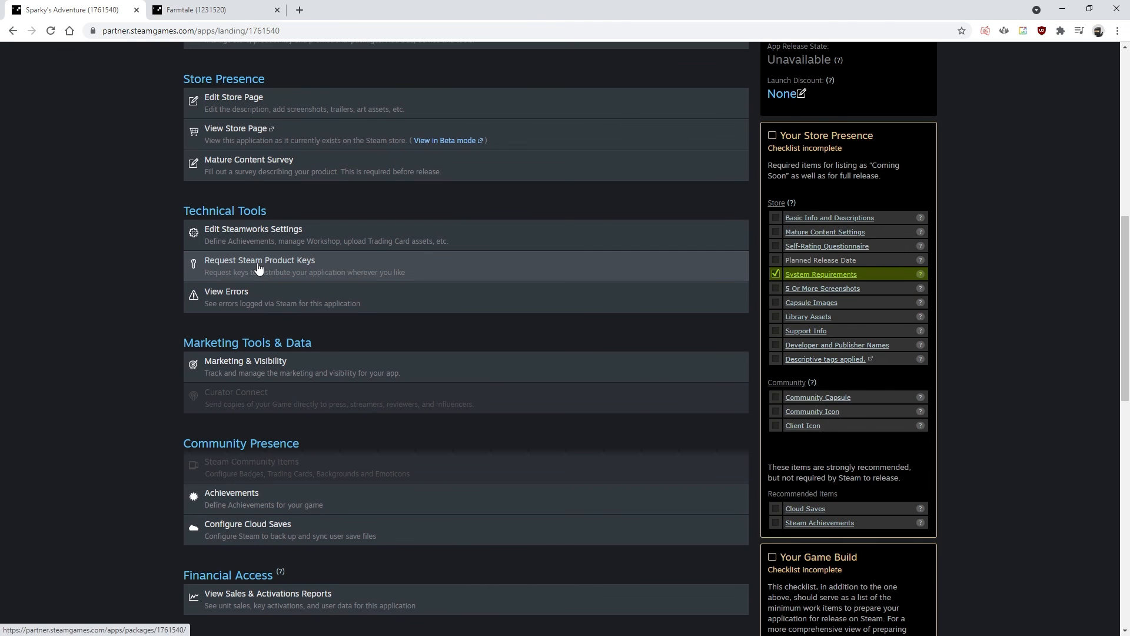
pyautogui.click(250, 269)
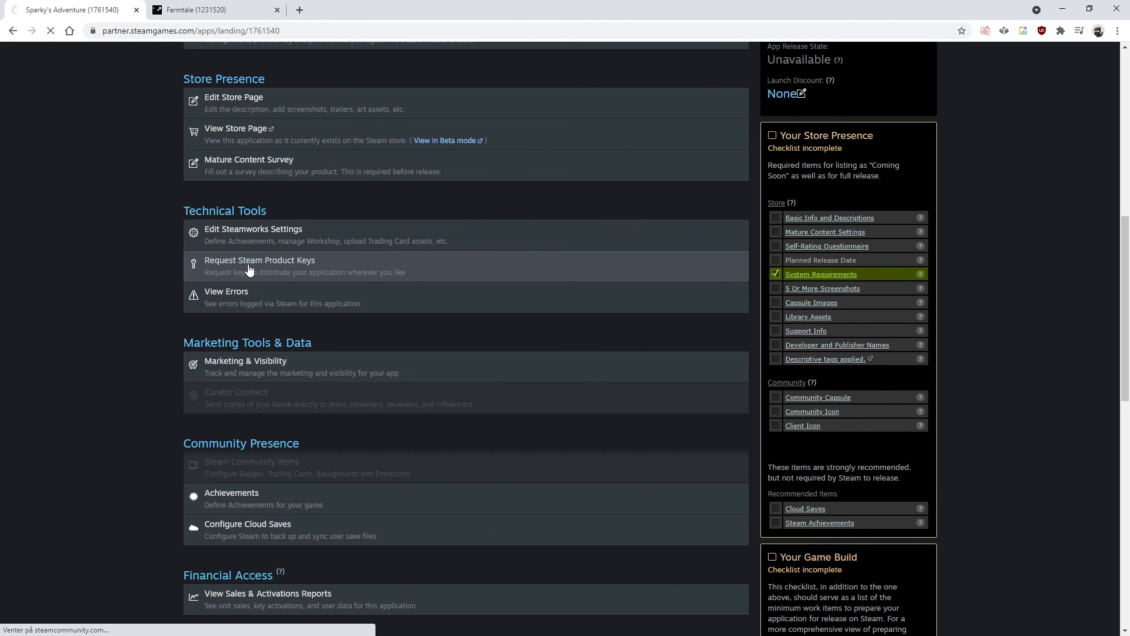
pyautogui.scroll(-5, 231, 290)
pyautogui.scroll(2, 289, 363)
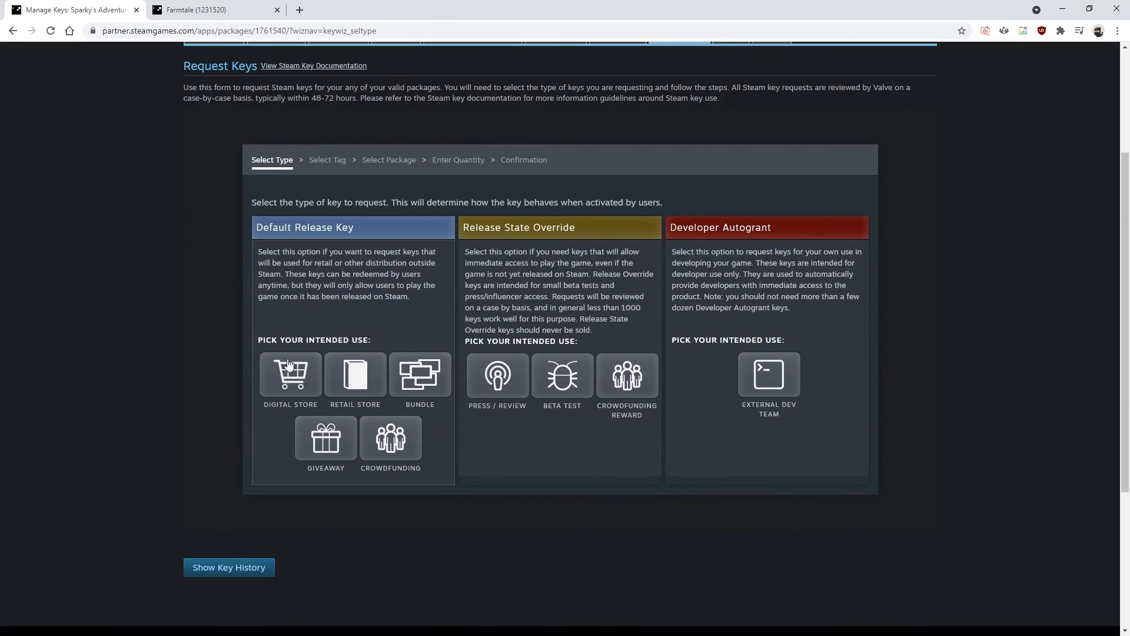
pyautogui.scroll(-1, 371, 370)
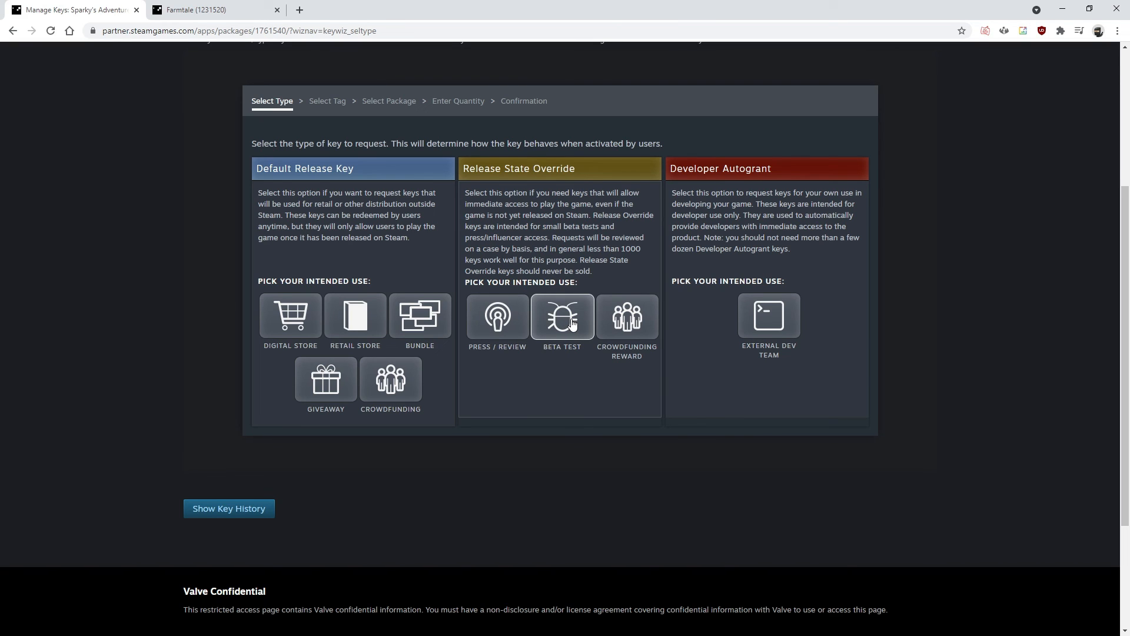
# Examine the information for External Dev Team and Beta Test keys, returning to the key type selection after each
pyautogui.click(775, 325)
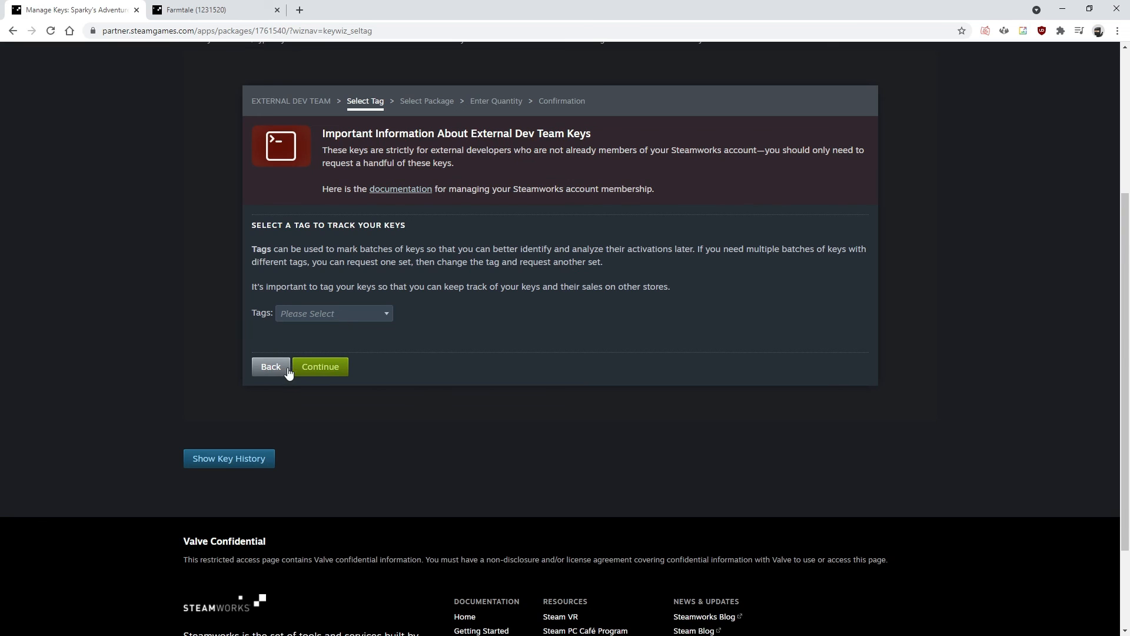
pyautogui.click(271, 366)
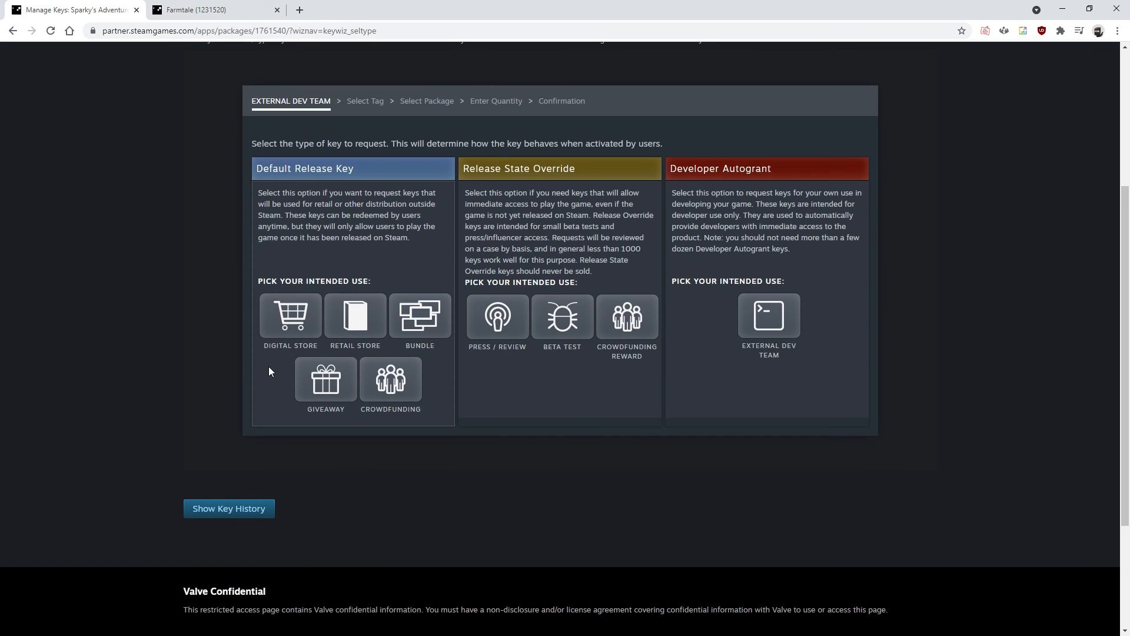
pyautogui.click(554, 323)
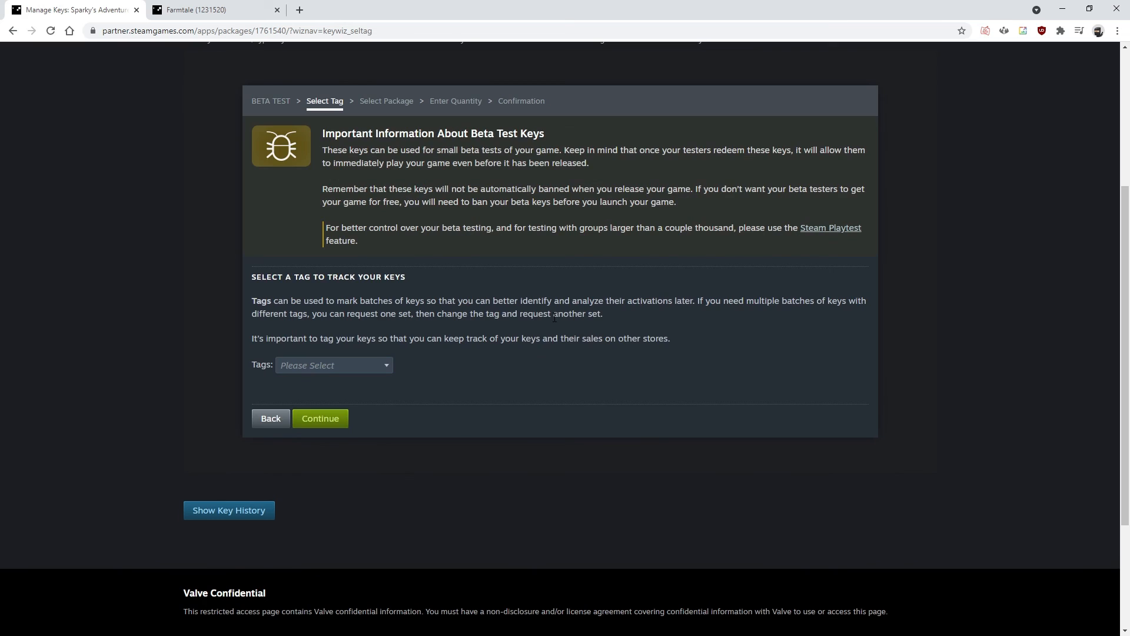
pyautogui.click(269, 418)
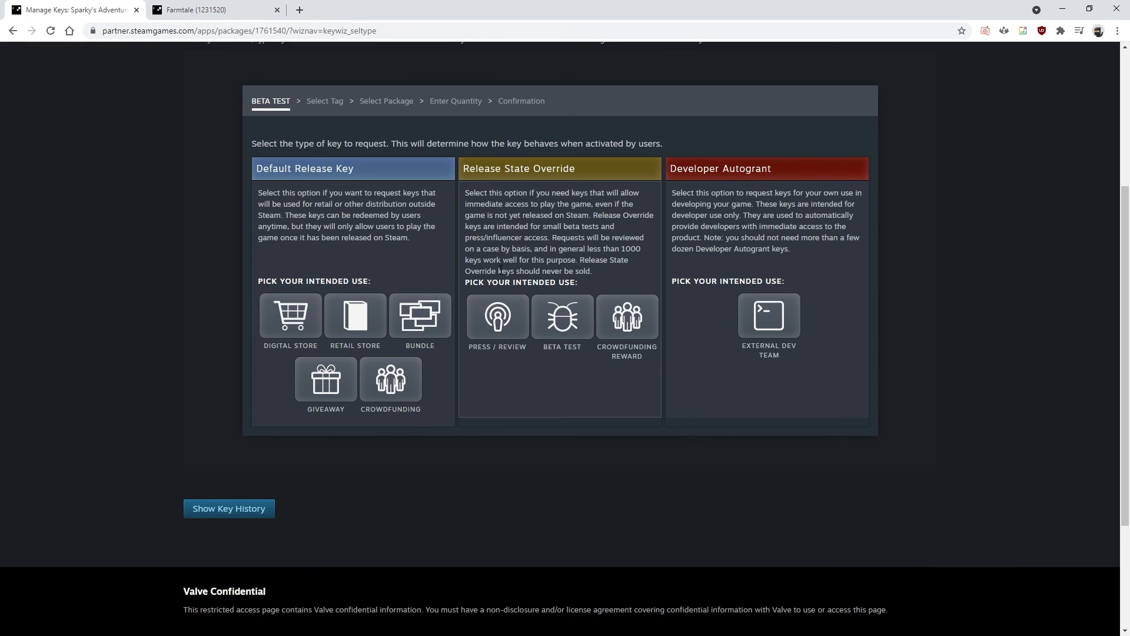
# Choose Beta Test as the intended use of the keys and bring up the list of tracking tags
pyautogui.click(563, 313)
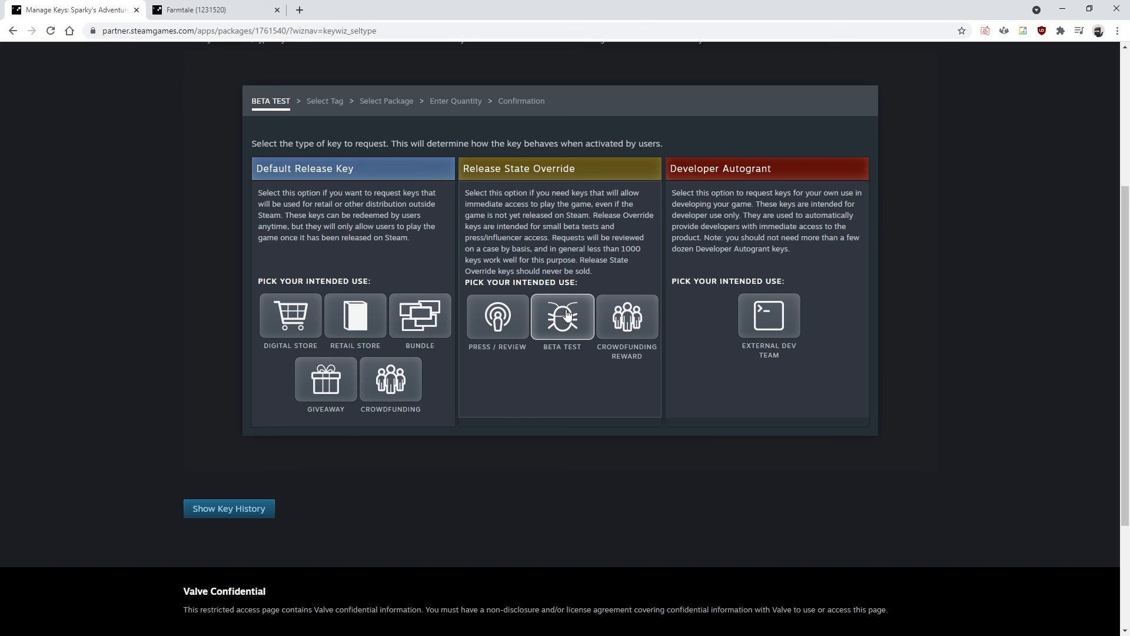
pyautogui.click(314, 366)
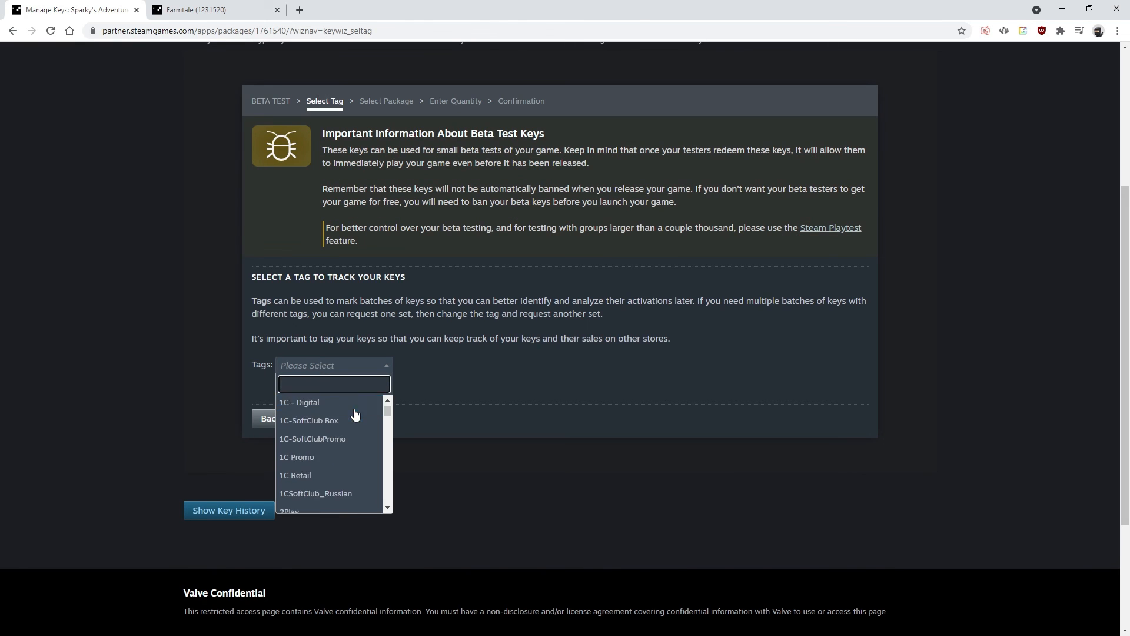
pyautogui.click(331, 371)
pyautogui.click(323, 368)
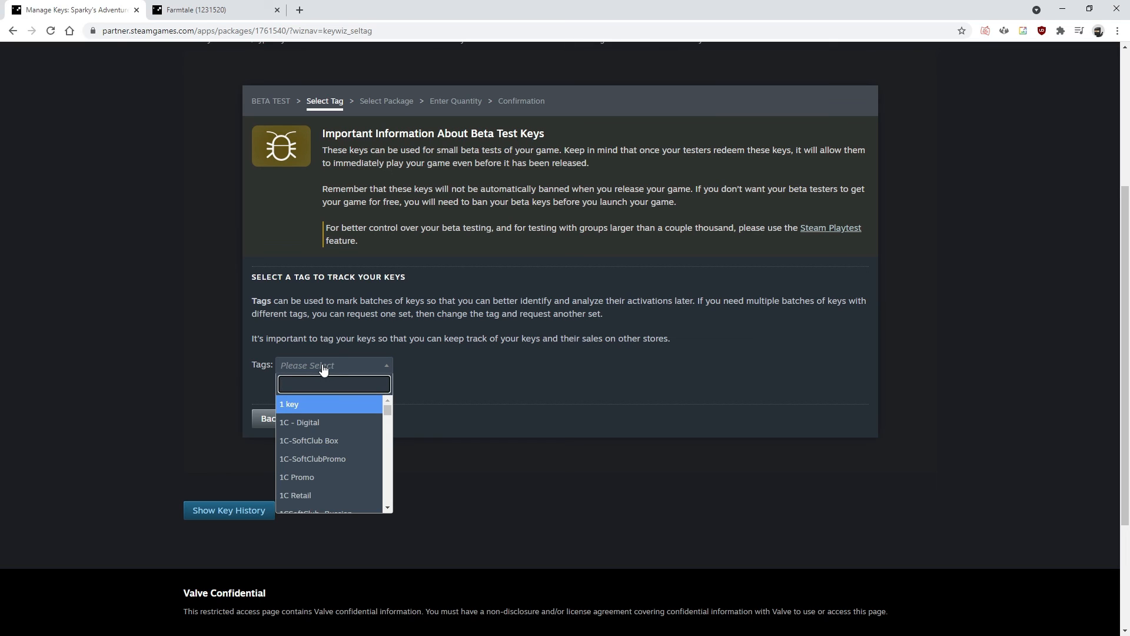
# Try the YouTubers tag on the beta test key request and clear it again
pyautogui.write('youtube')
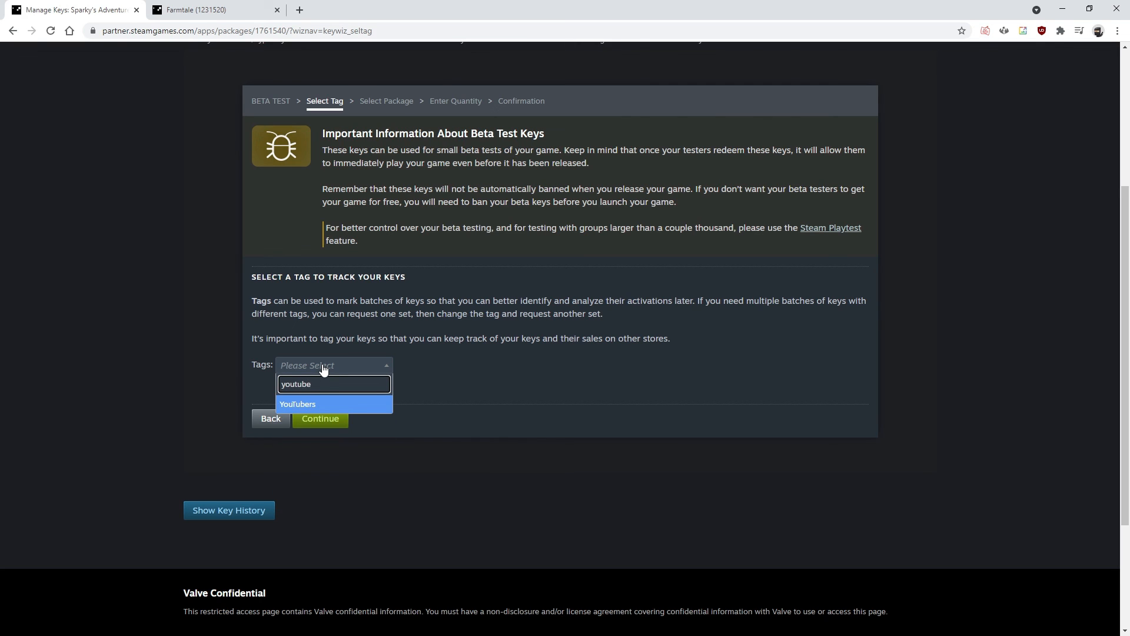
pyautogui.click(328, 404)
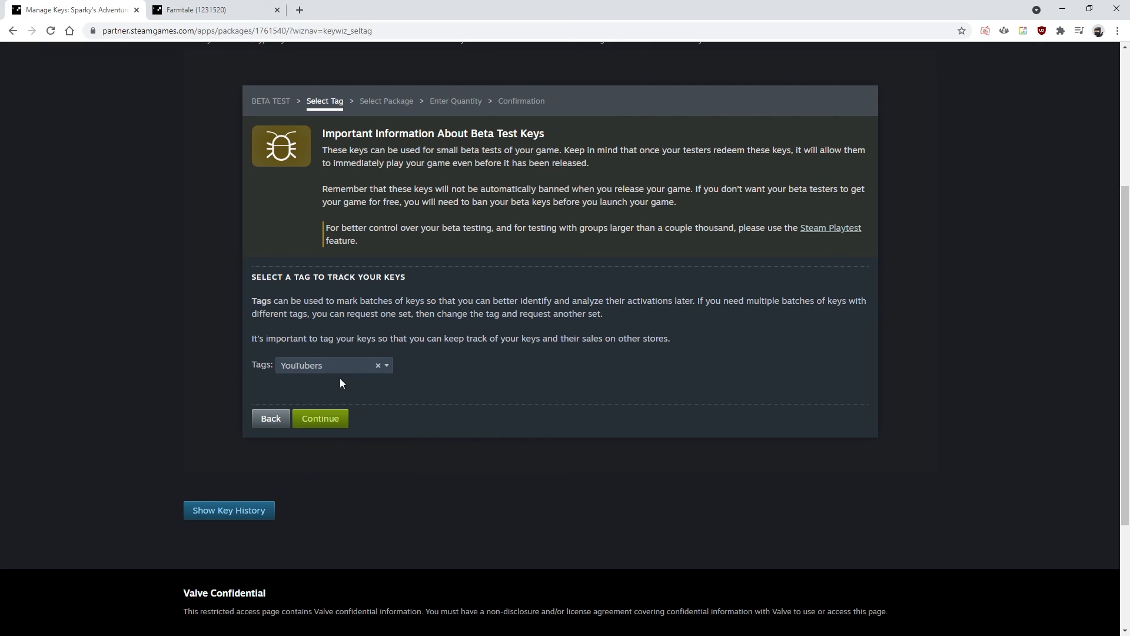
pyautogui.click(377, 366)
# Tag the beta test keys as Tester and continue to the package selection
pyautogui.click(328, 366)
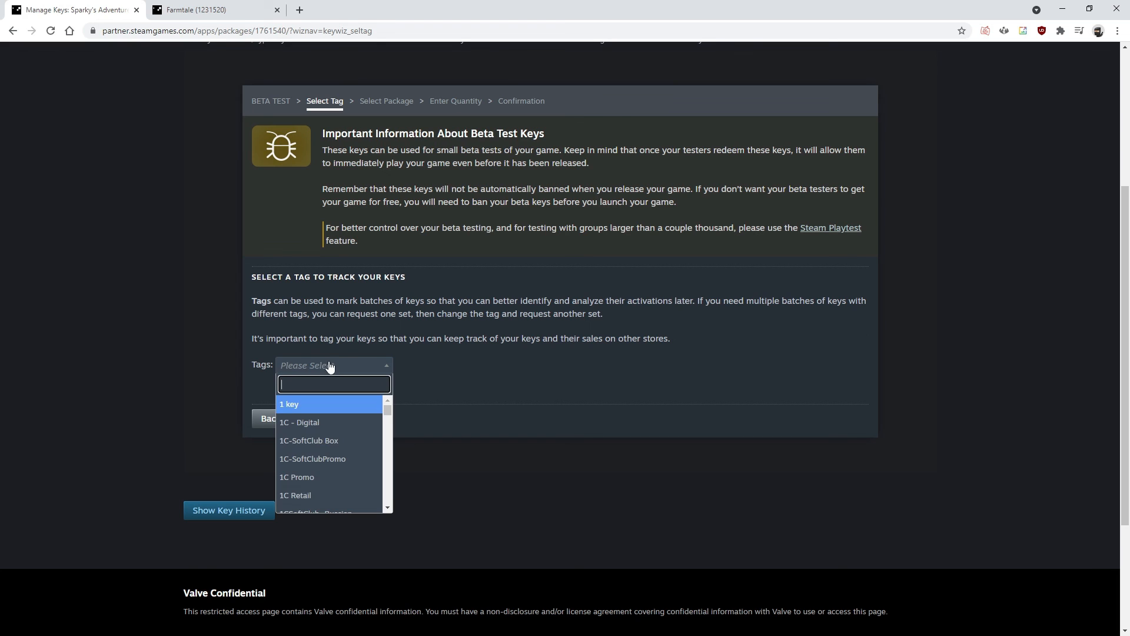
pyautogui.write('tester')
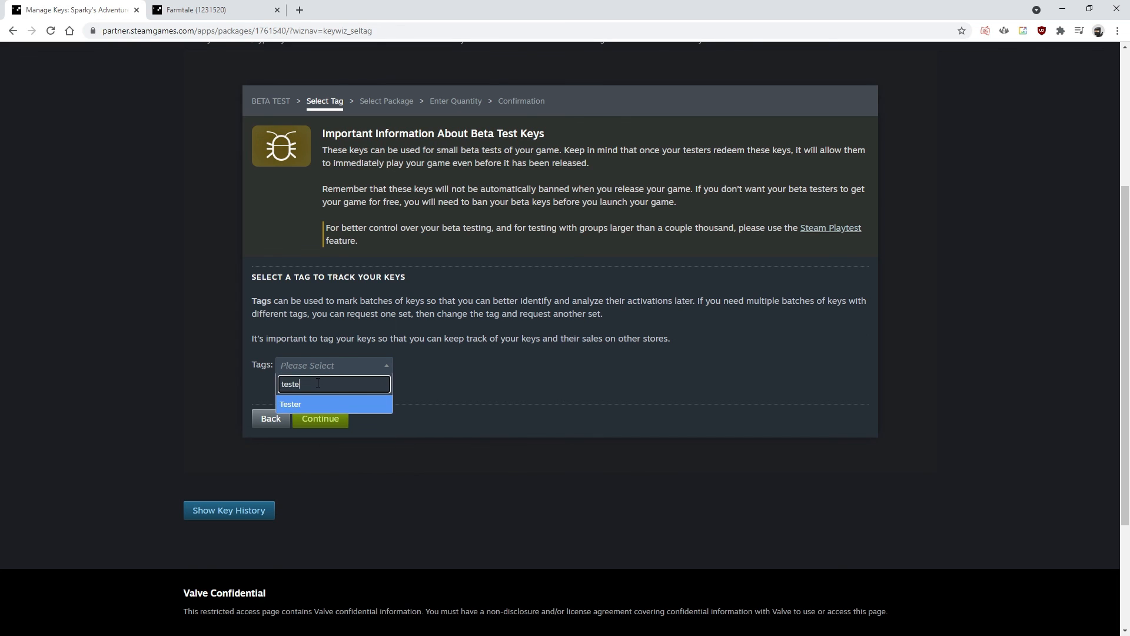
pyautogui.click(312, 402)
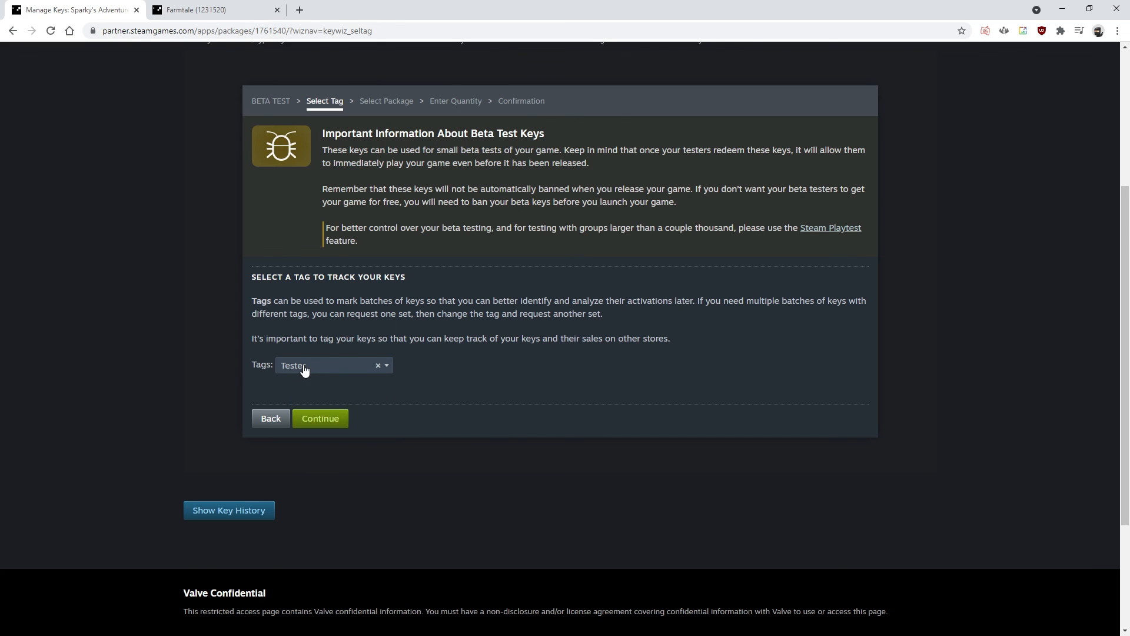
pyautogui.click(328, 420)
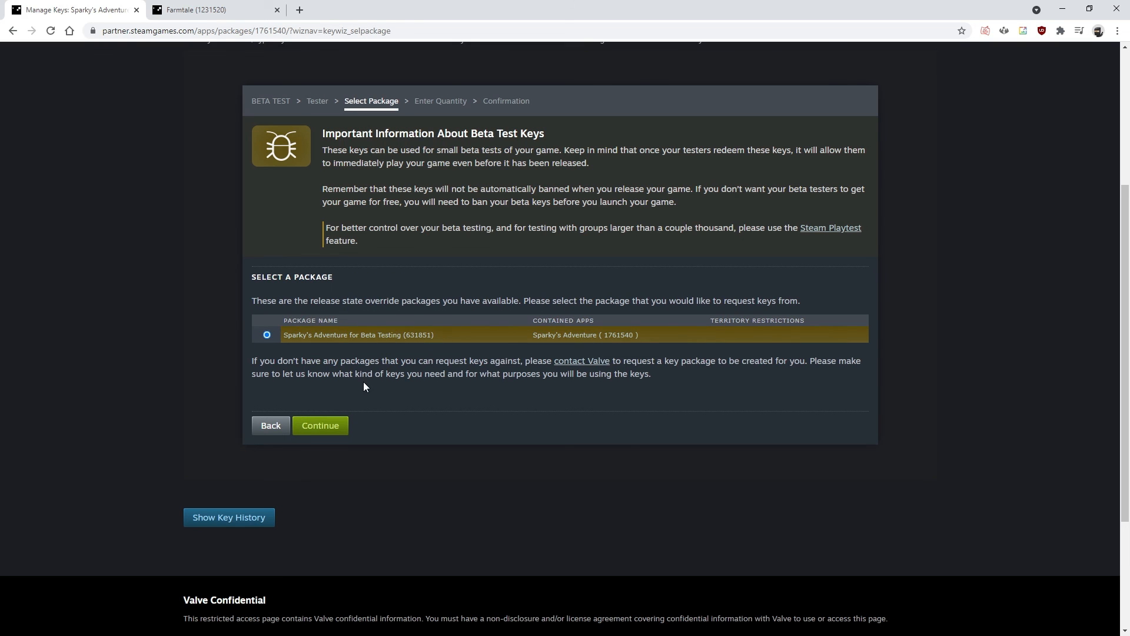
# Accept the Sparky's Adventure for Beta Testing package and set the number of keys to 5
pyautogui.click(320, 425)
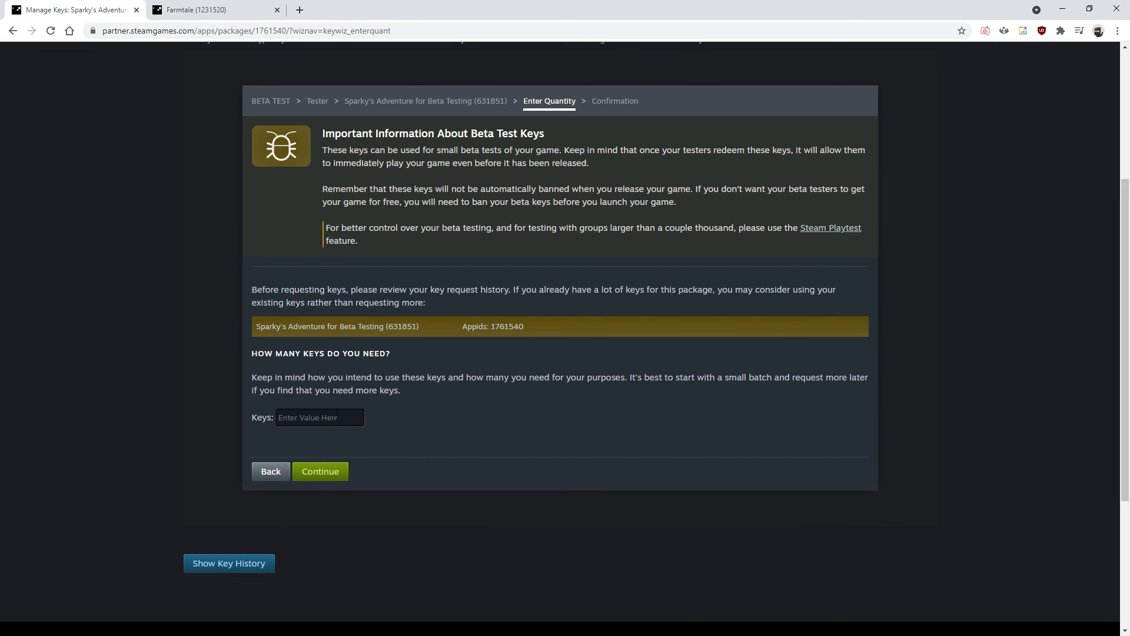
pyautogui.click(327, 419)
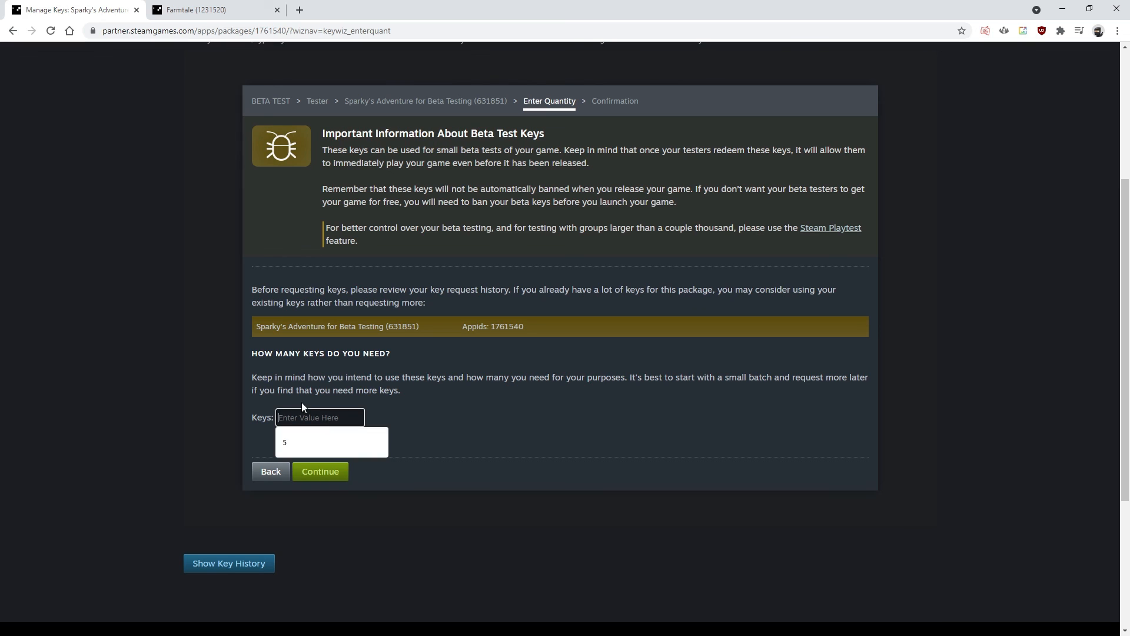
pyautogui.click(302, 447)
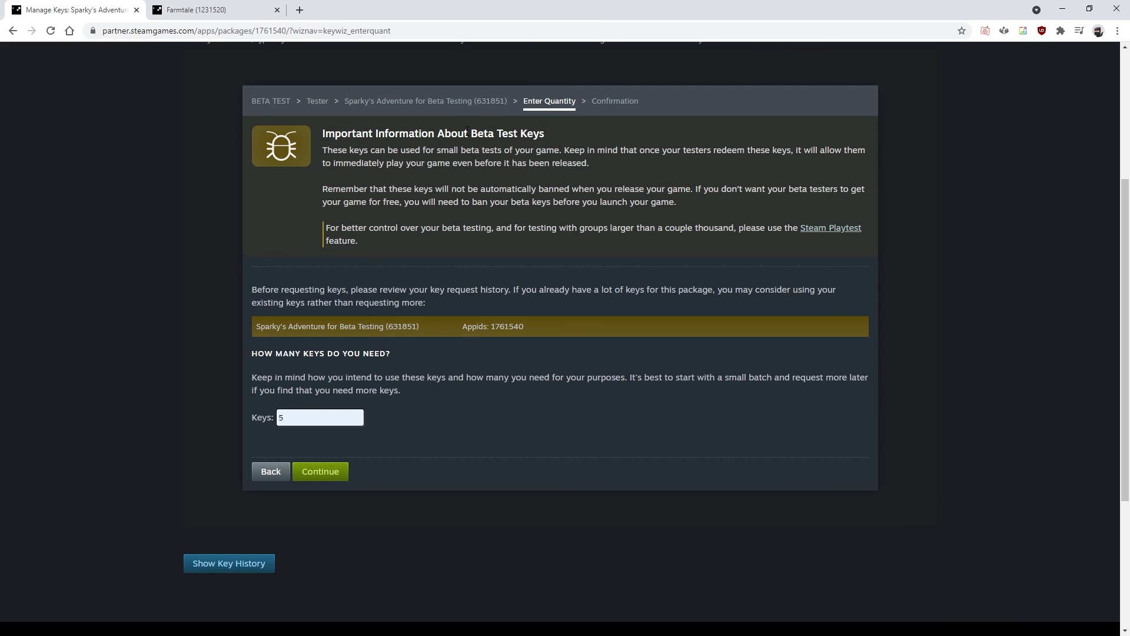
# Read the request form's notes on key review time, beta test key rules and Steam Playtest
pyautogui.moveTo(451, 133); pyautogui.dragTo(537, 134)
pyautogui.click(473, 328)
pyautogui.scroll(4, 489, 337)
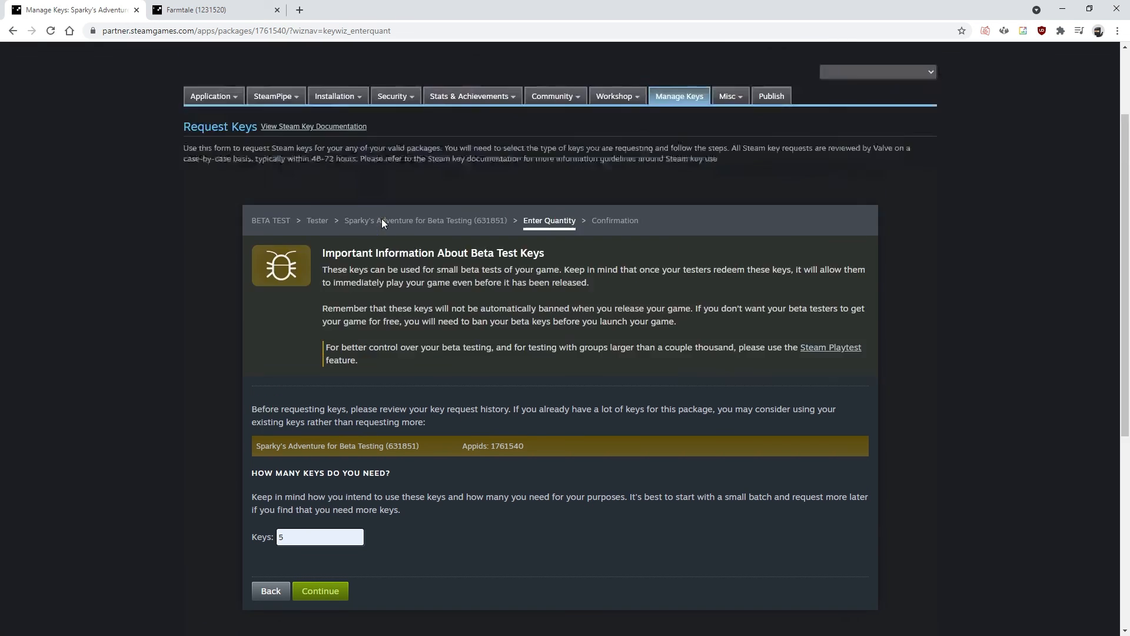
pyautogui.moveTo(311, 275); pyautogui.dragTo(334, 275)
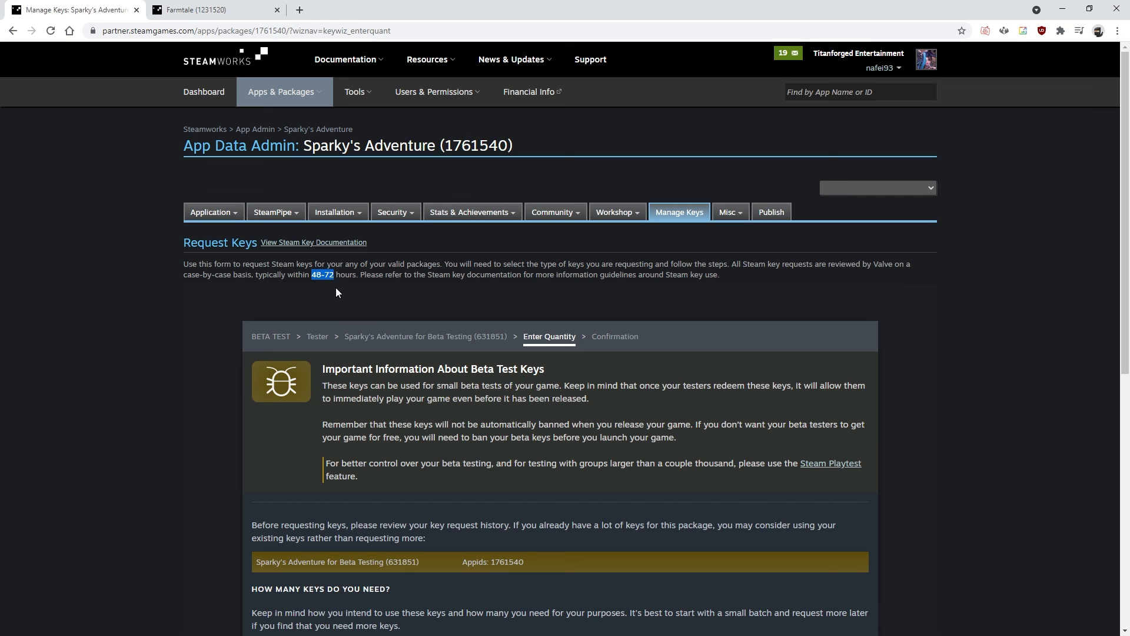
pyautogui.scroll(-2, 346, 276)
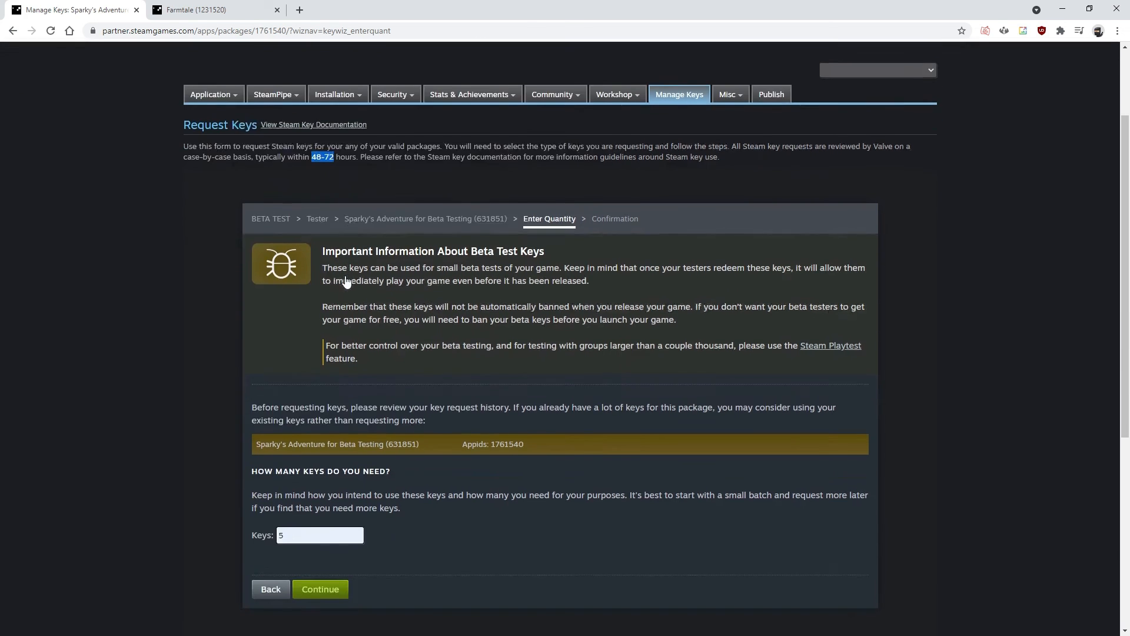
pyautogui.scroll(-1, 401, 325)
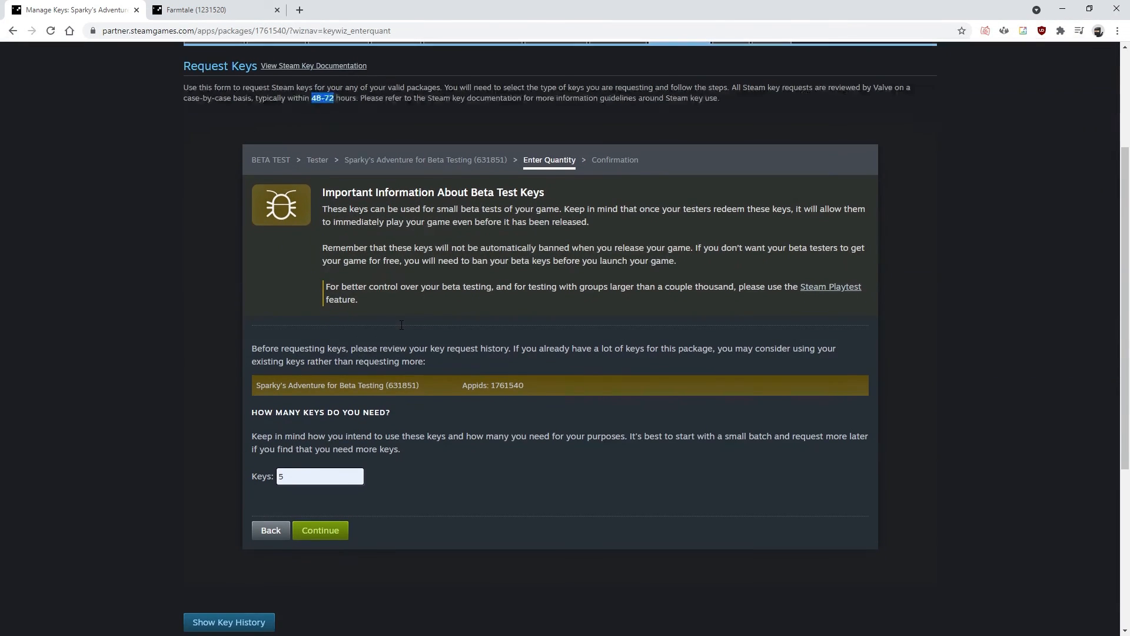
pyautogui.scroll(-1, 406, 347)
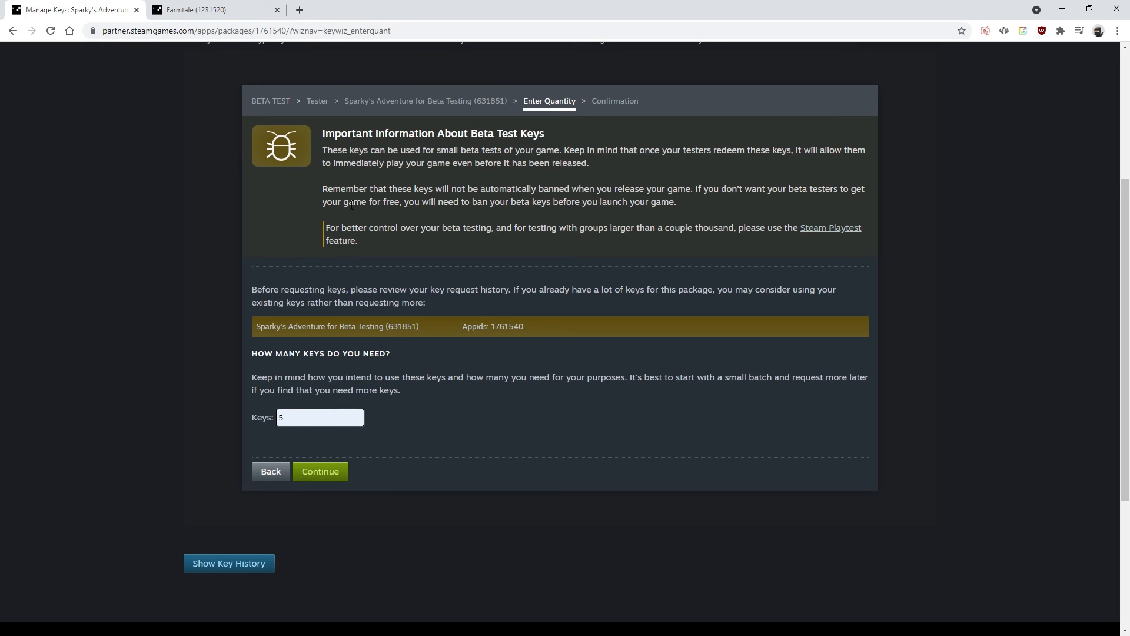
pyautogui.tripleClick(355, 242)
pyautogui.click(341, 233)
pyautogui.scroll(1, 362, 329)
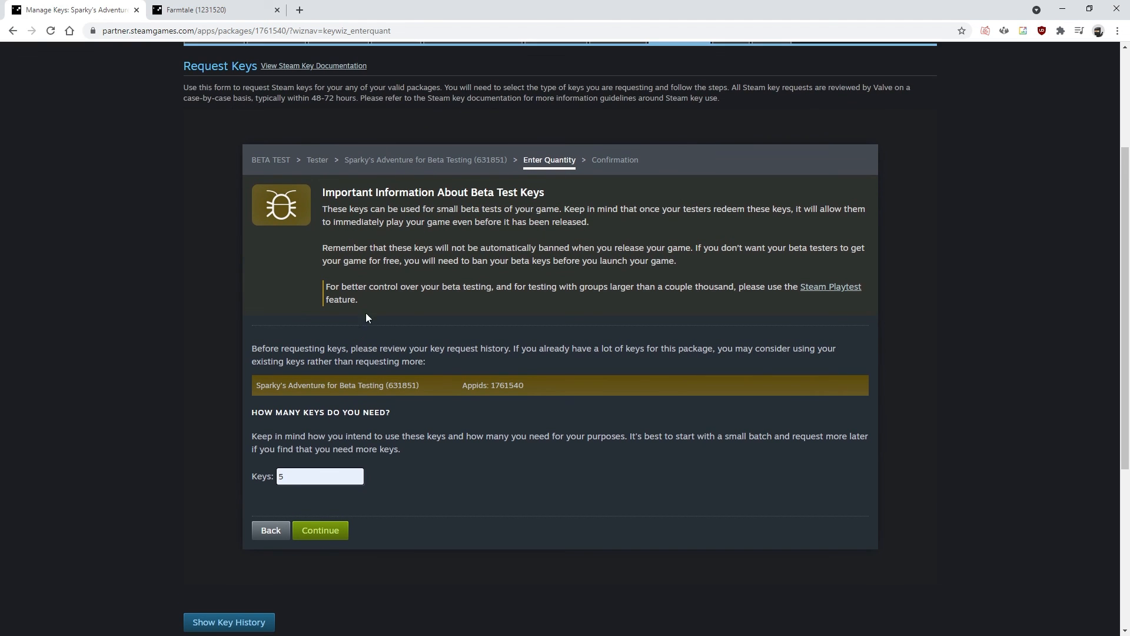
# Review the beta key request's quantity page, from the case-by-case review note down to the number of keys needed
pyautogui.scroll(-1, 387, 272)
pyautogui.scroll(1, 432, 219)
pyautogui.scroll(2, 430, 209)
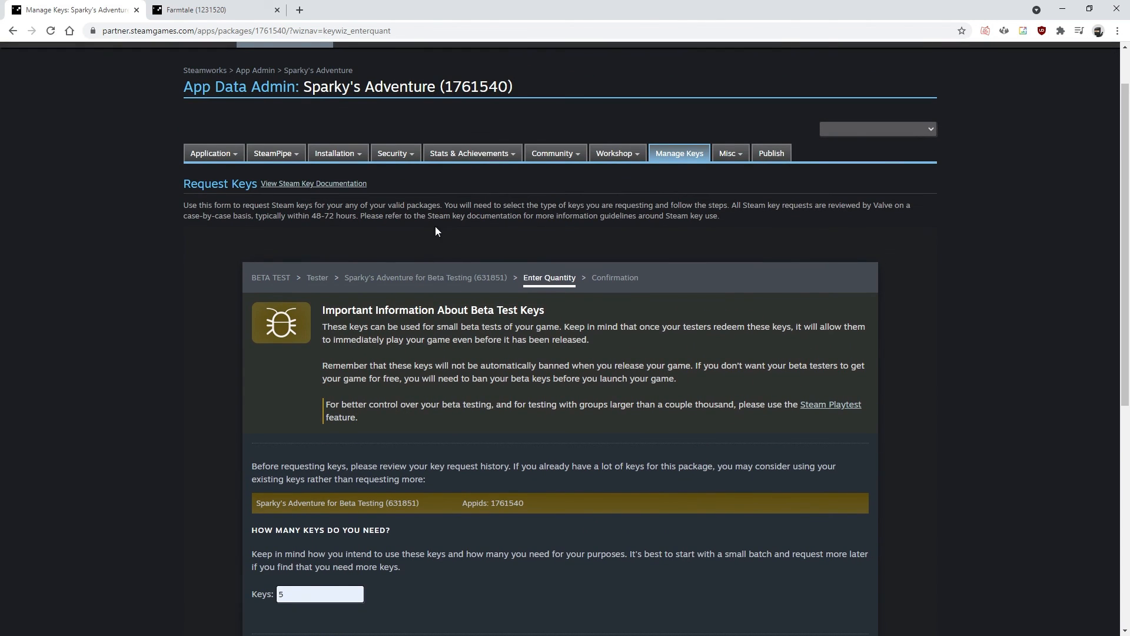
pyautogui.scroll(-2, 350, 228)
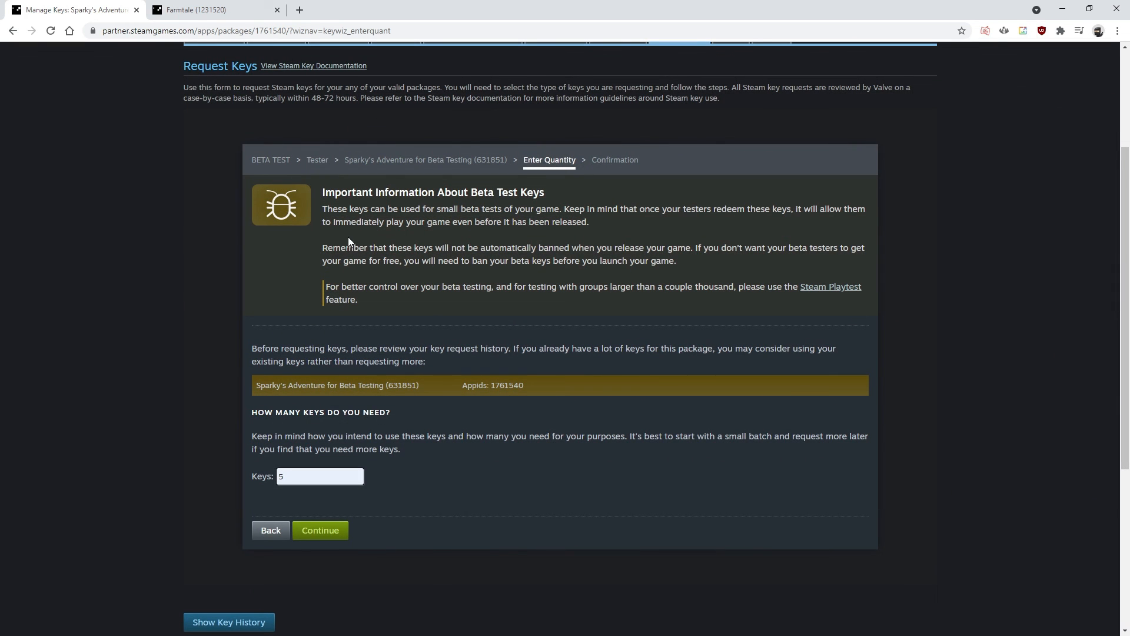
pyautogui.scroll(2, 348, 236)
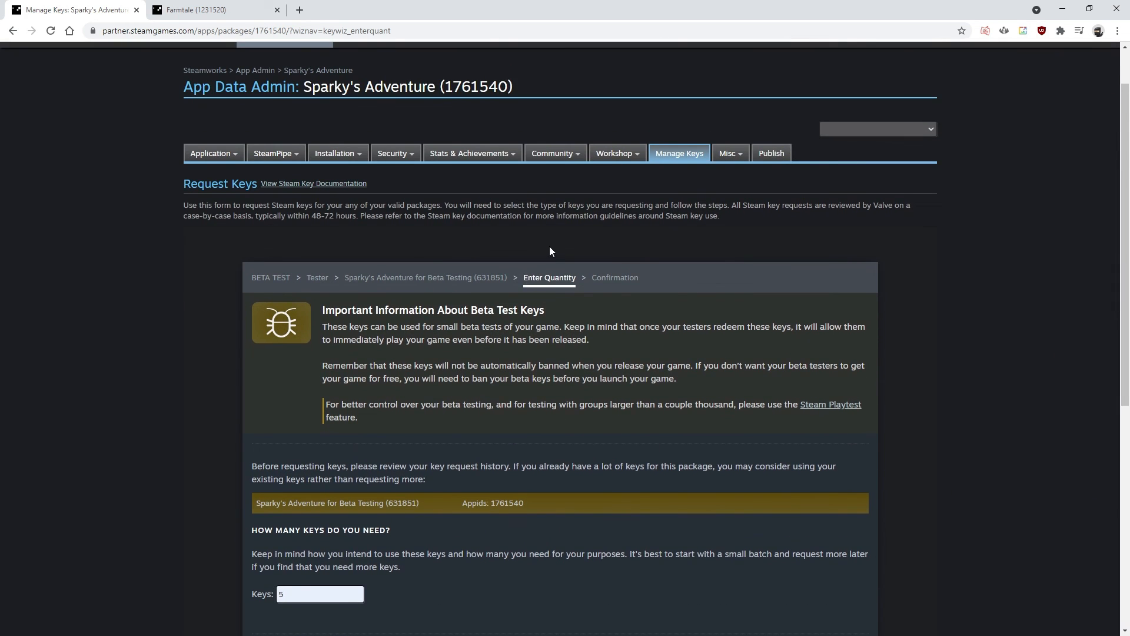
pyautogui.scroll(-2, 552, 249)
pyautogui.scroll(2, 553, 249)
pyautogui.scroll(-3, 342, 421)
pyautogui.doubleClick(343, 421)
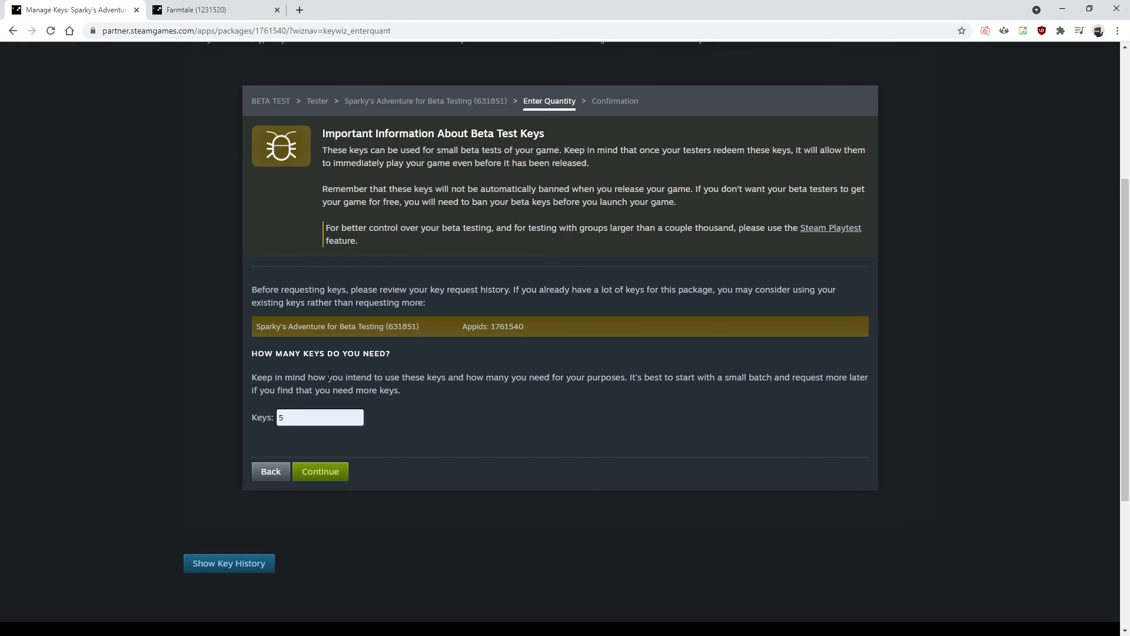
pyautogui.scroll(3, 423, 371)
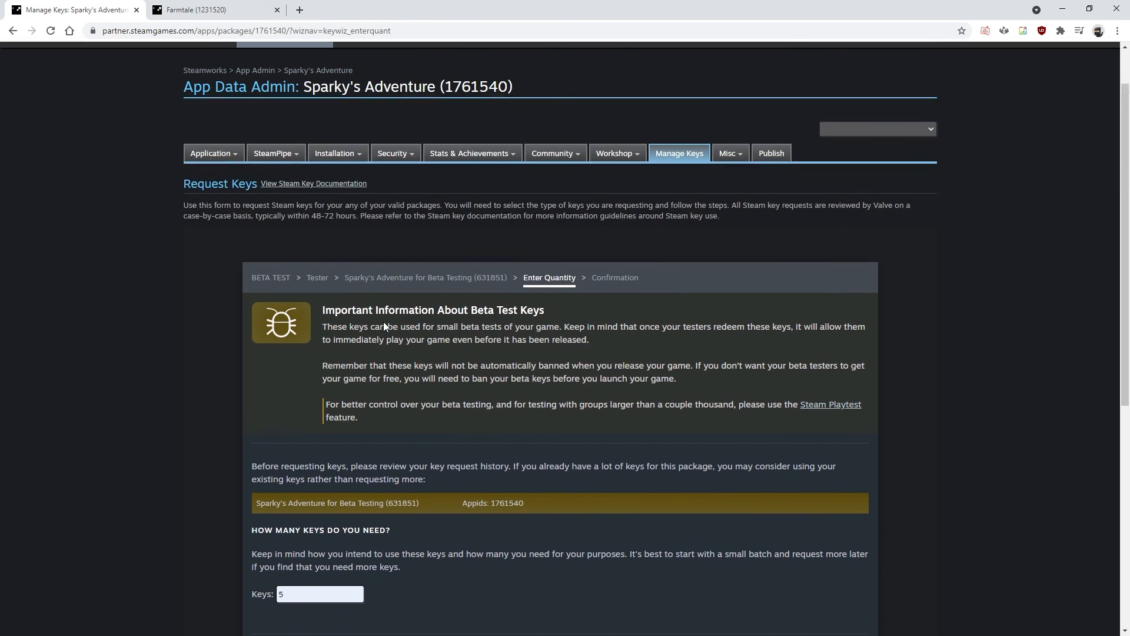
# Open Farmtale's Steam product key requests and show the key request history to examine past packages, key counts, tags and statuses
pyautogui.click(232, 6)
pyautogui.scroll(-5, 286, 406)
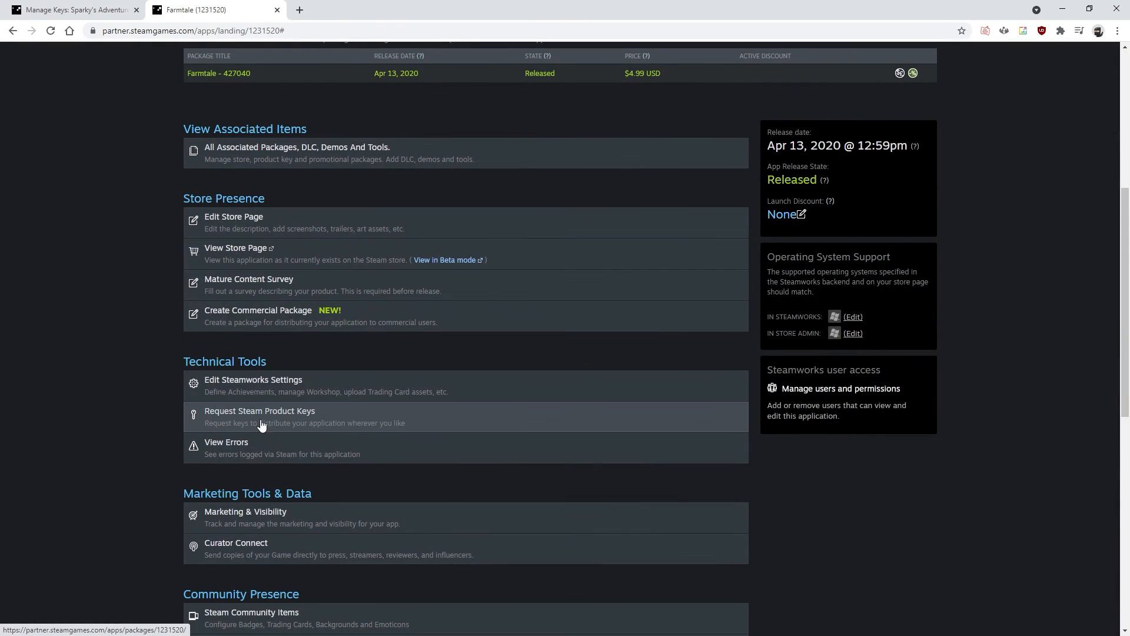
pyautogui.click(262, 423)
pyautogui.scroll(-3, 259, 334)
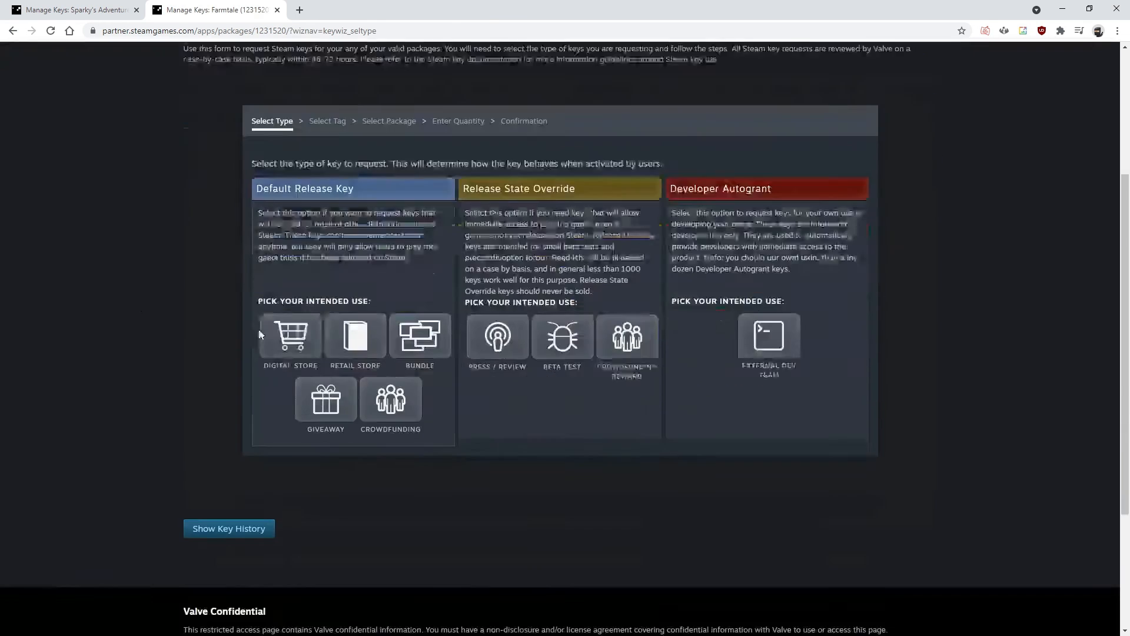
pyautogui.scroll(-1, 215, 450)
pyautogui.click(214, 452)
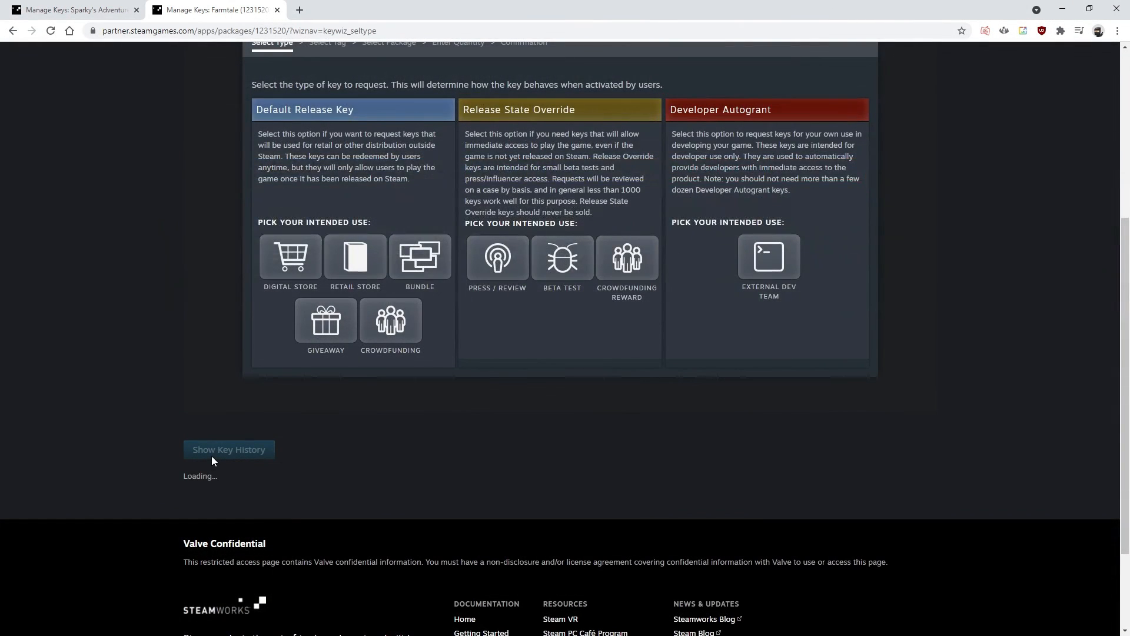
pyautogui.scroll(-3, 323, 439)
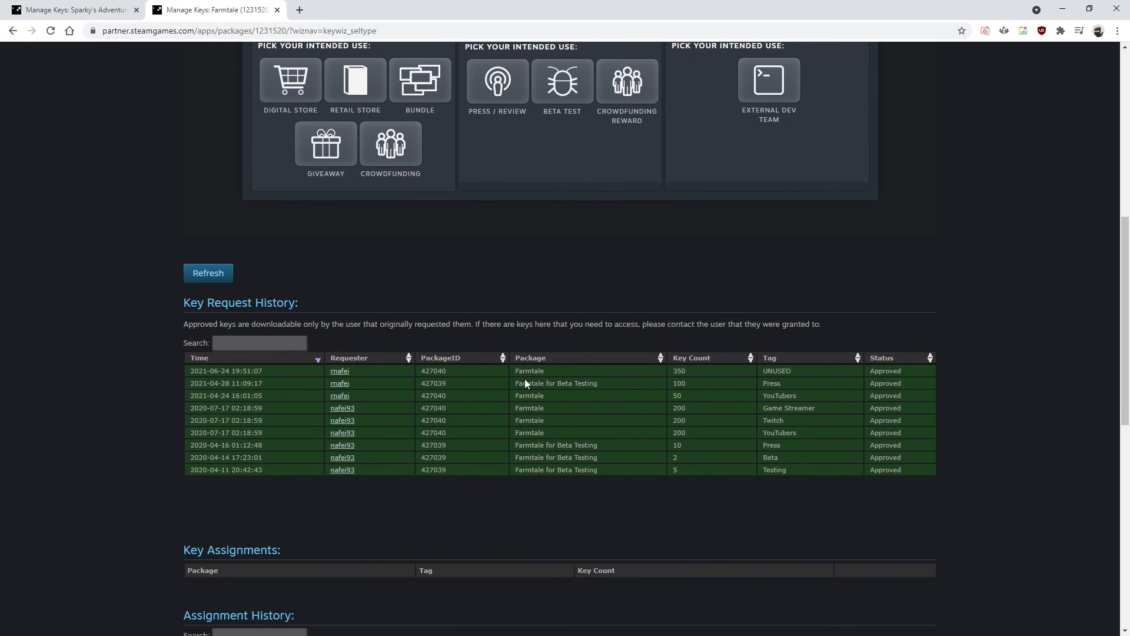
pyautogui.scroll(1, 521, 384)
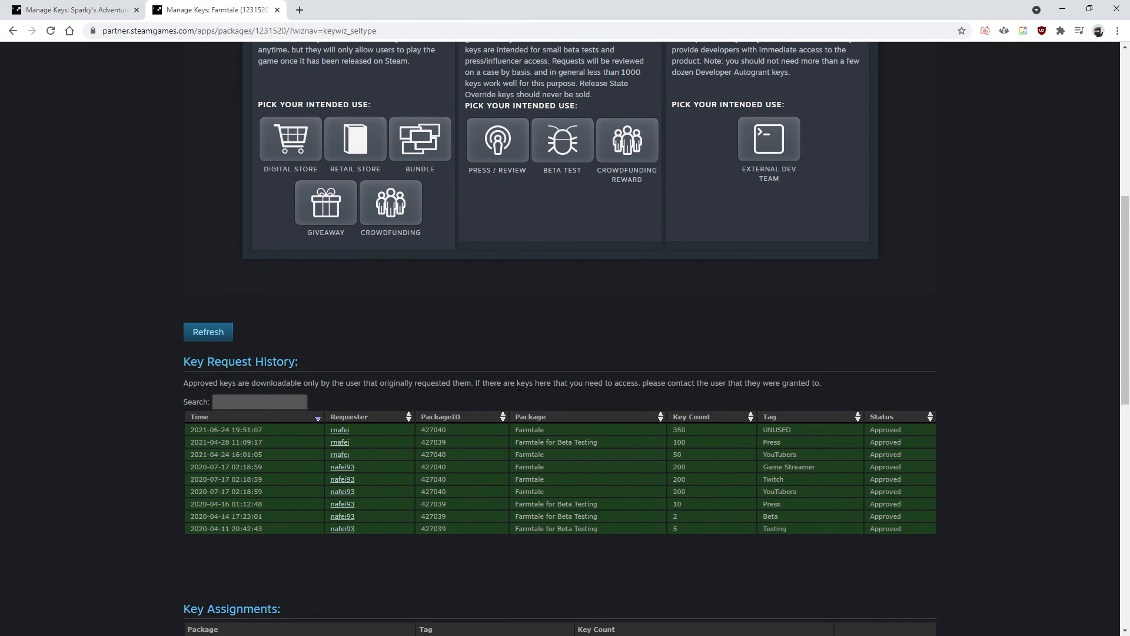
pyautogui.scroll(2, 520, 387)
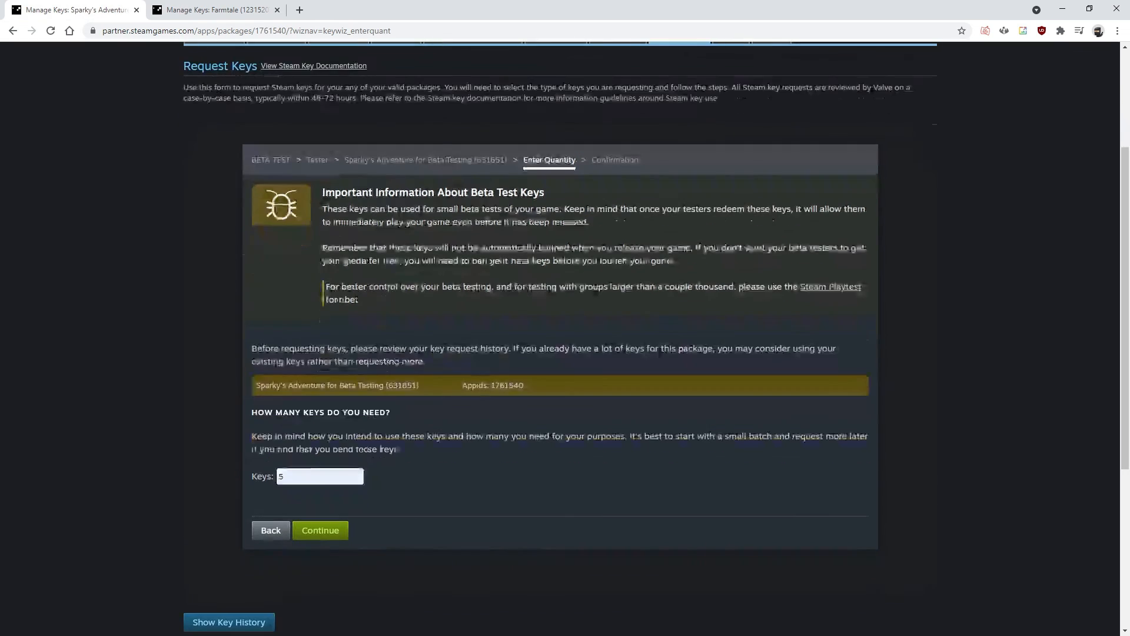
# Return to the Sparky's Adventure key request and recheck the requested quantity and the beta key information
pyautogui.doubleClick(279, 477)
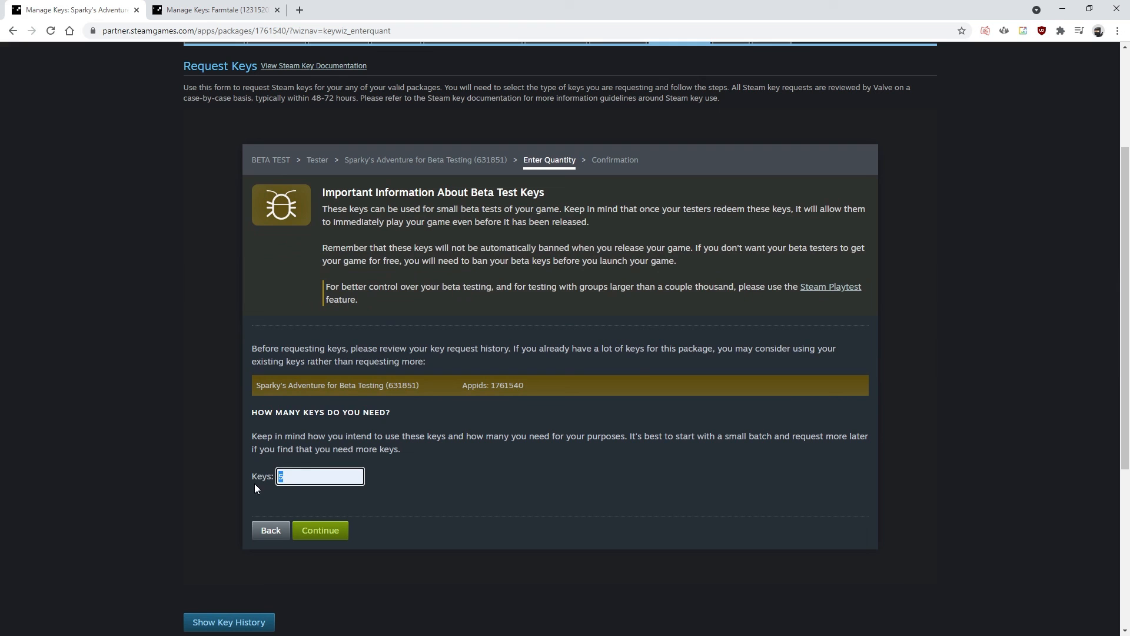
pyautogui.click(255, 484)
pyautogui.scroll(2, 200, 168)
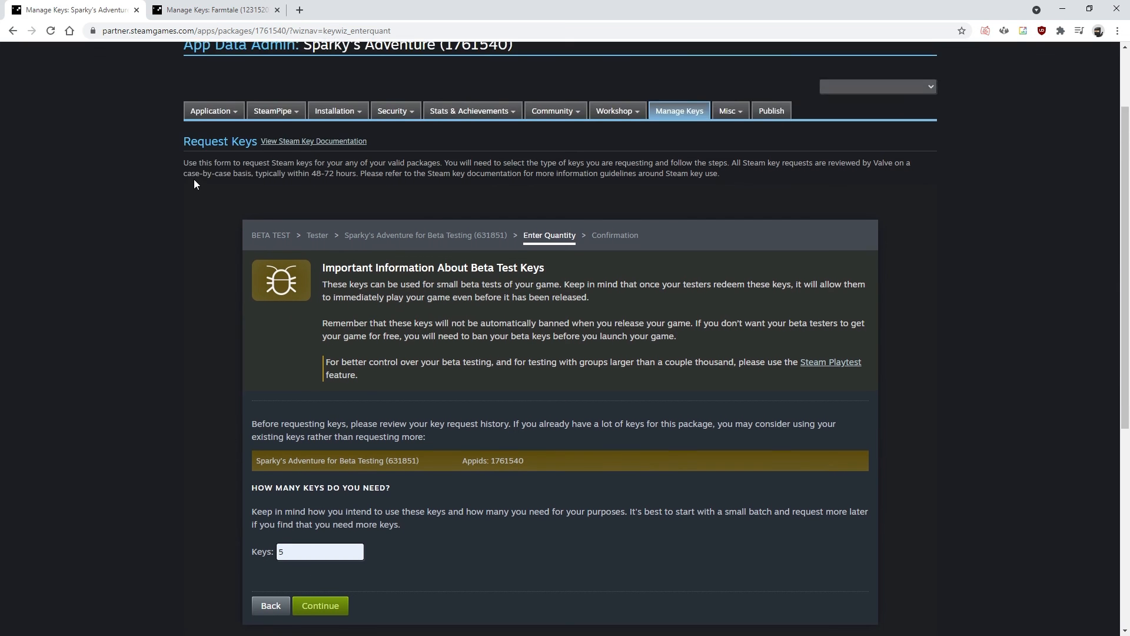
pyautogui.scroll(-3, 512, 217)
pyautogui.scroll(3, 511, 211)
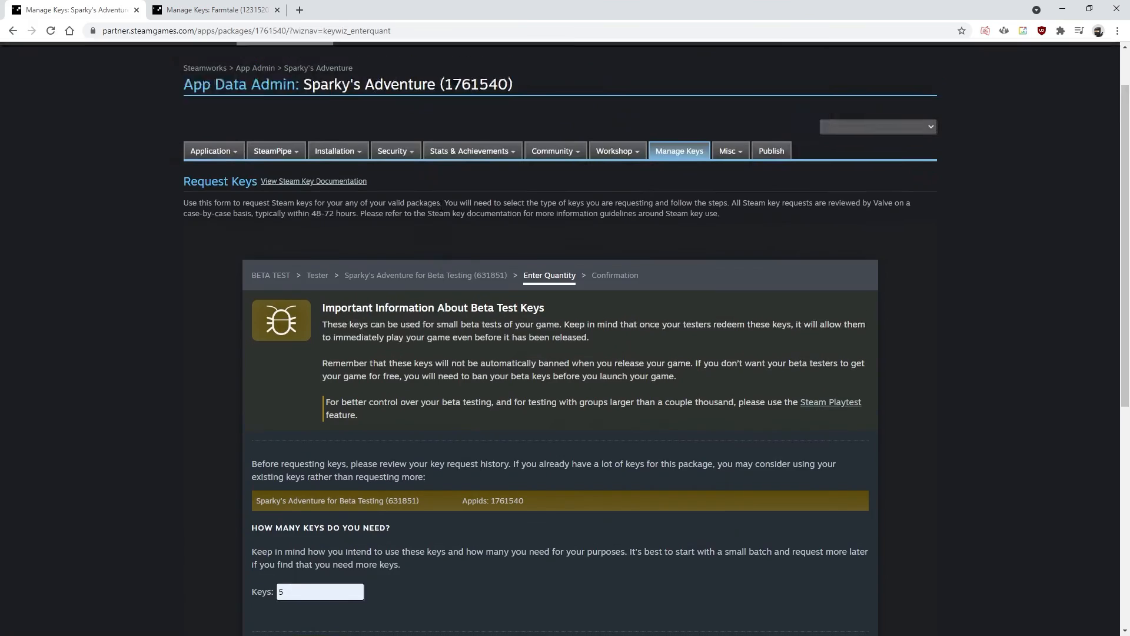
pyautogui.scroll(-3, 399, 394)
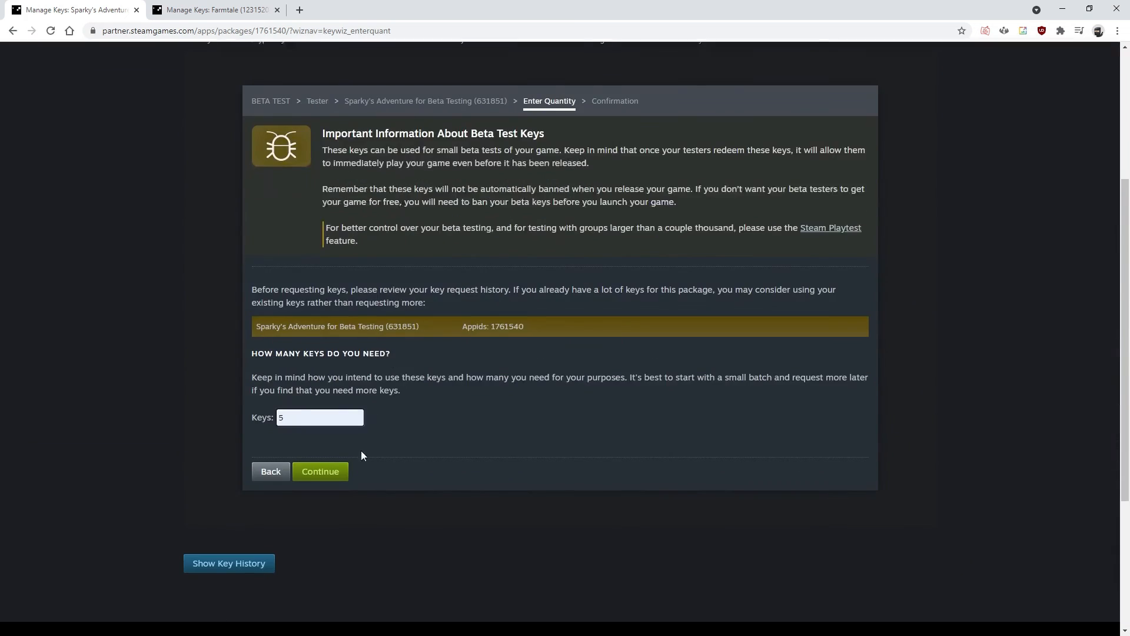
pyautogui.scroll(4, 361, 450)
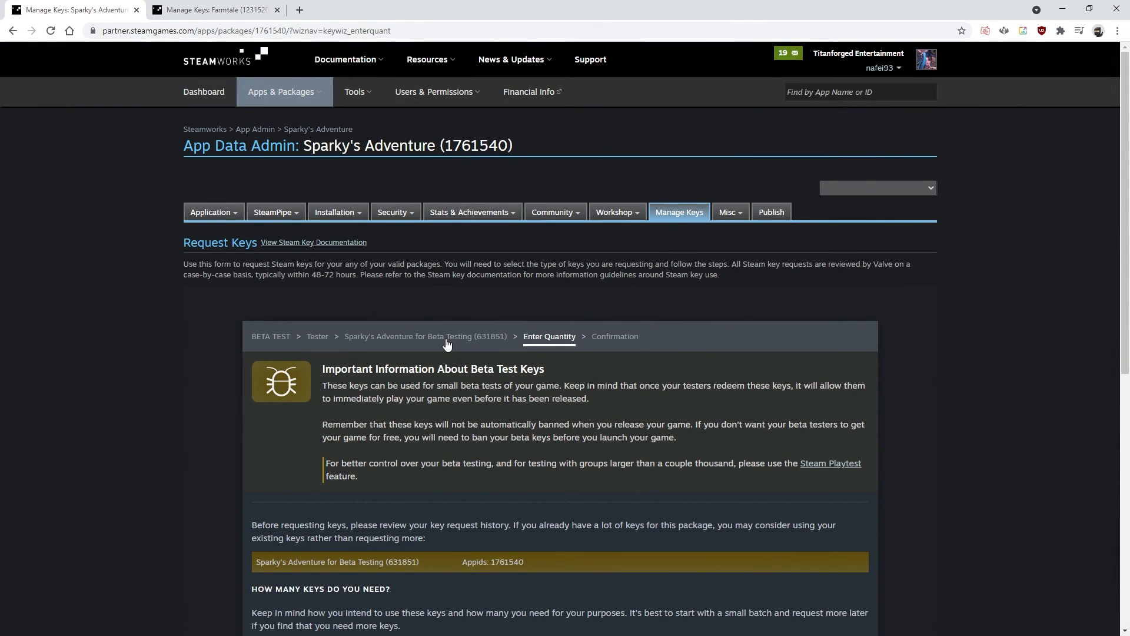
# Leave the key request without submitting it and open the Sparky's Adventure app landing page
pyautogui.click(285, 102)
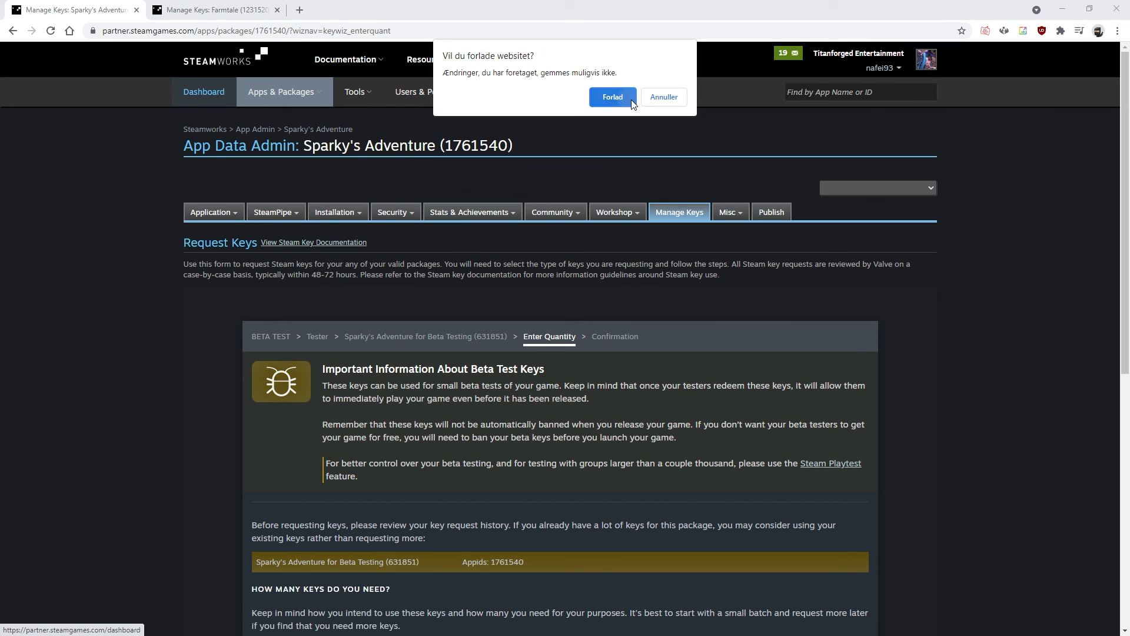
pyautogui.click(614, 97)
pyautogui.moveTo(575, 217)
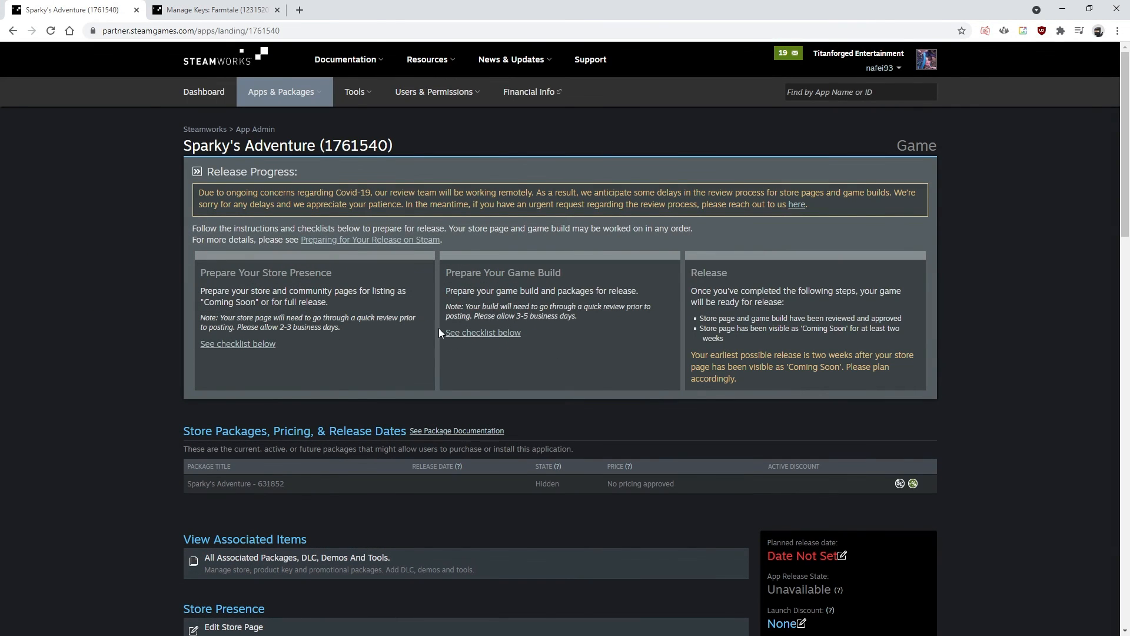
# Look over the Sparky's Adventure landing page, covering release progress, store presence, technical tools and the store presence checklist
pyautogui.scroll(-4, 439, 333)
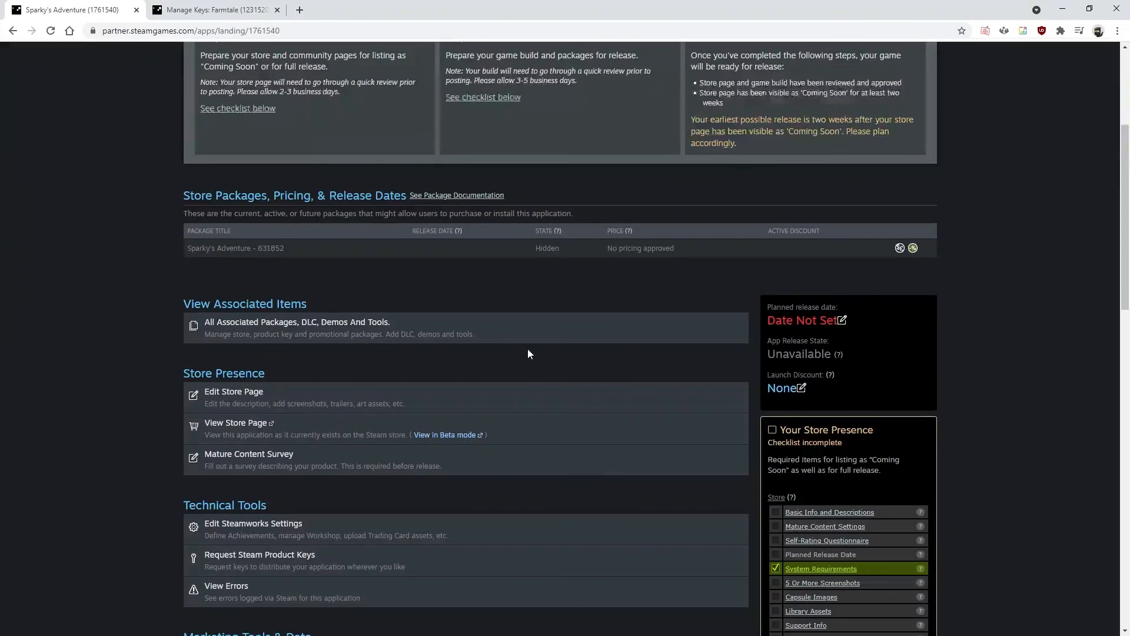
pyautogui.scroll(-2, 527, 351)
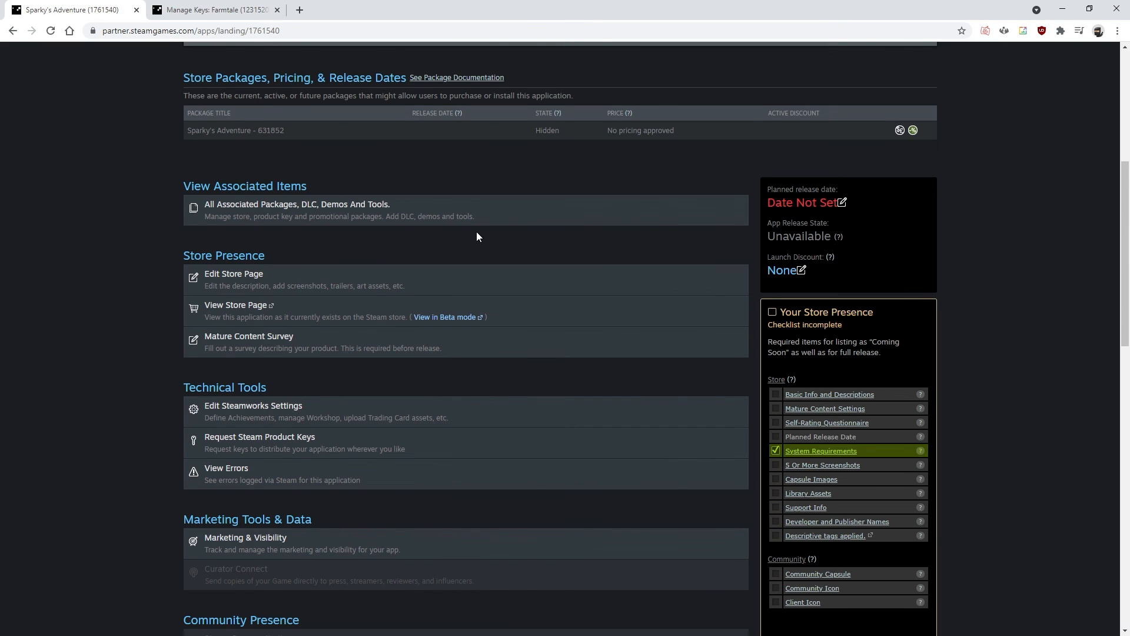
pyautogui.scroll(6, 345, 263)
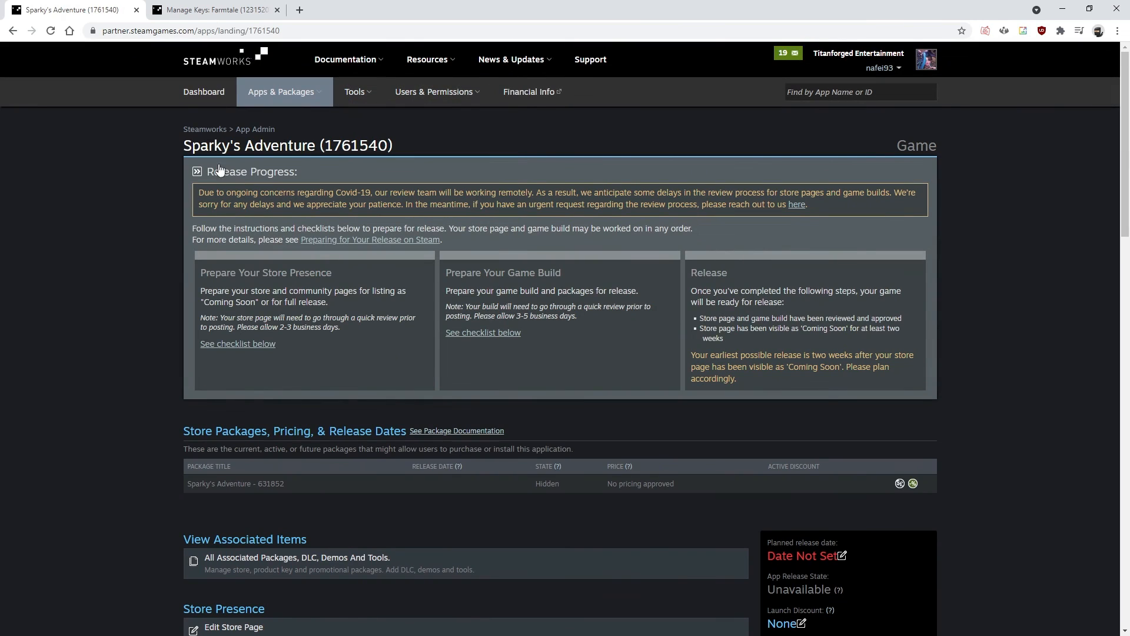
pyautogui.moveTo(175, 146); pyautogui.dragTo(389, 146)
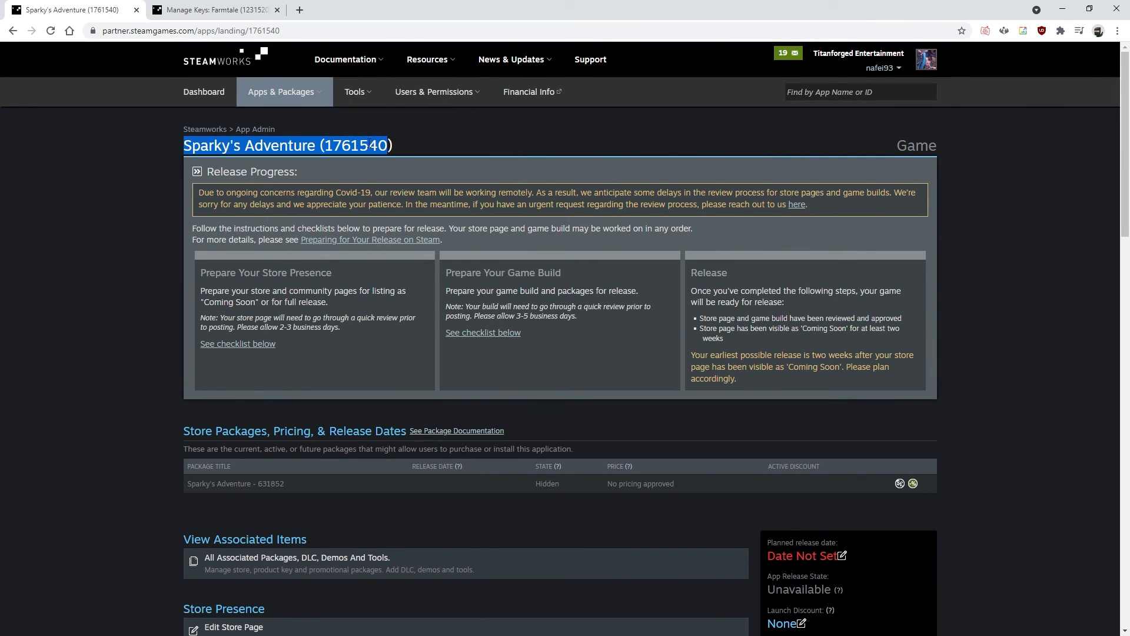
pyautogui.moveTo(192, 146); pyautogui.dragTo(342, 146)
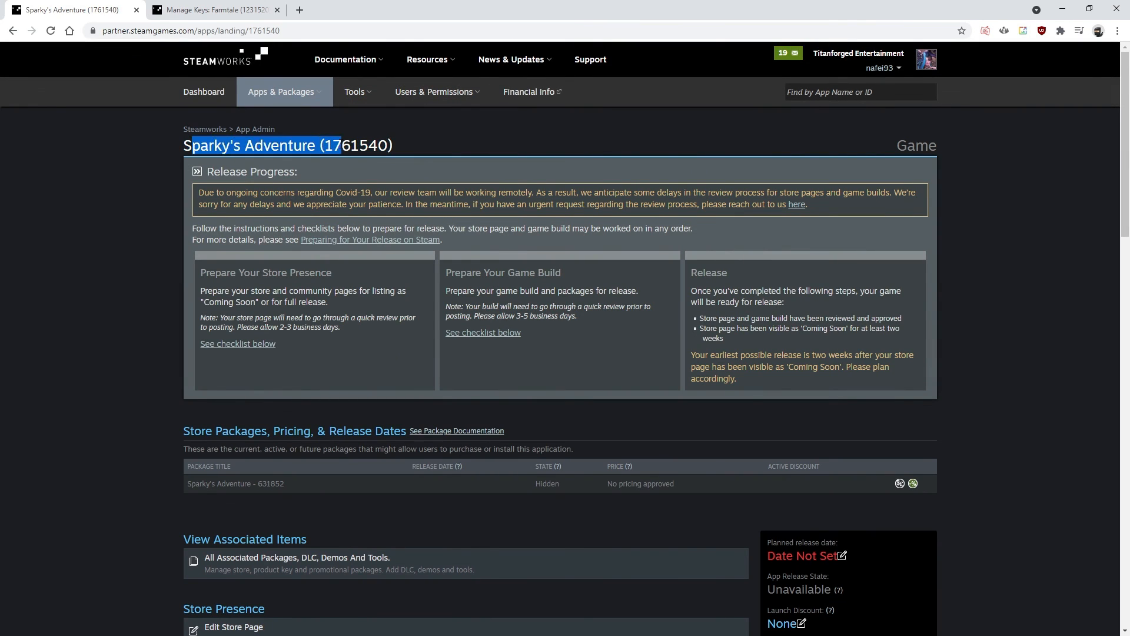
pyautogui.scroll(-9, 359, 159)
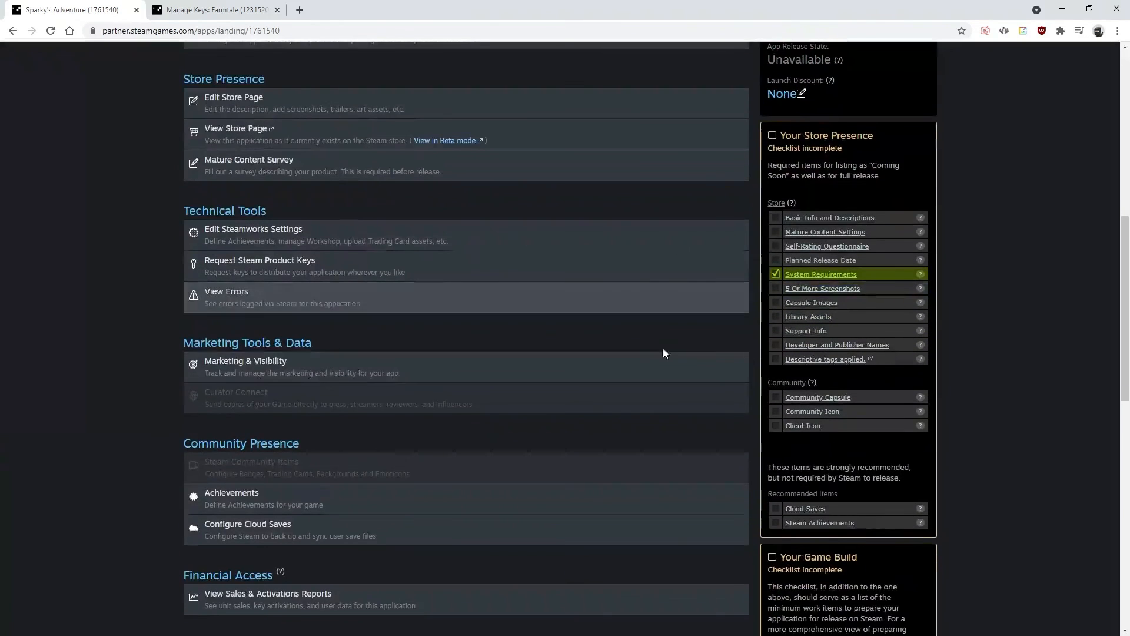
pyautogui.scroll(4, 676, 406)
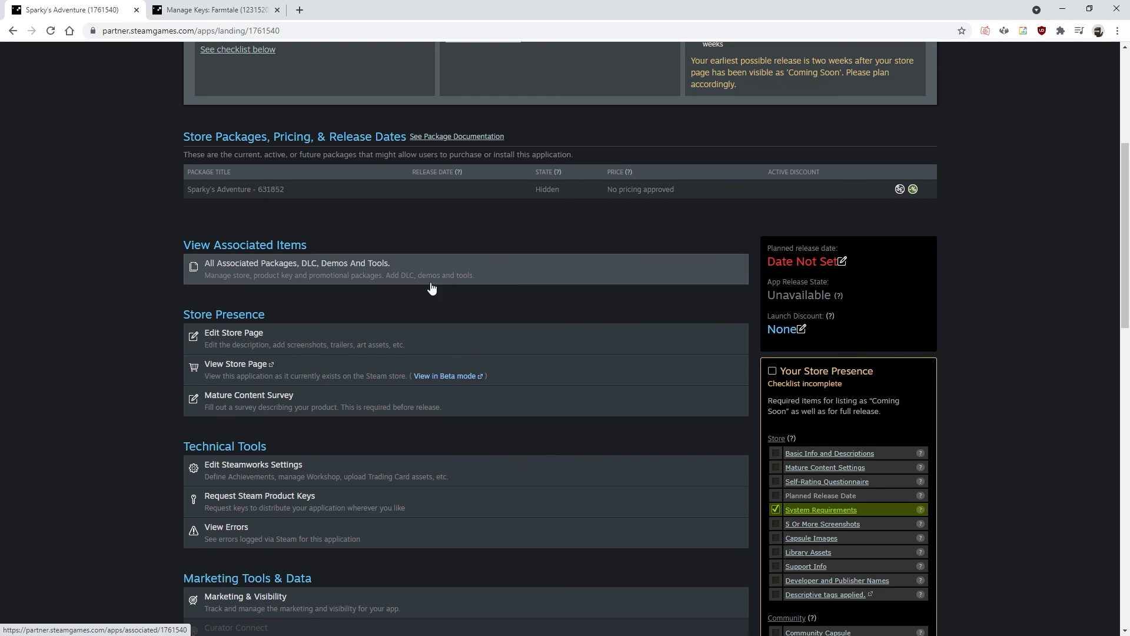
pyautogui.moveTo(252, 314); pyautogui.dragTo(190, 314)
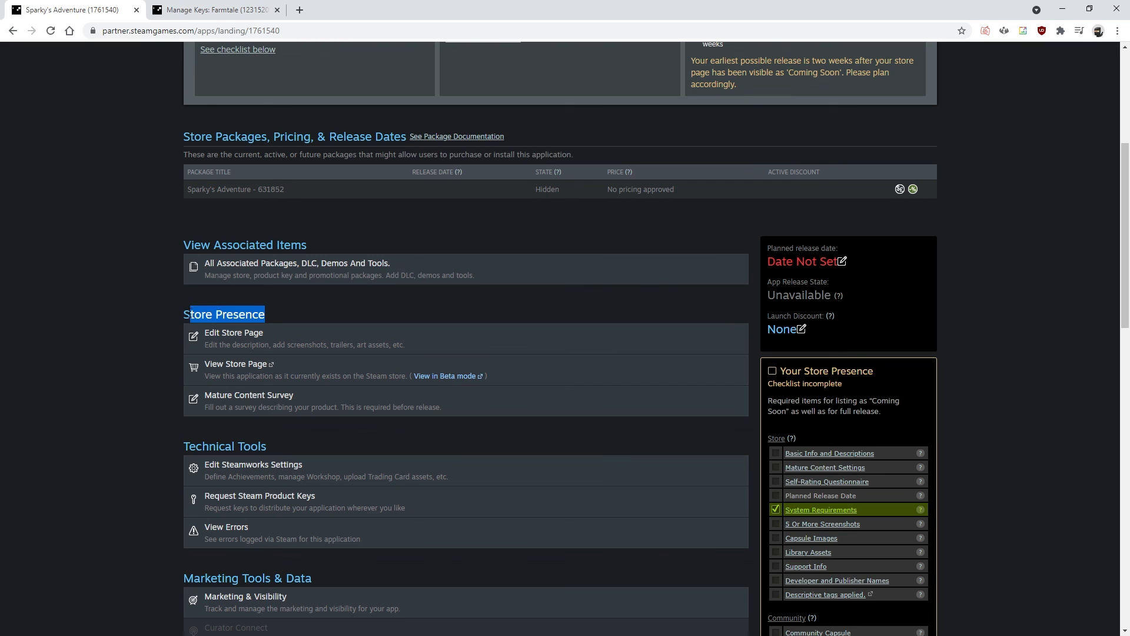
pyautogui.click(178, 313)
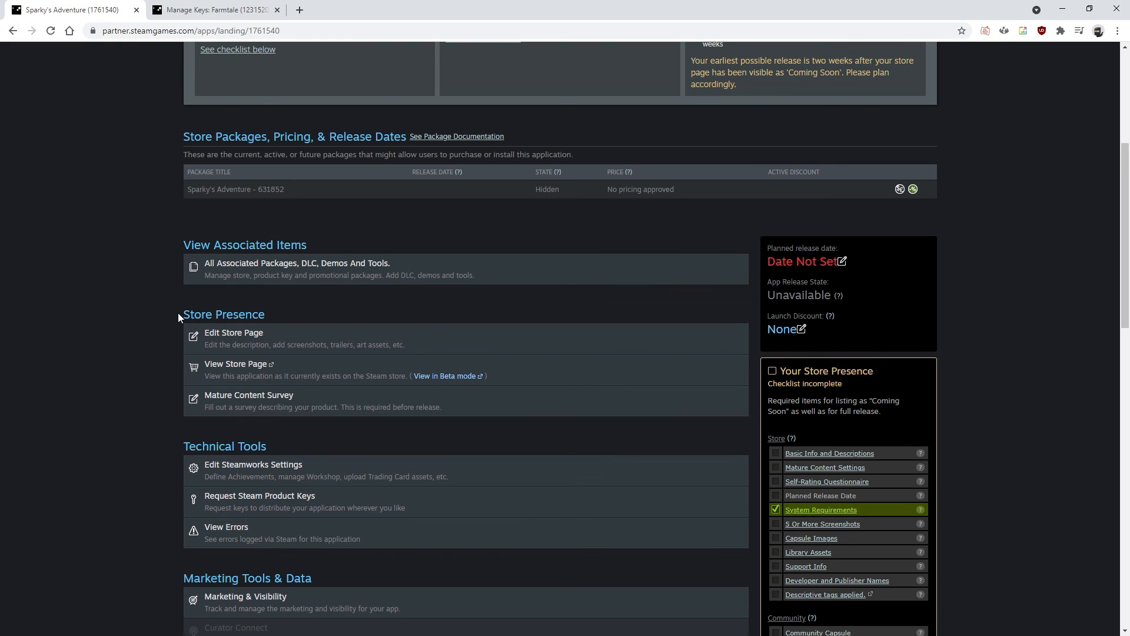